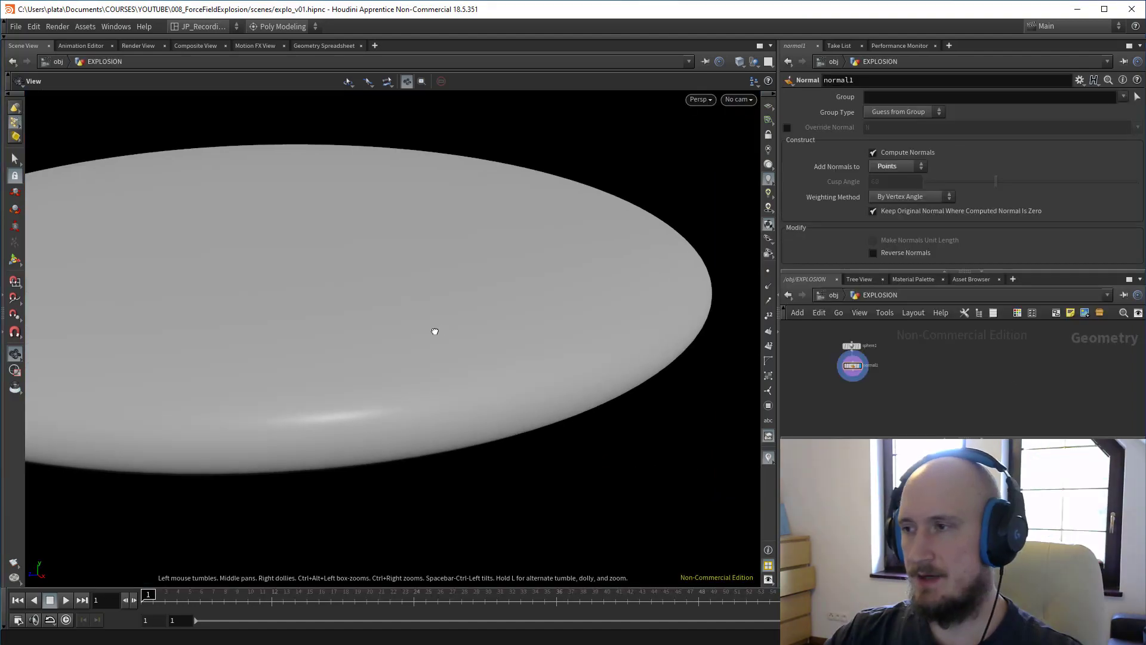
Step: Switch the viewport shading of the flattened sphere to wireframe
{"action": "mouse_move", "coordinate": [434, 331]}
{"action": "right_mouse_down"}
{"action": "mouse_move", "coordinate": [441, 346]}
{"action": "mouse_move", "coordinate": [352, 334]}
{"action": "mouse_move", "coordinate": [420, 304]}
{"action": "mouse_move", "coordinate": [389, 297]}
{"action": "right_mouse_up"}
{"action": "key", "text": "w"}
{"action": "key", "text": "w"}
{"action": "key", "text": "w"}
{"action": "left_click_drag", "start_coordinate": [561, 251], "coordinate": [534, 350]}
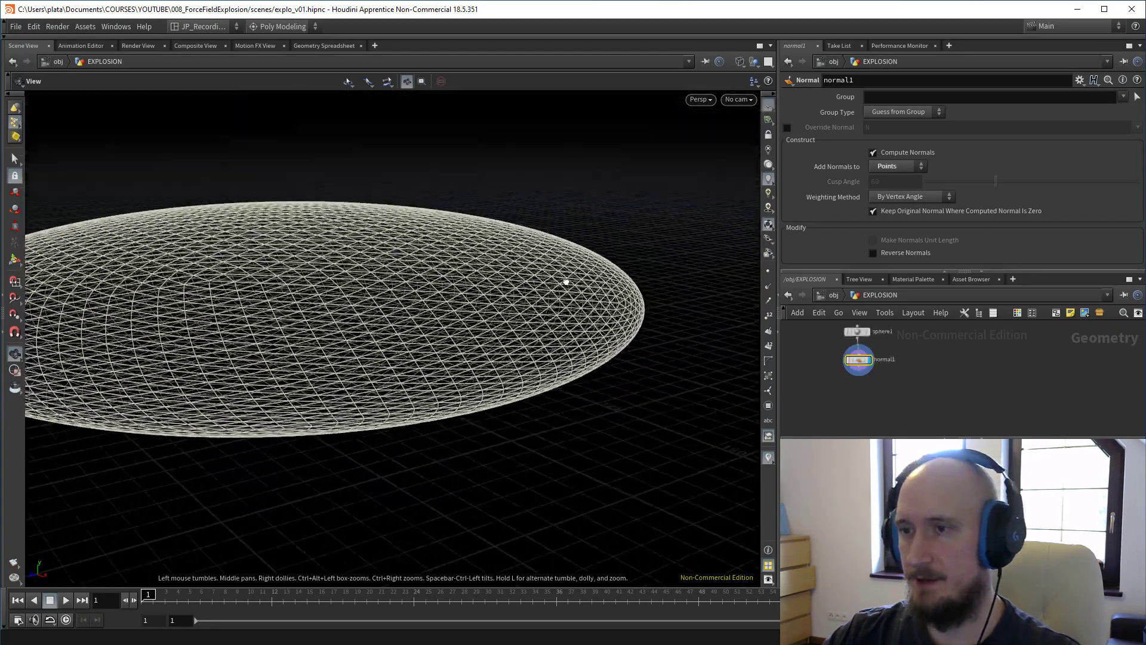
Step: Isolate point 2884 on the flattened sphere with a Blast node set to Points and Delete Non Selected
{"action": "key", "text": "s"}
{"action": "key", "text": "Escape"}
{"action": "key", "text": "Return"}
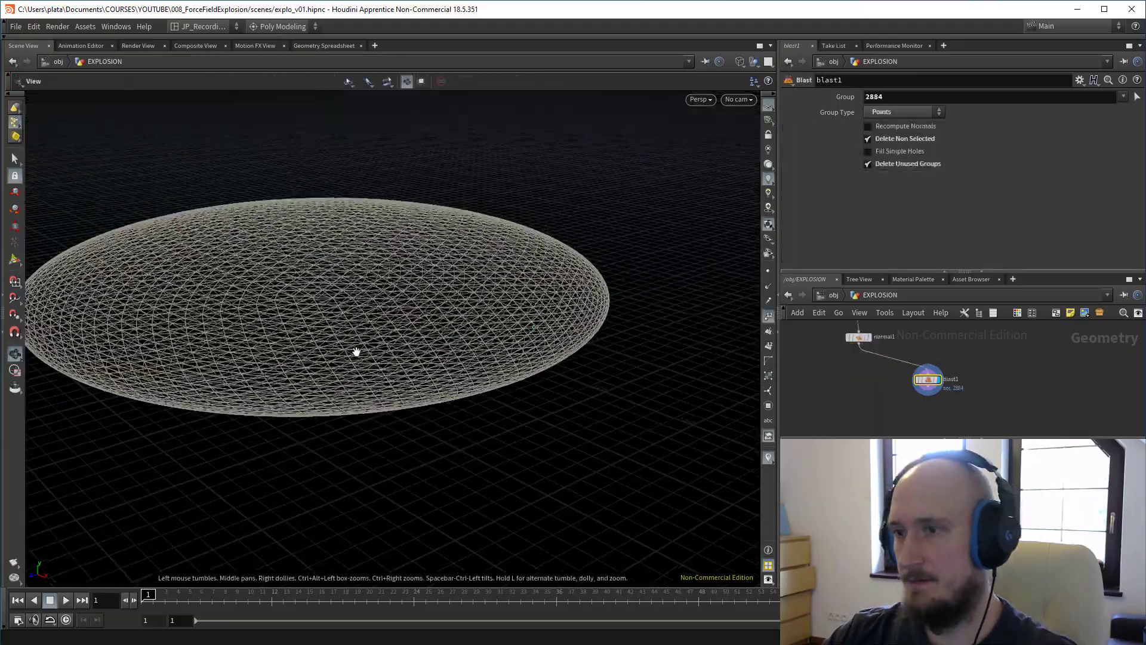
{"action": "left_click_drag", "start_coordinate": [356, 350], "coordinate": [323, 262], "text": "alt"}
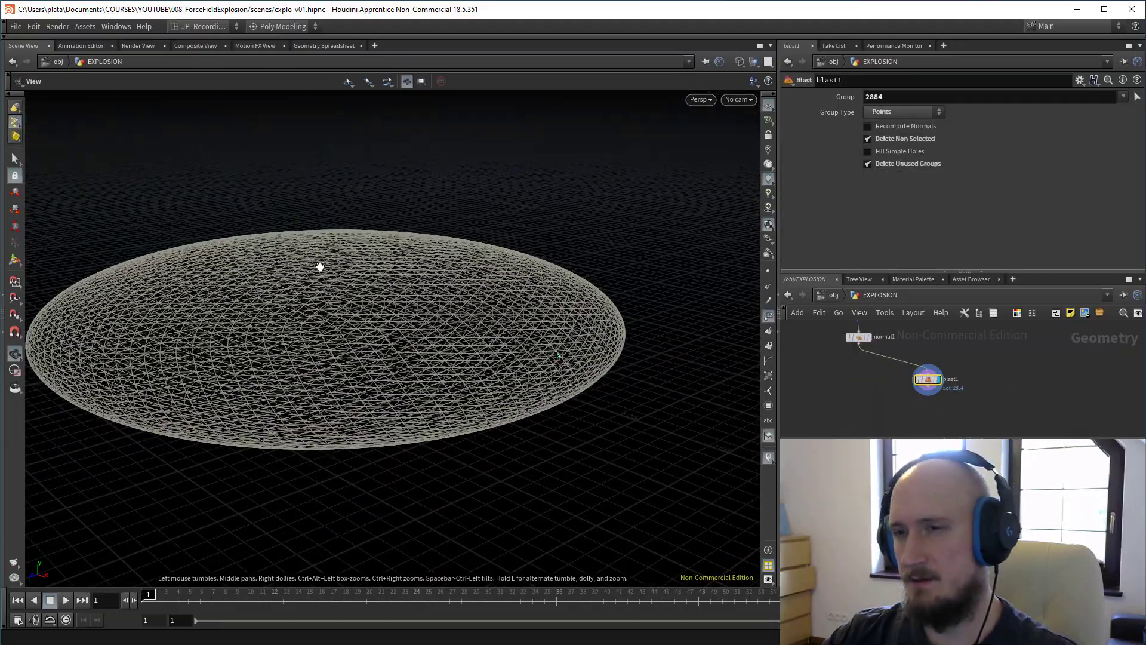
{"action": "right_click_drag", "start_coordinate": [321, 266], "coordinate": [376, 250], "text": "alt"}
{"action": "left_click_drag", "start_coordinate": [376, 251], "coordinate": [489, 334], "text": "alt"}
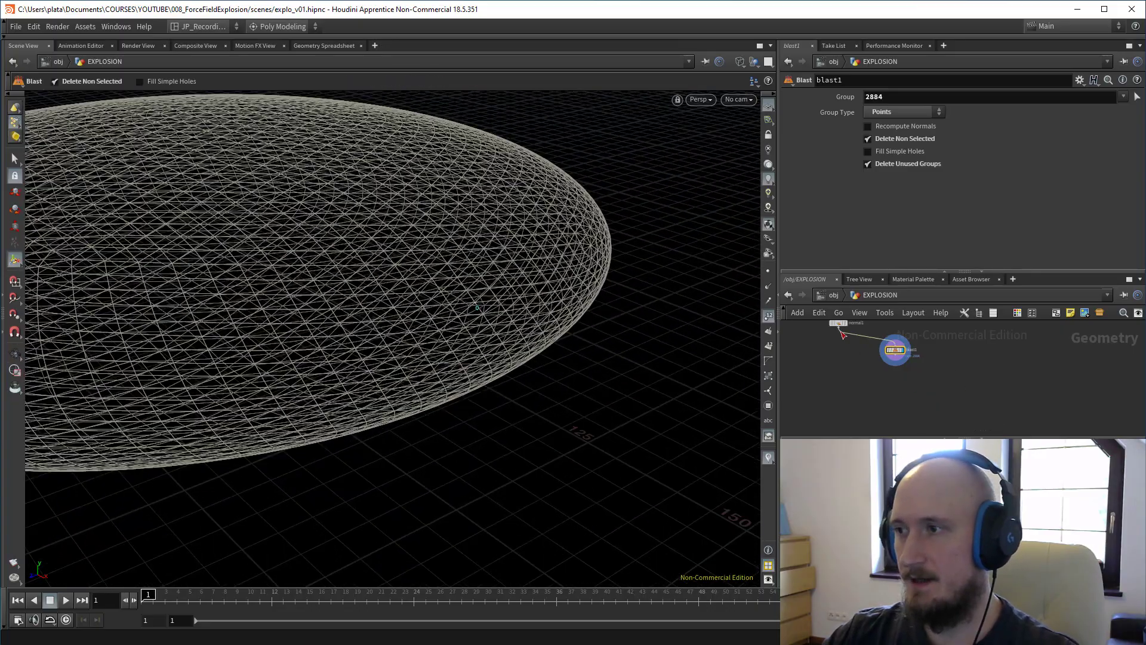
Step: Add the Pyro Configure Fireball setup below the Blast node, fed by the isolated point
{"action": "key", "text": "Tab"}
{"action": "type", "text": "pro"}
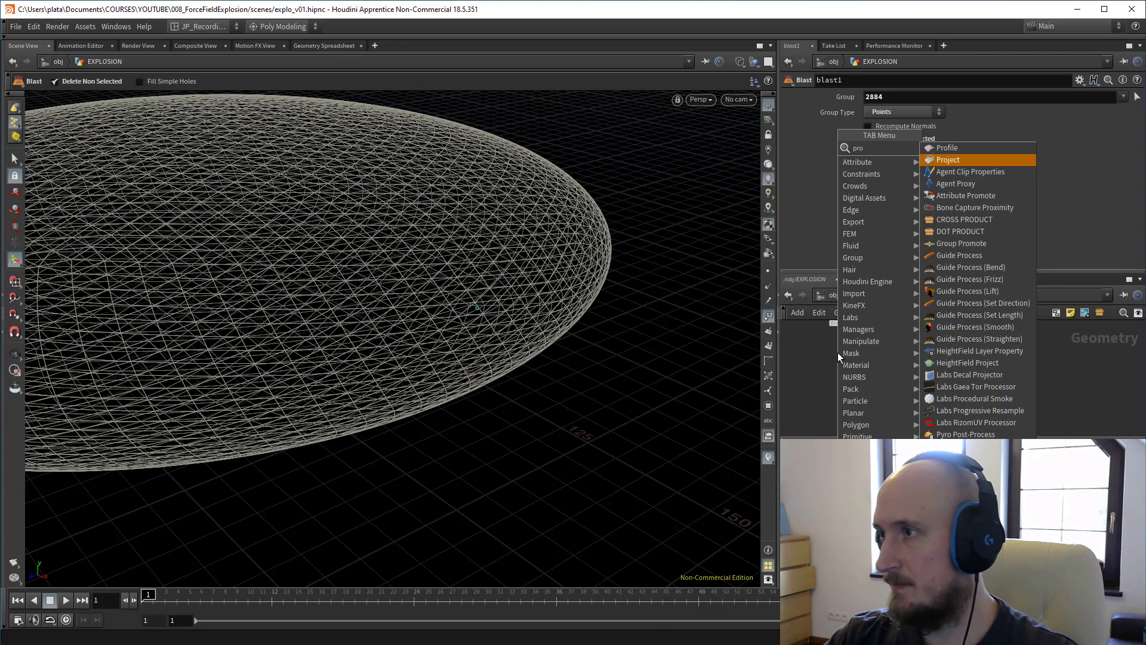
{"action": "key", "text": "BackSpace"}
{"action": "key", "text": "BackSpace"}
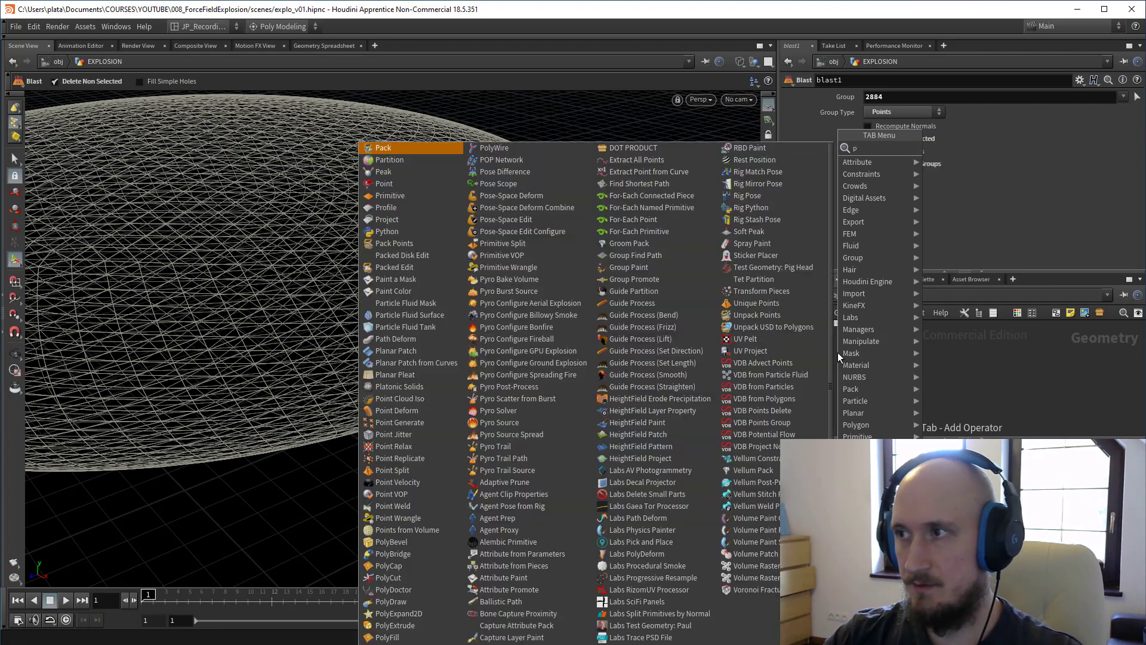
{"action": "type", "text": "yro"}
{"action": "key", "text": "Down"}
{"action": "key", "text": "Down"}
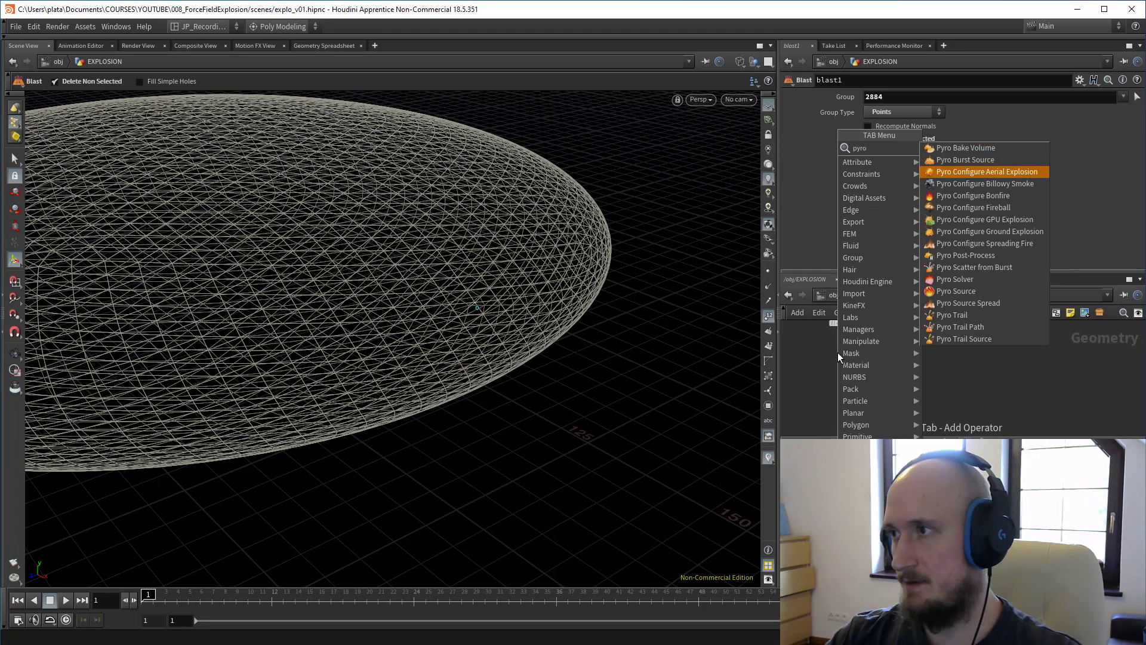
{"action": "key", "text": "Down"}
{"action": "key", "text": "Down"}
{"action": "key", "text": "Down"}
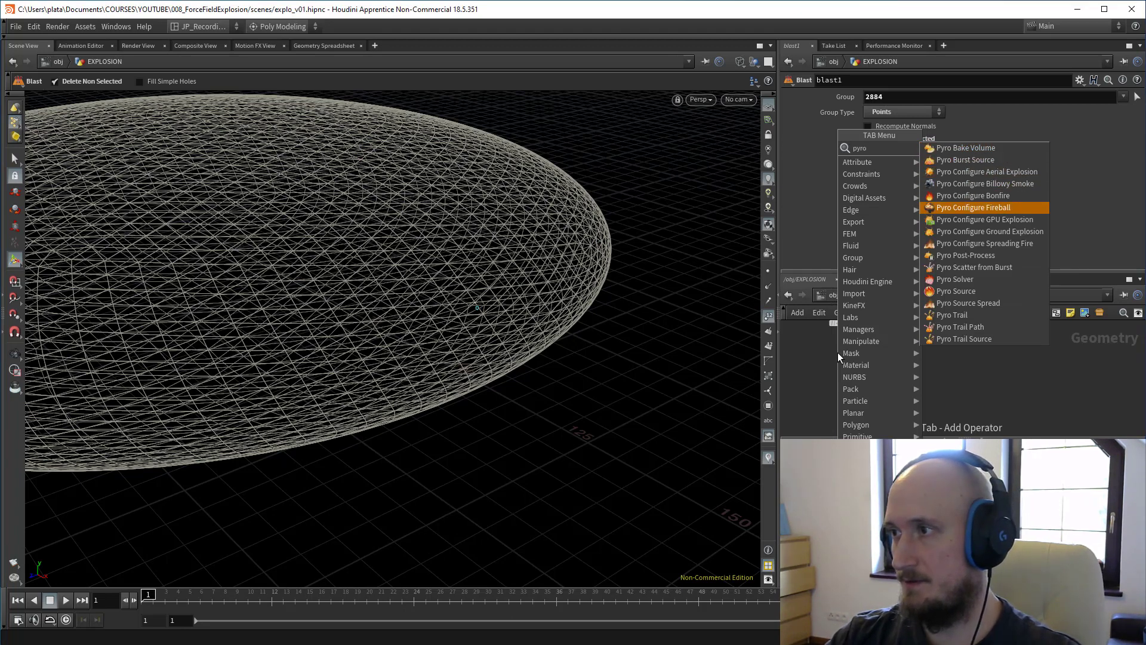
{"action": "key", "text": "Return"}
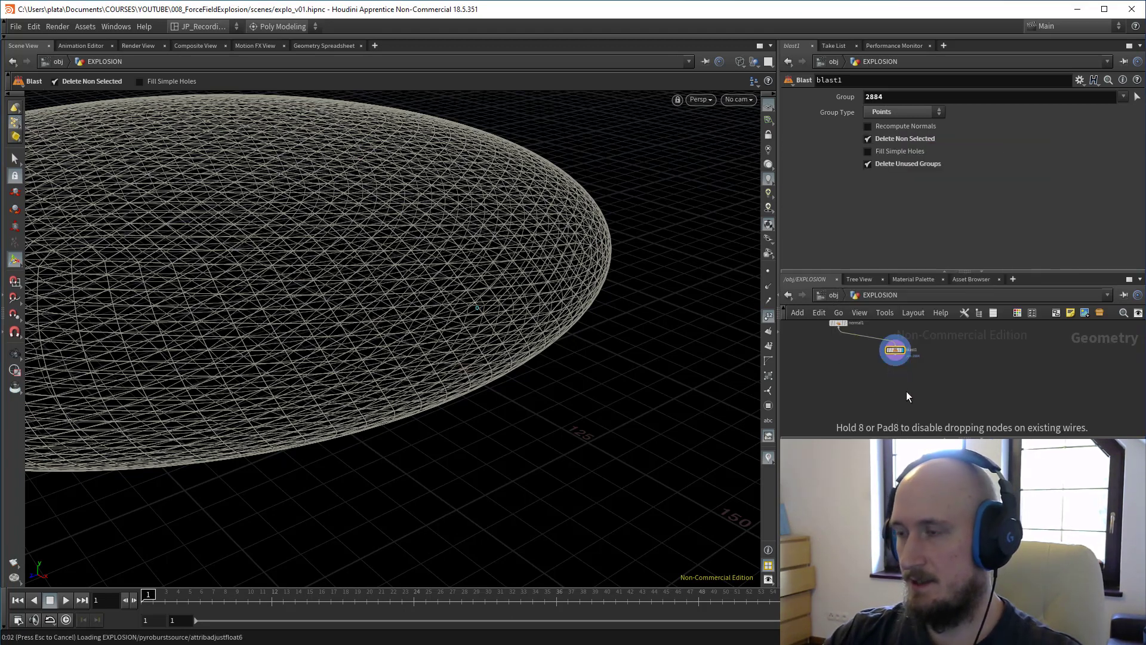
{"action": "left_click", "coordinate": [906, 392]}
Step: Display the Pyro Burst Source, preview its burst around frame 9, and set its Spread Angle to 180
{"action": "left_click", "coordinate": [894, 373]}
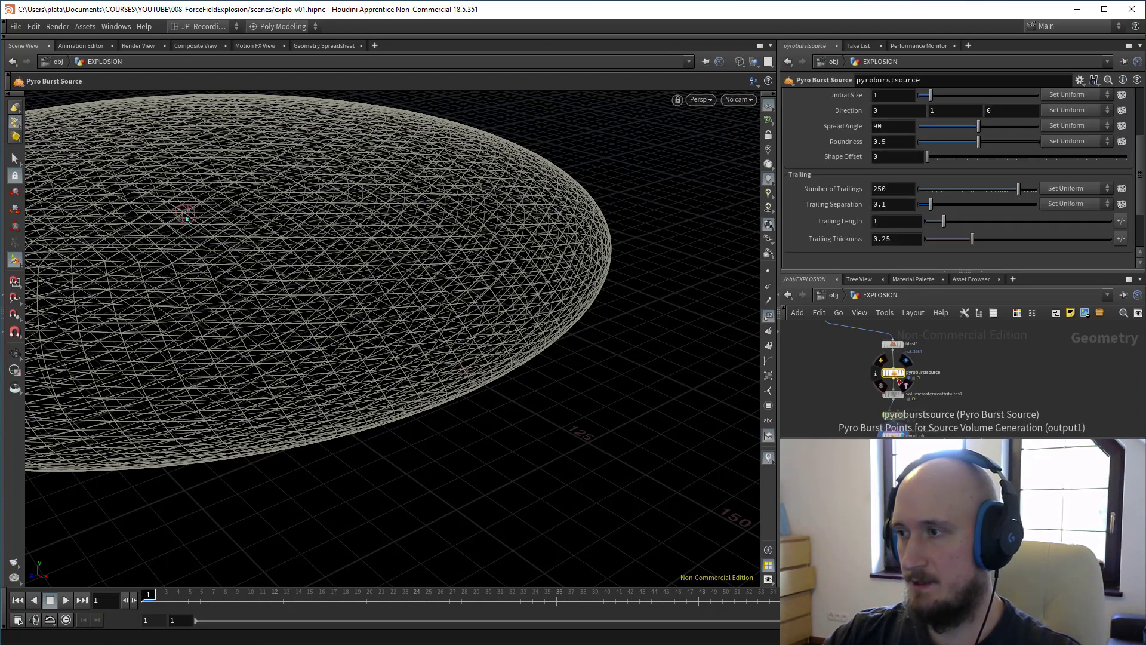
{"action": "left_click", "coordinate": [901, 383]}
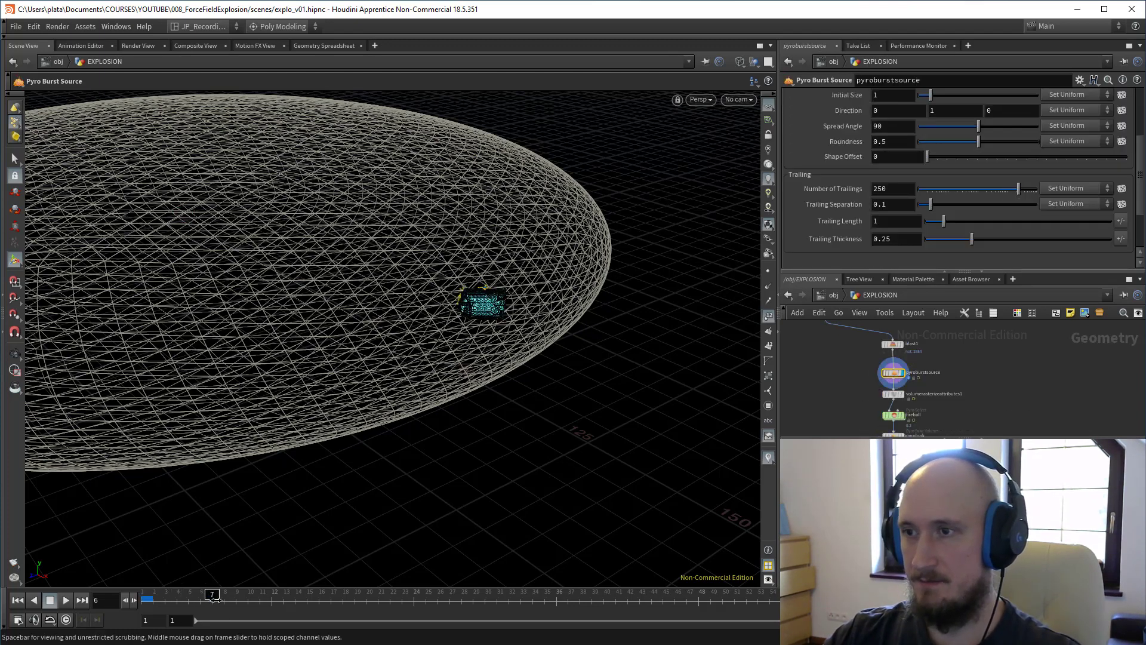
{"action": "left_click_drag", "start_coordinate": [463, 286], "coordinate": [513, 297], "text": "alt"}
{"action": "mouse_move", "coordinate": [247, 605]}
{"action": "left_mouse_down"}
{"action": "mouse_move", "coordinate": [281, 605]}
{"action": "mouse_move", "coordinate": [239, 608]}
{"action": "left_mouse_up"}
{"action": "scroll", "coordinate": [958, 220], "scroll_direction": "up", "scroll_amount": 3}
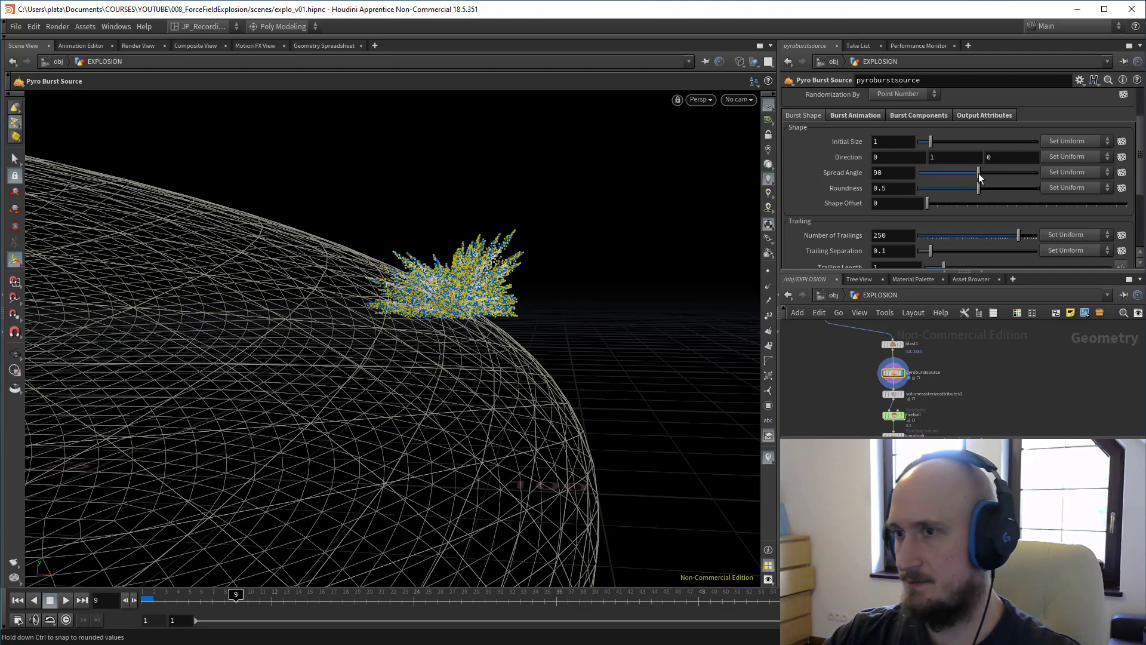
{"action": "left_click_drag", "start_coordinate": [979, 173], "coordinate": [1037, 173]}
Step: Return the viewport to smooth shading, display the fireball Pyro Solver, and play the simulation to examine the explosion's direction
{"action": "middle_click_drag", "start_coordinate": [867, 421], "coordinate": [862, 389]}
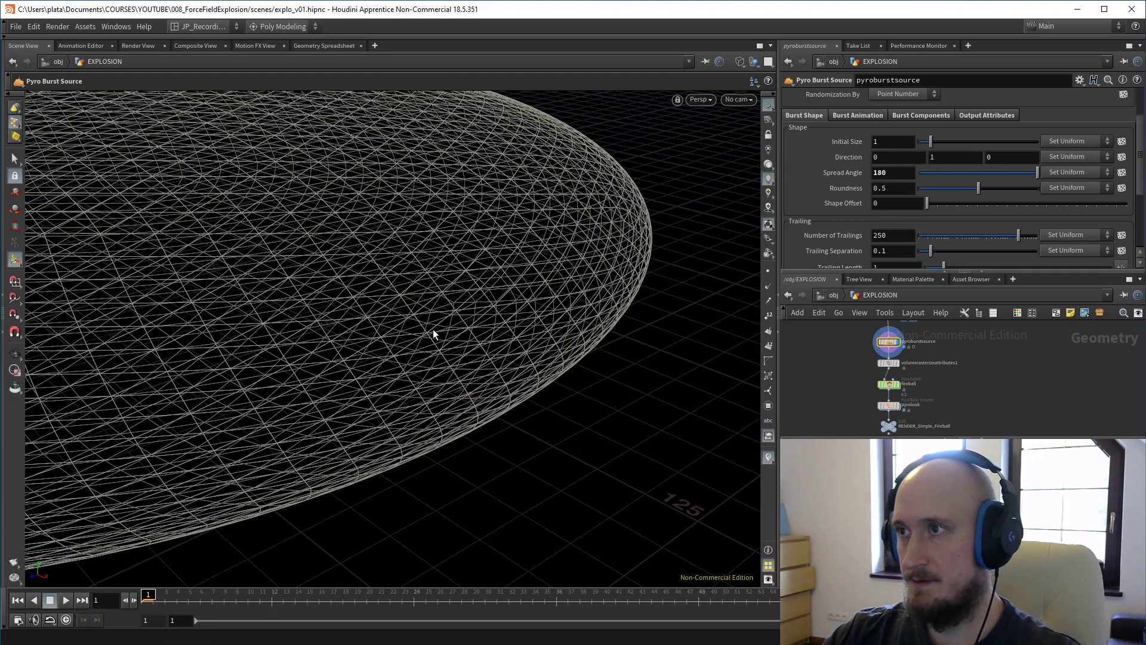
{"action": "key", "text": "shift+w"}
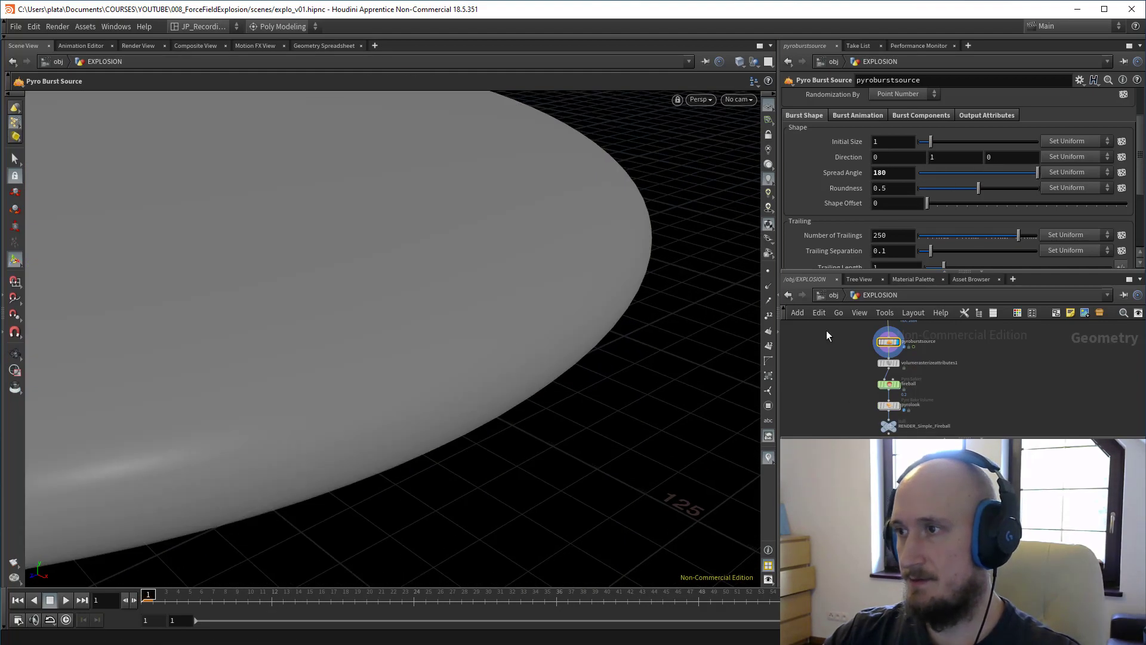
{"action": "left_click", "coordinate": [888, 383]}
{"action": "key", "text": "Up"}
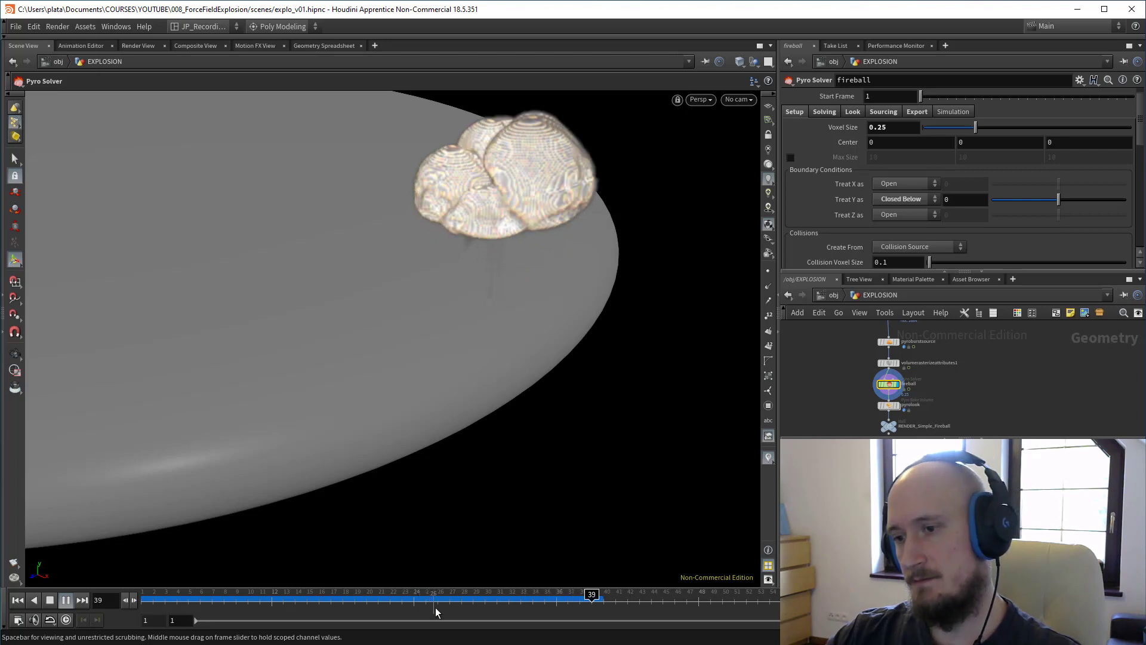
{"action": "left_click", "coordinate": [295, 595]}
{"action": "left_click_drag", "start_coordinate": [225, 597], "coordinate": [413, 609]}
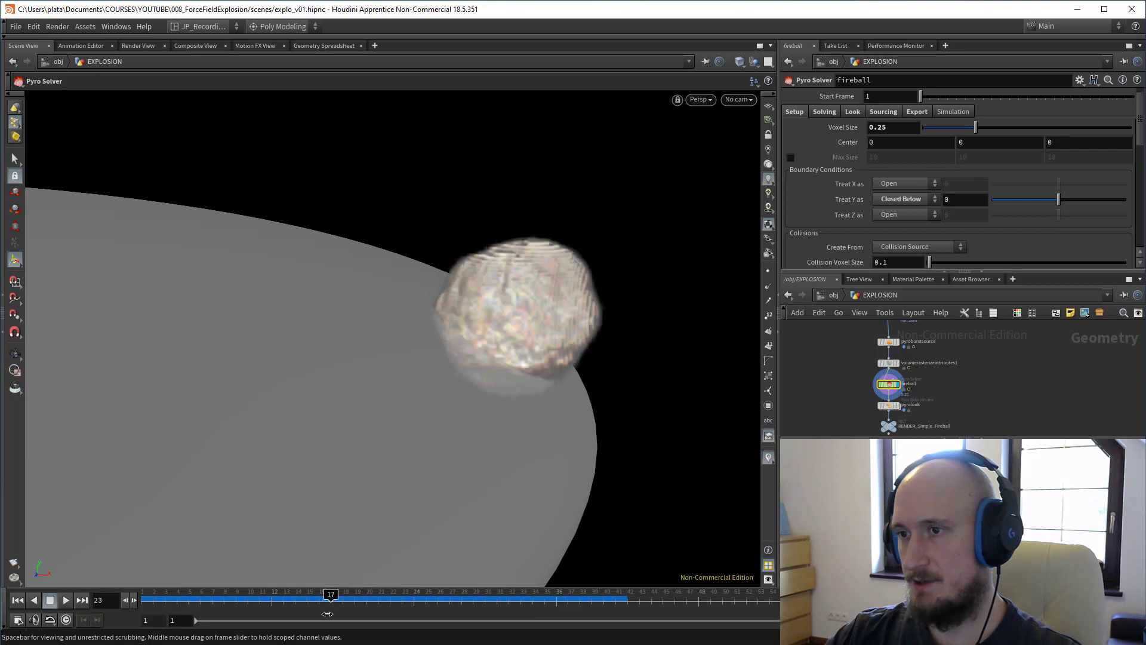
{"action": "left_click_drag", "start_coordinate": [576, 419], "coordinate": [524, 346], "text": "alt"}
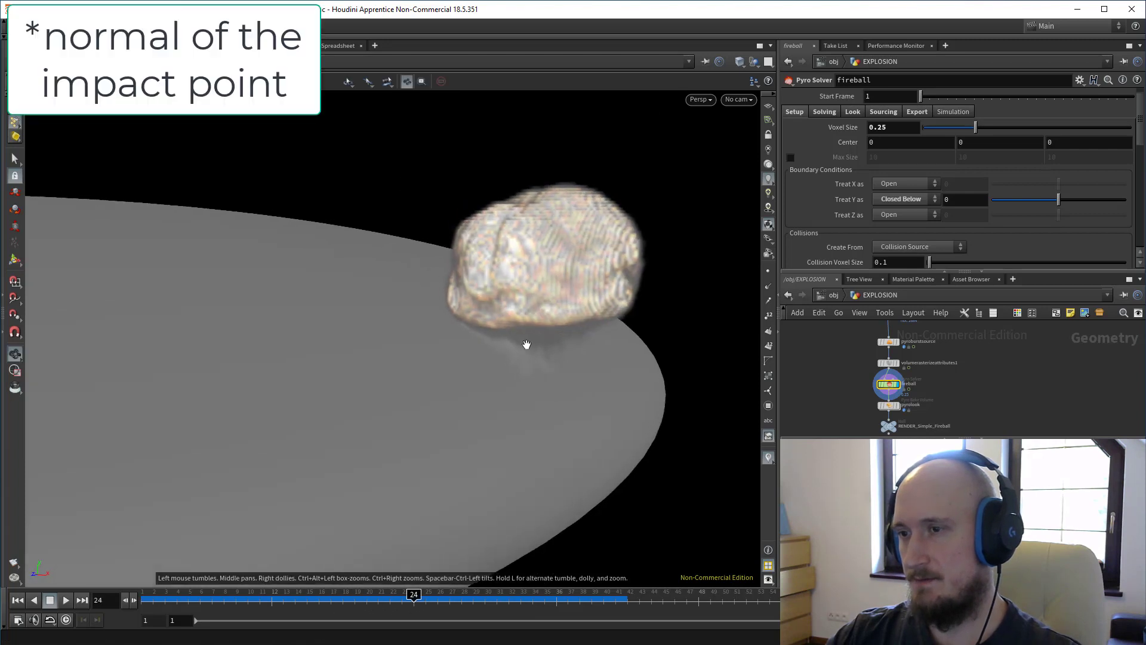
{"action": "left_click_drag", "start_coordinate": [573, 381], "coordinate": [517, 332], "text": "alt"}
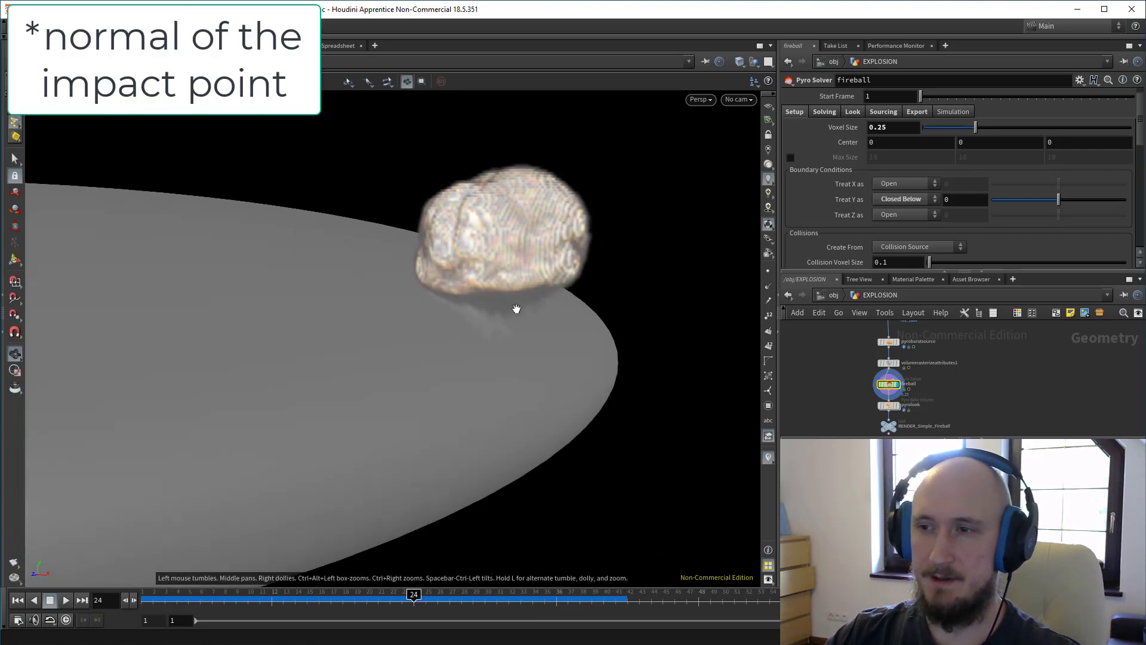
Step: Go back to frame 1 and add a Null node named GRAVITY connected to the Blast node
{"action": "left_click_drag", "start_coordinate": [366, 606], "coordinate": [145, 607]}
{"action": "middle_click_drag", "start_coordinate": [908, 375], "coordinate": [926, 426]}
{"action": "scroll", "coordinate": [858, 362], "scroll_direction": "up", "scroll_amount": 1}
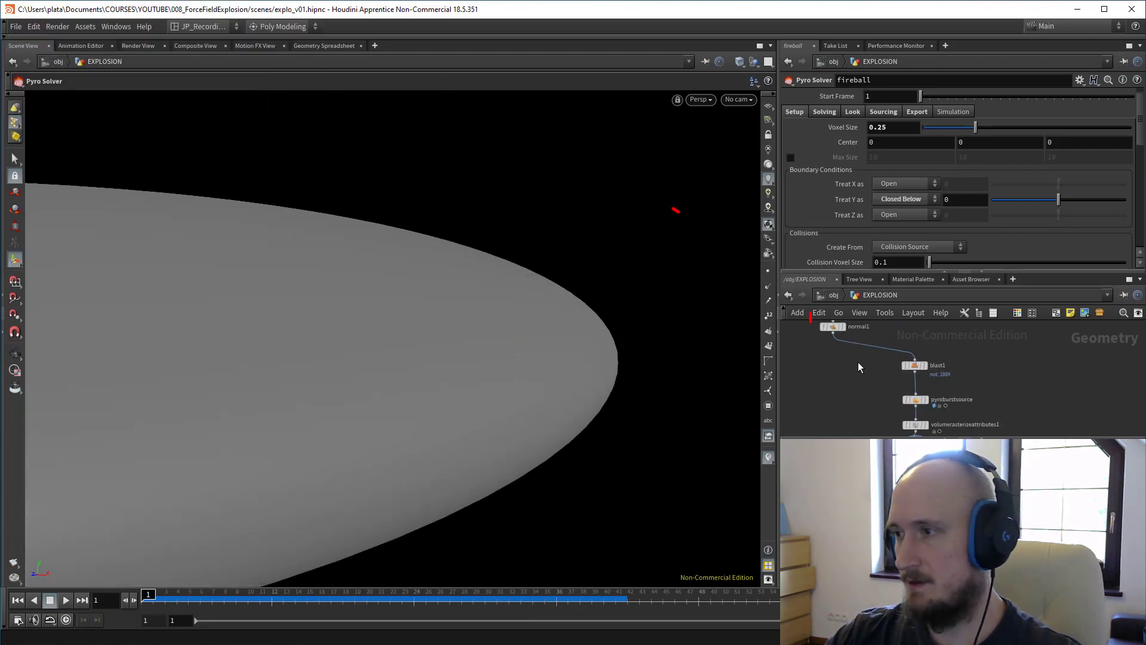
{"action": "left_click", "coordinate": [833, 327]}
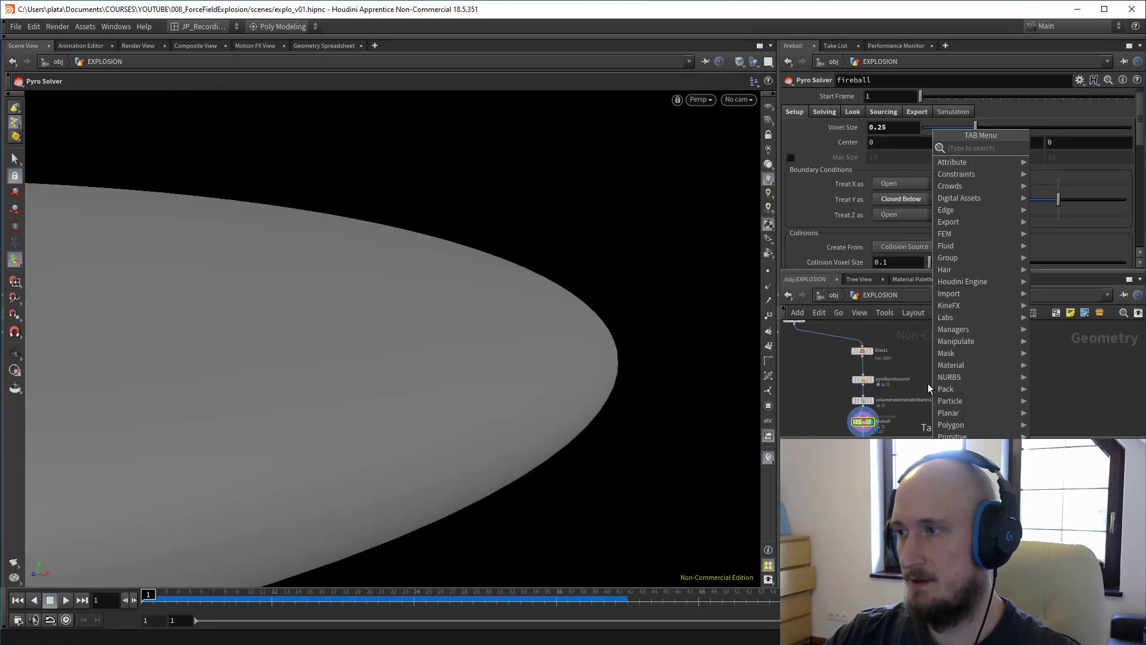
{"action": "key", "text": "Tab"}
{"action": "type", "text": "null"}
{"action": "key", "text": "Return"}
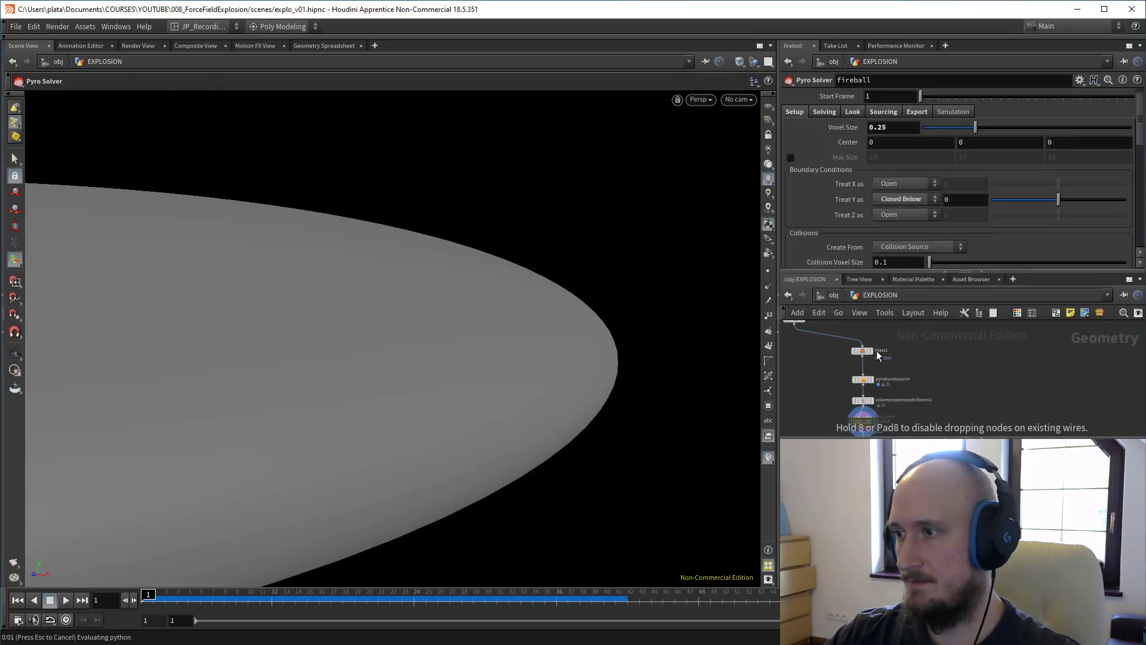
{"action": "left_click", "coordinate": [923, 371]}
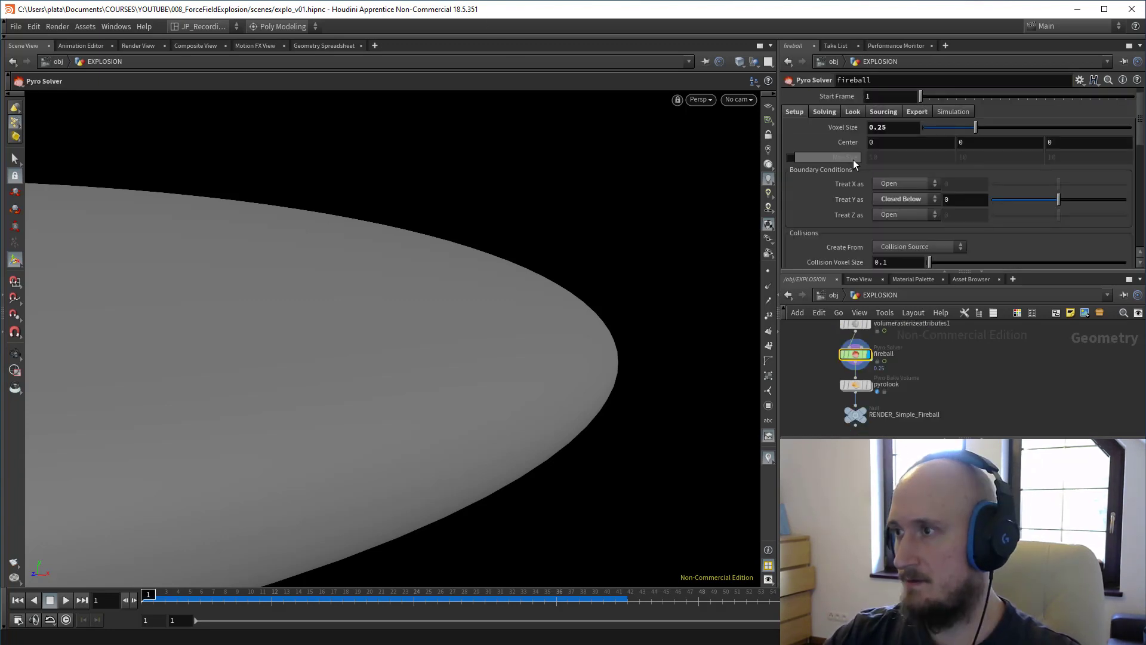
Step: Set the fireball solver's Gravity Direction X to the expression point("../GRAVITY/", 0, "N", 0)
{"action": "scroll", "coordinate": [853, 159], "scroll_direction": "down", "scroll_amount": 3}
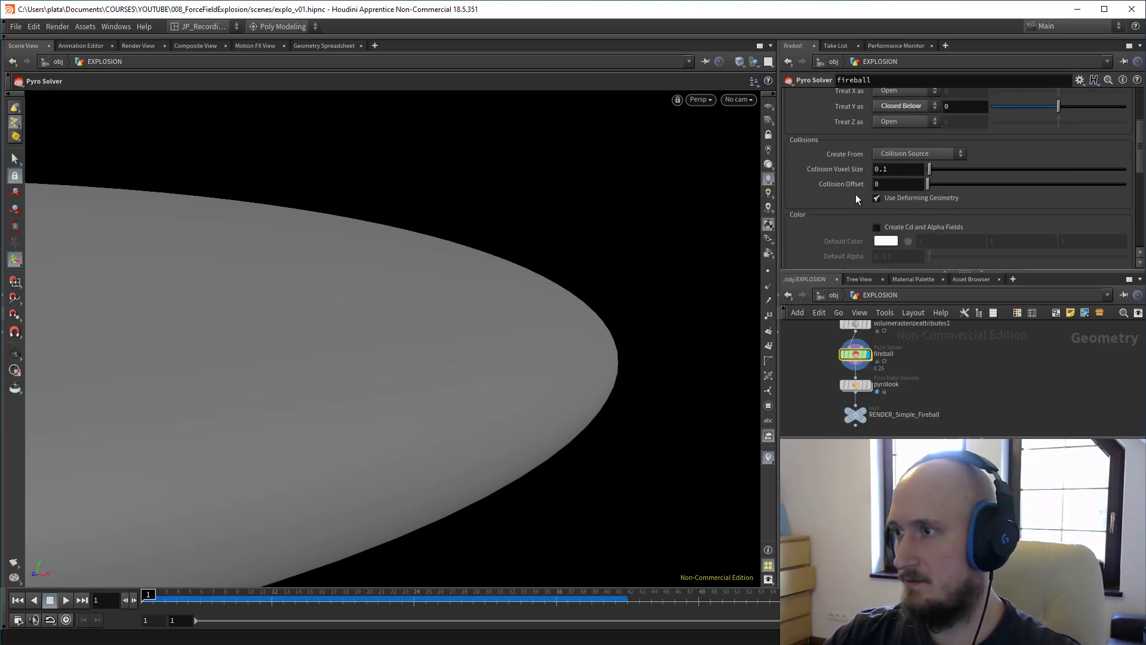
{"action": "scroll", "coordinate": [855, 194], "scroll_direction": "up", "scroll_amount": 3}
{"action": "left_click", "coordinate": [825, 112]}
{"action": "scroll", "coordinate": [836, 179], "scroll_direction": "down", "scroll_amount": 5}
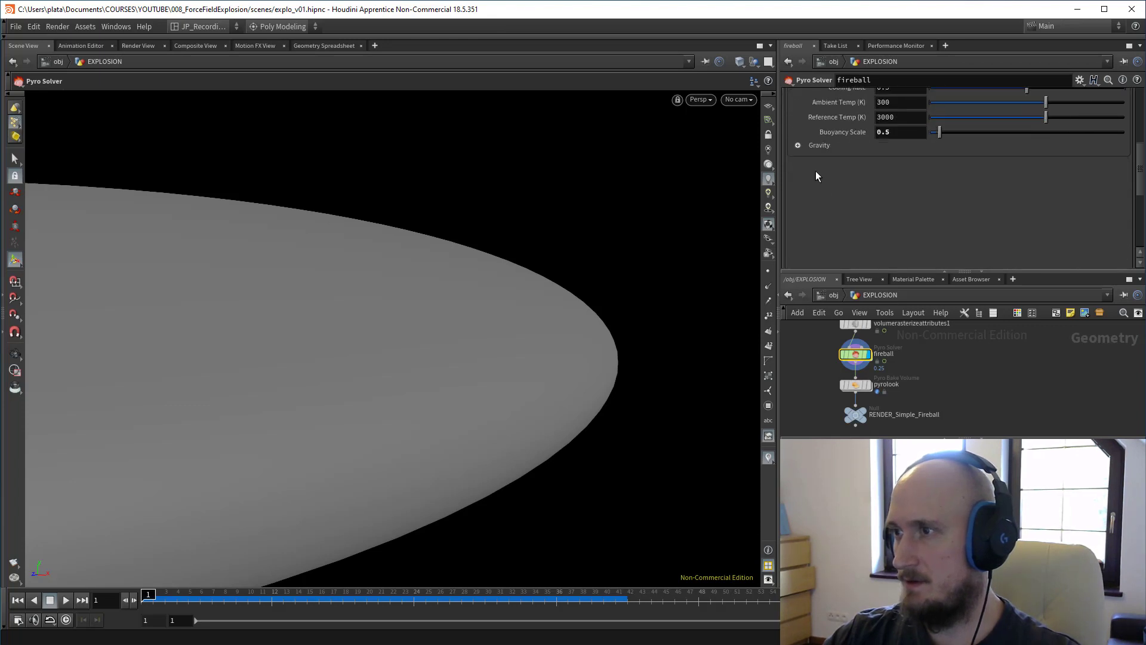
{"action": "left_click", "coordinate": [798, 147]}
{"action": "scroll", "coordinate": [833, 202], "scroll_direction": "up", "scroll_amount": 3}
{"action": "left_click_drag", "start_coordinate": [899, 226], "coordinate": [583, 204]}
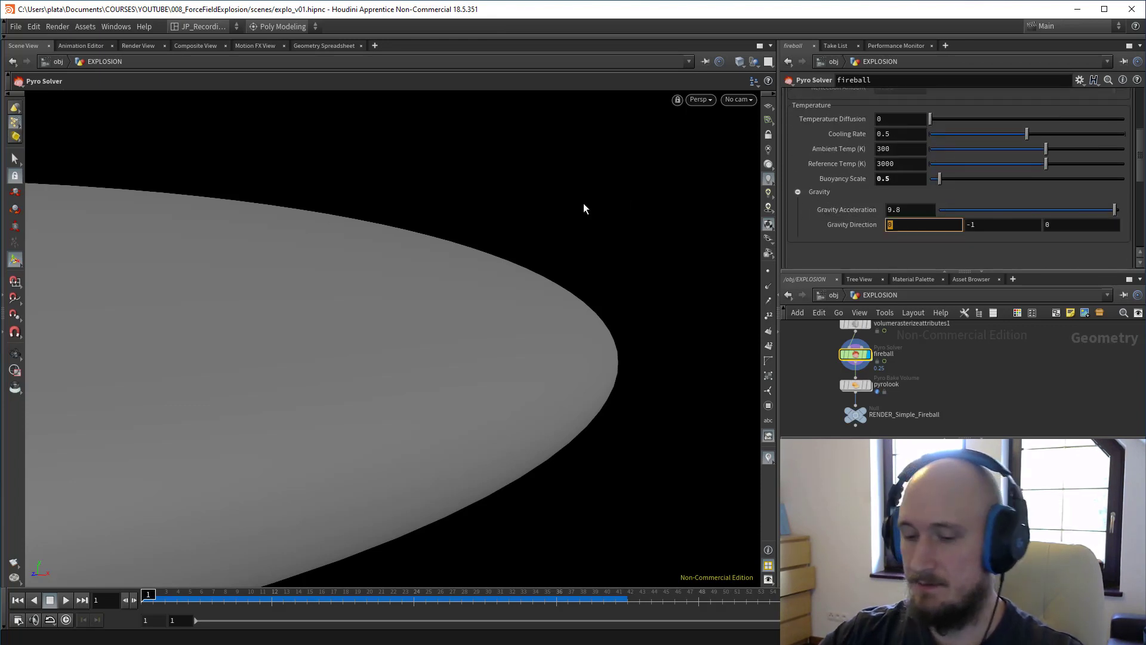
{"action": "type", "text": "point"}
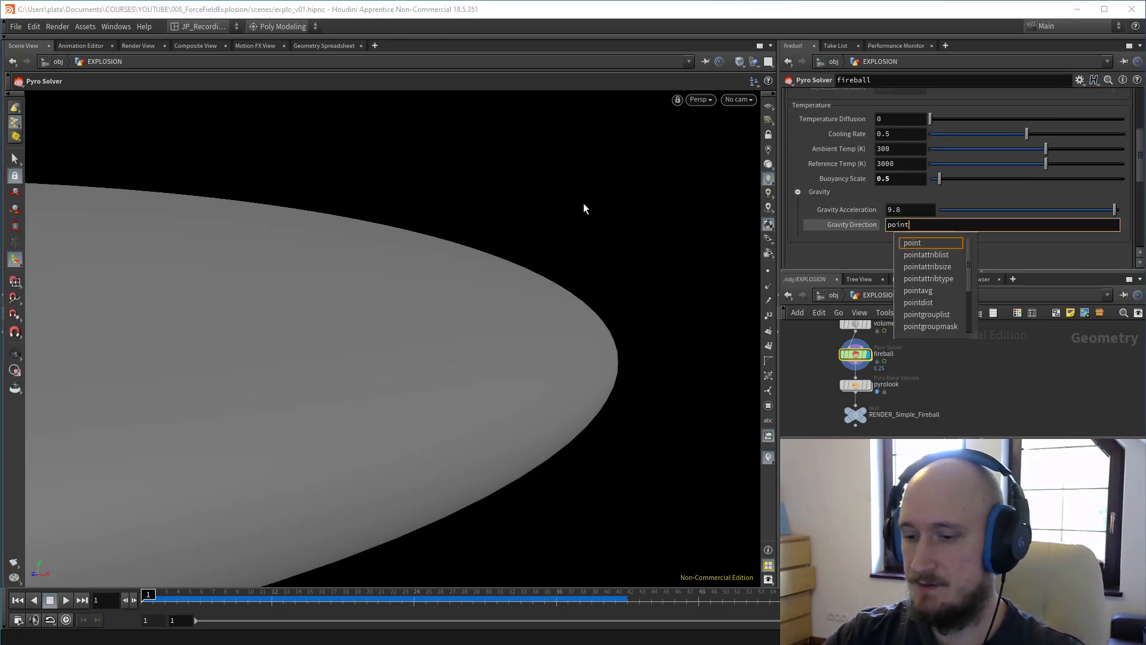
{"action": "type", "text": "(\""}
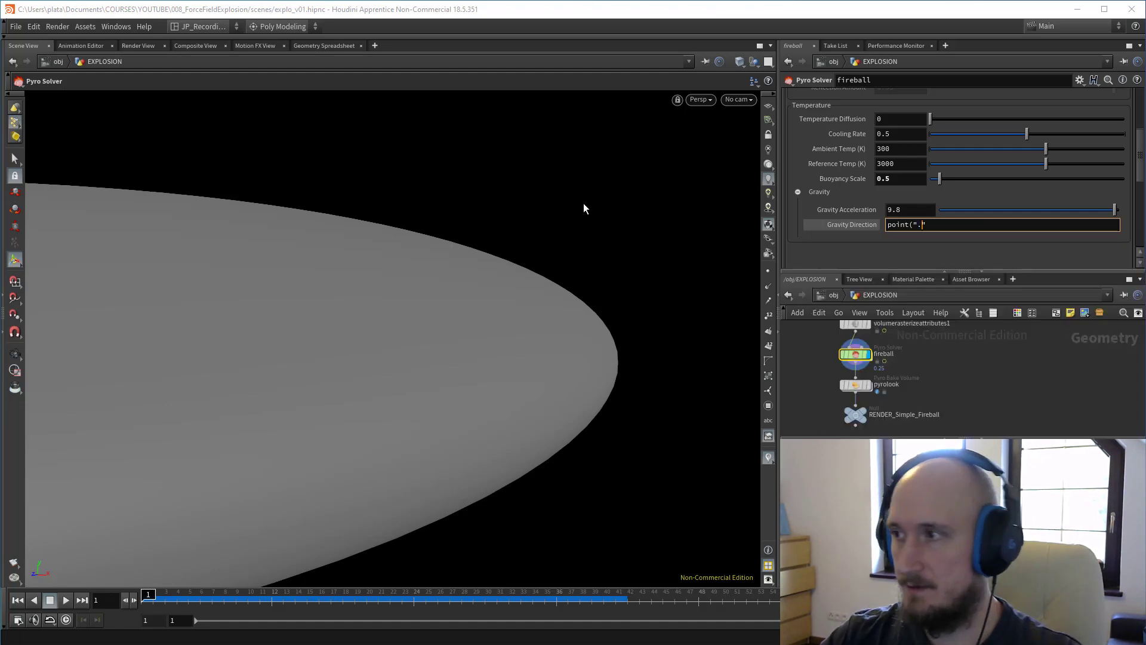
{"action": "type", "text": "../GRAVITY/"}
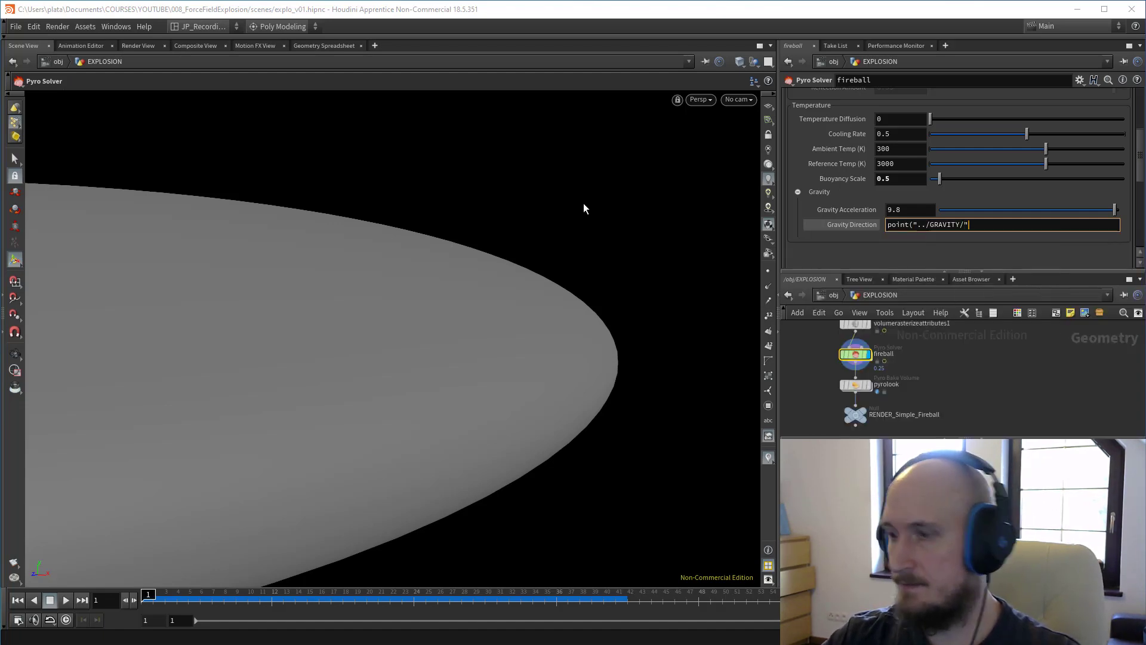
{"action": "type", "text": "\", 0, \""}
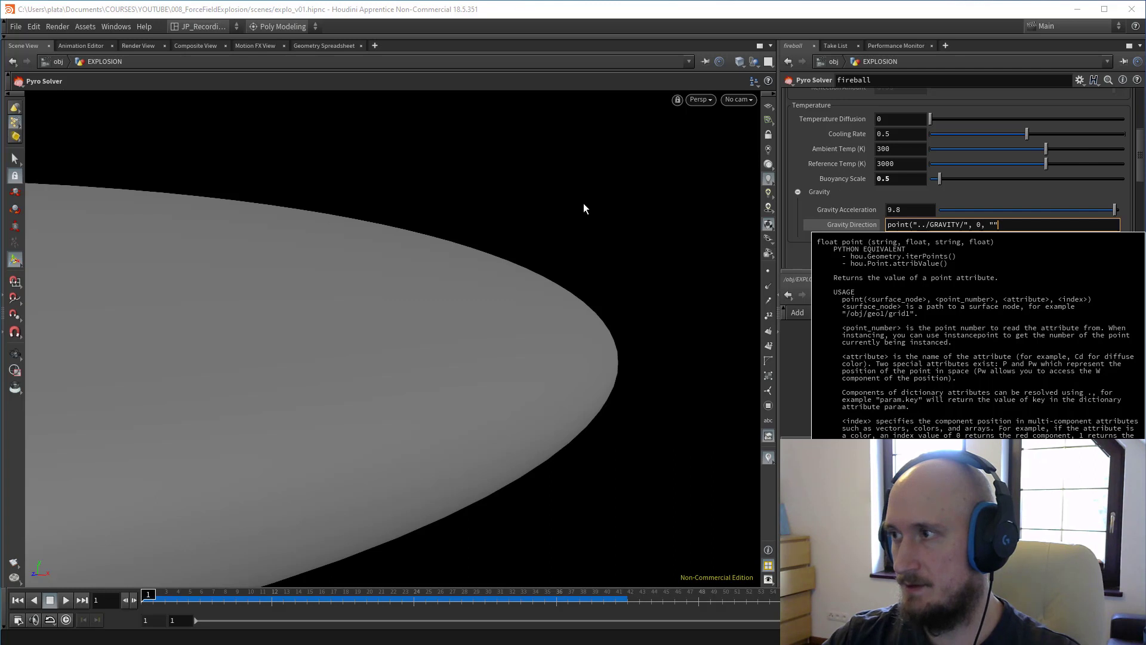
{"action": "key", "text": "Left"}
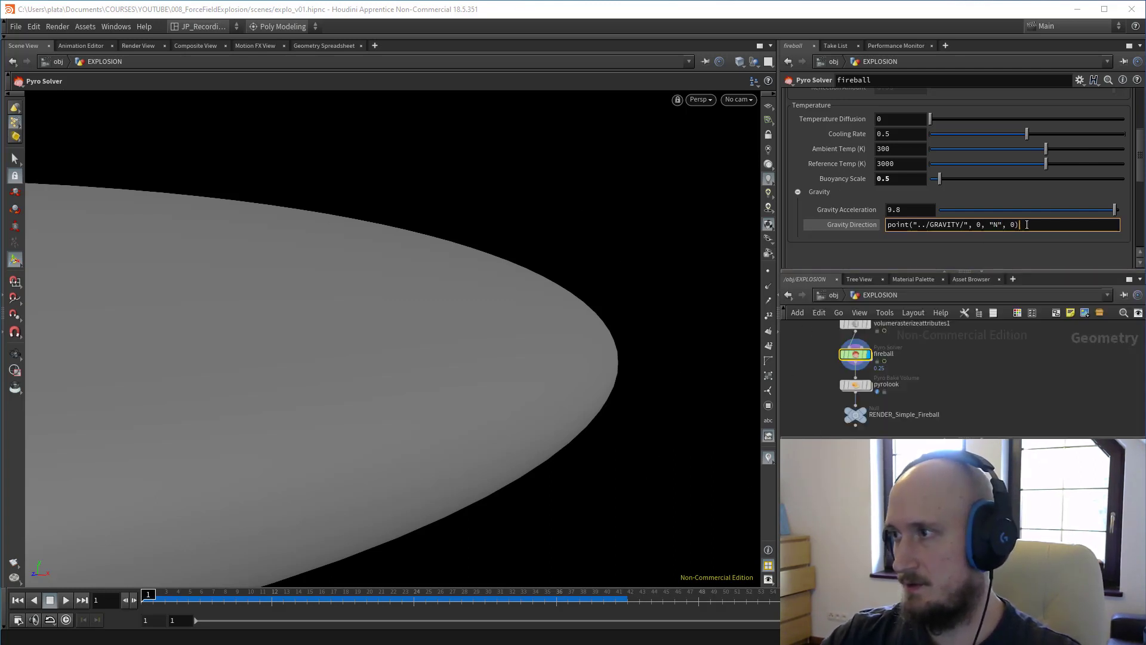
{"action": "key", "text": "Return"}
Step: Fill Gravity Direction Y and Z with matching point expressions reading the GRAVITY node, and switch the parameter to show evaluated values
{"action": "key", "text": "Tab"}
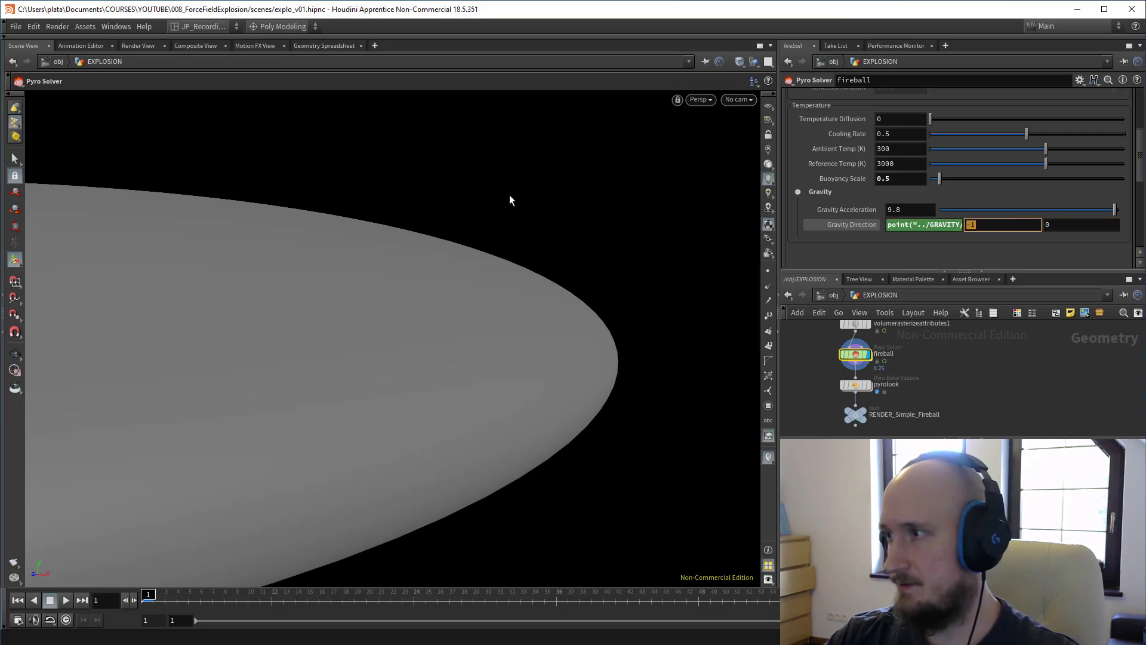
{"action": "key", "text": "Tab"}
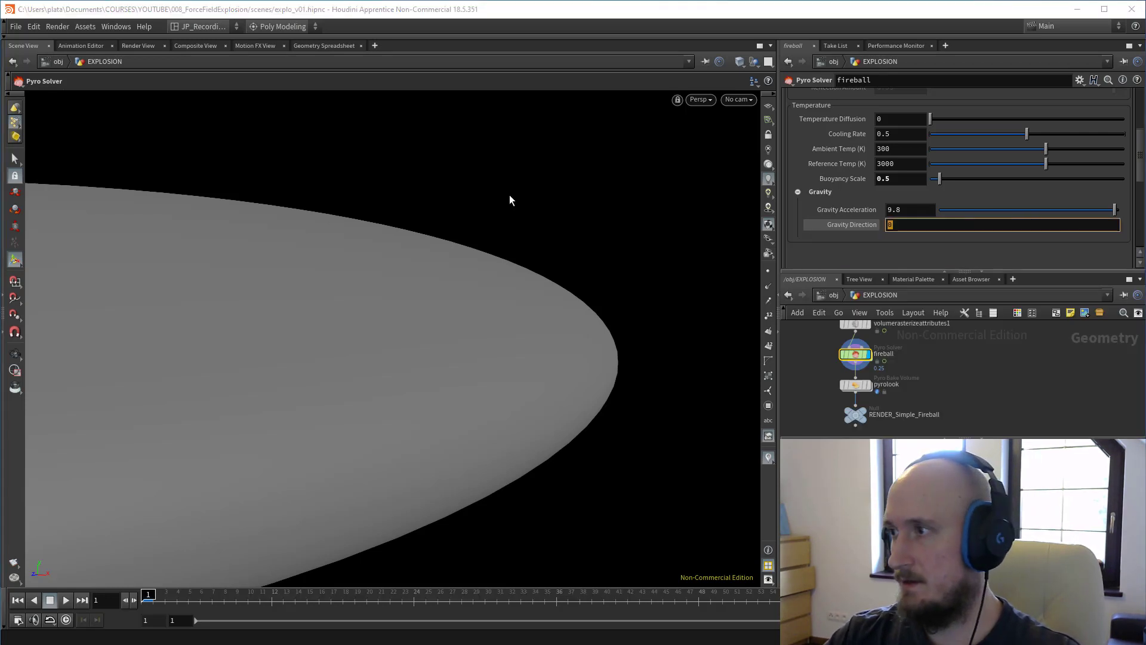
{"action": "key", "text": "Return"}
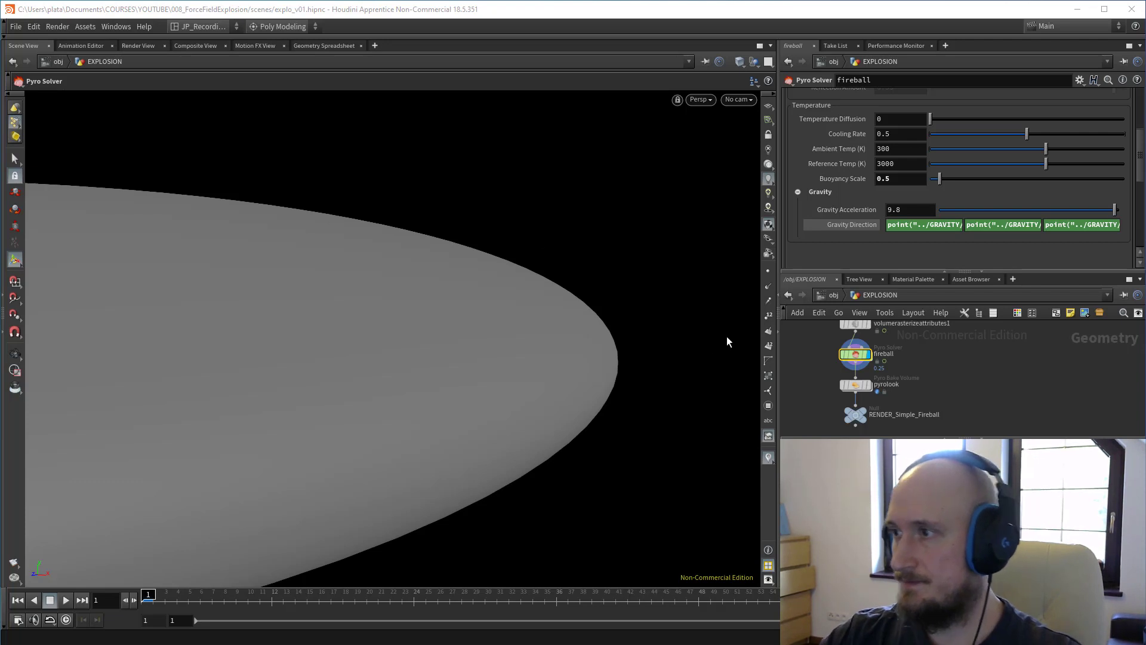
{"action": "left_click", "coordinate": [852, 226]}
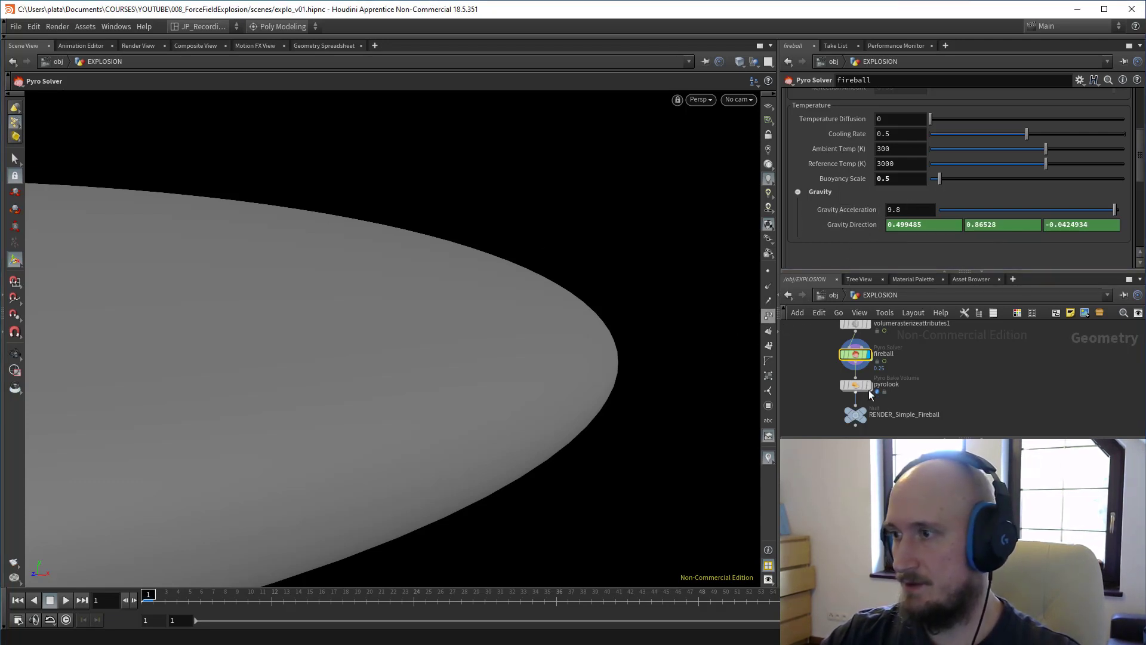
{"action": "left_click_drag", "start_coordinate": [532, 341], "coordinate": [484, 320], "text": "alt"}
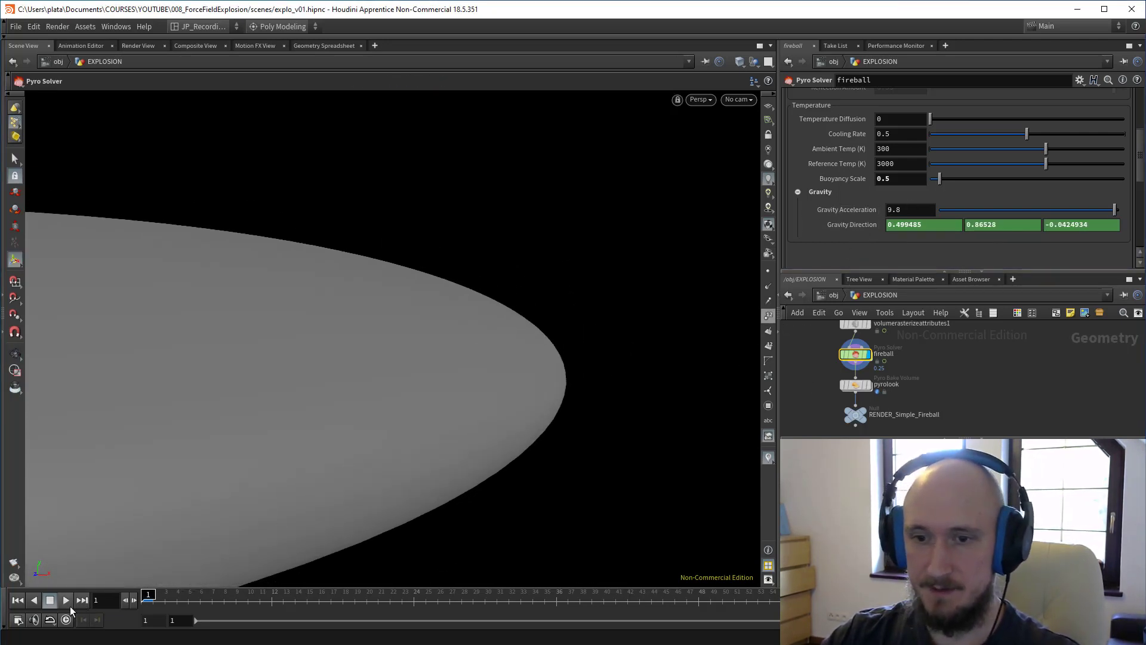
Step: Play the fireball simulation and examine the explosion's direction over the force-field surface from another angle
{"action": "left_click", "coordinate": [66, 603]}
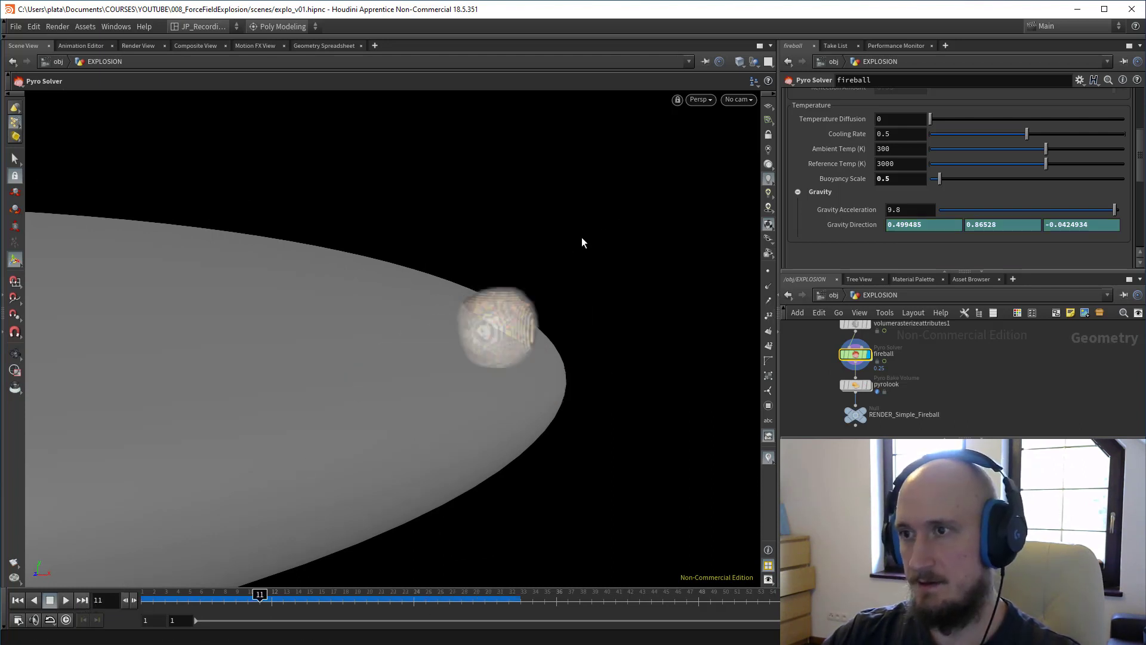
{"action": "key", "text": "Escape"}
{"action": "left_click_drag", "start_coordinate": [537, 284], "coordinate": [532, 231]}
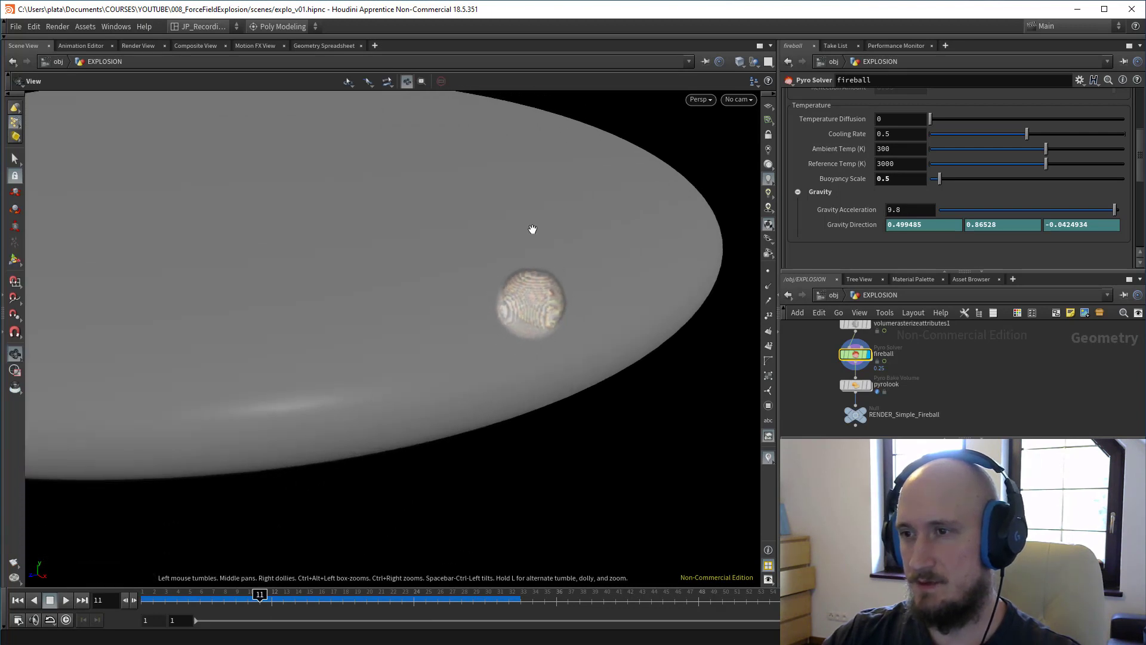
{"action": "left_click_drag", "start_coordinate": [557, 342], "coordinate": [533, 324], "text": "alt"}
{"action": "left_click_drag", "start_coordinate": [248, 599], "coordinate": [200, 614]}
Step: Set the fireball solver's Treat Y as boundary condition to Open, replay the simulation, and return to frame 1
{"action": "scroll", "coordinate": [837, 152], "scroll_direction": "up", "scroll_amount": 10}
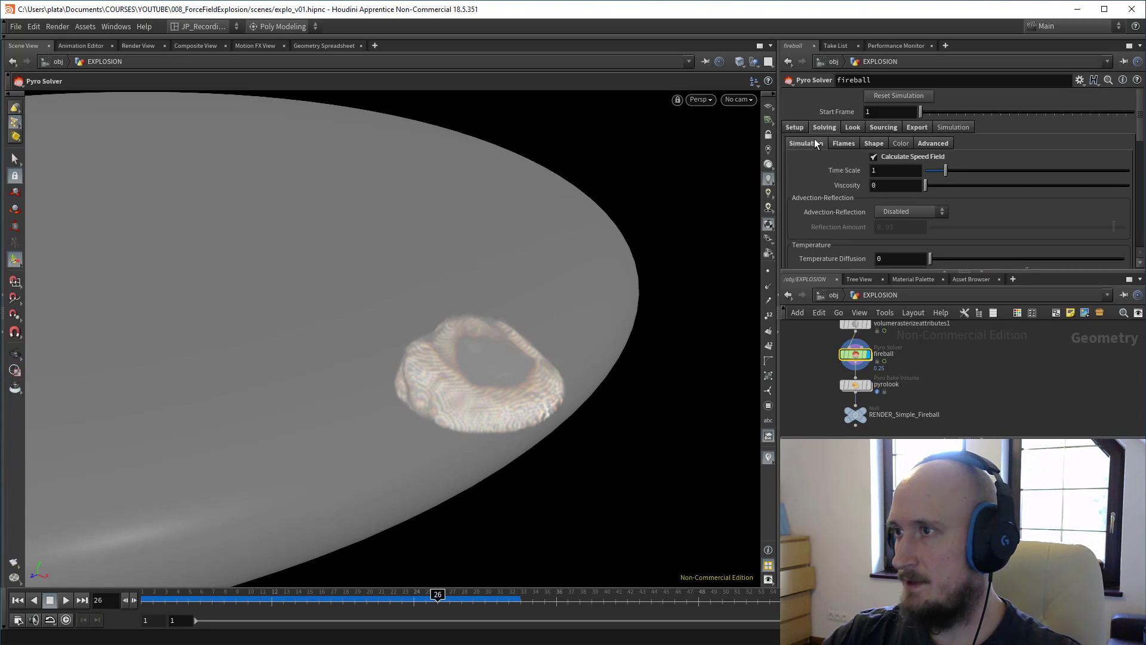
{"action": "left_click", "coordinate": [912, 216]}
{"action": "left_click", "coordinate": [896, 229]}
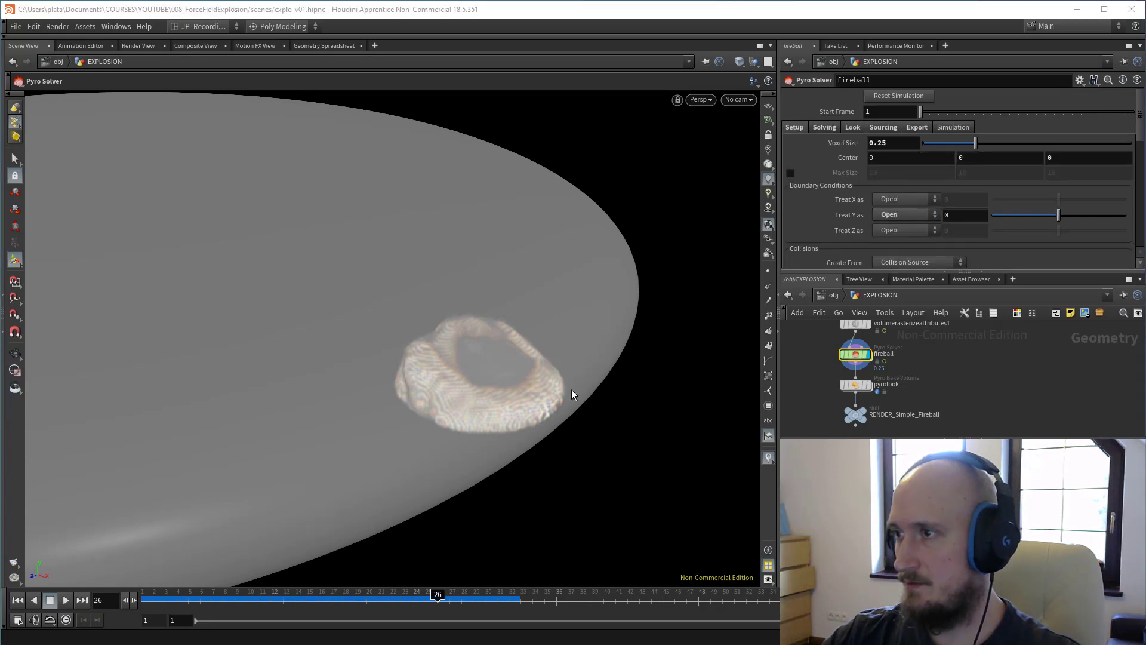
{"action": "left_click_drag", "start_coordinate": [568, 391], "coordinate": [527, 313], "text": "alt"}
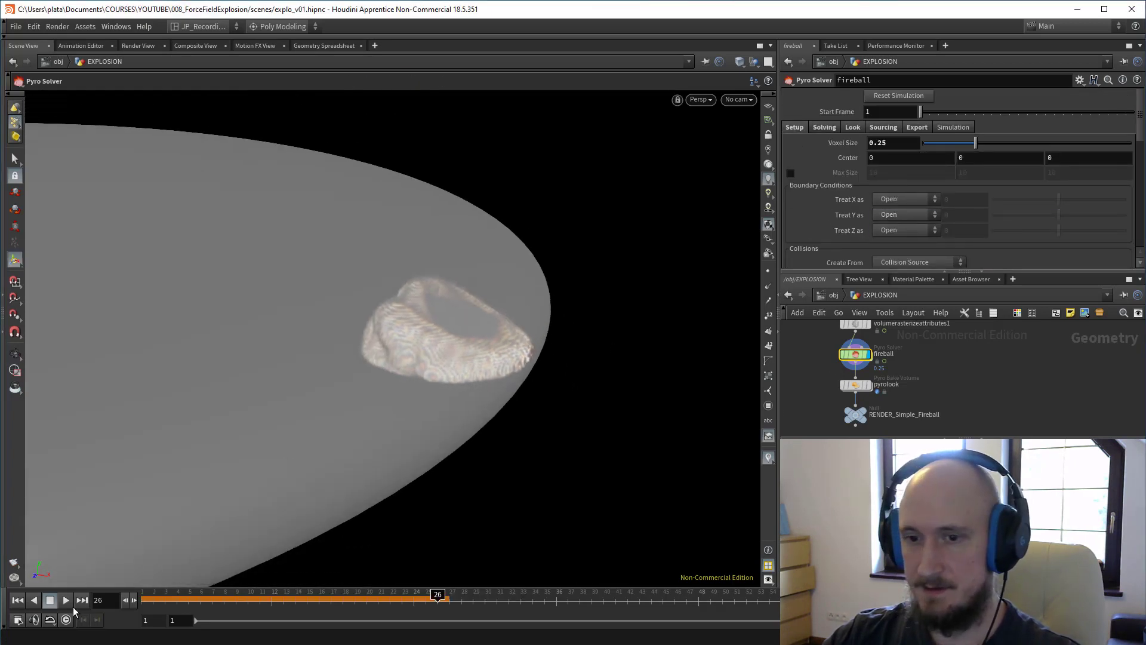
{"action": "left_click", "coordinate": [66, 601]}
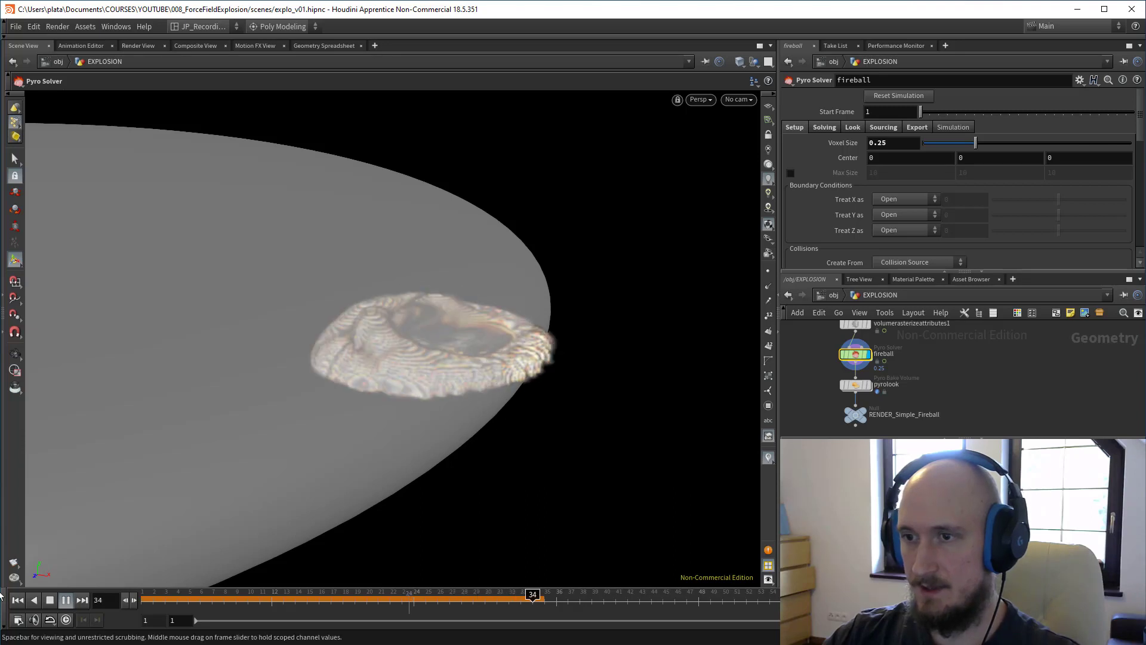
{"action": "left_click", "coordinate": [18, 599]}
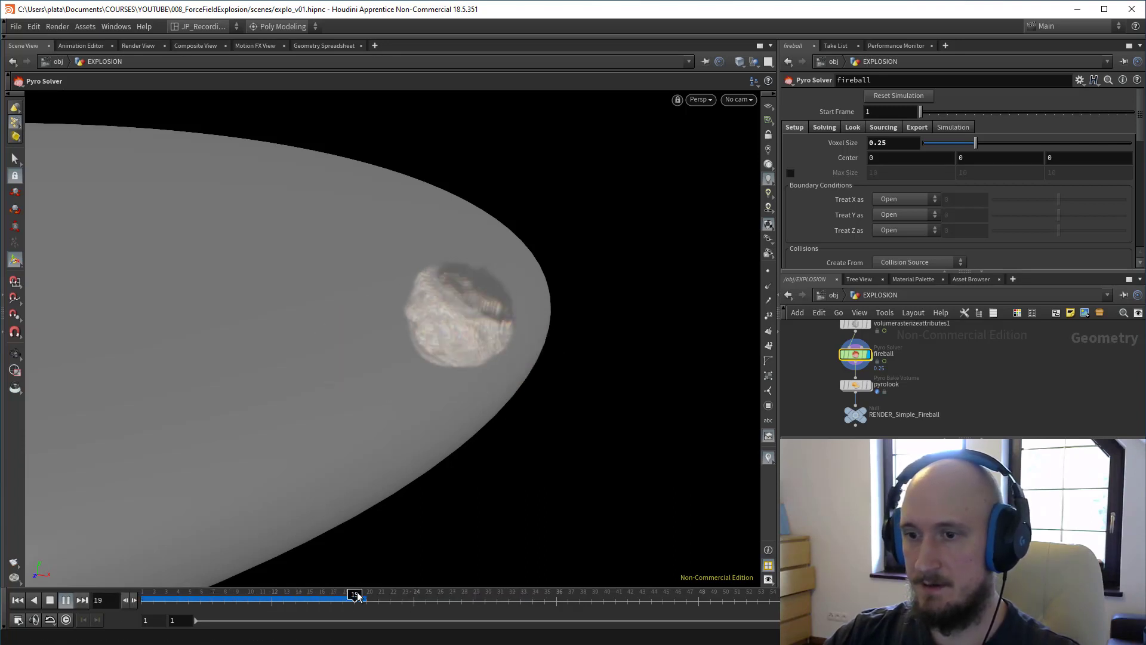
{"action": "key", "text": "ctrl+Up"}
Step: Add a VDB from Polygons node fed by the force-field geometry, with Voxel Size set to 1
{"action": "middle_click_drag", "start_coordinate": [838, 365], "coordinate": [849, 379]}
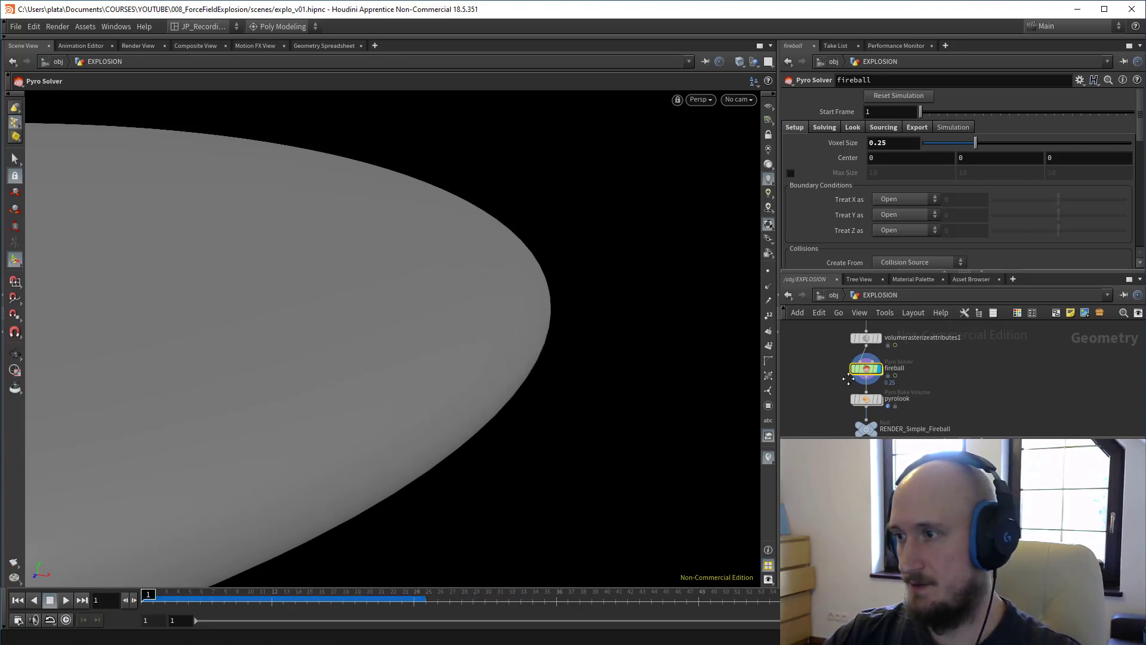
{"action": "key", "text": "Tab"}
{"action": "type", "text": "vdb"}
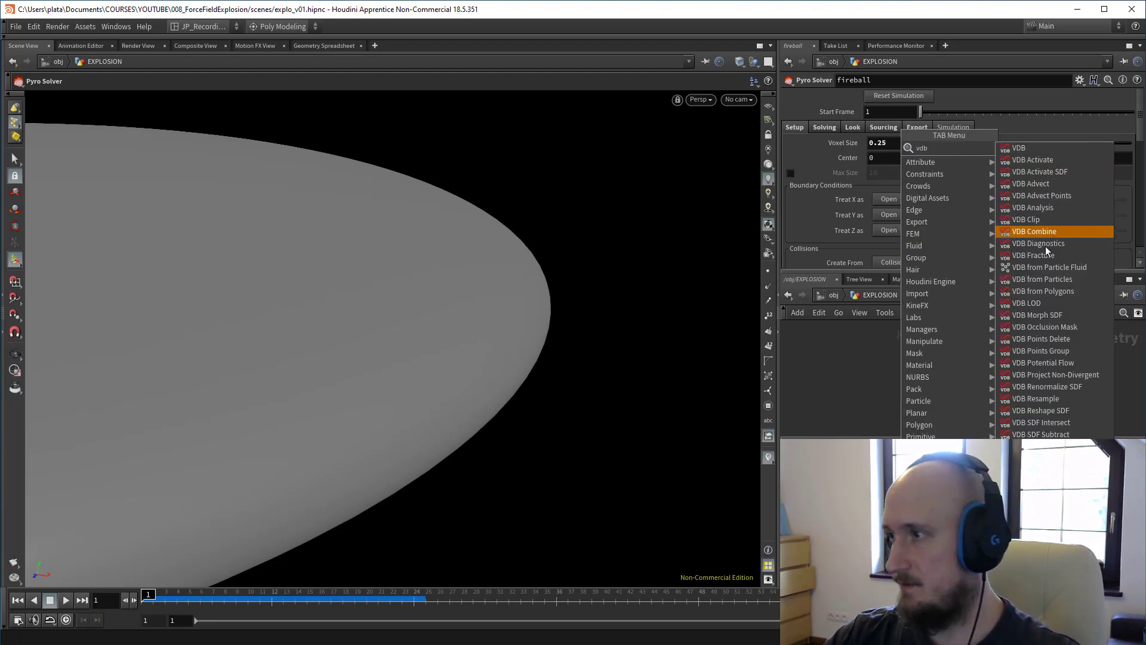
{"action": "left_click", "coordinate": [1049, 291]}
{"action": "left_click", "coordinate": [869, 388]}
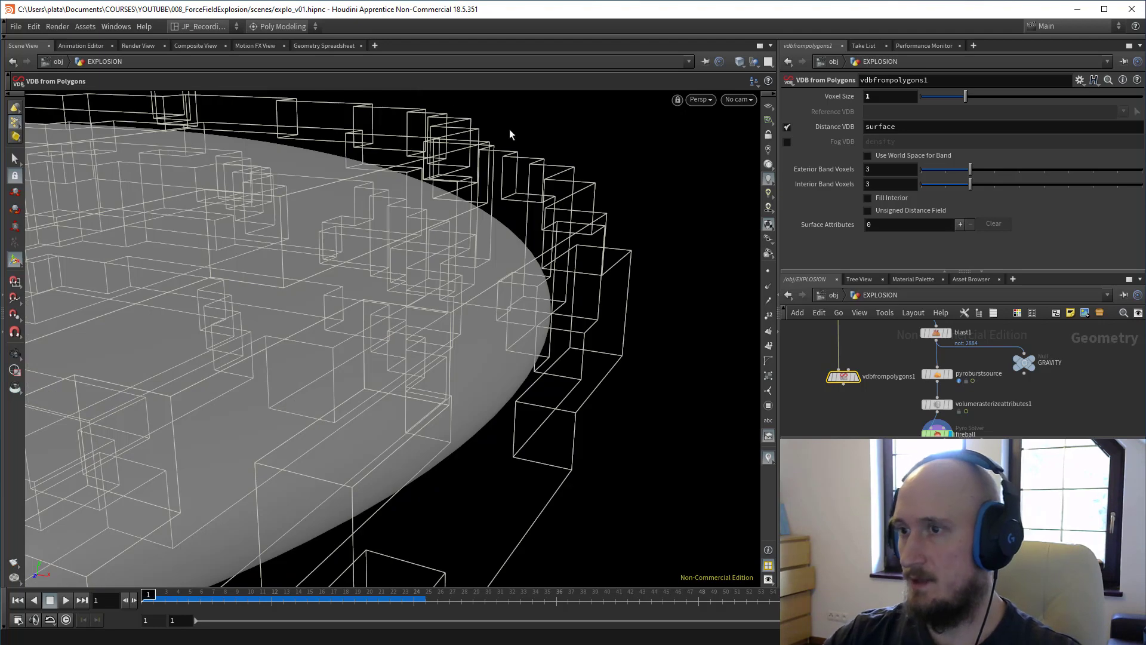
Step: Connect the VDB from Polygons node to the fireball solver as collision geometry, and play the simulation to check the collision
{"action": "middle_click_drag", "start_coordinate": [856, 362], "coordinate": [839, 433]}
{"action": "scroll", "coordinate": [859, 348], "scroll_direction": "down", "scroll_amount": 1}
{"action": "left_click", "coordinate": [846, 378]}
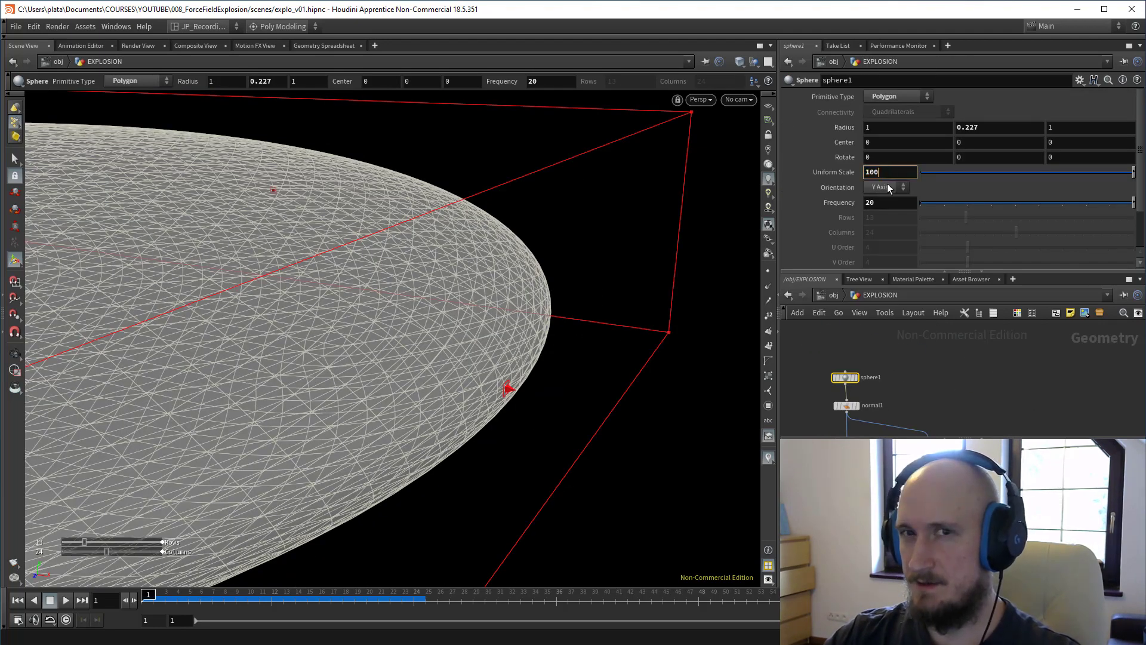
{"action": "scroll", "coordinate": [911, 363], "scroll_direction": "down", "scroll_amount": 1}
{"action": "middle_click_drag", "start_coordinate": [825, 508], "coordinate": [837, 393]}
{"action": "left_click", "coordinate": [939, 394]}
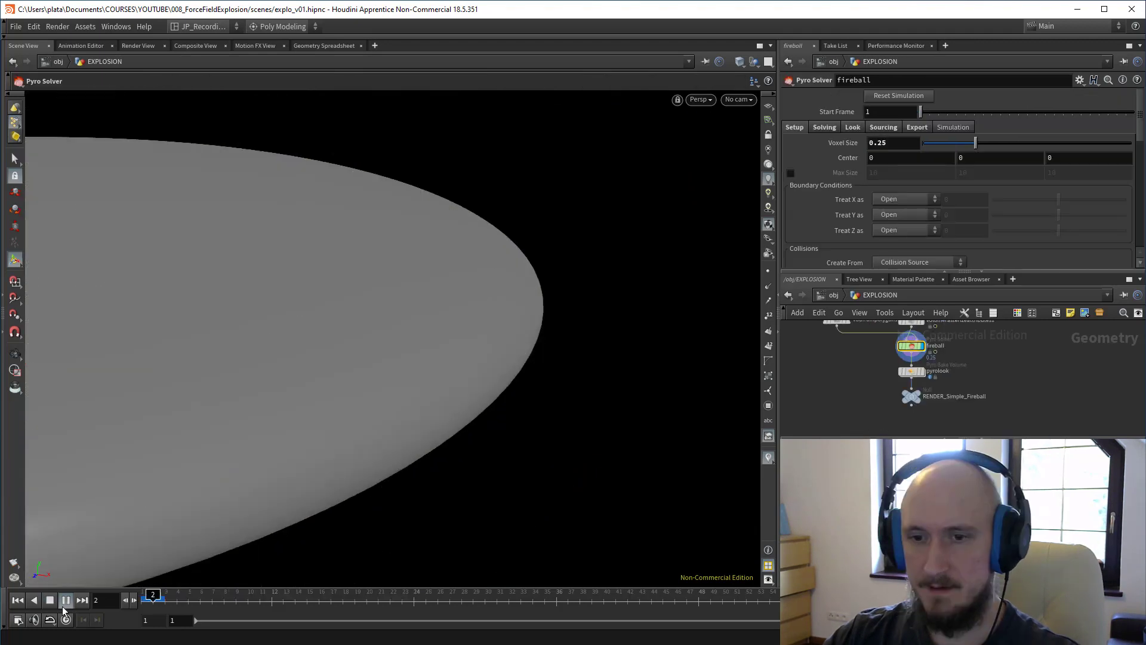
{"action": "left_click", "coordinate": [64, 604]}
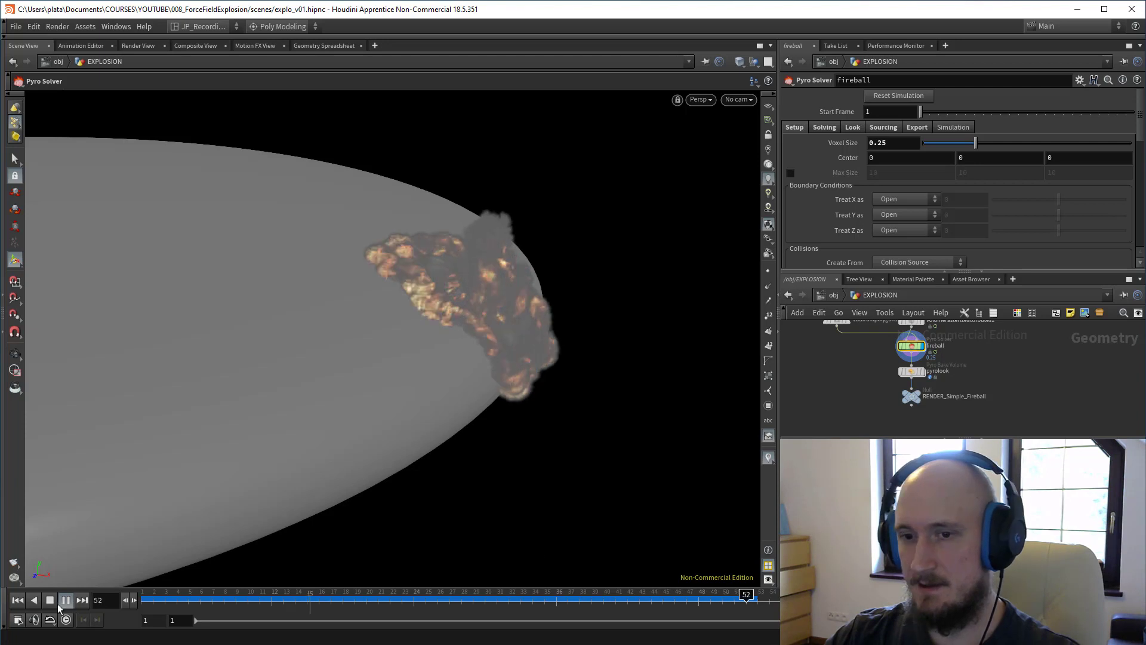
{"action": "middle_click_drag", "start_coordinate": [854, 355], "coordinate": [825, 373]}
{"action": "left_click_drag", "start_coordinate": [826, 378], "coordinate": [844, 383]}
Step: Set the fireball solver's Cooling Rate to 0.037 and replay the simulation from frame 1 to check the flames
{"action": "scroll", "coordinate": [846, 172], "scroll_direction": "down", "scroll_amount": 10}
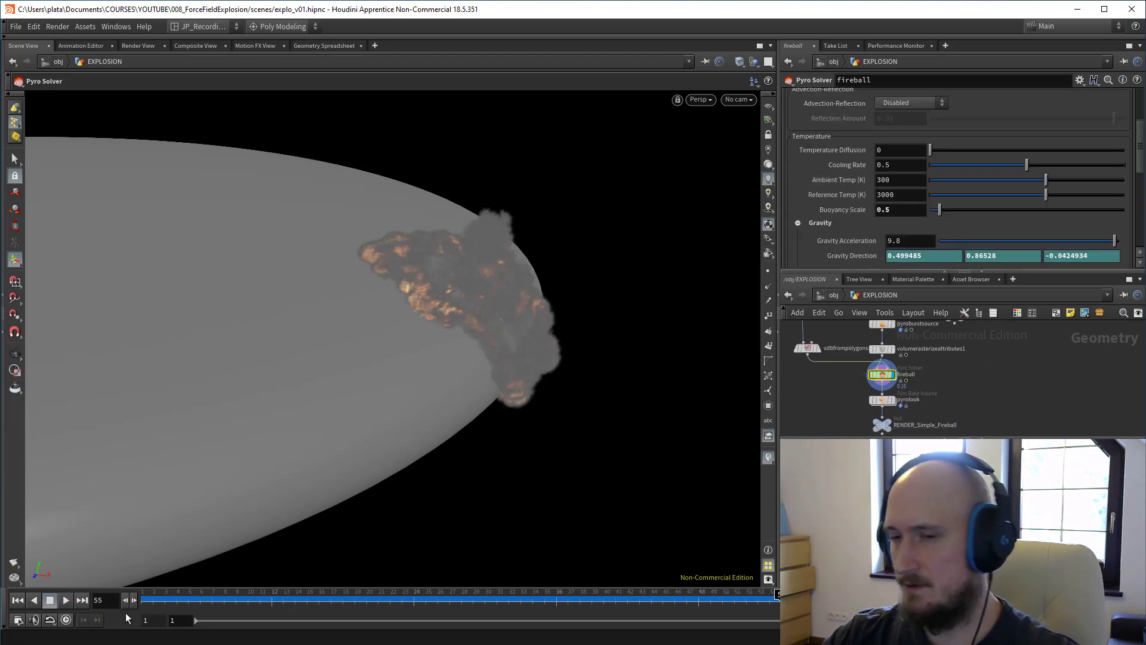
{"action": "key", "text": "ctrl+Up"}
{"action": "left_click_drag", "start_coordinate": [944, 164], "coordinate": [938, 165]}
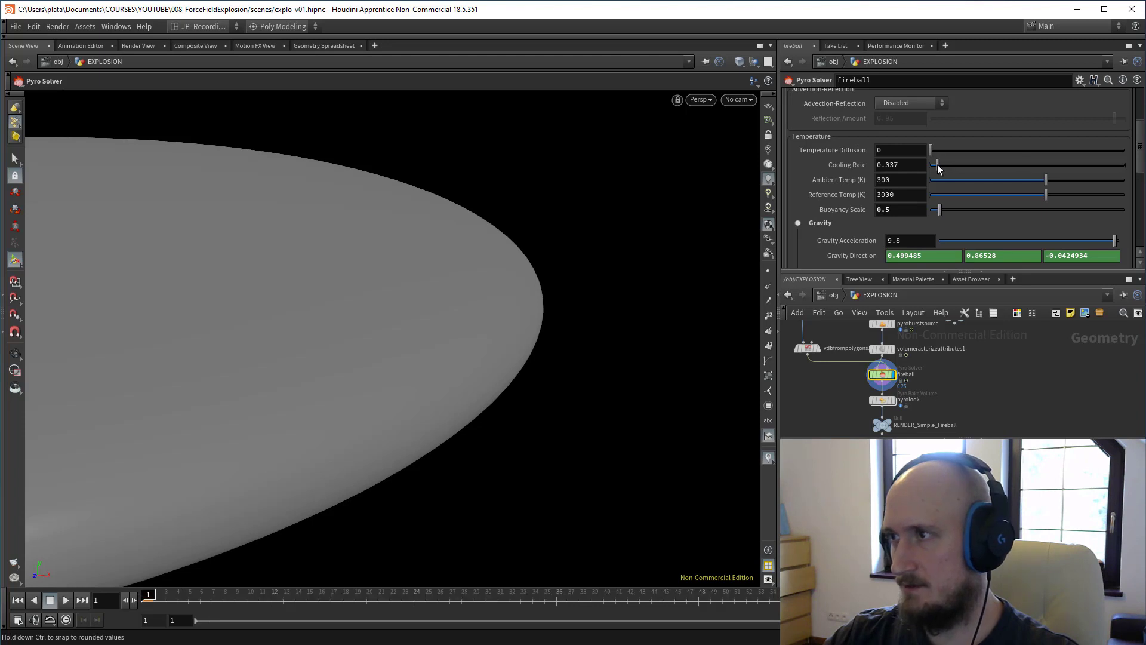
{"action": "key", "text": "Up"}
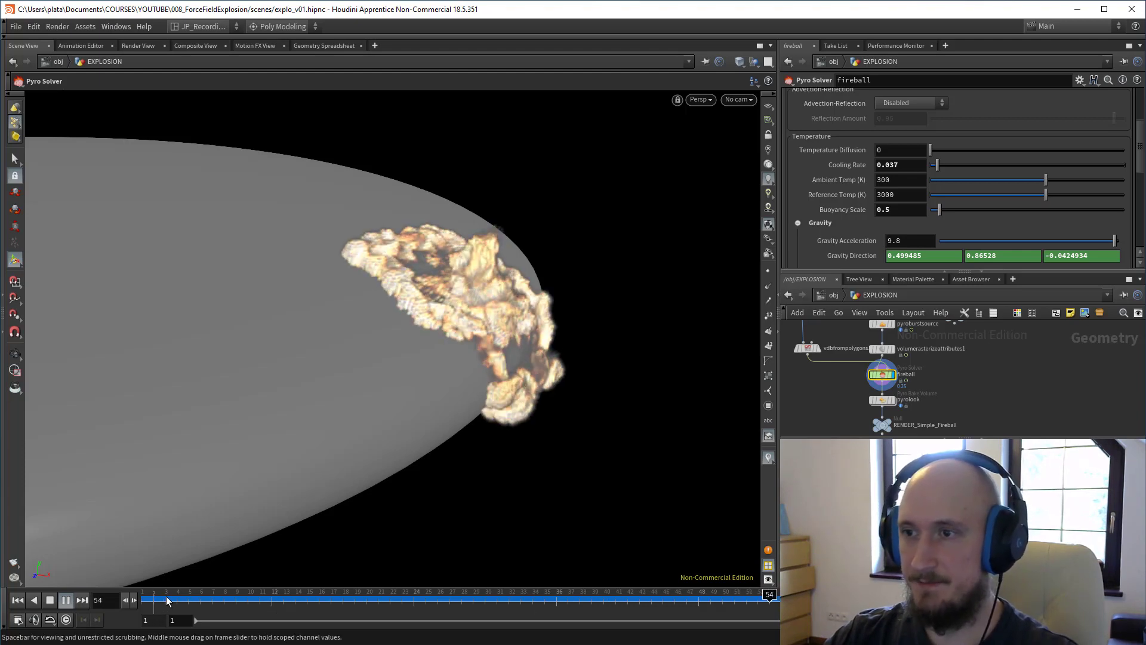
{"action": "left_click_drag", "start_coordinate": [511, 349], "coordinate": [487, 354], "text": "alt"}
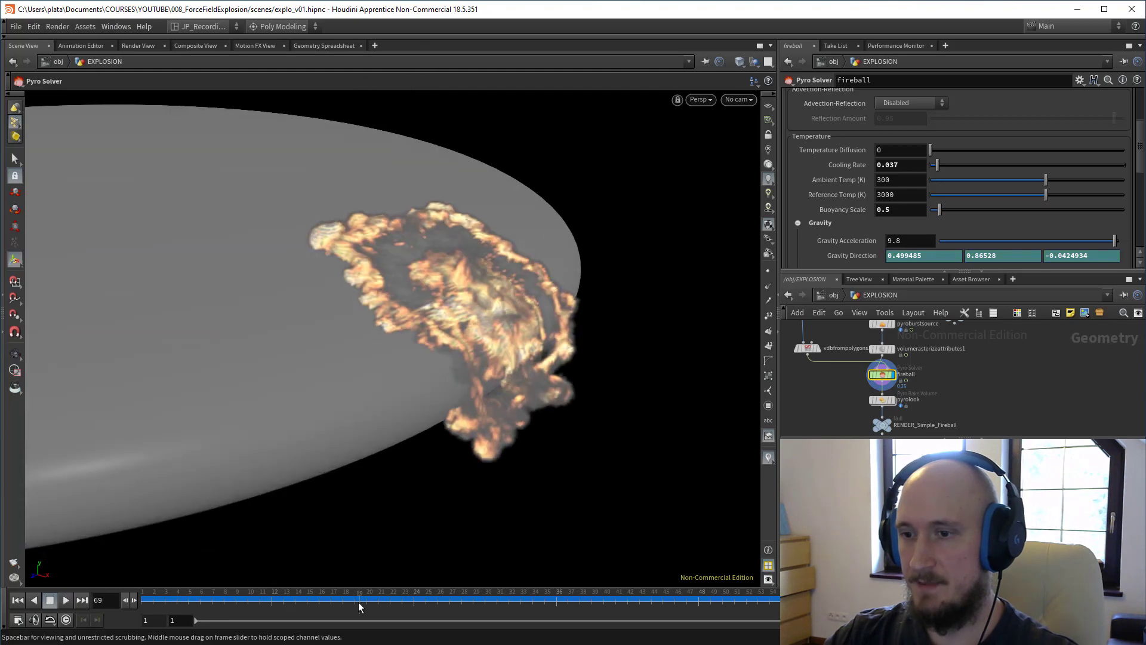
{"action": "left_click", "coordinate": [544, 596]}
{"action": "mouse_move", "coordinate": [668, 598]}
{"action": "left_mouse_down"}
{"action": "mouse_move", "coordinate": [224, 598]}
{"action": "mouse_move", "coordinate": [307, 599]}
{"action": "left_mouse_up"}
{"action": "left_click_drag", "start_coordinate": [225, 612], "coordinate": [146, 607]}
Step: Switch scene updating to manual and keyframe the fireball solver's Time Scale at 10 on frame 4
{"action": "scroll", "coordinate": [910, 186], "scroll_direction": "up", "scroll_amount": 4}
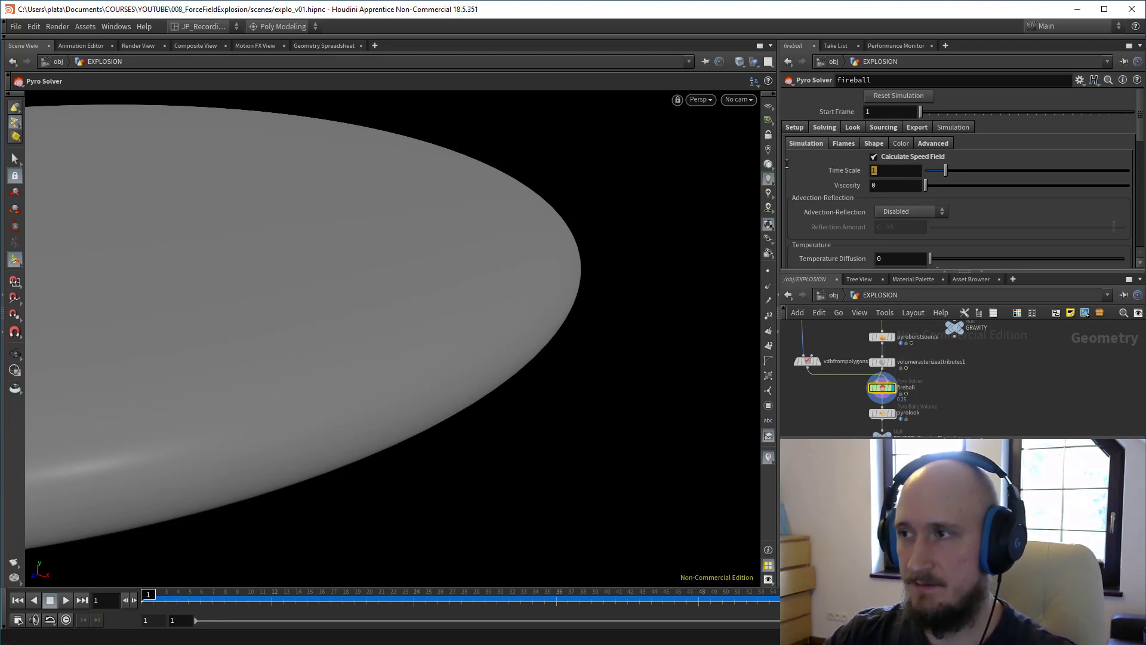
{"action": "left_click", "coordinate": [179, 608]}
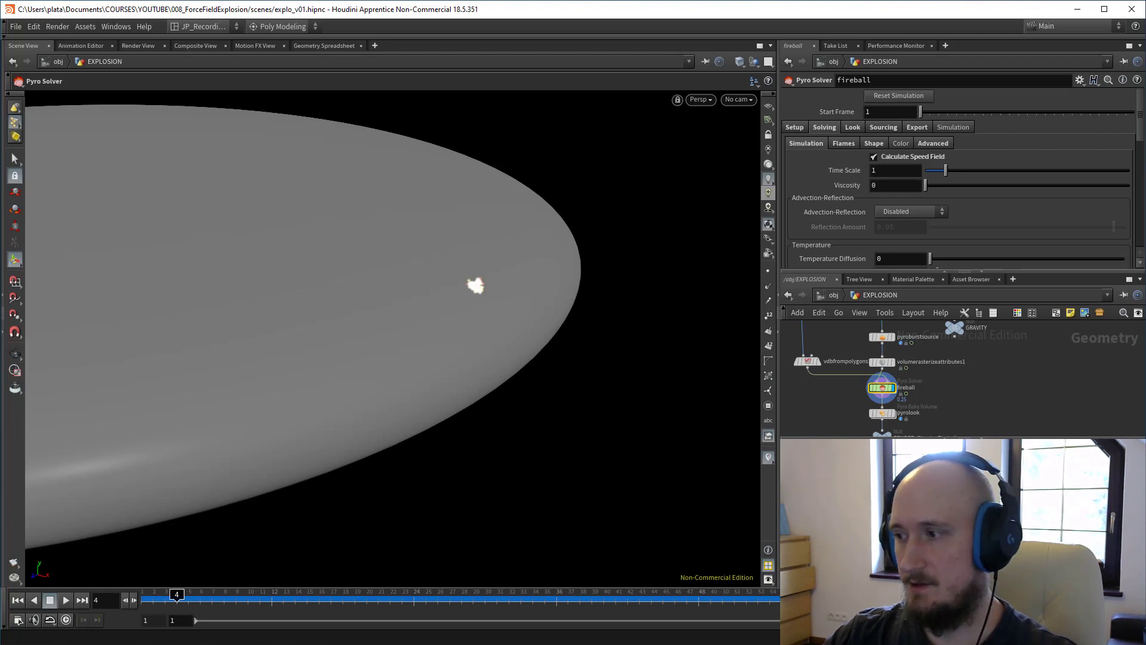
{"action": "left_click", "coordinate": [884, 170]}
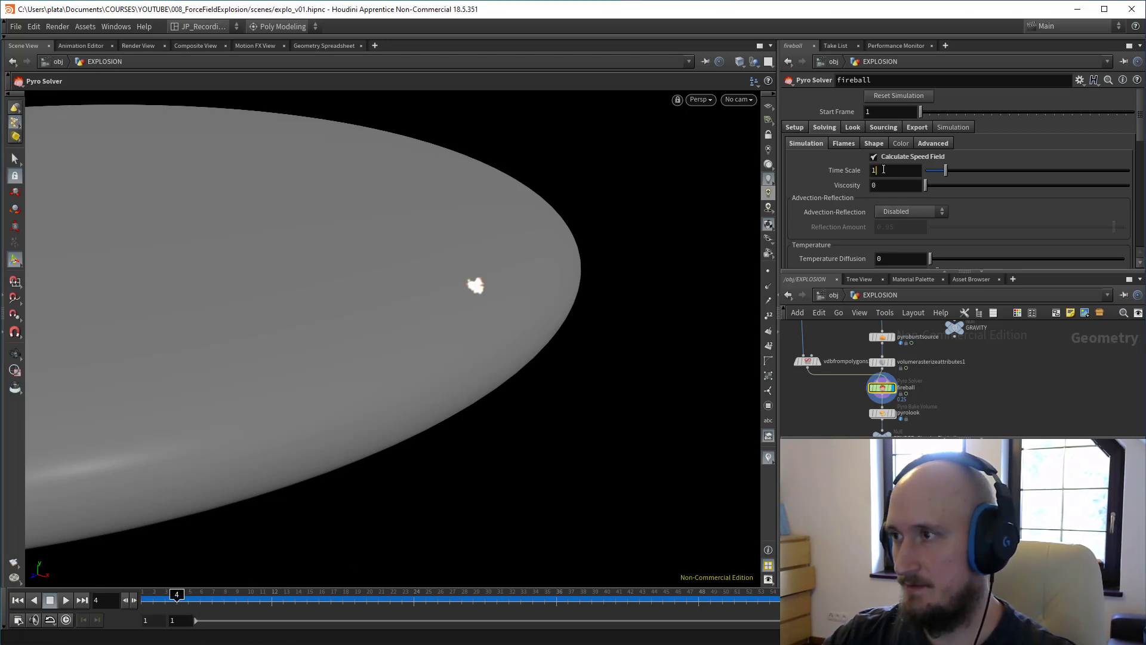
{"action": "type", "text": "0"}
{"action": "key", "text": "Return"}
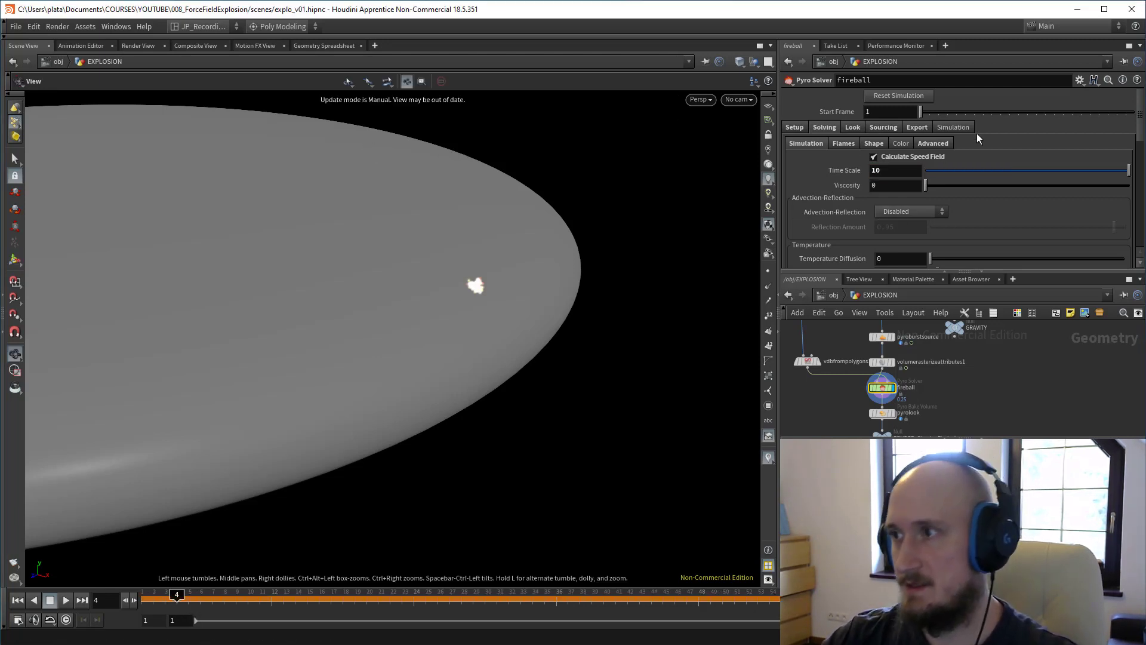
Step: Keyframe Time Scale at 6 on frame 9 and 1 on frame 20, and adjust the middle key's slope in its animation curve
{"action": "left_click", "coordinate": [213, 596]}
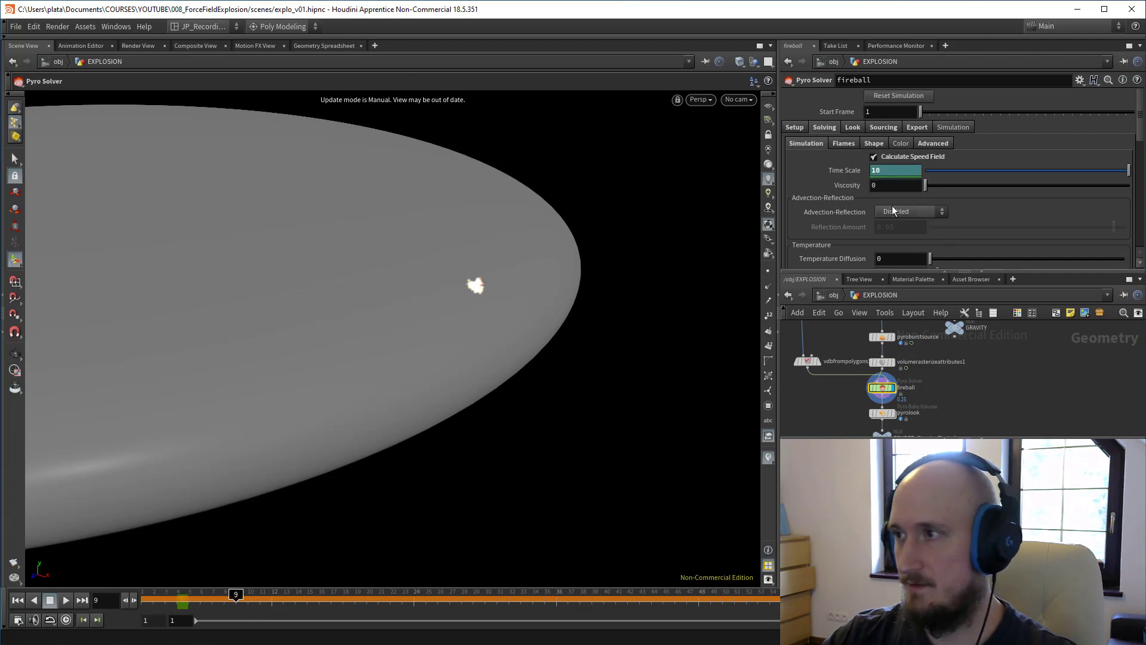
{"action": "type", "text": "6"}
{"action": "key", "text": "Return"}
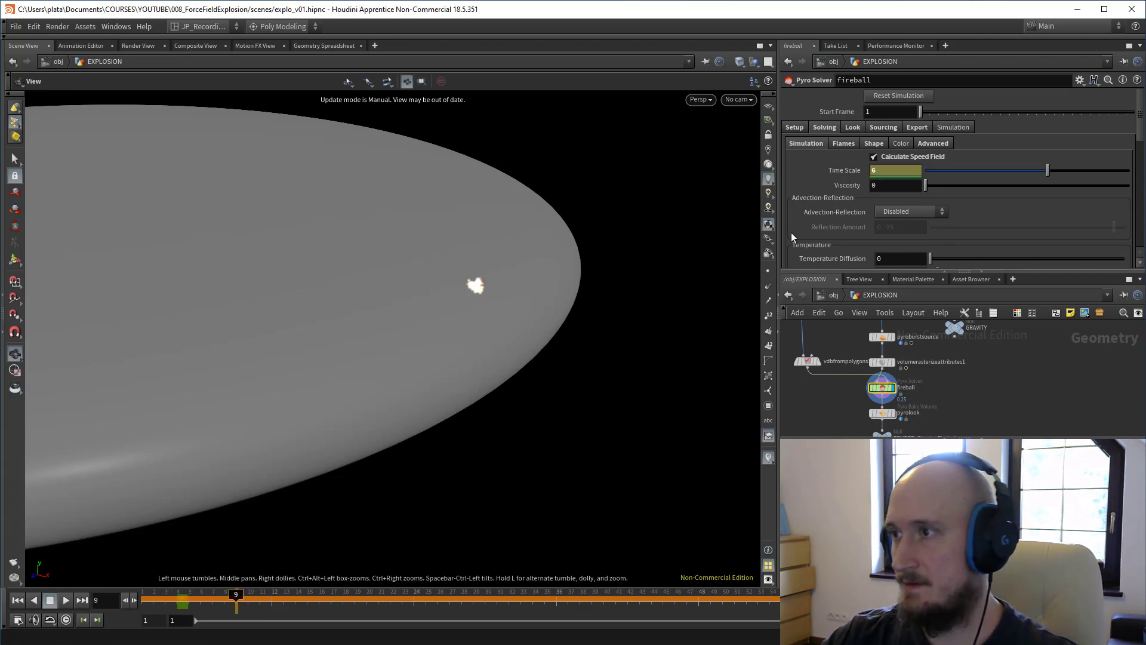
{"action": "left_click", "coordinate": [376, 602]}
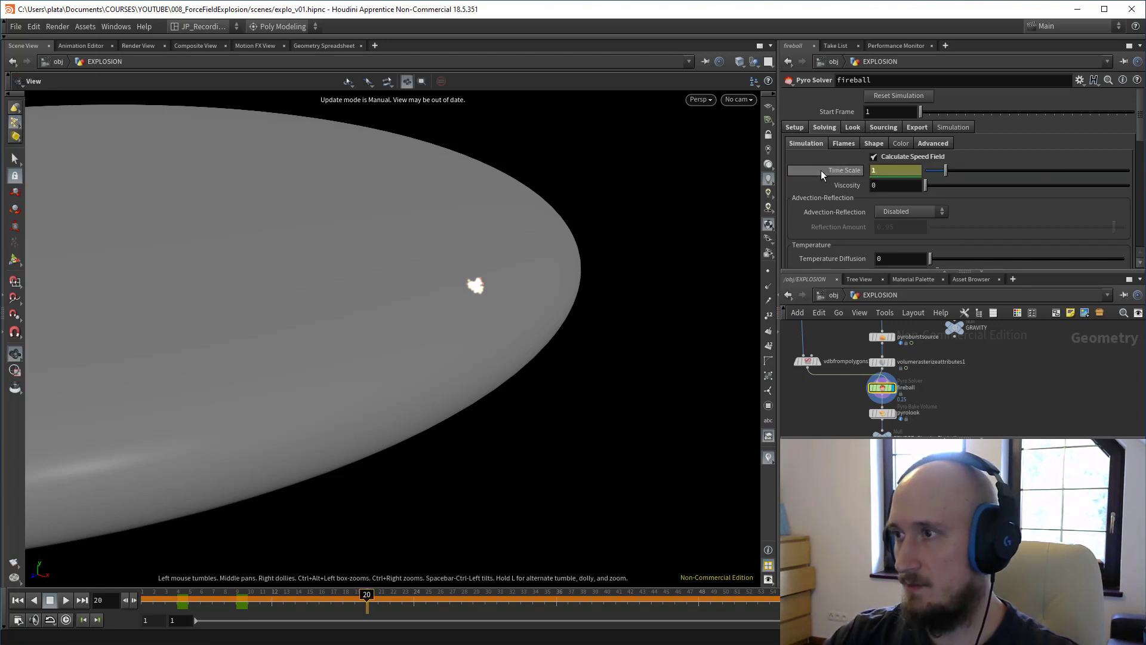
{"action": "left_click", "coordinate": [845, 171], "text": "shift"}
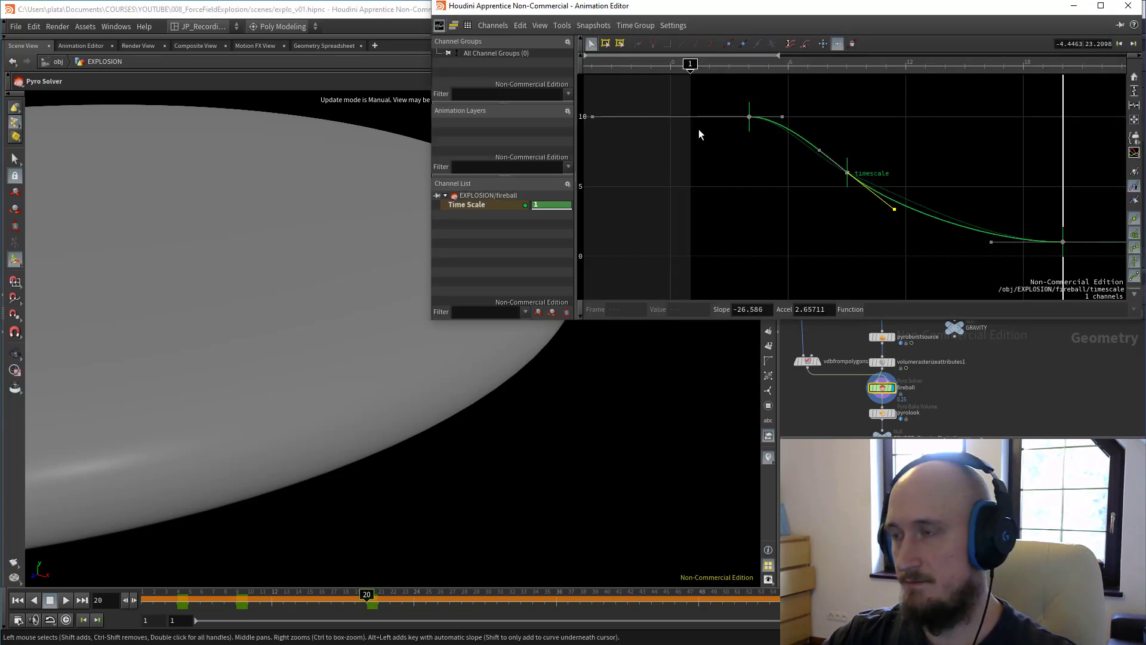
{"action": "left_click", "coordinate": [1129, 5]}
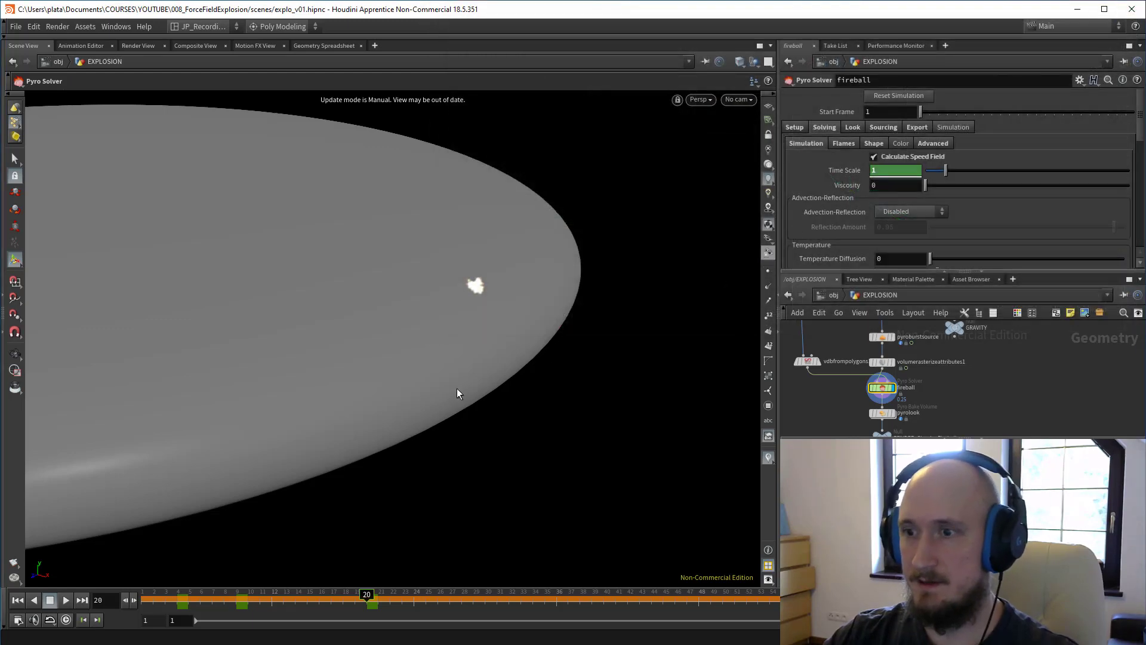
Step: Reframe the force field at frame 1, render a viewport flipbook of frames 1 to 72, and watch the explosion
{"action": "left_click_drag", "start_coordinate": [481, 297], "coordinate": [479, 289], "text": "alt"}
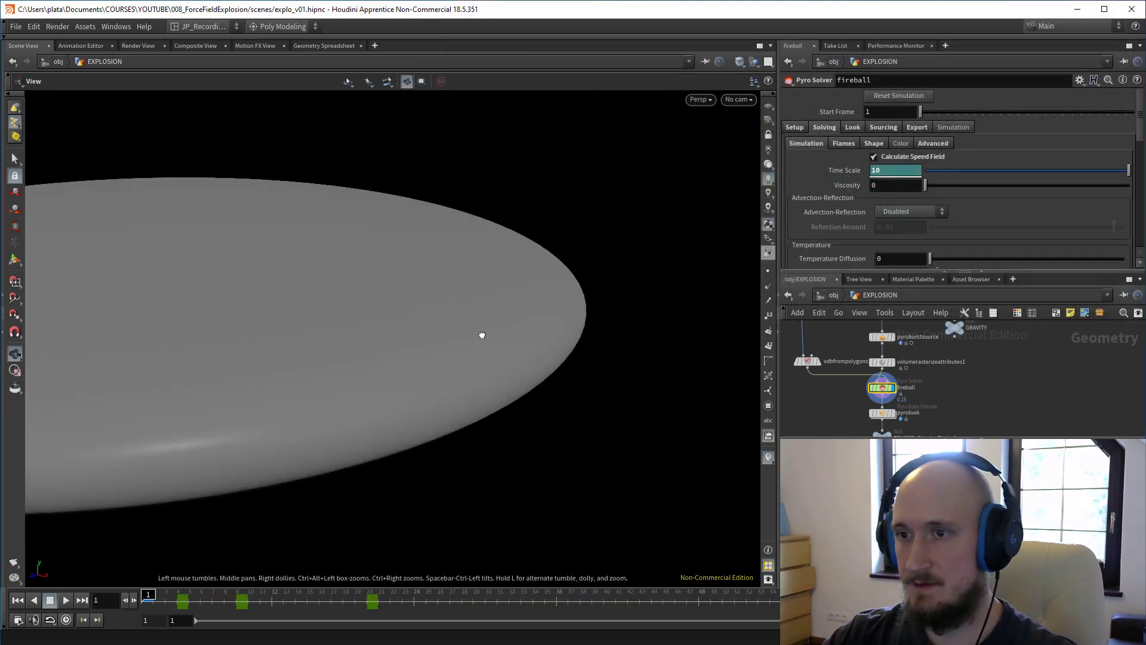
{"action": "left_click_drag", "start_coordinate": [481, 333], "coordinate": [477, 352], "text": "alt"}
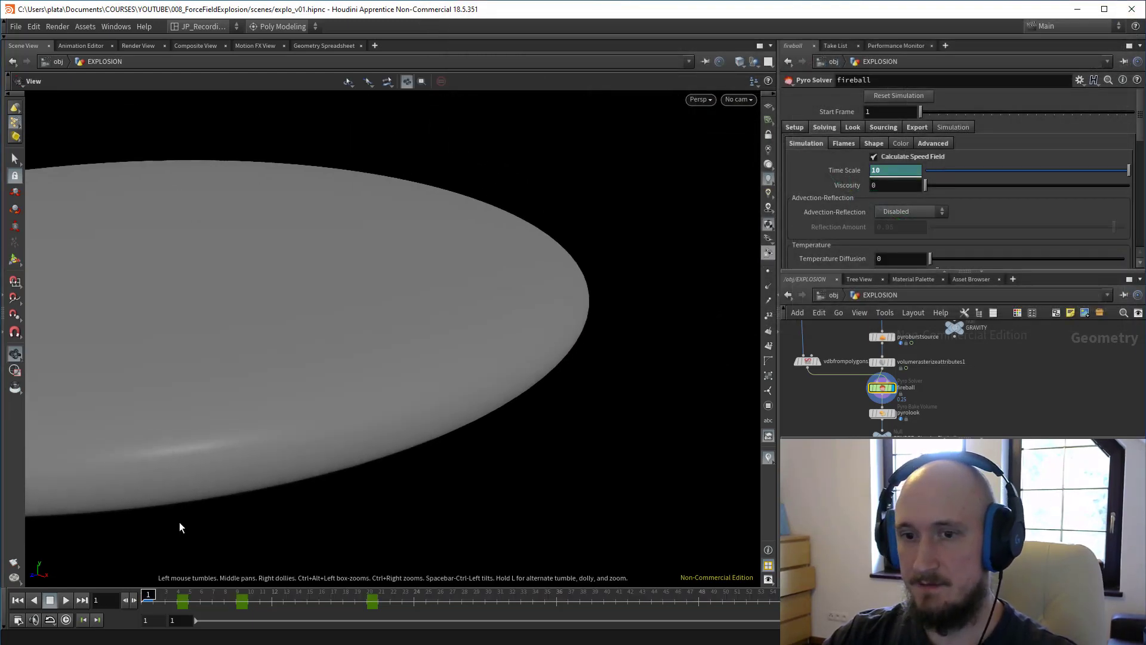
{"action": "left_click", "coordinate": [14, 562]}
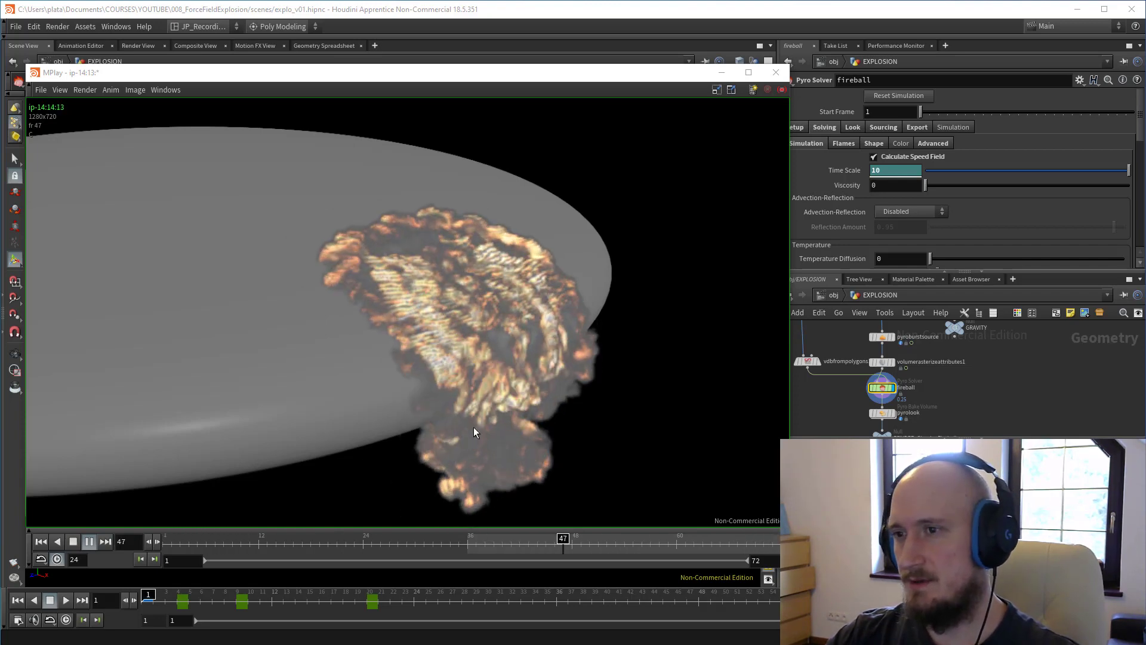
{"action": "key", "text": "alt+Tab"}
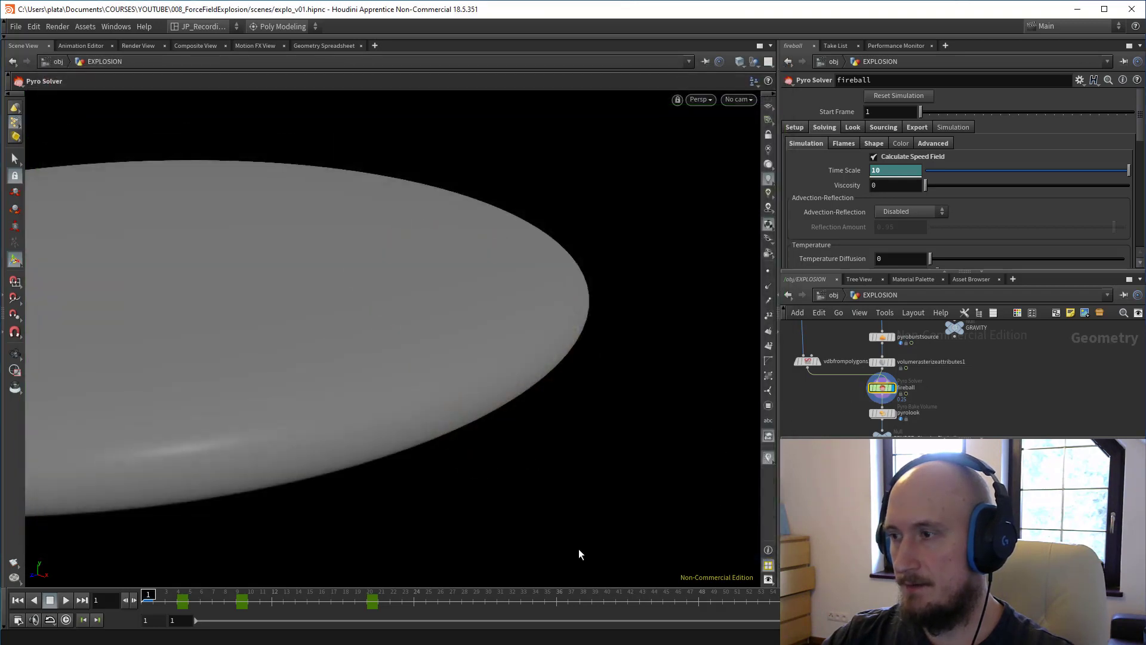
Step: Add a Gas Field Wrangle node in the fireball solver's FORCES network and connect it to force_output
{"action": "double_click", "coordinate": [884, 390]}
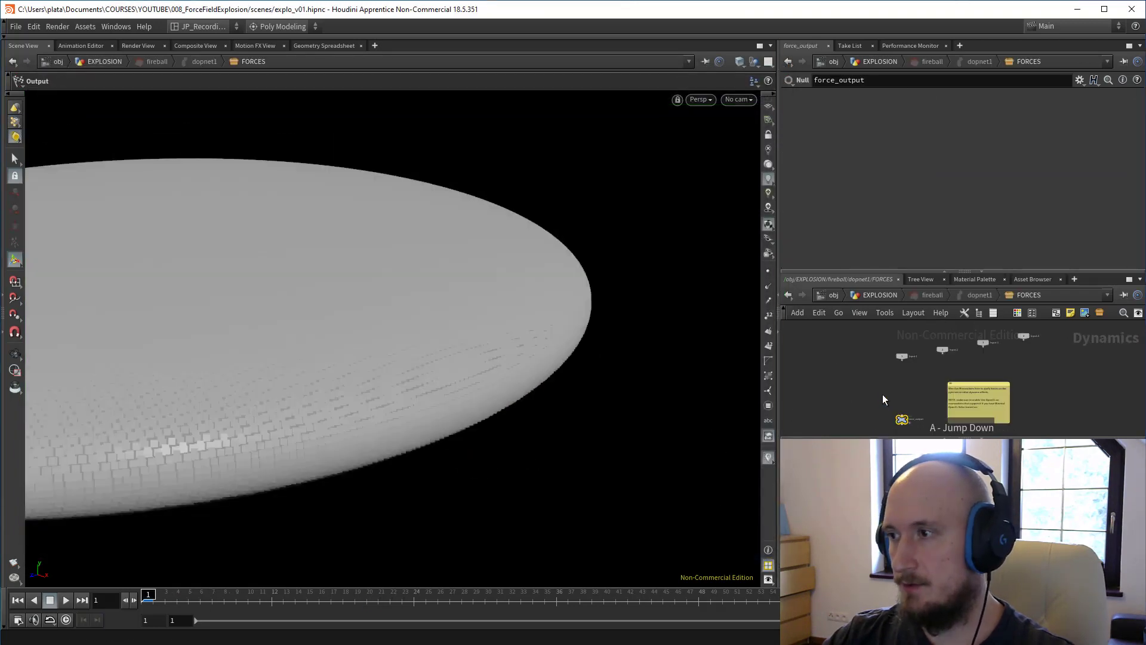
{"action": "key", "text": "Tab"}
{"action": "type", "text": "wra"}
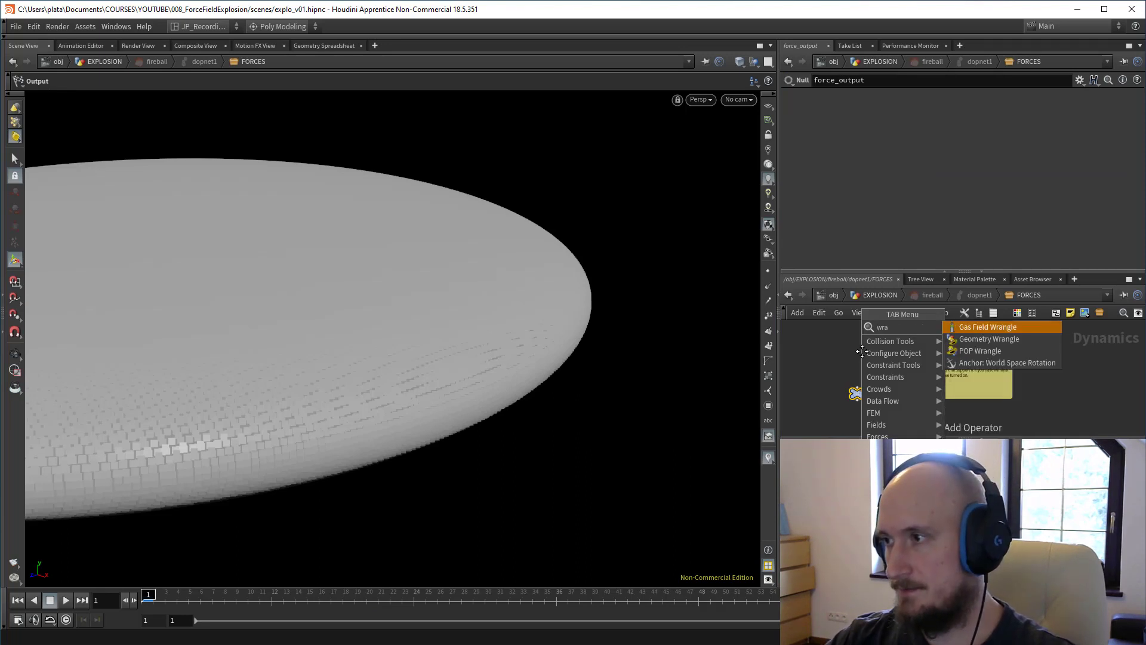
{"action": "key", "text": "Return"}
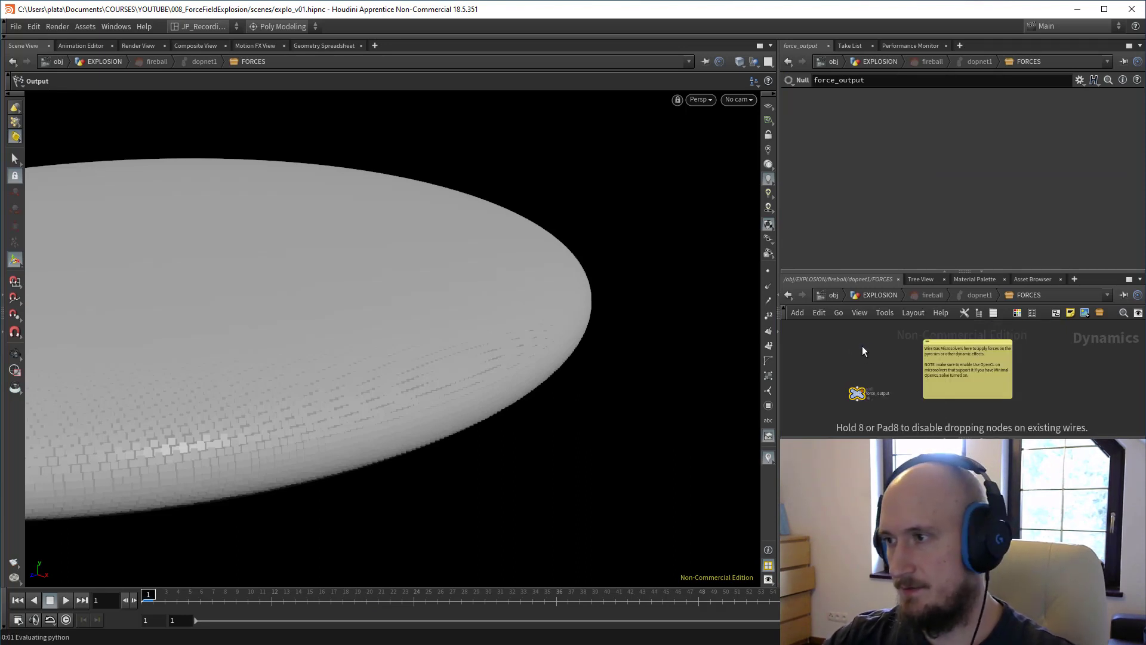
{"action": "left_click", "coordinate": [862, 351]}
{"action": "left_click_drag", "start_coordinate": [864, 356], "coordinate": [858, 387]}
{"action": "key", "text": "l"}
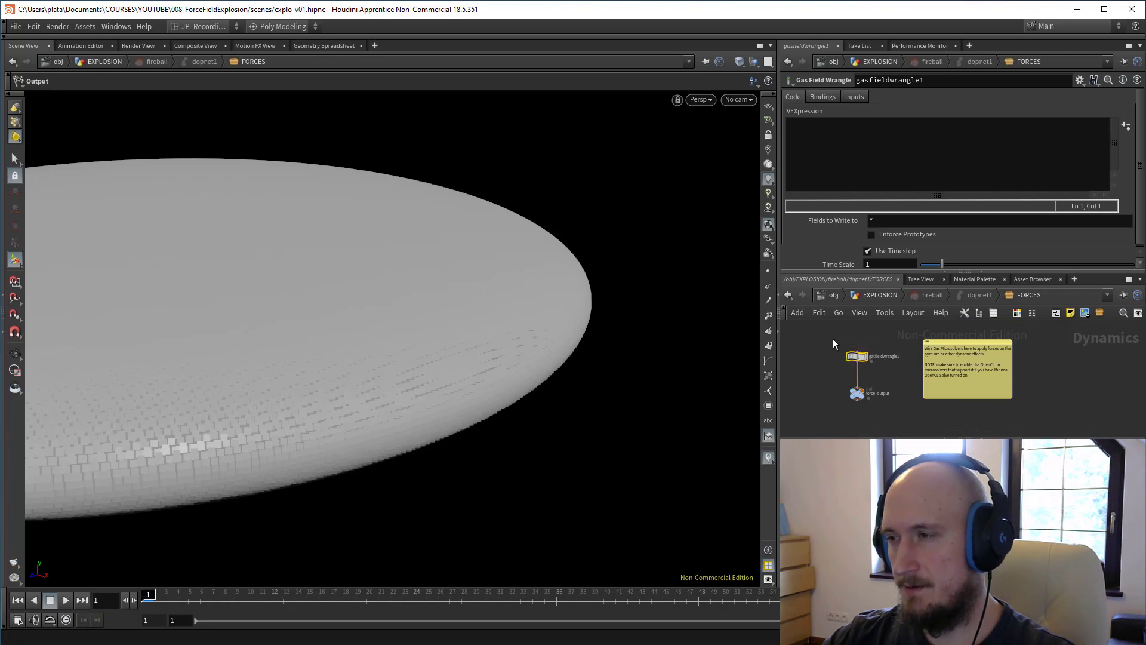
{"action": "left_click_drag", "start_coordinate": [830, 342], "coordinate": [906, 375]}
{"action": "middle_click_drag", "start_coordinate": [878, 330], "coordinate": [876, 341]}
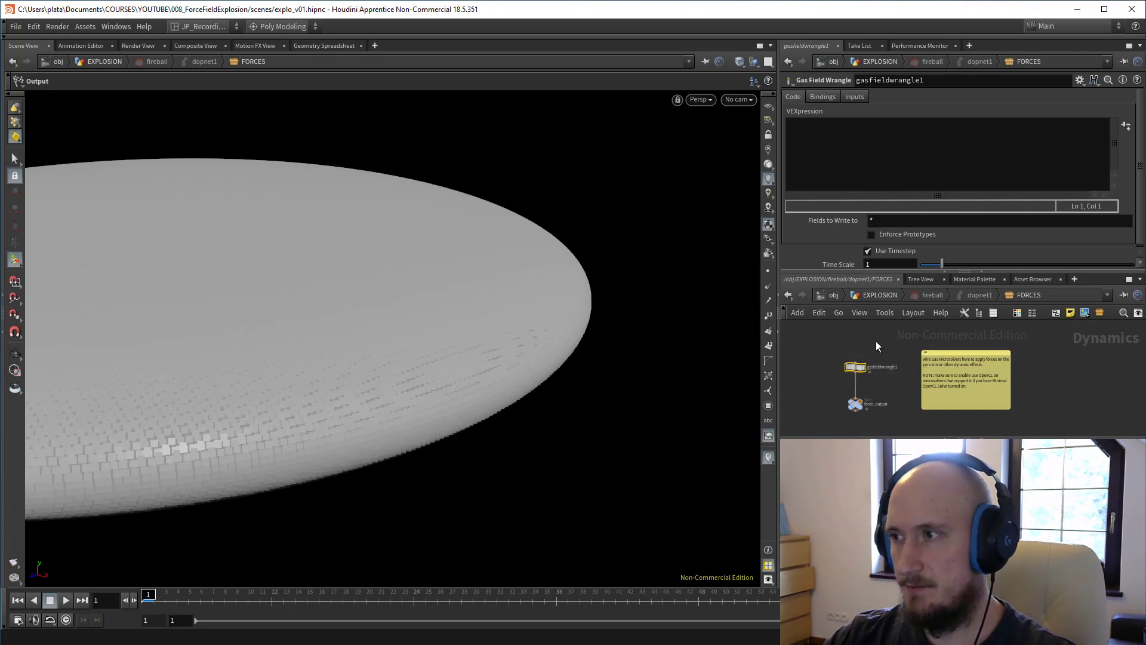
Step: Return to the EXPLOSION geometry network and add a Sphere node beside the GRAVITY null
{"action": "left_click", "coordinate": [875, 294]}
{"action": "left_click", "coordinate": [923, 356]}
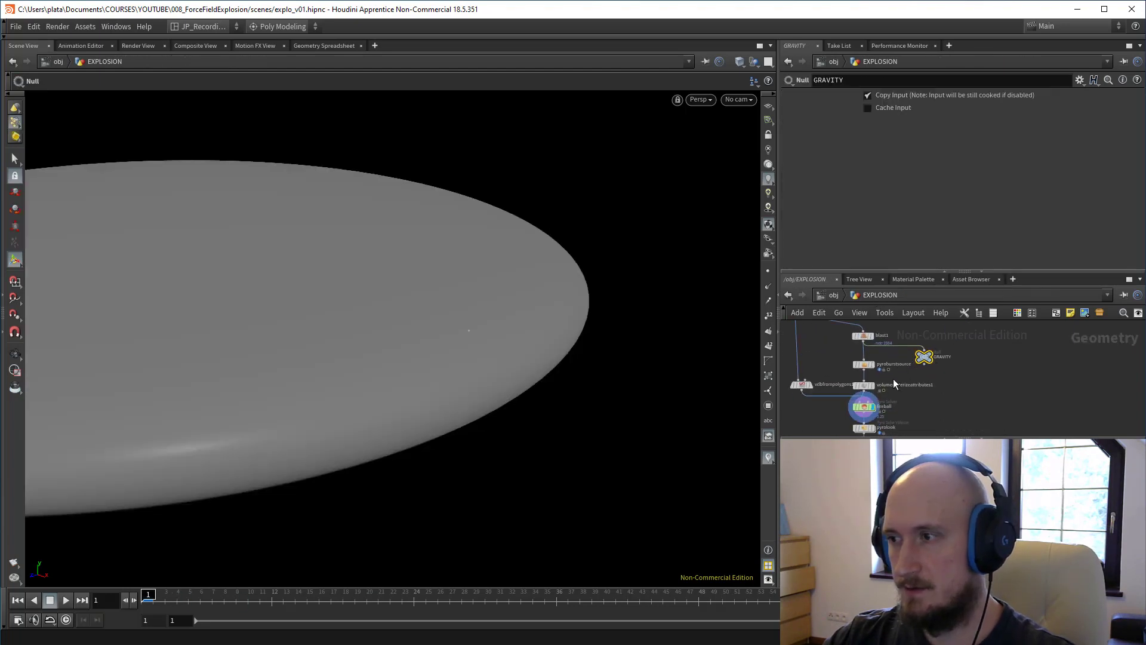
{"action": "scroll", "coordinate": [932, 370], "scroll_direction": "up", "scroll_amount": 2}
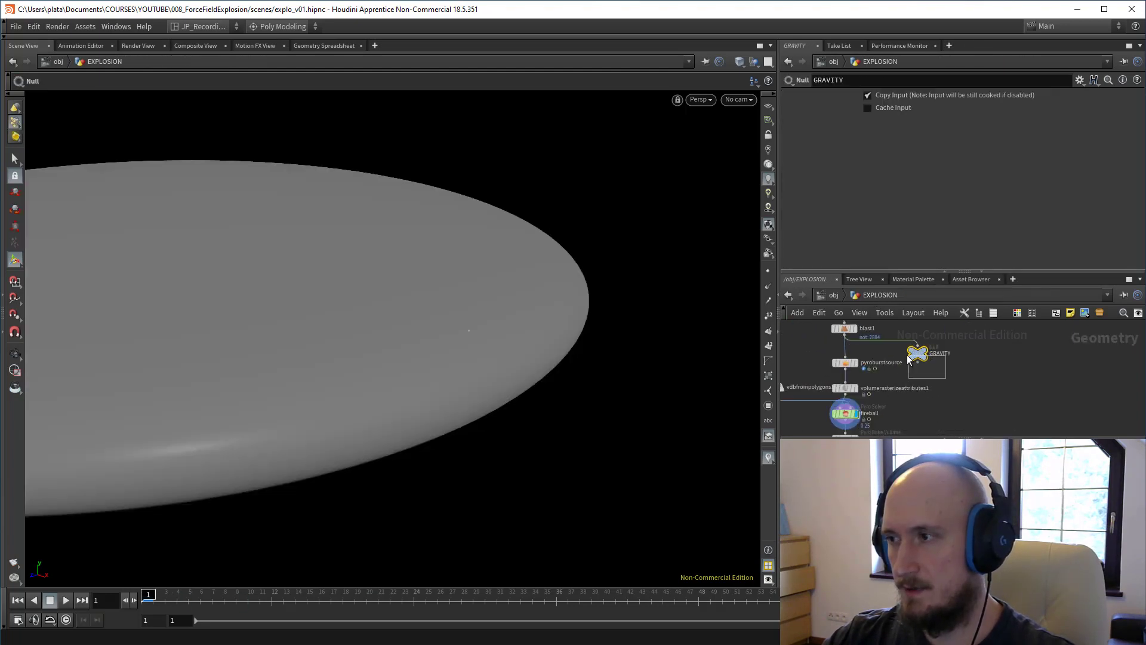
{"action": "left_click", "coordinate": [873, 413]}
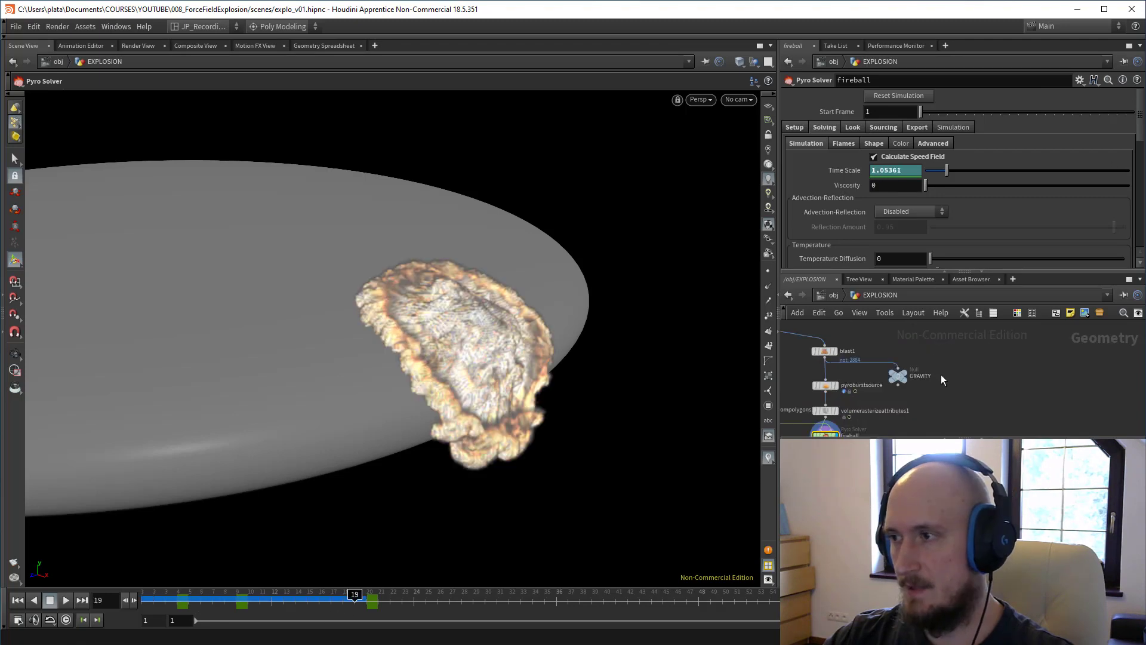
{"action": "key", "text": "Tab"}
{"action": "key", "text": "Tab"}
{"action": "key", "text": "Tab"}
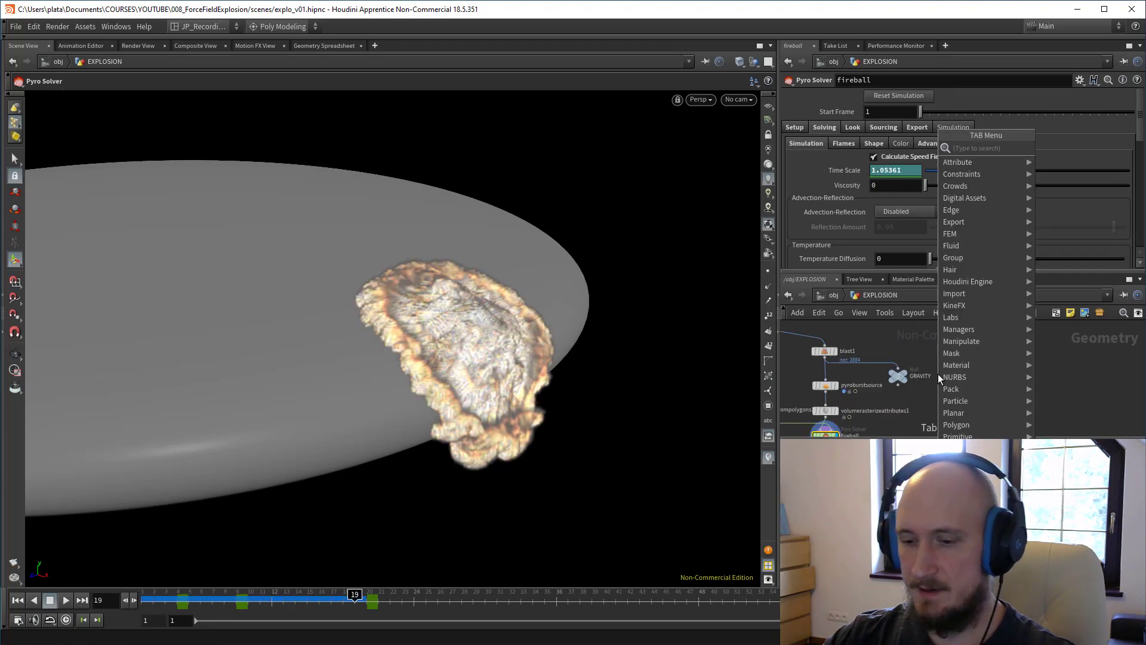
{"action": "type", "text": "sp"}
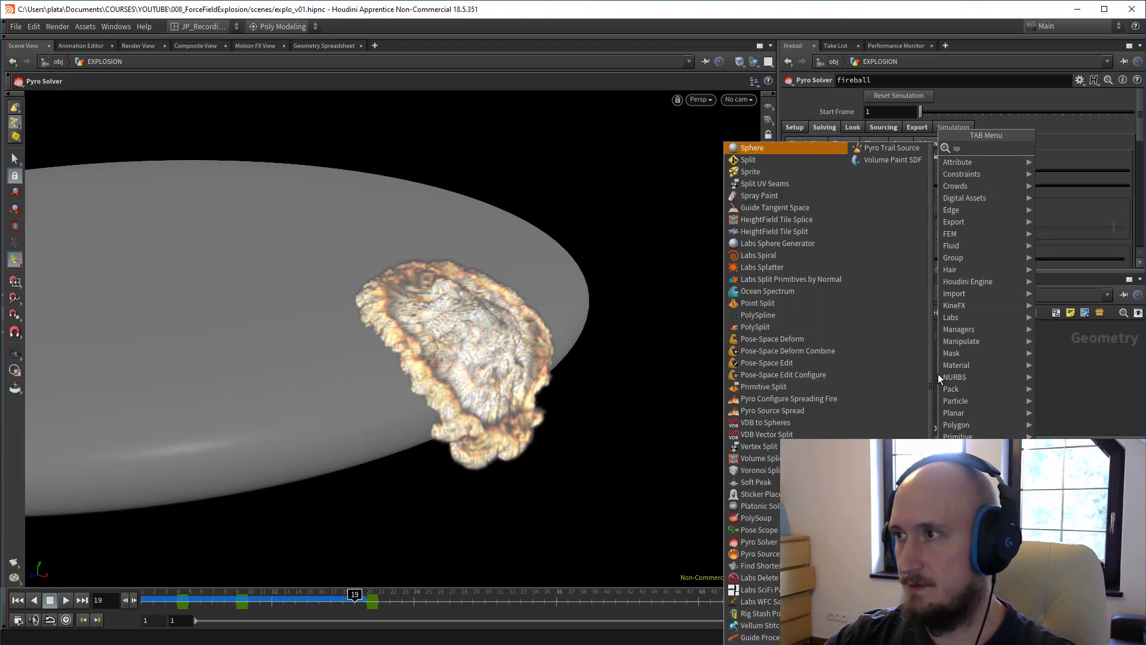
{"action": "key", "text": "Return"}
{"action": "left_click", "coordinate": [936, 380]}
Step: Add a Copy to Points node that copies the sphere onto the GRAVITY null's points, and display it
{"action": "key", "text": "Tab"}
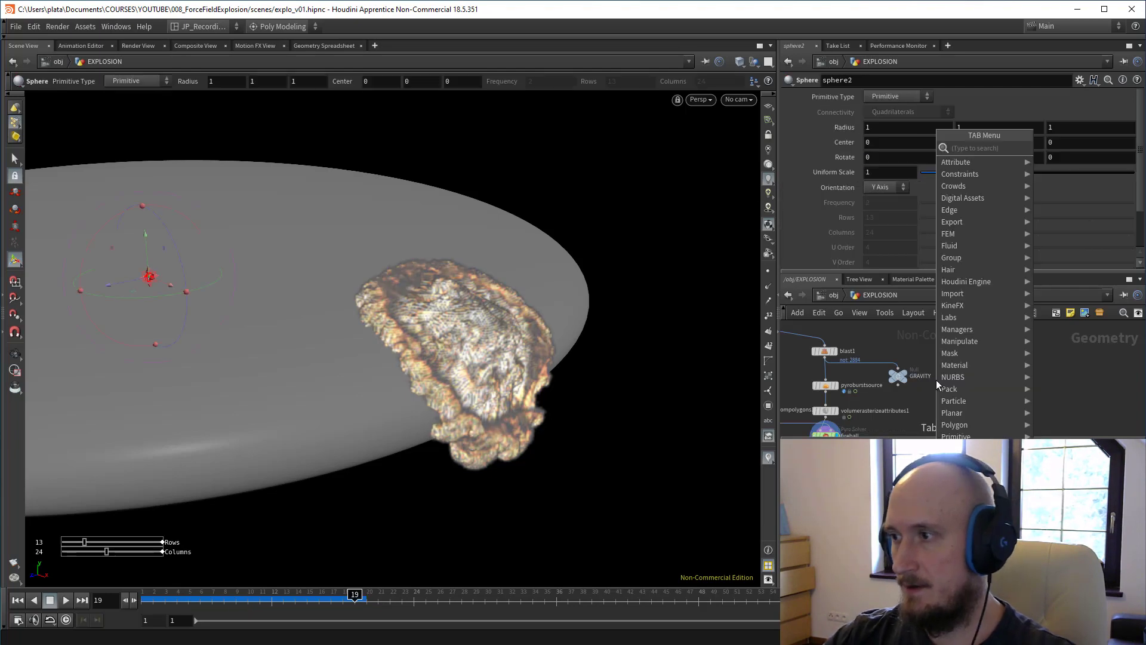
{"action": "type", "text": "cop"}
{"action": "key", "text": "Down"}
{"action": "key", "text": "Down"}
{"action": "key", "text": "Down"}
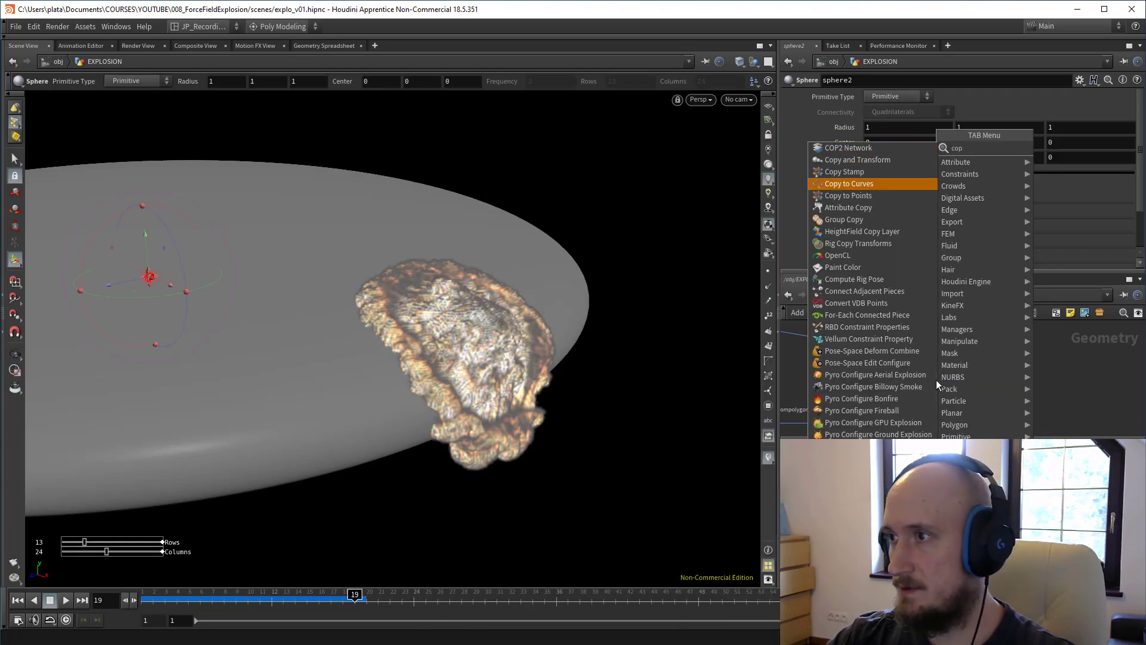
{"action": "key", "text": "Down"}
{"action": "key", "text": "Return"}
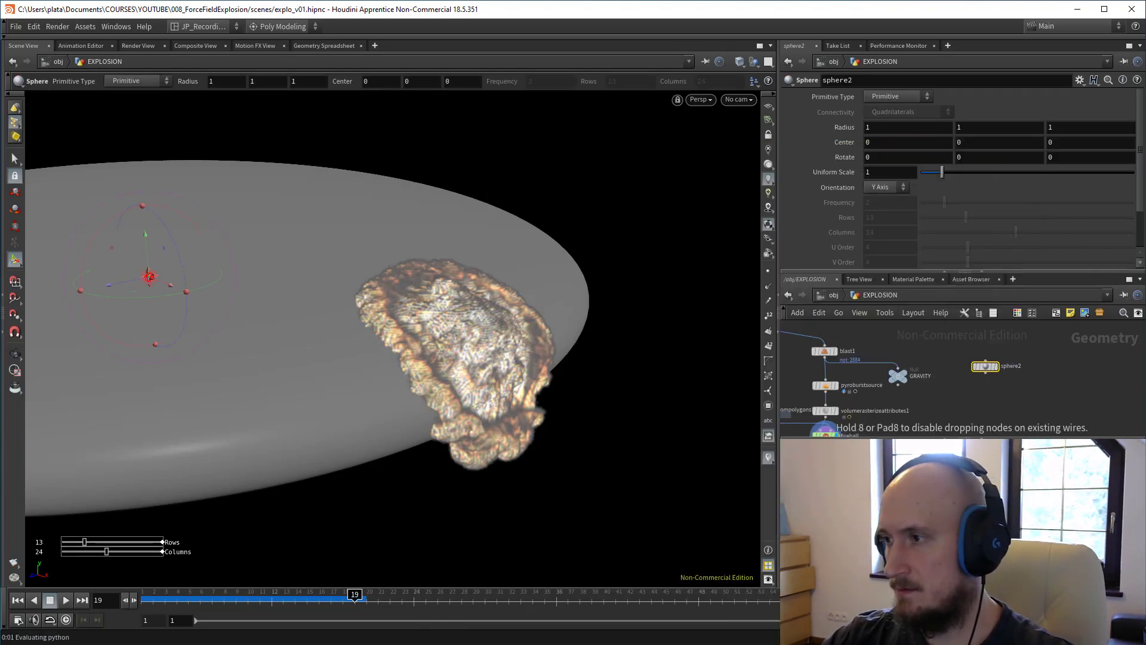
Step: Try Uniform Scale values of 10, 15 and 20 on the copied sphere, judging its size against the force field
{"action": "left_click_drag", "start_coordinate": [941, 173], "coordinate": [1137, 174]}
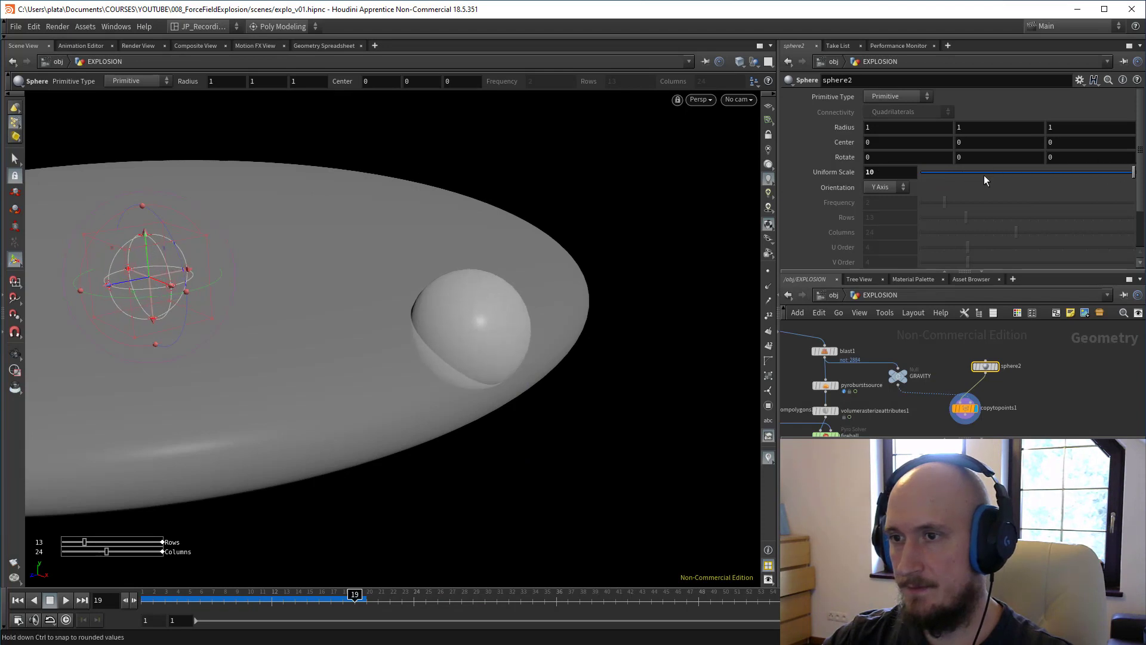
{"action": "scroll", "coordinate": [906, 171], "scroll_direction": "down", "scroll_amount": 1}
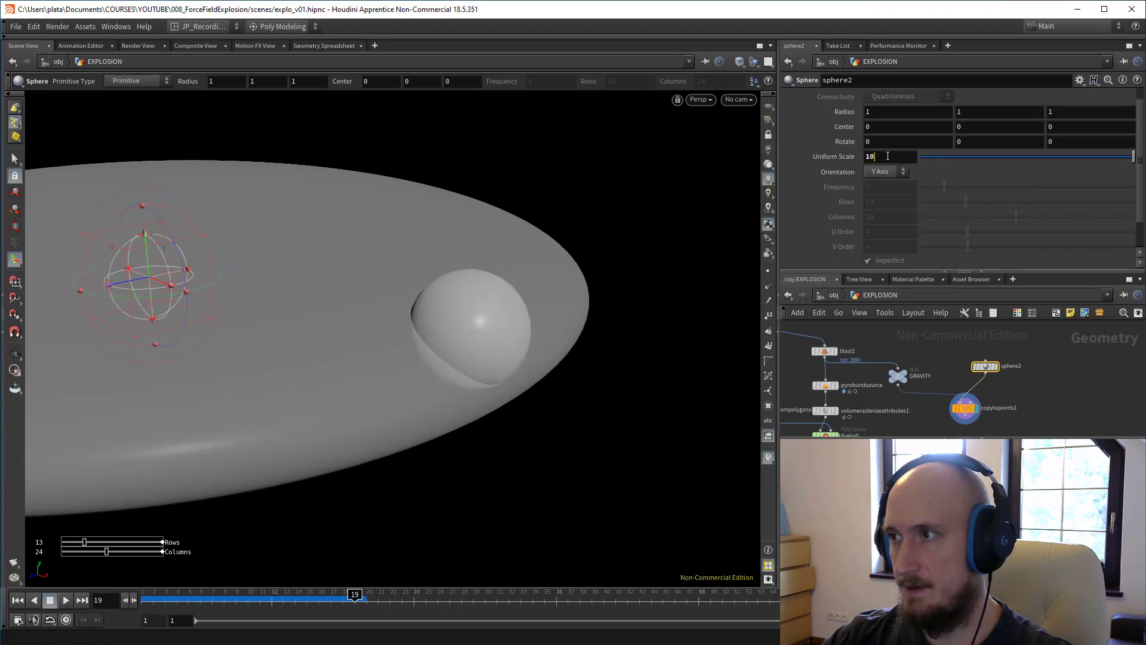
{"action": "type", "text": "15"}
{"action": "key", "text": "Return"}
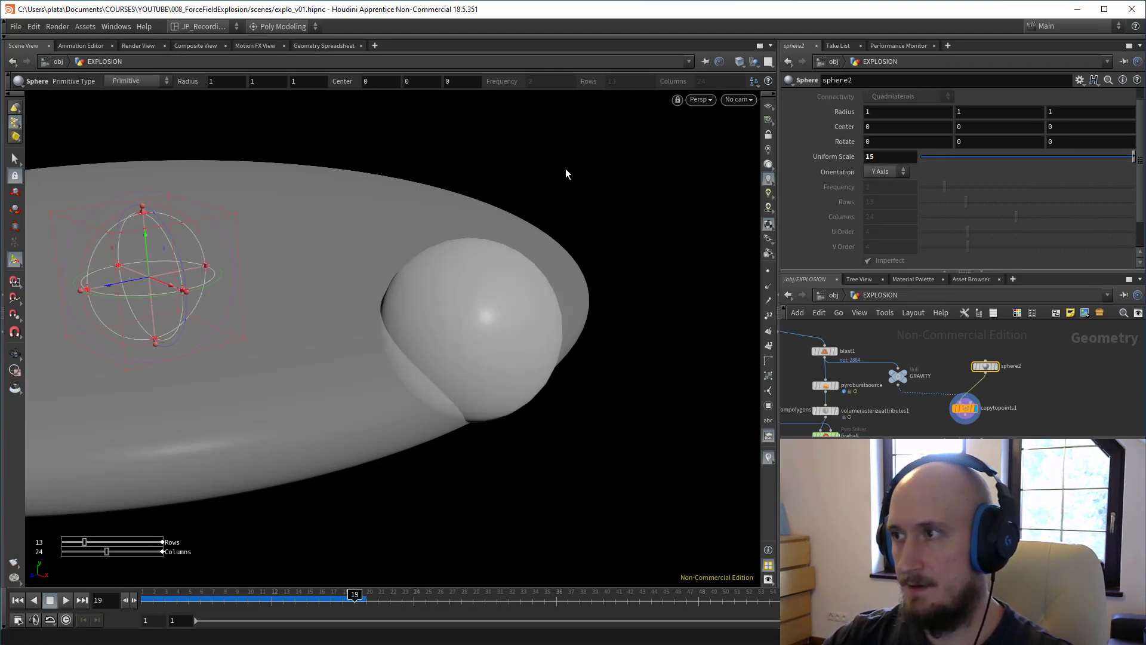
{"action": "type", "text": "20"}
{"action": "key", "text": "Return"}
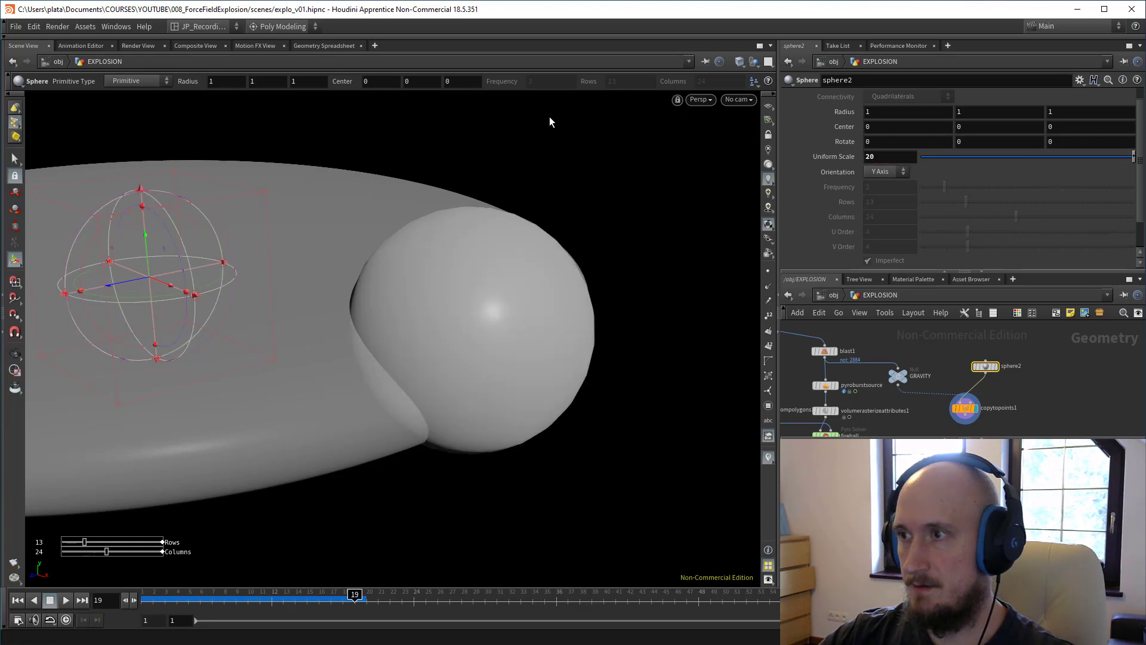
{"action": "key", "text": "Escape"}
{"action": "left_click_drag", "start_coordinate": [456, 309], "coordinate": [399, 254]}
{"action": "left_click", "coordinate": [894, 160]}
{"action": "type", "text": "25"}
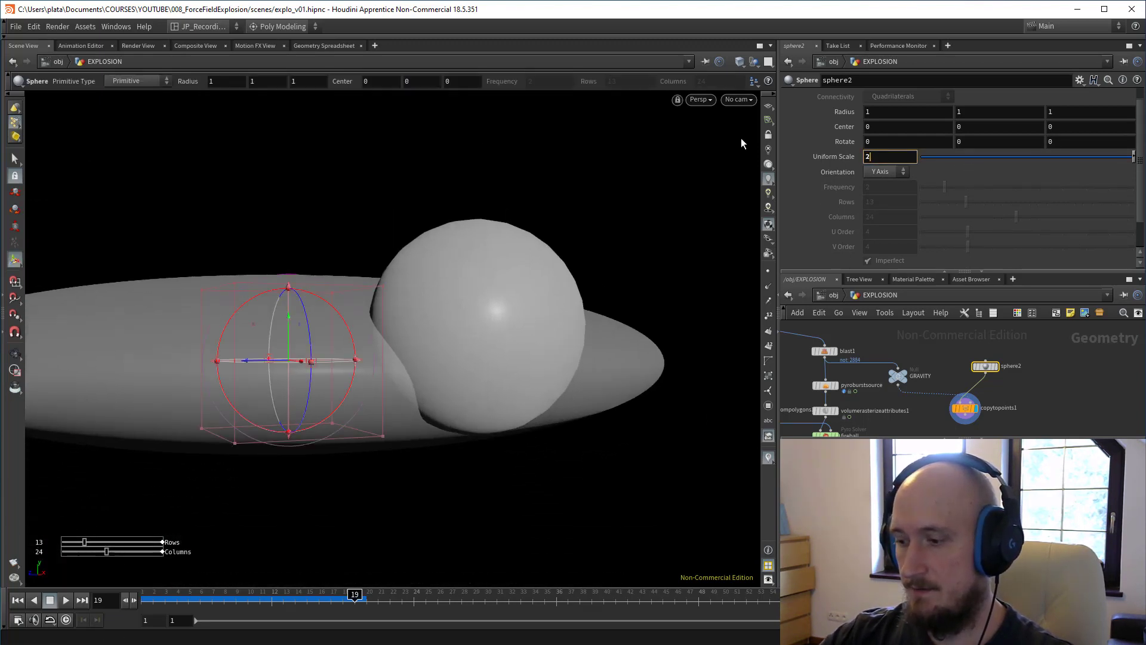
{"action": "key", "text": "Return"}
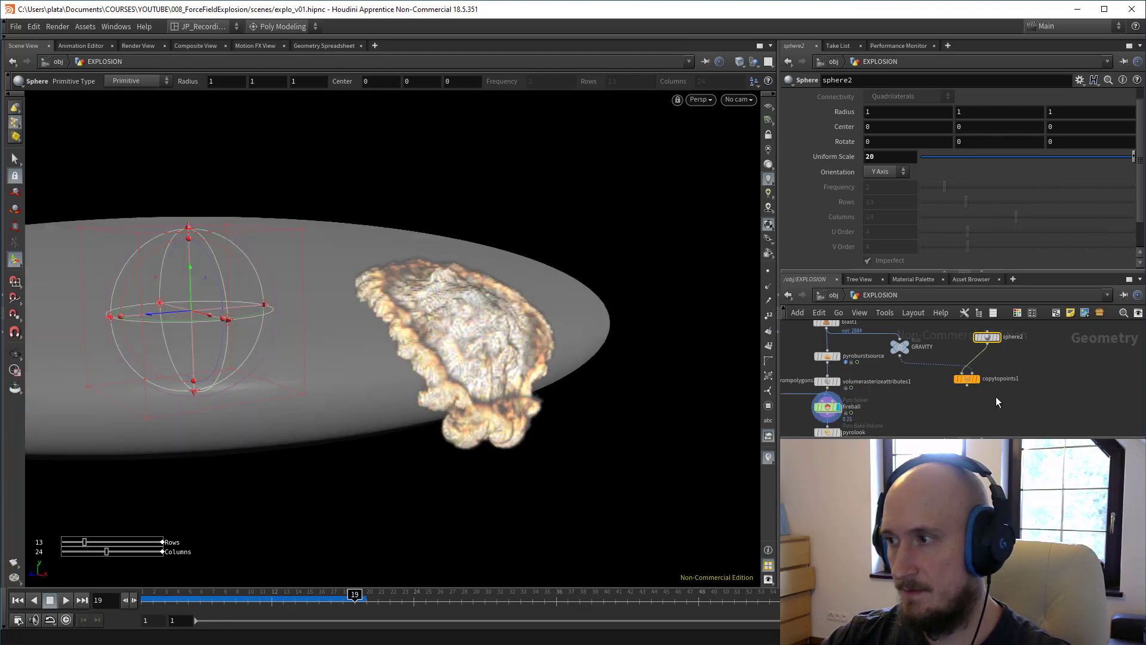
Step: Add a Transform node after Copy to Points, display it, and shift the sphere about 4.96 units down in Y
{"action": "left_click", "coordinate": [968, 380]}
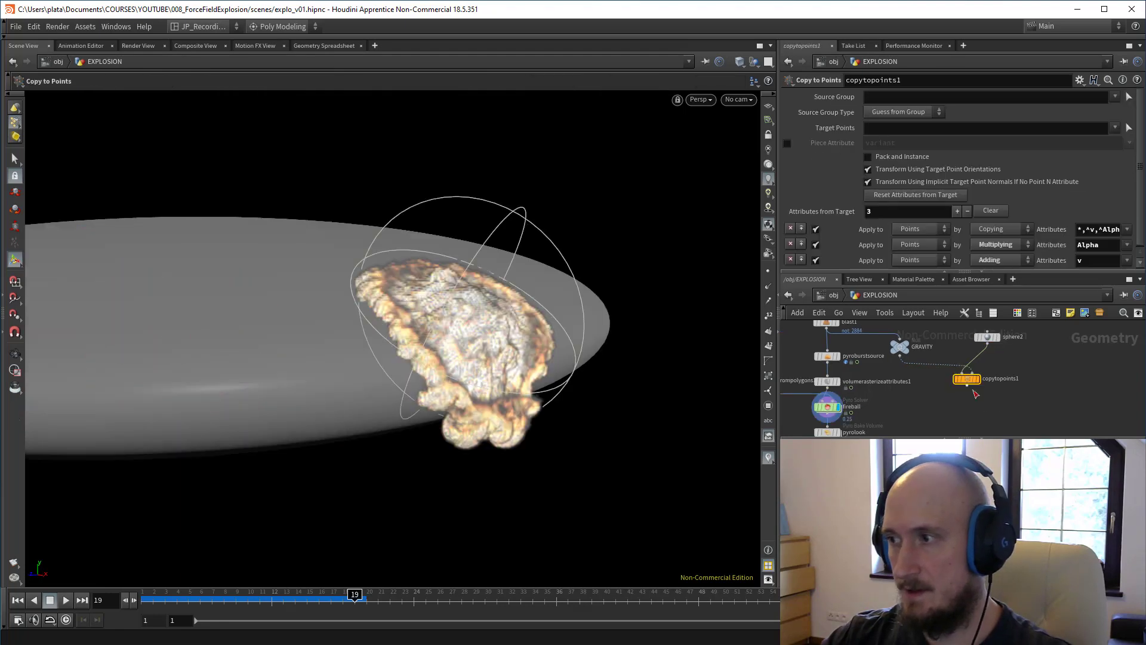
{"action": "left_click", "coordinate": [978, 380]}
{"action": "key", "text": "Tab"}
{"action": "type", "text": "tr"}
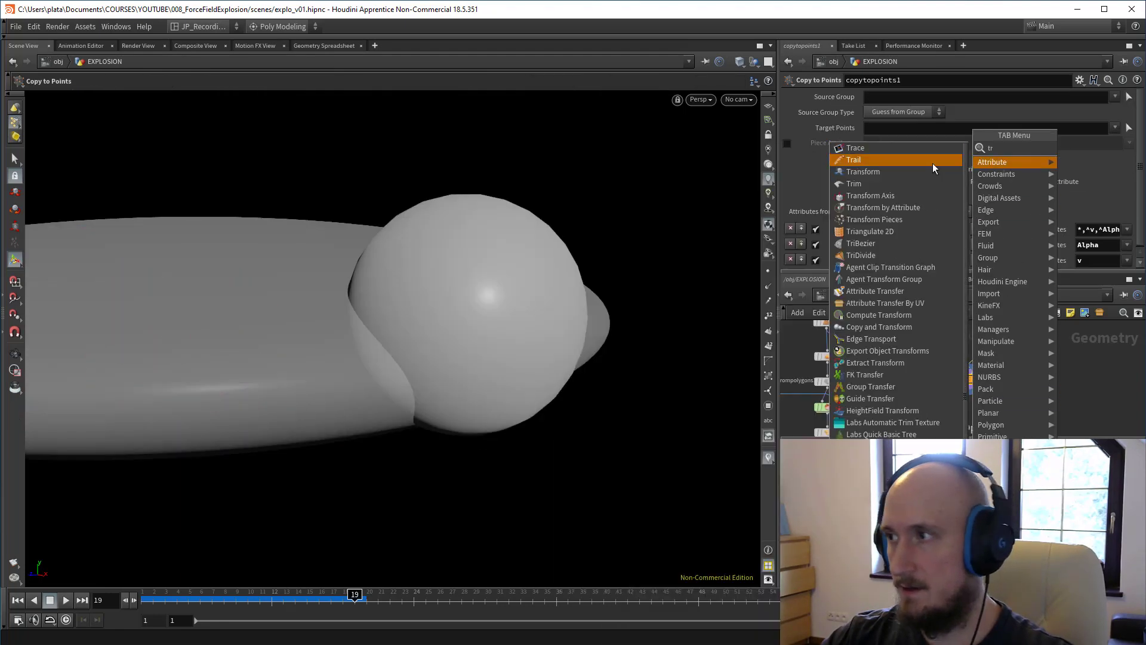
{"action": "left_click", "coordinate": [931, 171]}
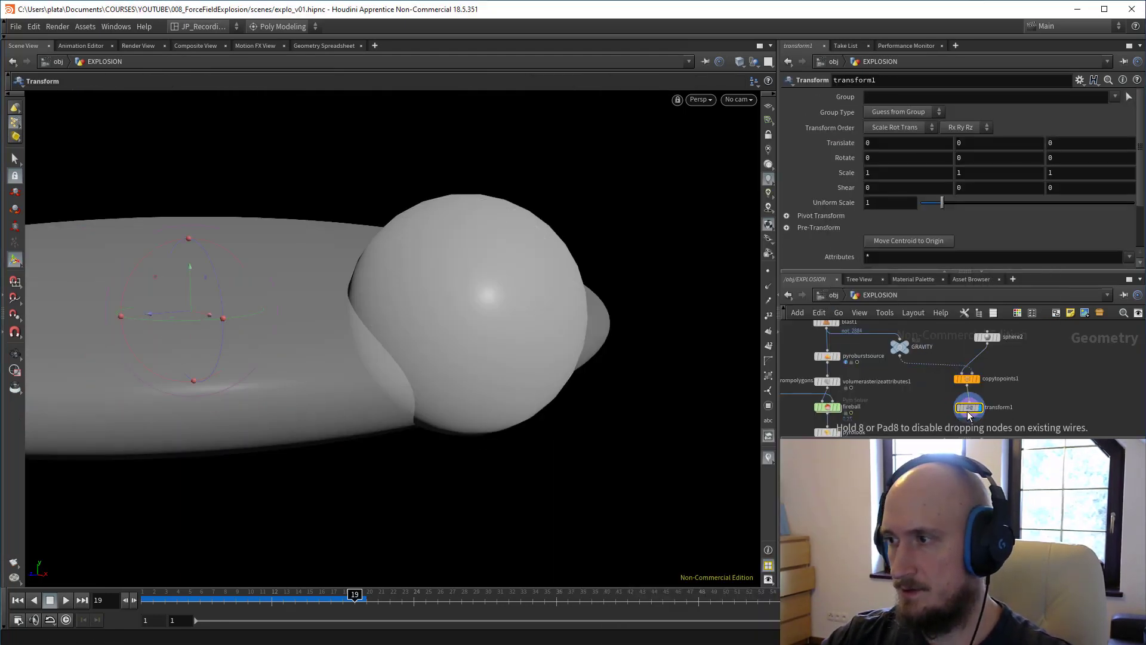
{"action": "left_click", "coordinate": [967, 408]}
{"action": "left_click_drag", "start_coordinate": [191, 277], "coordinate": [189, 296]}
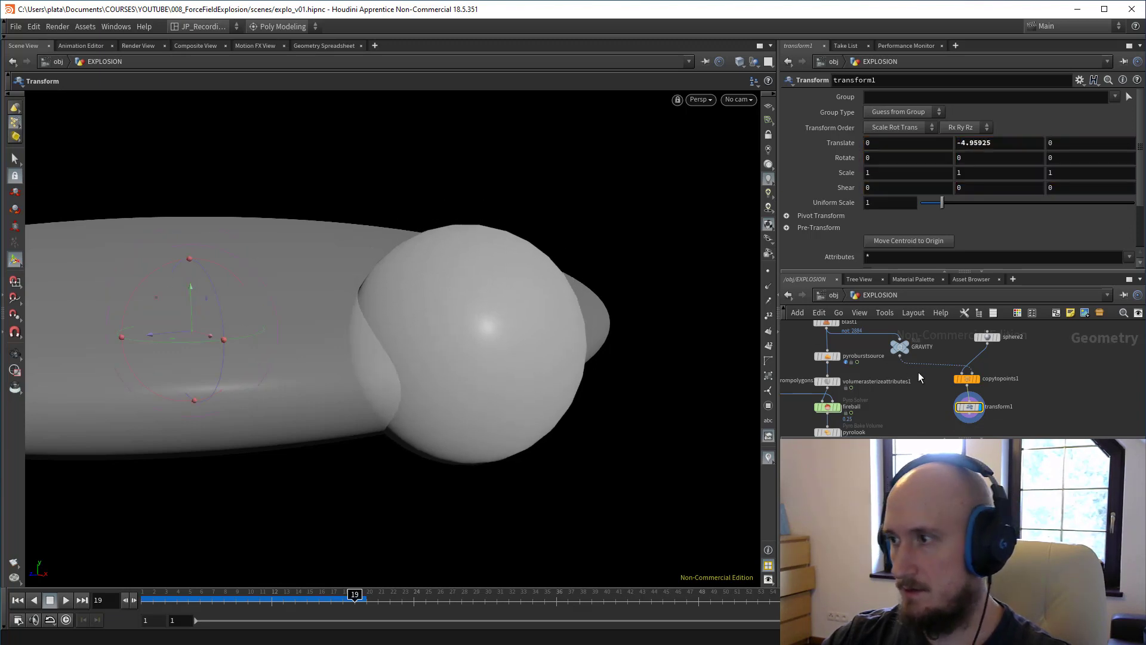
Step: Set the Uniform Scale of the sphere being copied to 25
{"action": "left_click", "coordinate": [986, 337]}
{"action": "left_click", "coordinate": [890, 156]}
{"action": "key", "text": "BackSpace"}
{"action": "type", "text": "5"}
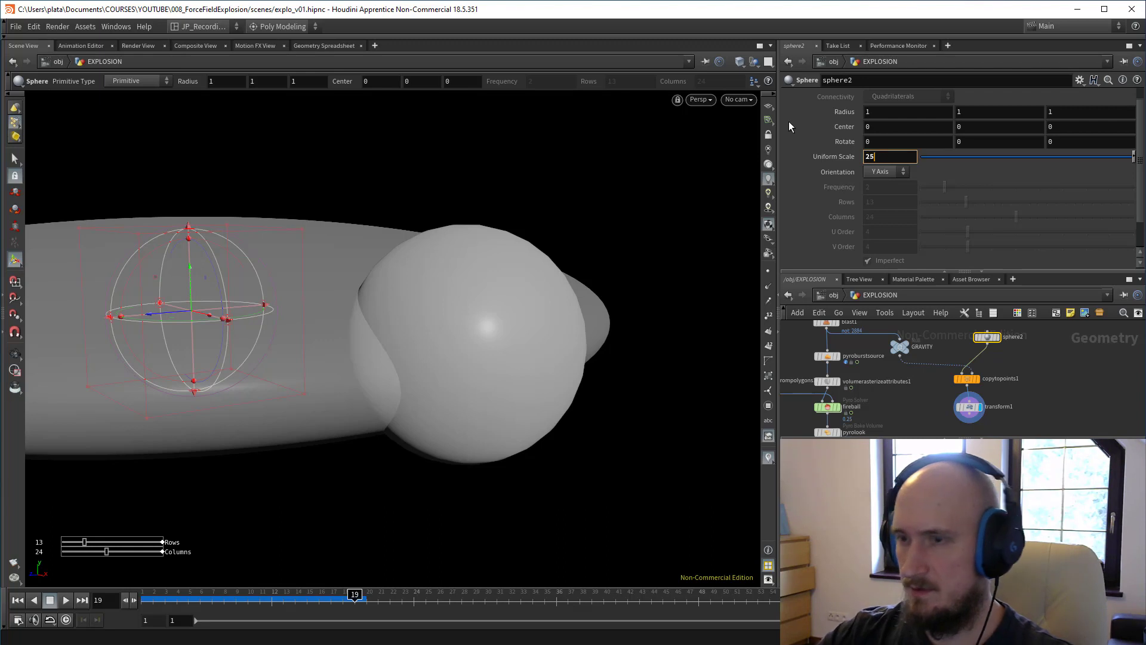
{"action": "key", "text": "Return"}
Step: Add a Group Create node with the force-field collision geometry as its first input and the transformed sphere as its second
{"action": "middle_click_drag", "start_coordinate": [1027, 382], "coordinate": [970, 371]}
{"action": "left_click", "coordinate": [898, 395]}
{"action": "left_click_drag", "start_coordinate": [963, 329], "coordinate": [875, 434]}
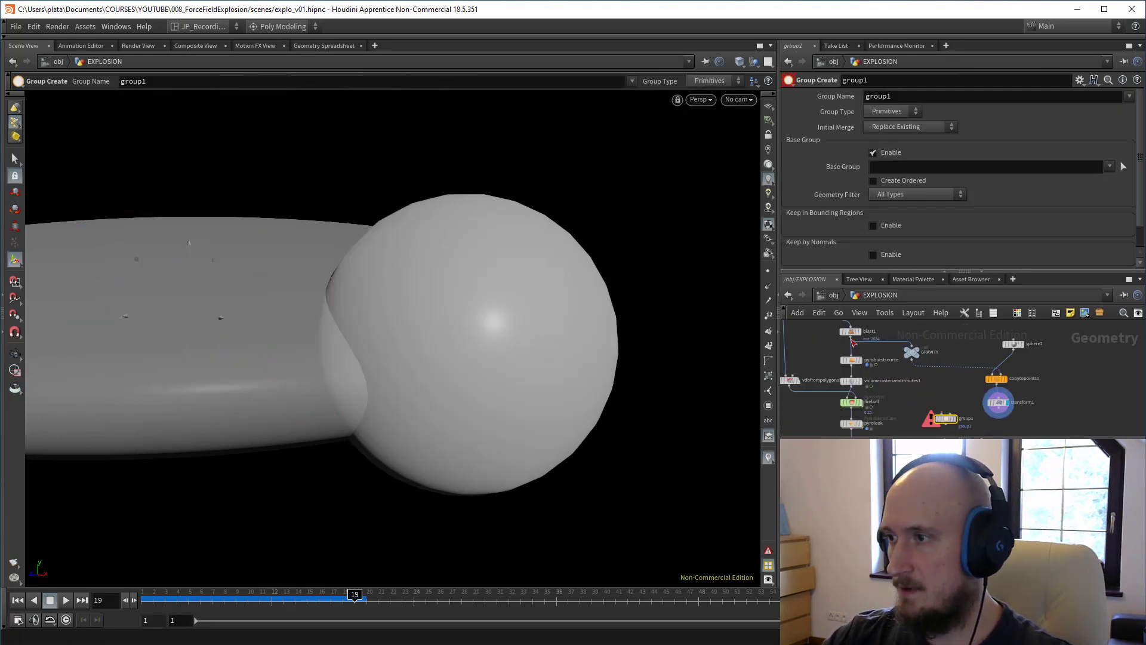
{"action": "left_click_drag", "start_coordinate": [852, 337], "coordinate": [939, 414]}
{"action": "scroll", "coordinate": [943, 413], "scroll_direction": "up", "scroll_amount": 1}
{"action": "middle_click_drag", "start_coordinate": [968, 417], "coordinate": [869, 380]}
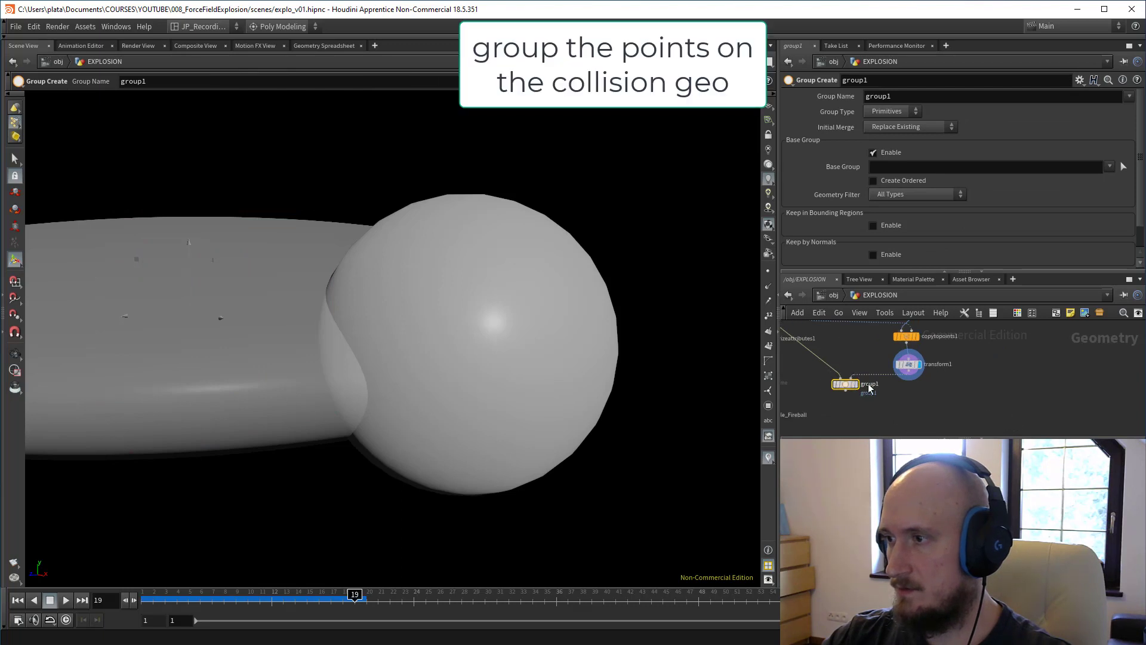
Step: Make the group a Points group with Base Group off and Keep in Bounding Regions on, using Bounding Object, and display it
{"action": "left_click", "coordinate": [857, 383]}
{"action": "left_click", "coordinate": [872, 154]}
{"action": "left_click", "coordinate": [873, 154]}
{"action": "left_click", "coordinate": [872, 153]}
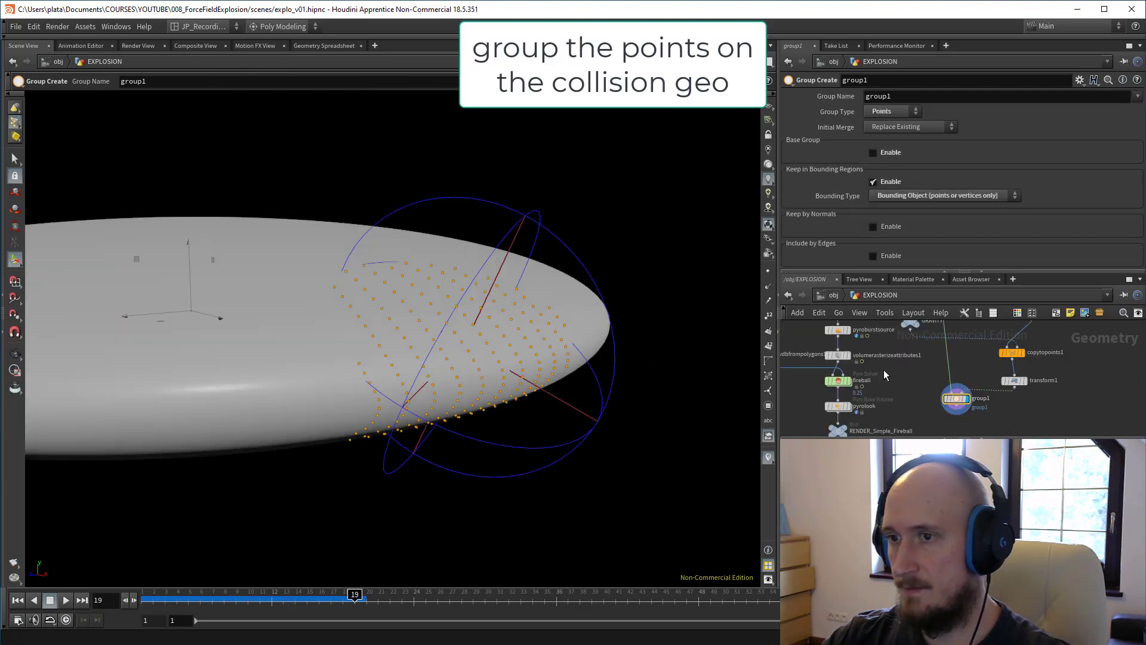
Step: Insert a Subdivide node on the collision geometry feeding the group to make its points denser
{"action": "middle_click_drag", "start_coordinate": [883, 370], "coordinate": [960, 351]}
{"action": "key", "text": "Tab"}
{"action": "type", "text": "su"}
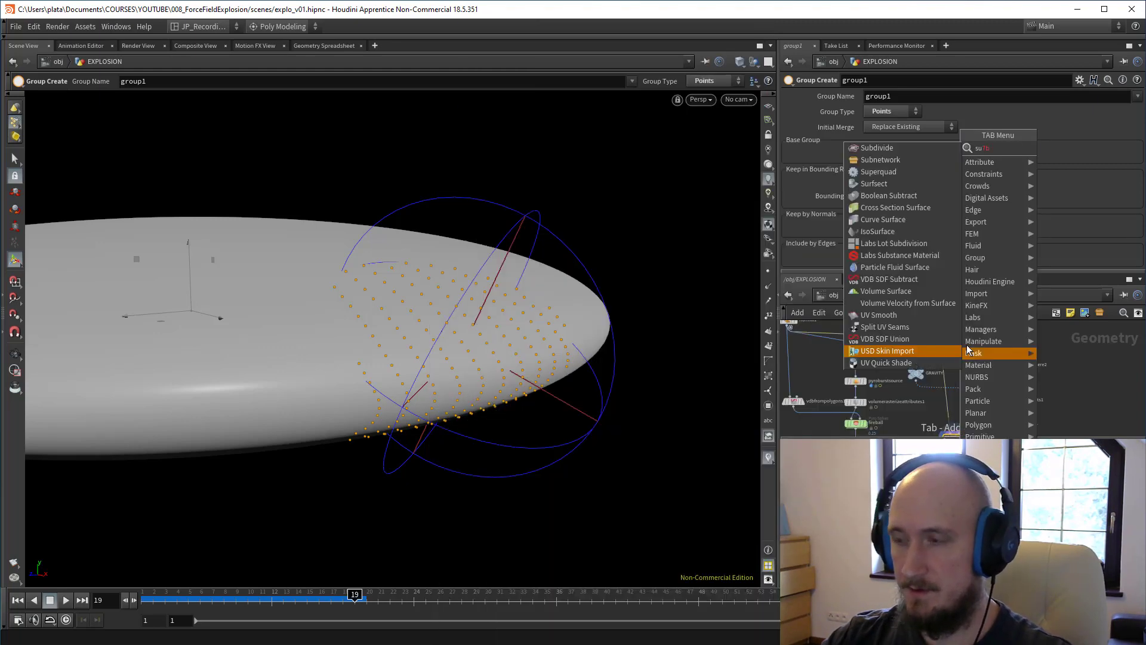
{"action": "left_click", "coordinate": [877, 147]}
{"action": "left_click", "coordinate": [942, 358]}
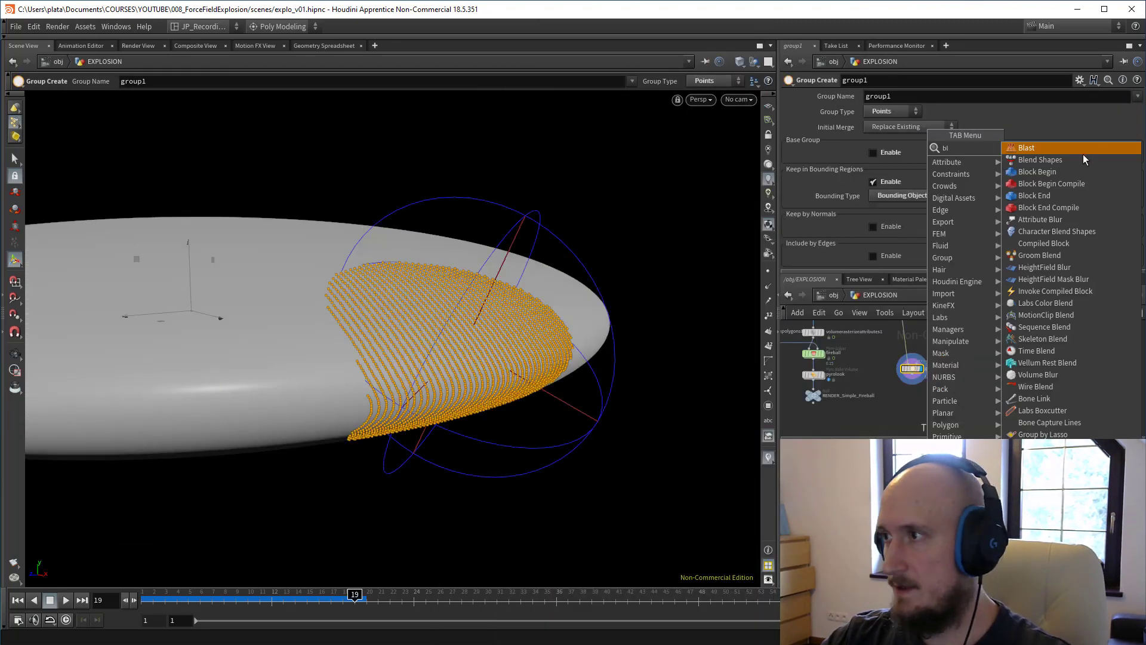
Step: Add a Blast node below the group that keeps only group1 with Delete Non Selected on, and display it
{"action": "left_click", "coordinate": [1083, 152]}
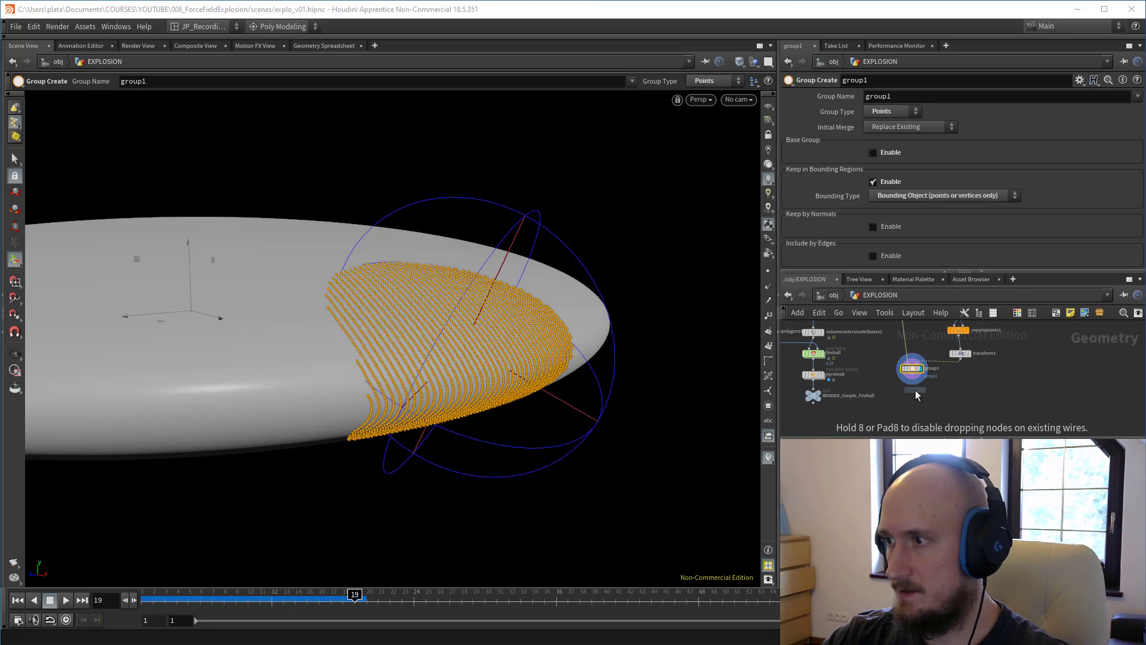
{"action": "left_click", "coordinate": [915, 389]}
{"action": "scroll", "coordinate": [891, 339], "scroll_direction": "down", "scroll_amount": 2}
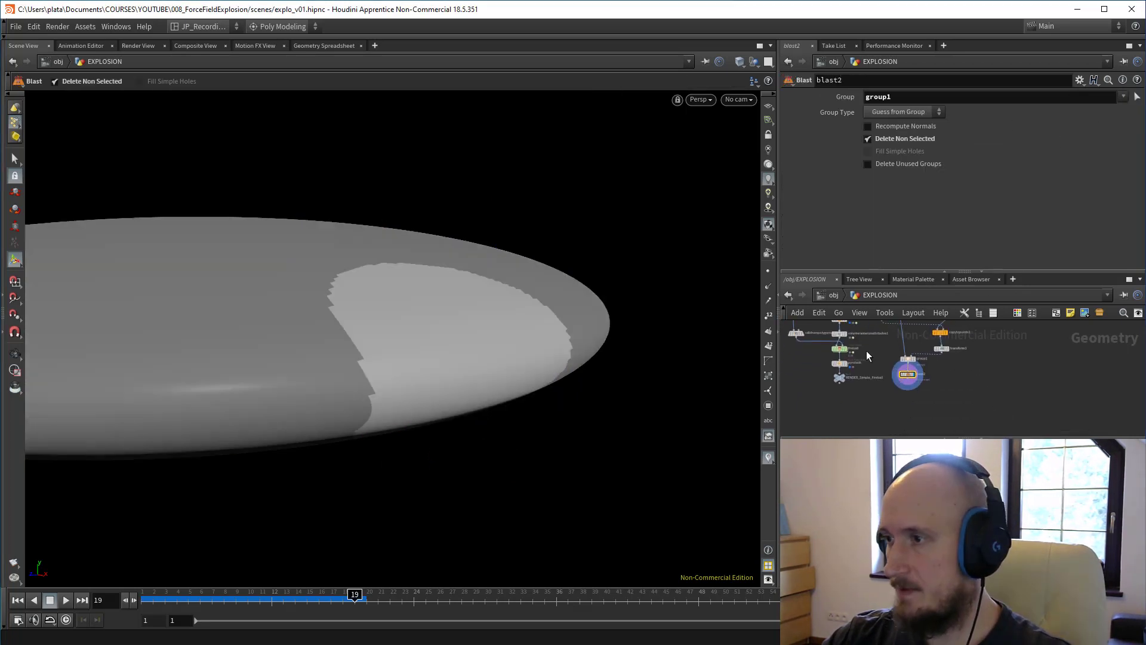
{"action": "left_click_drag", "start_coordinate": [943, 400], "coordinate": [896, 371]}
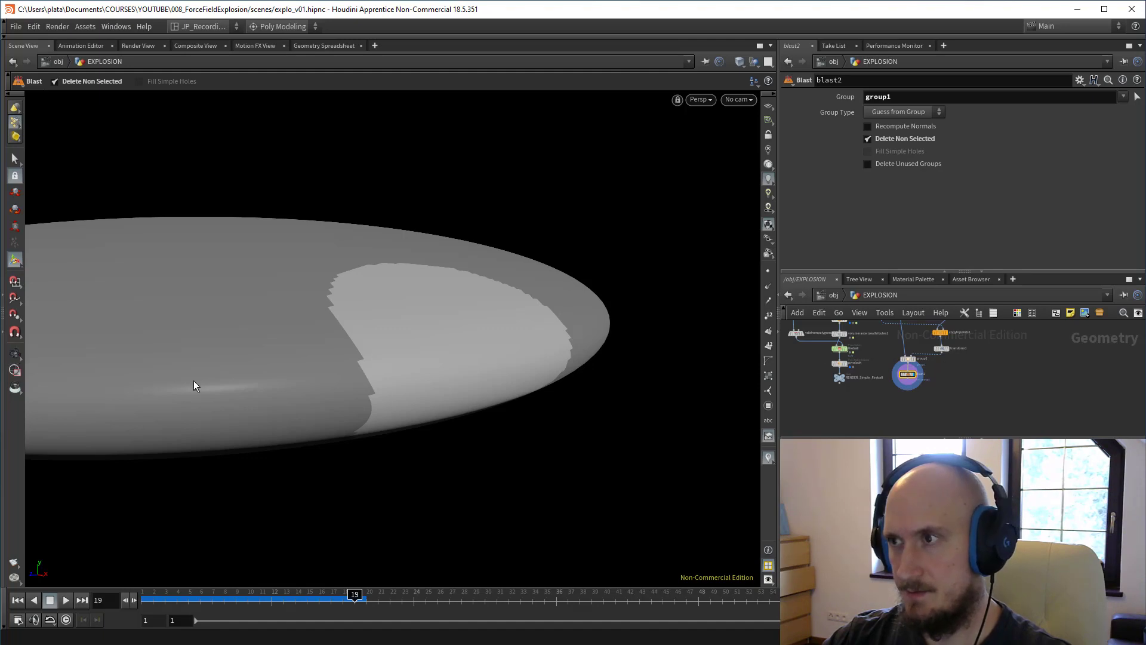
Step: Show the reference grid and examine the isolated surface patch and its orientation on the force field
{"action": "left_click", "coordinate": [15, 353]}
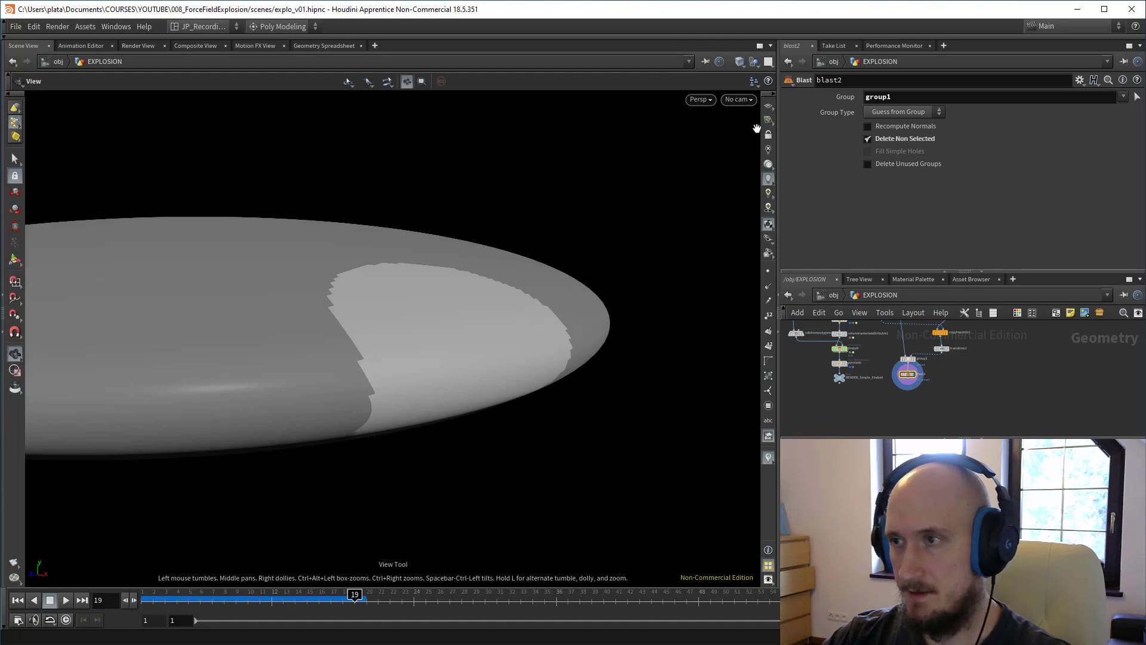
{"action": "left_click", "coordinate": [770, 110]}
{"action": "mouse_move", "coordinate": [528, 298]}
{"action": "left_mouse_down"}
{"action": "mouse_move", "coordinate": [456, 376]}
{"action": "mouse_move", "coordinate": [419, 342]}
{"action": "mouse_move", "coordinate": [423, 325]}
{"action": "mouse_move", "coordinate": [443, 353]}
{"action": "mouse_move", "coordinate": [389, 356]}
{"action": "mouse_move", "coordinate": [453, 343]}
{"action": "mouse_move", "coordinate": [366, 328]}
{"action": "mouse_move", "coordinate": [391, 368]}
{"action": "mouse_move", "coordinate": [387, 388]}
{"action": "mouse_move", "coordinate": [414, 387]}
{"action": "left_mouse_up"}
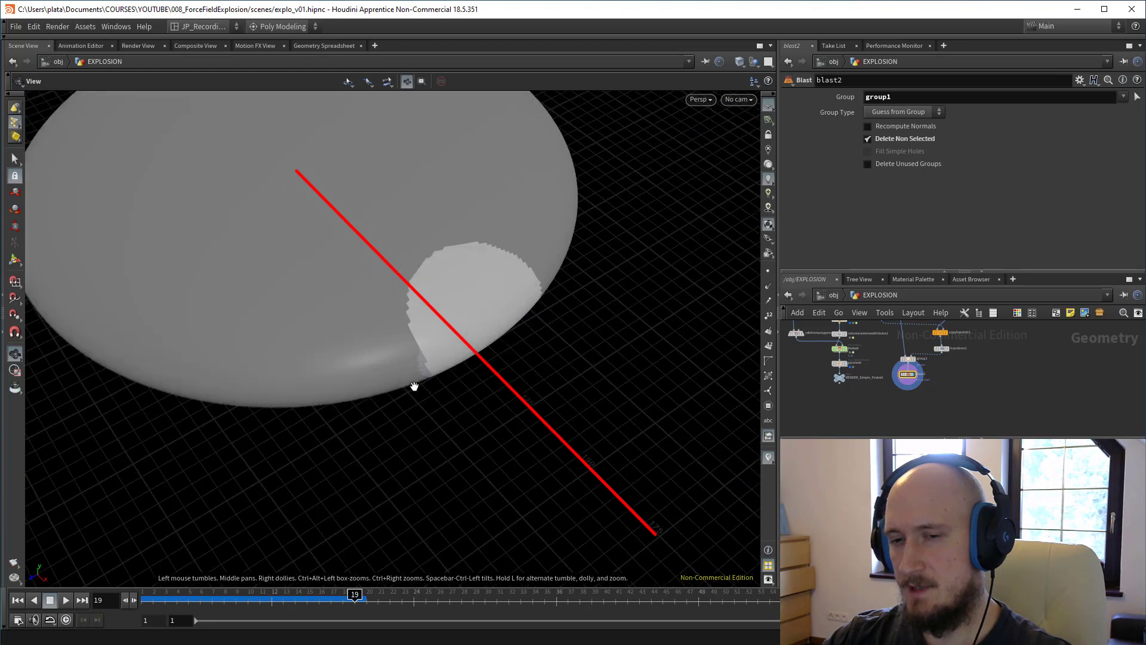
{"action": "left_click_drag", "start_coordinate": [204, 541], "coordinate": [217, 568]}
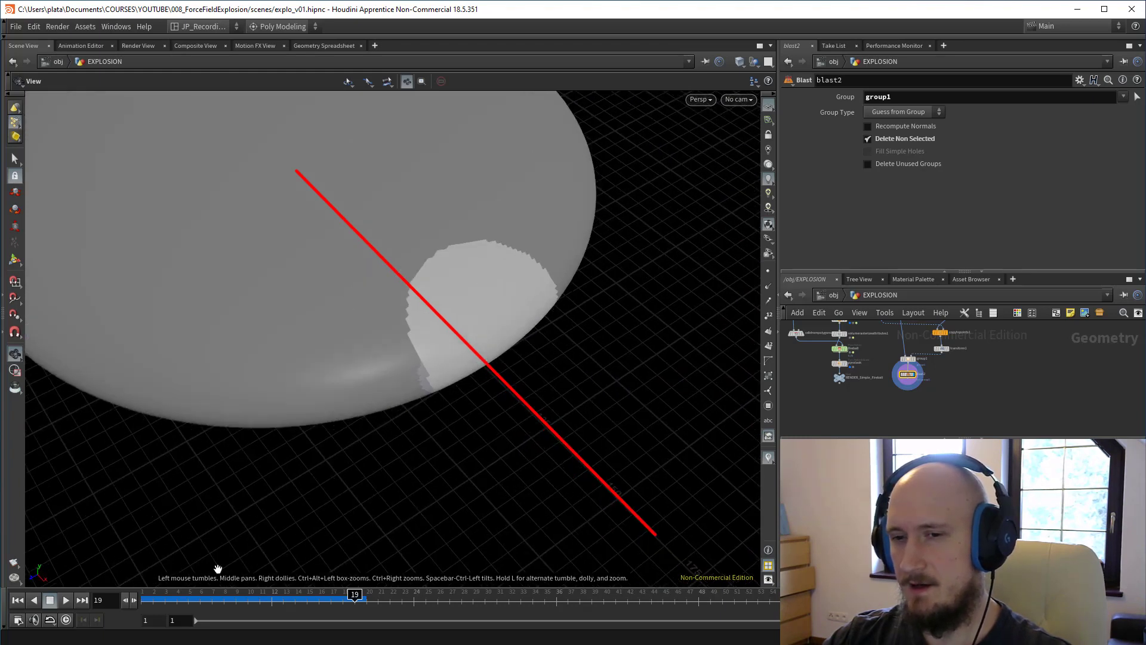
{"action": "right_click_drag", "start_coordinate": [469, 367], "coordinate": [500, 376]}
{"action": "left_click_drag", "start_coordinate": [500, 376], "coordinate": [555, 322]}
{"action": "scroll", "coordinate": [920, 372], "scroll_direction": "up", "scroll_amount": 4}
Step: Add a Point Wrangle below the Blast node and display it
{"action": "key", "text": "Tab"}
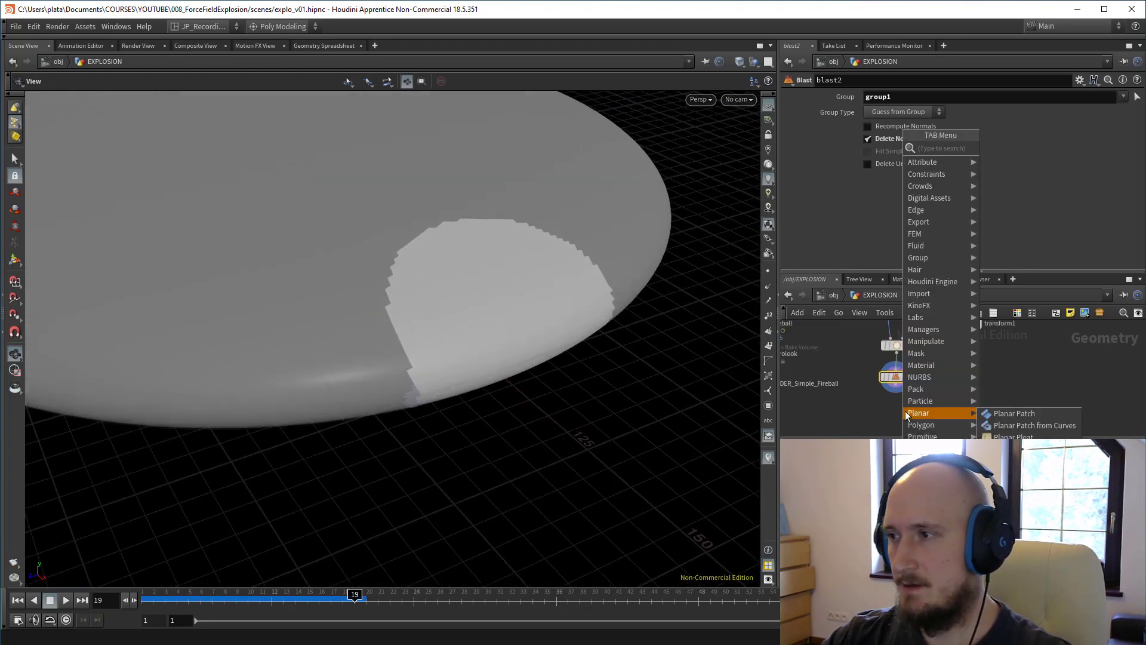
{"action": "type", "text": "scat"}
{"action": "key", "text": "Return"}
{"action": "left_click", "coordinate": [893, 406]}
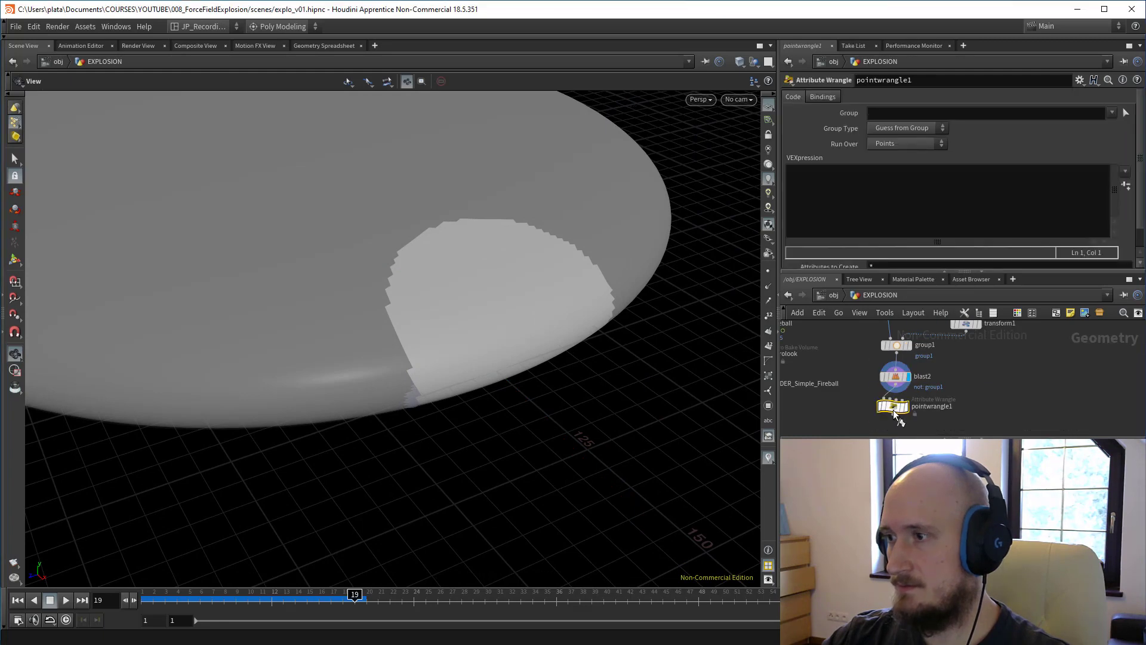
Step: Write the VEX line @v = cross(@N, set(1, 0, 0)); in the point wrangle
{"action": "left_click", "coordinate": [877, 215]}
{"action": "type", "text": "@v"}
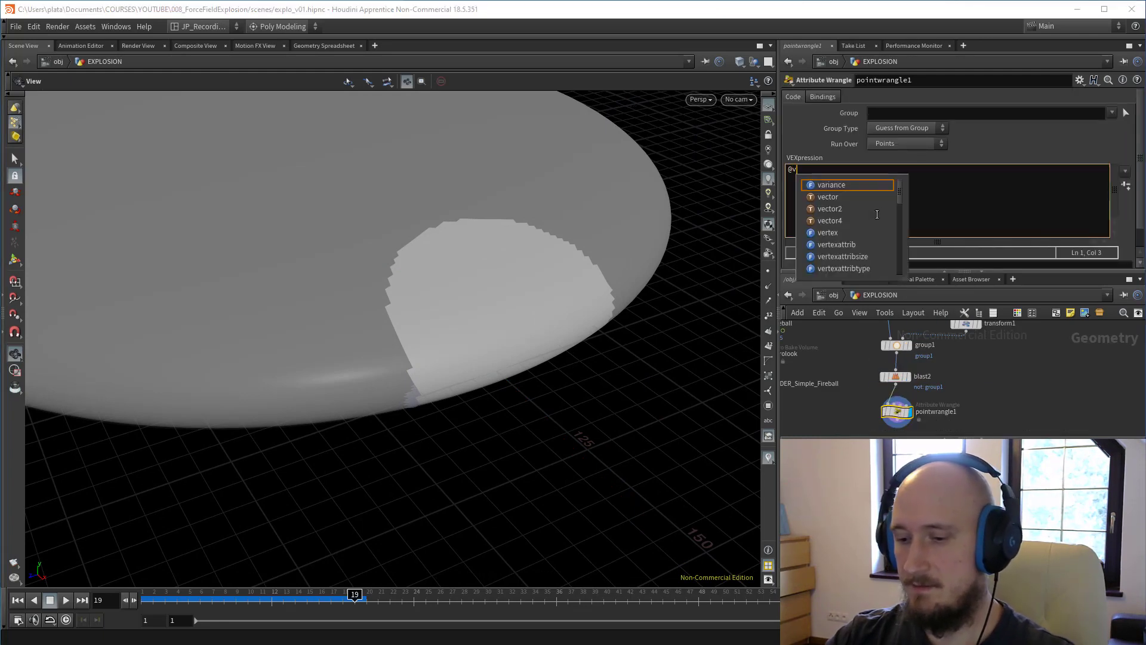
{"action": "type", "text": " = cro"}
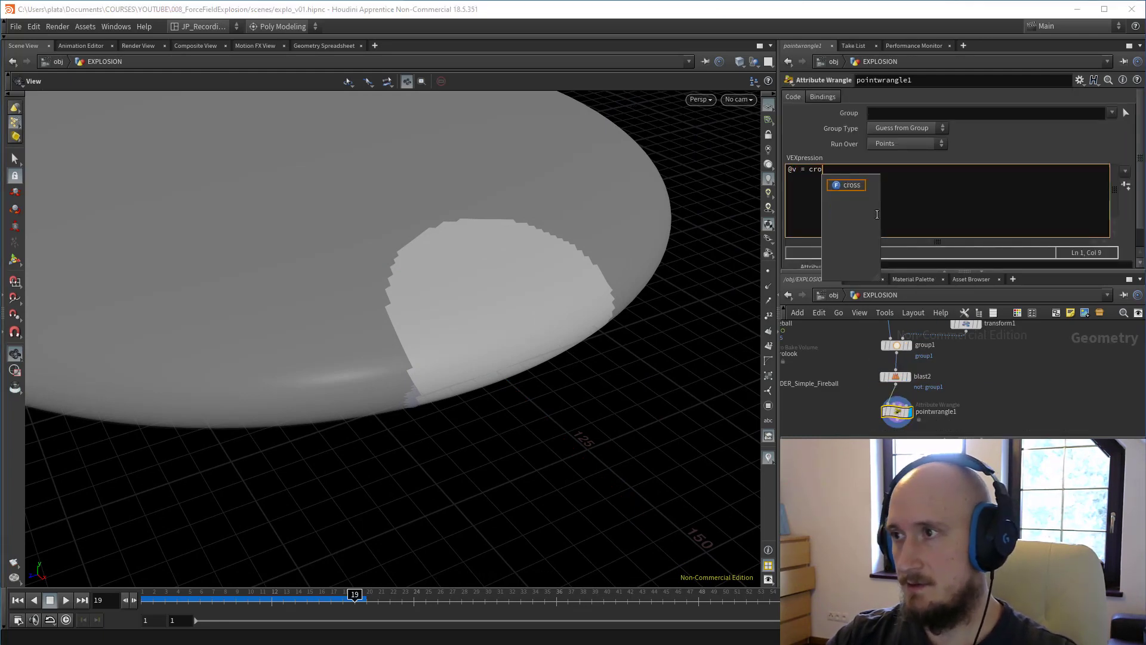
{"action": "type", "text": "ss(@N,"}
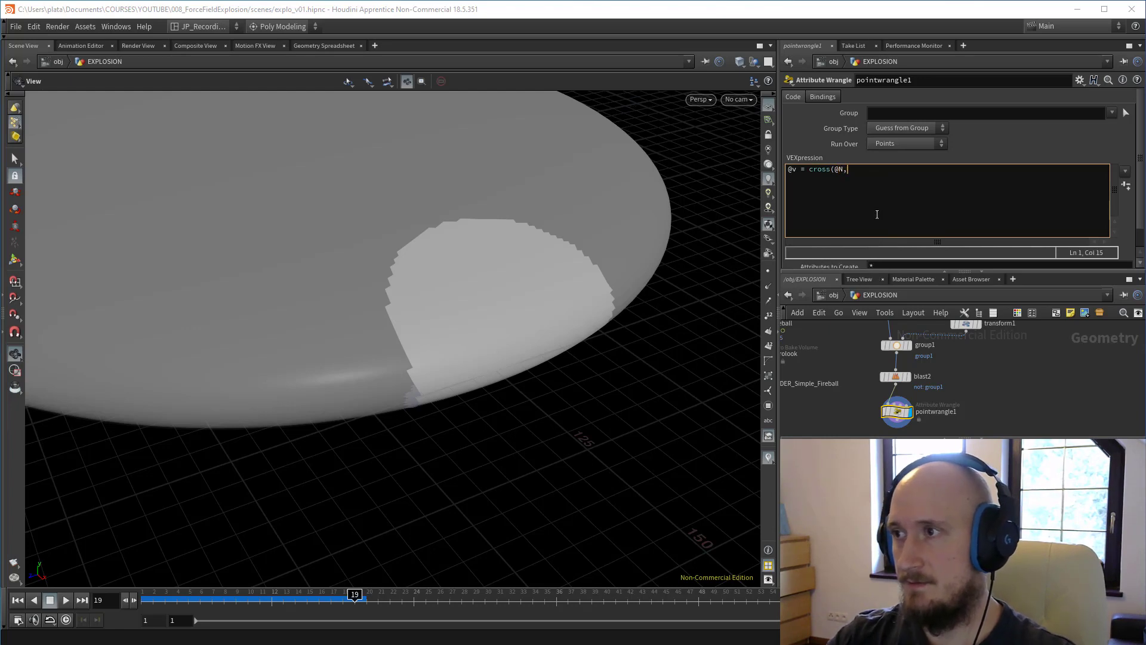
{"action": "type", "text": " set("}
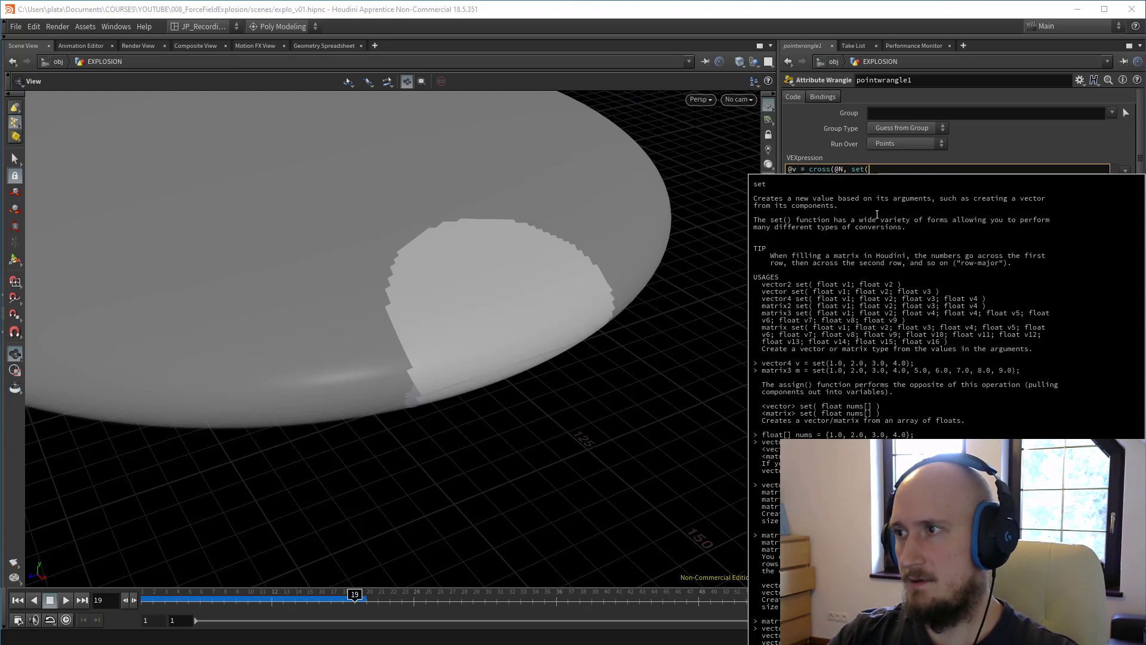
{"action": "type", "text": "1, 0, 0"}
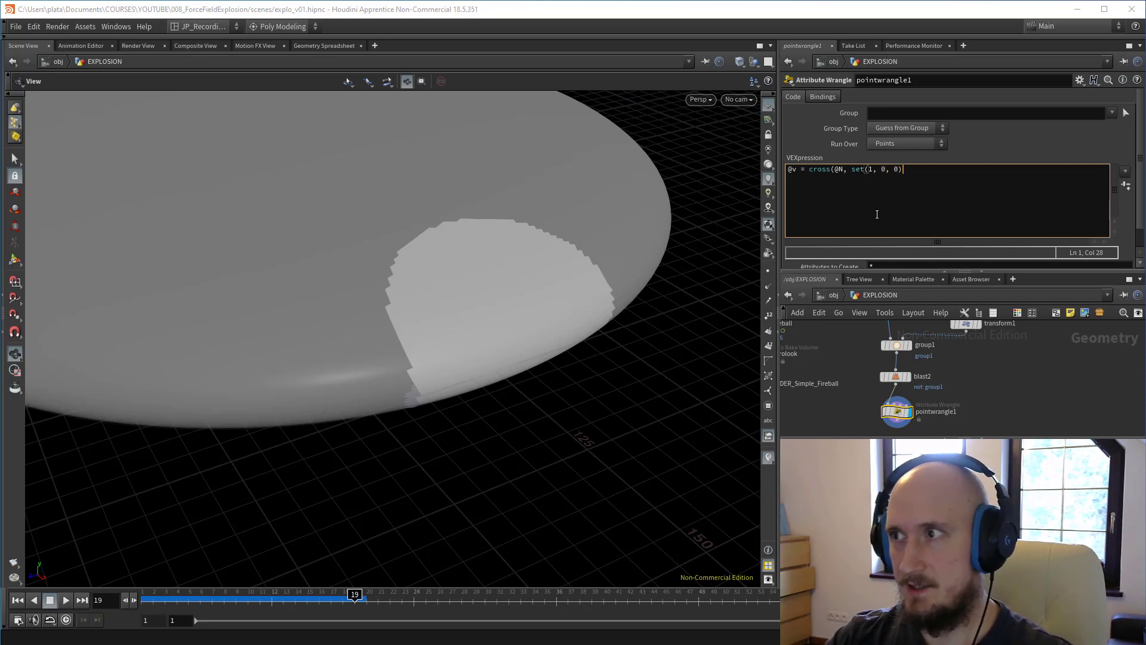
{"action": "type", "text": "));"}
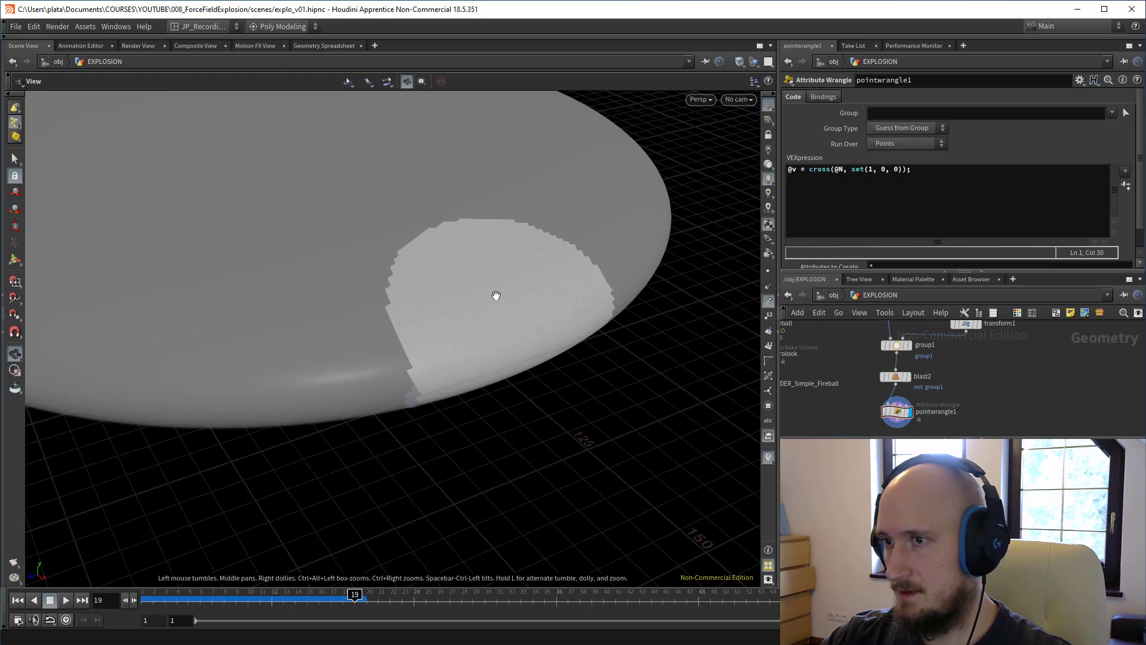
Step: Multiply the cross product in the velocity line by 100 and examine the velocity vectors across the surface patch
{"action": "right_click_drag", "start_coordinate": [496, 297], "coordinate": [563, 304]}
{"action": "left_click_drag", "start_coordinate": [563, 304], "coordinate": [633, 317]}
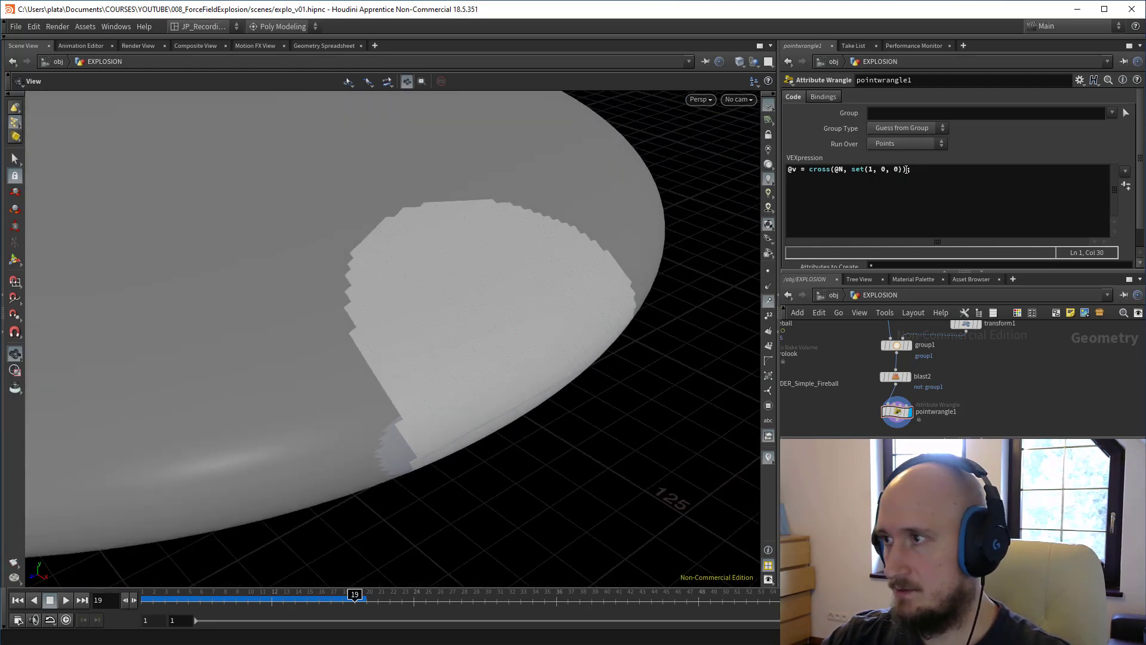
{"action": "left_click", "coordinate": [906, 169]}
{"action": "type", "text": "* "}
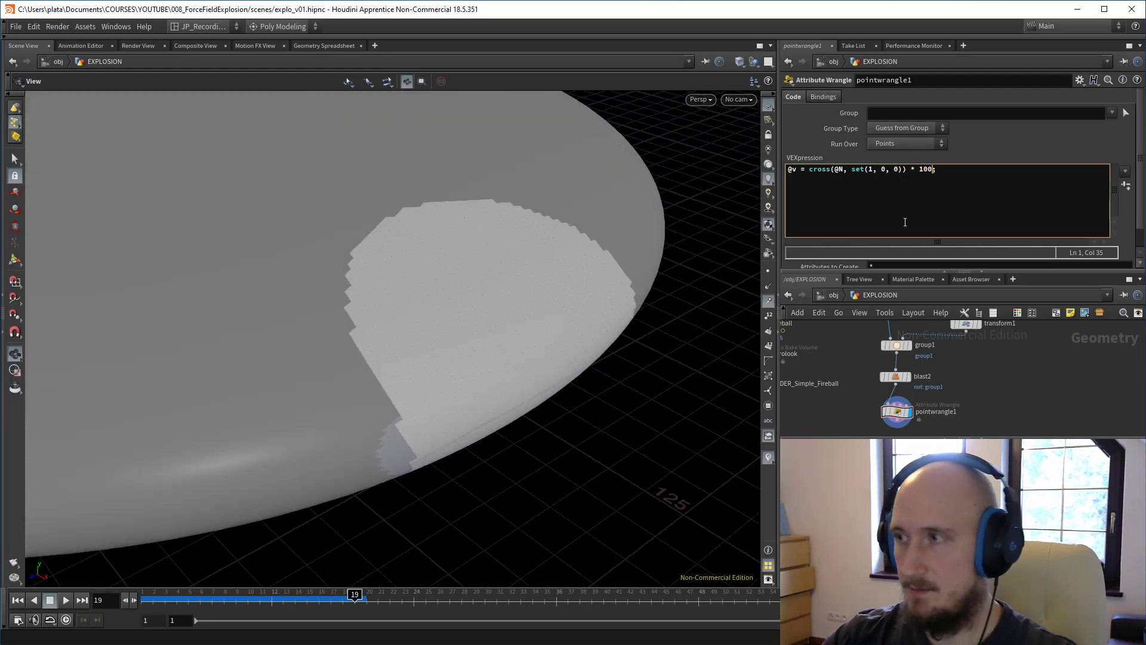
{"action": "type", "text": "100"}
{"action": "left_click_drag", "start_coordinate": [454, 334], "coordinate": [398, 337]}
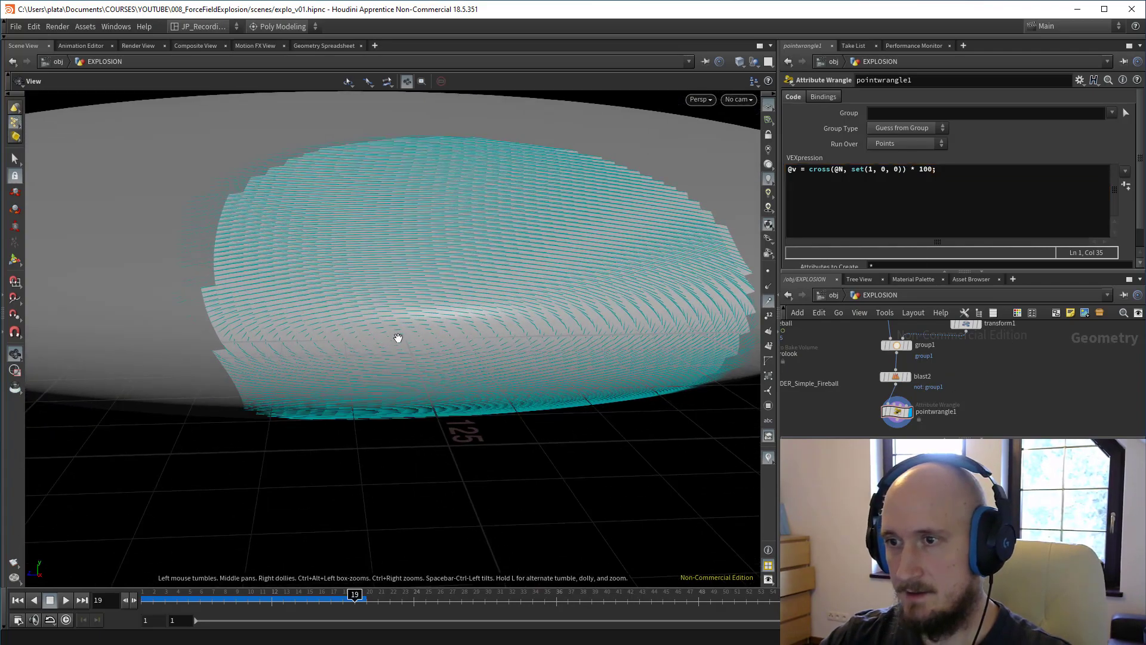
{"action": "left_click_drag", "start_coordinate": [478, 298], "coordinate": [514, 285]}
{"action": "right_click_drag", "start_coordinate": [513, 285], "coordinate": [519, 340]}
{"action": "middle_click_drag", "start_coordinate": [969, 395], "coordinate": [960, 361]}
{"action": "scroll", "coordinate": [908, 376], "scroll_direction": "down", "scroll_amount": 1}
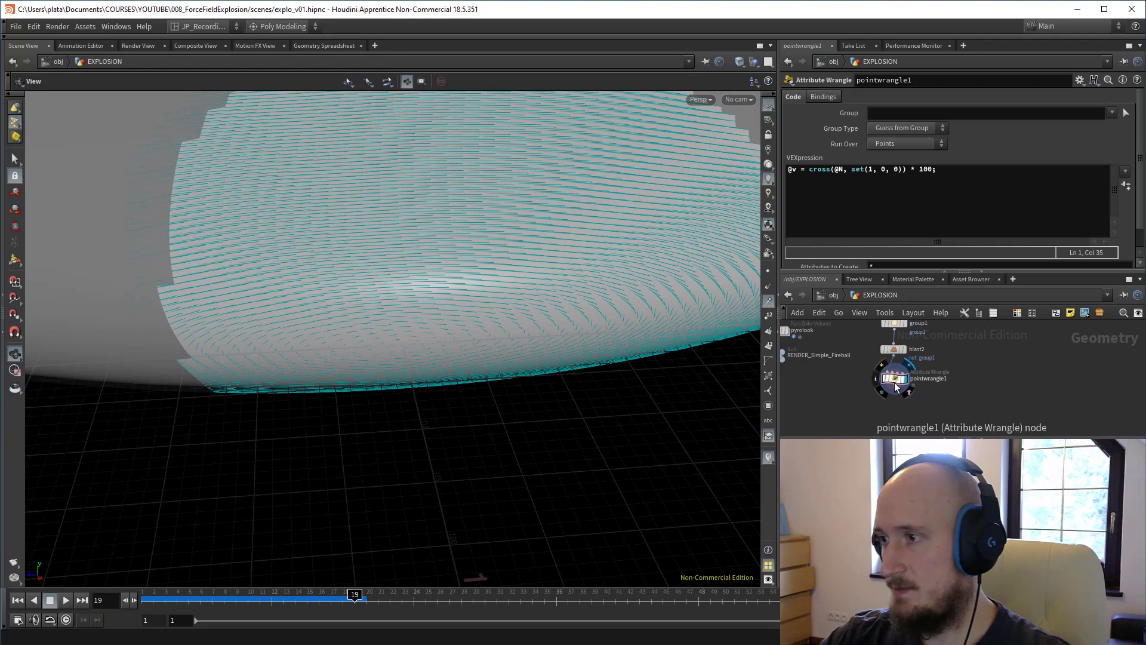
Step: Add a second VEX line @v = cross(@N, @v); to the point wrangle and inspect the vector directions
{"action": "left_click", "coordinate": [969, 177]}
{"action": "key", "text": "Return"}
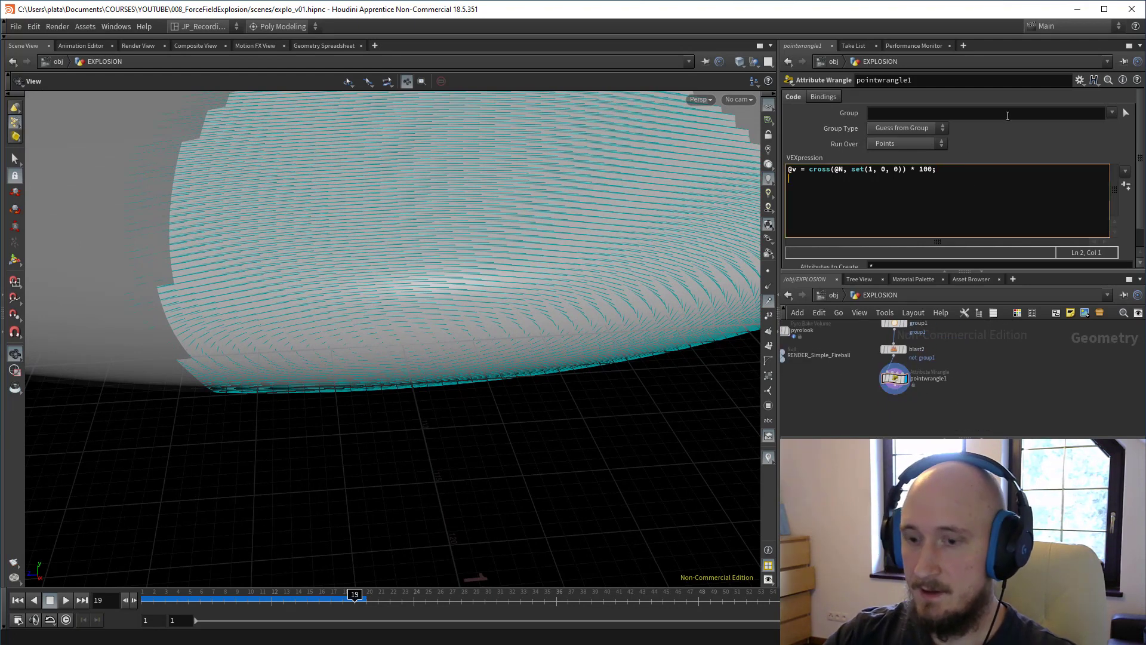
{"action": "type", "text": "@v = "}
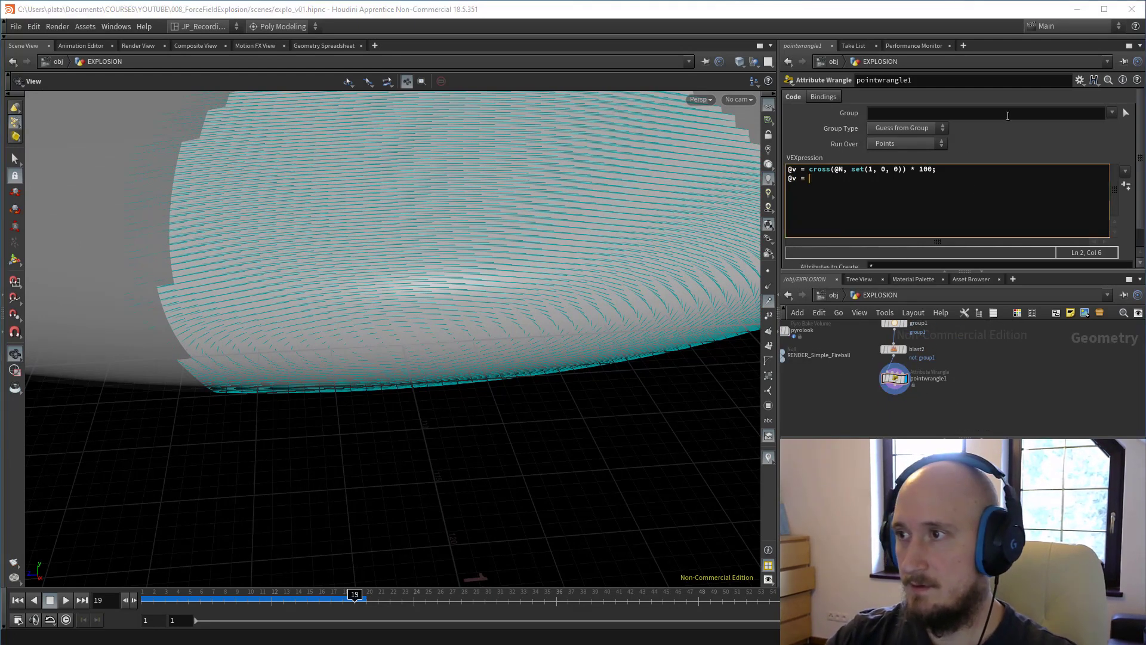
{"action": "type", "text": "croos)"}
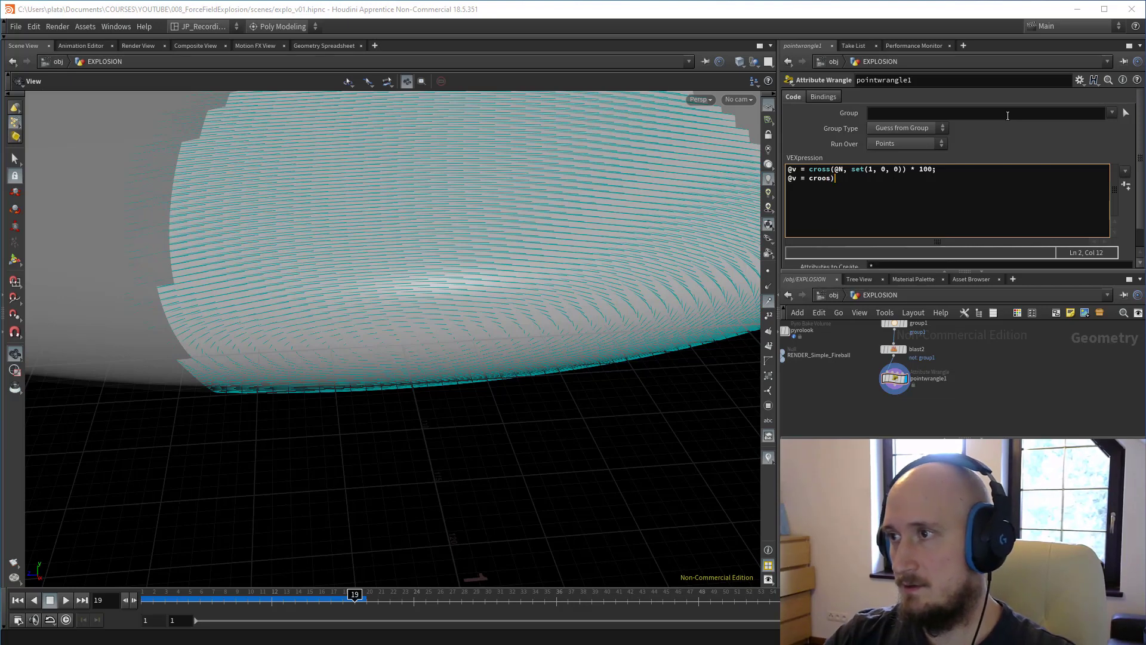
{"action": "type", "text": "@N,"}
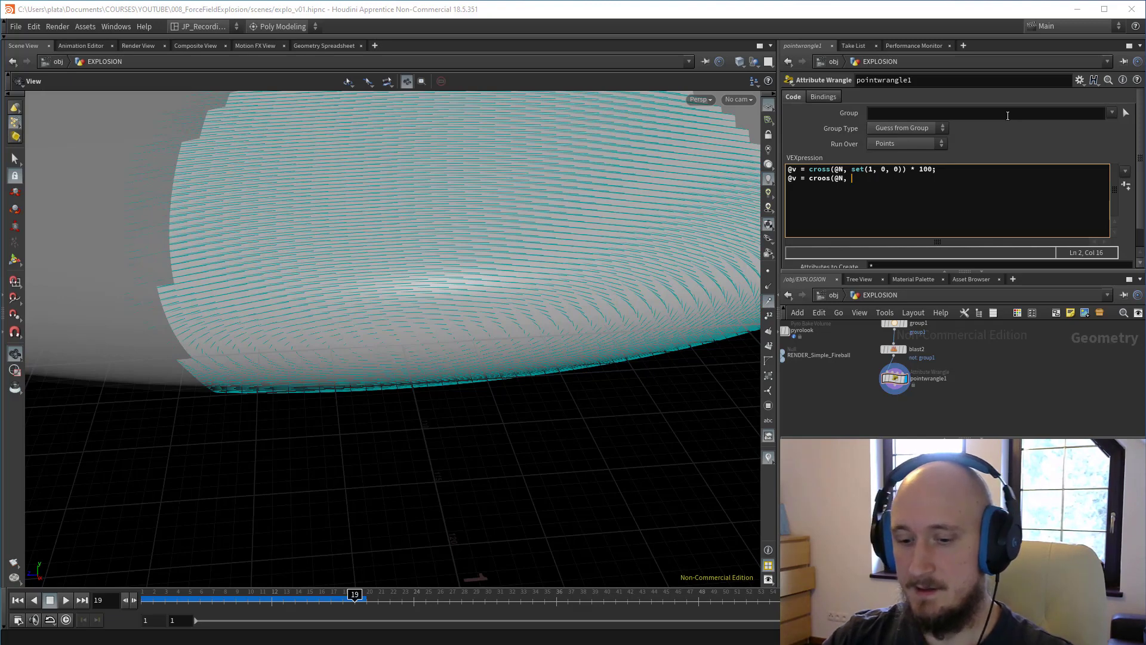
{"action": "type", "text": "@v)"}
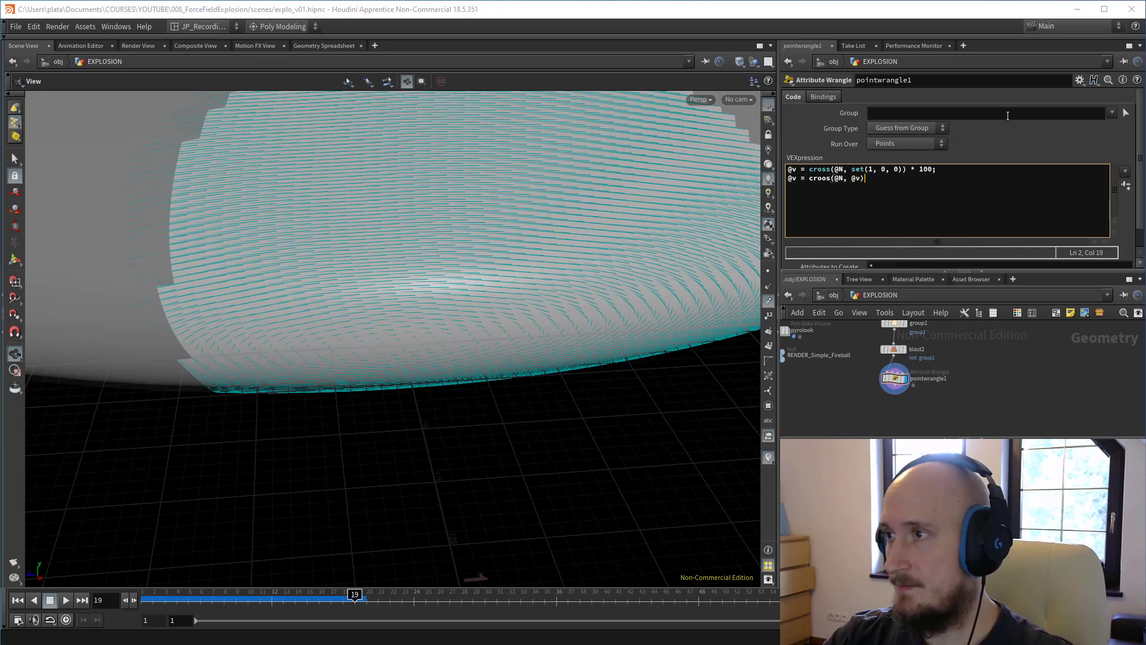
{"action": "type", "text": ";"}
{"action": "key", "text": "Left"}
{"action": "key", "text": "Left"}
{"action": "key", "text": "Left"}
{"action": "key", "text": "Left"}
{"action": "key", "text": "Left"}
{"action": "key", "text": "Left"}
{"action": "key", "text": "Left"}
{"action": "key", "text": "BackSpace"}
{"action": "type", "text": "s"}
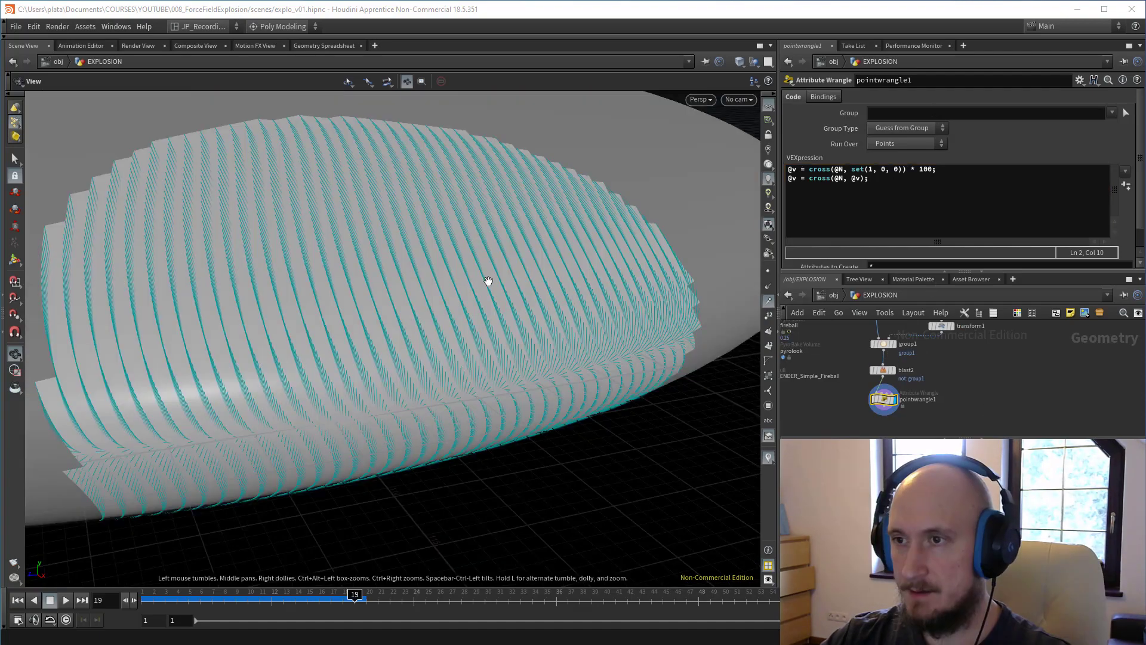
{"action": "right_click_drag", "start_coordinate": [486, 275], "coordinate": [403, 283]}
{"action": "left_click_drag", "start_coordinate": [402, 284], "coordinate": [438, 335]}
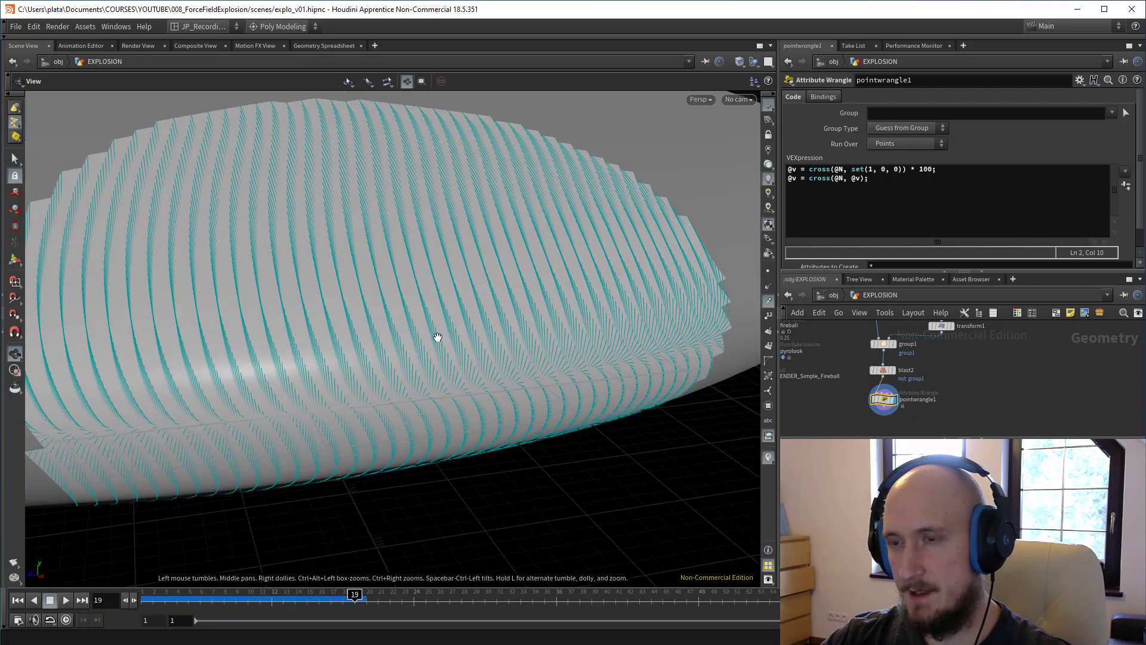
Step: Change the second line's target attribute to v@stick so it reads v@stick = cross(@N, @v);
{"action": "left_click", "coordinate": [793, 180]}
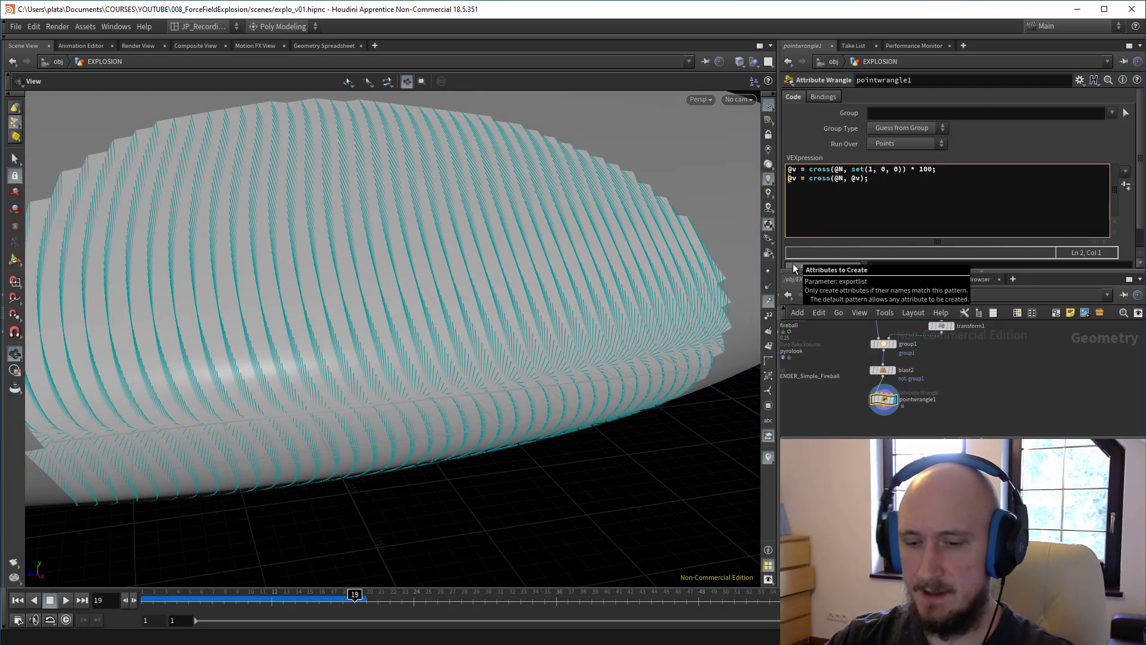
{"action": "key", "text": "Left"}
{"action": "type", "text": "v"}
{"action": "key", "text": "Right"}
{"action": "key", "text": "Right"}
{"action": "key", "text": "BackSpace"}
{"action": "type", "text": "st"}
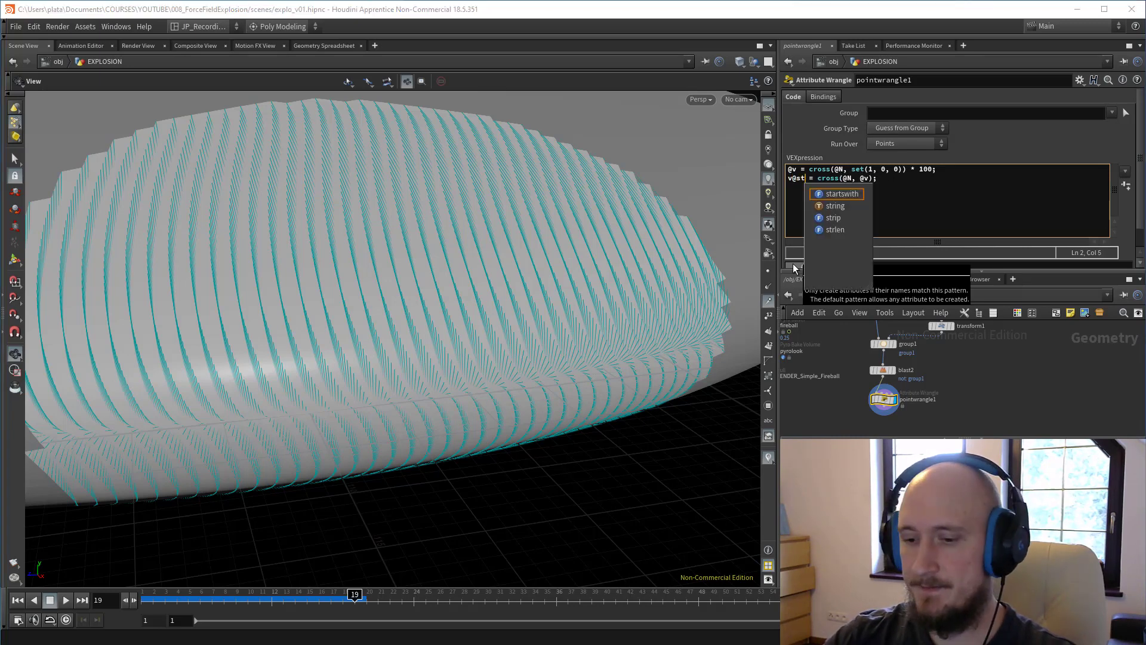
{"action": "type", "text": "ick"}
Step: Add a Null node below the point wrangle and name it FORCE
{"action": "key", "text": "Tab"}
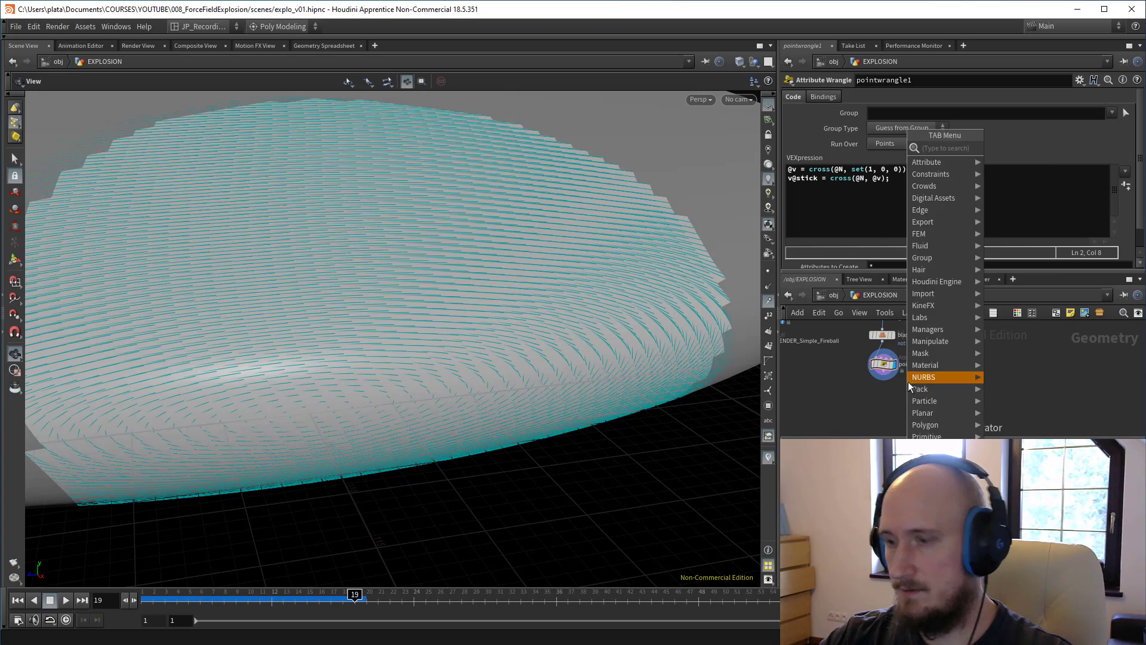
{"action": "type", "text": "nu"}
{"action": "left_click", "coordinate": [1005, 150]}
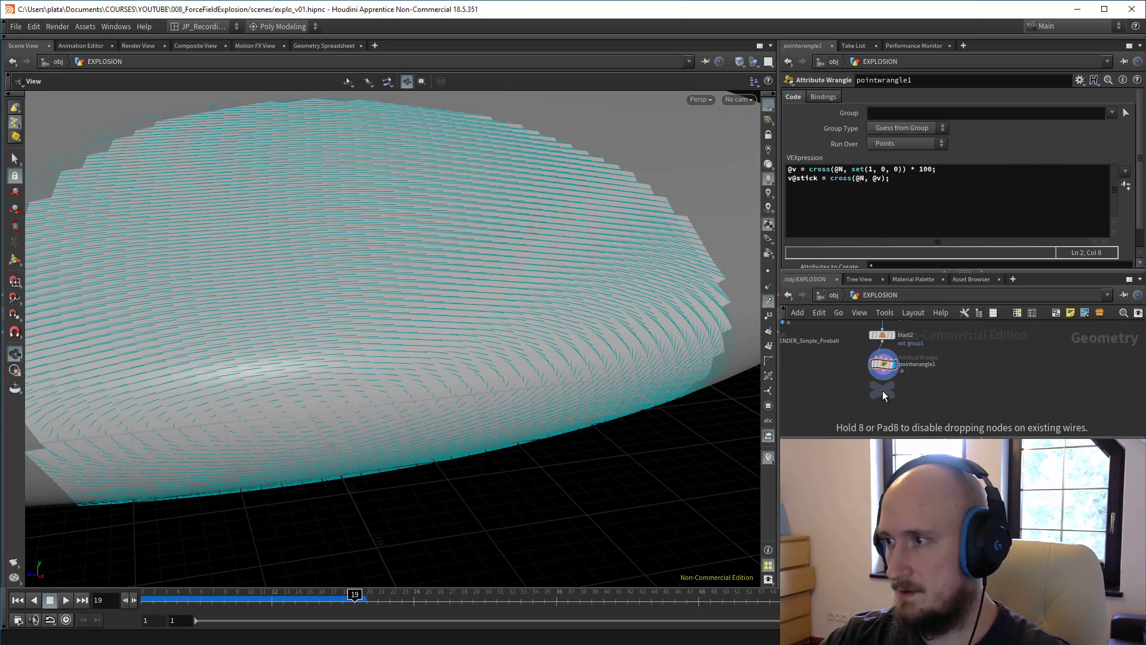
{"action": "left_click", "coordinate": [882, 391]}
{"action": "type", "text": "FORCE"}
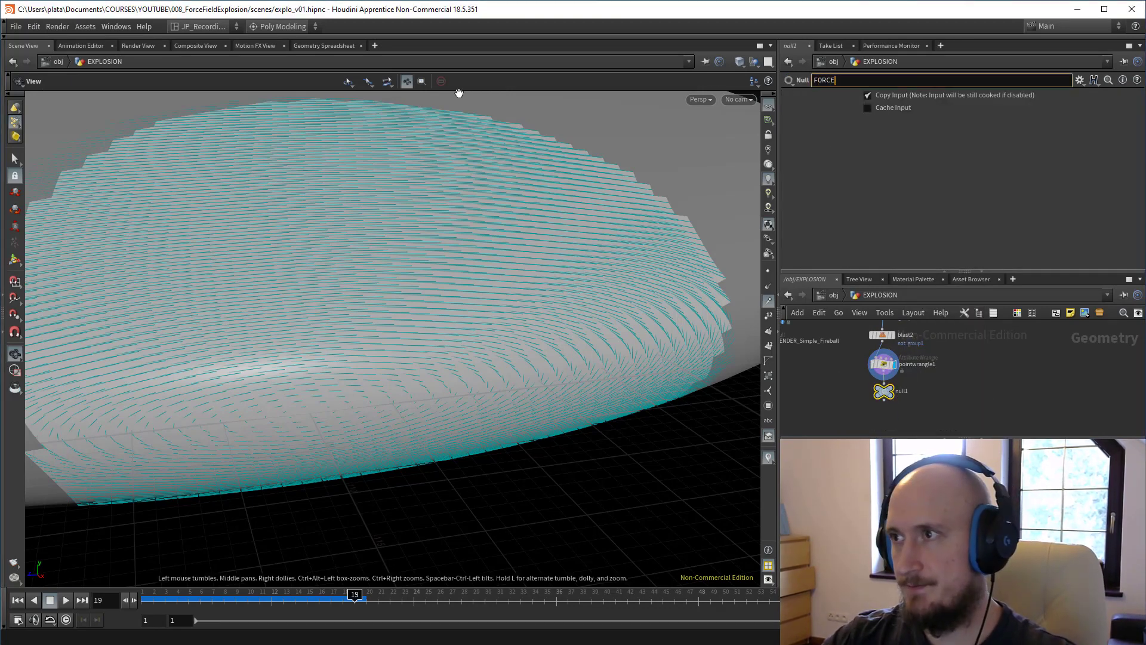
{"action": "key", "text": "Return"}
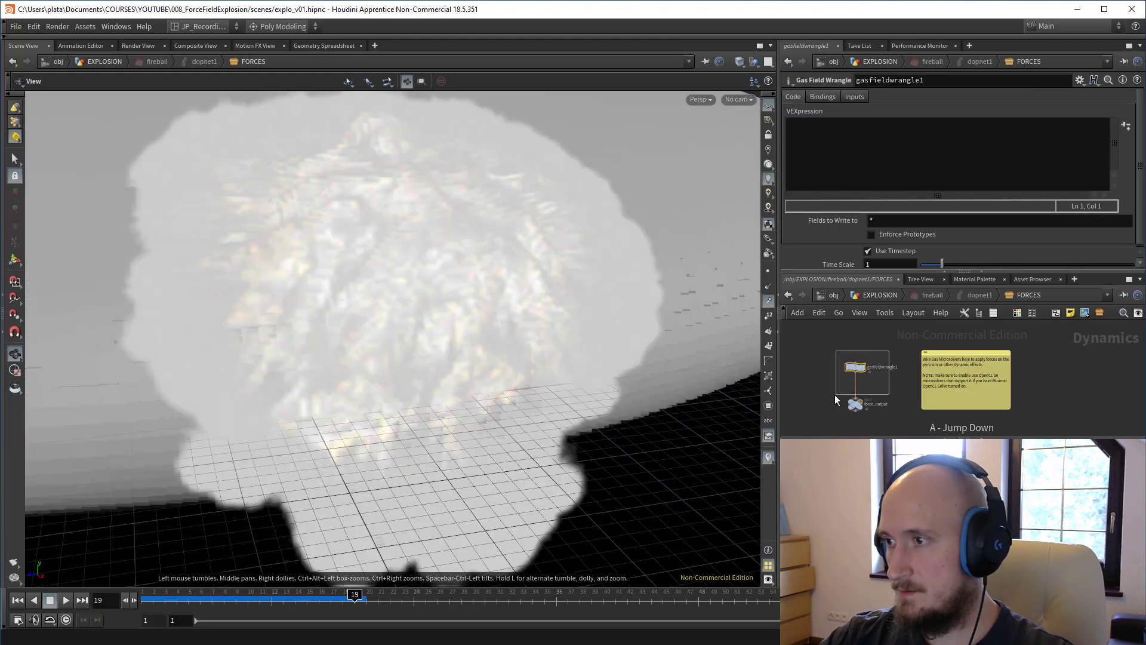
Step: In the fireball's FORCES network, set Input 2 of the Gas Field Wrangle to SOP and enter a relative SOP path
{"action": "left_click_drag", "start_coordinate": [831, 378], "coordinate": [831, 380]}
{"action": "middle_click_drag", "start_coordinate": [831, 379], "coordinate": [815, 388]}
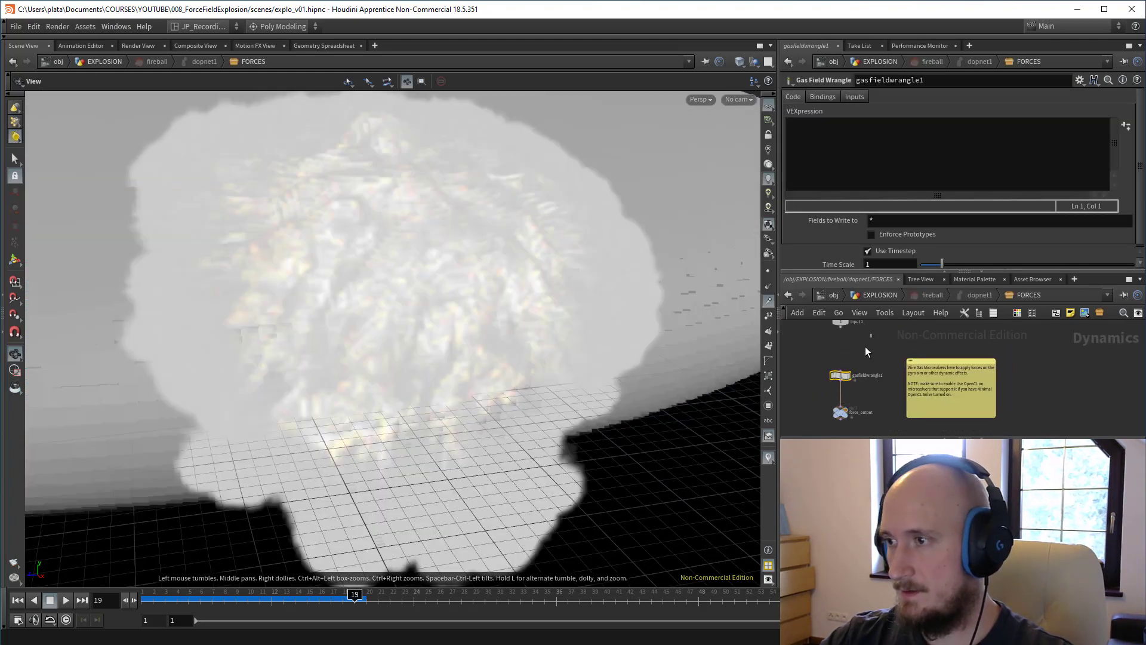
{"action": "left_click", "coordinate": [853, 97]}
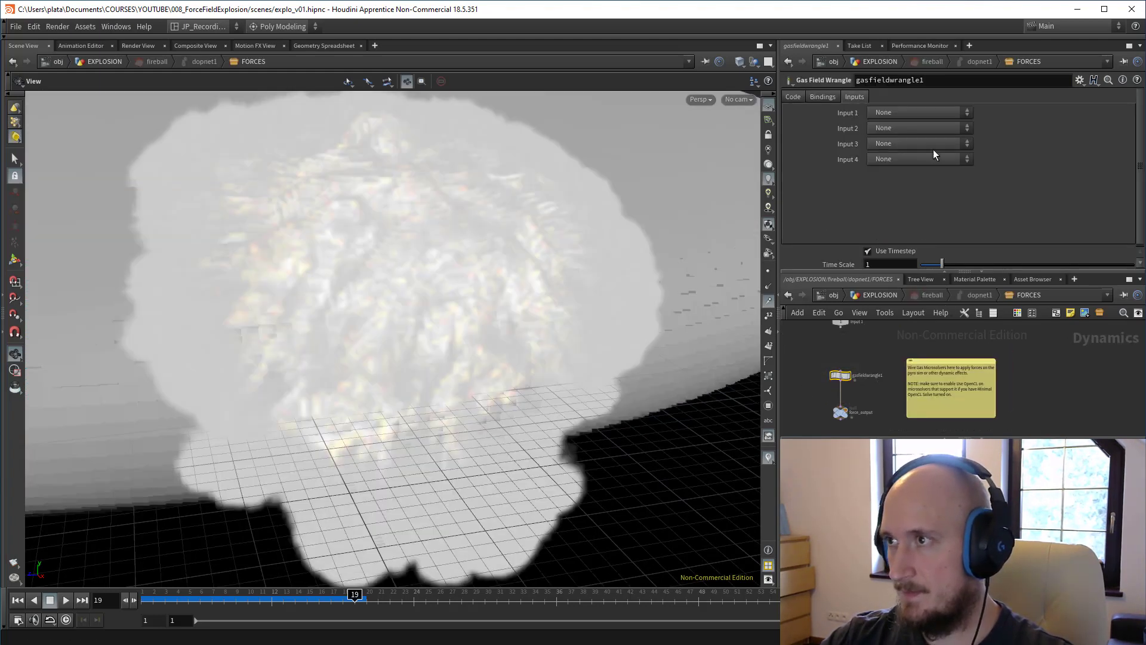
{"action": "left_click", "coordinate": [926, 128]}
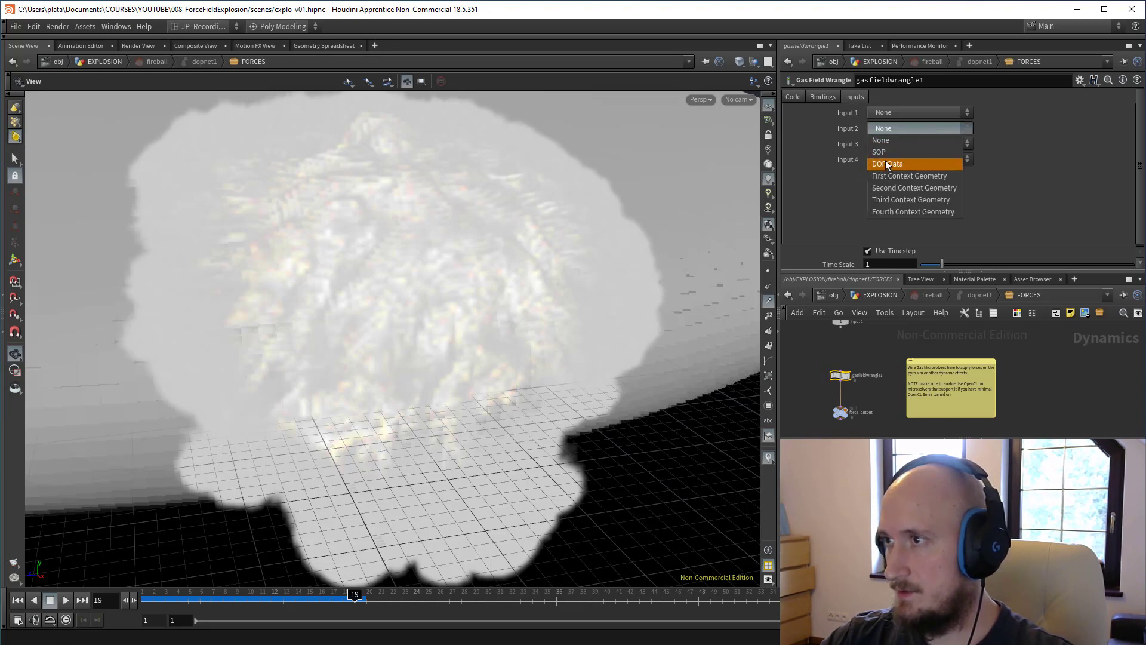
{"action": "left_click", "coordinate": [887, 153]}
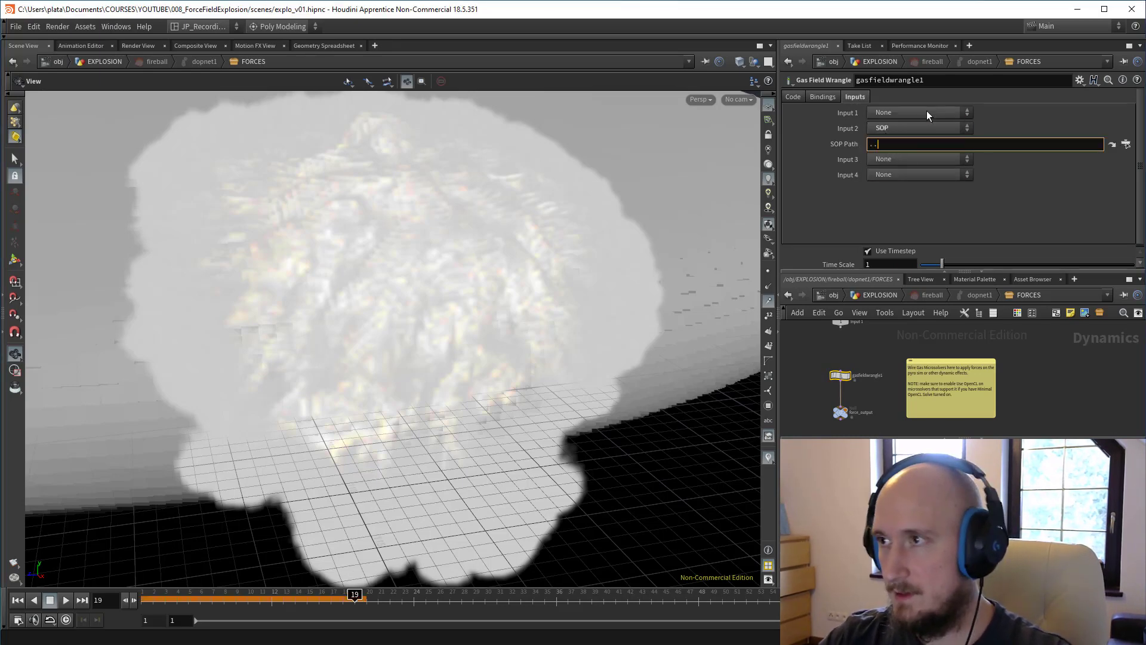
{"action": "type", "text": "/../../../attrib"}
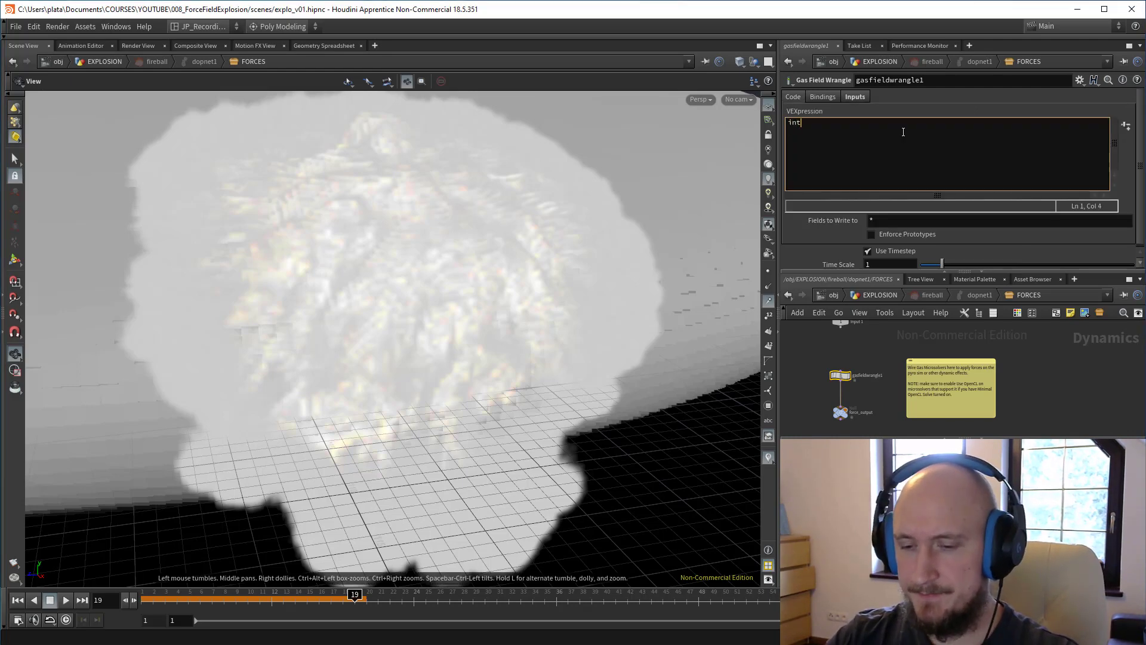
Step: Write int handle = pcopen(1, "P", @P, 5, 10); as the first line of the Gas Field Wrangle's code
{"action": "type", "text": "hande"}
{"action": "key", "text": "BackSpace"}
{"action": "type", "text": "le"}
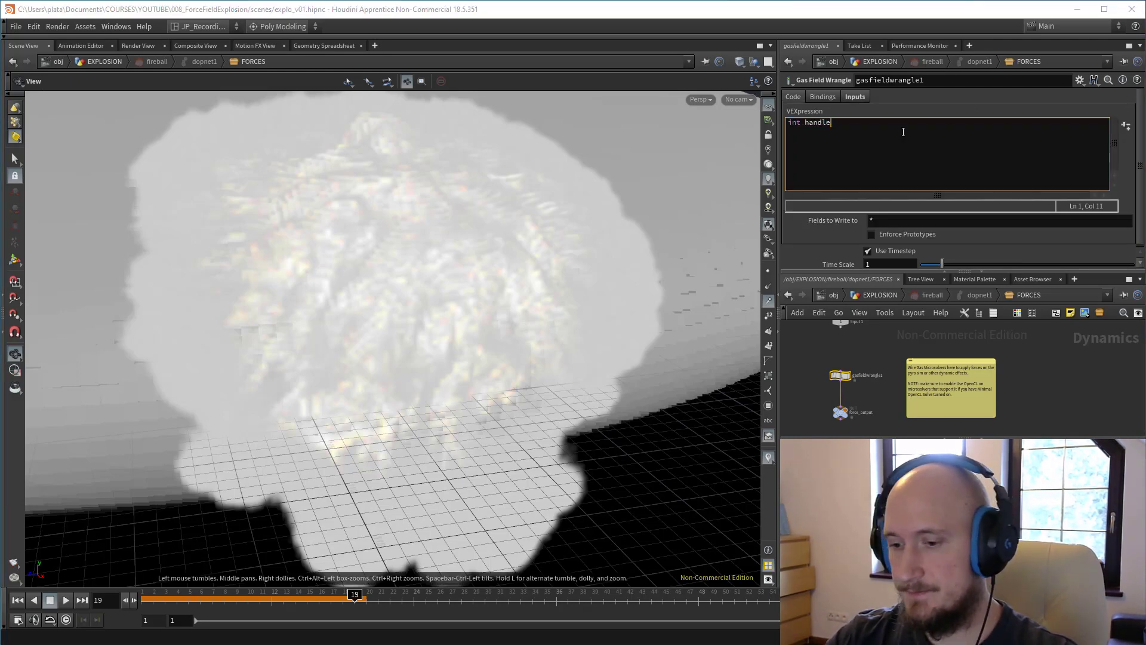
{"action": "type", "text": " = pco"}
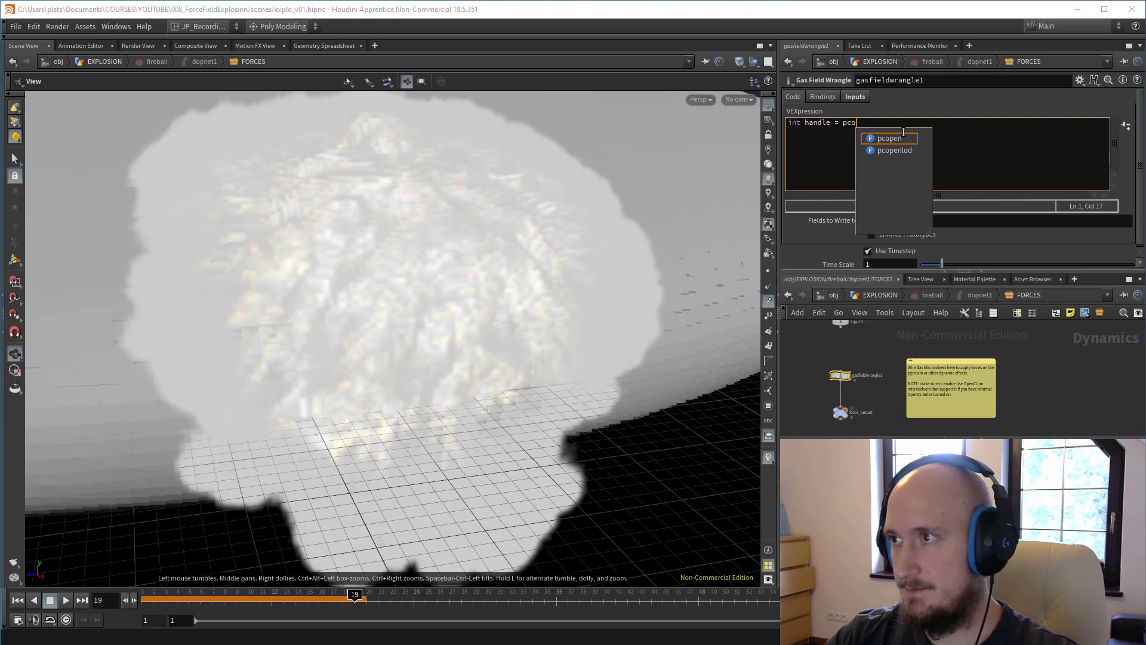
{"action": "type", "text": "pen("}
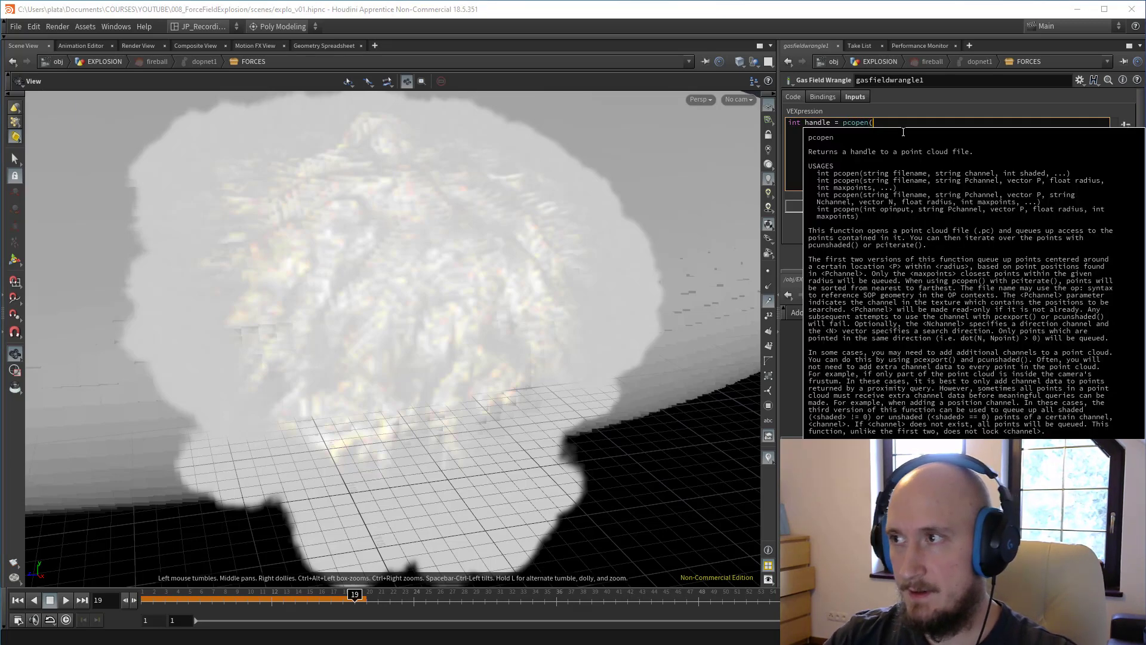
{"action": "type", "text": "1,"}
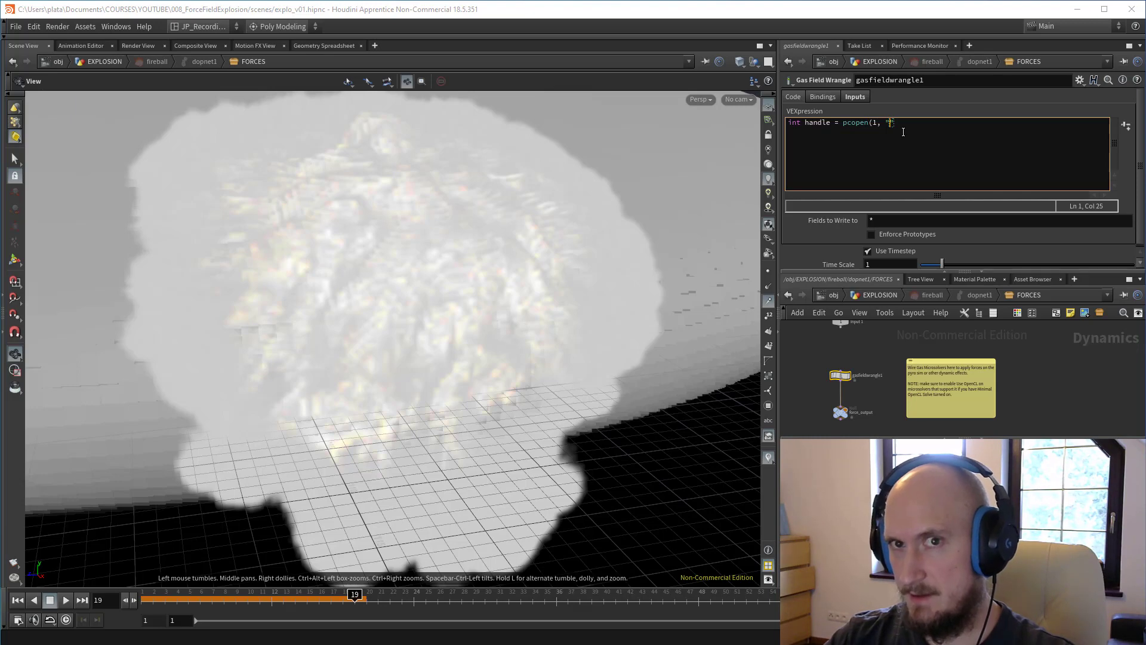
{"action": "left_click", "coordinate": [857, 96]}
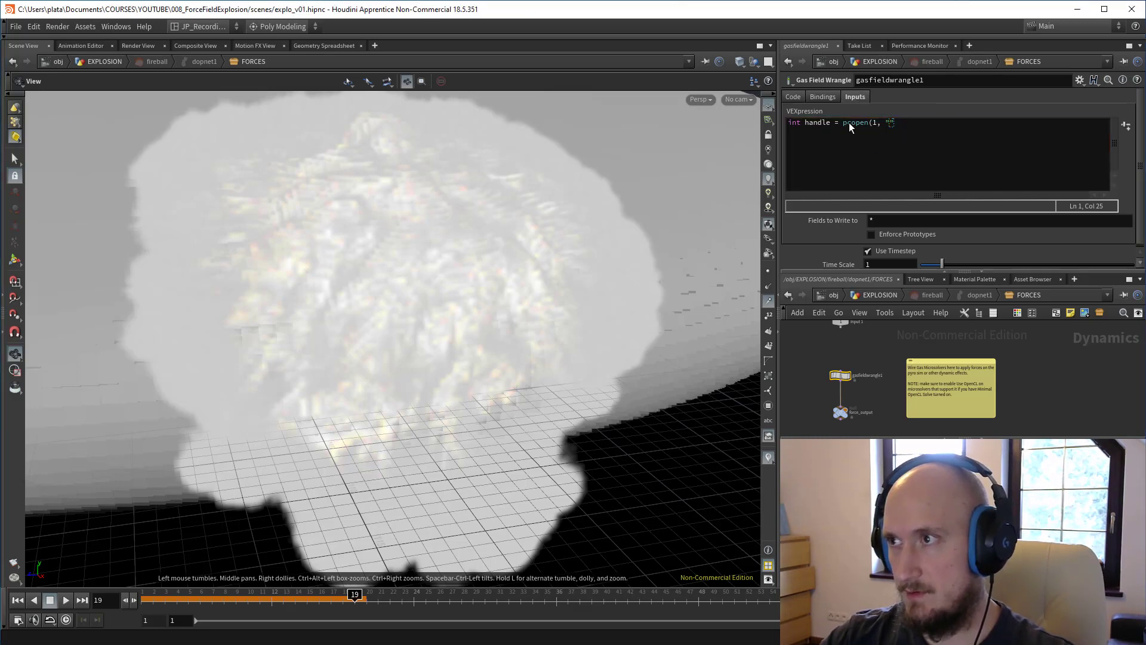
{"action": "left_click", "coordinate": [794, 96]}
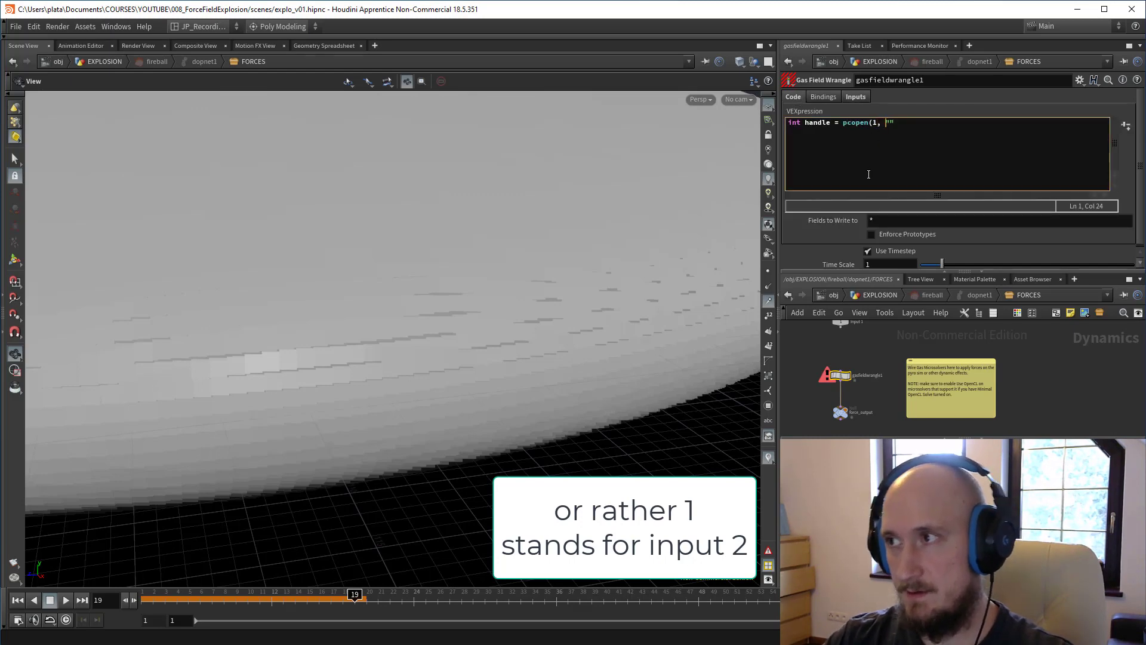
{"action": "type", "text": "P"}
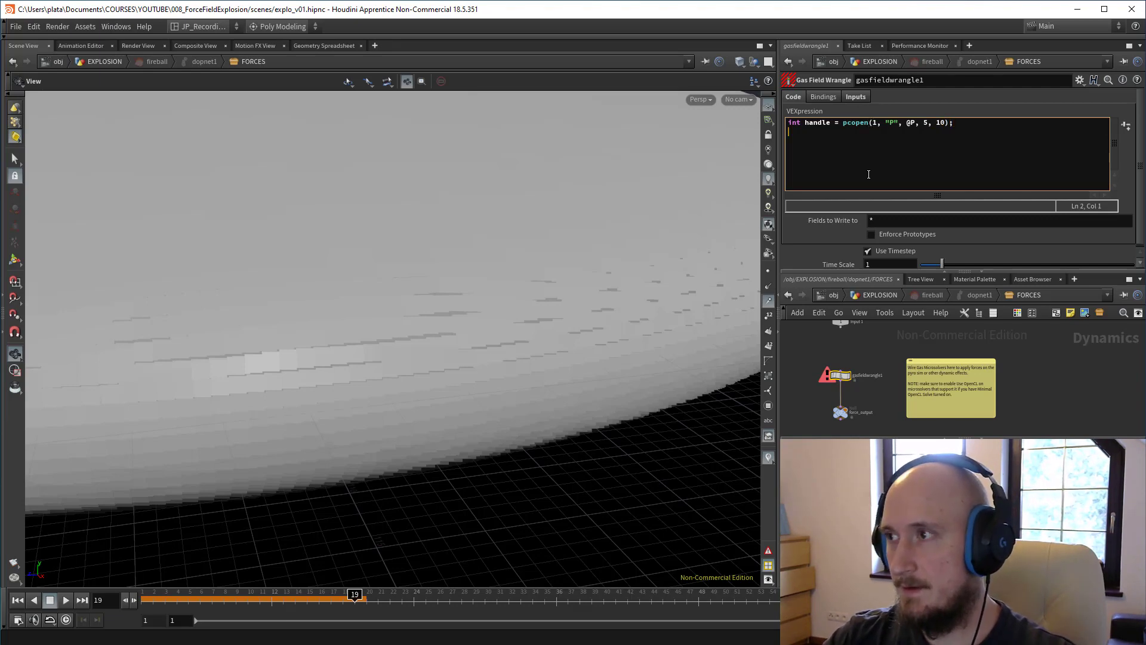
Step: Write vector stick = pcfilter(handle, "stick"); as the second line of the Gas Field Wrangle's code
{"action": "type", "text": "ct"}
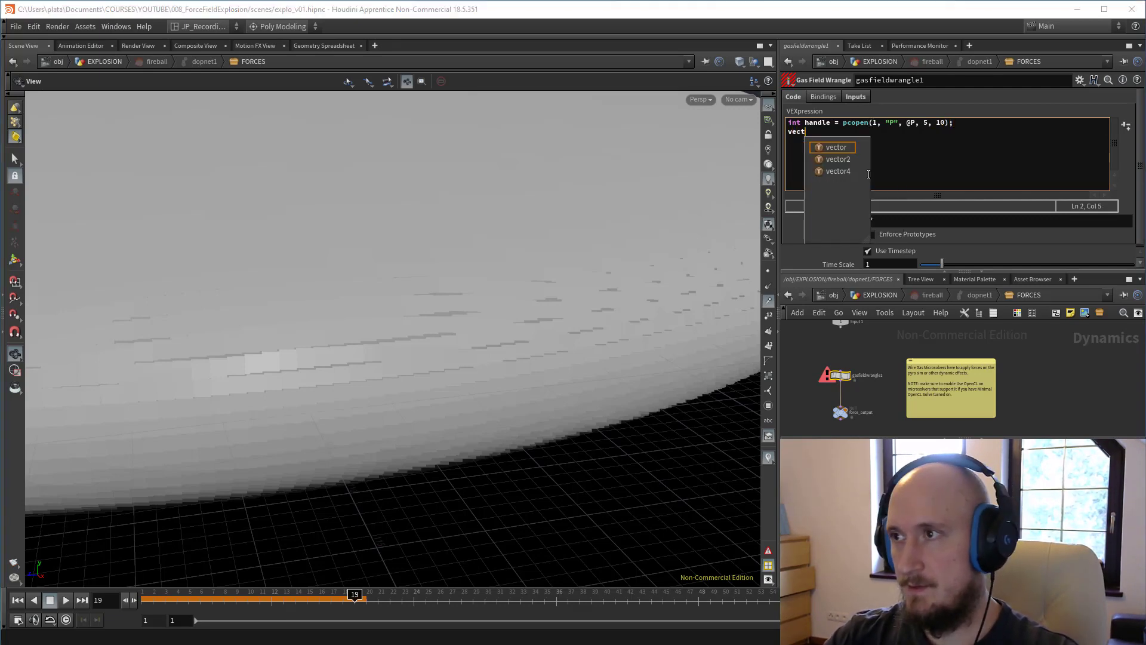
{"action": "type", "text": "or "}
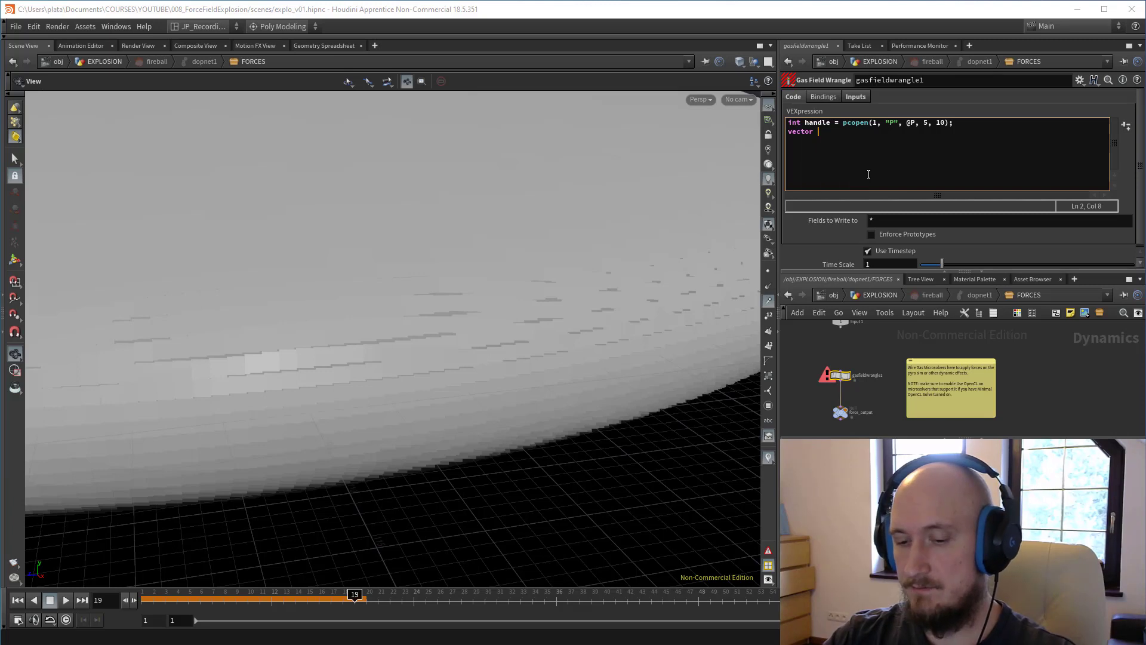
{"action": "type", "text": "v"}
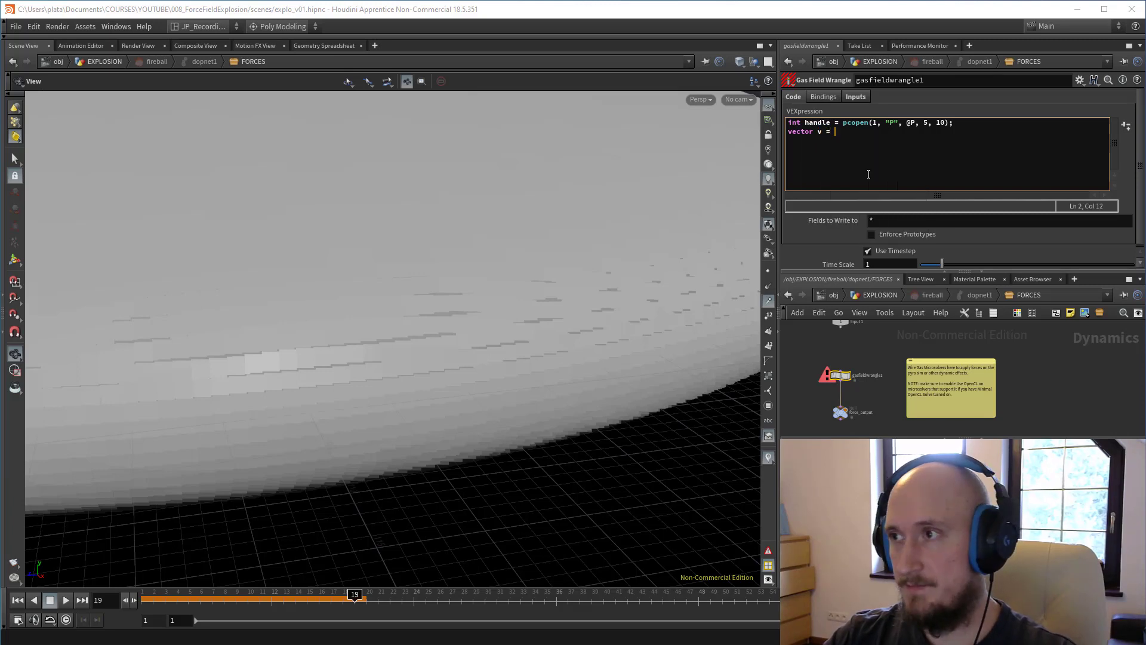
{"action": "key", "text": "BackSpace"}
{"action": "type", "text": "stock"}
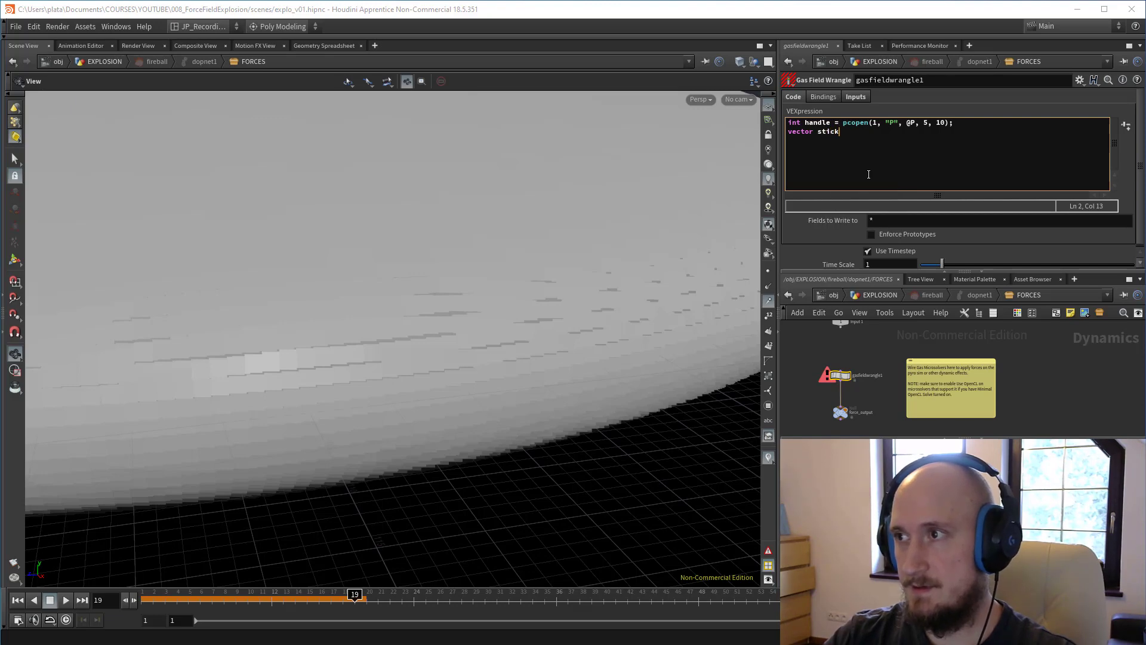
{"action": "type", "text": " = pcf"}
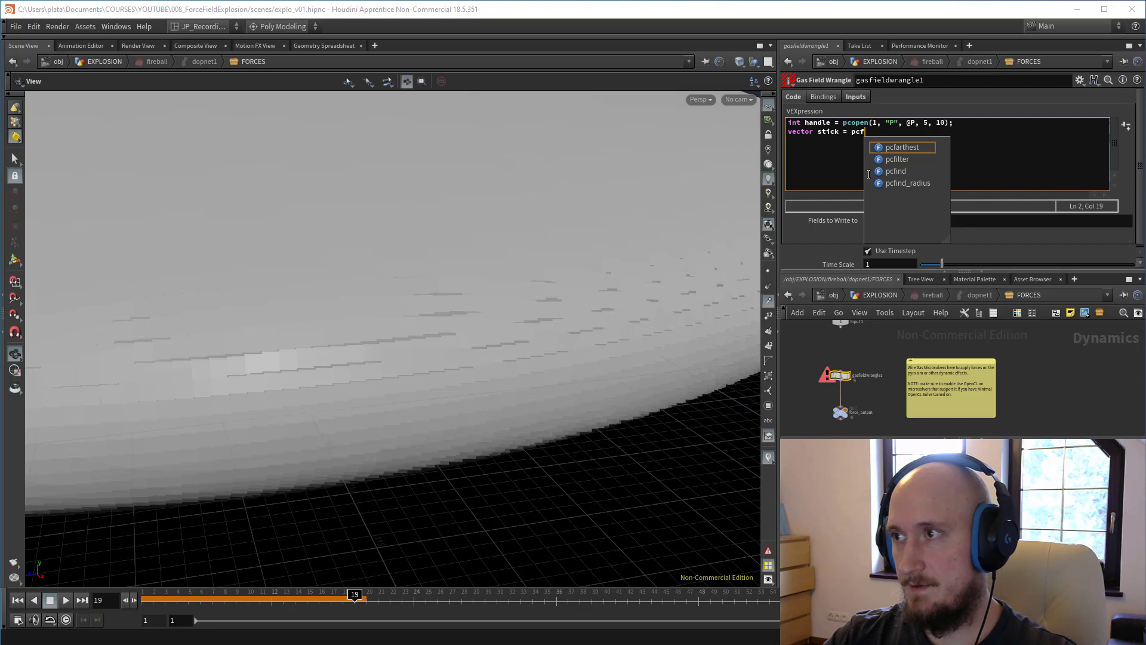
{"action": "key", "text": "Down"}
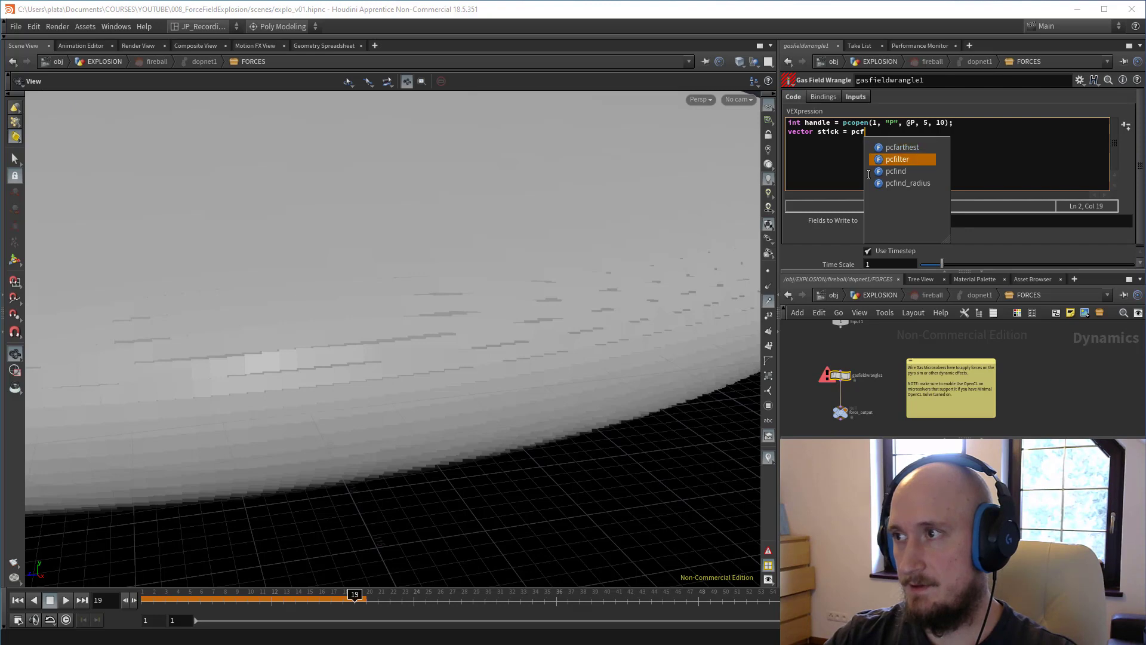
{"action": "key", "text": "Return"}
{"action": "type", "text": "("}
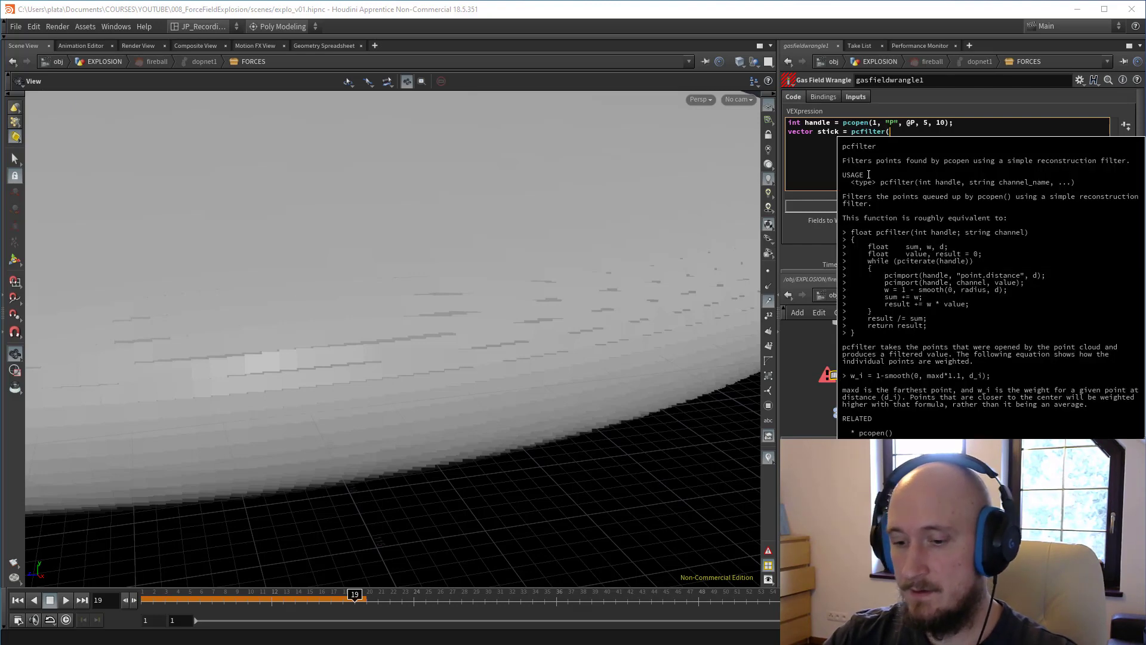
{"action": "type", "text": "handle,"}
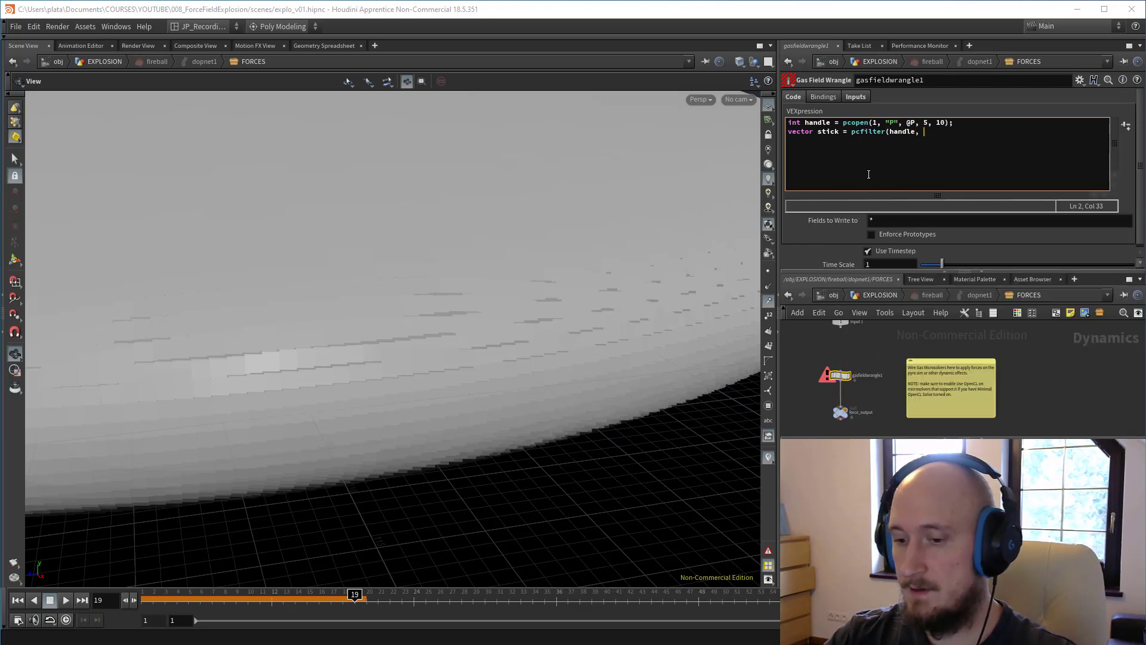
{"action": "type", "text": " \"st"}
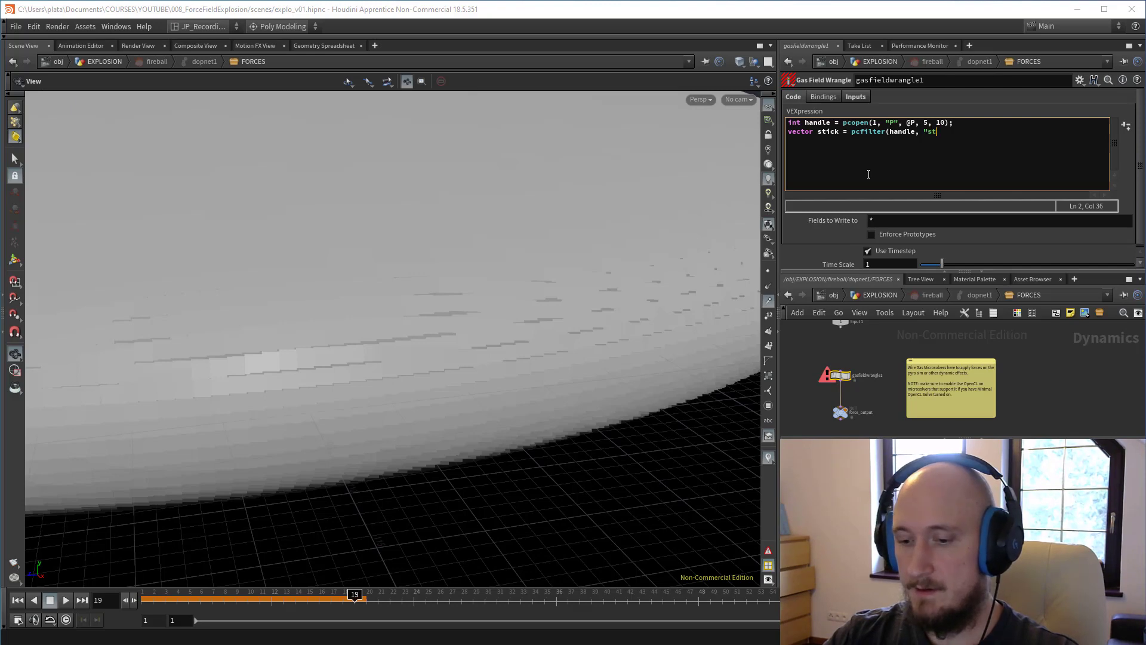
{"action": "type", "text": "ick"}
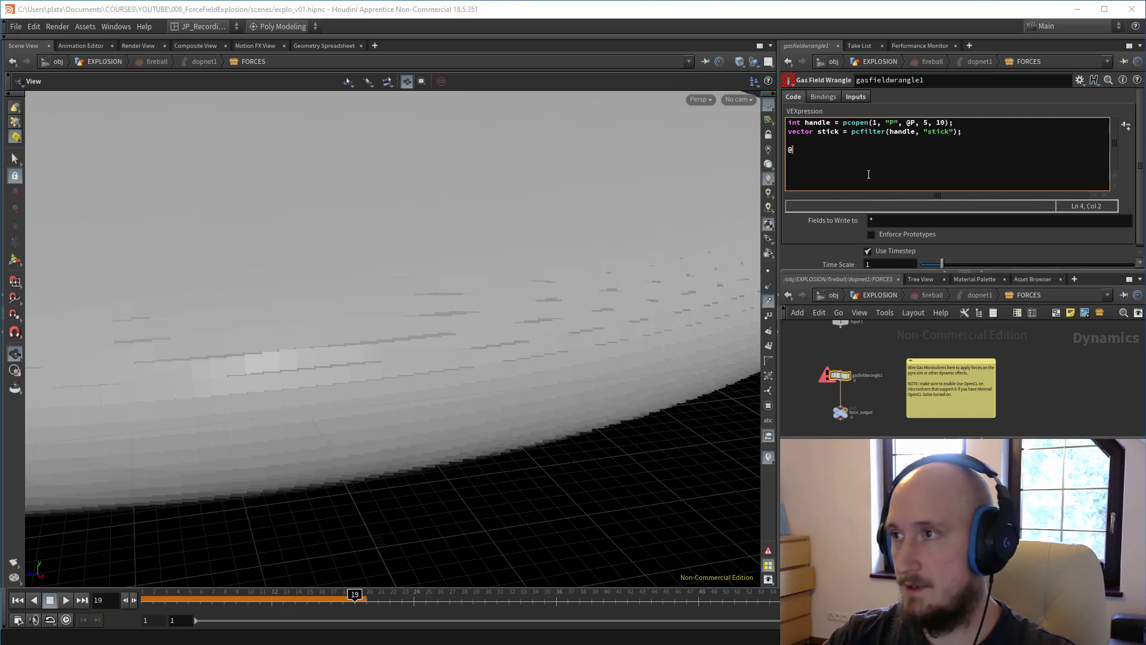
{"action": "type", "text": "vel +="}
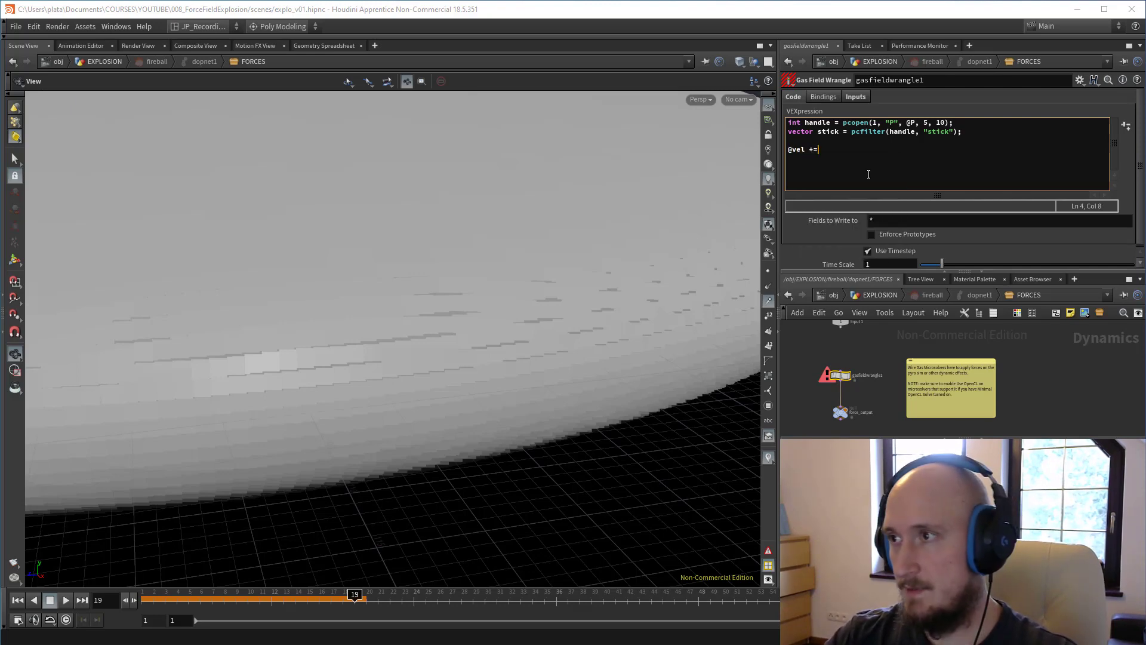
{"action": "type", "text": " stick;"}
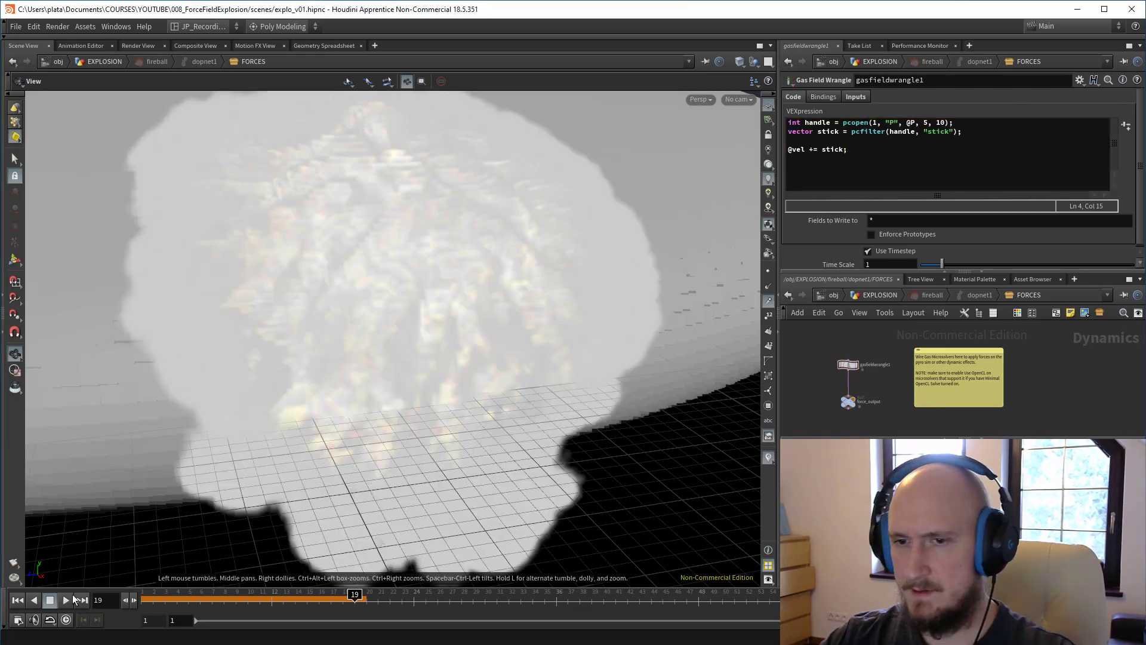
{"action": "left_click", "coordinate": [23, 600]}
{"action": "left_click", "coordinate": [71, 600]}
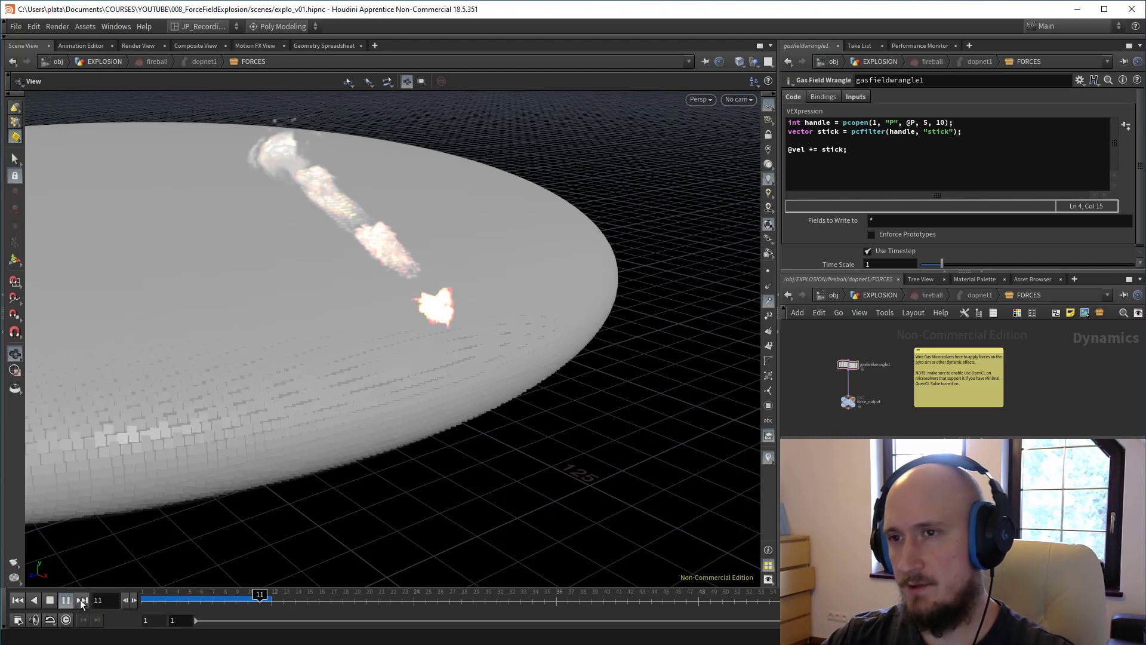
{"action": "left_click_drag", "start_coordinate": [145, 598], "coordinate": [223, 599]}
{"action": "left_click", "coordinate": [843, 160]}
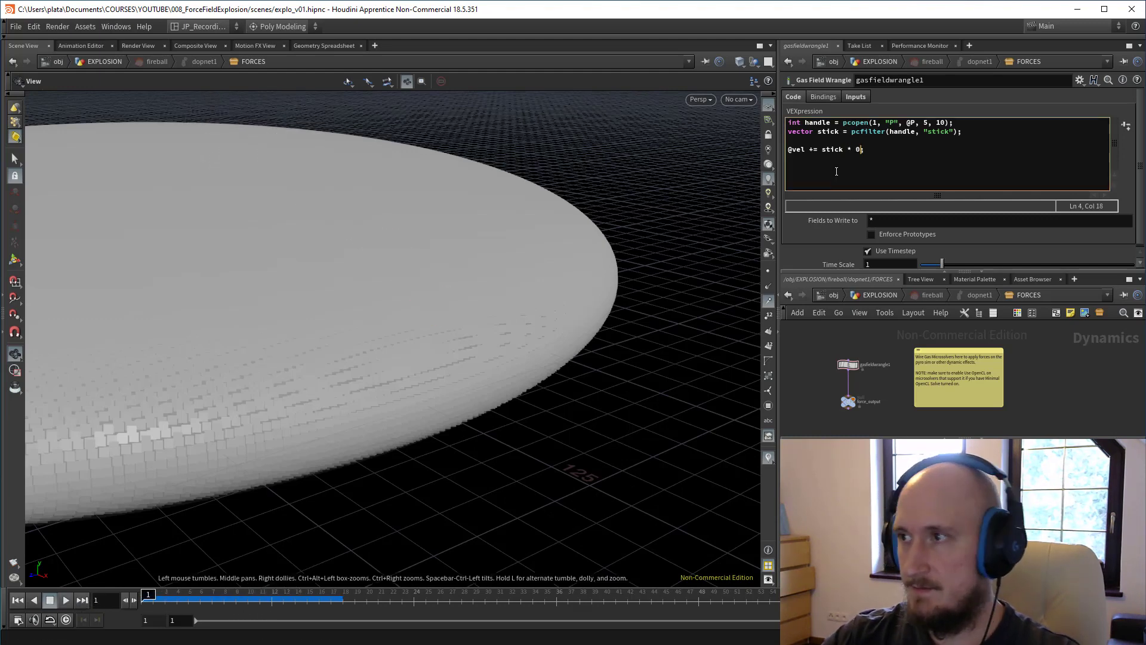
{"action": "type", "text": "* 0.02;"}
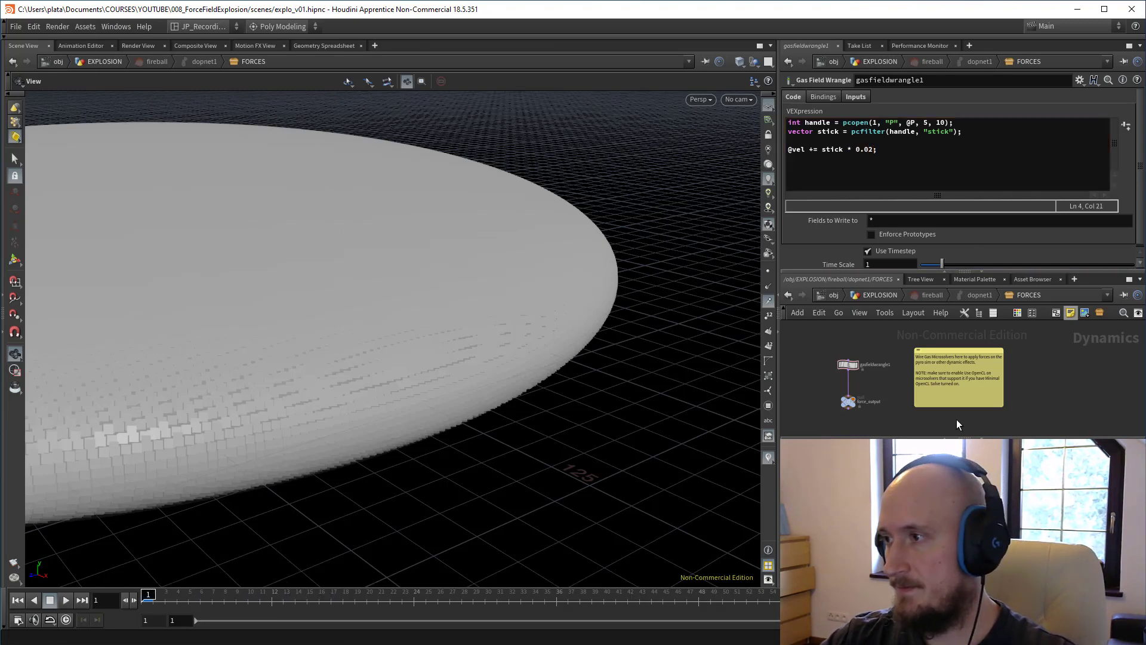
{"action": "left_click", "coordinate": [61, 600]}
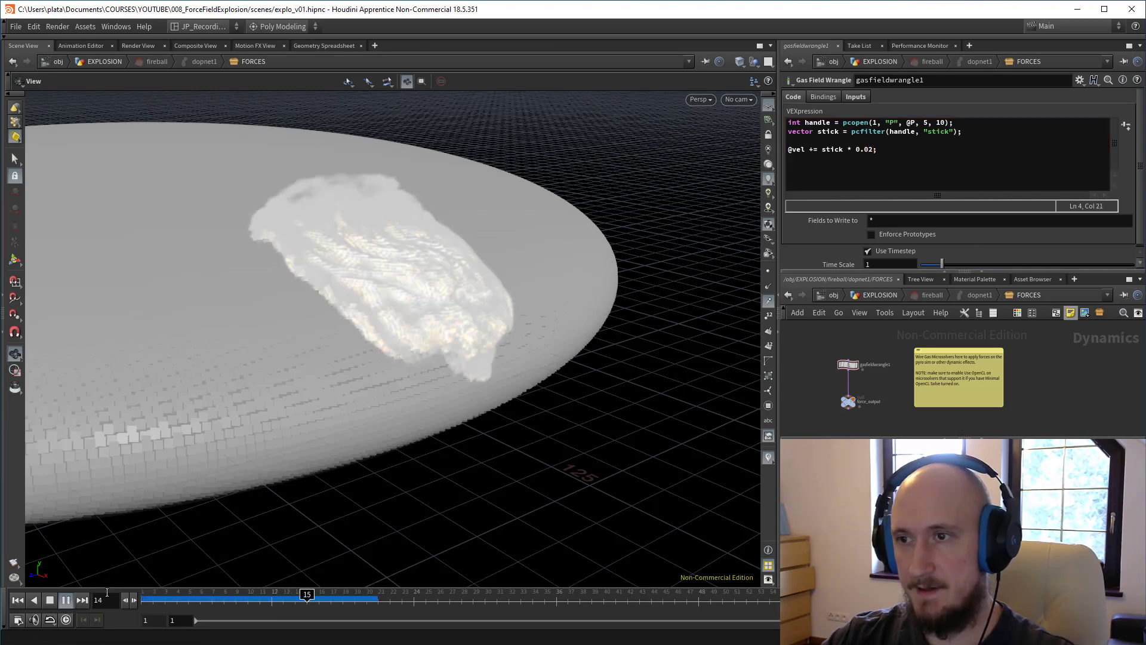
{"action": "left_click", "coordinate": [65, 600]}
{"action": "left_click", "coordinate": [201, 599]}
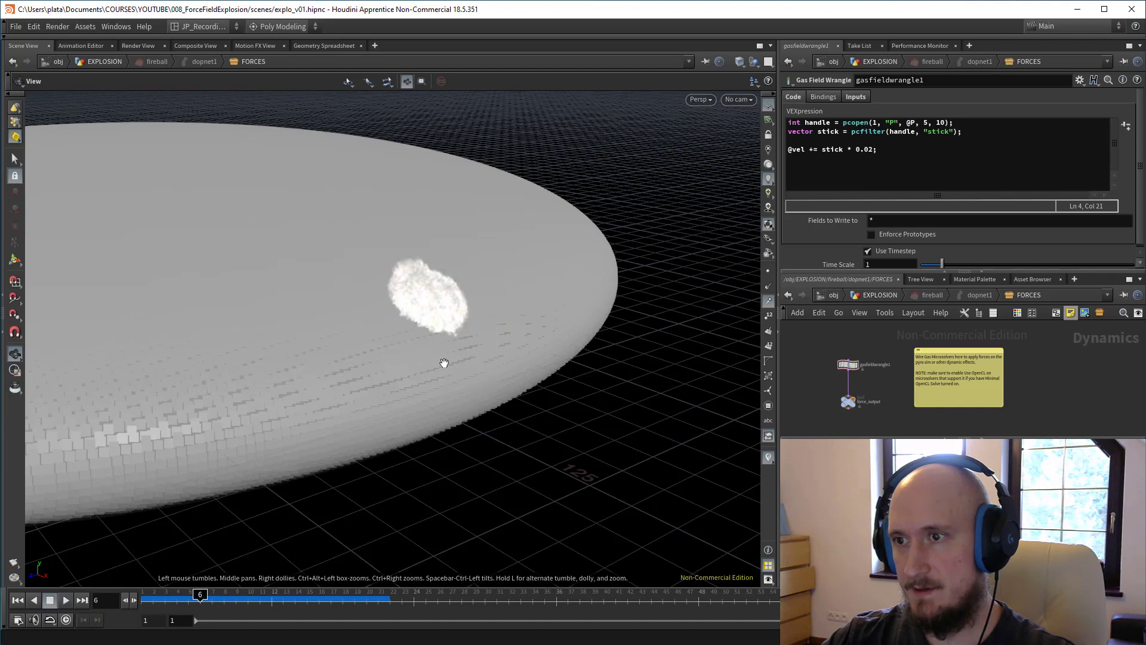
Step: Examine from lower and side angles how the fireball follows the force field's surface, and replay the simulation
{"action": "mouse_move", "coordinate": [443, 361]}
{"action": "left_mouse_down"}
{"action": "mouse_move", "coordinate": [453, 348]}
{"action": "mouse_move", "coordinate": [463, 357]}
{"action": "left_mouse_up"}
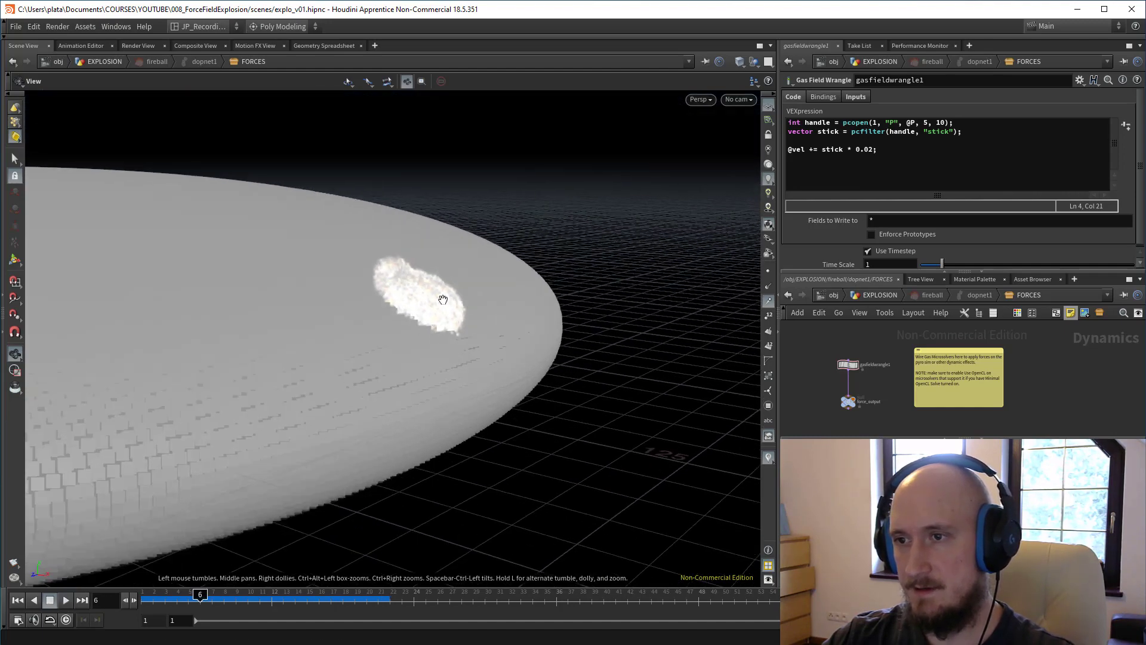
{"action": "left_click_drag", "start_coordinate": [443, 299], "coordinate": [504, 407]}
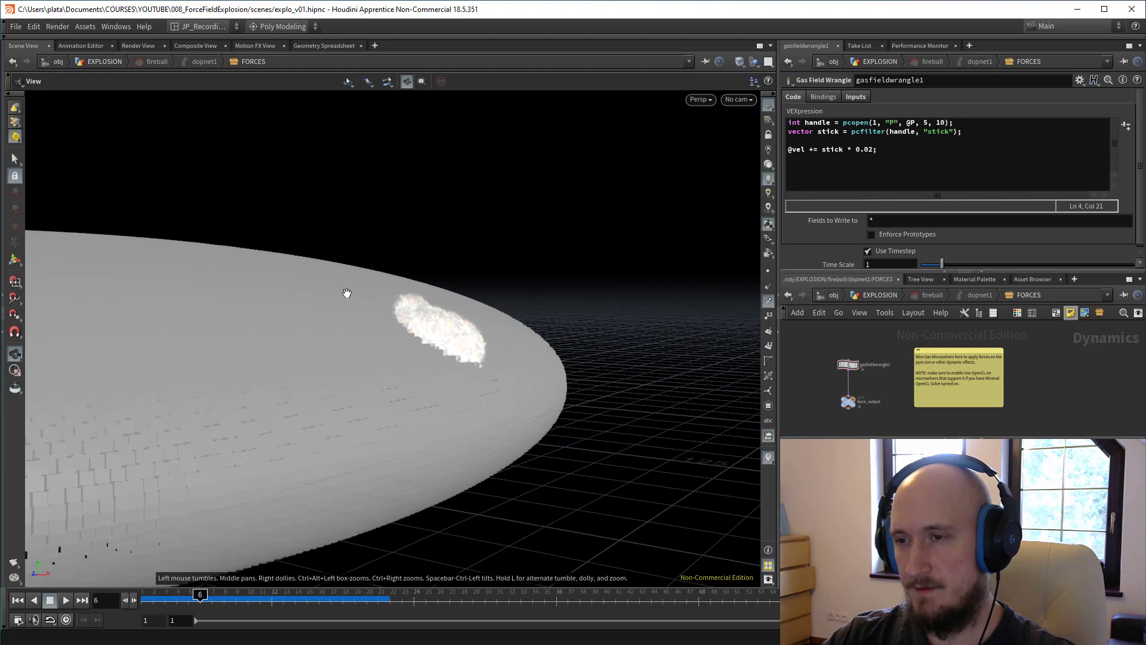
{"action": "left_click_drag", "start_coordinate": [347, 293], "coordinate": [440, 323]}
{"action": "middle_click_drag", "start_coordinate": [440, 322], "coordinate": [475, 263]}
{"action": "key", "text": "Up"}
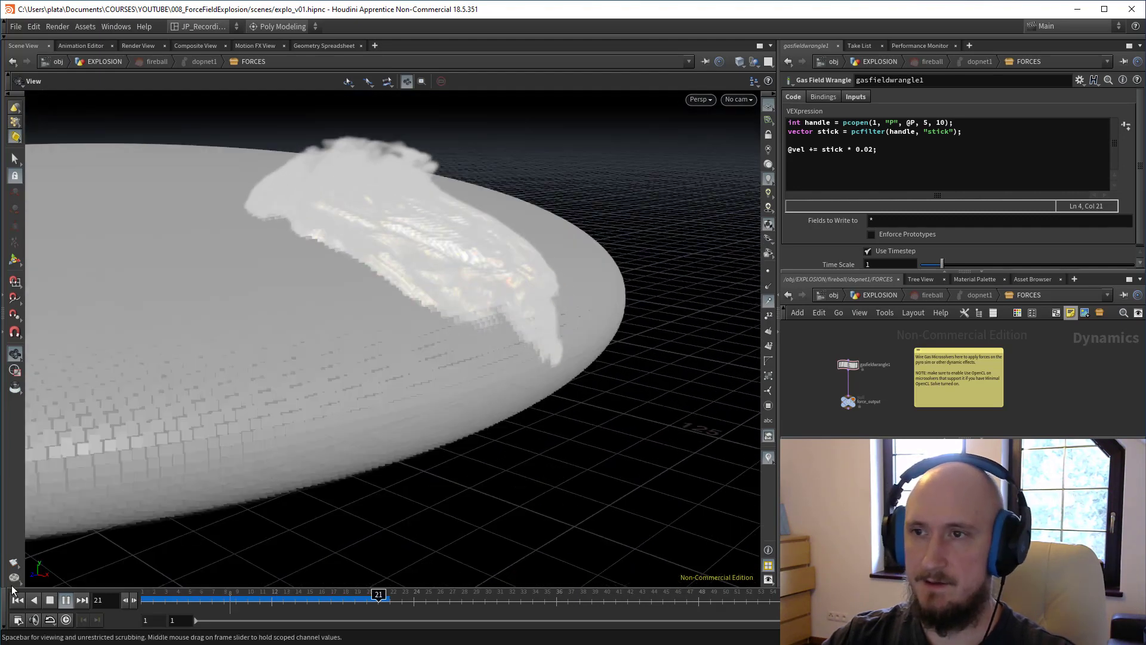
{"action": "left_click", "coordinate": [50, 600]}
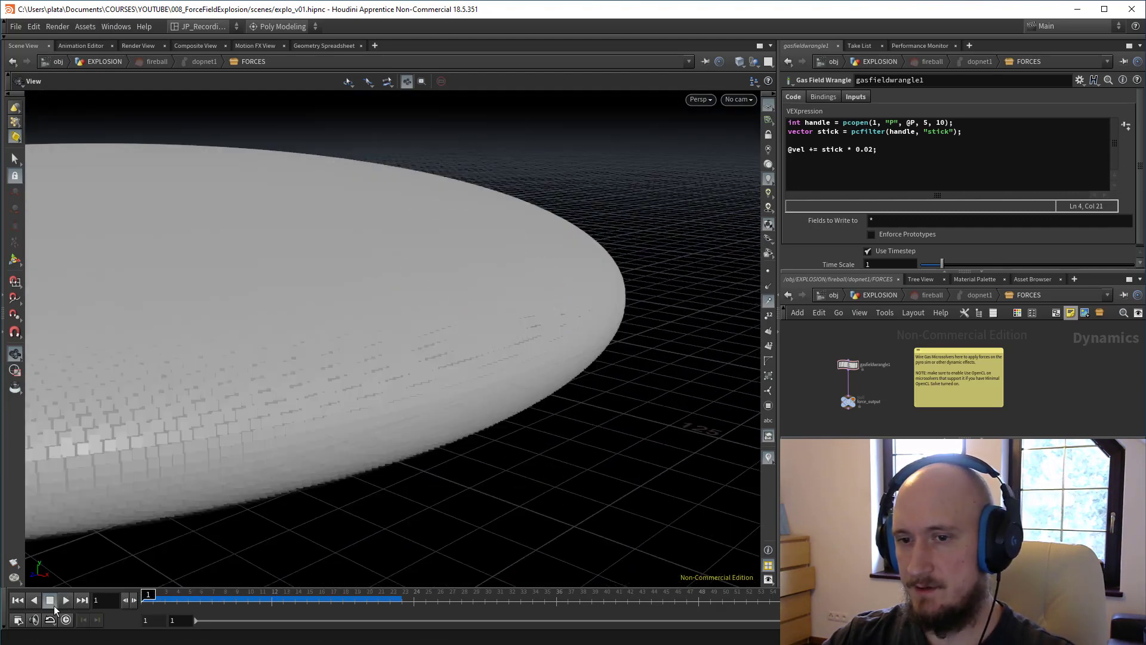
{"action": "left_click", "coordinate": [65, 601]}
{"action": "left_click", "coordinate": [51, 601]}
Step: In the EXPLOSION network, re-pick the source point of blast1 nearer the force field's rim, setting its group to 2894
{"action": "middle_click_drag", "start_coordinate": [867, 401], "coordinate": [864, 474]}
{"action": "key", "text": "3"}
{"action": "left_click", "coordinate": [881, 362]}
{"action": "left_click", "coordinate": [890, 361]}
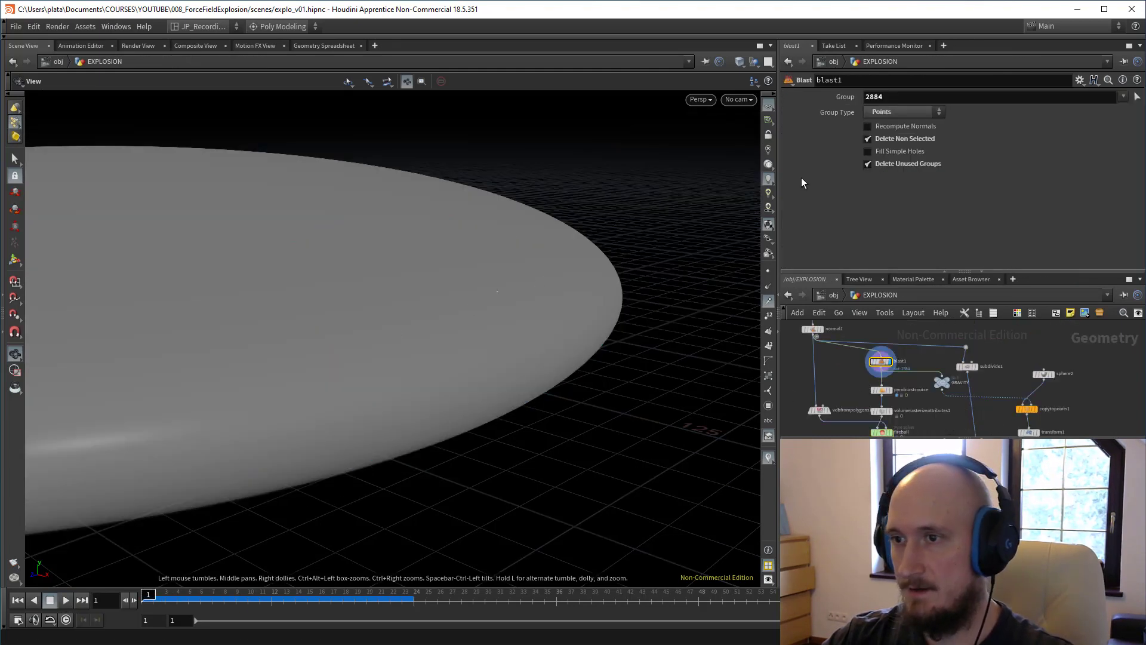
{"action": "left_click", "coordinate": [1135, 99]}
{"action": "left_click_drag", "start_coordinate": [534, 299], "coordinate": [455, 332], "text": "alt"}
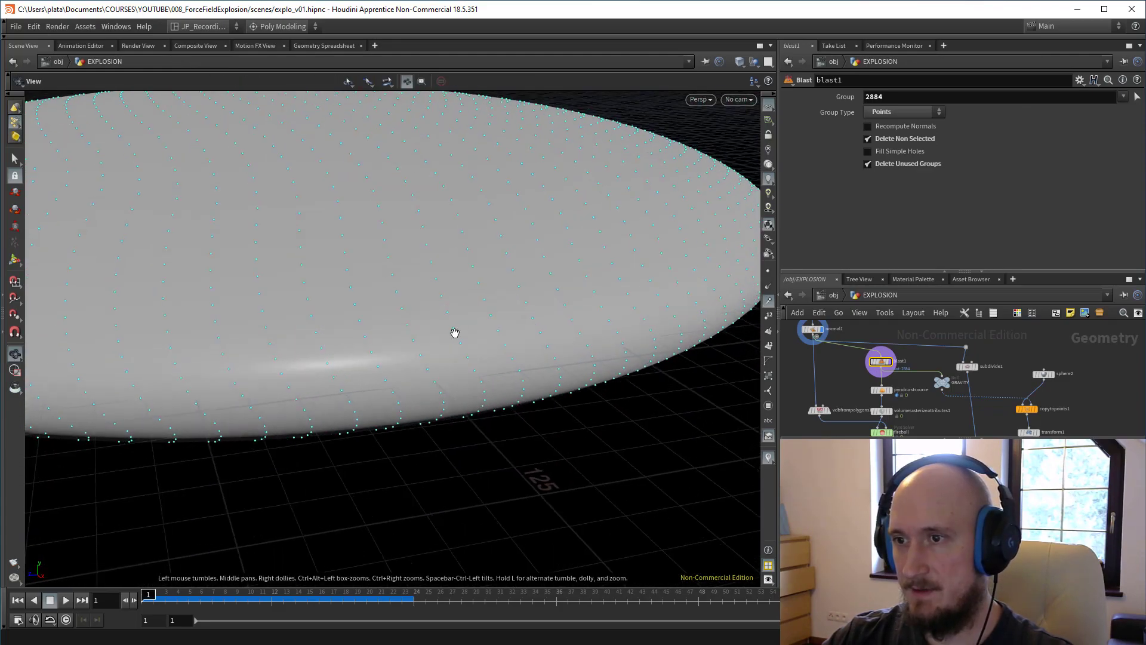
{"action": "left_click", "coordinate": [461, 344]}
{"action": "key", "text": "Return"}
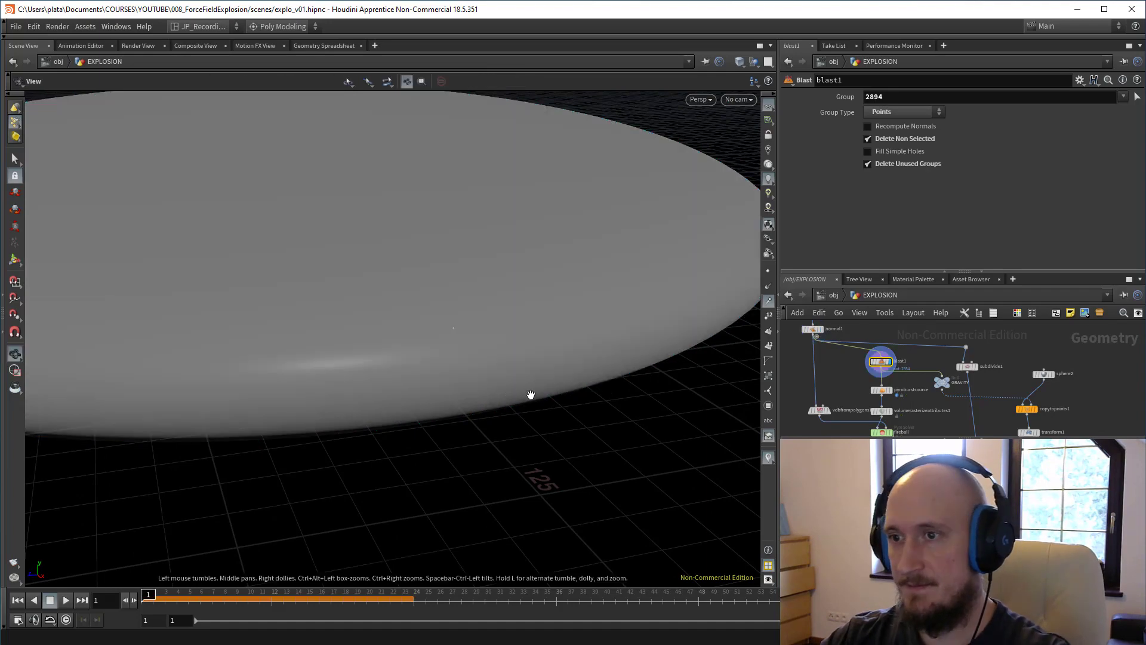
Step: Replay the simulation with the new source point and examine how the explosion wraps around the rim at several frames
{"action": "middle_click_drag", "start_coordinate": [931, 412], "coordinate": [931, 345]}
{"action": "left_click", "coordinate": [70, 596]}
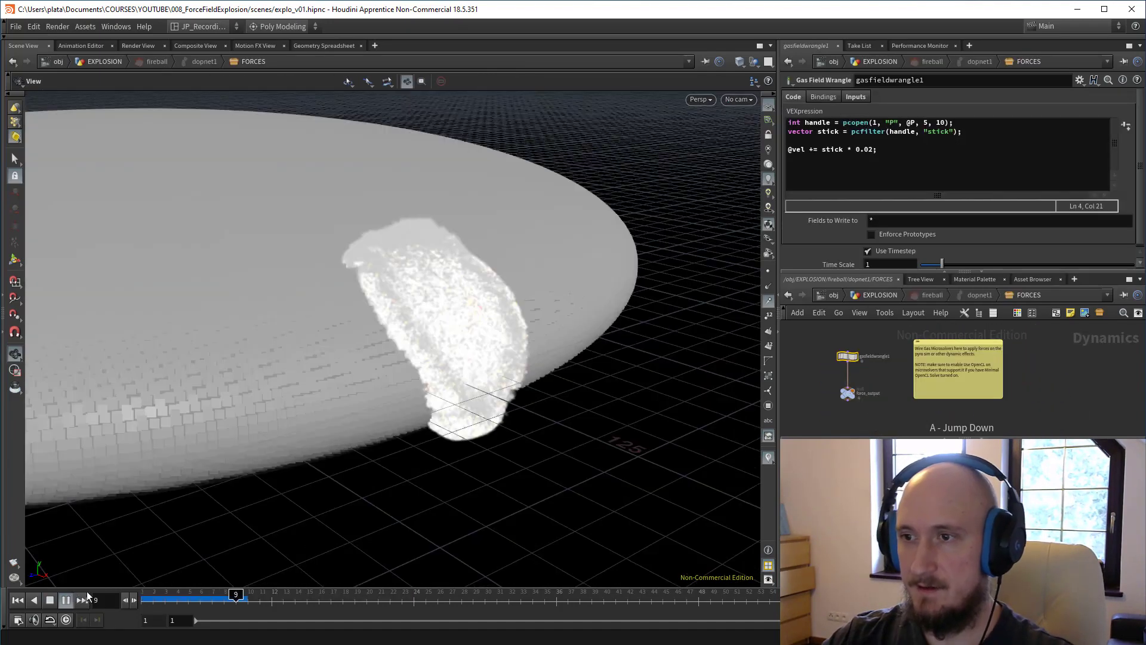
{"action": "left_click_drag", "start_coordinate": [428, 315], "coordinate": [504, 526], "text": "alt"}
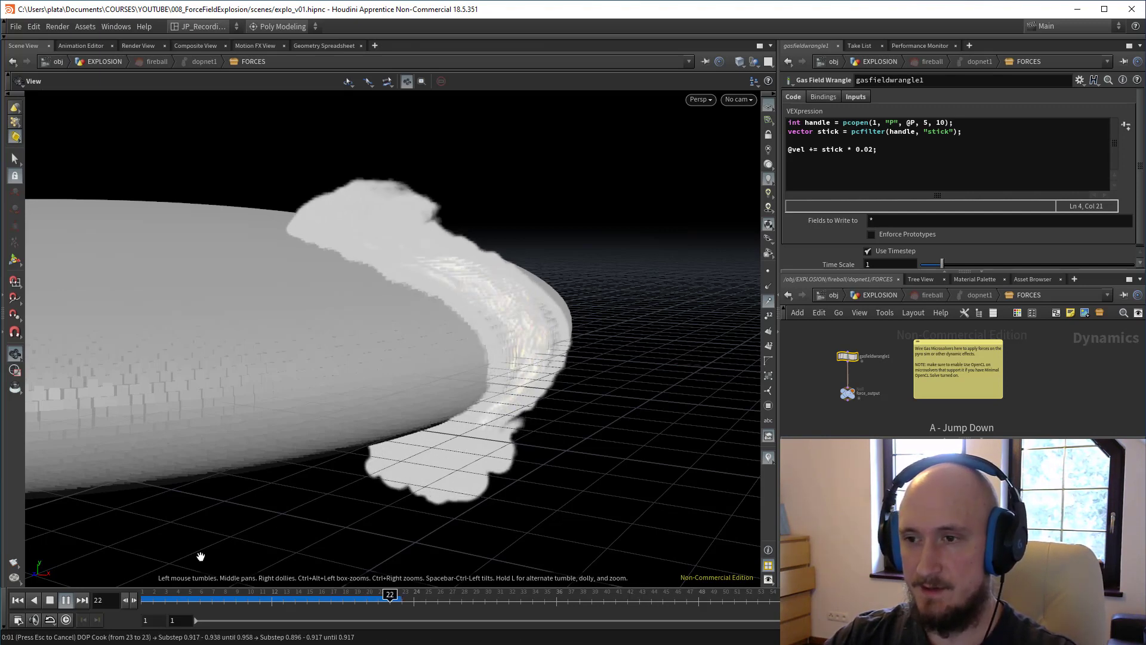
{"action": "left_click", "coordinate": [50, 601]}
{"action": "left_click_drag", "start_coordinate": [525, 319], "coordinate": [473, 325]}
{"action": "right_click", "coordinate": [533, 308]}
{"action": "left_click_drag", "start_coordinate": [269, 596], "coordinate": [146, 597]}
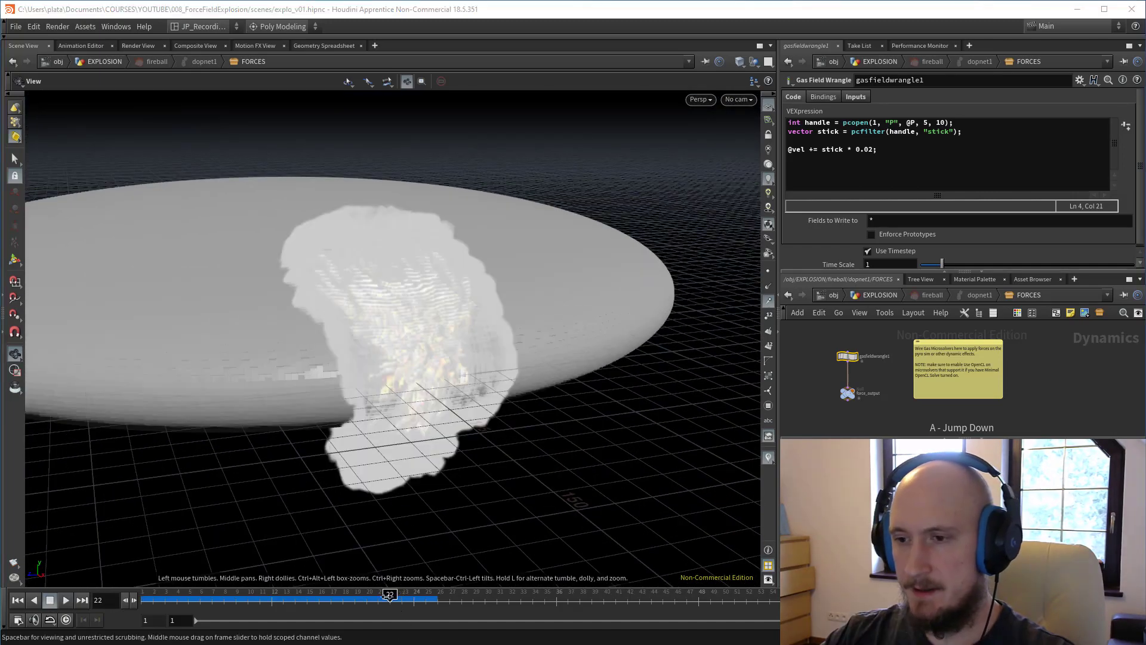
{"action": "left_click_drag", "start_coordinate": [389, 595], "coordinate": [330, 597]}
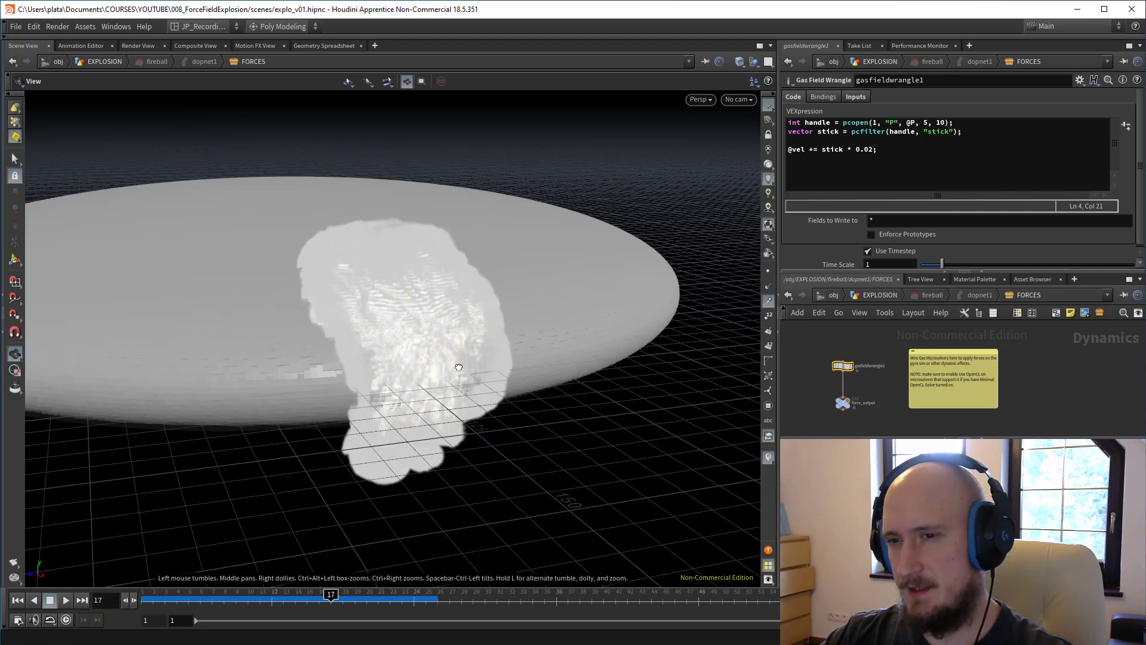
{"action": "left_click_drag", "start_coordinate": [458, 367], "coordinate": [259, 519]}
{"action": "mouse_move", "coordinate": [299, 597]}
{"action": "left_mouse_down"}
{"action": "mouse_move", "coordinate": [248, 597]}
{"action": "mouse_move", "coordinate": [295, 597]}
{"action": "left_mouse_up"}
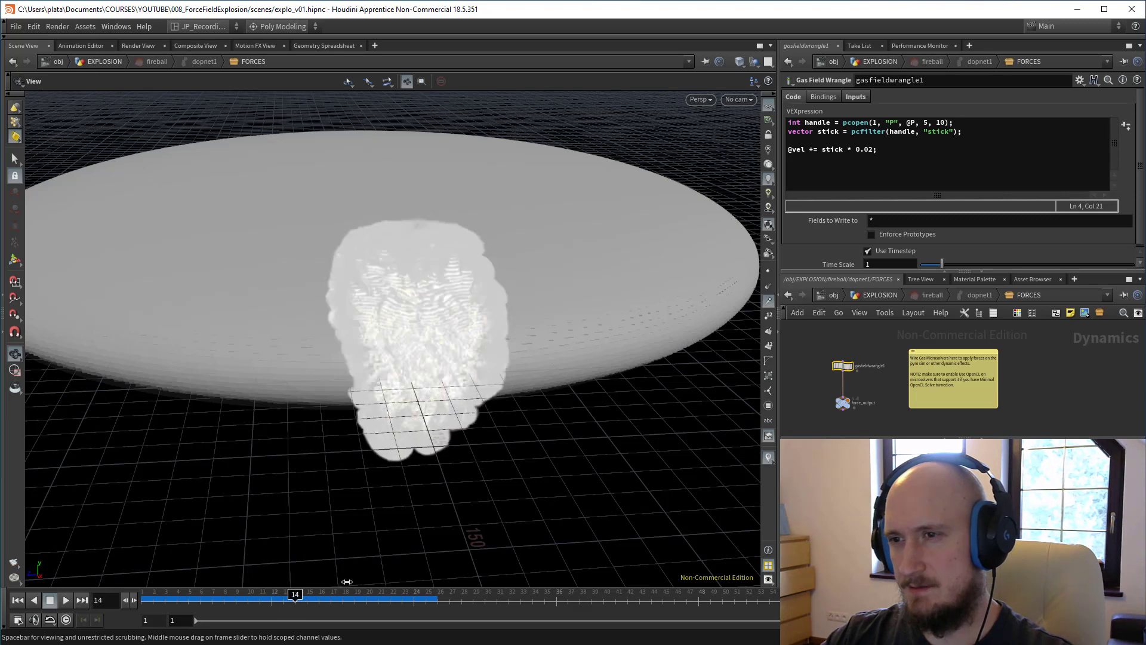
Step: Return to the EXPLOSION network and display the collision patch output of the blast2 node
{"action": "key", "text": "d"}
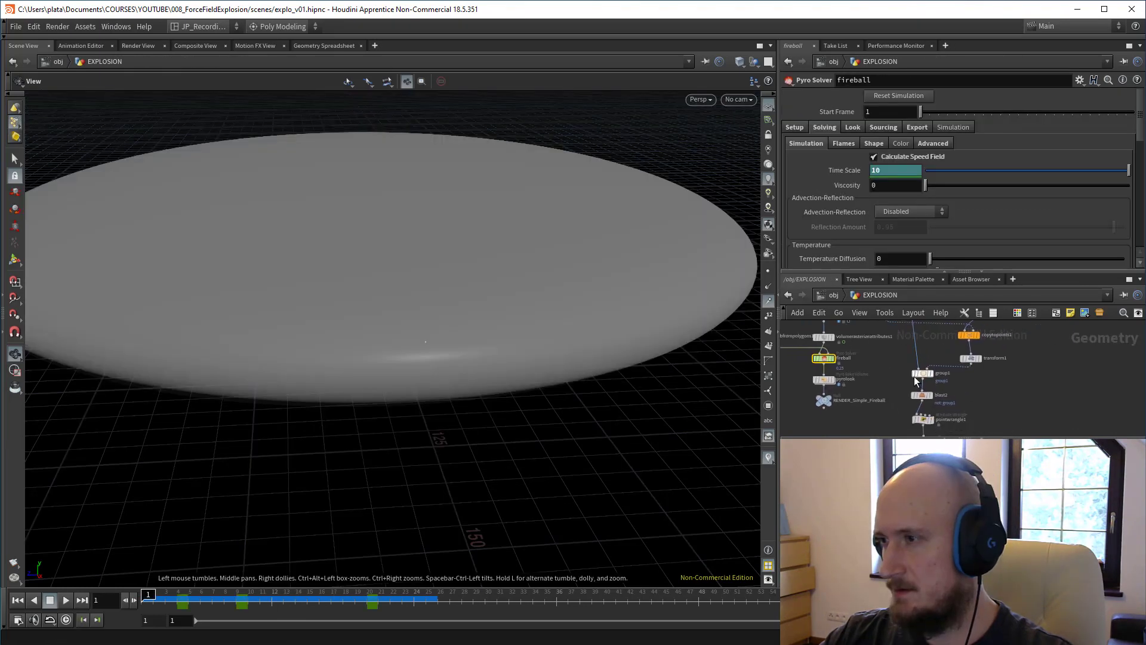
{"action": "left_click", "coordinate": [916, 375]}
{"action": "left_click", "coordinate": [916, 397]}
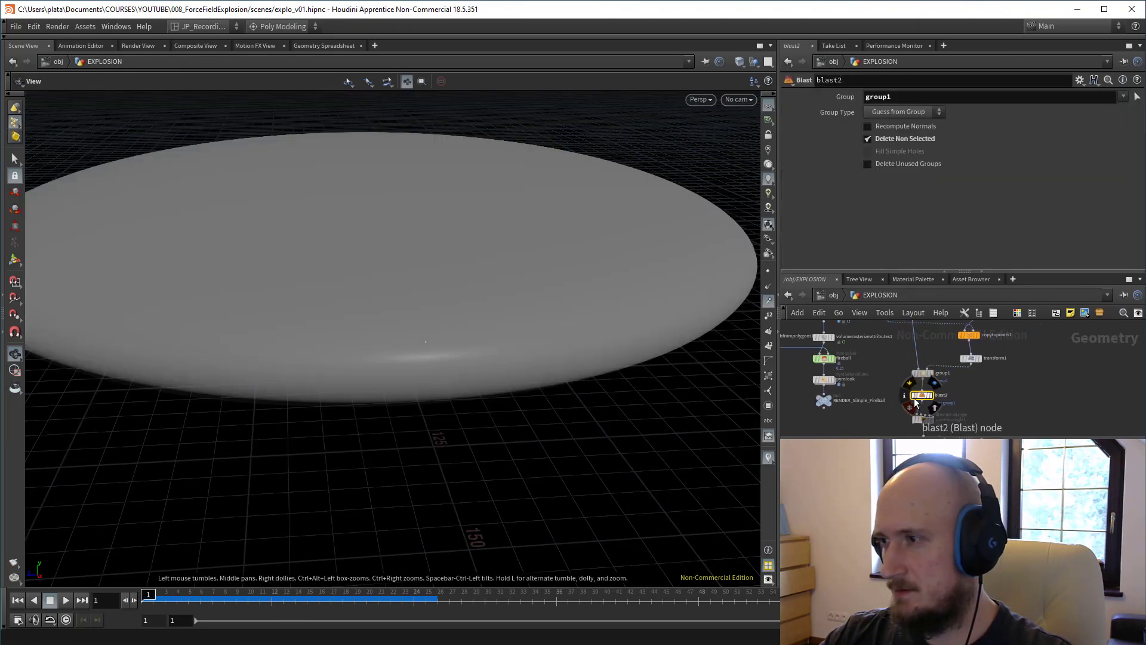
{"action": "left_click", "coordinate": [931, 395]}
{"action": "left_click_drag", "start_coordinate": [402, 266], "coordinate": [477, 259]}
{"action": "middle_click_drag", "start_coordinate": [997, 324], "coordinate": [935, 390]}
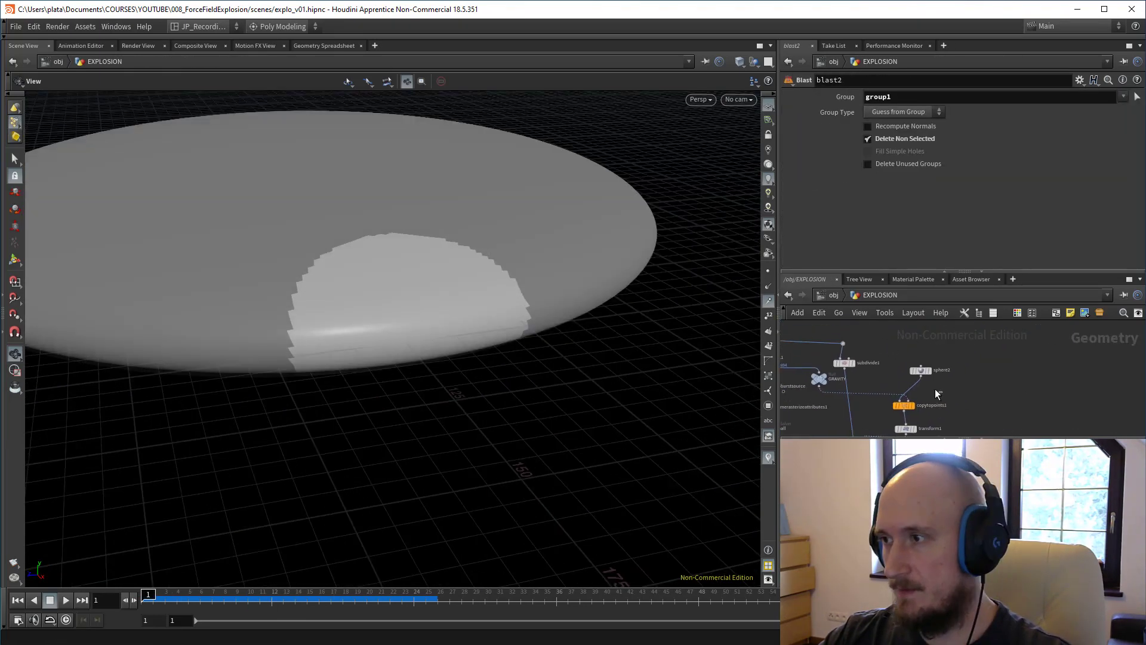
Step: Increase the Uniform Scale of sphere2 to enlarge the force patch on the force field
{"action": "left_click", "coordinate": [923, 371]}
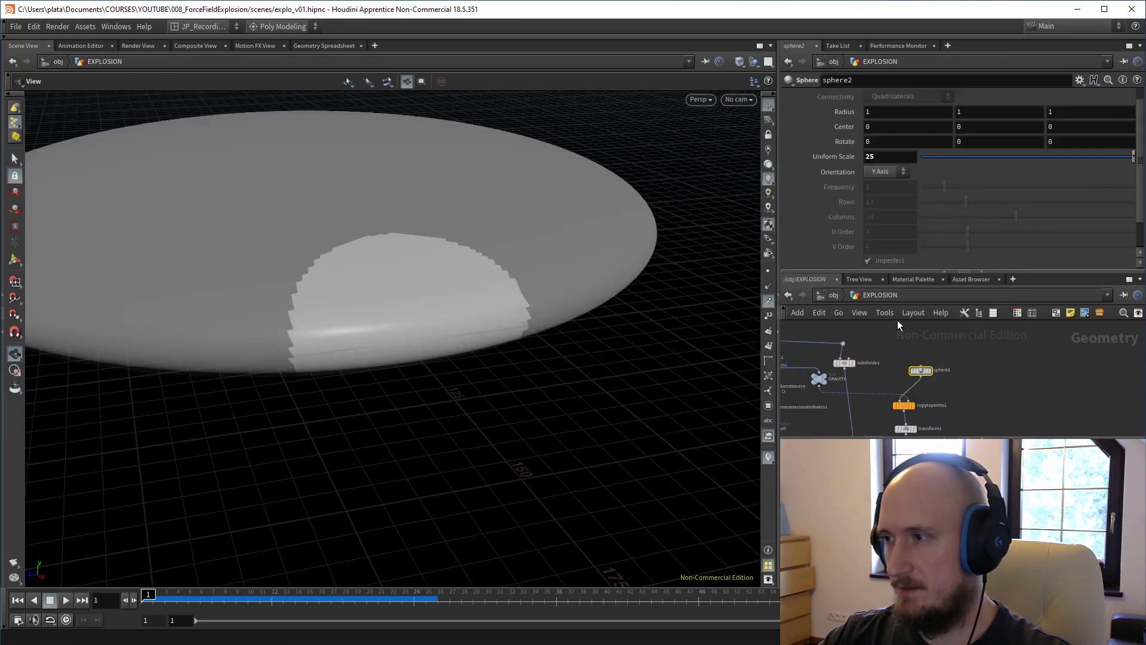
{"action": "left_click", "coordinate": [898, 159]}
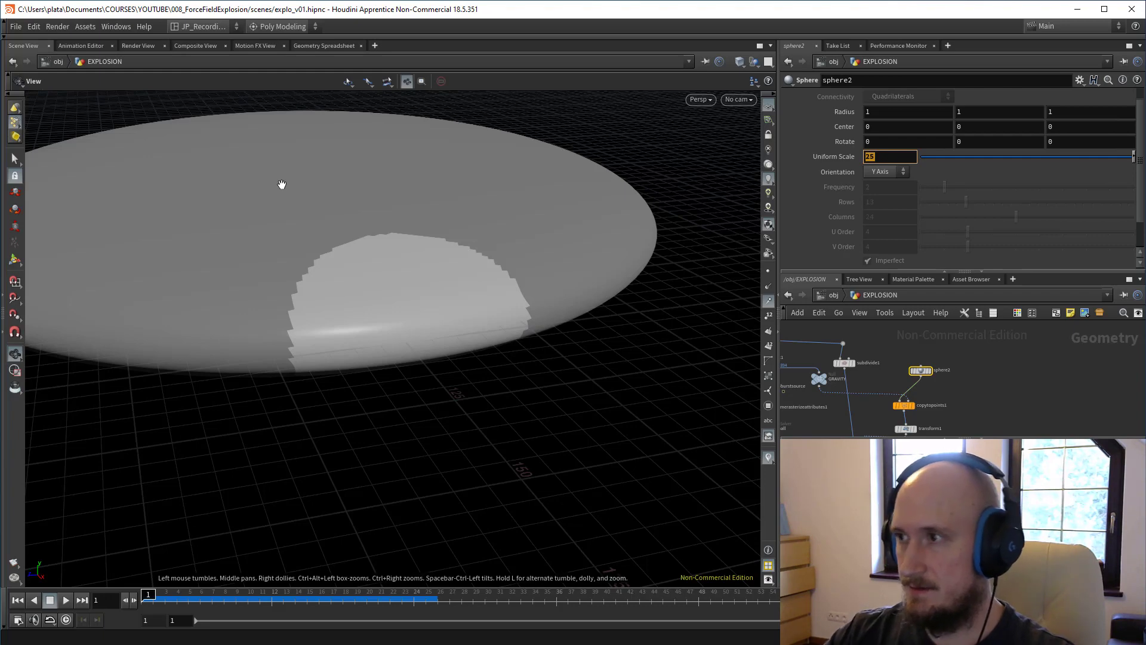
{"action": "key", "text": "Return"}
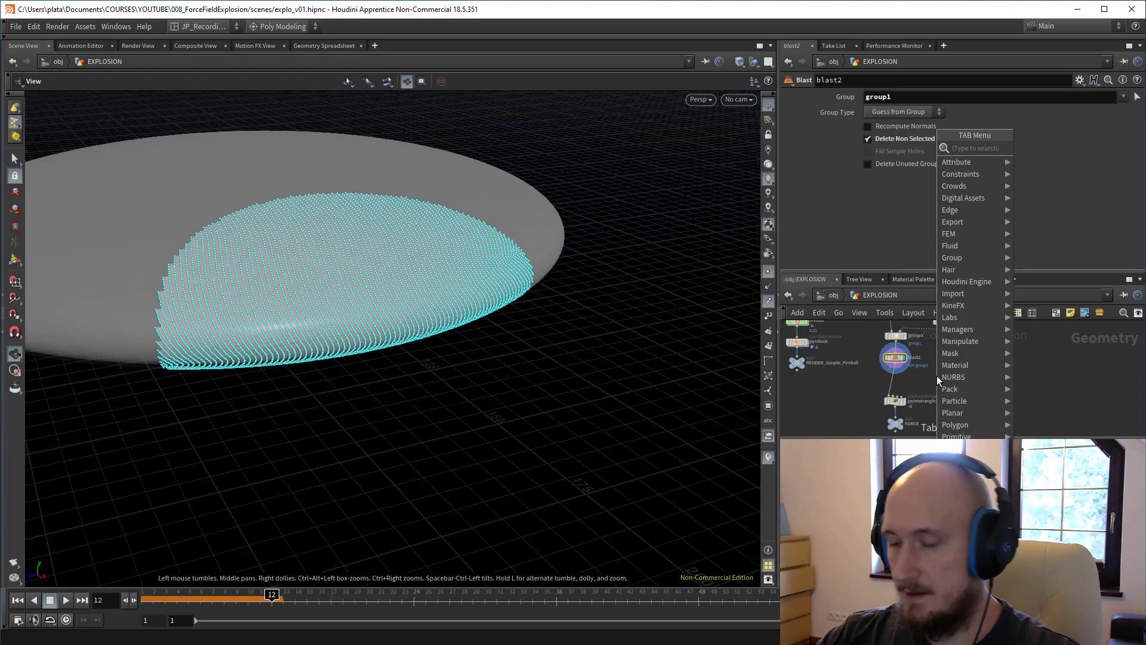
Step: Add an Attribute Paint node between blast2 and pointwrangle1
{"action": "key", "text": "Tab"}
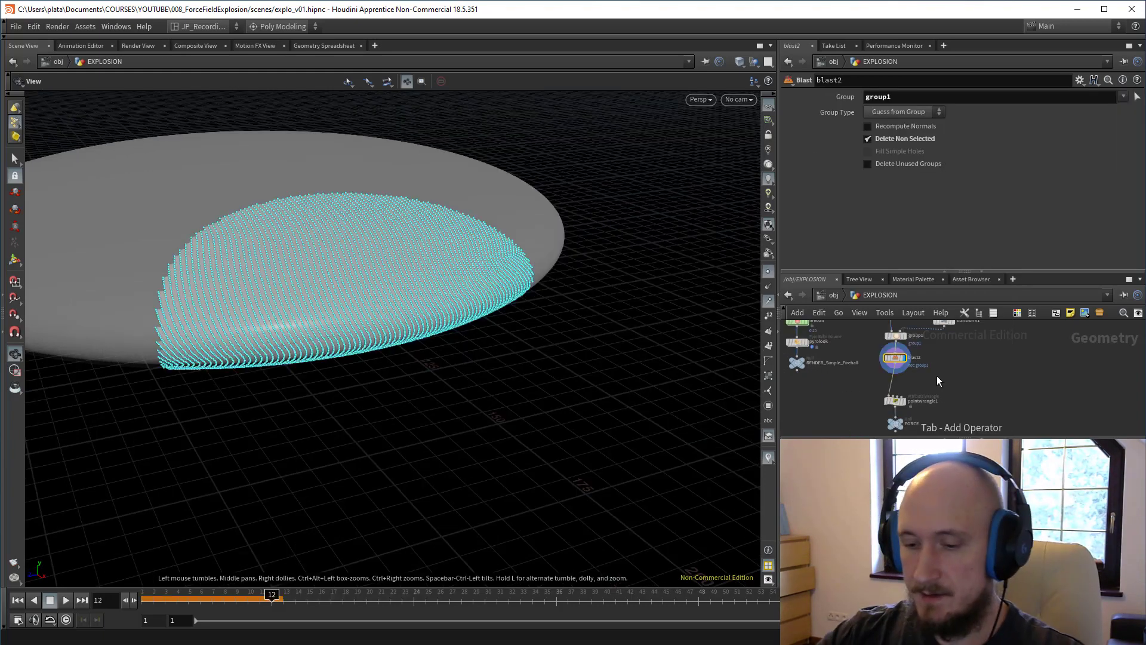
{"action": "type", "text": "paint"}
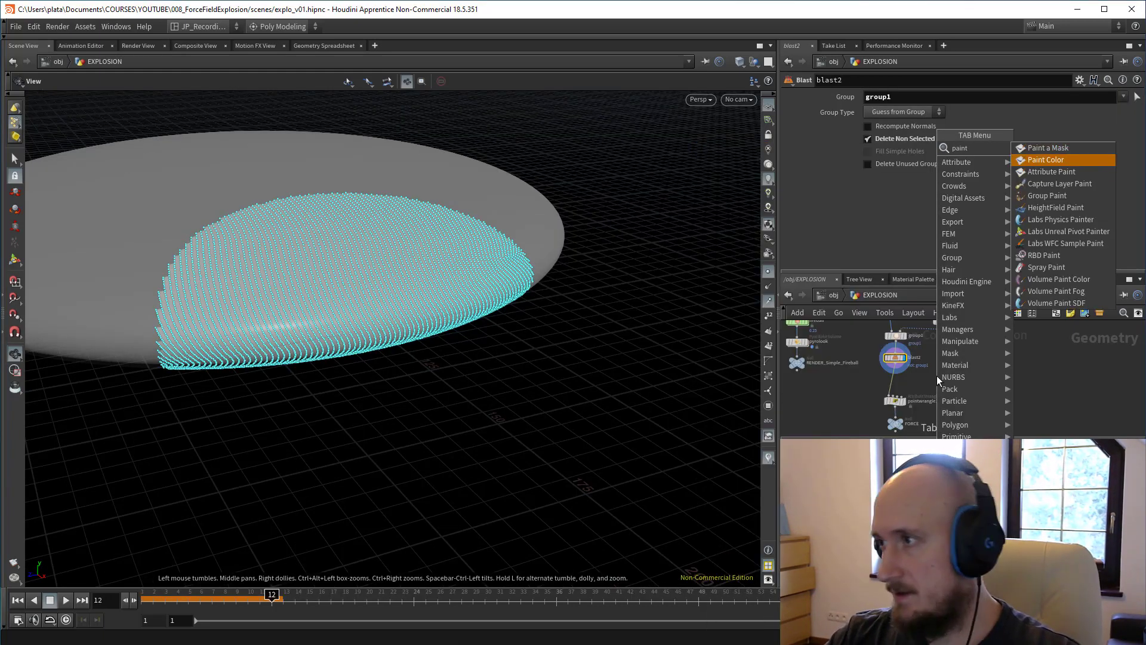
{"action": "key", "text": "Down"}
{"action": "key", "text": "Down"}
{"action": "key", "text": "Down"}
{"action": "key", "text": "Up"}
{"action": "key", "text": "Up"}
{"action": "key", "text": "Up"}
{"action": "key", "text": "Return"}
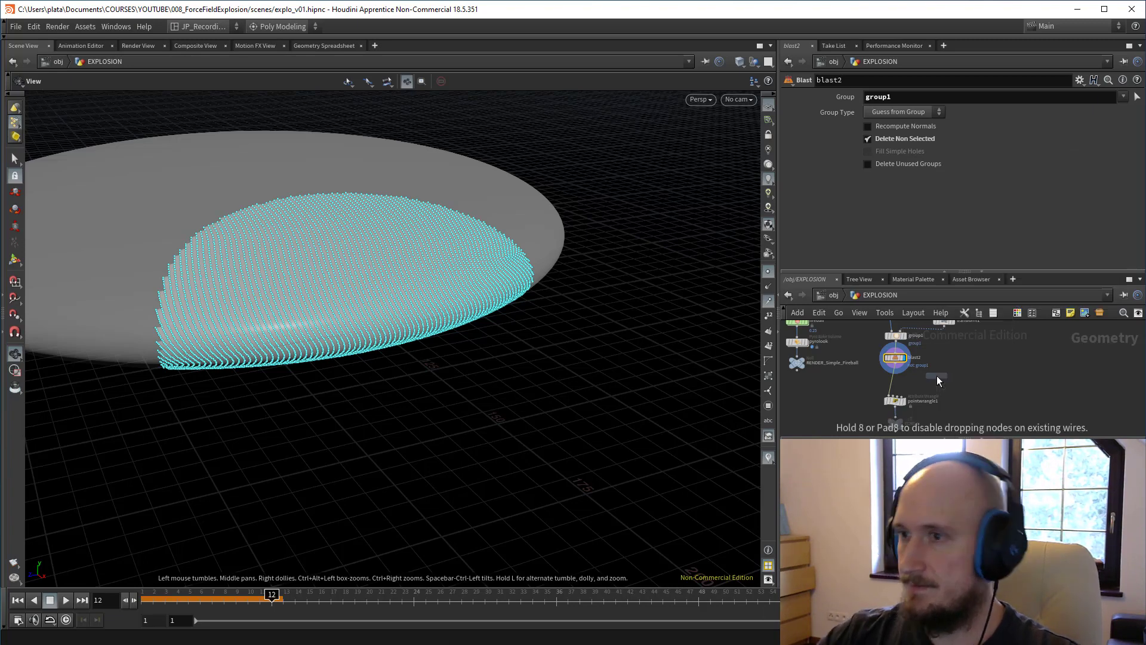
{"action": "left_click", "coordinate": [862, 355]}
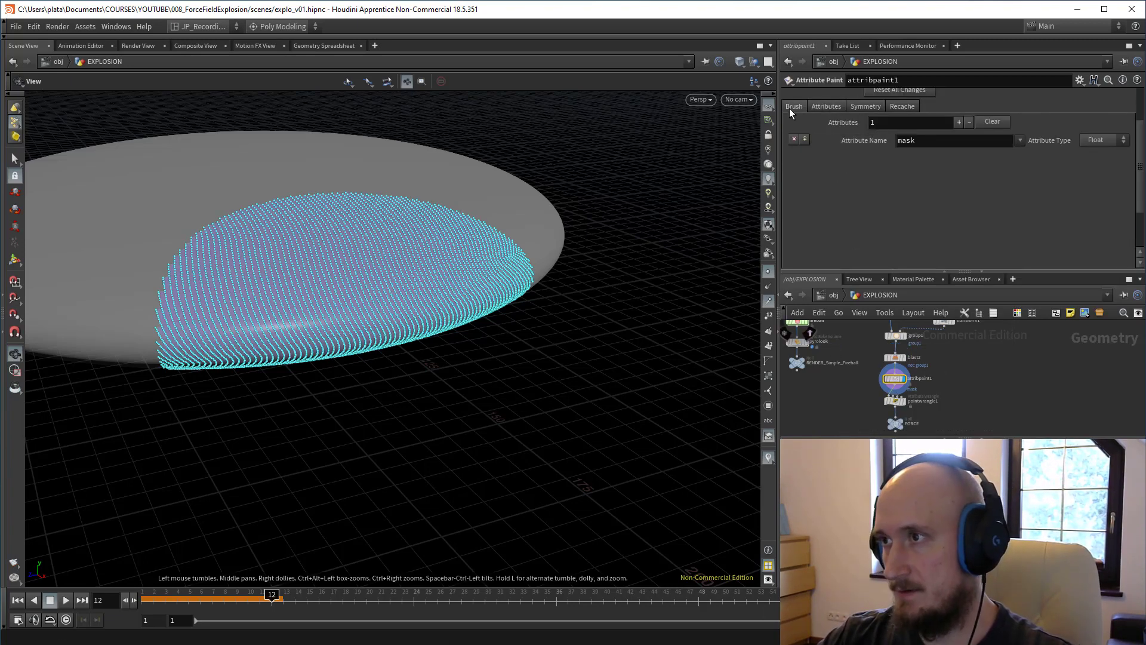
Step: Set the Attribute Paint brush radius to 5 and paint the mask at full opacity on the centre of the patch
{"action": "key", "text": "Return"}
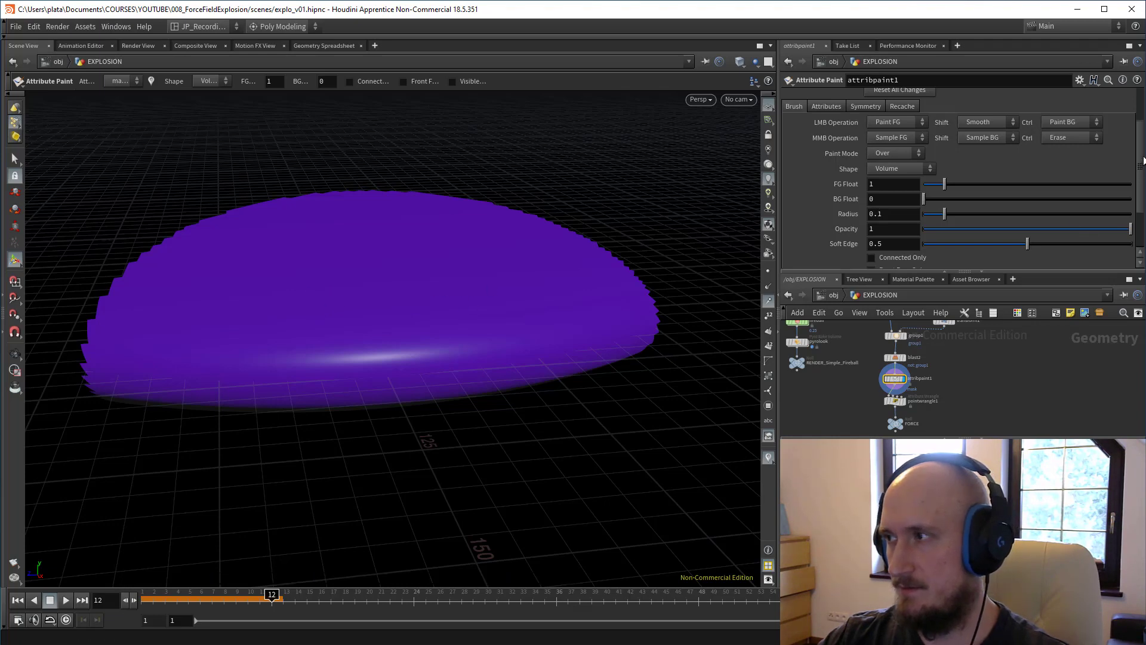
{"action": "scroll", "coordinate": [958, 179], "scroll_direction": "down", "scroll_amount": 2}
{"action": "scroll", "coordinate": [856, 185], "scroll_direction": "up", "scroll_amount": 3}
{"action": "scroll", "coordinate": [856, 185], "scroll_direction": "down", "scroll_amount": 3}
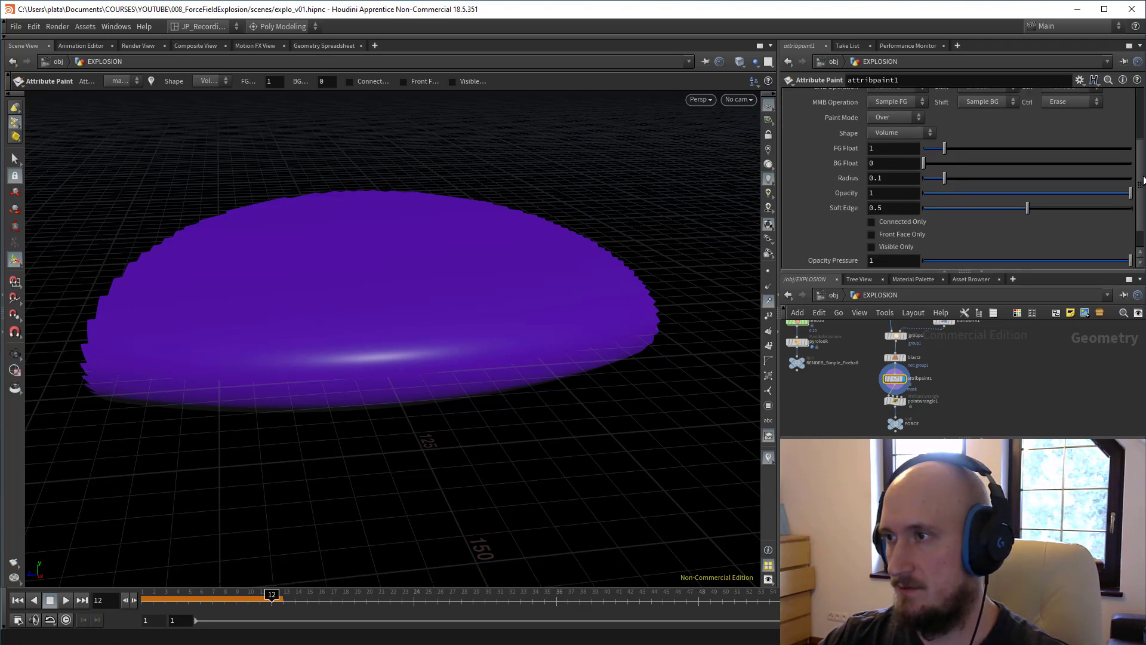
{"action": "scroll", "coordinate": [856, 185], "scroll_direction": "up", "scroll_amount": 2}
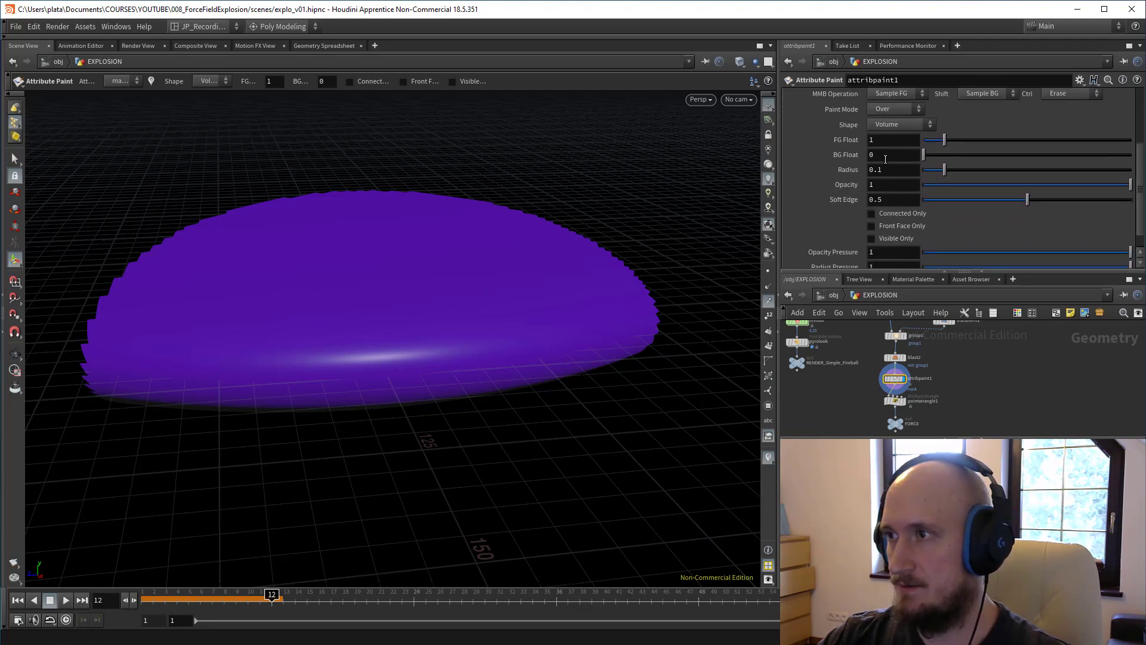
{"action": "double_click", "coordinate": [889, 170]}
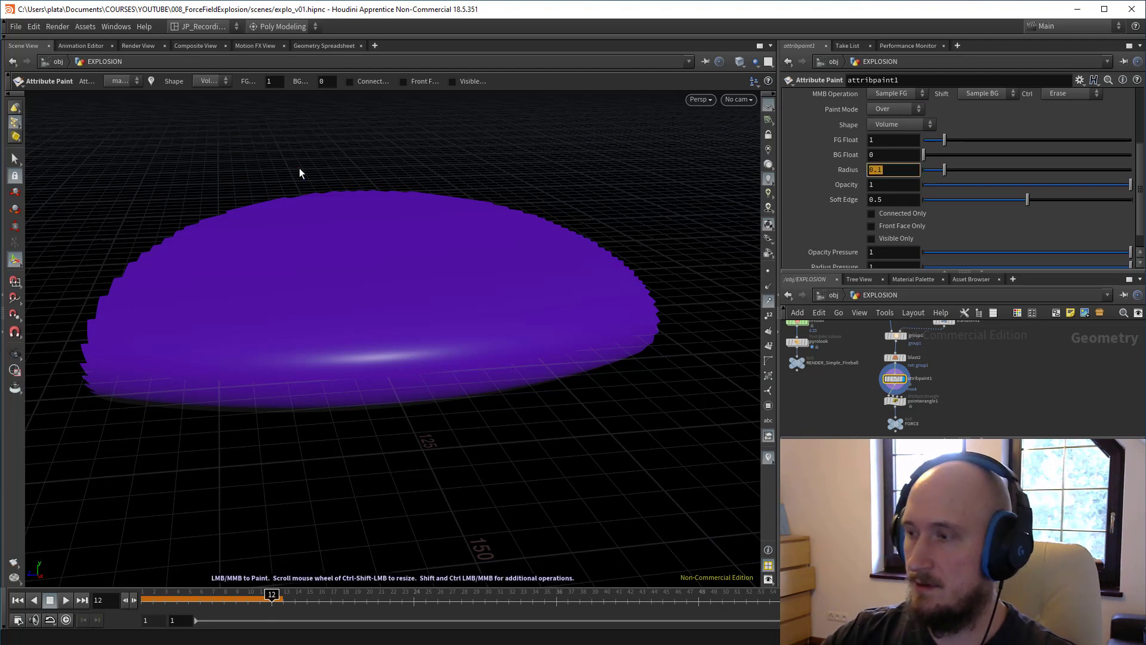
{"action": "type", "text": "3"}
{"action": "key", "text": "Return"}
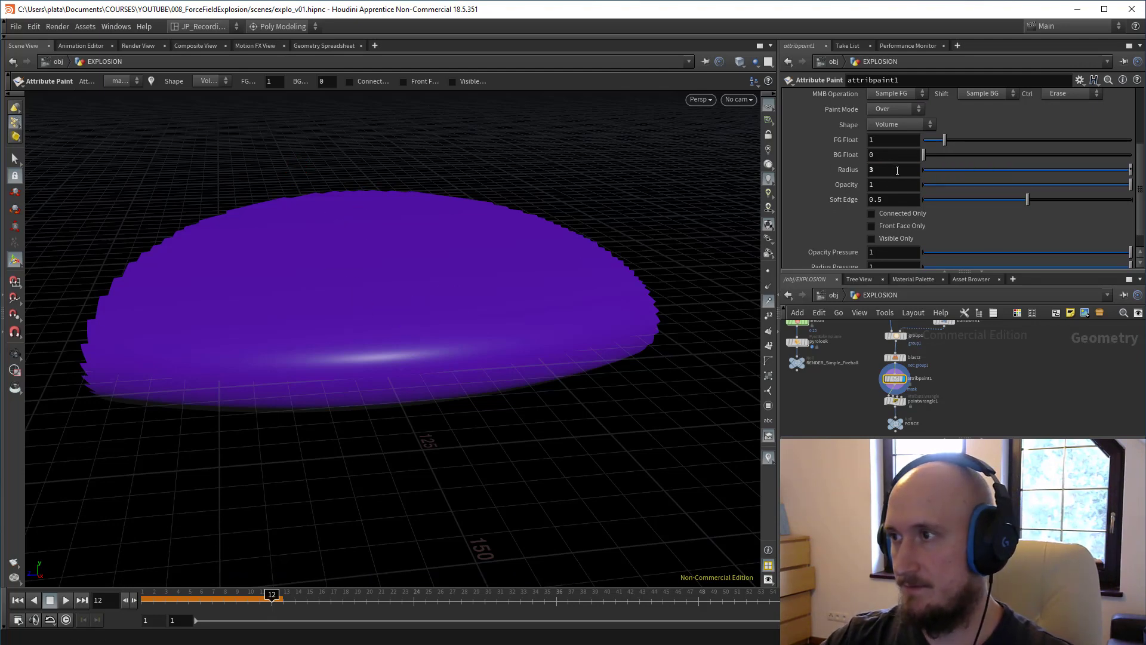
{"action": "double_click", "coordinate": [897, 170]}
{"action": "type", "text": "5"}
{"action": "key", "text": "Return"}
{"action": "mouse_move", "coordinate": [412, 358]}
{"action": "left_mouse_down"}
{"action": "mouse_move", "coordinate": [388, 366]}
{"action": "mouse_move", "coordinate": [462, 353]}
{"action": "left_mouse_up"}
Step: Paint progressively weaker mask rings around the central spot, lowering the brush opacity in stages to 0.303
{"action": "mouse_move", "coordinate": [1130, 185]}
{"action": "left_mouse_down"}
{"action": "mouse_move", "coordinate": [1006, 187]}
{"action": "mouse_move", "coordinate": [1027, 186]}
{"action": "left_mouse_up"}
{"action": "mouse_move", "coordinate": [300, 335]}
{"action": "left_mouse_down"}
{"action": "mouse_move", "coordinate": [487, 299]}
{"action": "mouse_move", "coordinate": [453, 382]}
{"action": "left_mouse_up"}
{"action": "left_click_drag", "start_coordinate": [303, 378], "coordinate": [505, 366]}
{"action": "left_click_drag", "start_coordinate": [448, 424], "coordinate": [447, 334], "text": "alt"}
{"action": "left_click_drag", "start_coordinate": [1027, 185], "coordinate": [987, 185]}
{"action": "left_click_drag", "start_coordinate": [233, 358], "coordinate": [387, 225]}
{"action": "left_click_drag", "start_coordinate": [418, 299], "coordinate": [412, 382], "text": "alt"}
{"action": "left_click_drag", "start_coordinate": [243, 394], "coordinate": [555, 439]}
{"action": "left_click_drag", "start_coordinate": [334, 394], "coordinate": [322, 303], "text": "alt"}
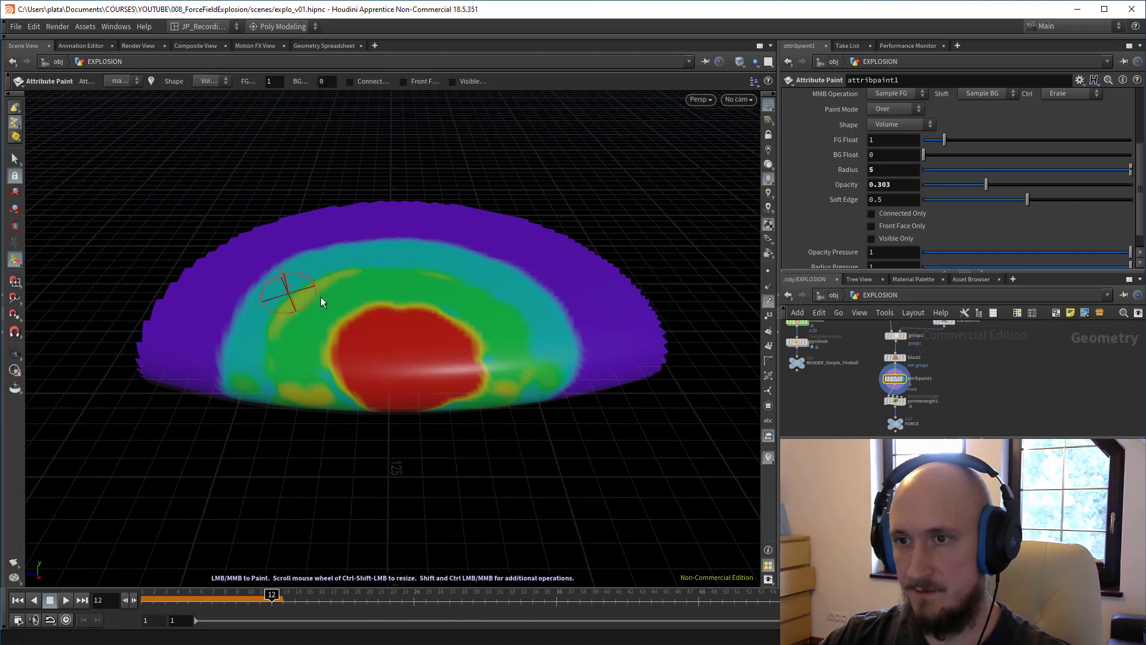
Step: Set the brush radius to 10 and smooth the painted mask from the centre outwards
{"action": "double_click", "coordinate": [893, 170]}
{"action": "type", "text": "10"}
{"action": "key", "text": "Return"}
{"action": "mouse_move", "coordinate": [358, 269]}
{"action": "left_mouse_down"}
{"action": "mouse_move", "coordinate": [452, 345]}
{"action": "mouse_move", "coordinate": [399, 460]}
{"action": "mouse_move", "coordinate": [417, 352]}
{"action": "left_mouse_up"}
Step: Switch the brush to Paint FG, lower its opacity to 0.081 and paint a faint mask over the outer part of the patch
{"action": "right_click", "coordinate": [492, 248]}
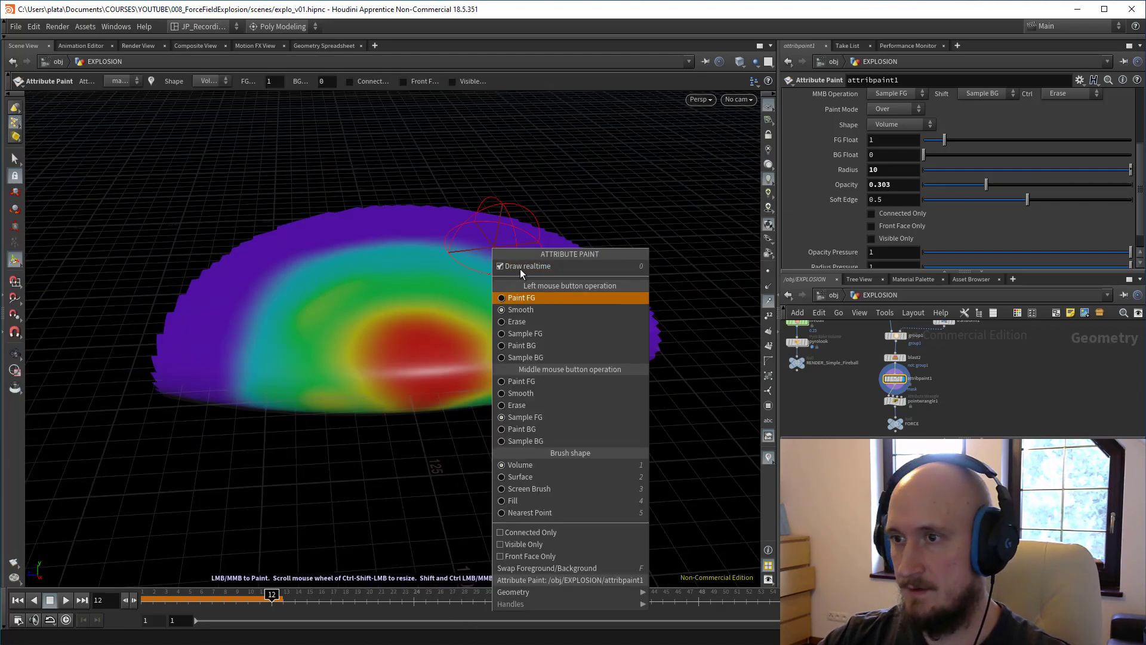
{"action": "left_click", "coordinate": [521, 298]}
{"action": "left_click_drag", "start_coordinate": [987, 185], "coordinate": [940, 185]}
{"action": "left_click_drag", "start_coordinate": [203, 323], "coordinate": [456, 235]}
{"action": "left_click_drag", "start_coordinate": [335, 246], "coordinate": [334, 155], "text": "alt"}
{"action": "mouse_move", "coordinate": [627, 429]}
{"action": "left_mouse_down"}
{"action": "mouse_move", "coordinate": [315, 481]}
{"action": "mouse_move", "coordinate": [366, 381]}
{"action": "mouse_move", "coordinate": [361, 472]}
{"action": "left_mouse_up"}
Step: Add an Attribute Blur node below attribpaint1 that blurs the mask attribute with about 56 blurring iterations
{"action": "middle_click_drag", "start_coordinate": [962, 396], "coordinate": [961, 392]}
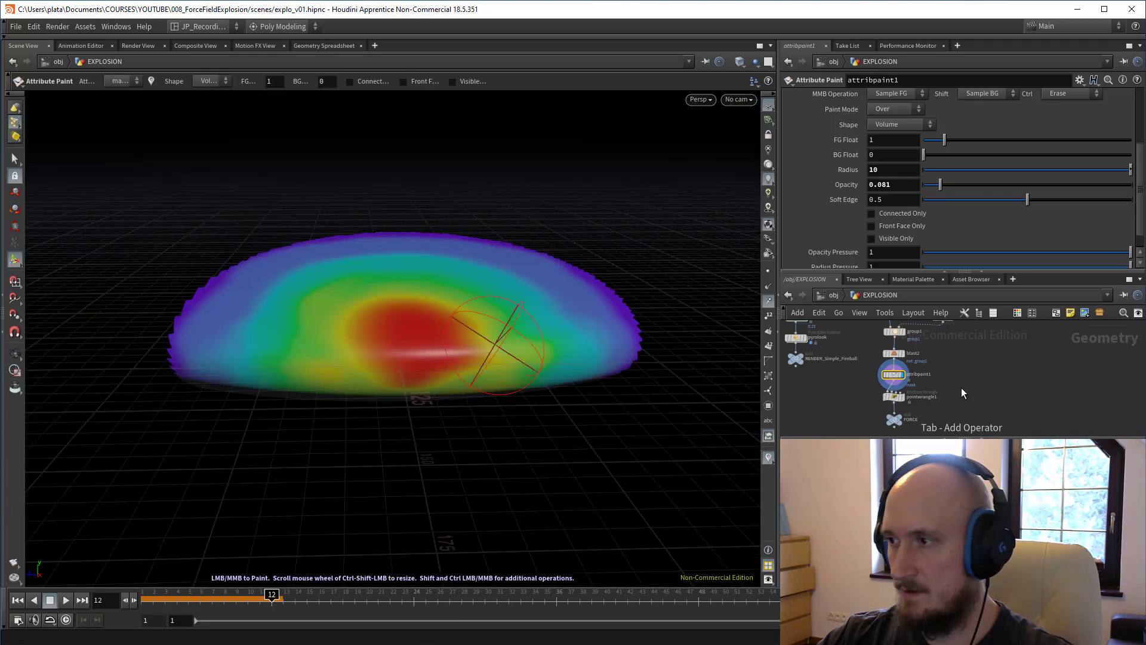
{"action": "key", "text": "Tab"}
{"action": "type", "text": "atr"}
{"action": "key", "text": "Down"}
{"action": "key", "text": "Down"}
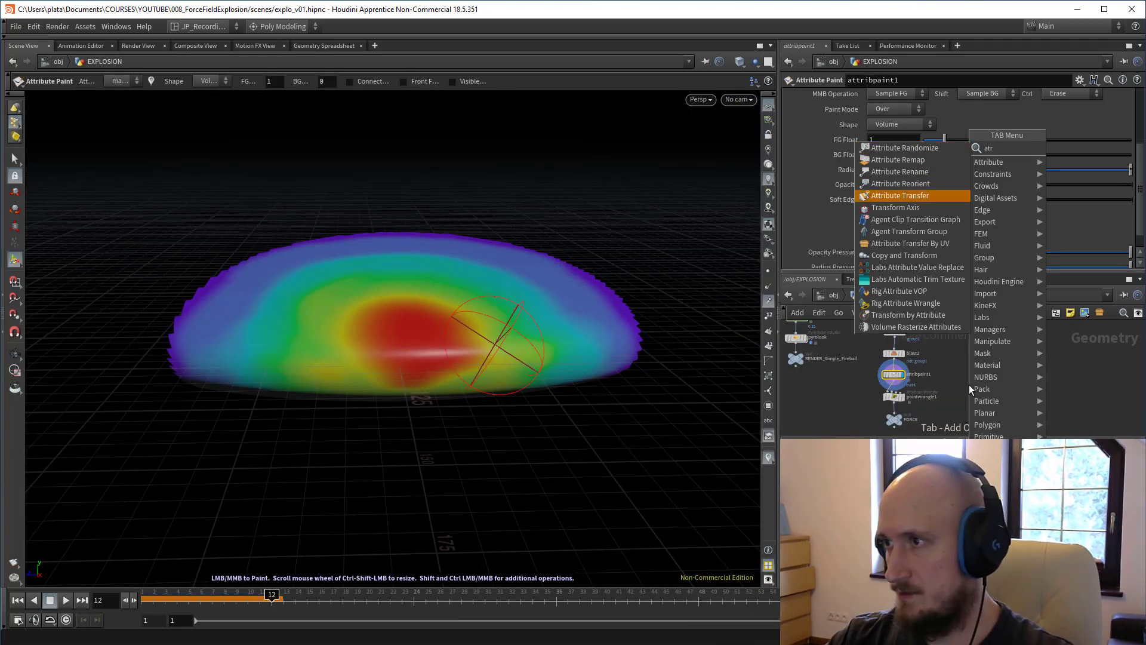
{"action": "type", "text": "mask"}
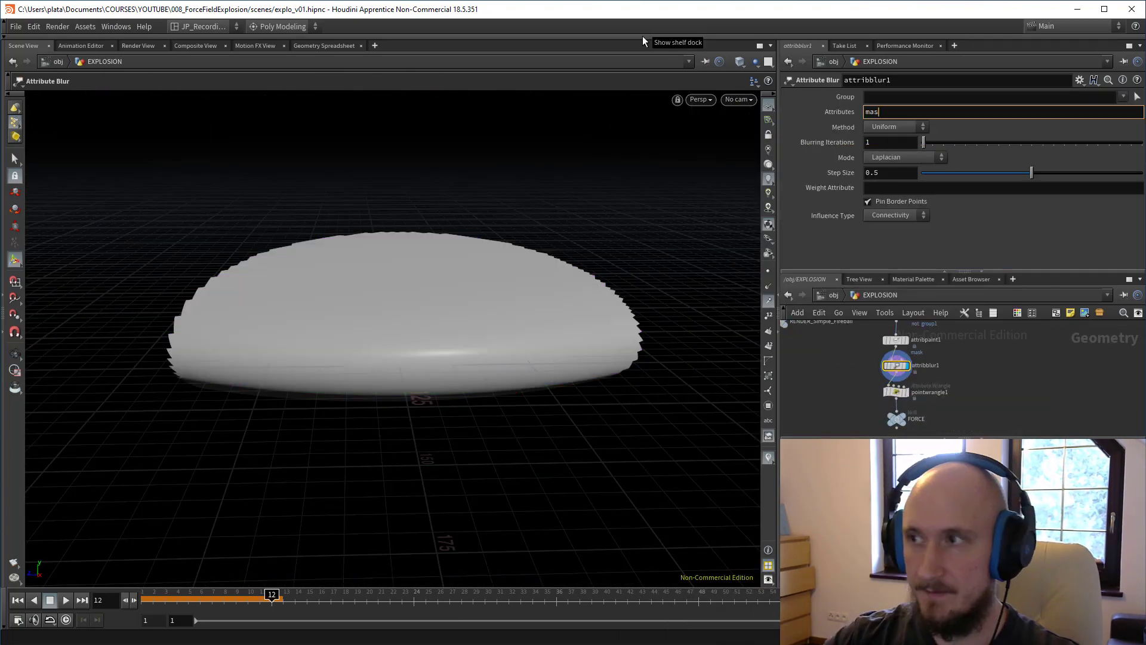
{"action": "key", "text": "Return"}
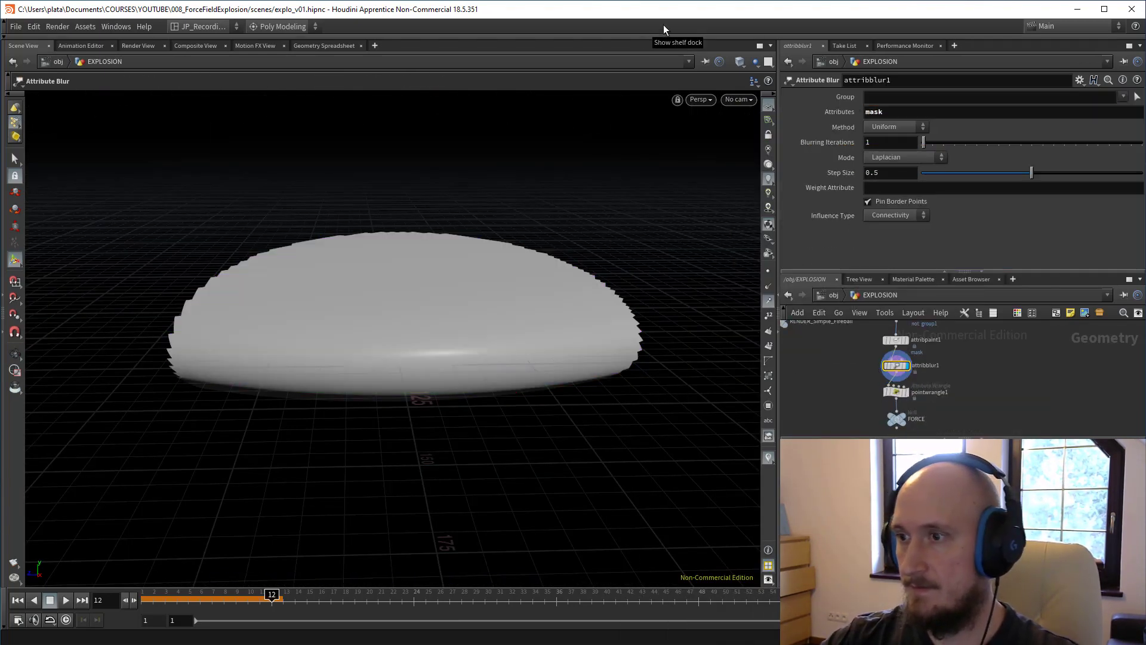
{"action": "left_click_drag", "start_coordinate": [923, 142], "coordinate": [1035, 158]}
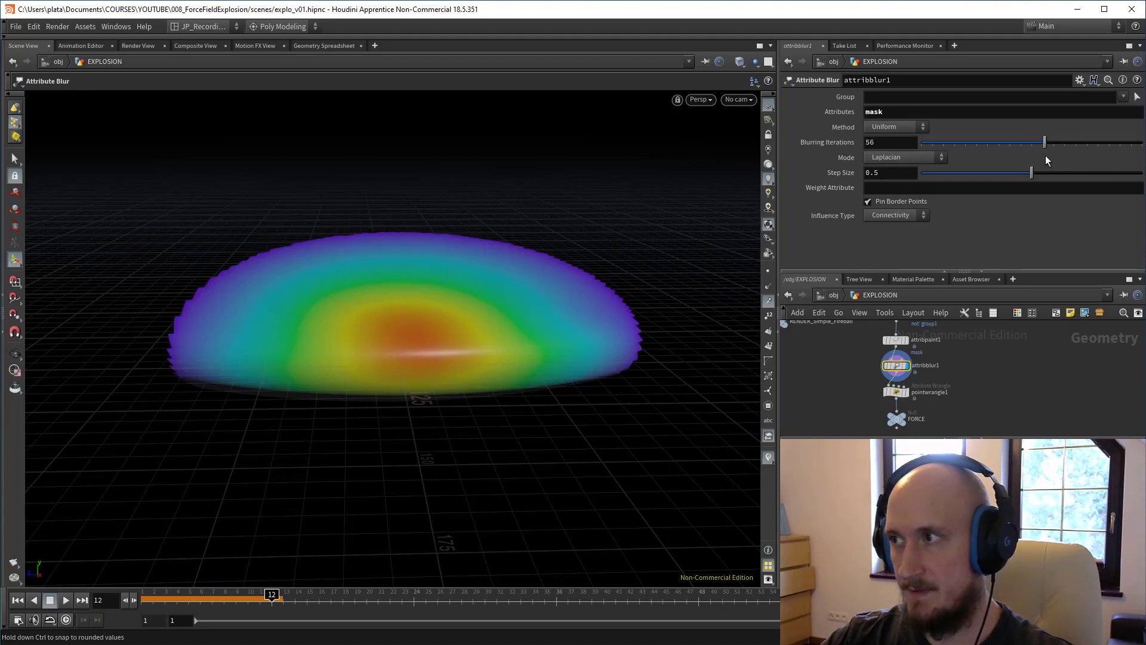
Step: Append the line vector center = point(1, "P", 0); to the VEXpression of pointwrangle1
{"action": "left_click_drag", "start_coordinate": [446, 366], "coordinate": [409, 346]}
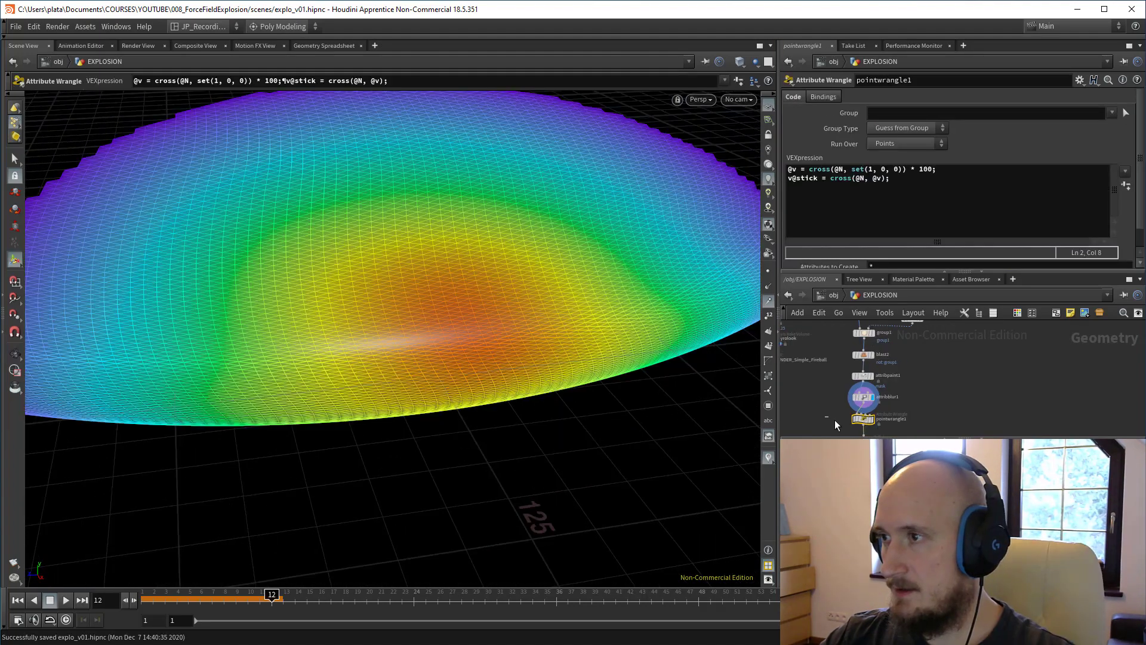
{"action": "left_click", "coordinate": [921, 192]}
{"action": "key", "text": "Return"}
{"action": "key", "text": "Return"}
{"action": "type", "text": "vector ce"}
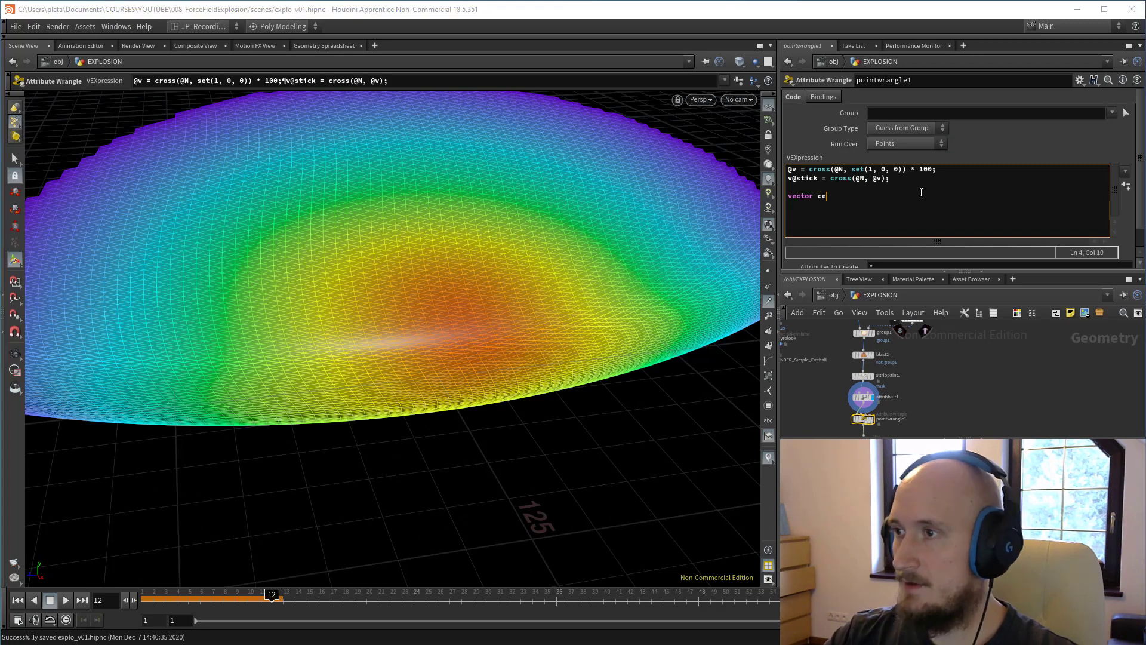
{"action": "type", "text": "te"}
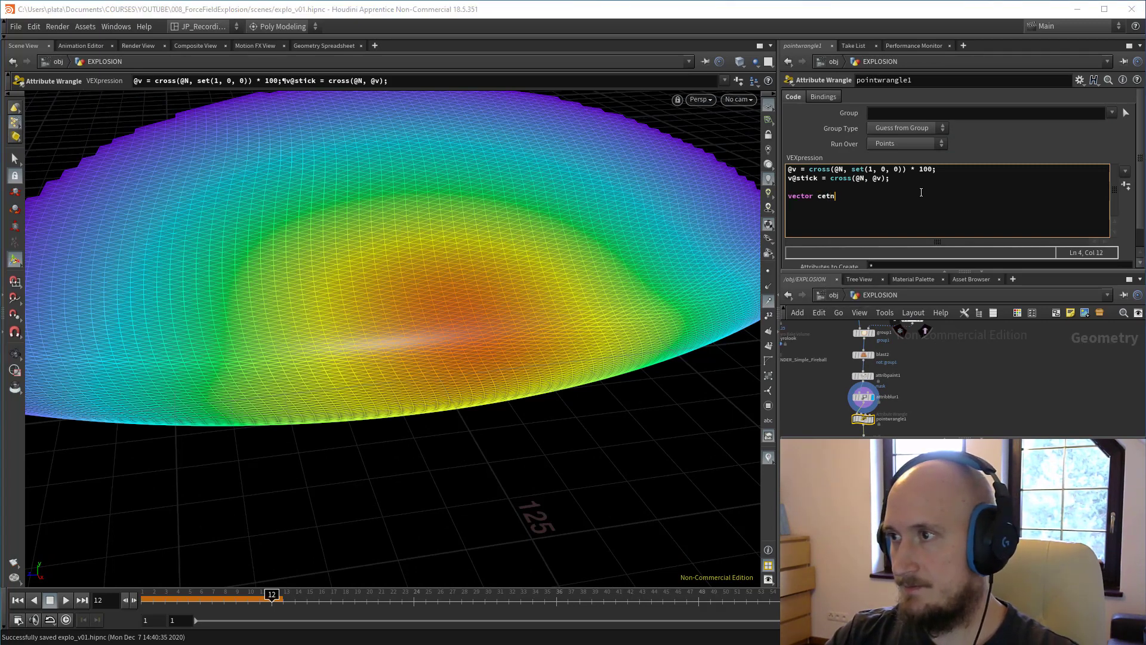
{"action": "type", "text": "nd"}
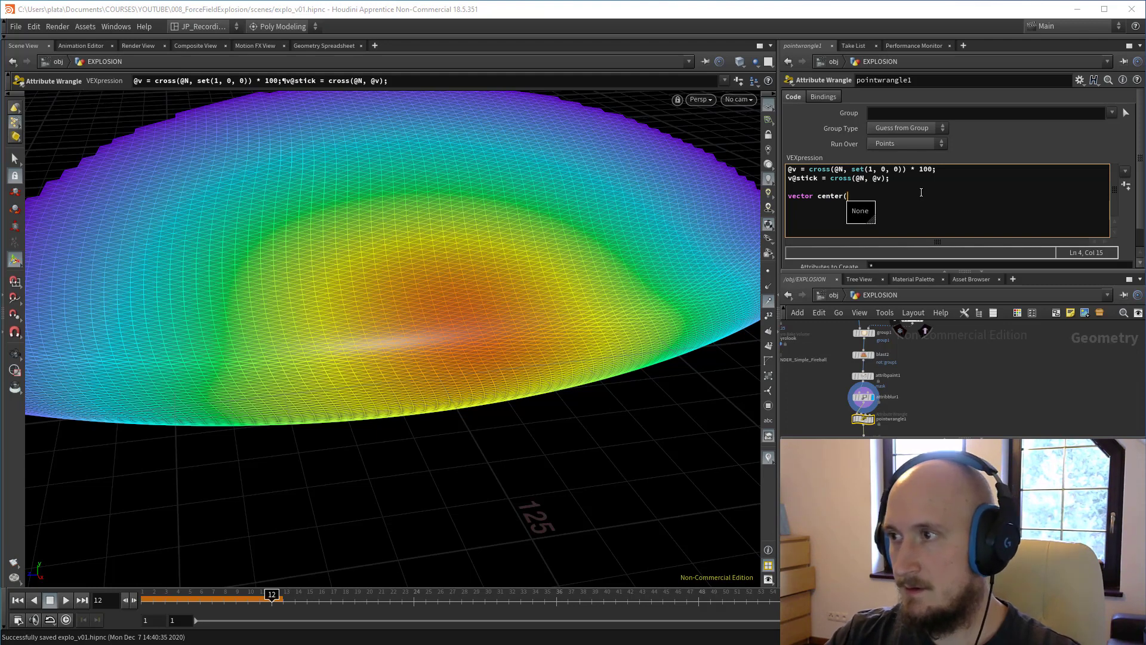
{"action": "type", "text": "point"}
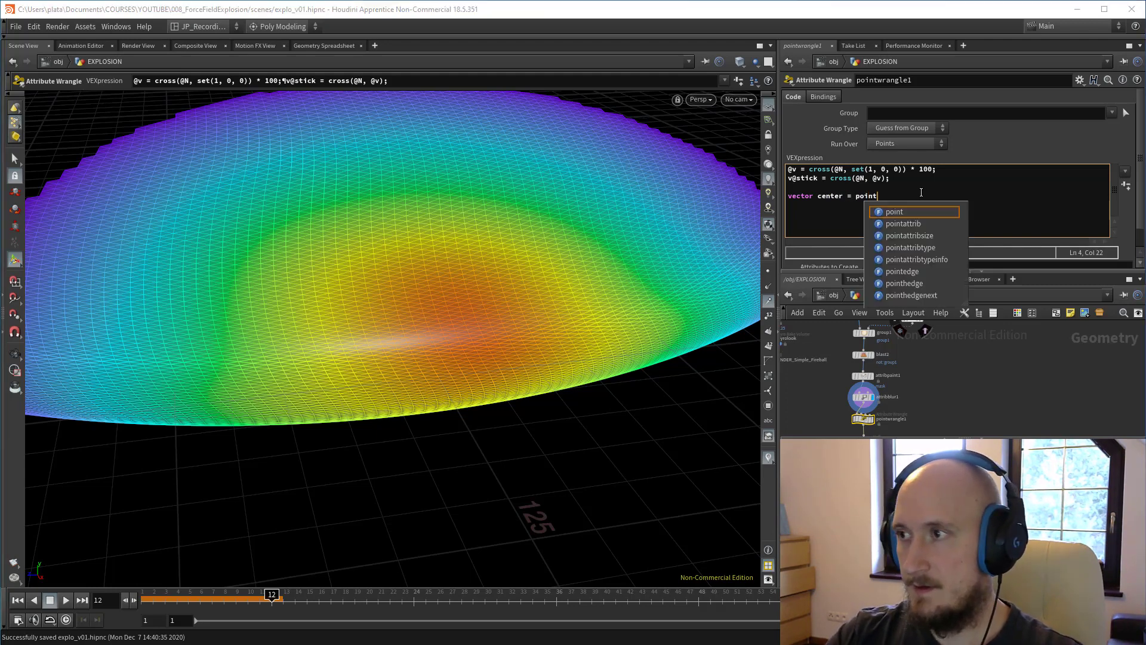
{"action": "type", "text": "(1, "}
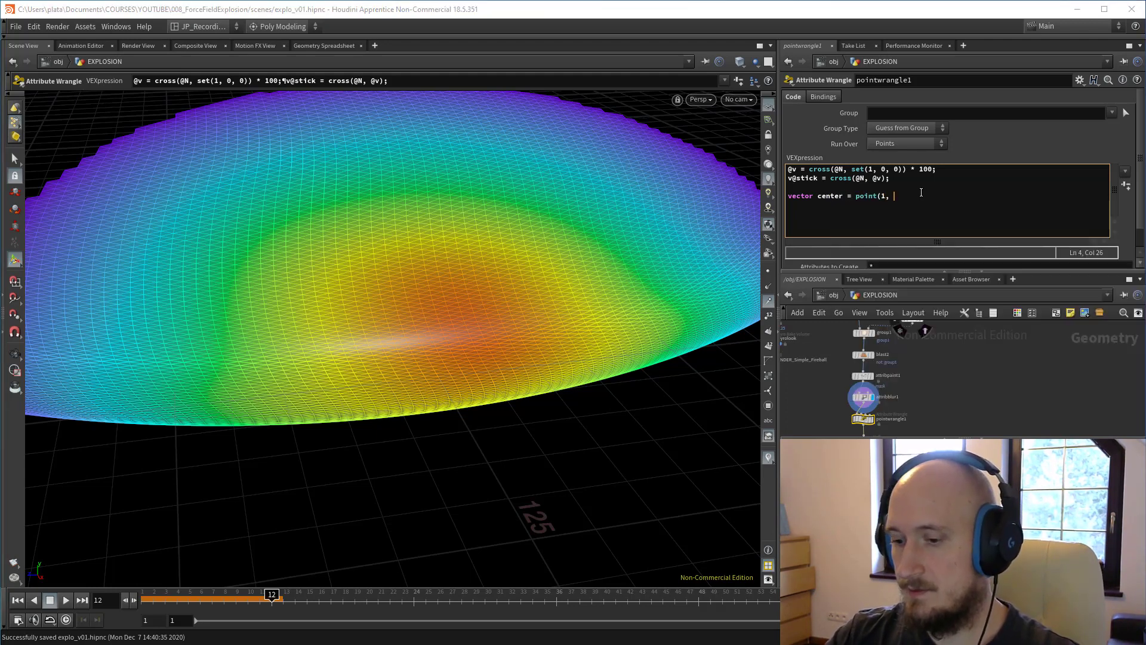
{"action": "type", "text": "\"\""}
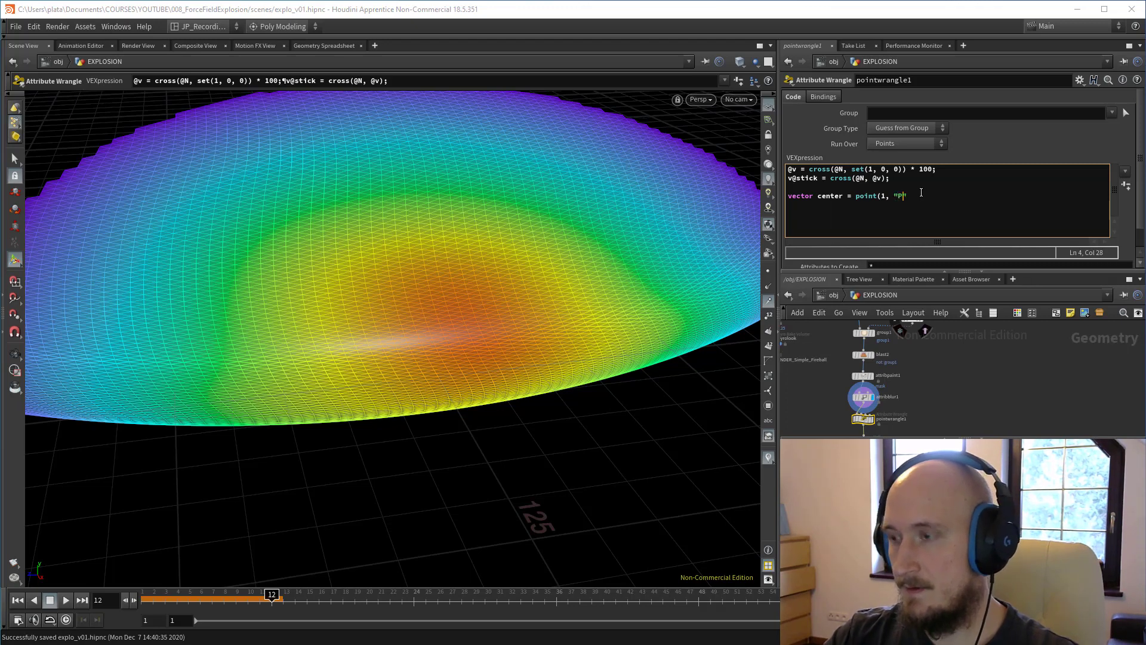
{"action": "type", "text": "P\", 0);"}
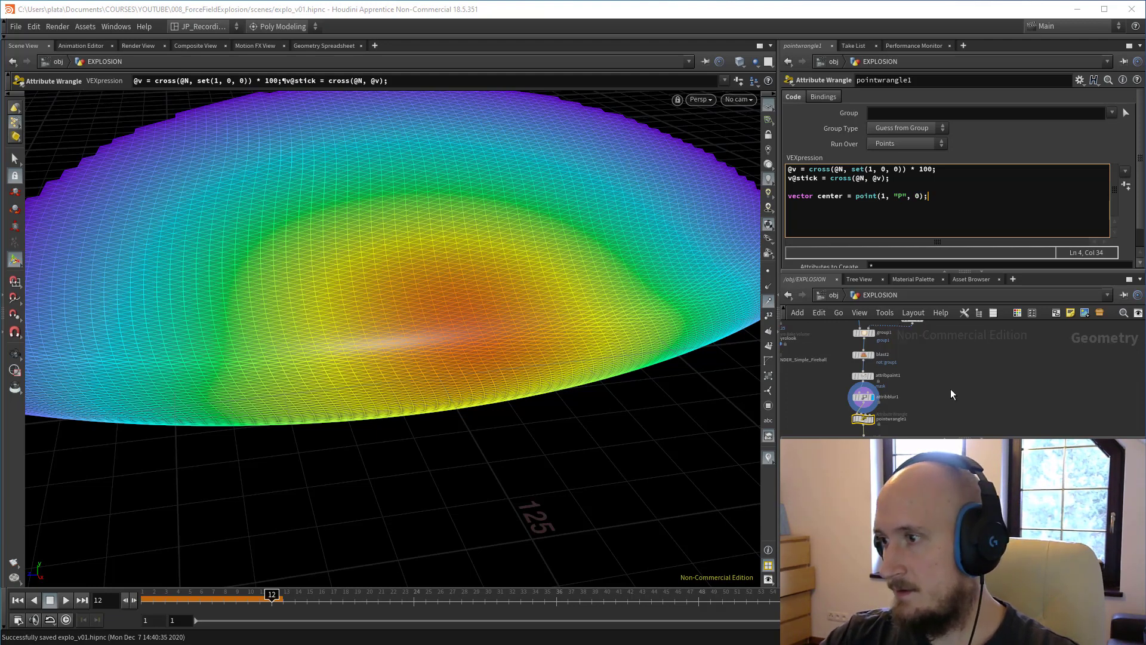
Step: Wire the null that feeds the source point to copytopoints1 into the second input of pointwrangle1
{"action": "left_click", "coordinate": [950, 390]}
{"action": "left_click", "coordinate": [862, 415]}
{"action": "middle_click_drag", "start_coordinate": [833, 372], "coordinate": [866, 454]}
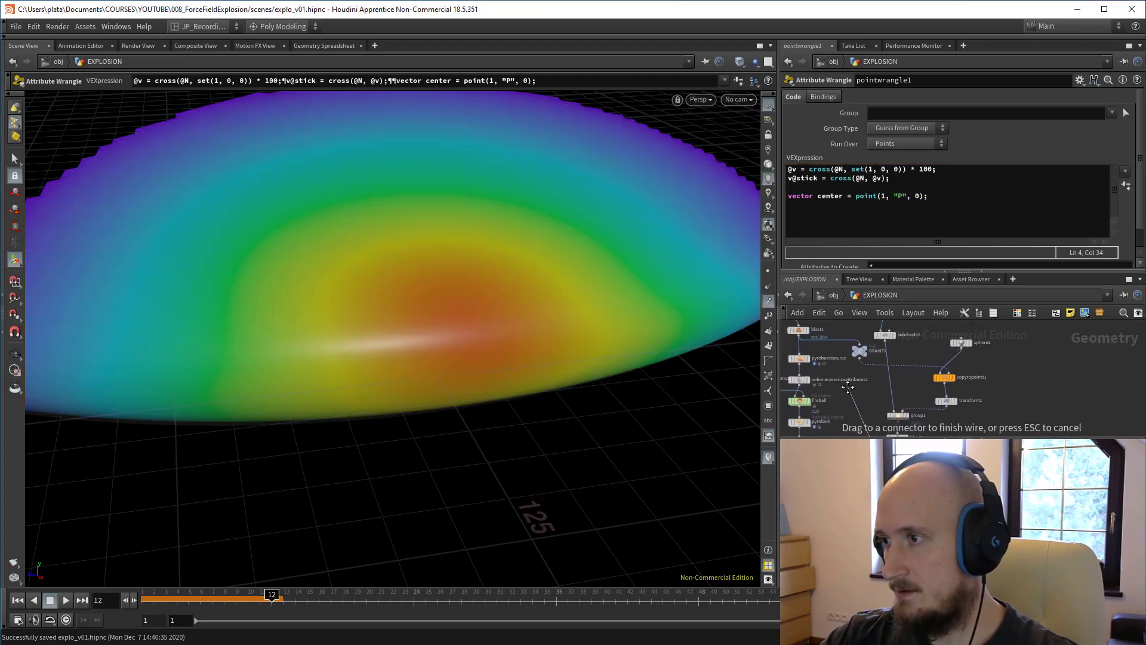
{"action": "left_click", "coordinate": [858, 358]}
{"action": "middle_click_drag", "start_coordinate": [927, 395], "coordinate": [912, 264]}
{"action": "left_click", "coordinate": [852, 377]}
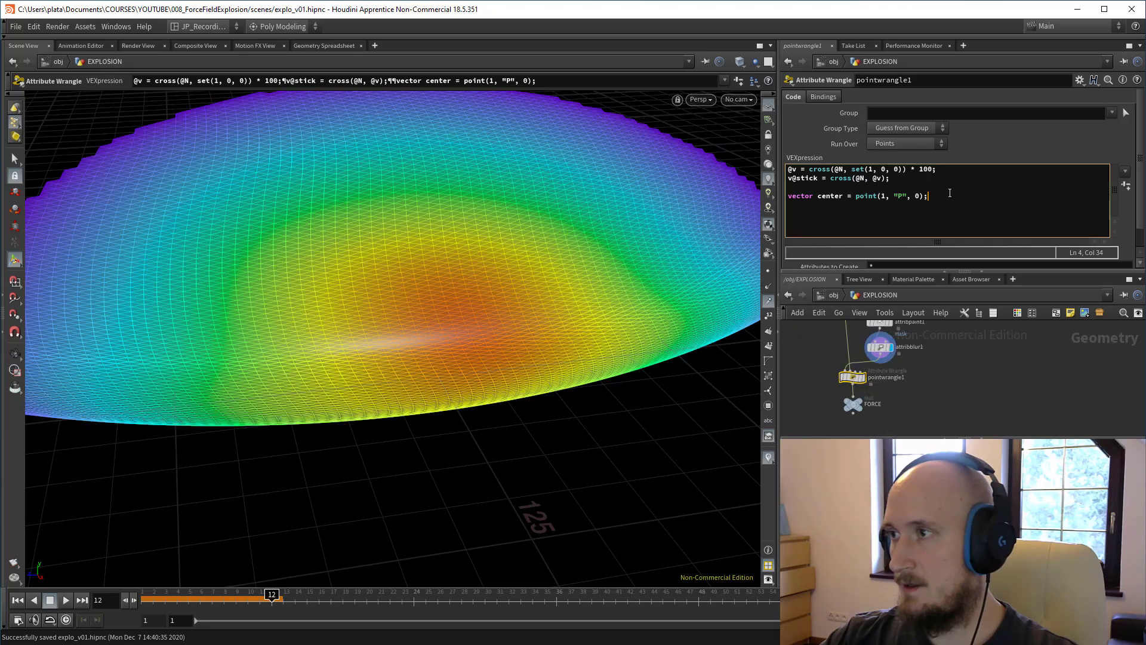
Step: Append the line @v = @P - center; to the pointwrangle1 code and display that node's output
{"action": "left_click", "coordinate": [959, 194]}
{"action": "key", "text": "Return"}
{"action": "type", "text": "@v"}
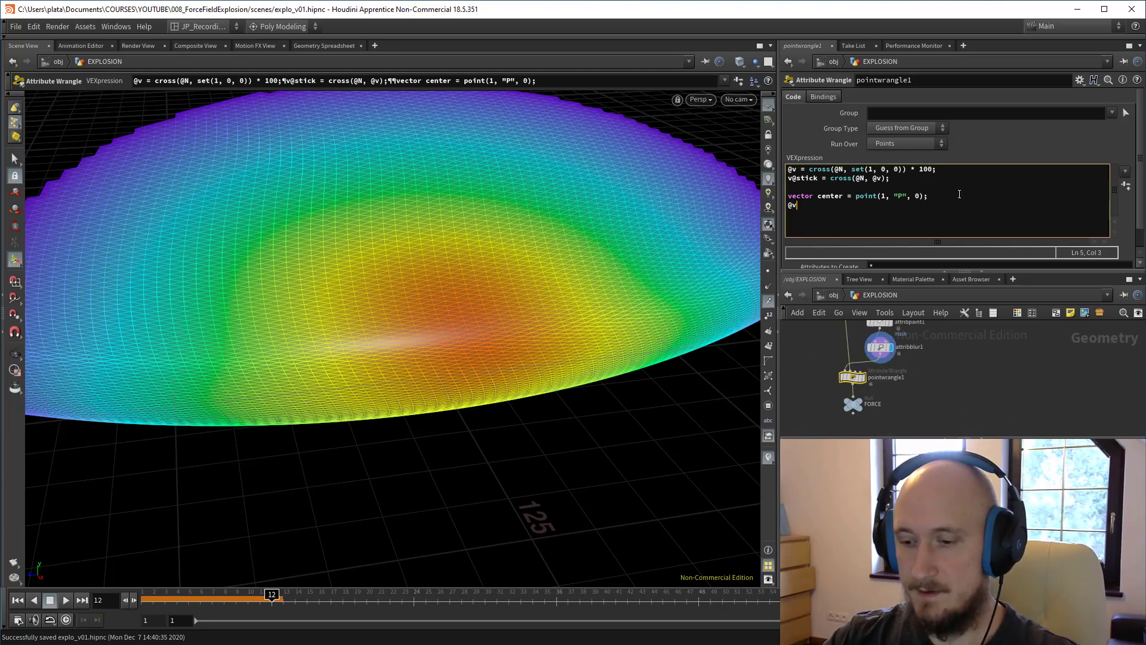
{"action": "type", "text": " = @P - center;"}
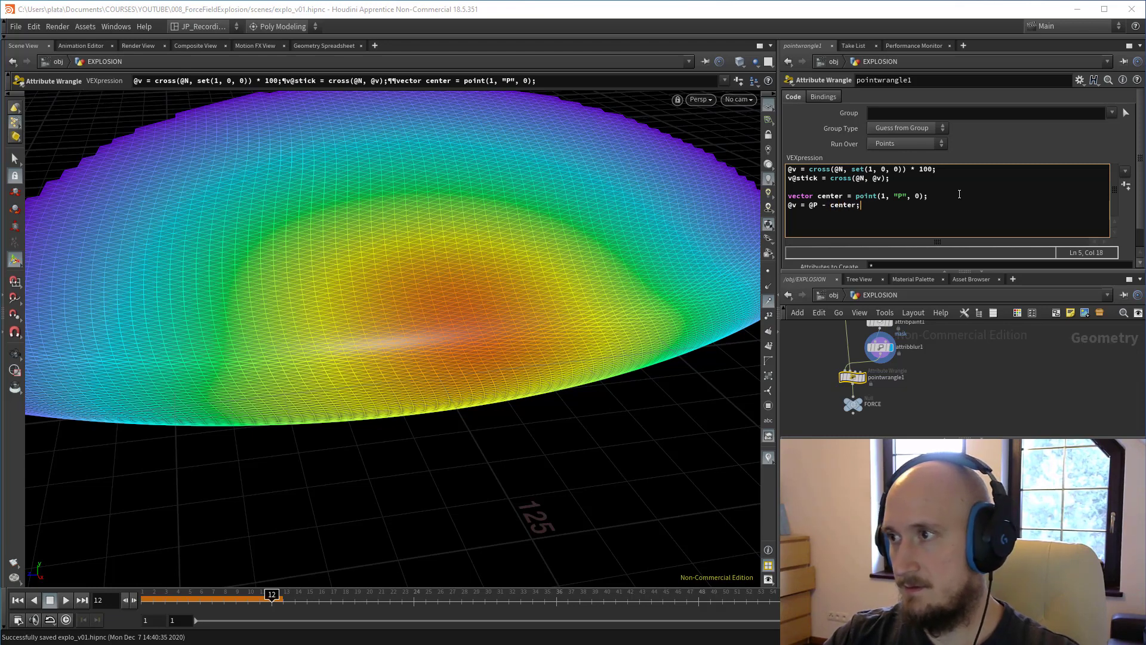
{"action": "left_click", "coordinate": [864, 377]}
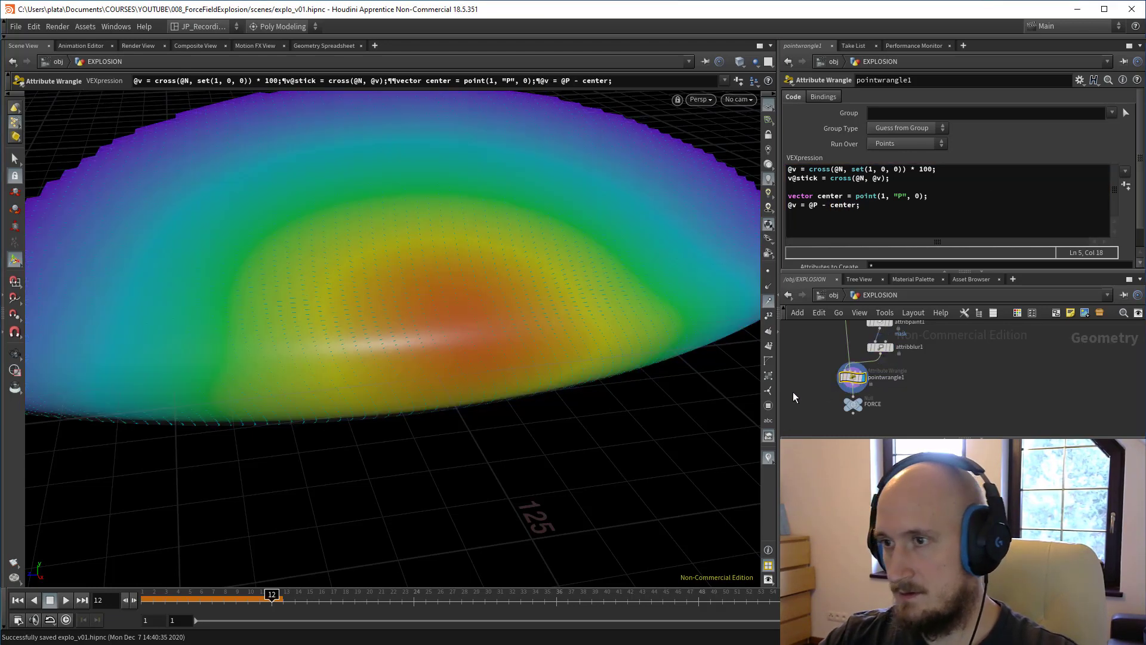
{"action": "key", "text": "Escape"}
{"action": "mouse_move", "coordinate": [456, 256]}
{"action": "left_mouse_down"}
{"action": "mouse_move", "coordinate": [417, 261]}
{"action": "mouse_move", "coordinate": [454, 269]}
{"action": "left_mouse_up"}
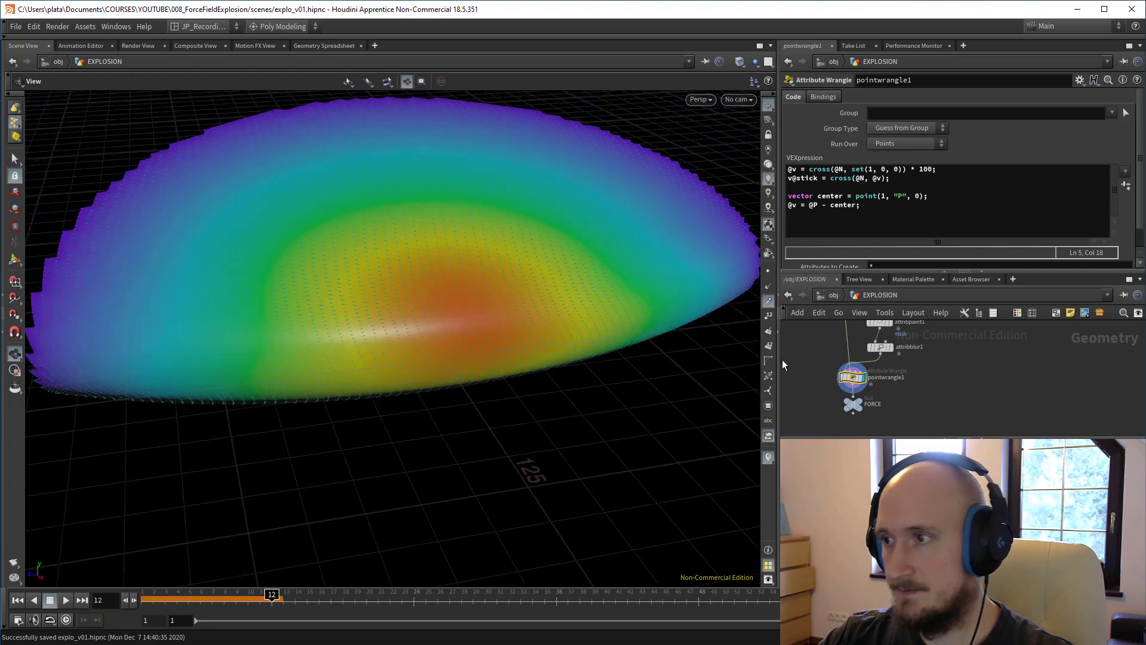
Step: Change the new velocity line to @v = (@P - center) * 10; and inspect the velocity vectors on the patch
{"action": "key", "text": "Return"}
{"action": "left_click", "coordinate": [855, 206]}
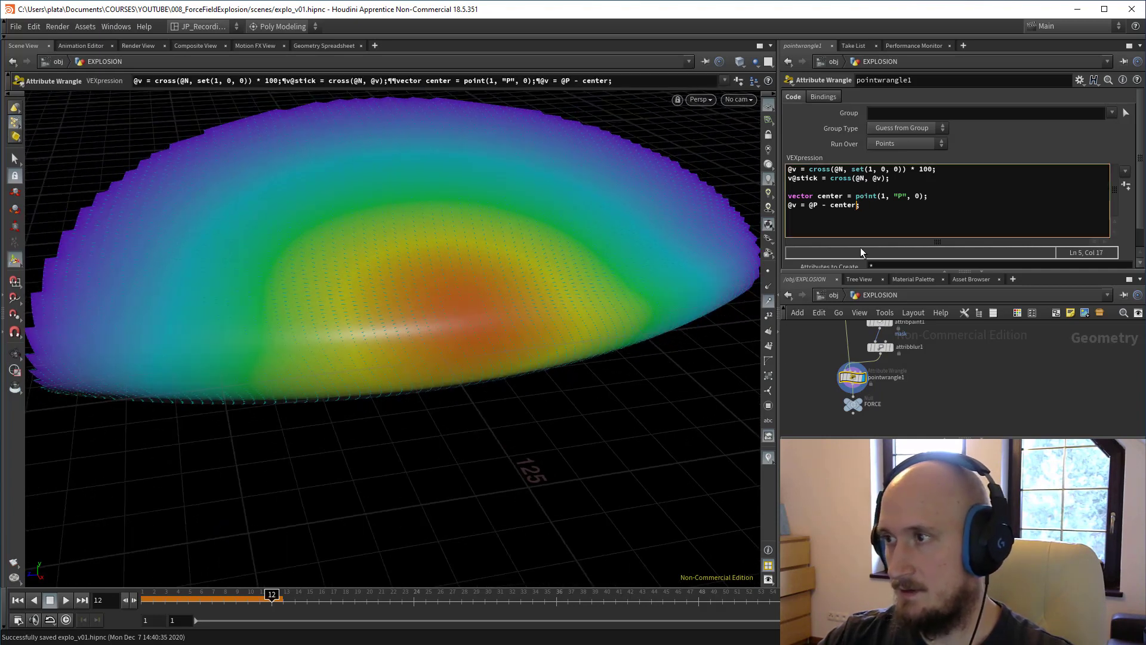
{"action": "type", "text": ") * 10"}
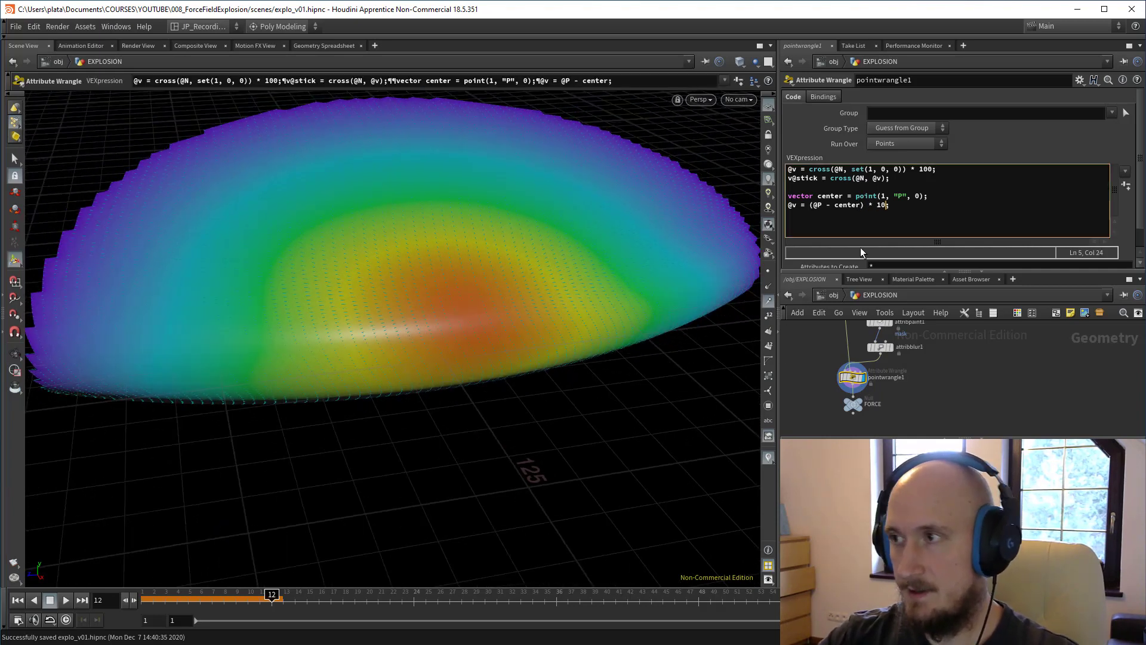
{"action": "type", "text": "0"}
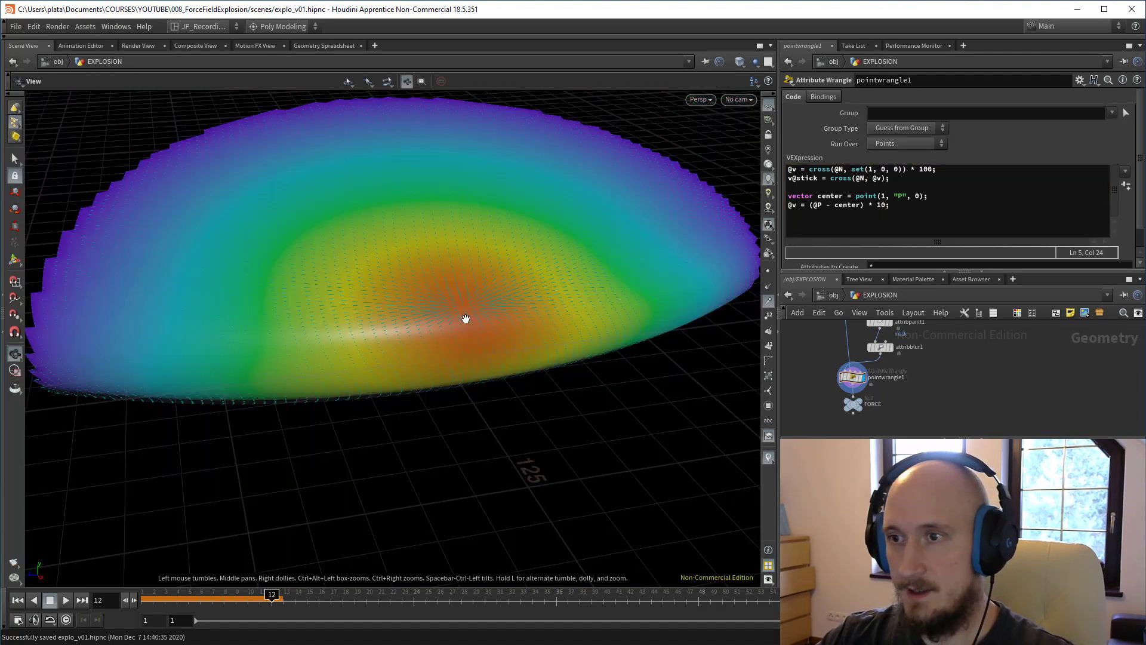
{"action": "left_click_drag", "start_coordinate": [465, 320], "coordinate": [402, 327], "text": "alt"}
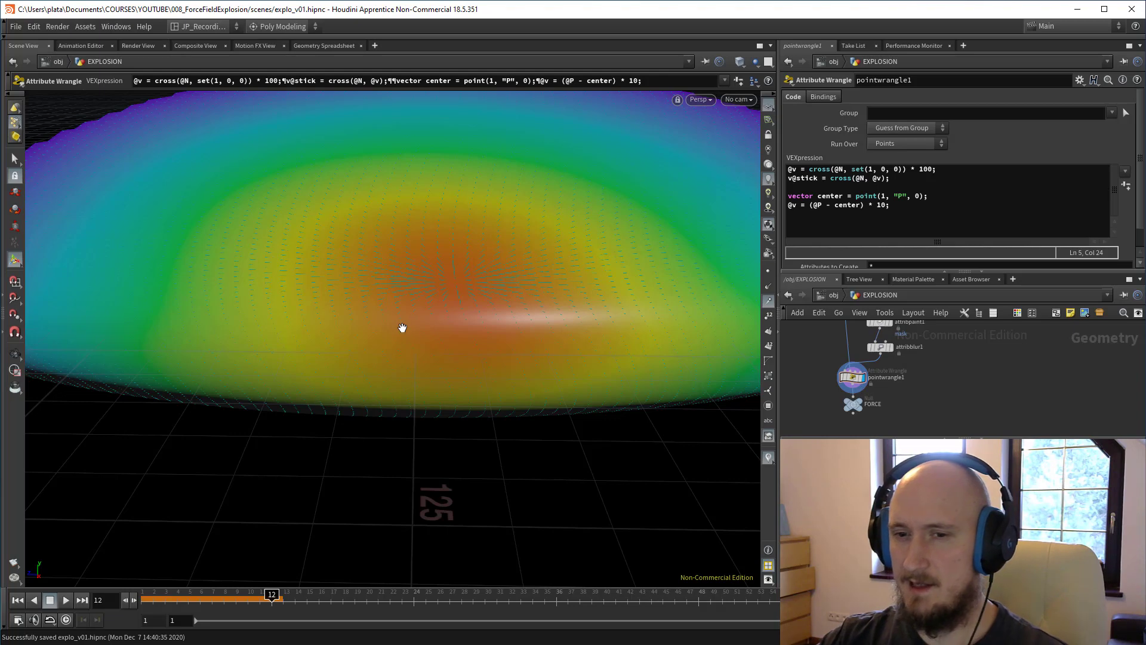
{"action": "left_click_drag", "start_coordinate": [460, 256], "coordinate": [478, 263], "text": "alt"}
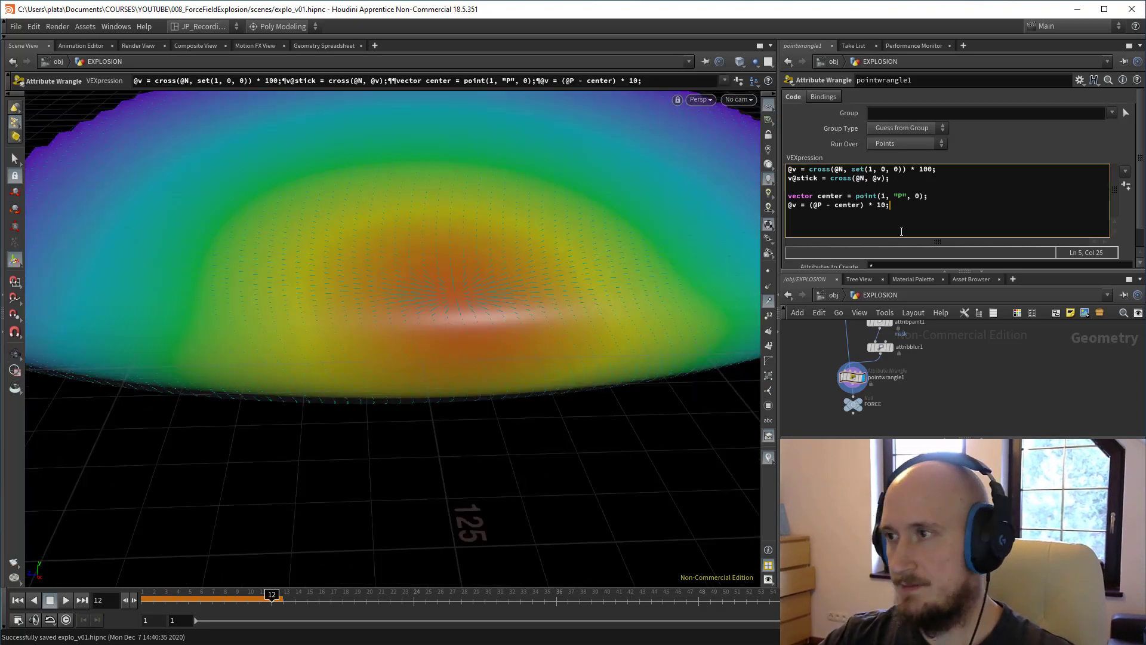
Step: Append @v.y = 0; @v.z = 0; to the pointwrangle1 velocity code and inspect the vectors on the patch
{"action": "left_click", "coordinate": [901, 231]}
{"action": "type", "text": "@v."}
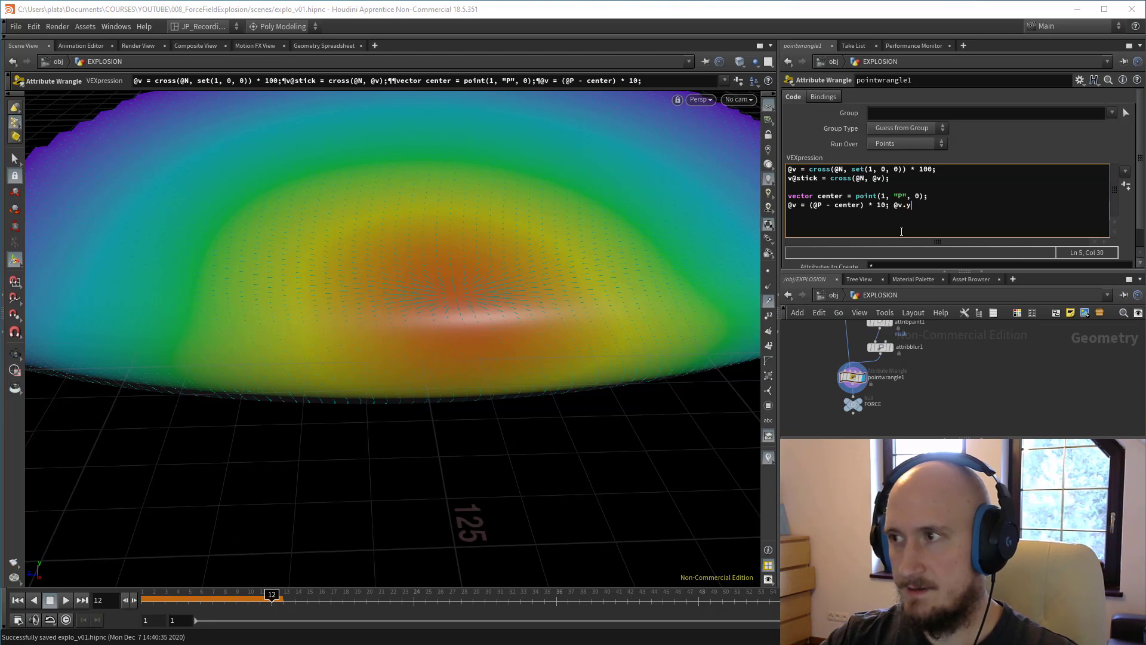
{"action": "type", "text": "y = 0; @v.z = 0;"}
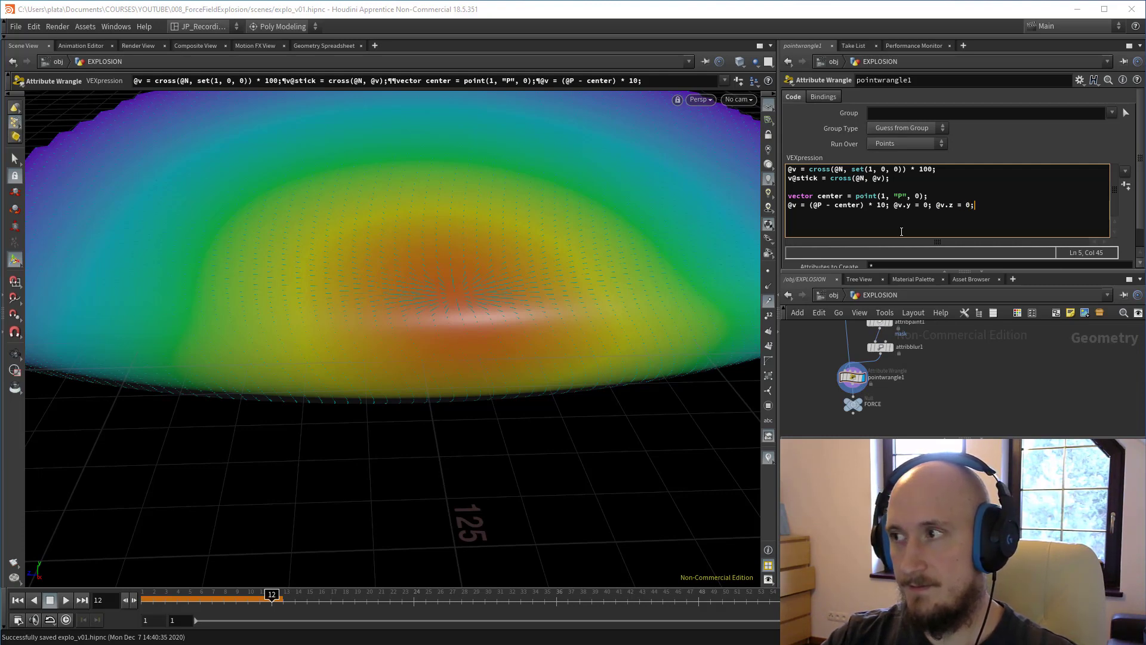
{"action": "left_click_drag", "start_coordinate": [376, 316], "coordinate": [428, 309], "text": "alt"}
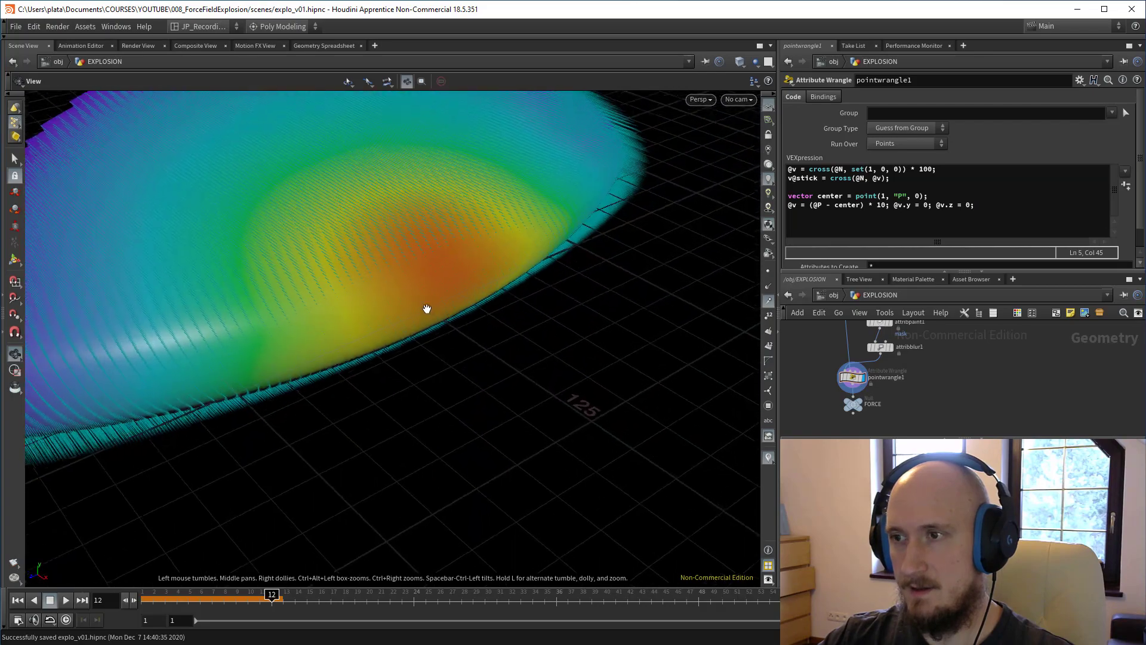
{"action": "right_click_drag", "start_coordinate": [427, 310], "coordinate": [601, 478], "text": "alt"}
{"action": "key", "text": "Return"}
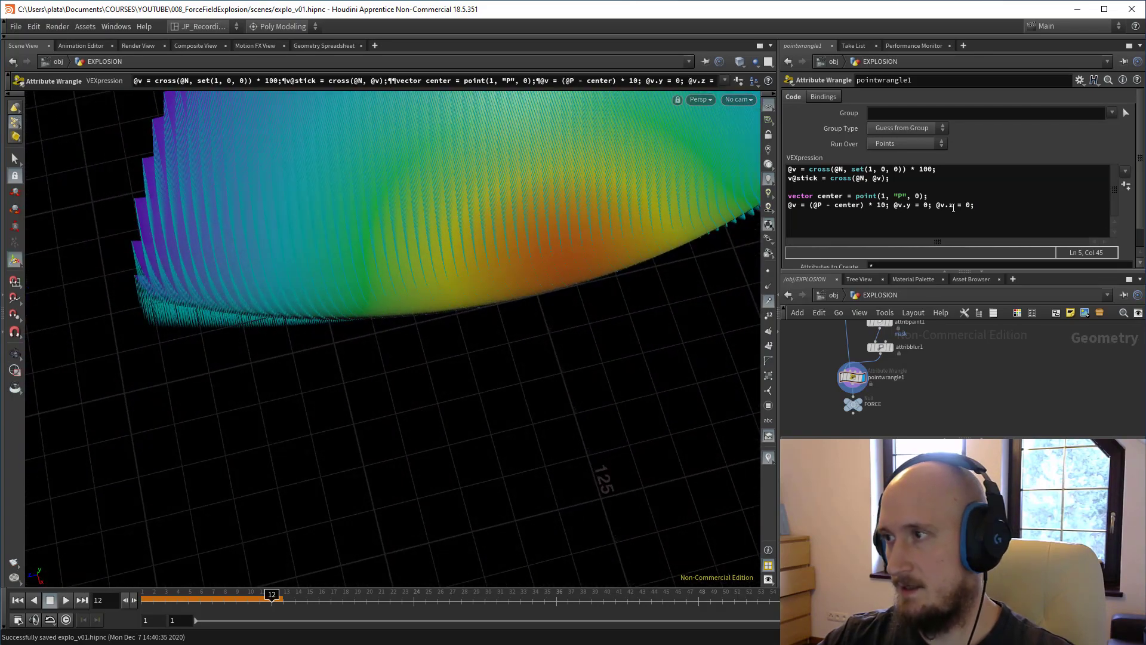
Step: Change the zeroed @v.z component to @v.x, put both zeroing statements on their own lines, and inspect the vectors
{"action": "left_click", "coordinate": [958, 206]}
{"action": "type", "text": "x"}
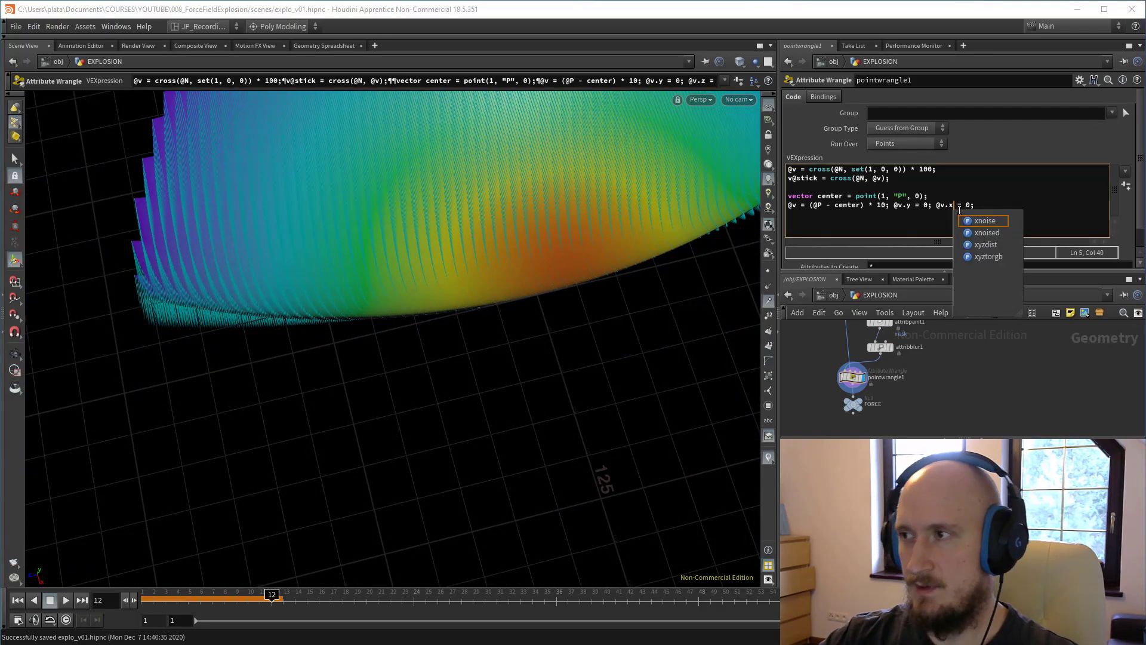
{"action": "left_click", "coordinate": [976, 385]}
{"action": "left_click_drag", "start_coordinate": [418, 344], "coordinate": [333, 231], "text": "alt"}
{"action": "right_click_drag", "start_coordinate": [332, 230], "coordinate": [466, 263], "text": "alt"}
{"action": "left_click", "coordinate": [975, 218]}
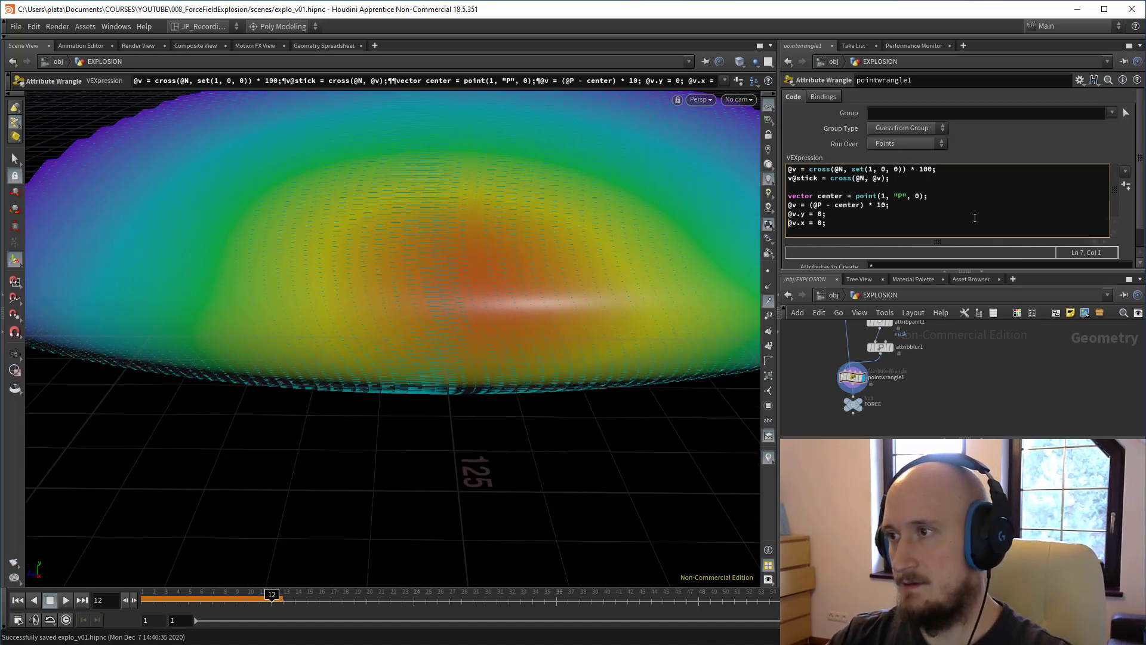
{"action": "left_click_drag", "start_coordinate": [894, 224], "coordinate": [888, 215]}
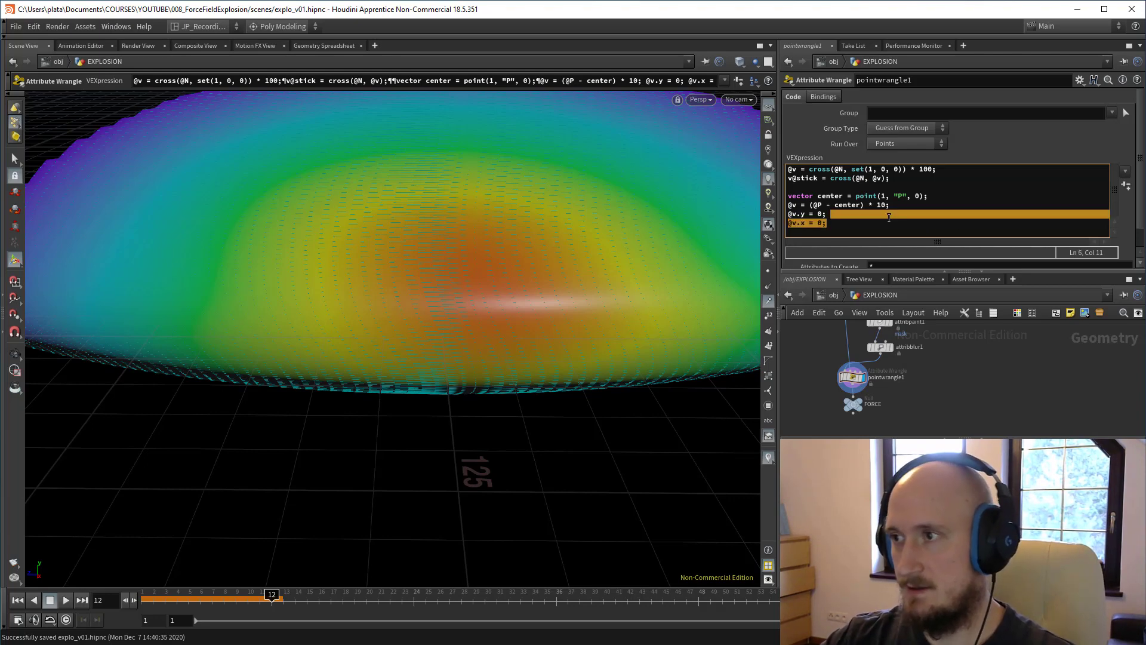
{"action": "left_click", "coordinate": [850, 234]}
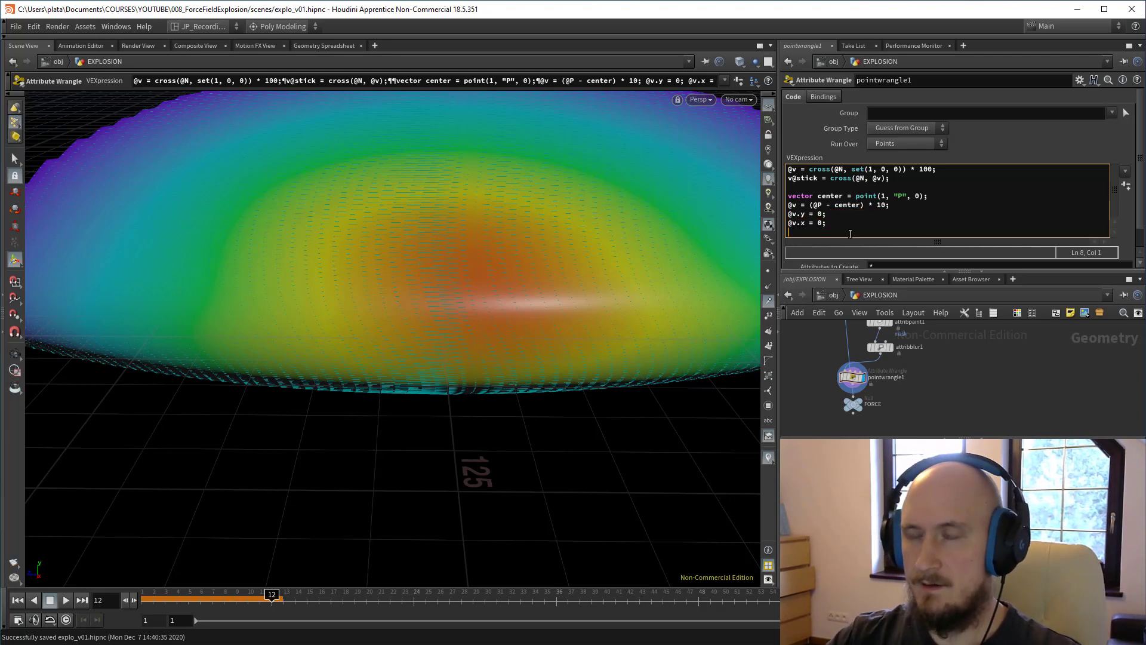
{"action": "type", "text": "@v *="}
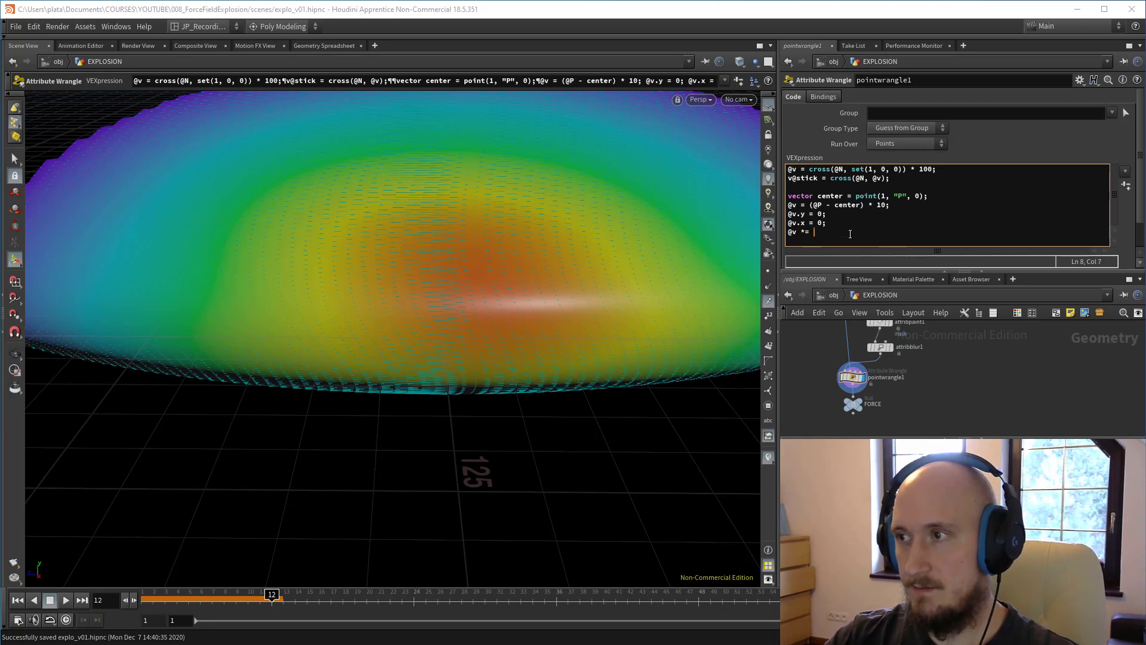
{"action": "type", "text": " @mask"}
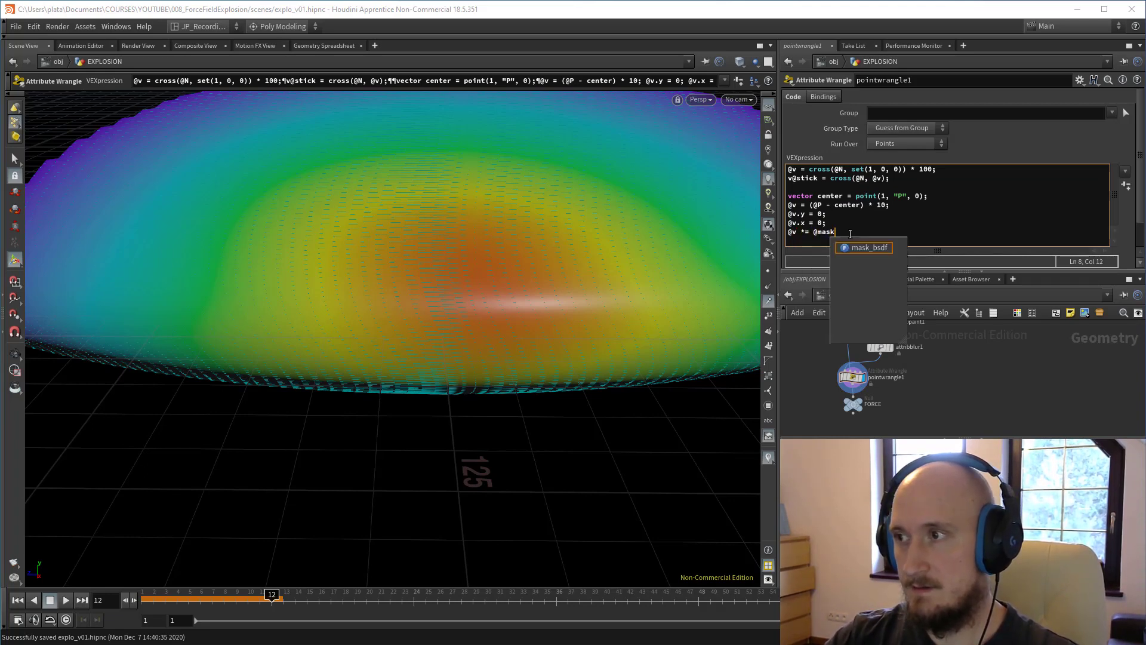
{"action": "type", "text": ";"}
{"action": "key", "text": "Return"}
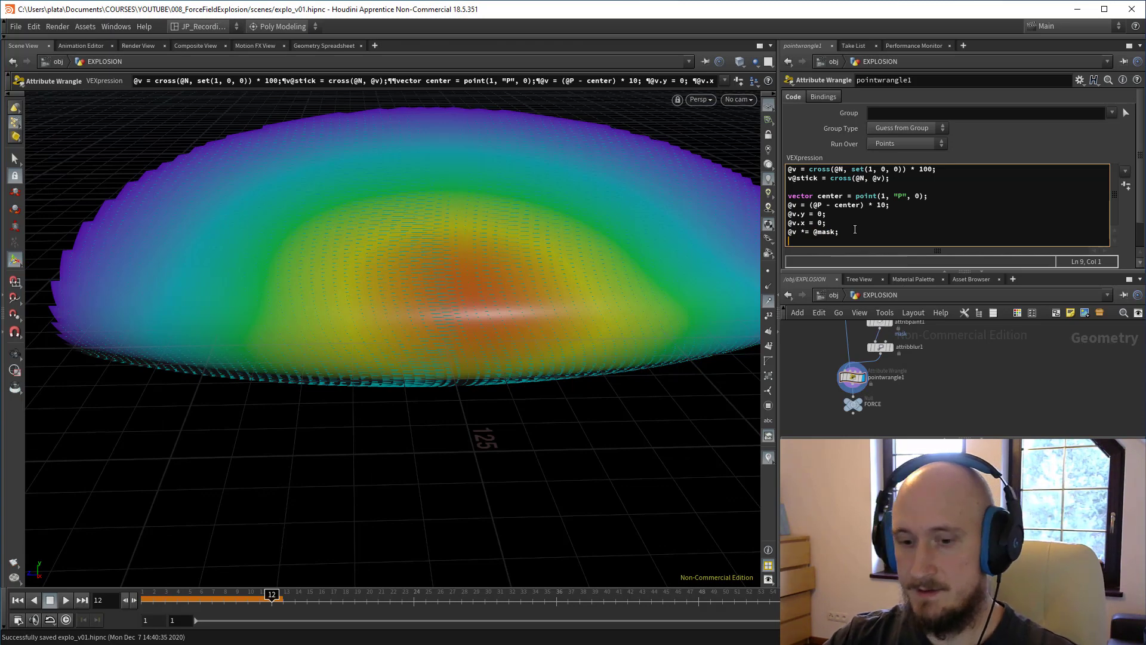
Step: Append v@explo = @v; to store the masked velocity in its own vector attribute
{"action": "type", "text": "v@"}
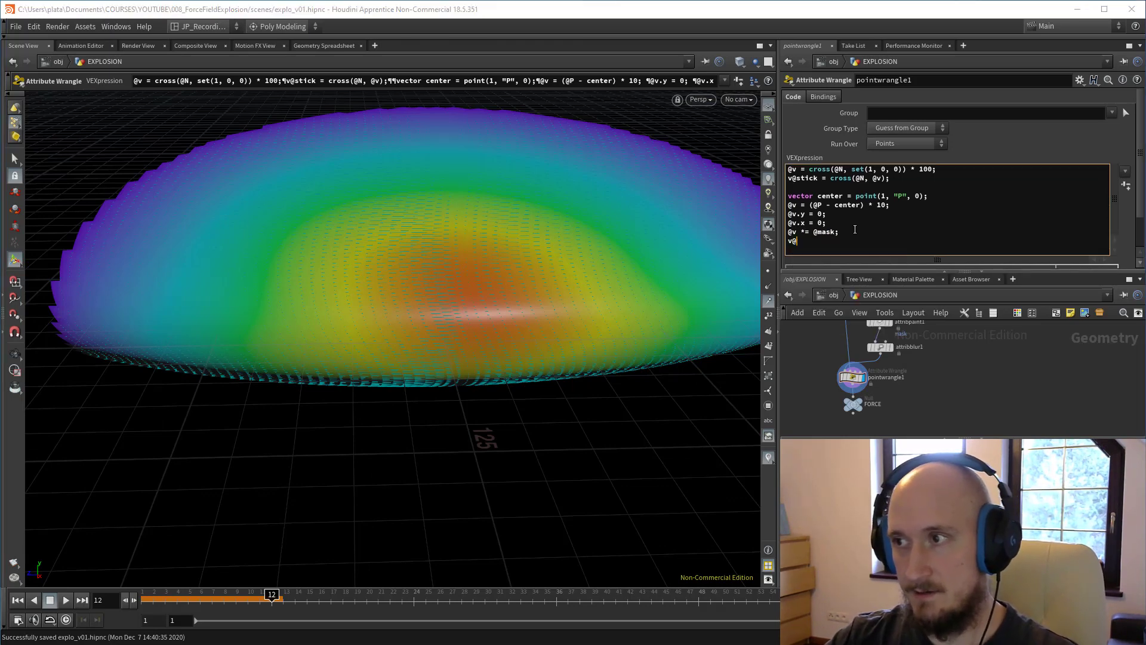
{"action": "type", "text": "explo = @v;"}
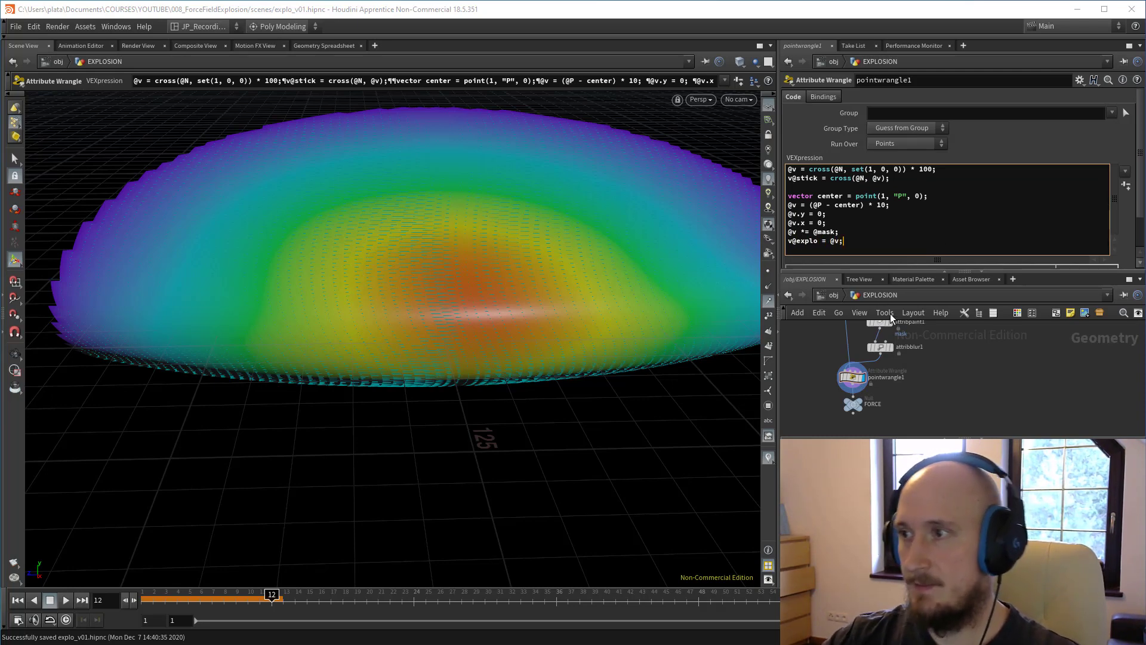
{"action": "key", "text": "ctrl+Return"}
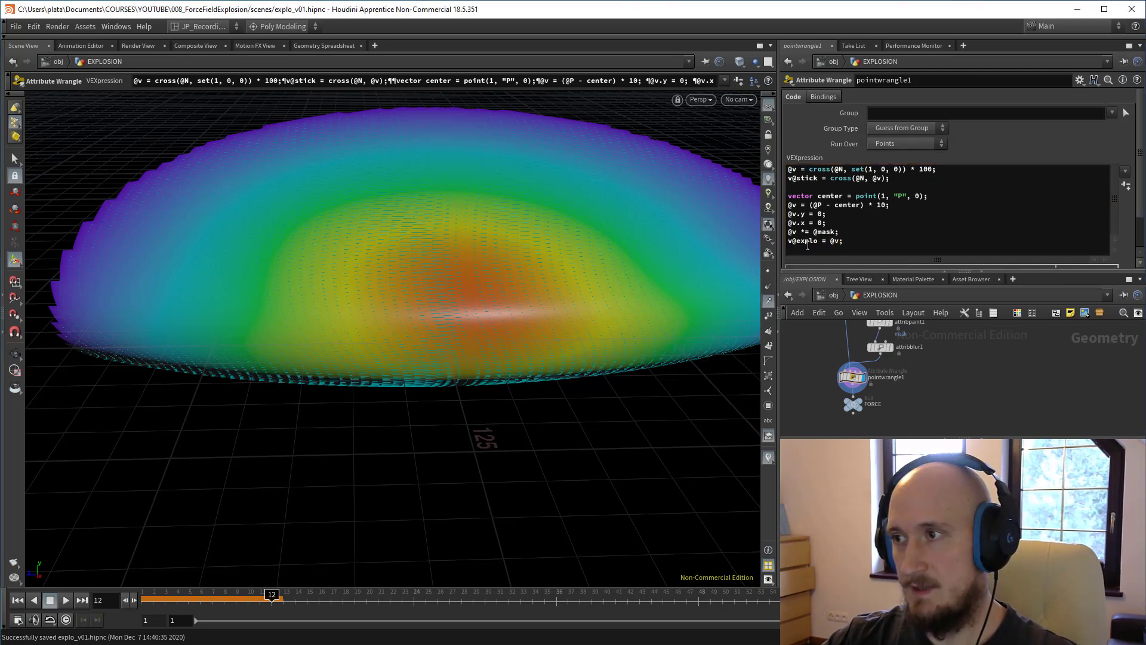
Step: Rename the explo attribute in the last pointwrangle1 line to spread
{"action": "left_click", "coordinate": [816, 241]}
{"action": "key", "text": "BackSpace"}
{"action": "key", "text": "BackSpace"}
{"action": "key", "text": "BackSpace"}
{"action": "key", "text": "BackSpace"}
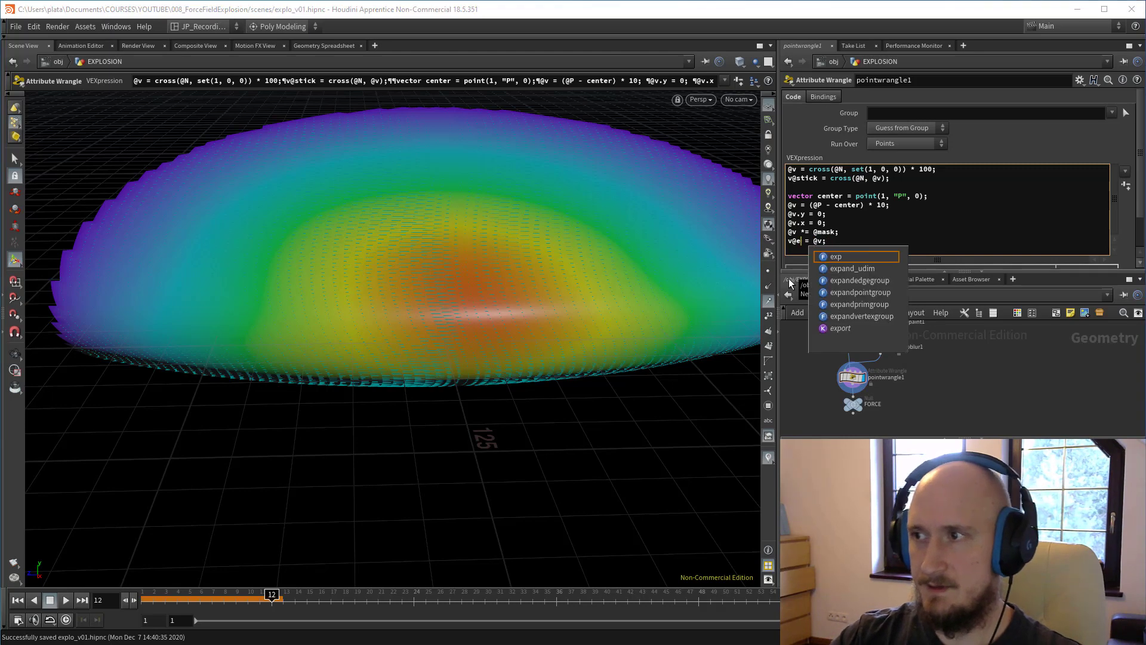
{"action": "key", "text": "BackSpace"}
{"action": "type", "text": "spread"}
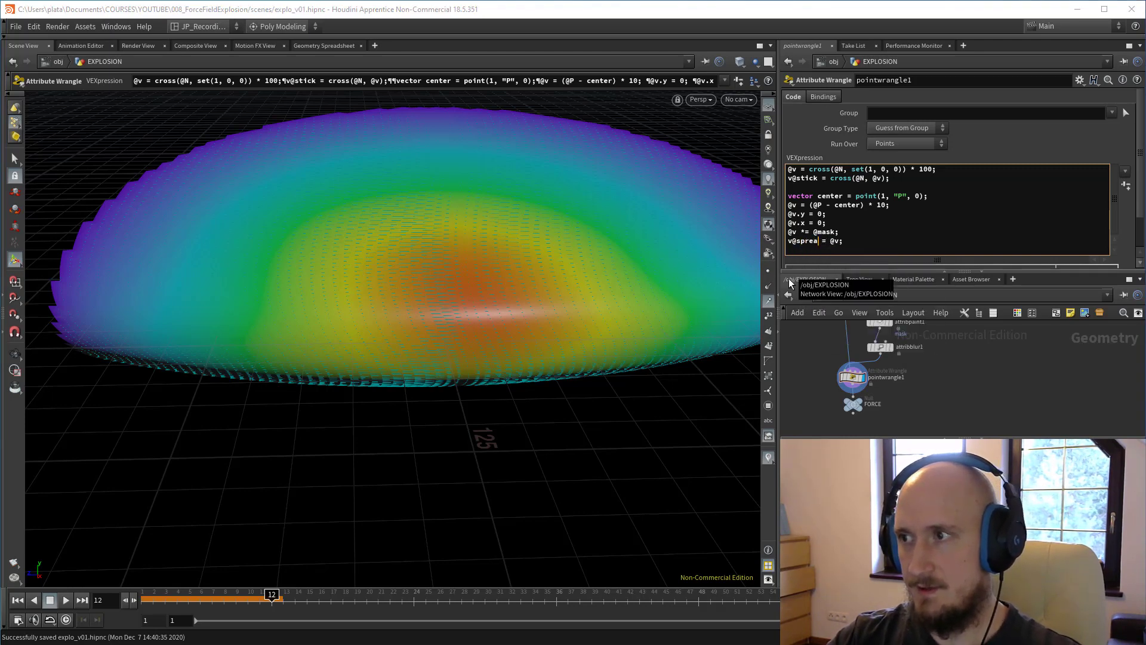
{"action": "key", "text": "ctrl+Return"}
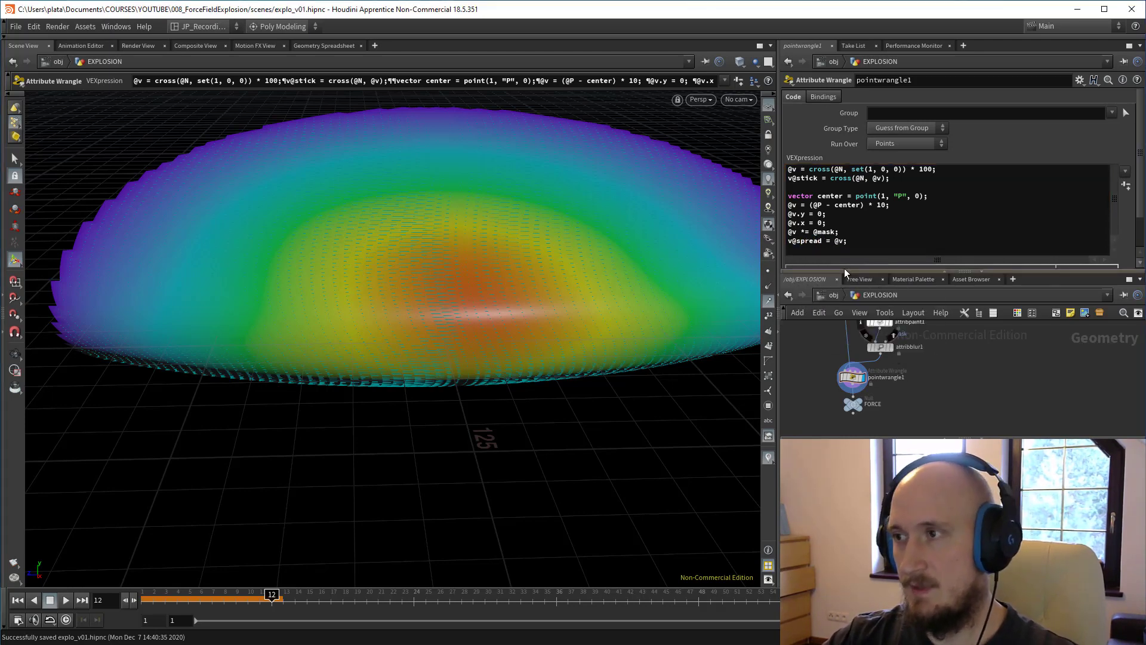
{"action": "double_click", "coordinate": [792, 210]}
{"action": "left_click_drag", "start_coordinate": [792, 210], "coordinate": [790, 206]}
{"action": "left_click", "coordinate": [797, 206]}
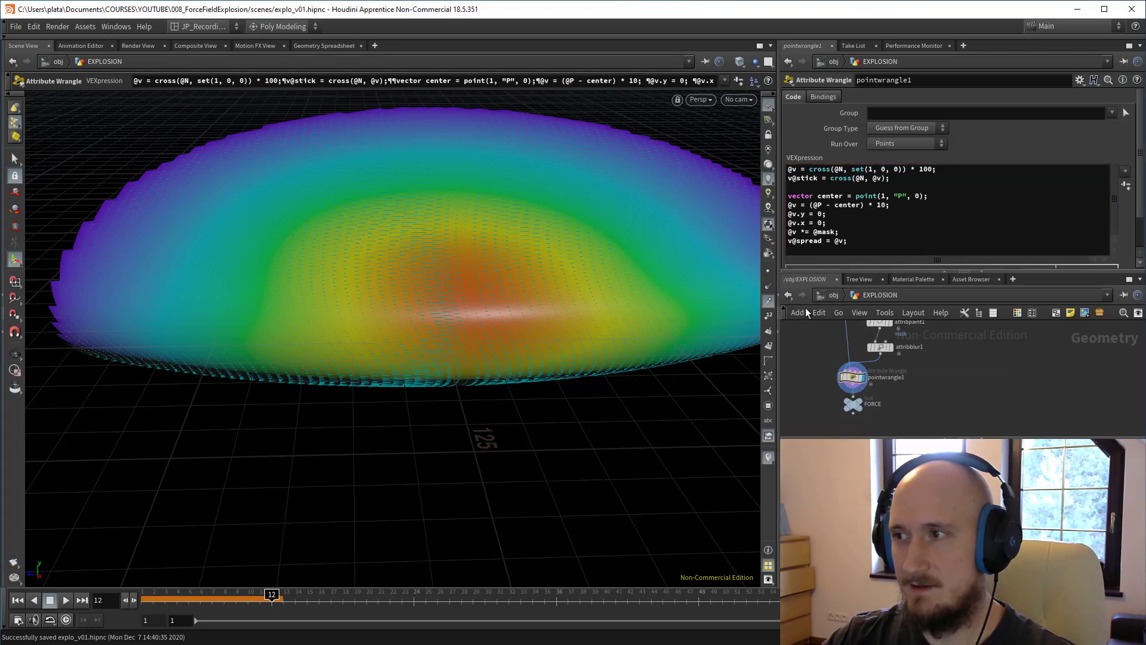
Step: In gasfieldwrangle1 inside the fireball's FORCES network, add the line vector spread = pcfilter(handle, "spread"); below the stick line
{"action": "left_click", "coordinate": [853, 404]}
{"action": "scroll", "coordinate": [824, 390], "scroll_direction": "down", "scroll_amount": 2}
{"action": "left_click", "coordinate": [861, 384]}
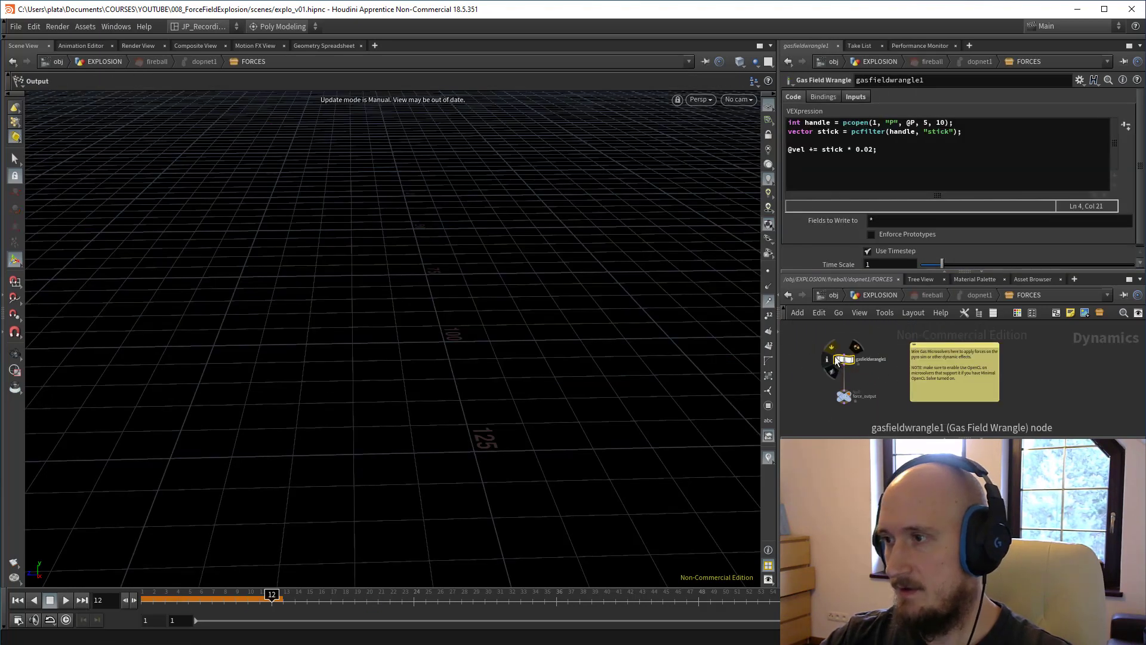
{"action": "left_click", "coordinate": [987, 136]}
{"action": "key", "text": "Return"}
{"action": "type", "text": "vector stick = pcfilter(handle, \"stick\");"}
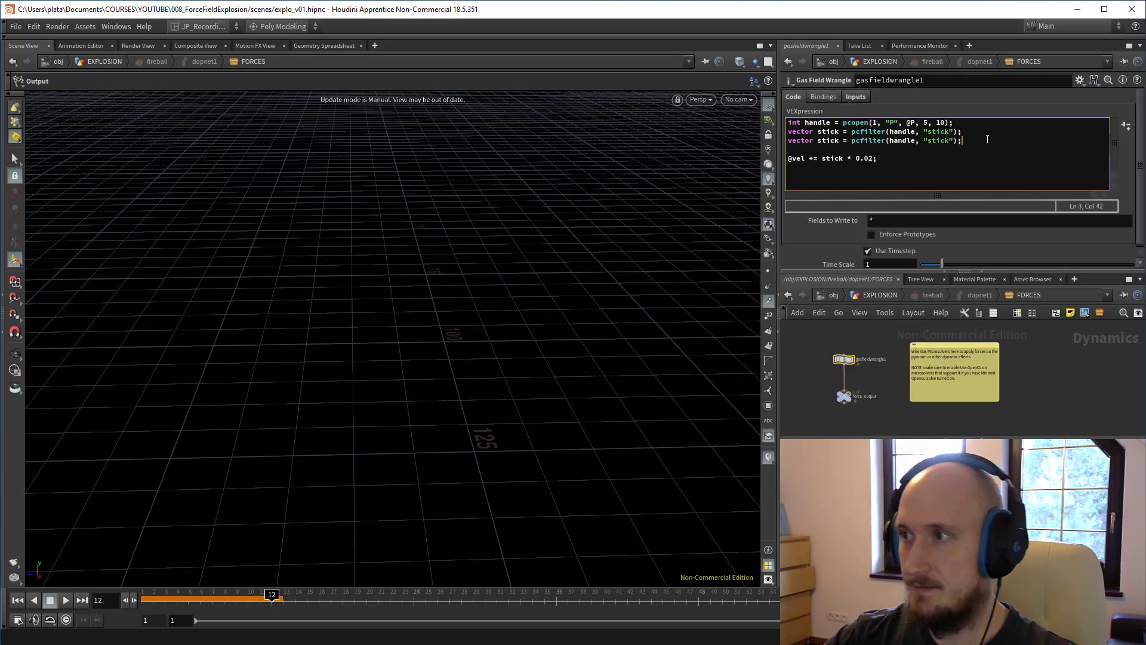
{"action": "double_click", "coordinate": [827, 141]}
{"action": "type", "text": "spread"}
{"action": "double_click", "coordinate": [942, 141]}
{"action": "type", "text": "spread"}
{"action": "left_click", "coordinate": [959, 181]}
{"action": "key", "text": "shift+Home"}
{"action": "key", "text": "ctrl+c"}
{"action": "key", "text": "End"}
{"action": "key", "text": "Return"}
{"action": "key", "text": "ctrl+v"}
{"action": "double_click", "coordinate": [832, 167]}
{"action": "type", "text": "spread"}
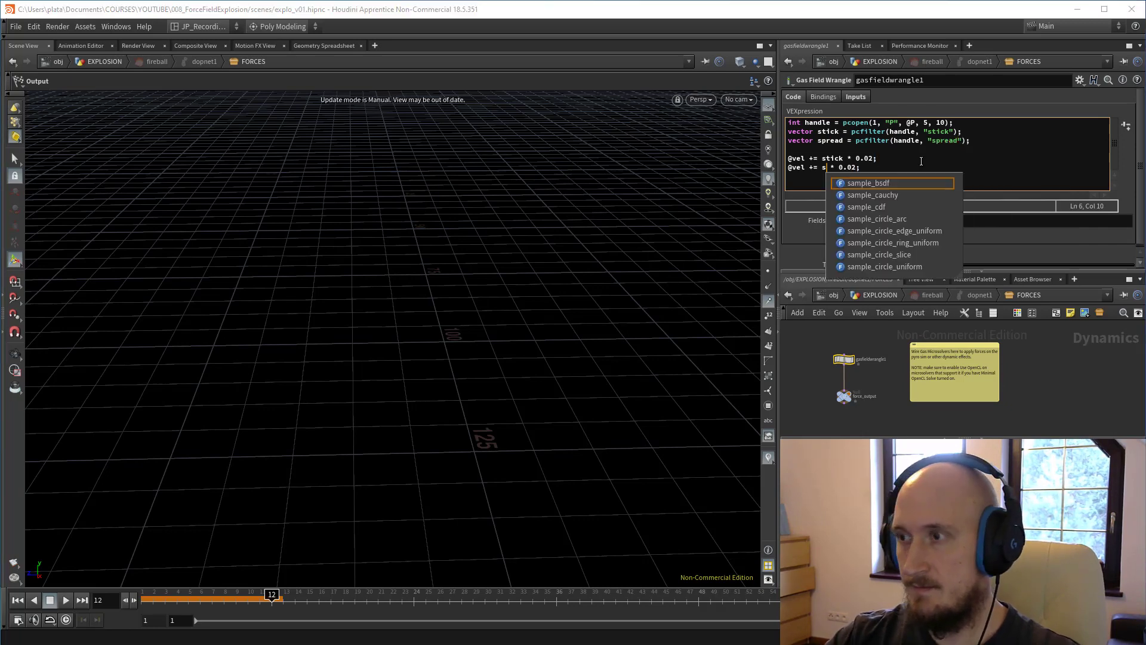
{"action": "left_click", "coordinate": [798, 374]}
{"action": "left_click", "coordinate": [789, 158]}
{"action": "type", "text": "//"}
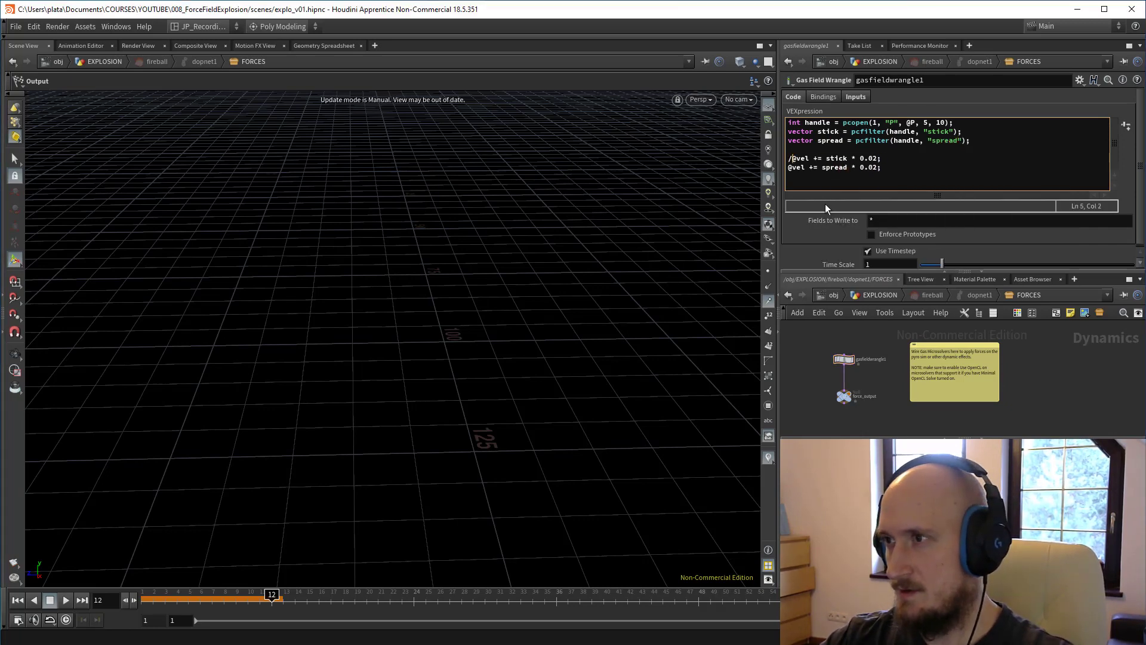
{"action": "left_click", "coordinate": [18, 600]}
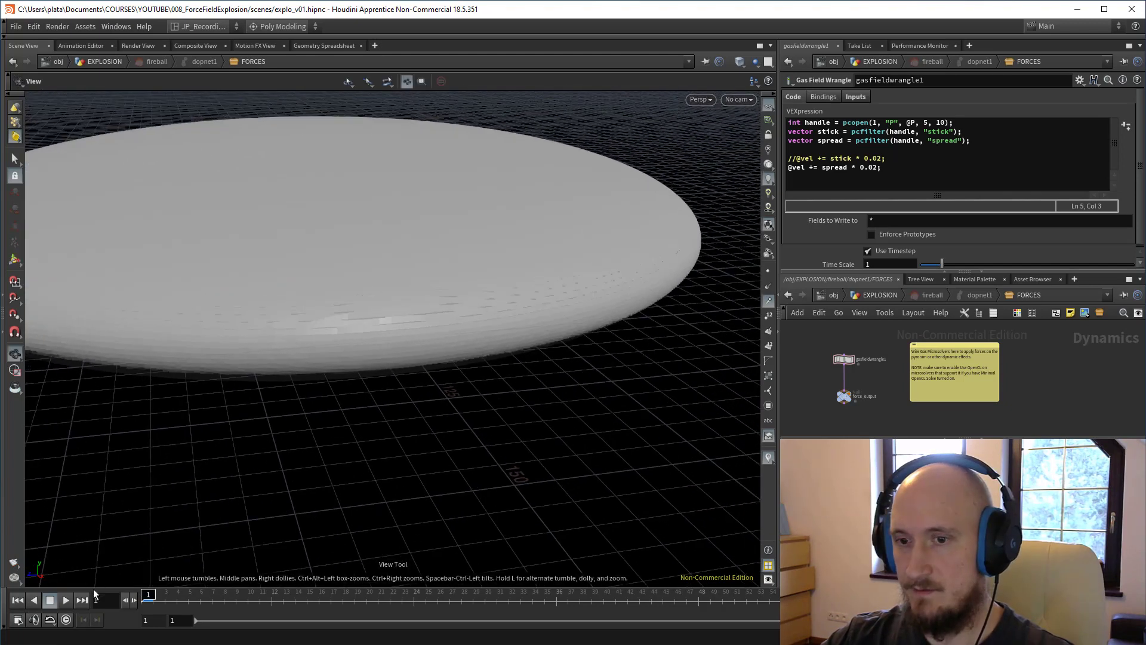
{"action": "left_click", "coordinate": [69, 600]}
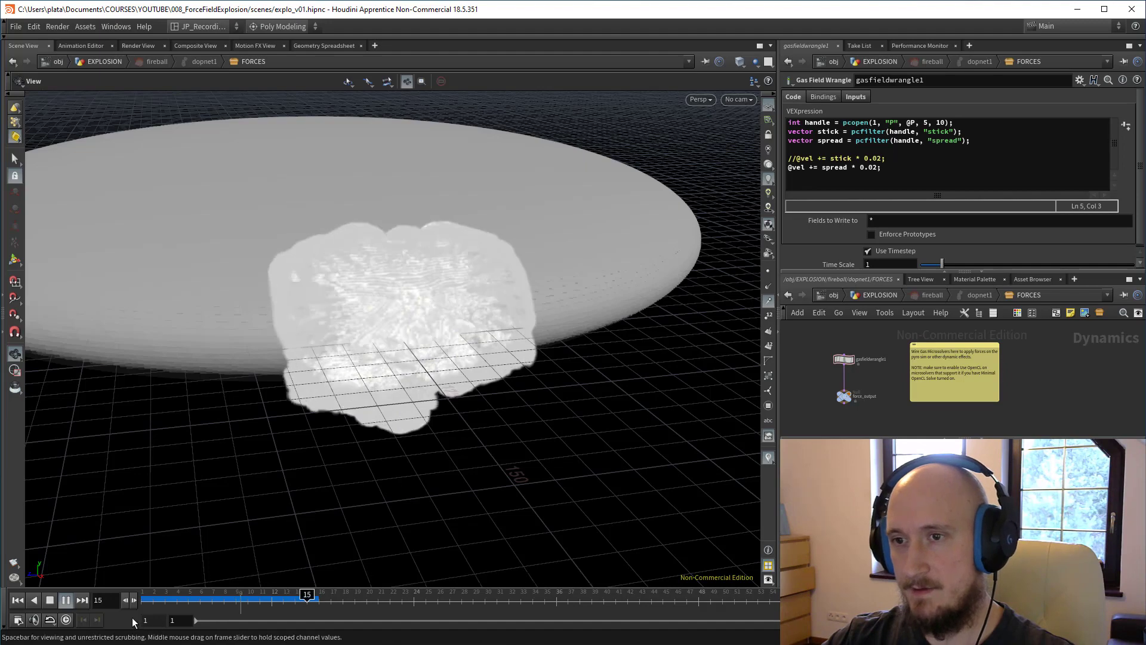
Step: Scrub the cached simulation back to frame 11 and examine the fireball's spreading shape from several angles
{"action": "left_click_drag", "start_coordinate": [456, 325], "coordinate": [275, 356]}
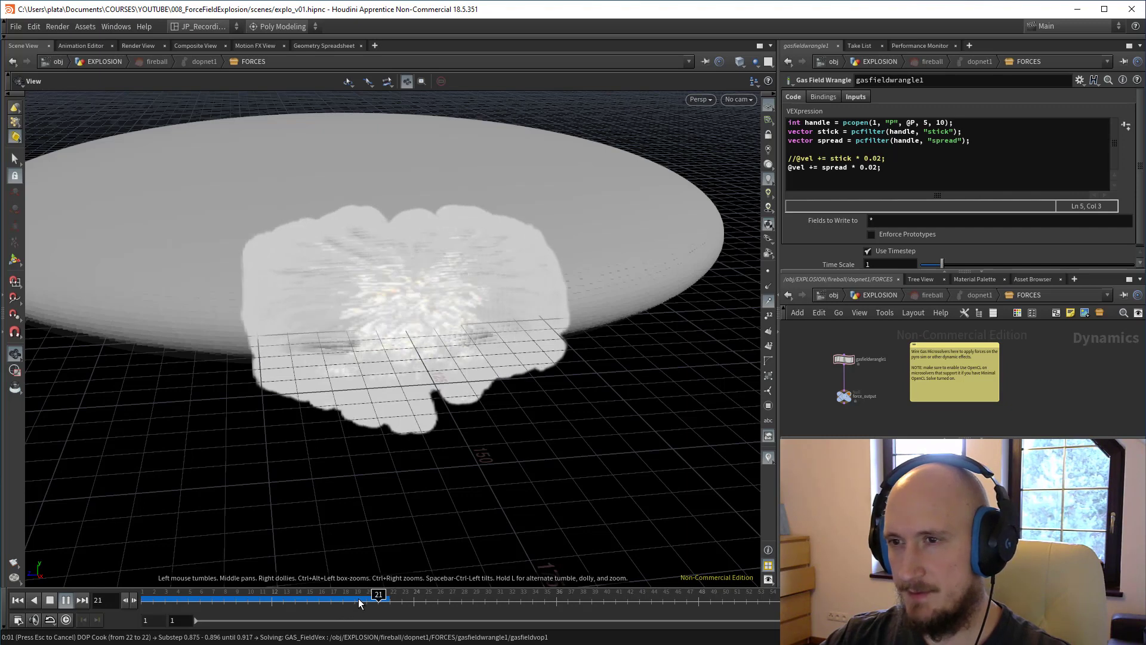
{"action": "left_click_drag", "start_coordinate": [349, 602], "coordinate": [234, 603]}
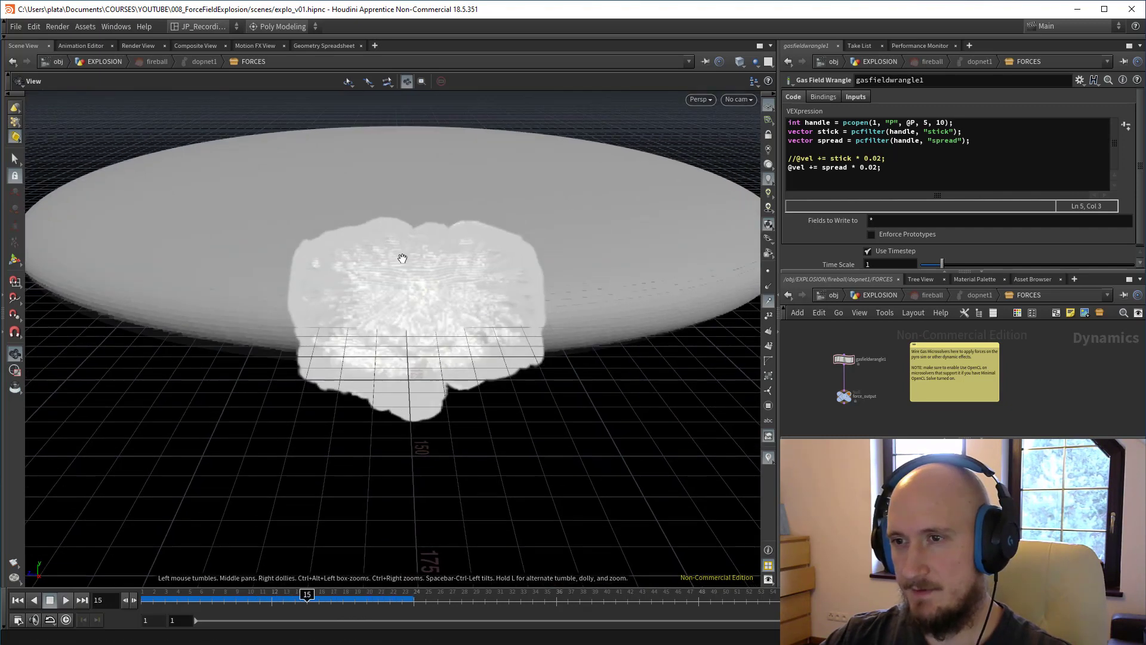
{"action": "left_click_drag", "start_coordinate": [398, 325], "coordinate": [379, 352]}
{"action": "left_click_drag", "start_coordinate": [310, 599], "coordinate": [264, 599]}
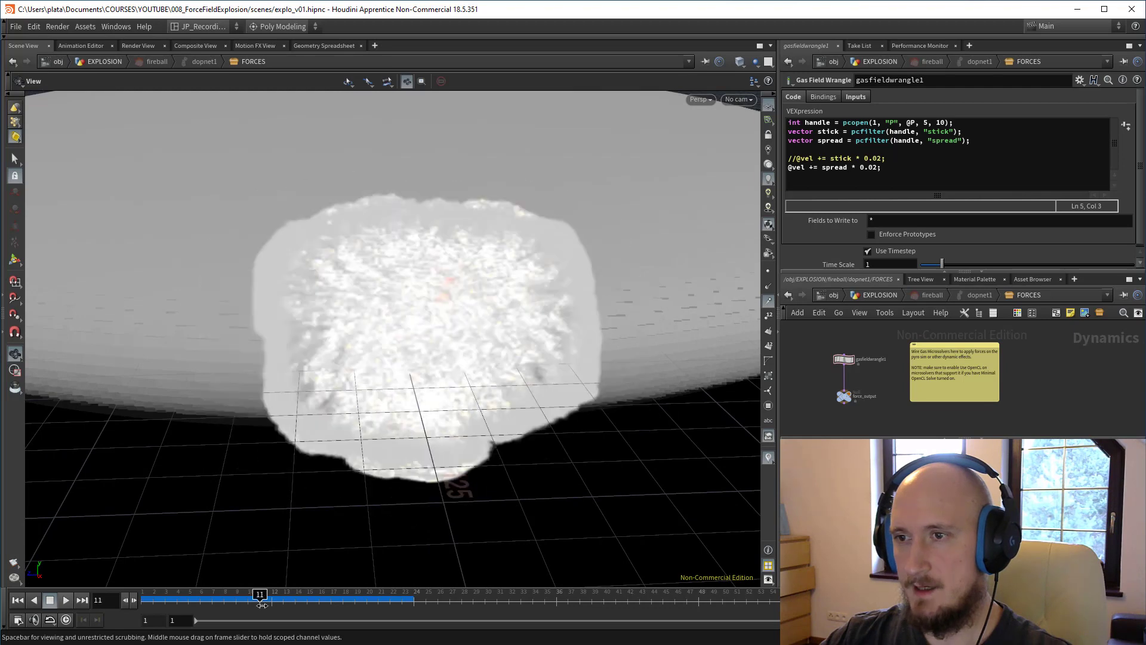
{"action": "right_click_drag", "start_coordinate": [381, 328], "coordinate": [376, 282]}
{"action": "left_click_drag", "start_coordinate": [376, 281], "coordinate": [410, 335]}
{"action": "middle_click_drag", "start_coordinate": [410, 335], "coordinate": [384, 364]}
{"action": "right_click_drag", "start_coordinate": [384, 364], "coordinate": [399, 345]}
{"action": "mouse_move", "coordinate": [283, 599]}
{"action": "left_mouse_down"}
{"action": "mouse_move", "coordinate": [295, 599]}
{"action": "mouse_move", "coordinate": [236, 599]}
{"action": "mouse_move", "coordinate": [260, 600]}
{"action": "left_mouse_up"}
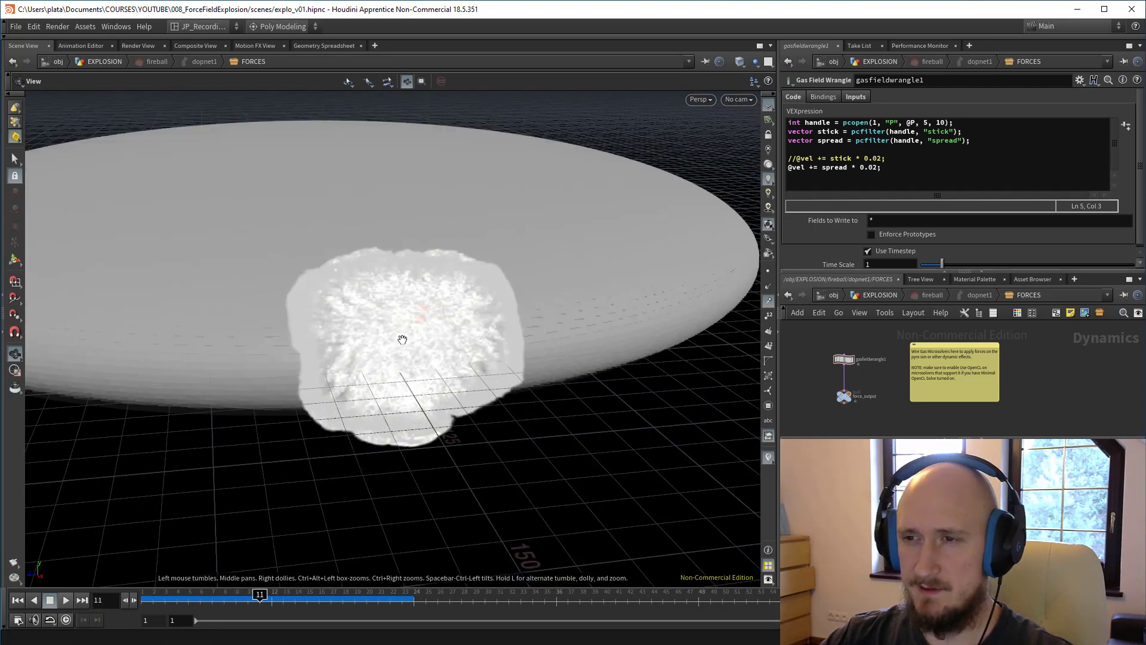
{"action": "left_click", "coordinate": [18, 600]}
{"action": "left_click", "coordinate": [796, 159]}
{"action": "key", "text": "BackSpace"}
{"action": "key", "text": "BackSpace"}
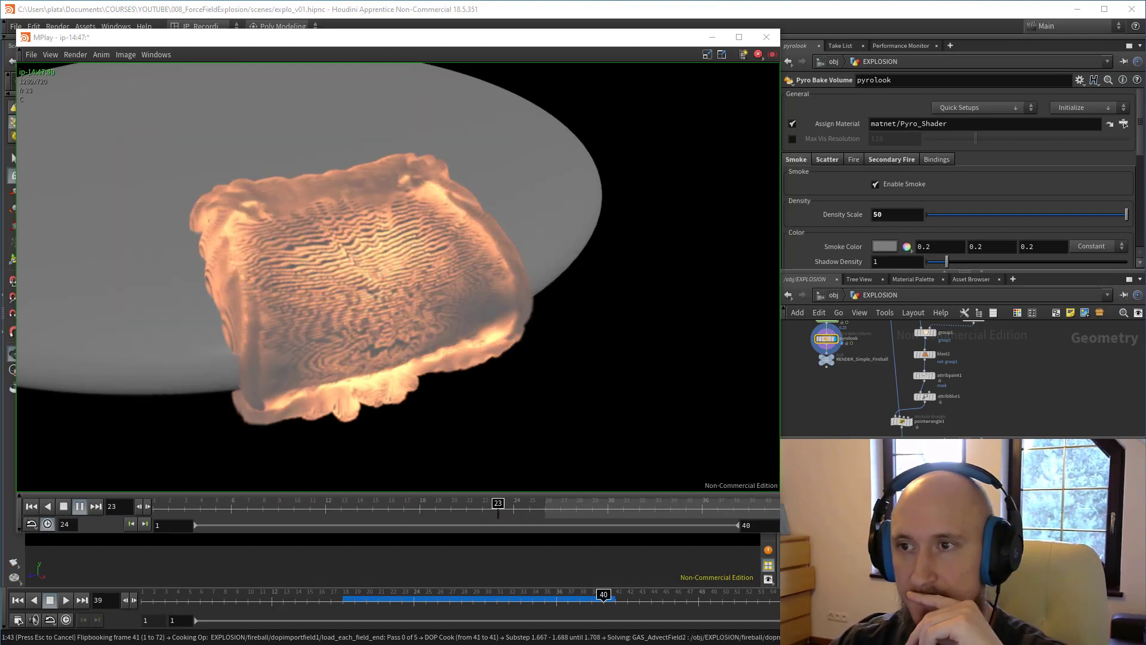
Step: Scrub and play the recorded flipbook in MPlay to check how the explosion spreads along the force field
{"action": "left_click_drag", "start_coordinate": [263, 500], "coordinate": [204, 495]}
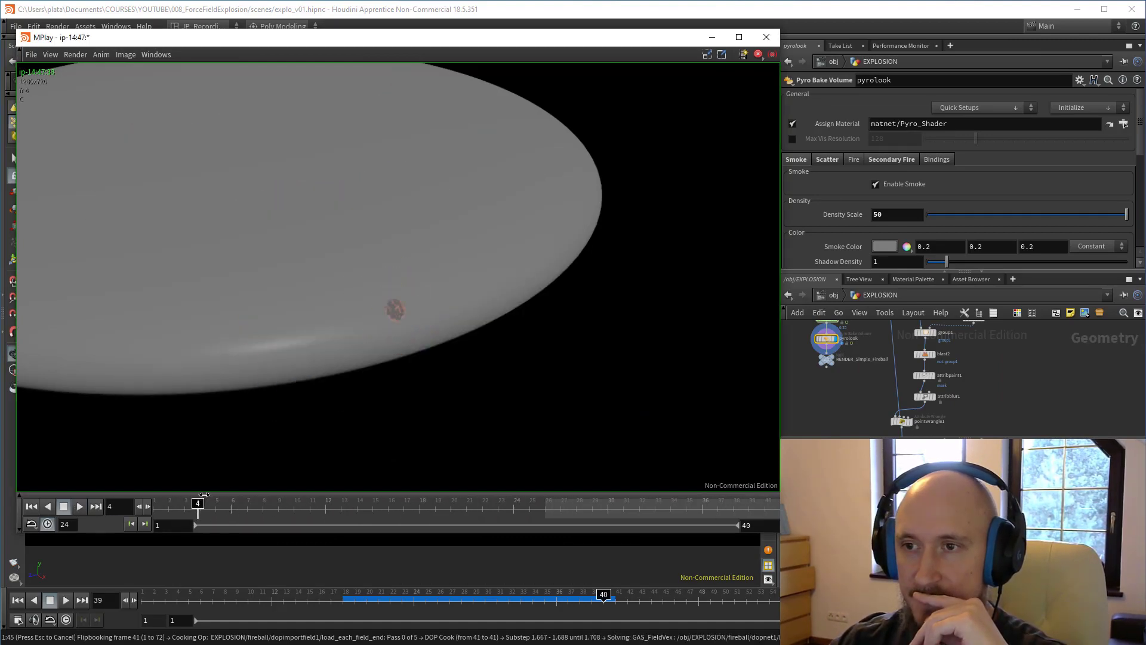
{"action": "mouse_move", "coordinate": [293, 497]}
{"action": "left_mouse_down"}
{"action": "mouse_move", "coordinate": [428, 518]}
{"action": "mouse_move", "coordinate": [502, 514]}
{"action": "mouse_move", "coordinate": [174, 504]}
{"action": "mouse_move", "coordinate": [436, 501]}
{"action": "mouse_move", "coordinate": [310, 500]}
{"action": "mouse_move", "coordinate": [412, 499]}
{"action": "mouse_move", "coordinate": [357, 499]}
{"action": "left_mouse_up"}
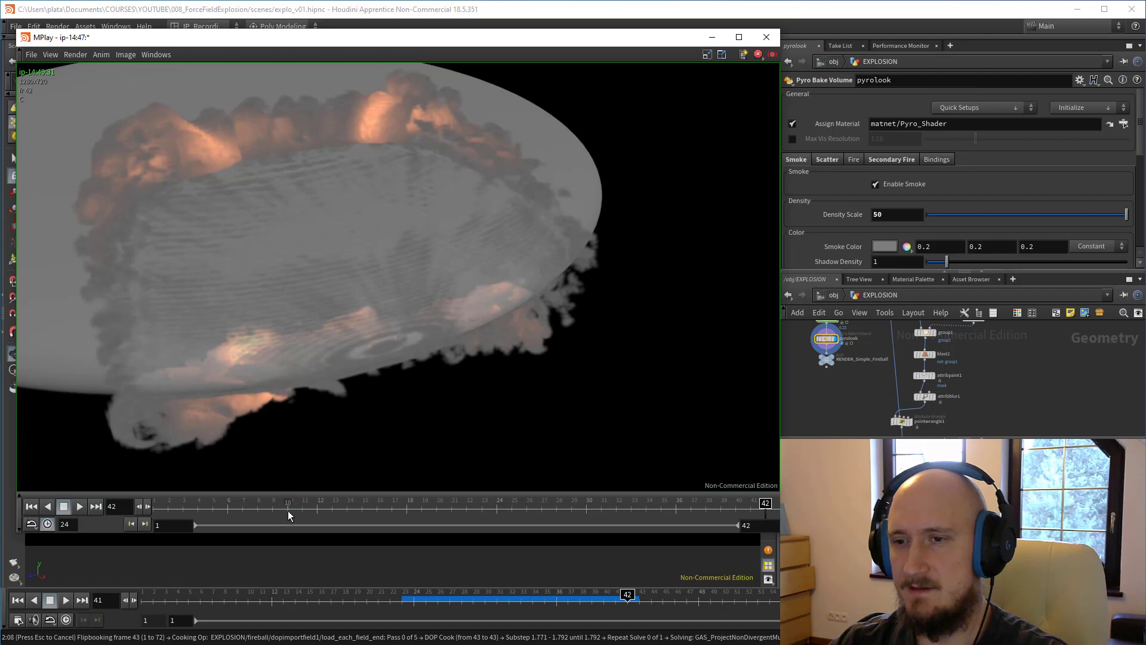
{"action": "left_click", "coordinate": [80, 506]}
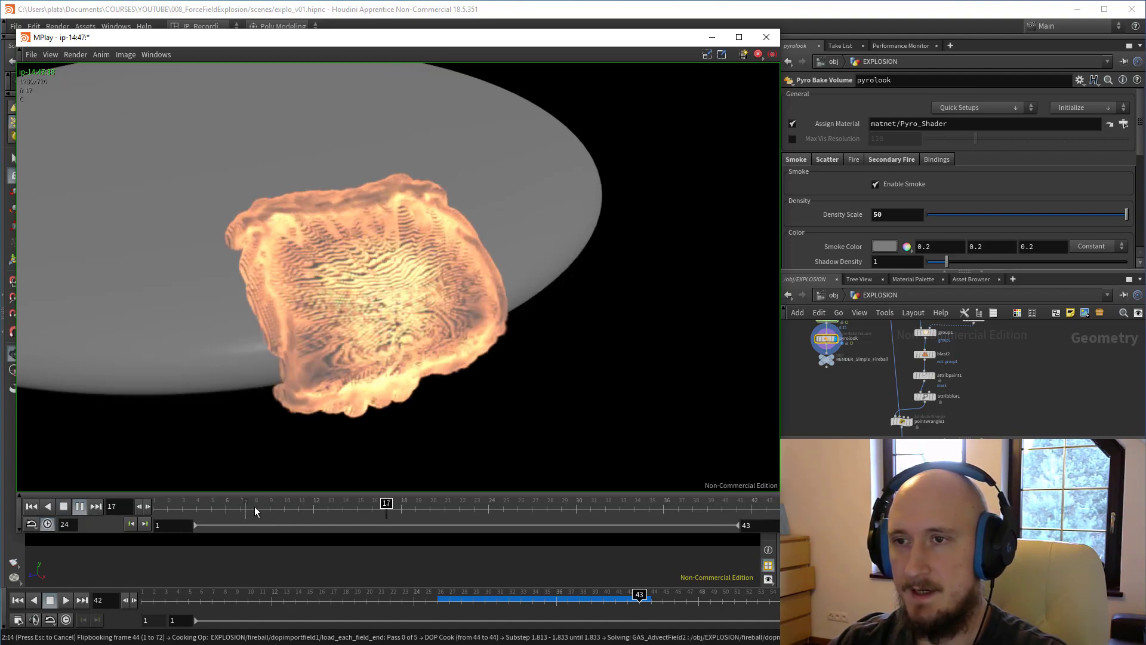
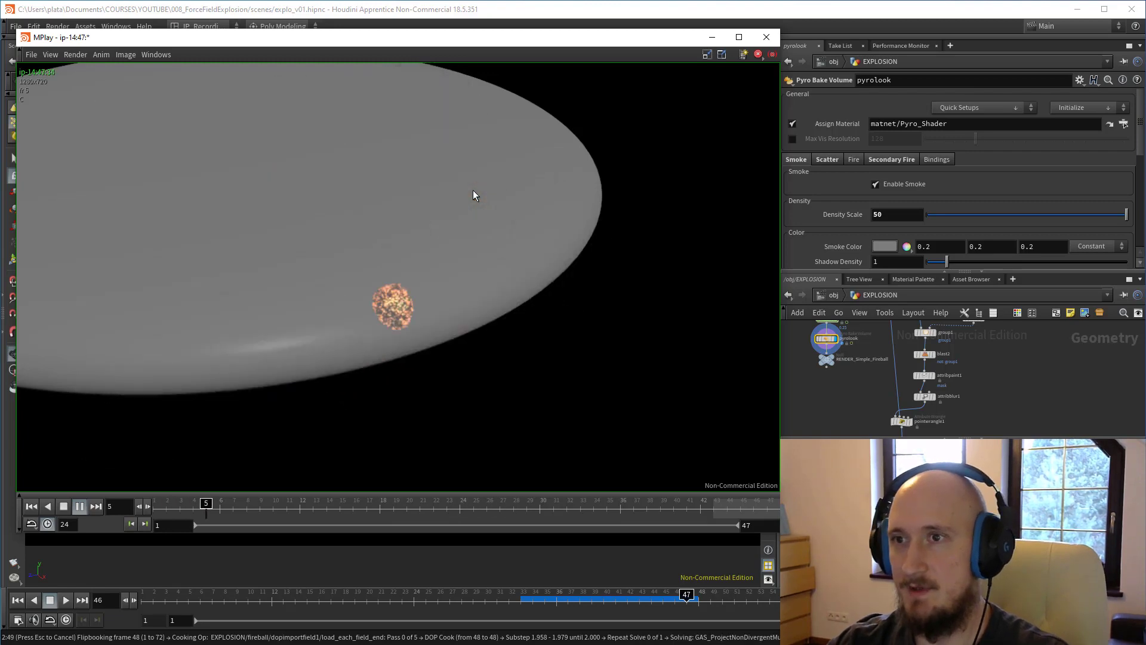
Step: Leave the flipbook and add the EXPLOSION node between fireball and pyrolook in the EXPLOSION network
{"action": "left_click", "coordinate": [622, 535]}
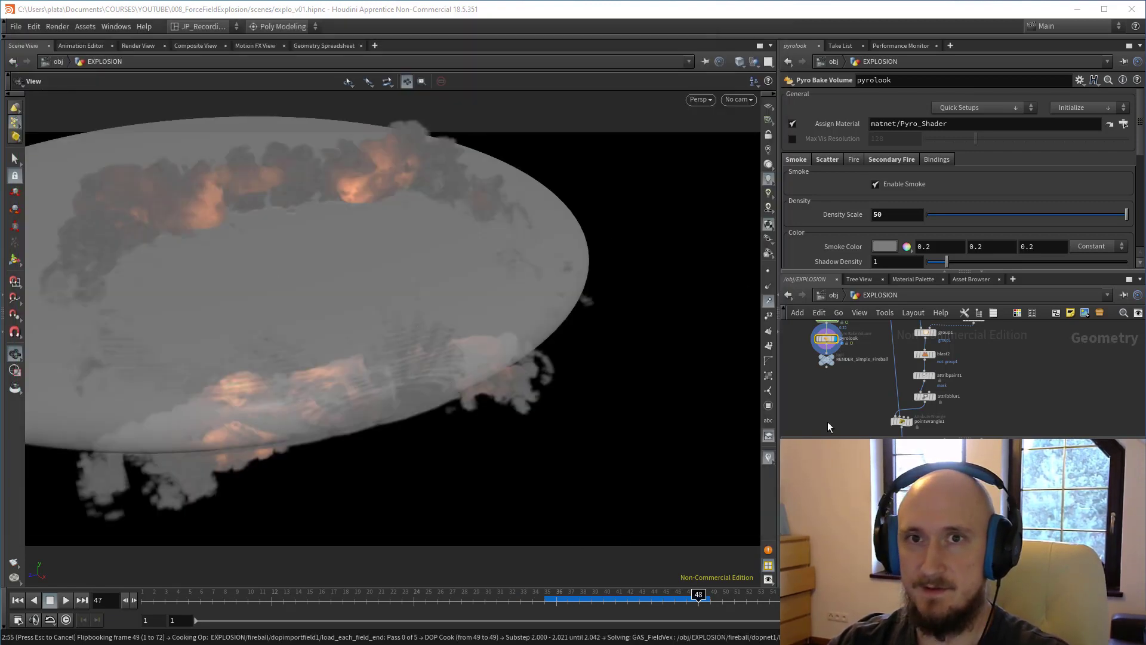
{"action": "left_click", "coordinate": [656, 610]}
{"action": "scroll", "coordinate": [834, 404], "scroll_direction": "up", "scroll_amount": 2}
{"action": "middle_click_drag", "start_coordinate": [834, 403], "coordinate": [832, 449]}
{"action": "scroll", "coordinate": [813, 389], "scroll_direction": "down", "scroll_amount": 1}
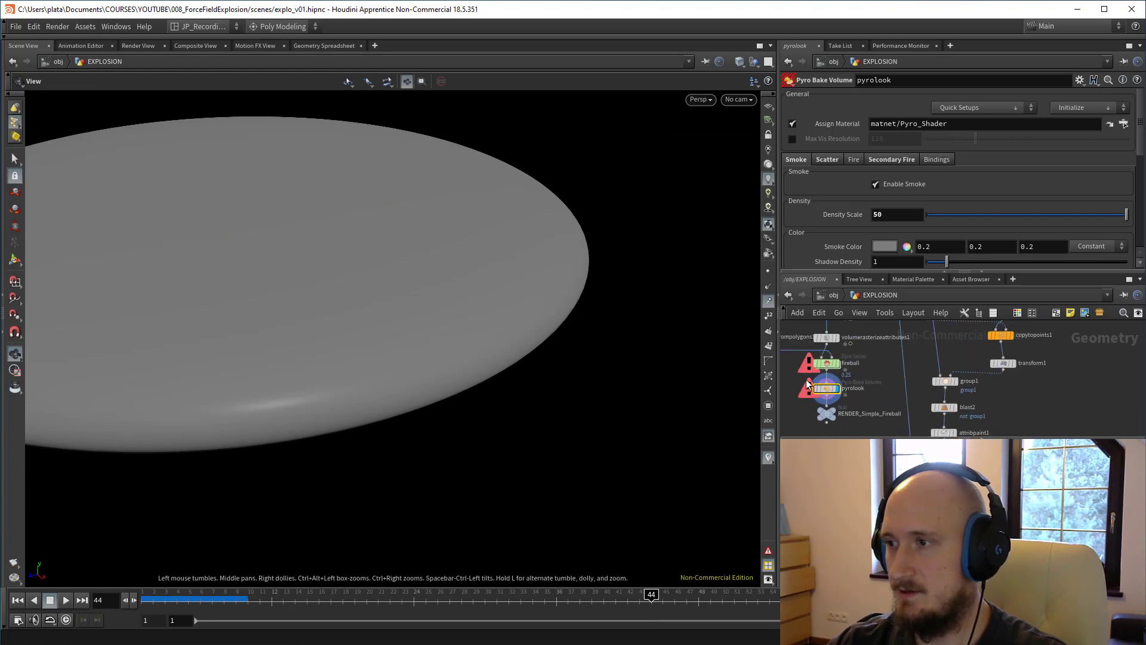
{"action": "key", "text": "Tab"}
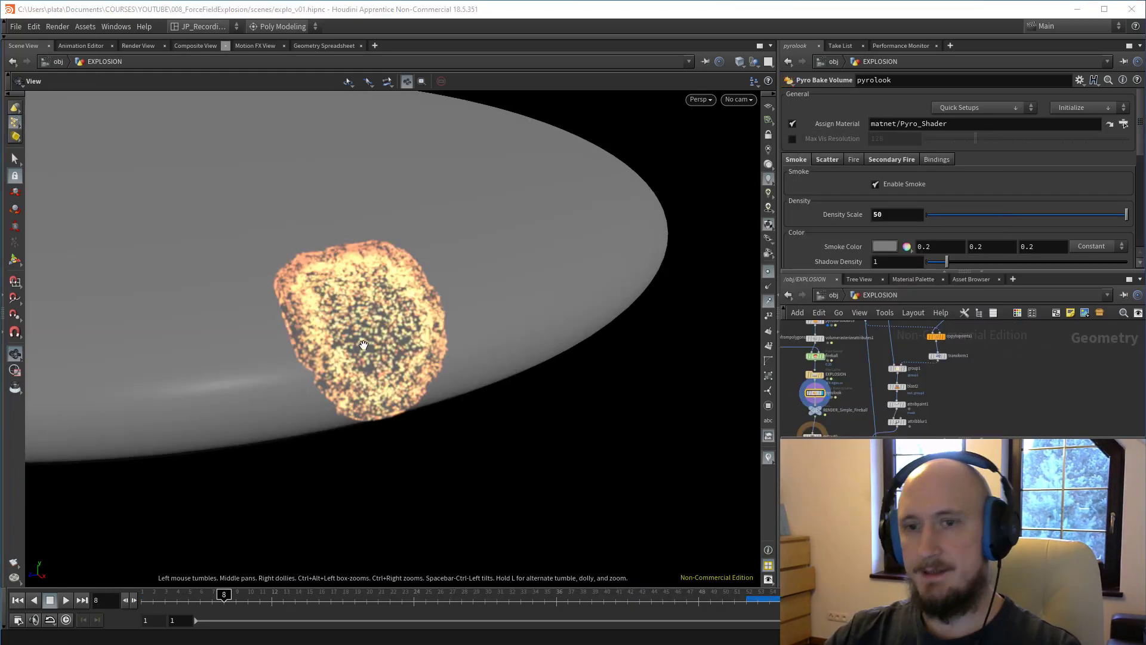
Step: Scrub the simulation from frame 8 to frame 24 and examine how the fireball spreads over the force field
{"action": "scroll", "coordinate": [364, 345], "scroll_direction": "down", "scroll_amount": 3}
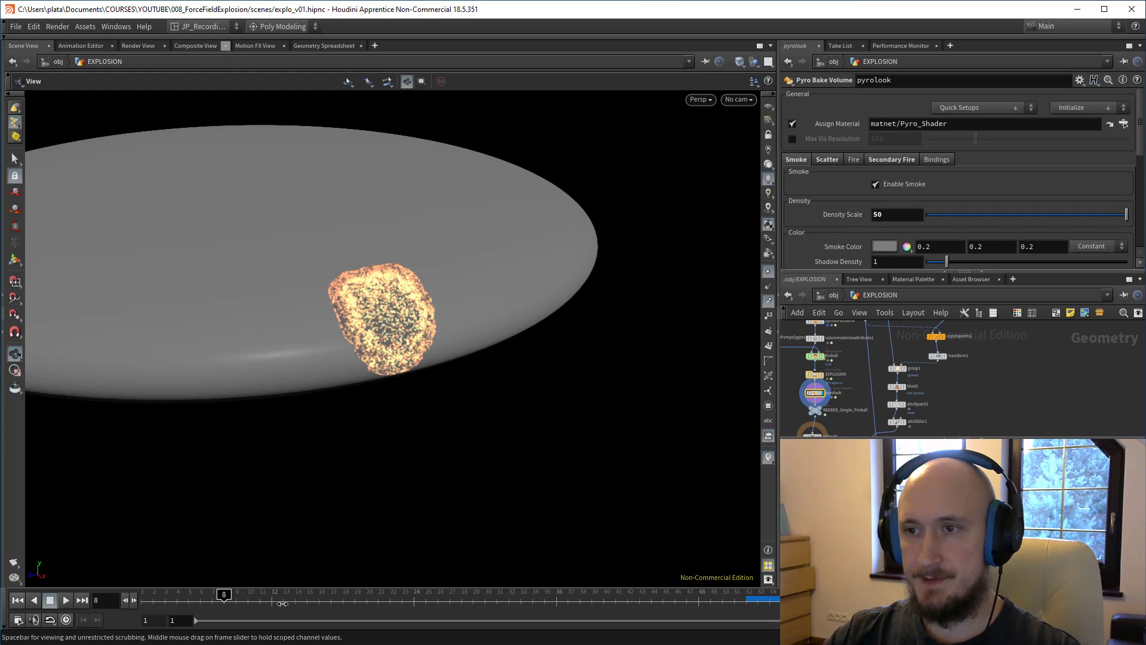
{"action": "left_click_drag", "start_coordinate": [283, 604], "coordinate": [463, 487]}
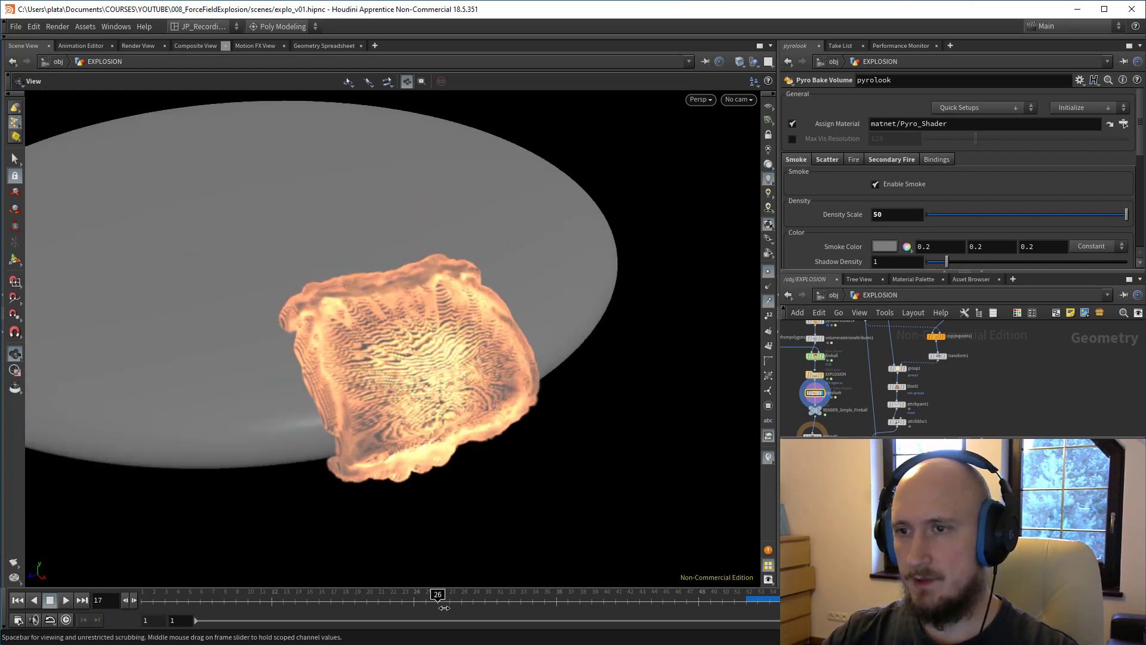
{"action": "left_click_drag", "start_coordinate": [382, 334], "coordinate": [352, 361]}
{"action": "left_click_drag", "start_coordinate": [343, 598], "coordinate": [461, 602]}
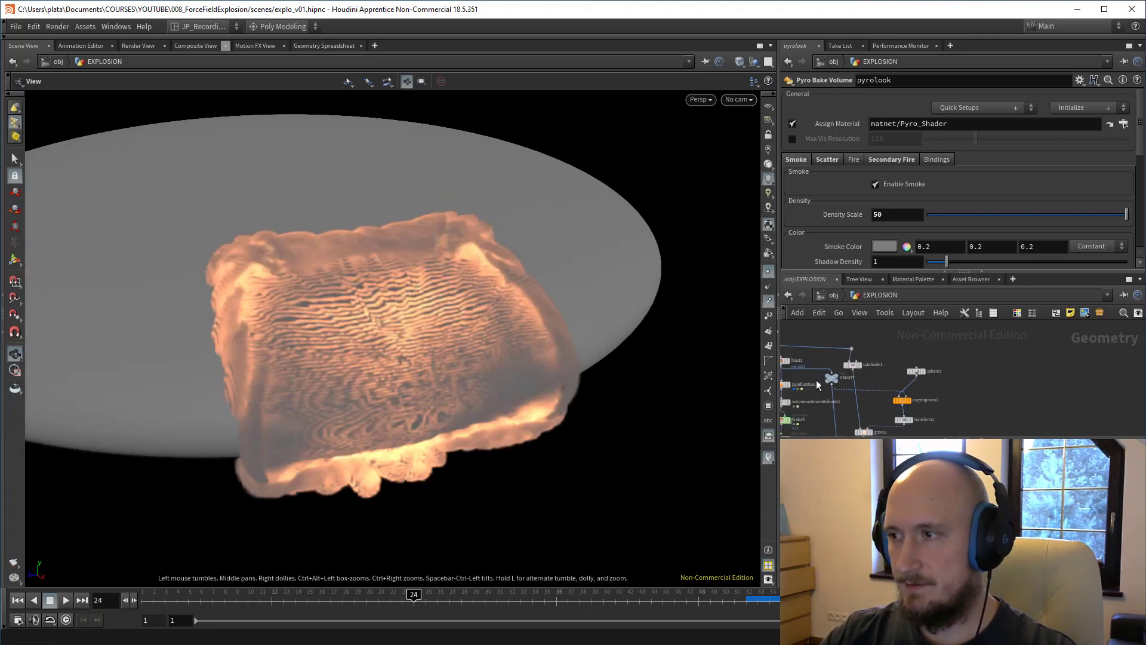
Step: Select and display the GRAVITY null in the EXPLOSION network
{"action": "scroll", "coordinate": [860, 380], "scroll_direction": "up", "scroll_amount": 2}
{"action": "left_click", "coordinate": [836, 371]}
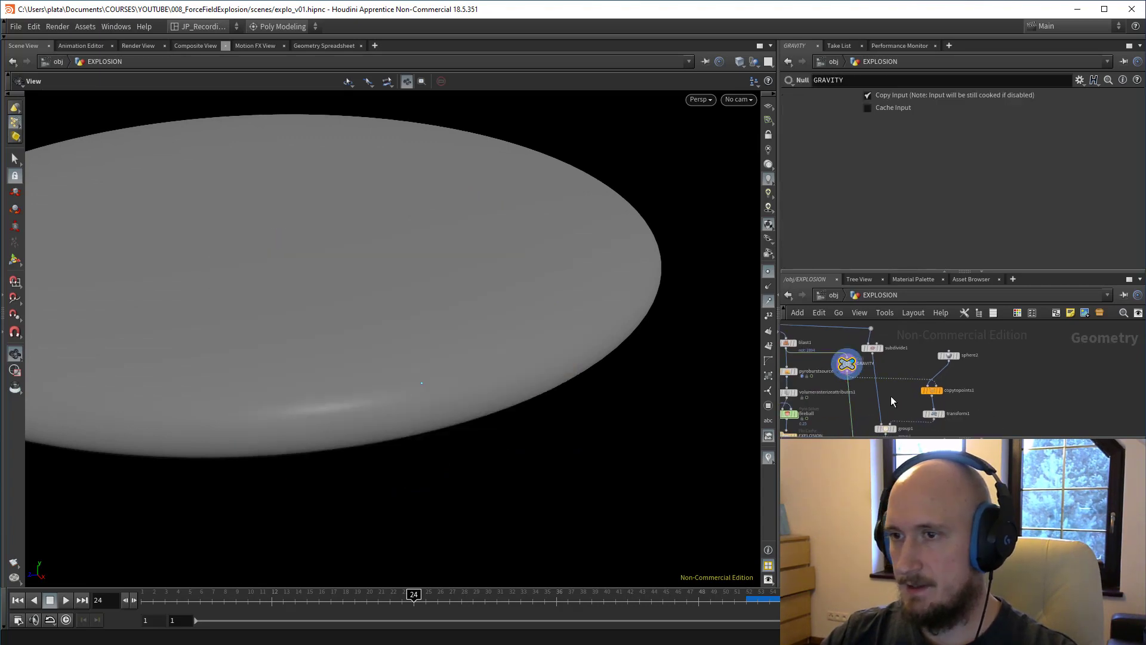
{"action": "middle_click_drag", "start_coordinate": [837, 382], "coordinate": [893, 384]}
{"action": "right_click", "coordinate": [906, 380]}
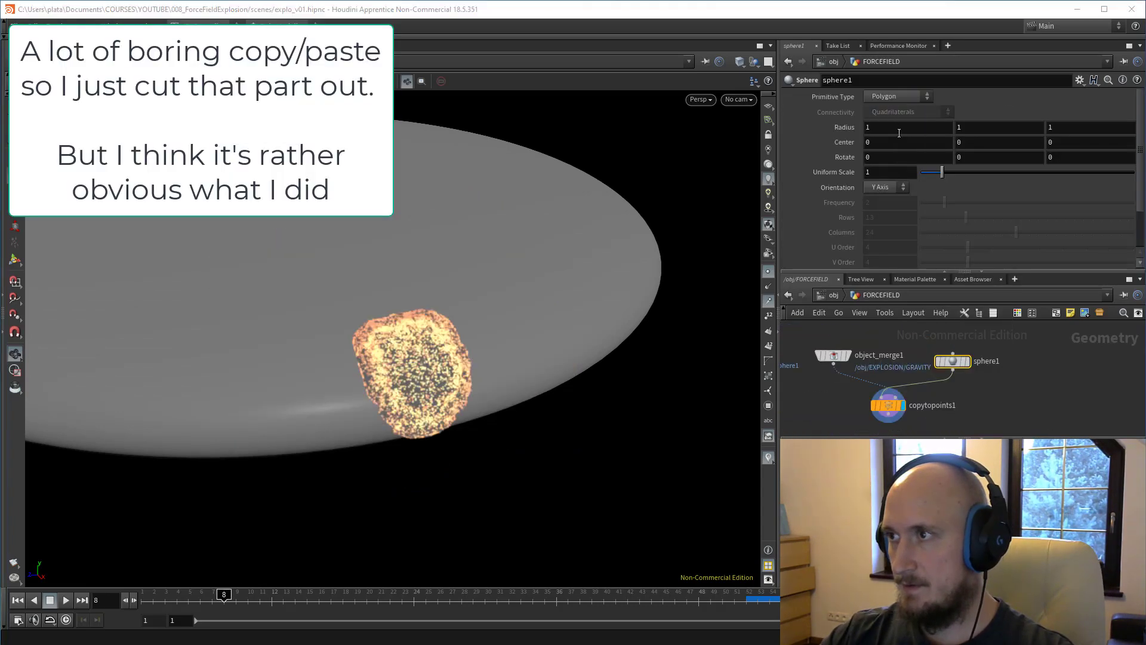
Step: Set sphere1's uniform scale to 11.4 and its frequency to 10 in the FORCEFIELD network
{"action": "middle_click_drag", "start_coordinate": [878, 172], "coordinate": [913, 177]}
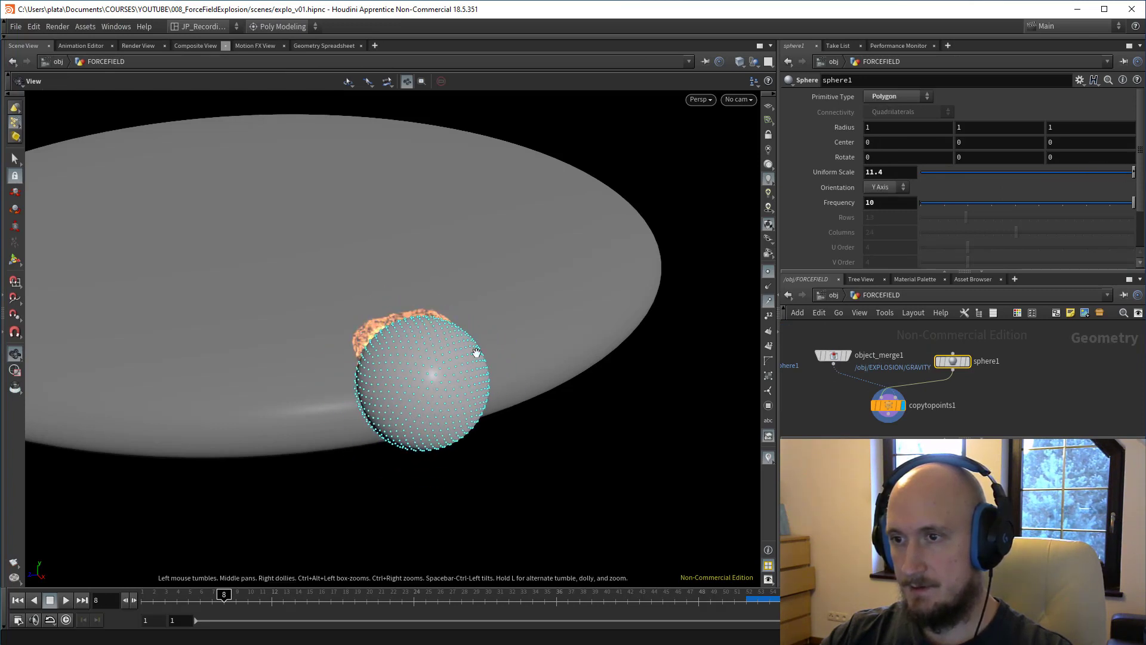
{"action": "left_click_drag", "start_coordinate": [473, 350], "coordinate": [445, 367]}
Step: Add a Boolean that subtracts copytopoints1 from the merged force field and outputs the A-B Seams edge group abseams
{"action": "key", "text": "Tab"}
{"action": "type", "text": "bool"}
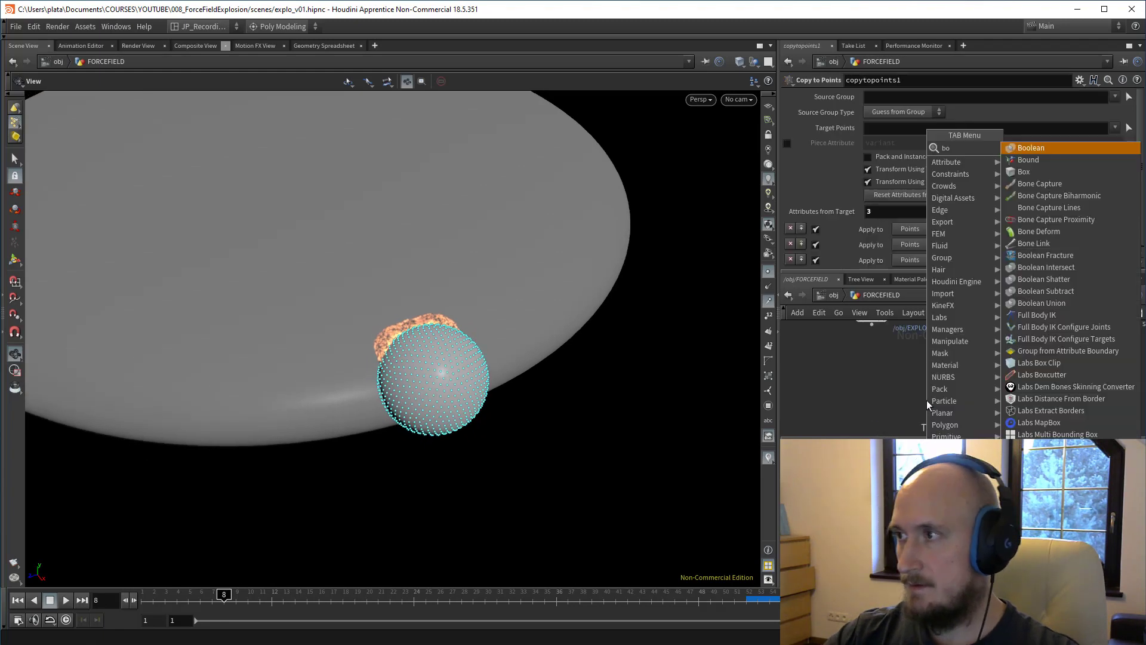
{"action": "key", "text": "Return"}
{"action": "left_click", "coordinate": [926, 400]}
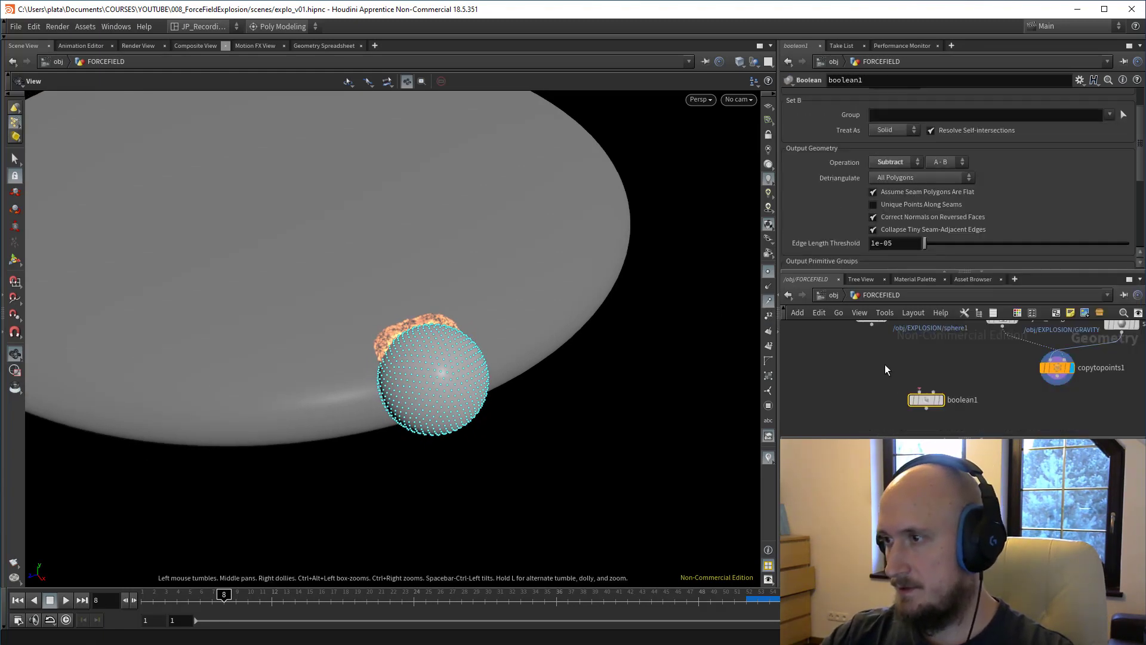
{"action": "left_click", "coordinate": [955, 409]}
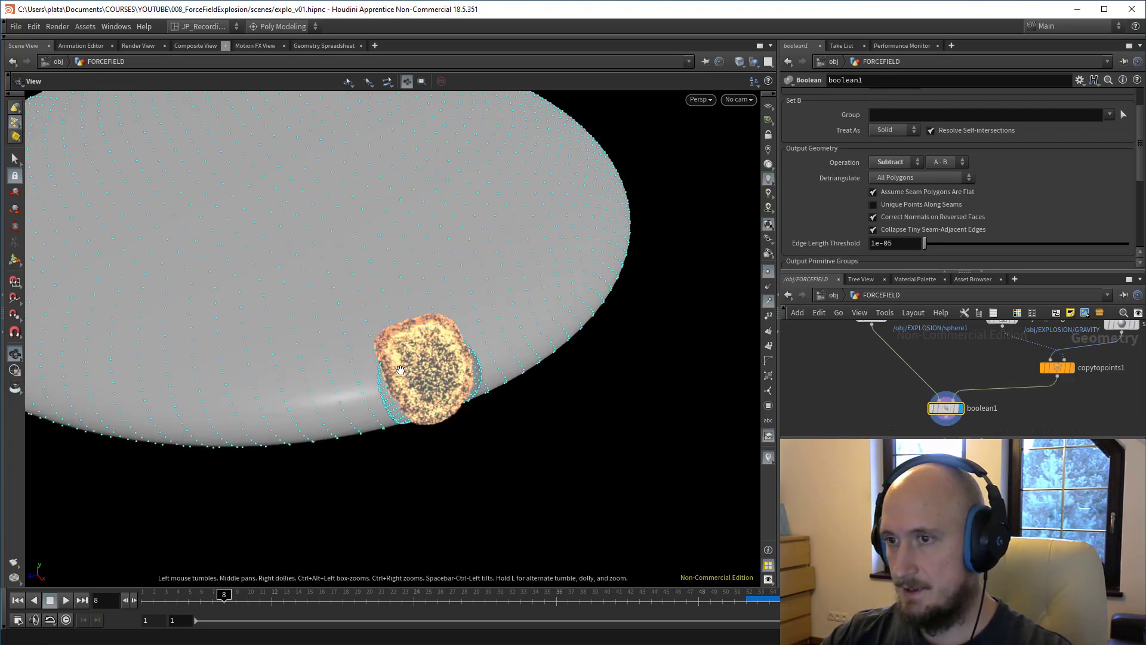
{"action": "left_click_drag", "start_coordinate": [400, 370], "coordinate": [436, 349]}
{"action": "scroll", "coordinate": [951, 203], "scroll_direction": "down", "scroll_amount": 5}
{"action": "left_click", "coordinate": [792, 256]}
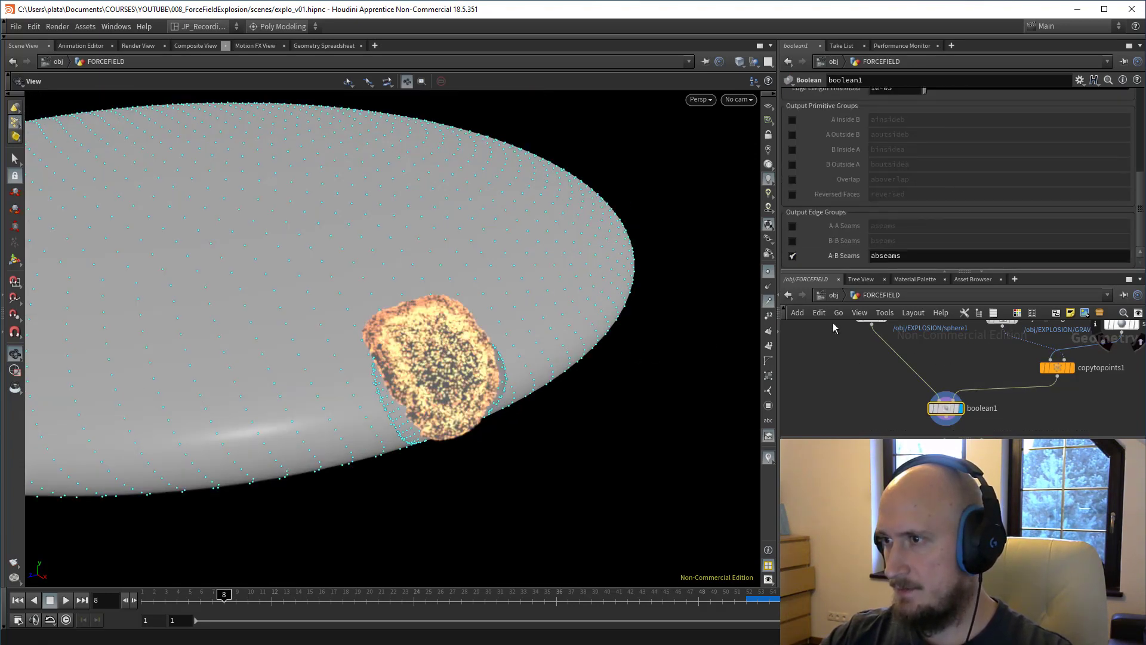
Step: Add a Dissolve after boolean1 with group abseams, Delete Non-Selected and collinearity tolerance 0, and hide the other objects in the viewport
{"action": "key", "text": "Tab"}
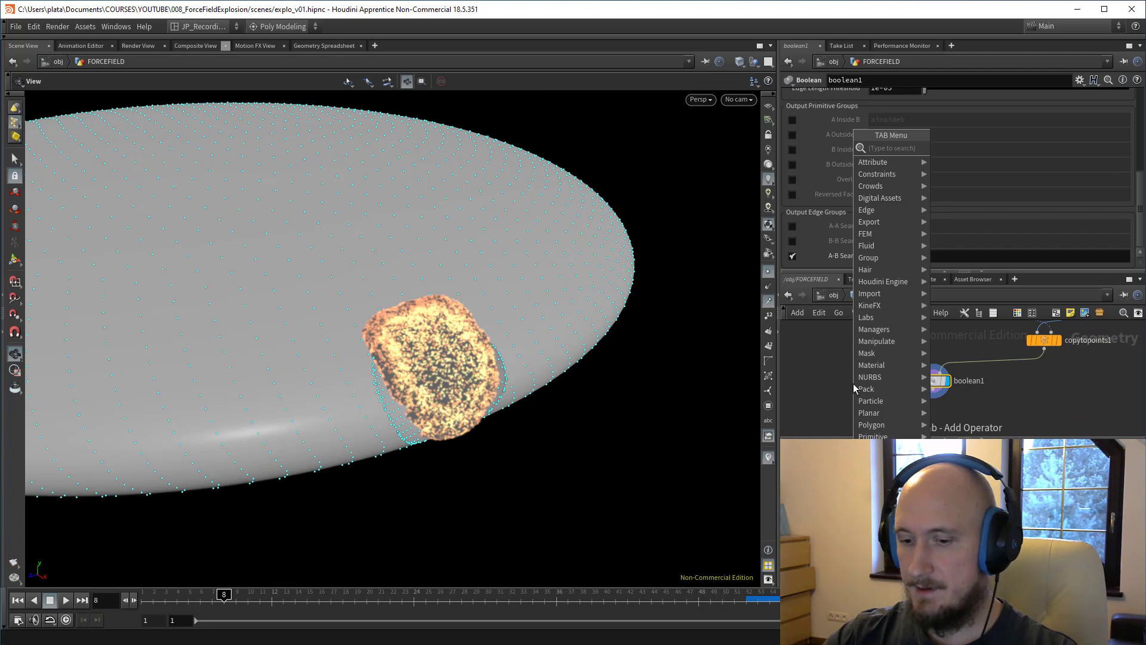
{"action": "type", "text": "dis"}
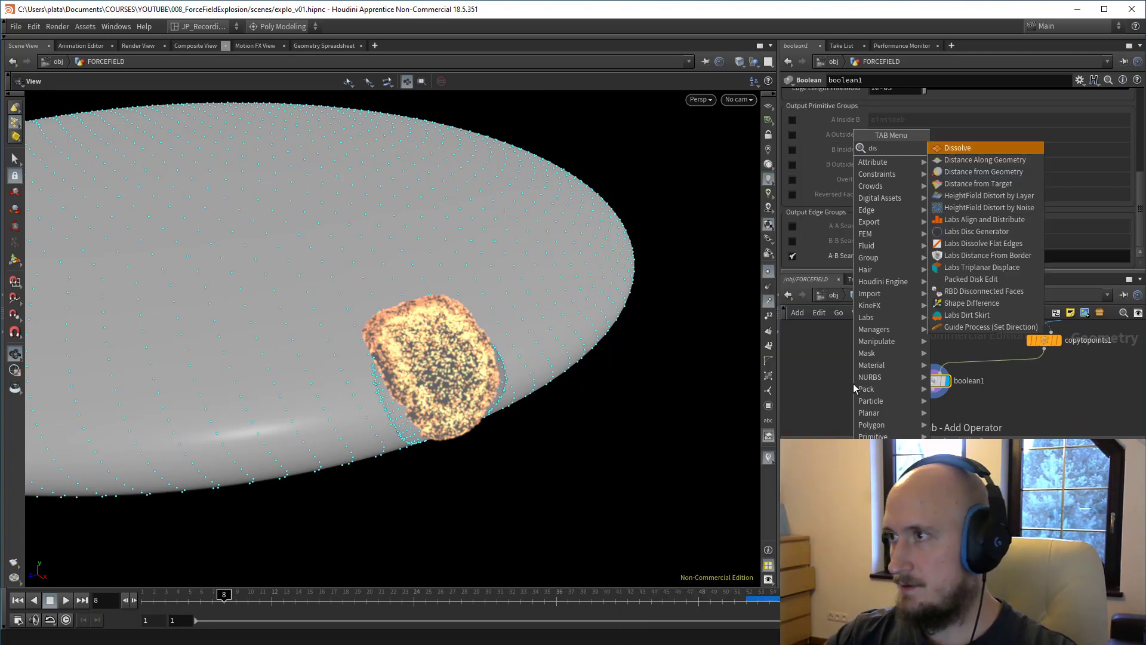
{"action": "key", "text": "Return"}
{"action": "left_click", "coordinate": [932, 394]}
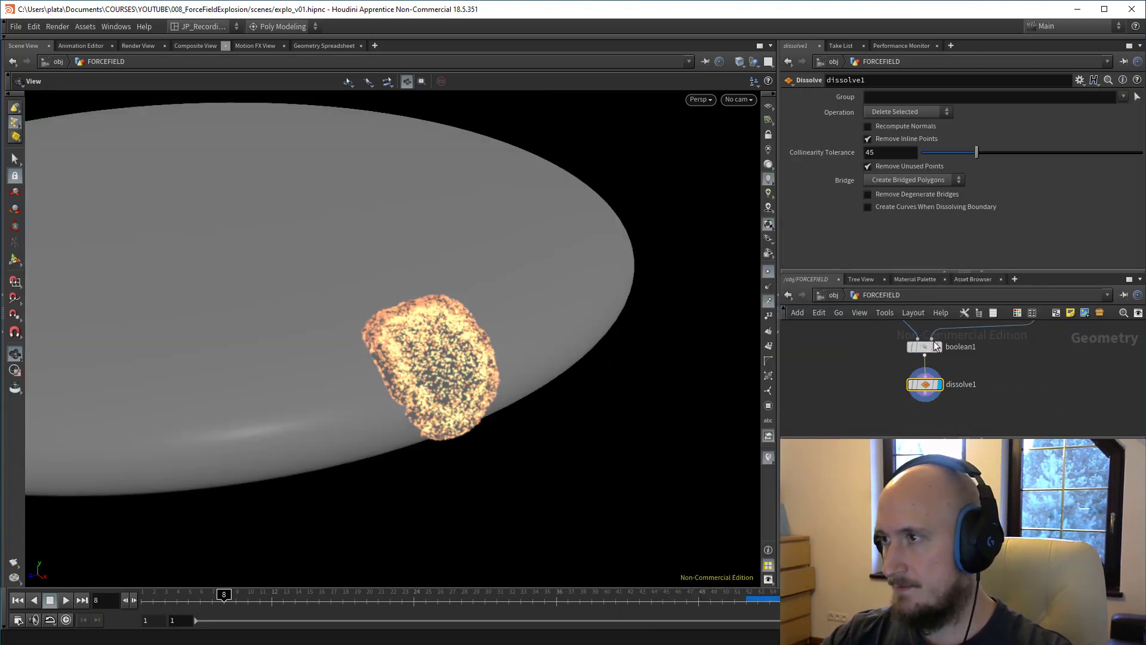
{"action": "left_click", "coordinate": [1110, 111]}
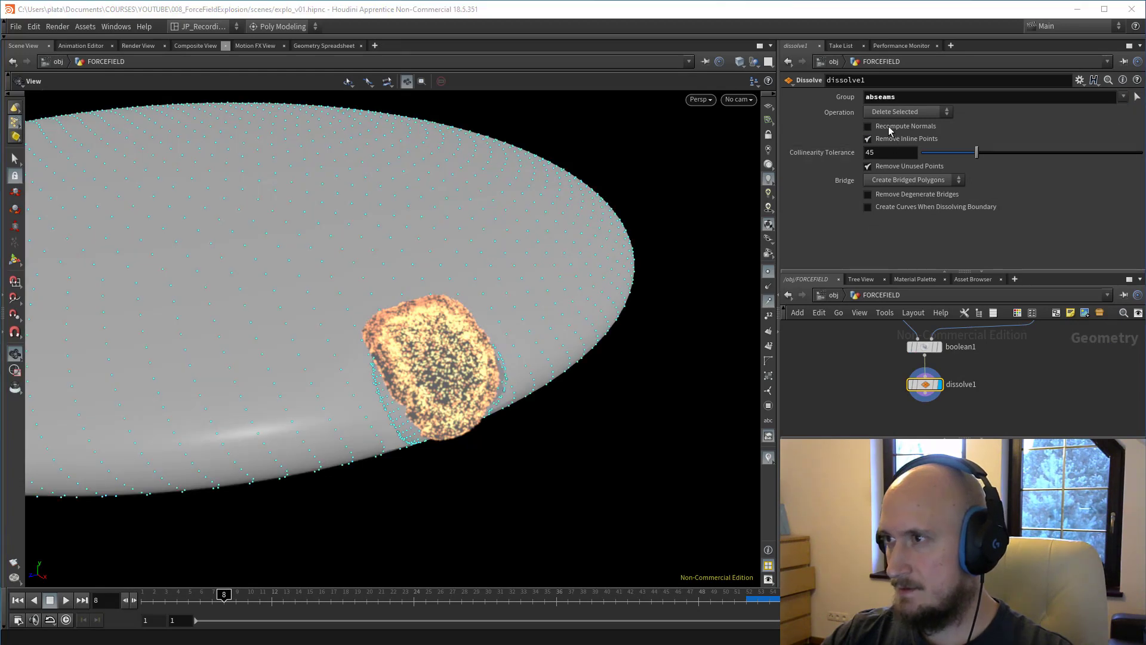
{"action": "left_click", "coordinate": [889, 134]}
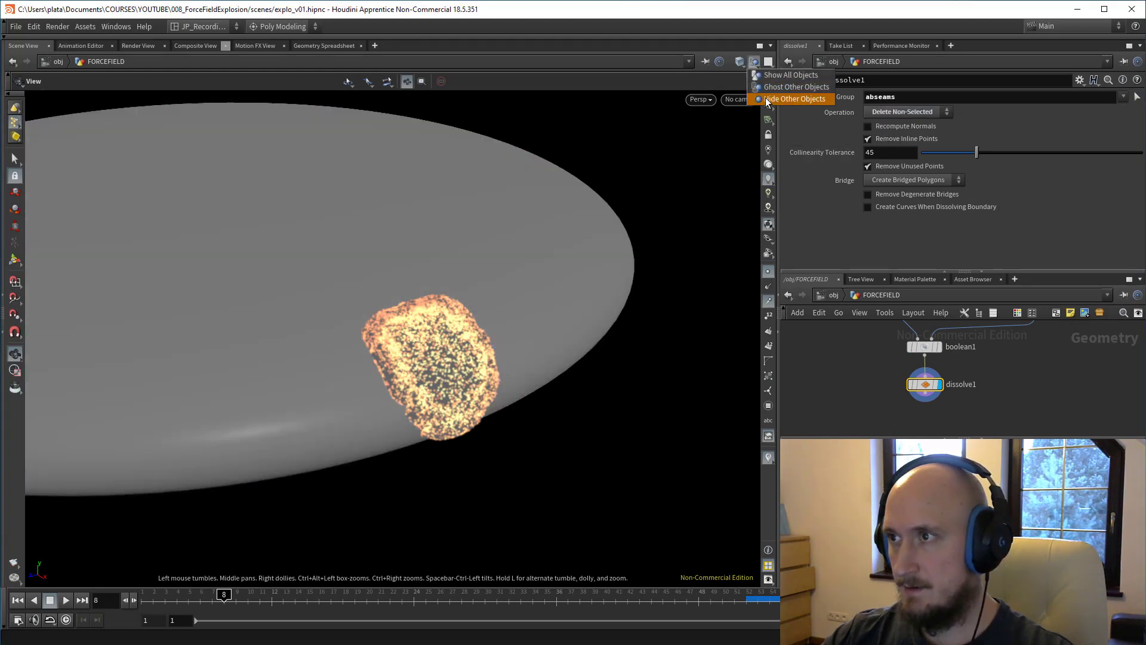
{"action": "left_click_drag", "start_coordinate": [977, 152], "coordinate": [911, 152]}
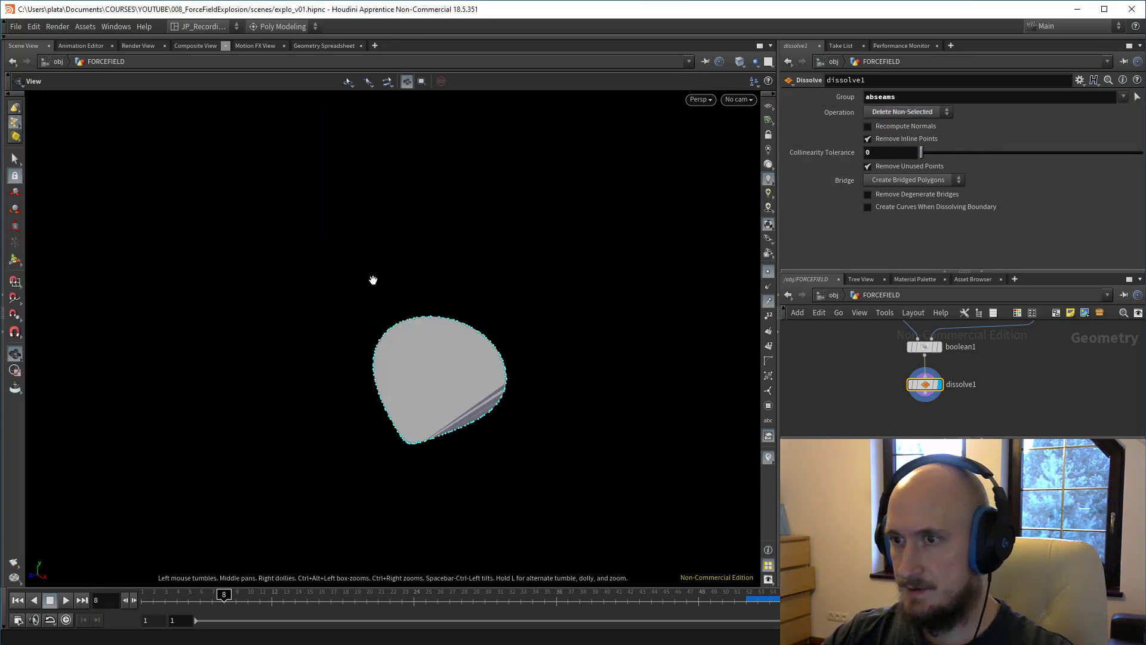
Step: Check dissolve1's primitives in the Geometry Spreadsheet and add a Blast after it that deletes primitive 0
{"action": "left_click", "coordinate": [322, 45]}
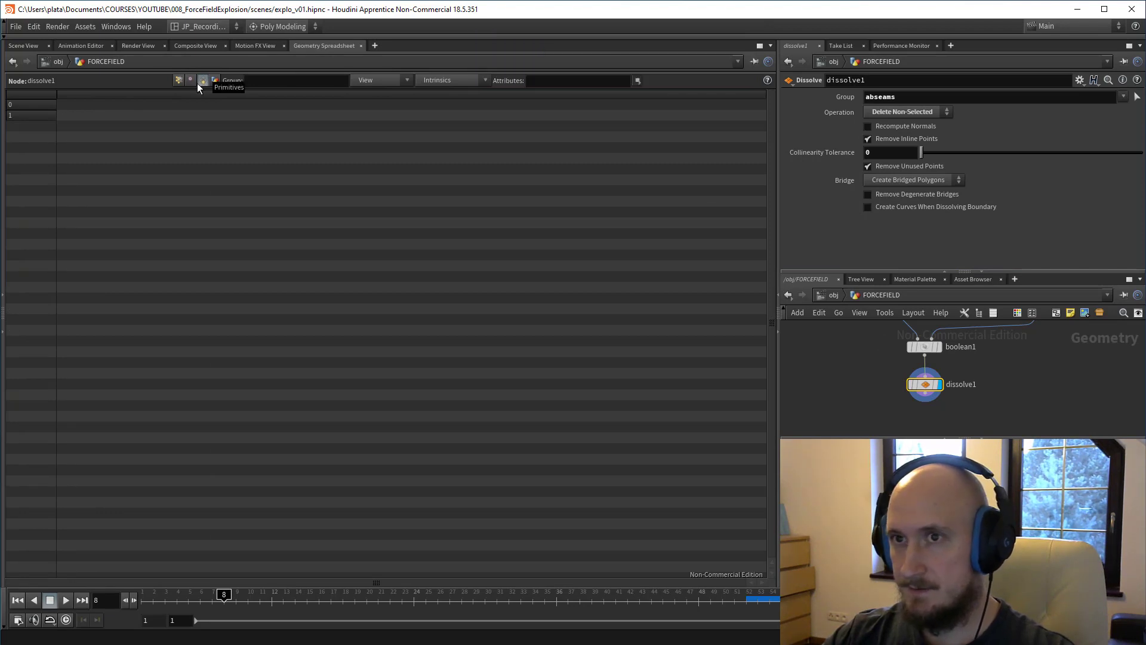
{"action": "left_click", "coordinate": [25, 48]}
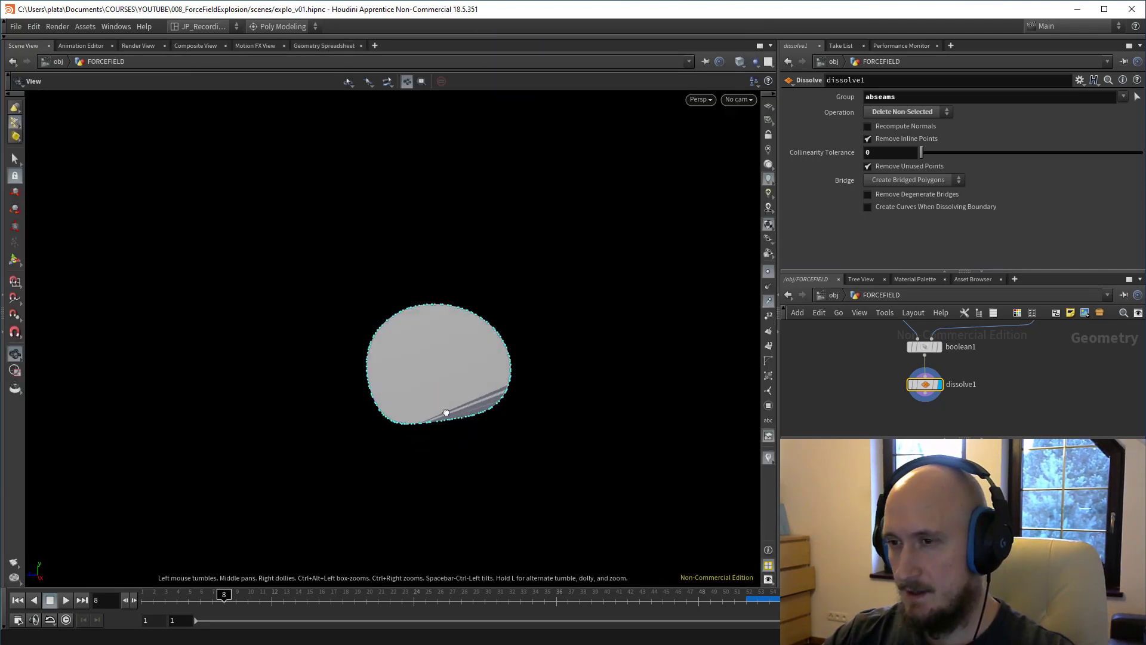
{"action": "scroll", "coordinate": [443, 411], "scroll_direction": "up", "scroll_amount": 5}
{"action": "mouse_move", "coordinate": [443, 410]}
{"action": "left_mouse_down"}
{"action": "mouse_move", "coordinate": [398, 400]}
{"action": "mouse_move", "coordinate": [453, 397]}
{"action": "left_mouse_up"}
{"action": "middle_click_drag", "start_coordinate": [896, 397], "coordinate": [862, 358]}
{"action": "key", "text": "Tab"}
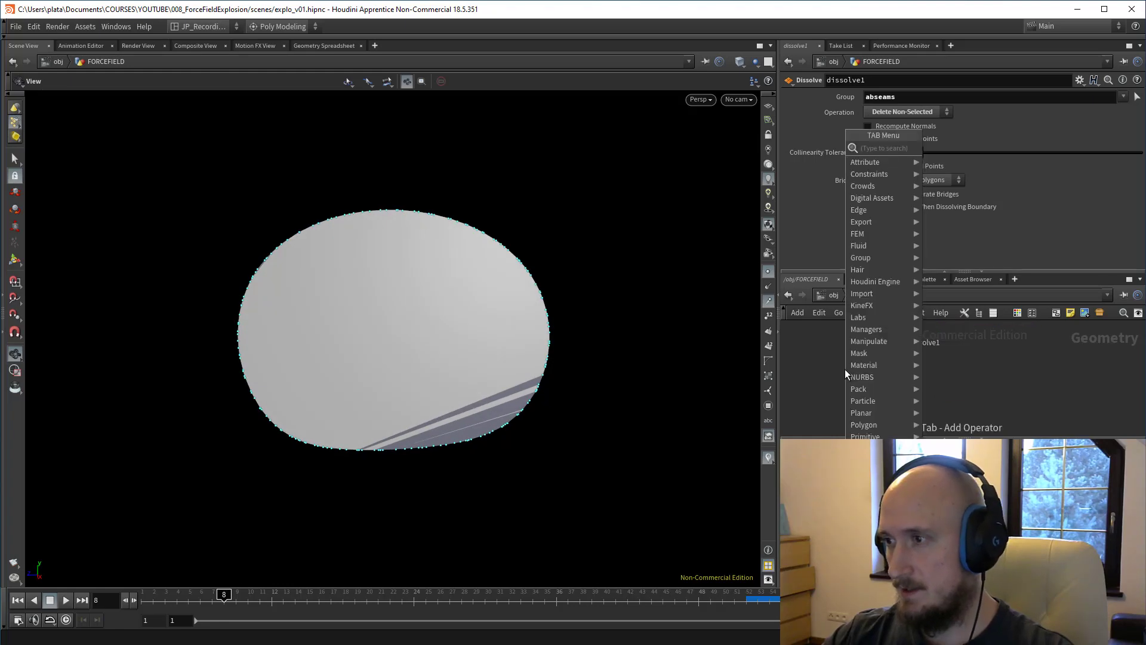
{"action": "mouse_move", "coordinate": [845, 373]}
{"action": "type", "text": "blast"}
{"action": "key", "text": "Return"}
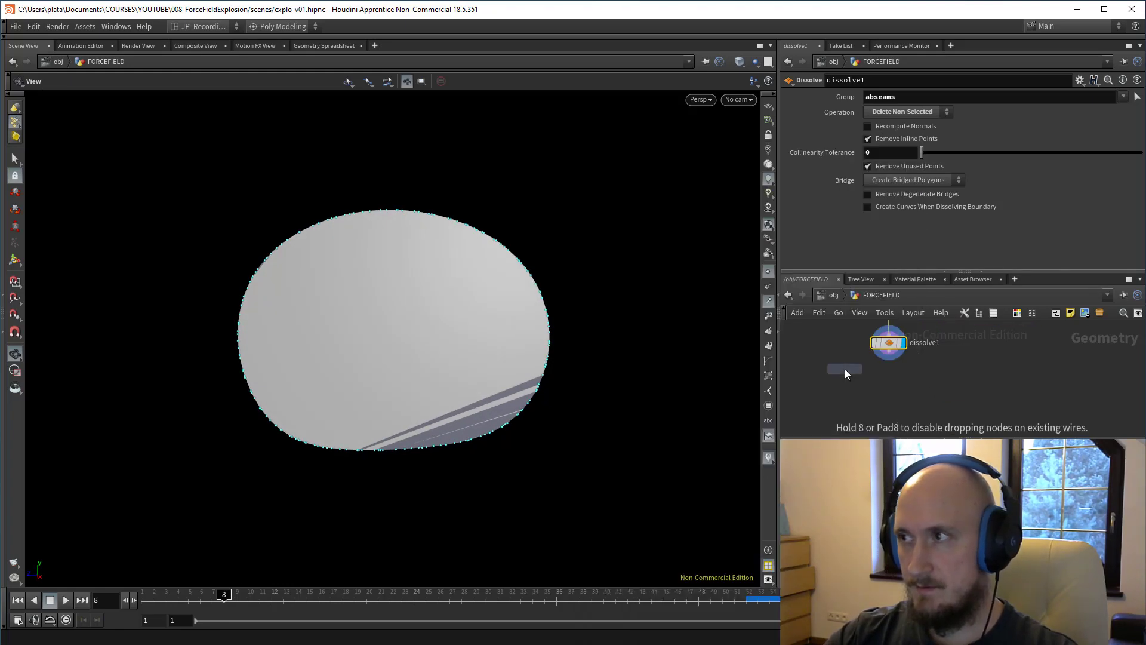
{"action": "left_click", "coordinate": [894, 396]}
{"action": "left_click", "coordinate": [908, 394]}
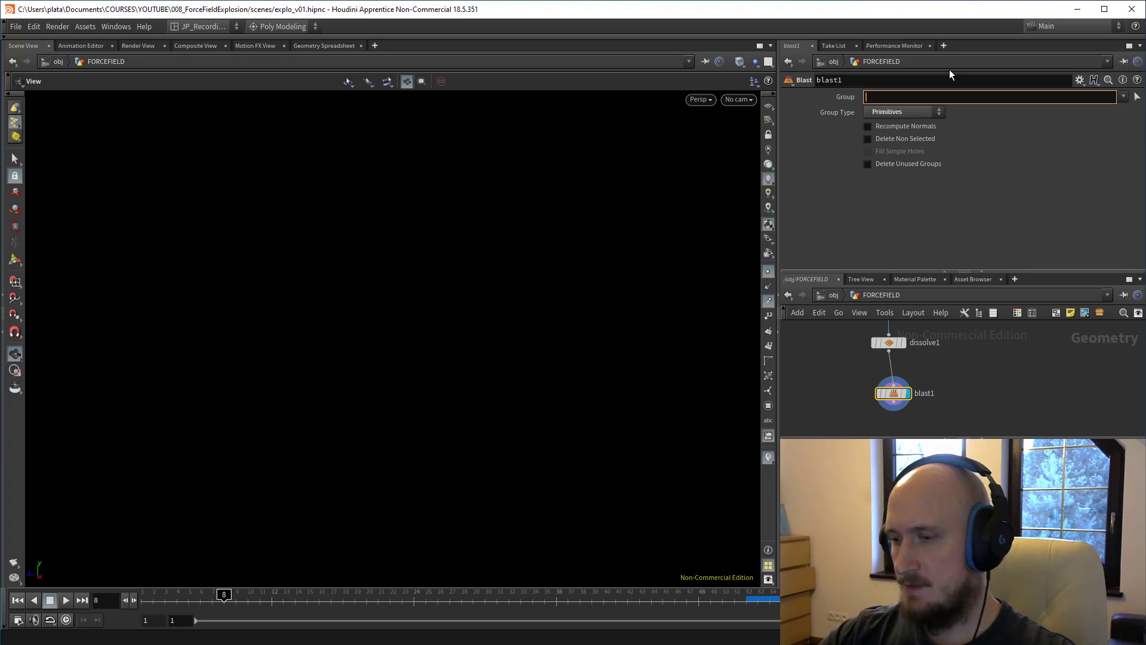
{"action": "type", "text": "0"}
{"action": "key", "text": "Return"}
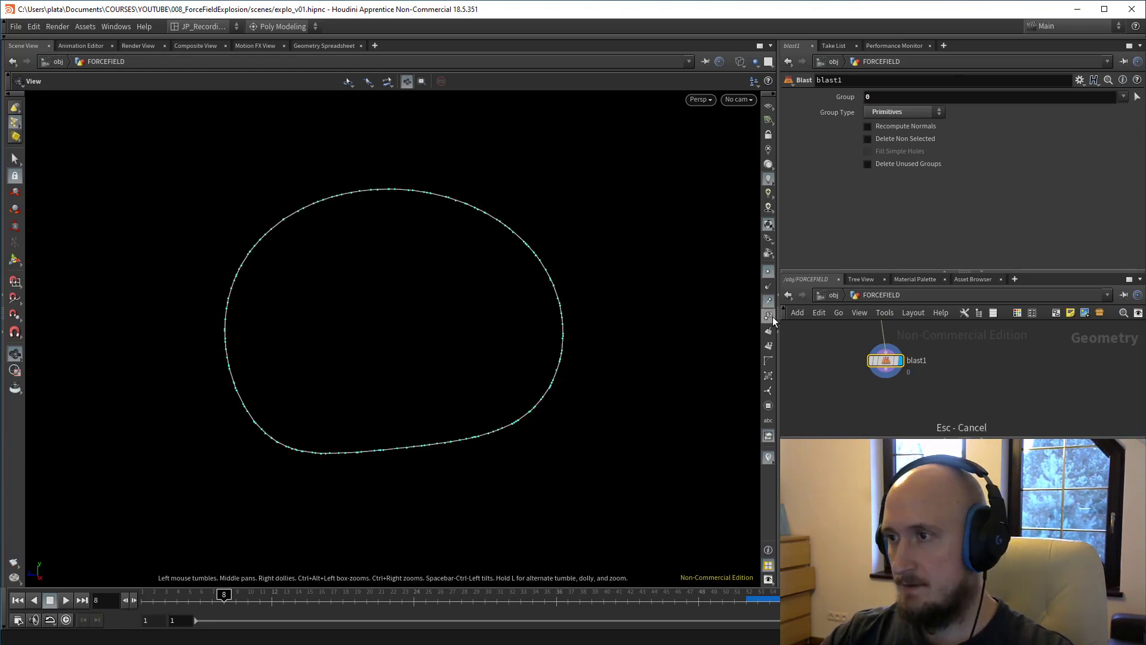
Step: Display the point numbers on the remaining seam curve and inspect their order around the loop
{"action": "left_click", "coordinate": [770, 317]}
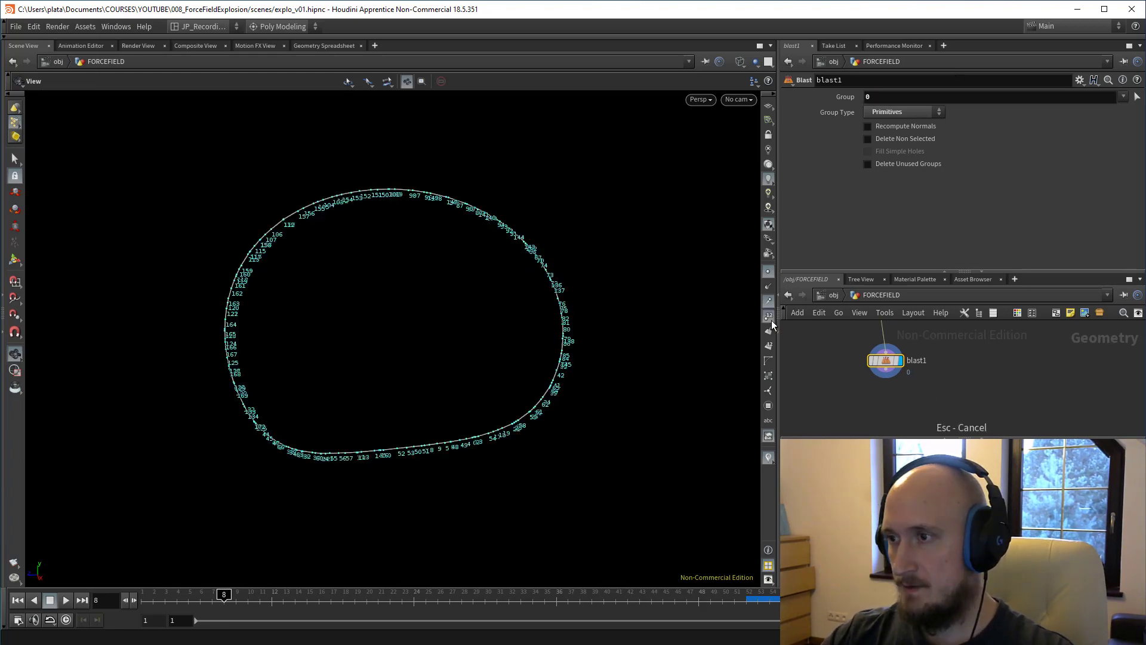
{"action": "scroll", "coordinate": [466, 289], "scroll_direction": "up", "scroll_amount": 5}
{"action": "left_click_drag", "start_coordinate": [476, 301], "coordinate": [418, 515]}
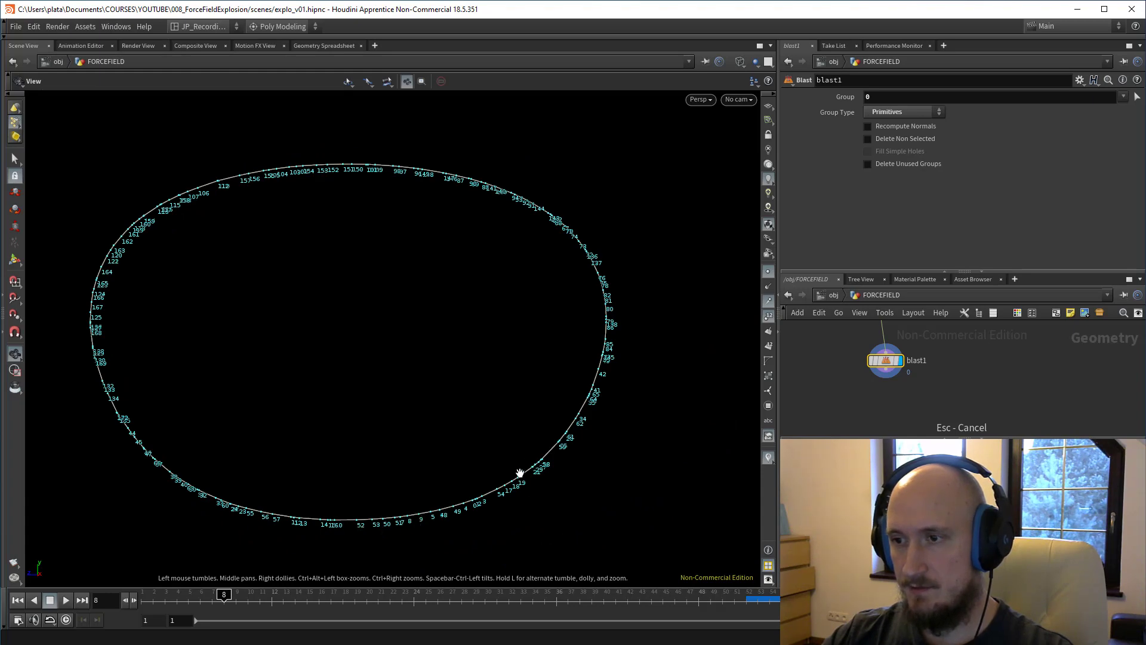
{"action": "left_click_drag", "start_coordinate": [514, 379], "coordinate": [560, 332]}
Step: Add a Resample node after blast1
{"action": "key", "text": "Tab"}
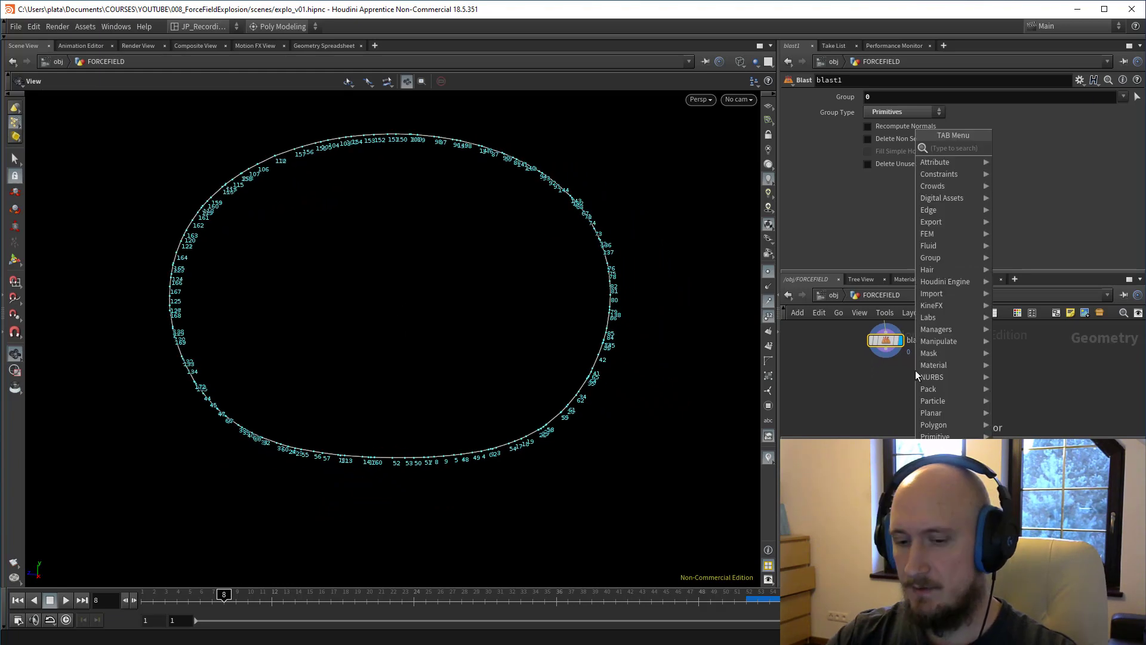
{"action": "type", "text": "res"}
{"action": "key", "text": "Return"}
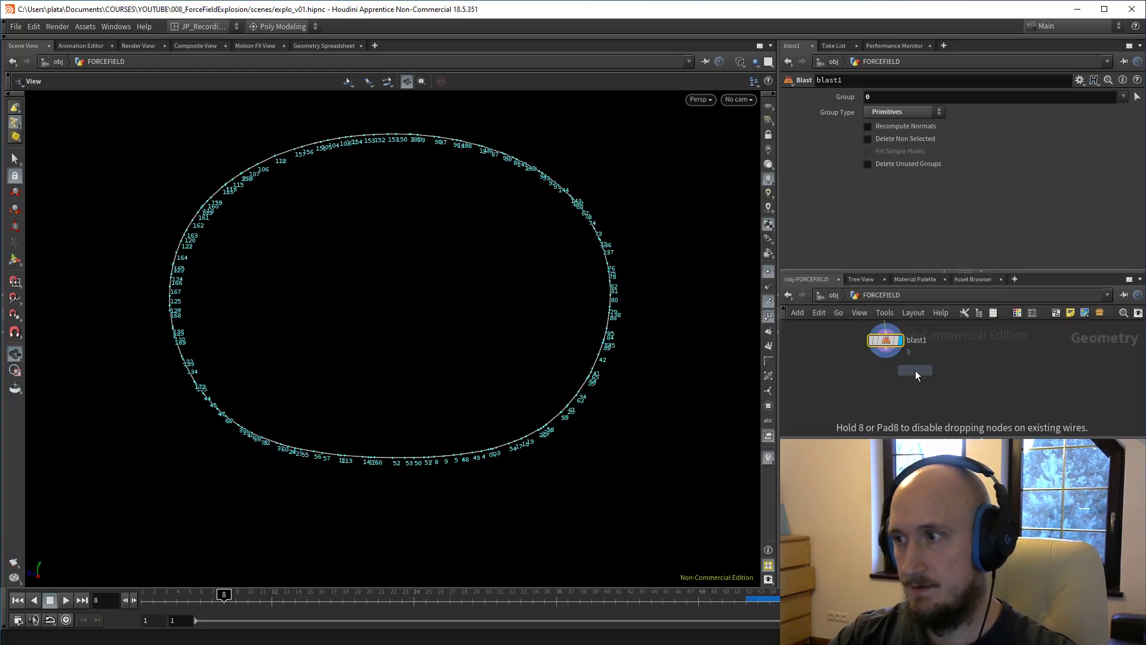
{"action": "left_click", "coordinate": [889, 385]}
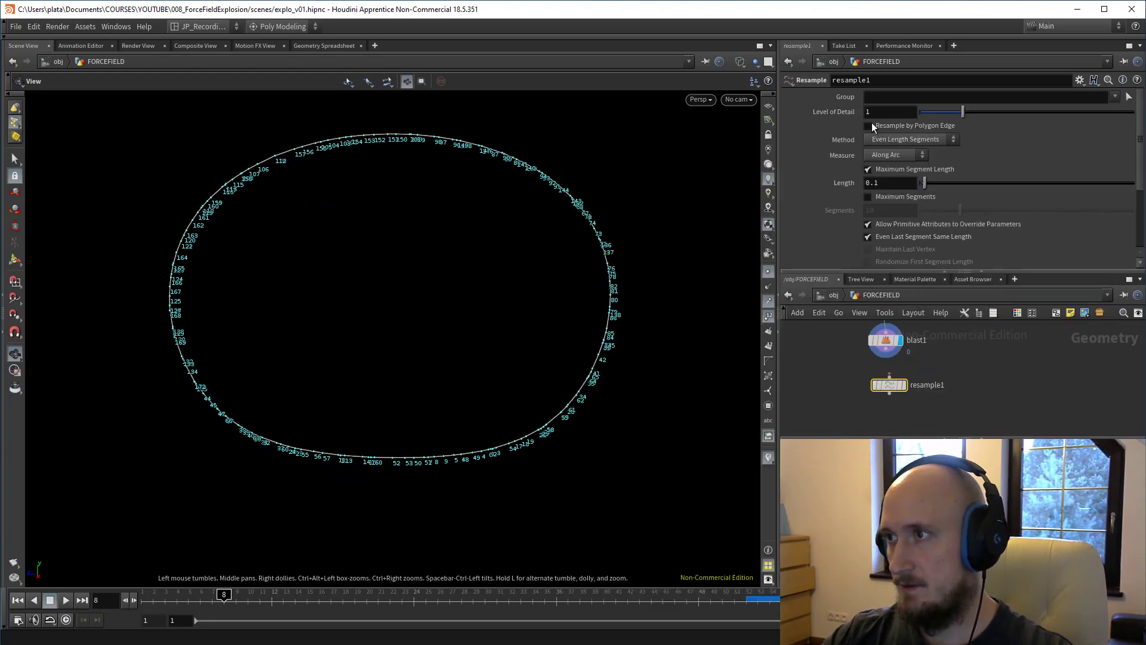
Step: Try the resample without Maximum Segment Length and with Maximum Segments at 10, and restore the original options
{"action": "left_click", "coordinate": [867, 169]}
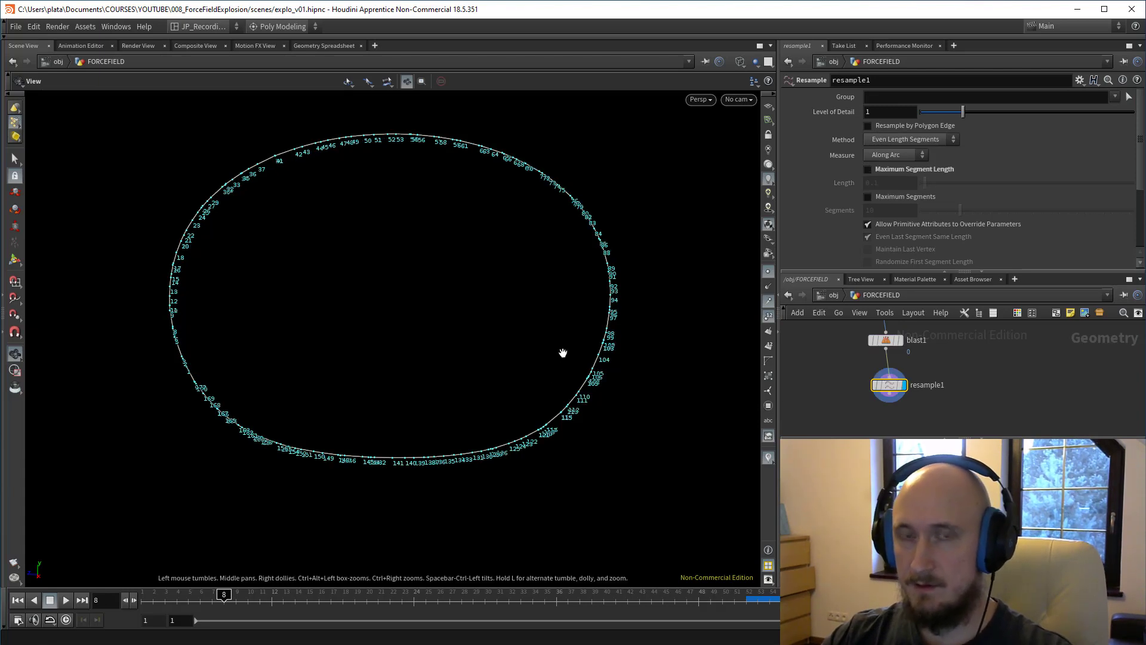
{"action": "left_click", "coordinate": [868, 197]}
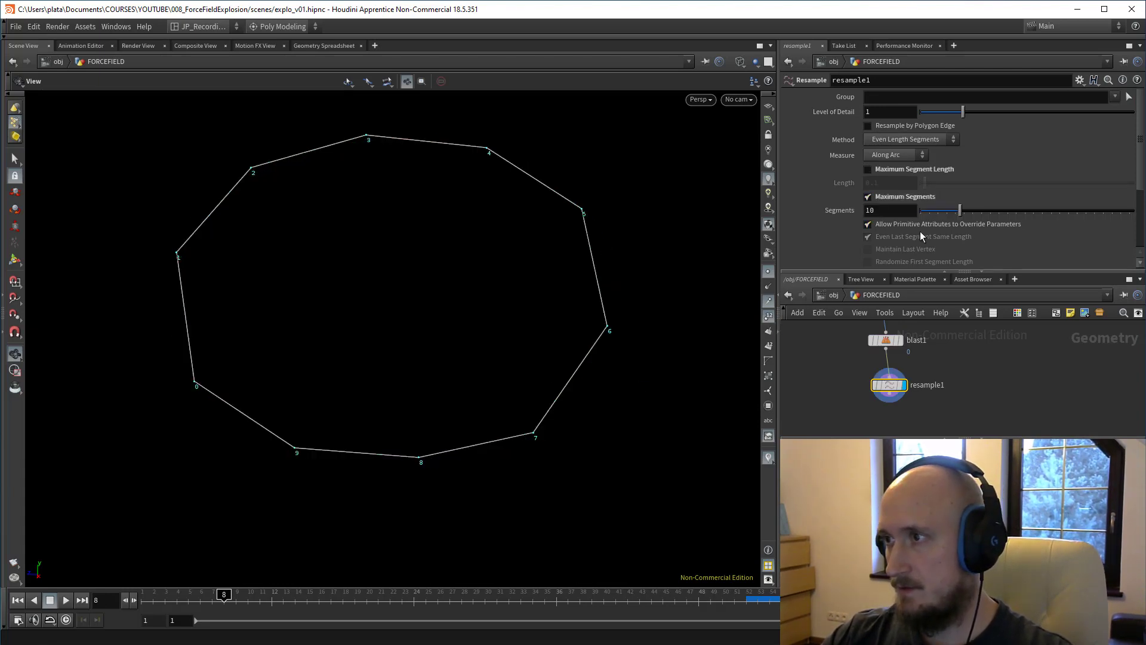
{"action": "left_click", "coordinate": [868, 170]}
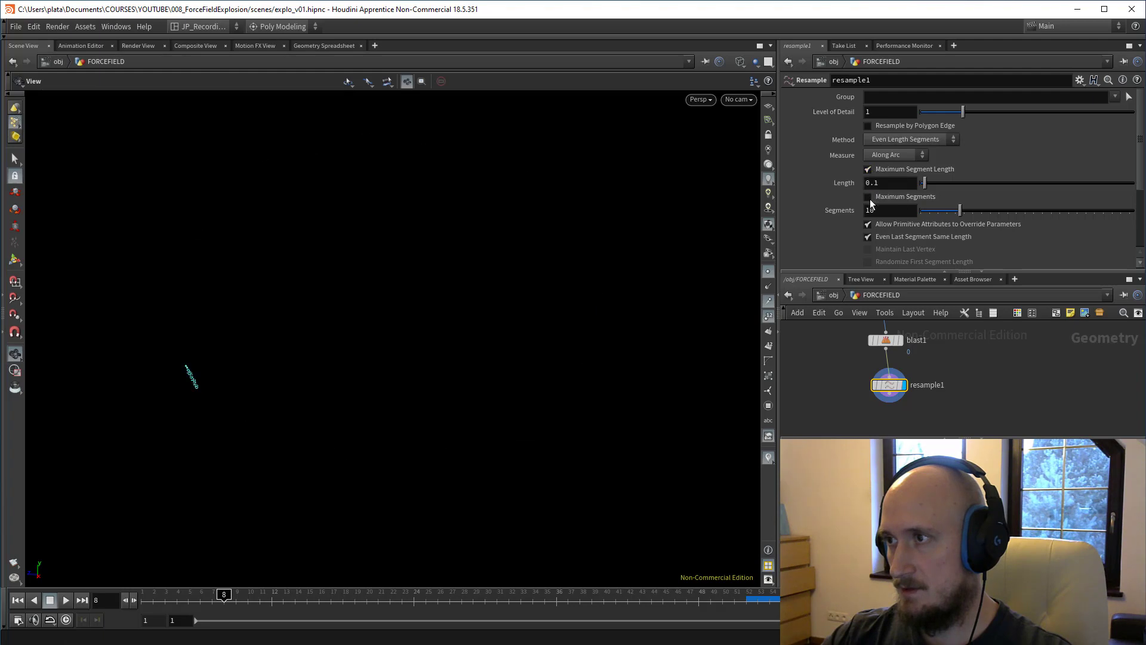
{"action": "left_click", "coordinate": [868, 198]}
Step: Set the resample's maximum segment length to 0.67 and show the other objects around the curve again
{"action": "left_click_drag", "start_coordinate": [924, 183], "coordinate": [949, 183]}
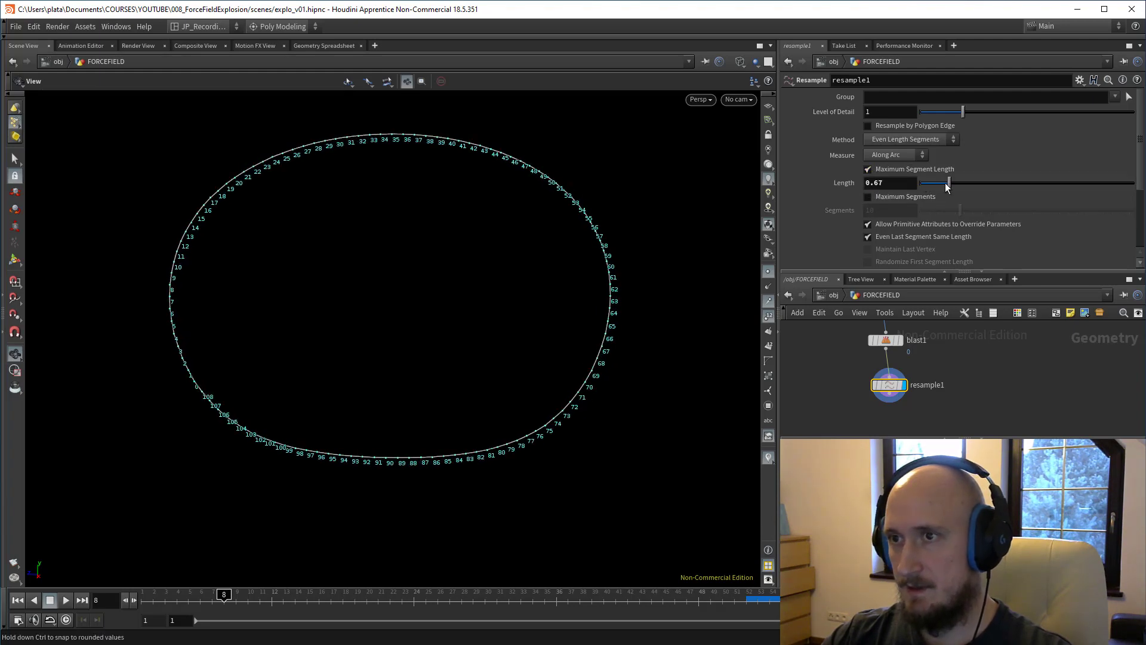
{"action": "left_click_drag", "start_coordinate": [513, 276], "coordinate": [482, 282]}
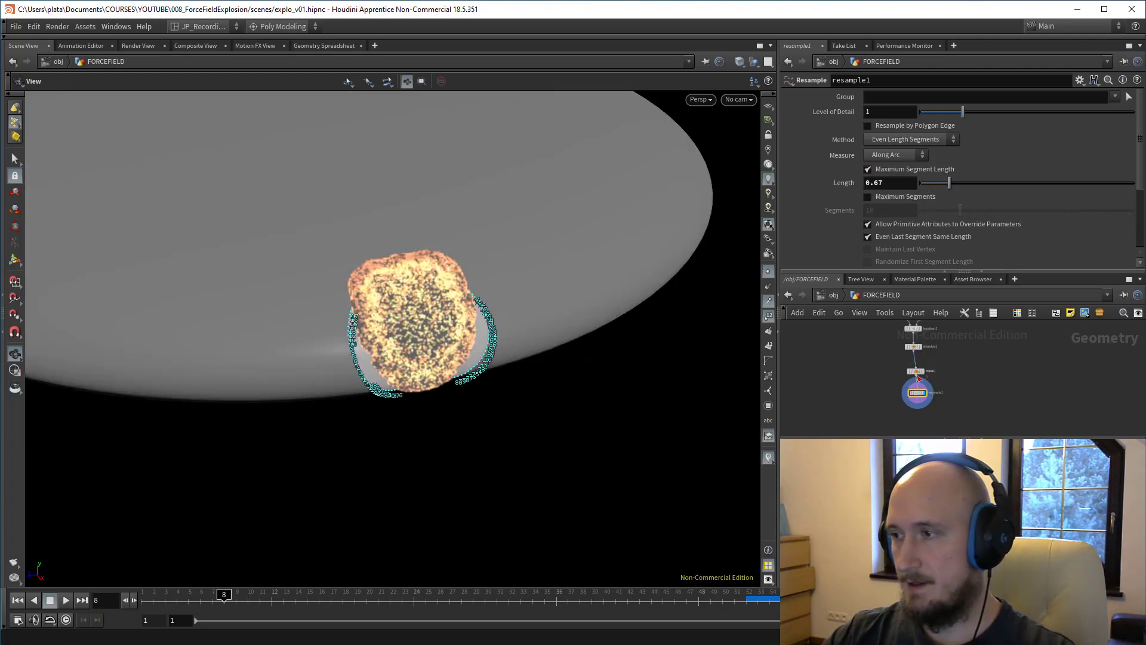
Step: Insert a Transform node between sphere1 and the copy-to-points node
{"action": "left_click_drag", "start_coordinate": [942, 406], "coordinate": [942, 406]}
{"action": "middle_click_drag", "start_coordinate": [913, 414], "coordinate": [898, 421]}
{"action": "mouse_move", "coordinate": [427, 334]}
{"action": "left_mouse_down"}
{"action": "mouse_move", "coordinate": [418, 304]}
{"action": "mouse_move", "coordinate": [422, 335]}
{"action": "left_mouse_up"}
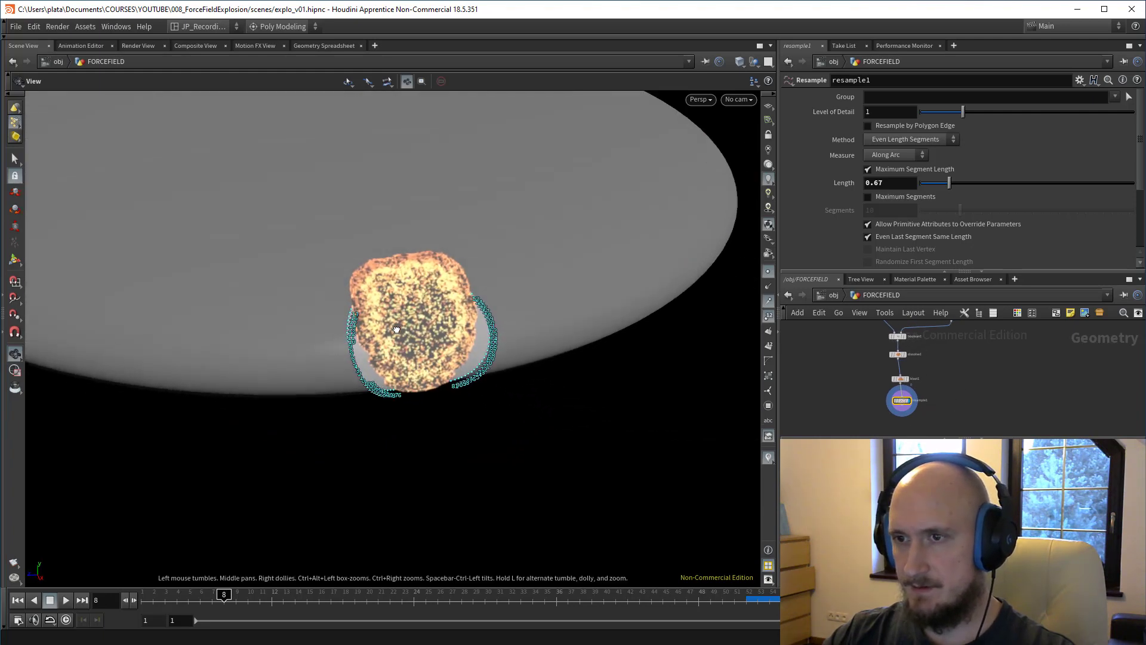
{"action": "left_click_drag", "start_coordinate": [422, 334], "coordinate": [504, 316]}
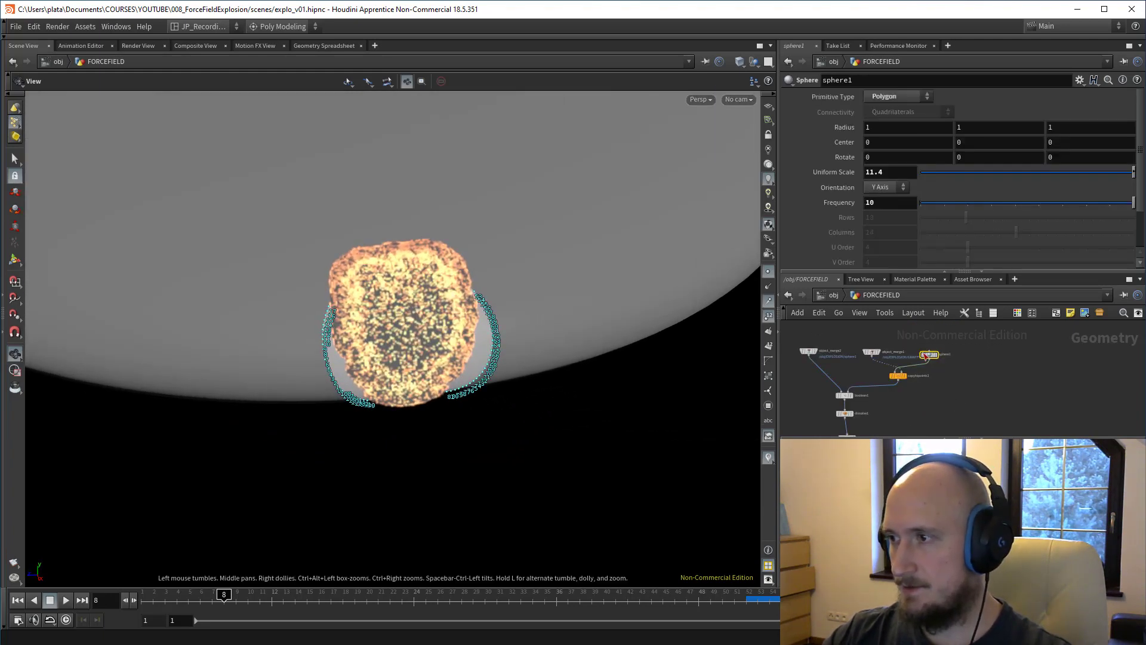
{"action": "right_click_drag", "start_coordinate": [422, 285], "coordinate": [527, 281]}
{"action": "left_click_drag", "start_coordinate": [527, 281], "coordinate": [532, 276]}
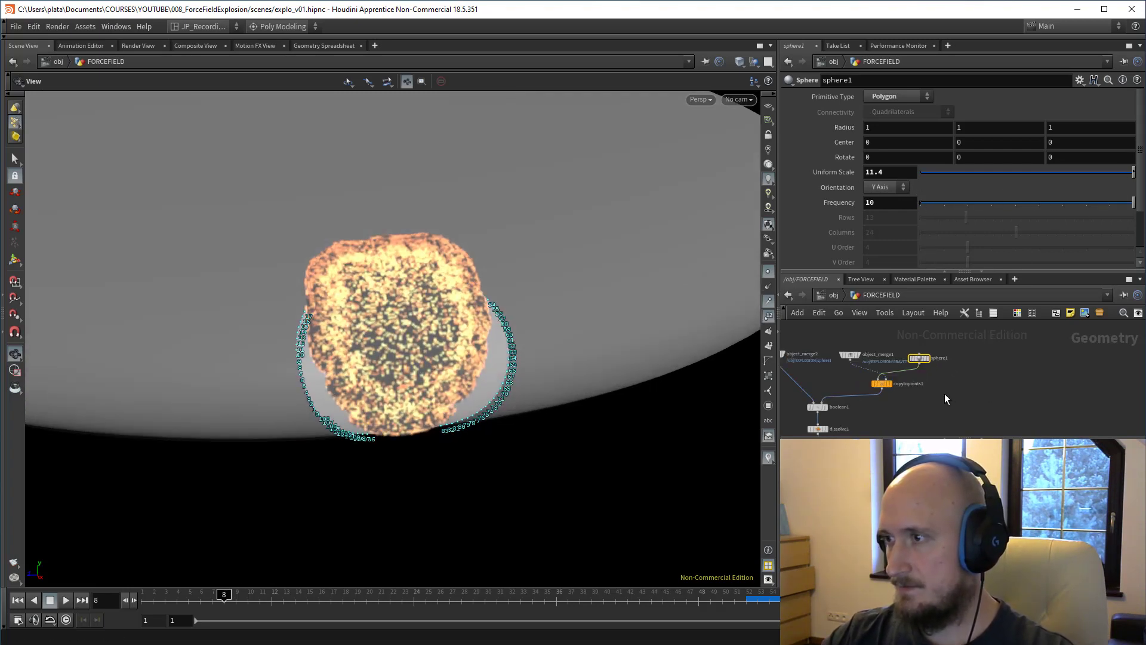
{"action": "key", "text": "Tab"}
{"action": "type", "text": "tr"}
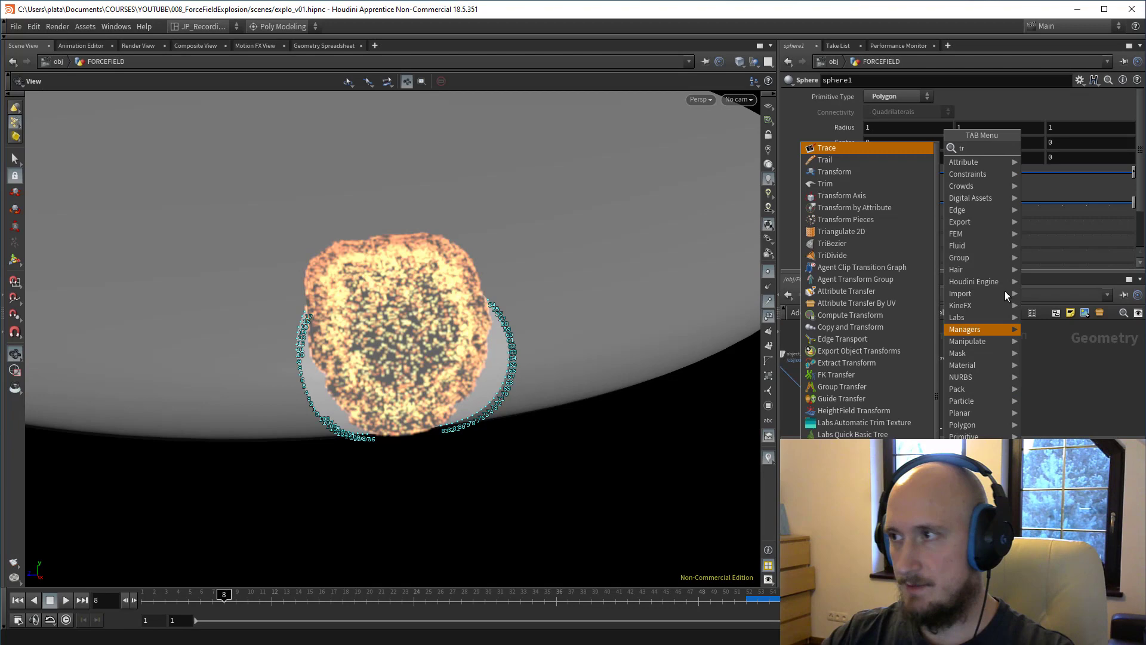
{"action": "left_click", "coordinate": [825, 173]}
{"action": "left_click", "coordinate": [914, 375]}
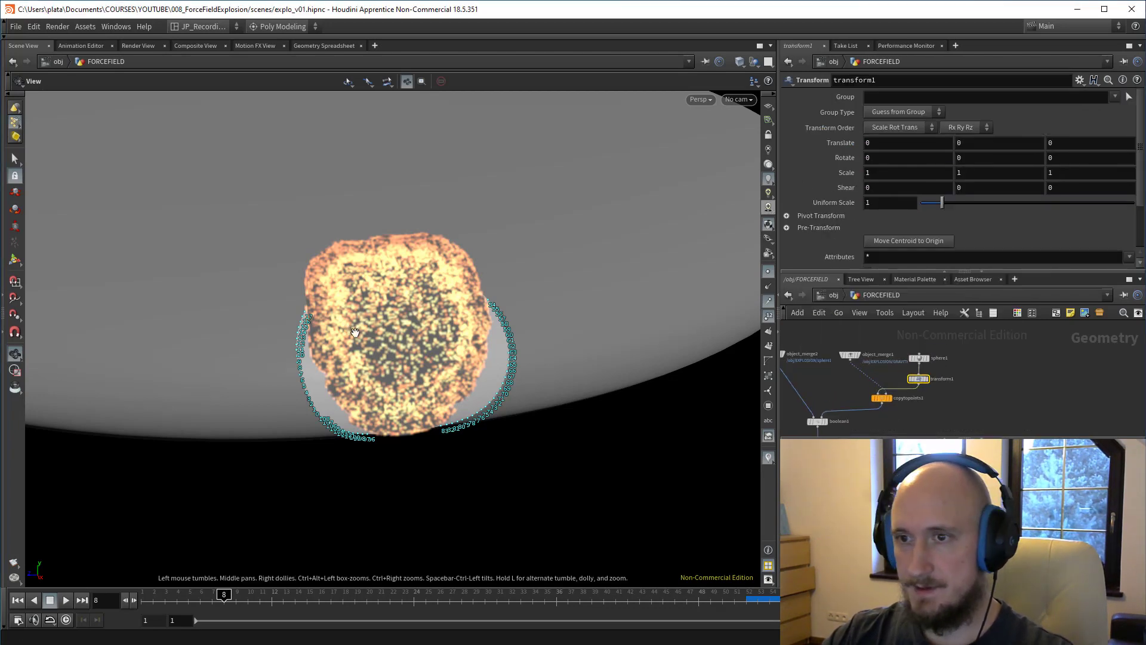
Step: Keyframe the transform's Uniform Scale at 1 on frame 8 and 4.1 on frame 21
{"action": "scroll", "coordinate": [355, 332], "scroll_direction": "down", "scroll_amount": 2}
{"action": "left_click", "coordinate": [890, 203], "text": "alt"}
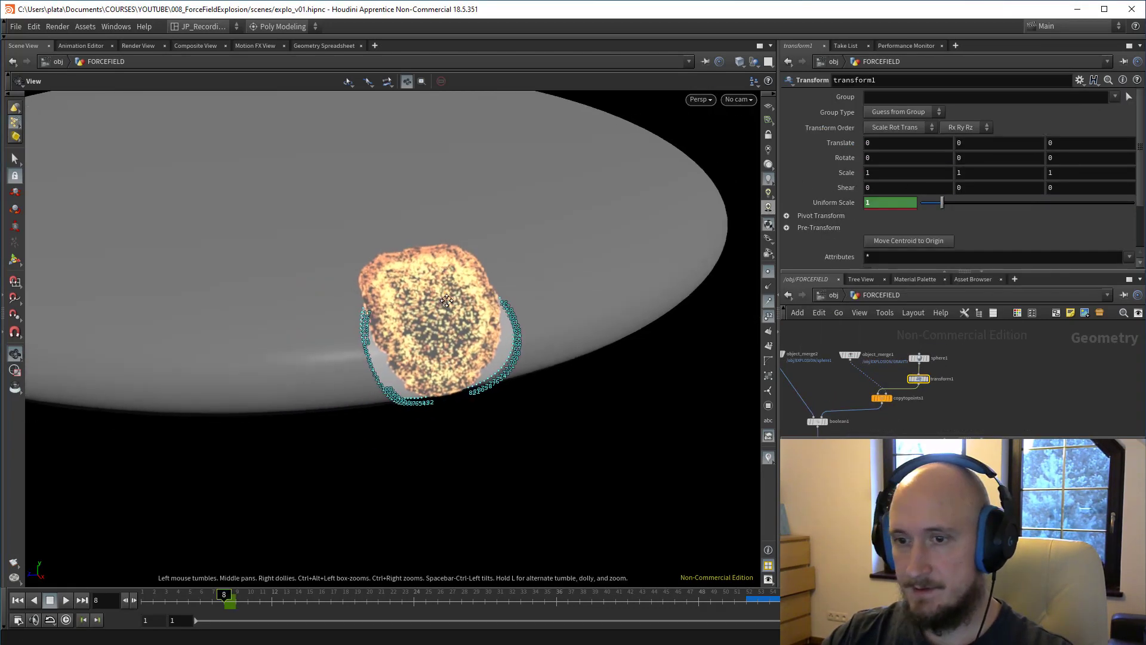
{"action": "scroll", "coordinate": [367, 331], "scroll_direction": "down", "scroll_amount": 4}
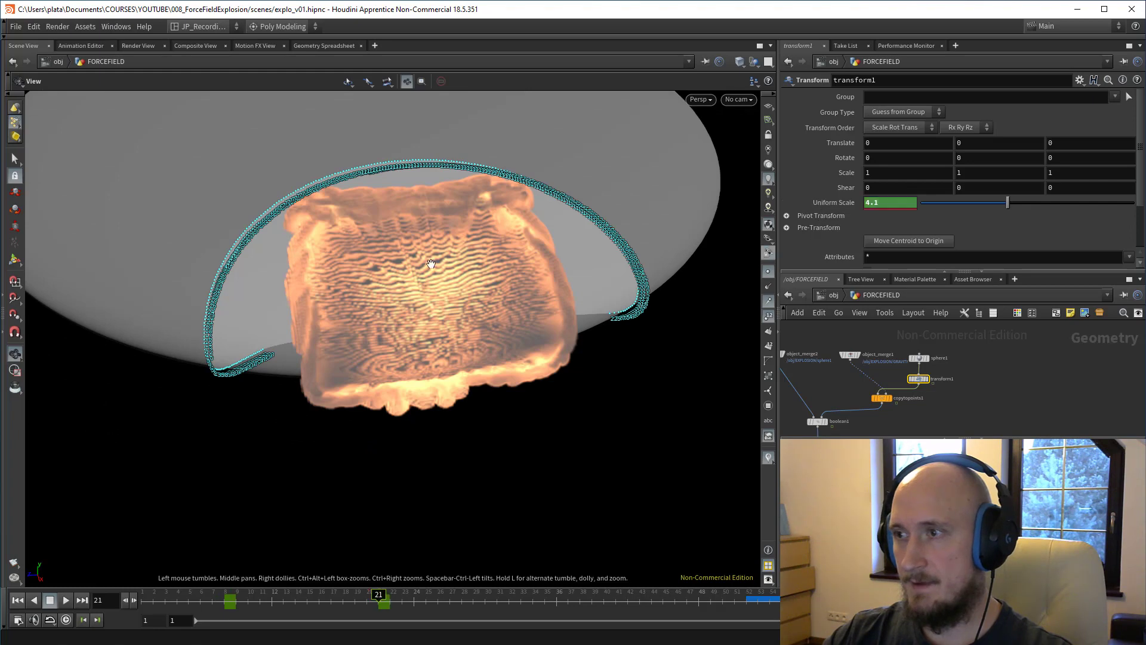
{"action": "scroll", "coordinate": [350, 250], "scroll_direction": "down", "scroll_amount": 3}
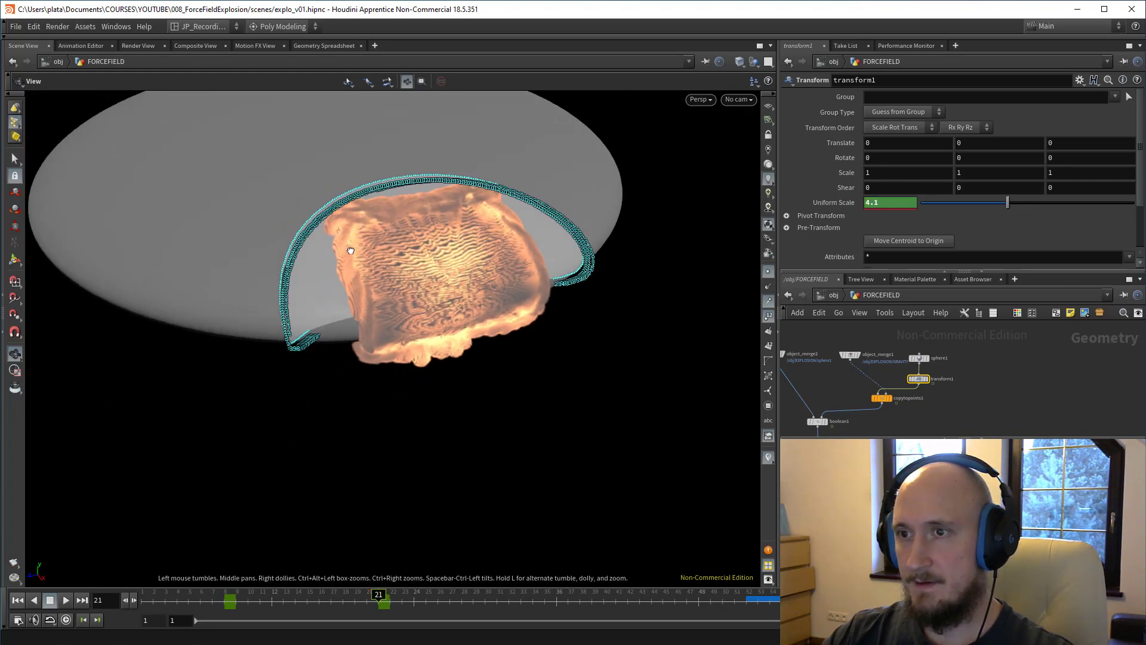
Step: Keyframe the transform's Uniform Scale at 13.4 on frame 35
{"action": "left_click_drag", "start_coordinate": [404, 600], "coordinate": [547, 603]}
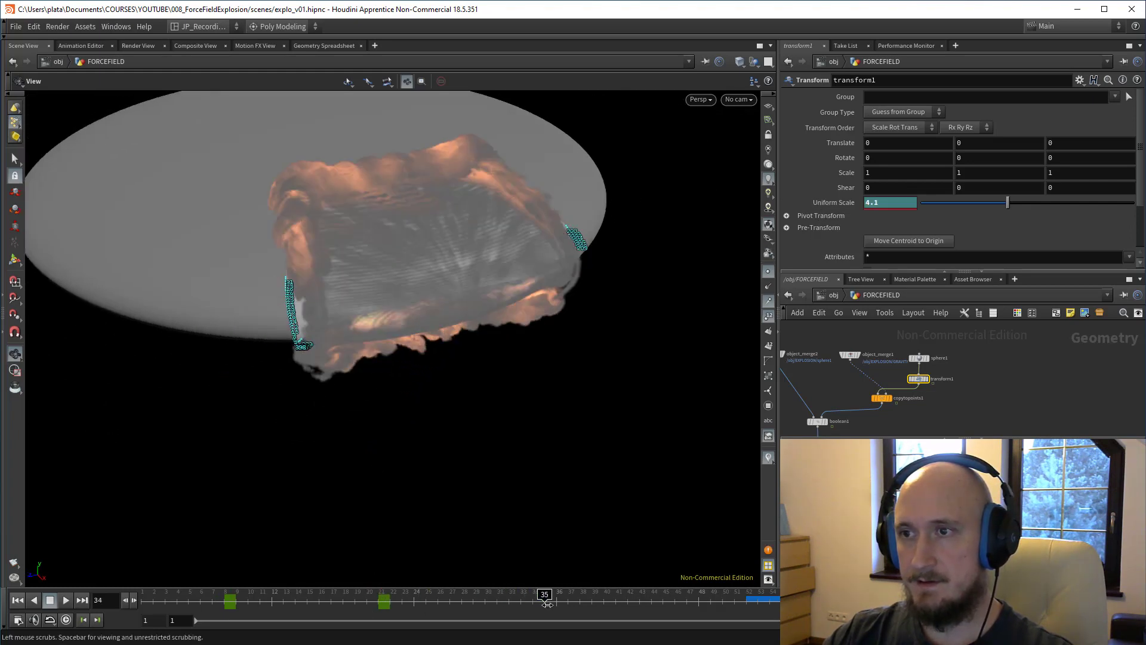
{"action": "left_click_drag", "start_coordinate": [1009, 208], "coordinate": [1133, 204]}
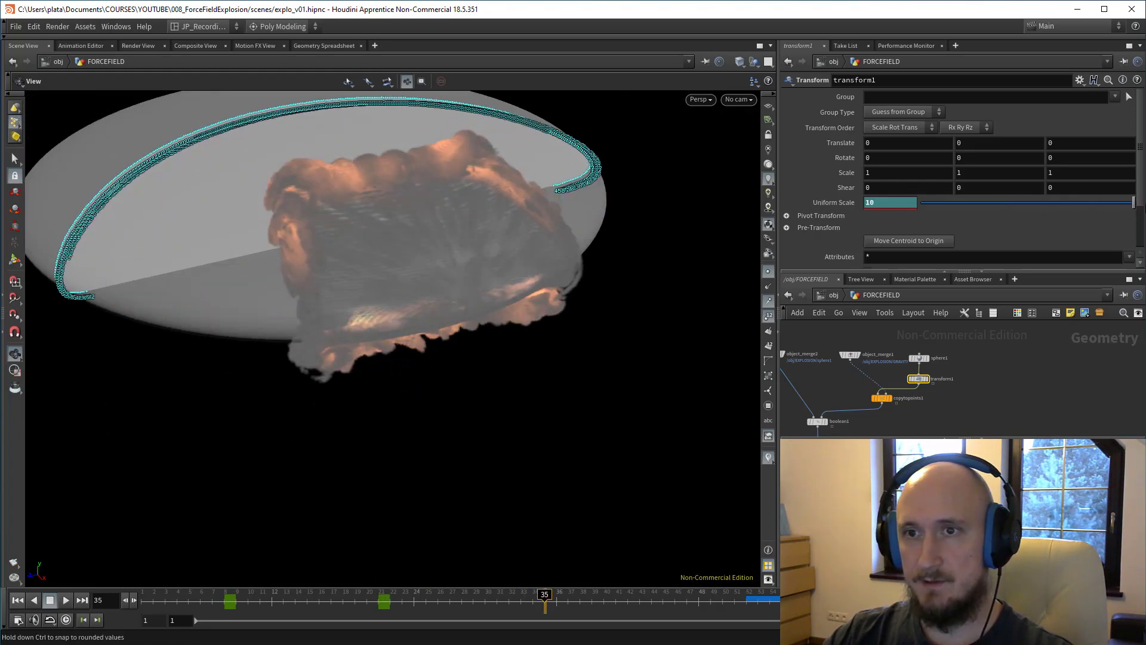
{"action": "right_click_drag", "start_coordinate": [332, 200], "coordinate": [276, 225]}
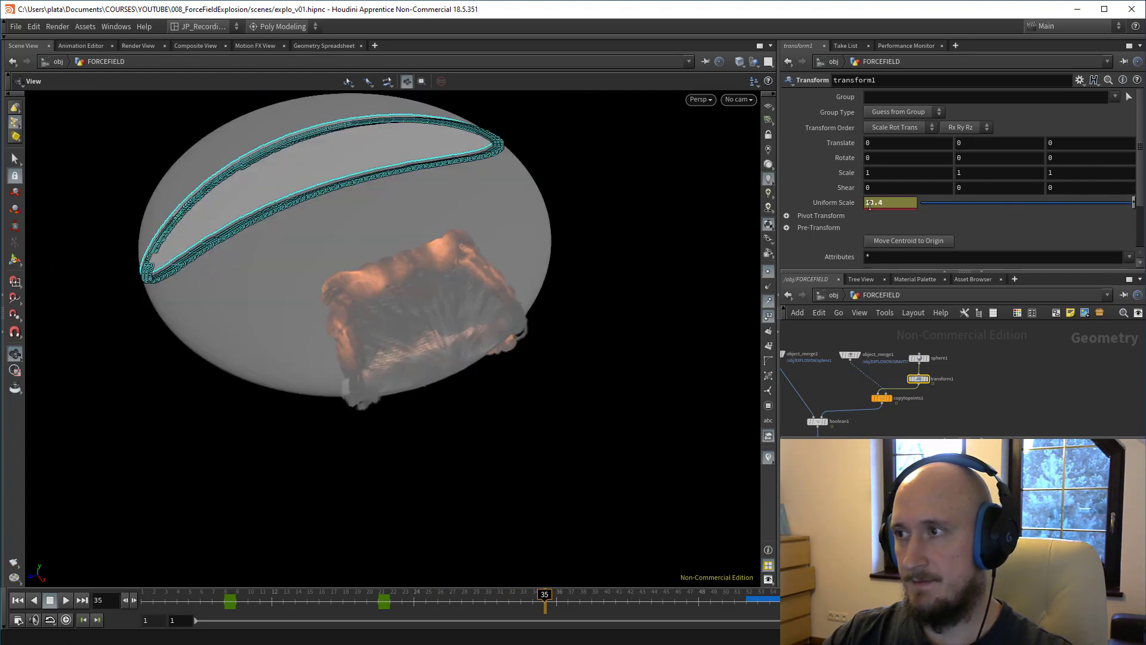
{"action": "left_click", "coordinate": [894, 205], "text": "alt"}
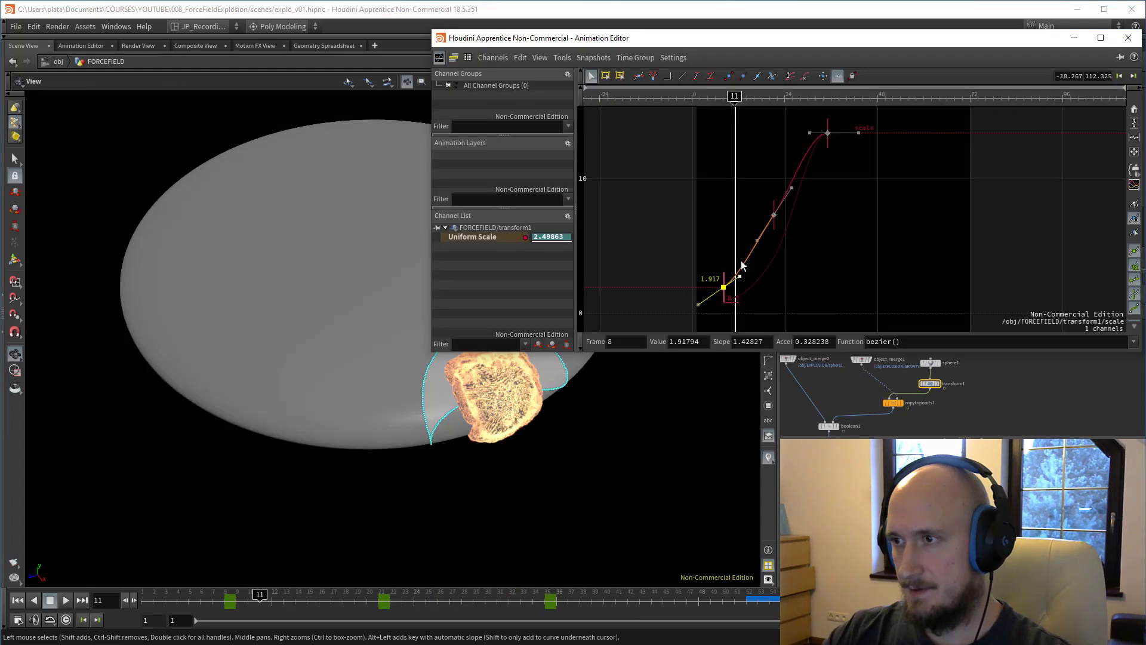
Step: Reshape the scale curve with a steeper slope at frame 8, a middle key near 9 and an end key at about 12.4
{"action": "left_click_drag", "start_coordinate": [742, 263], "coordinate": [737, 256]}
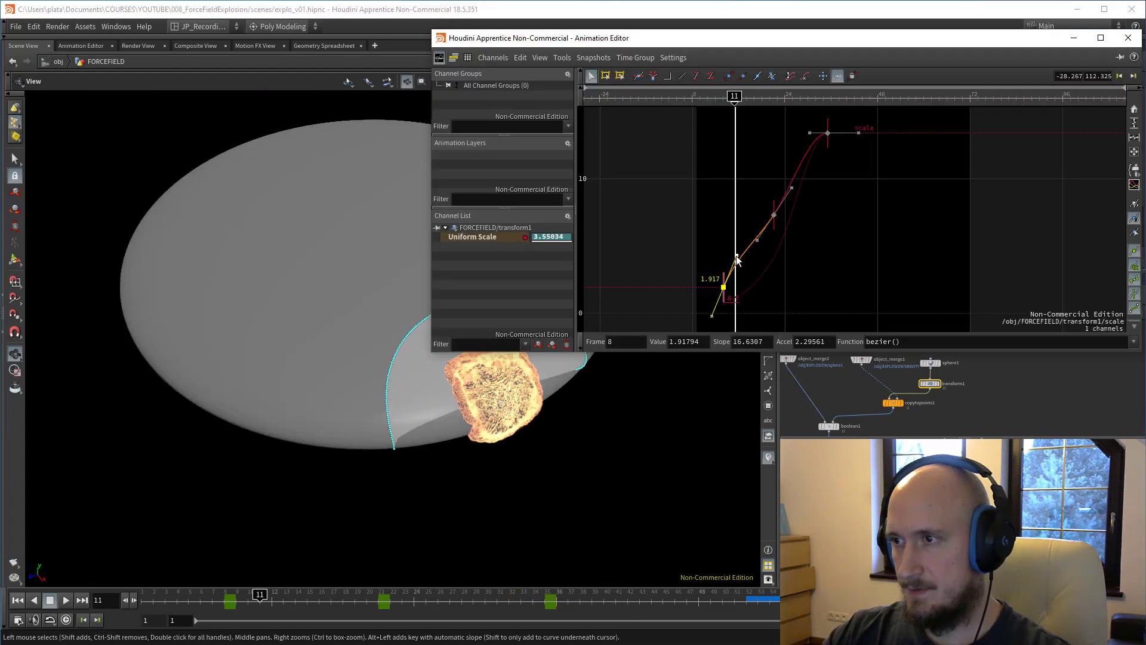
{"action": "left_click_drag", "start_coordinate": [773, 215], "coordinate": [772, 192]}
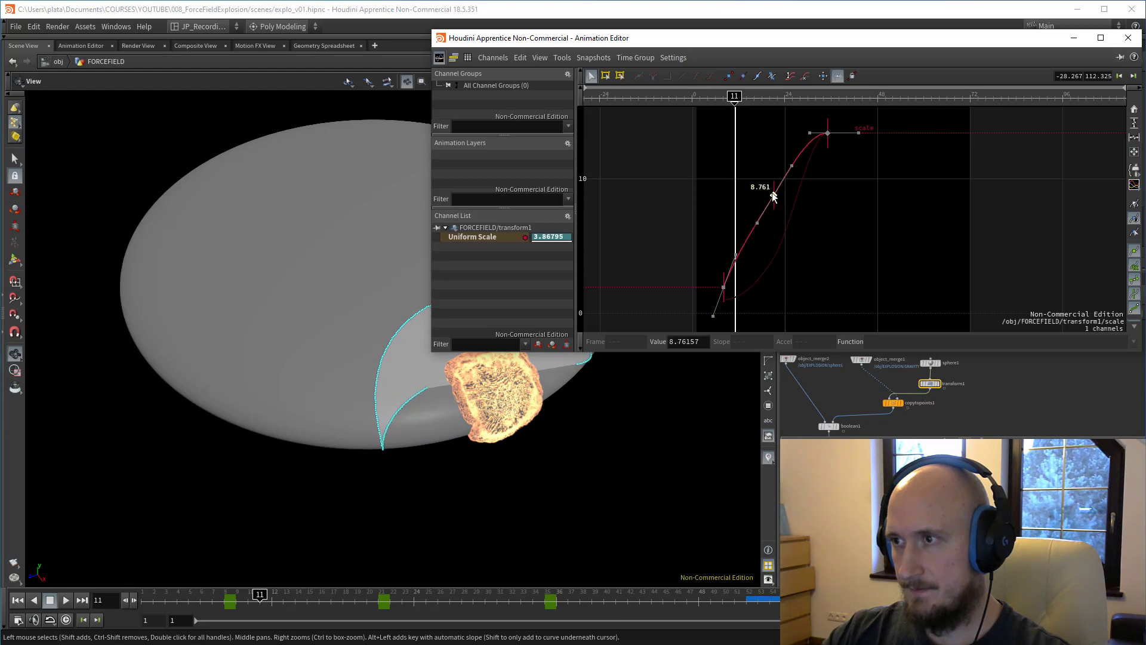
{"action": "left_click_drag", "start_coordinate": [826, 131], "coordinate": [827, 146]}
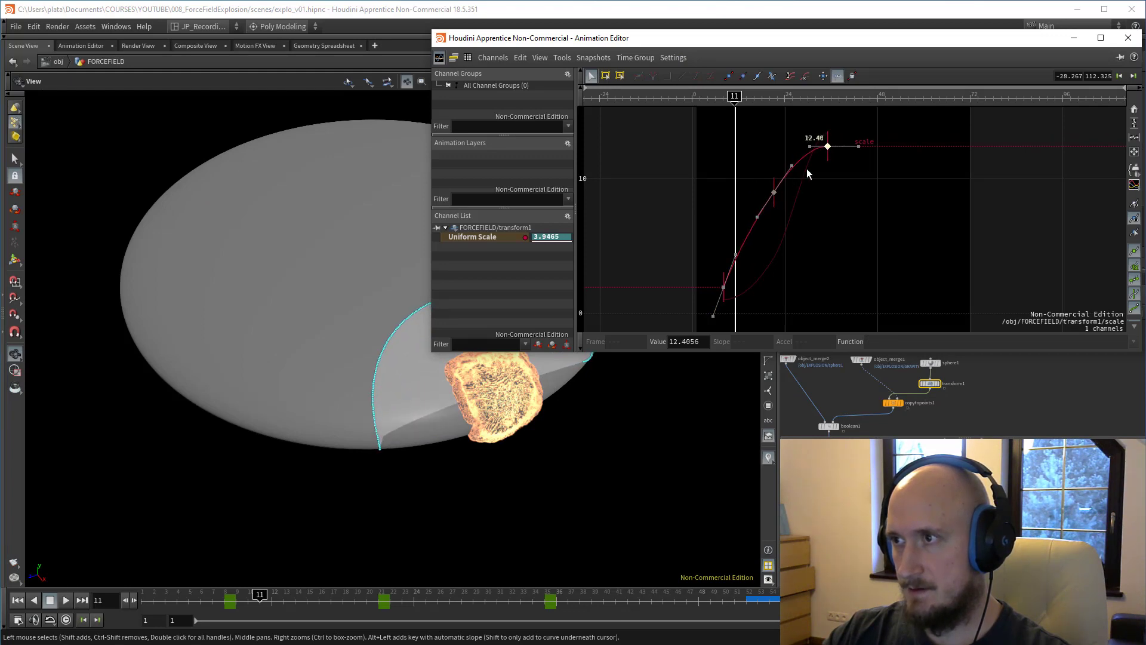
Step: Move the last scale key to about frame 39 and scrub the animation to check how the intersection curve expands
{"action": "left_click_drag", "start_coordinate": [260, 600], "coordinate": [355, 600]}
{"action": "left_click", "coordinate": [1134, 109]}
{"action": "left_click", "coordinate": [873, 192]}
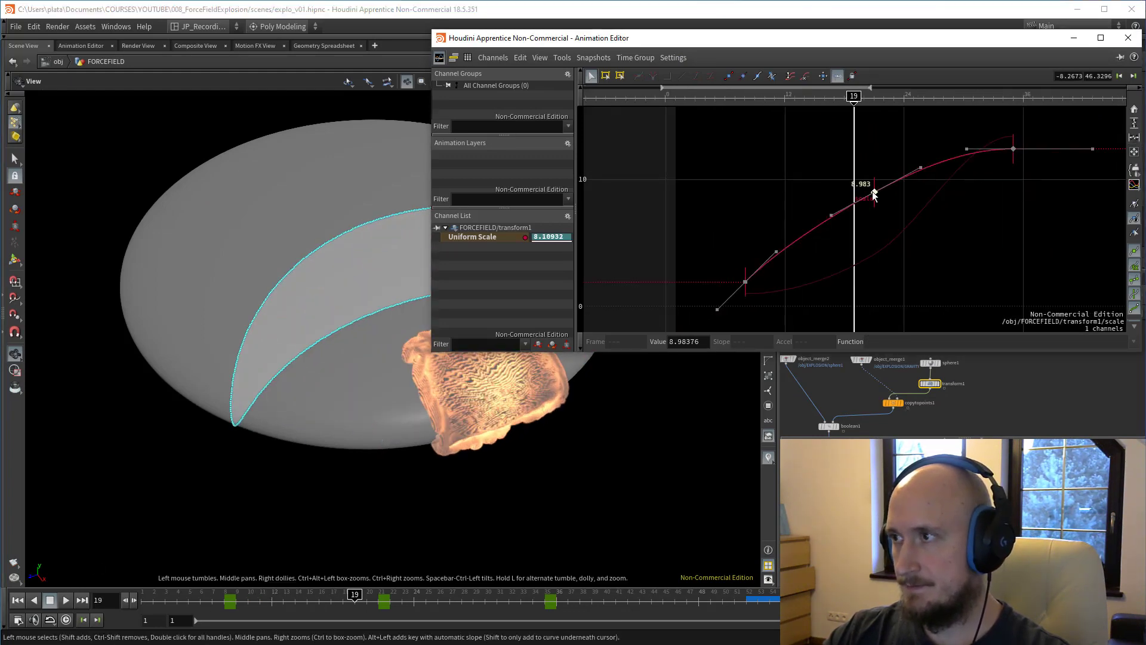
{"action": "left_click_drag", "start_coordinate": [1008, 156], "coordinate": [1048, 160]}
{"action": "left_click_drag", "start_coordinate": [343, 602], "coordinate": [621, 612]}
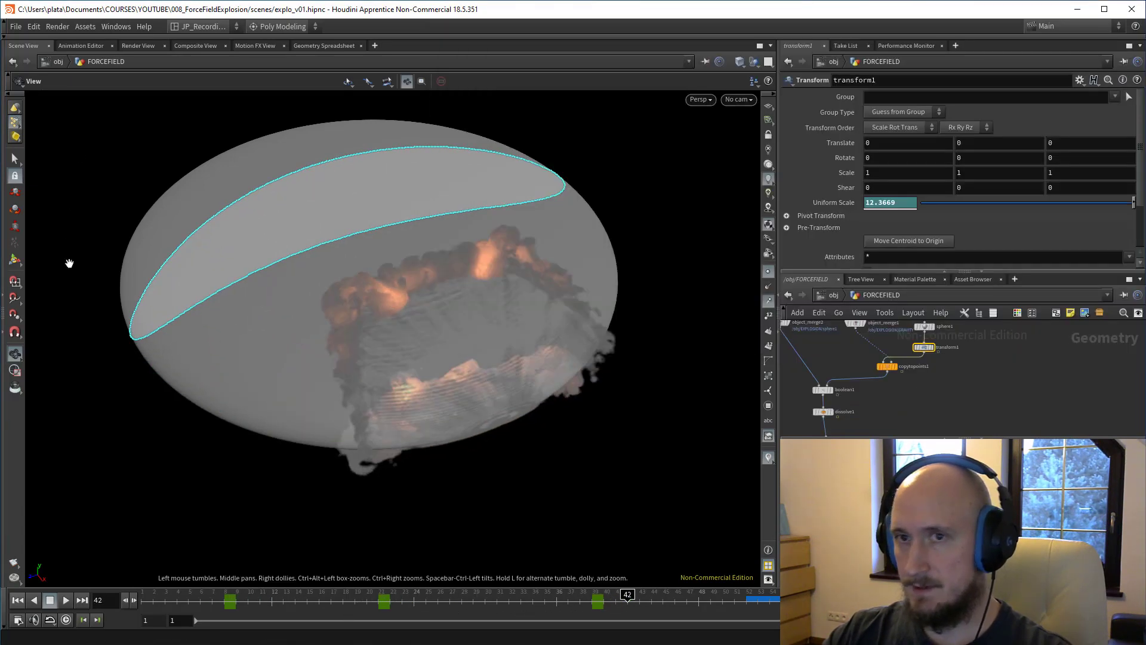
Step: Branch a Subdivide node off the force-field object merge, using OpenSubdiv Loop at depth 2, and hide the point display
{"action": "left_click", "coordinate": [834, 403]}
{"action": "left_click", "coordinate": [842, 401]}
{"action": "left_click_drag", "start_coordinate": [836, 402], "coordinate": [832, 426]}
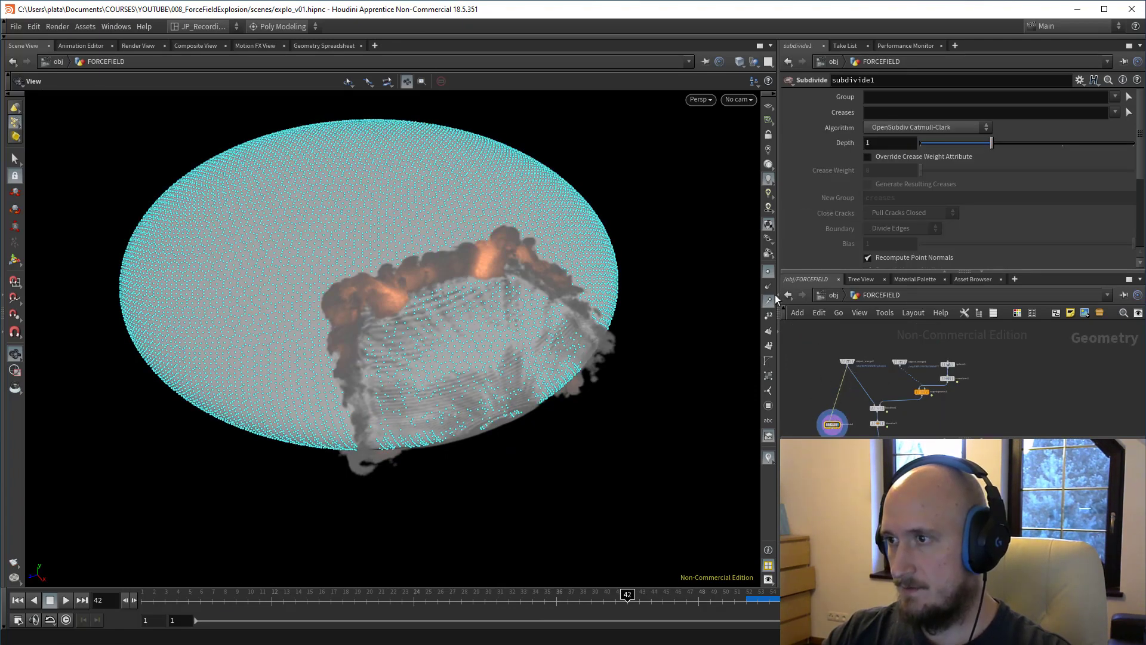
{"action": "left_click", "coordinate": [926, 128]}
{"action": "left_click", "coordinate": [902, 169]}
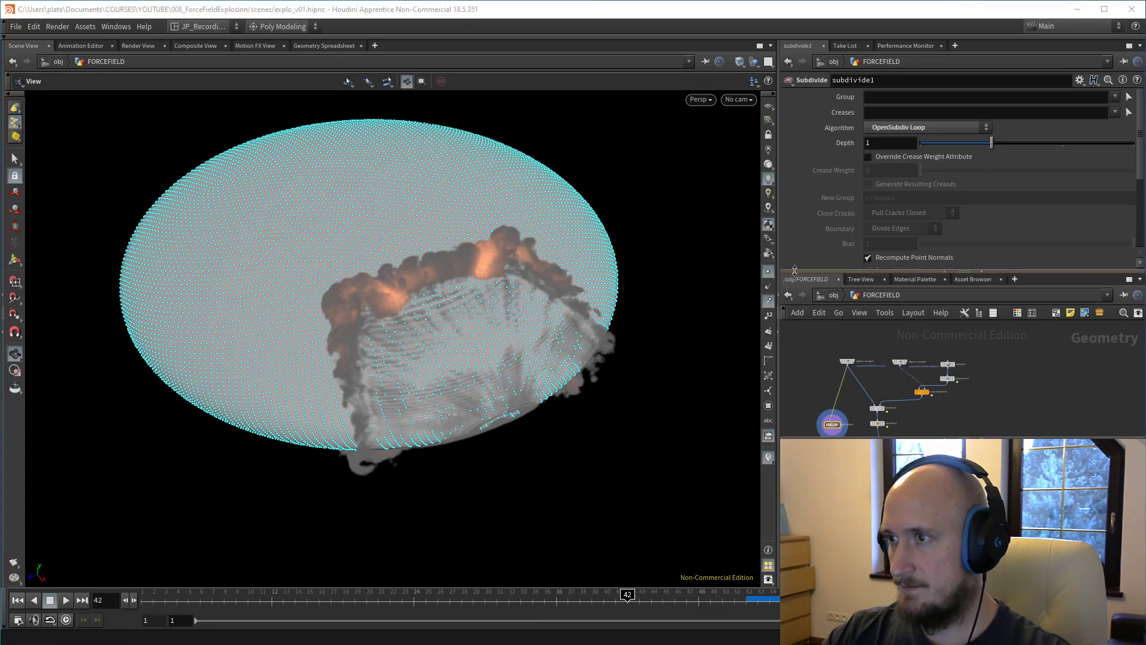
{"action": "left_click", "coordinate": [769, 273]}
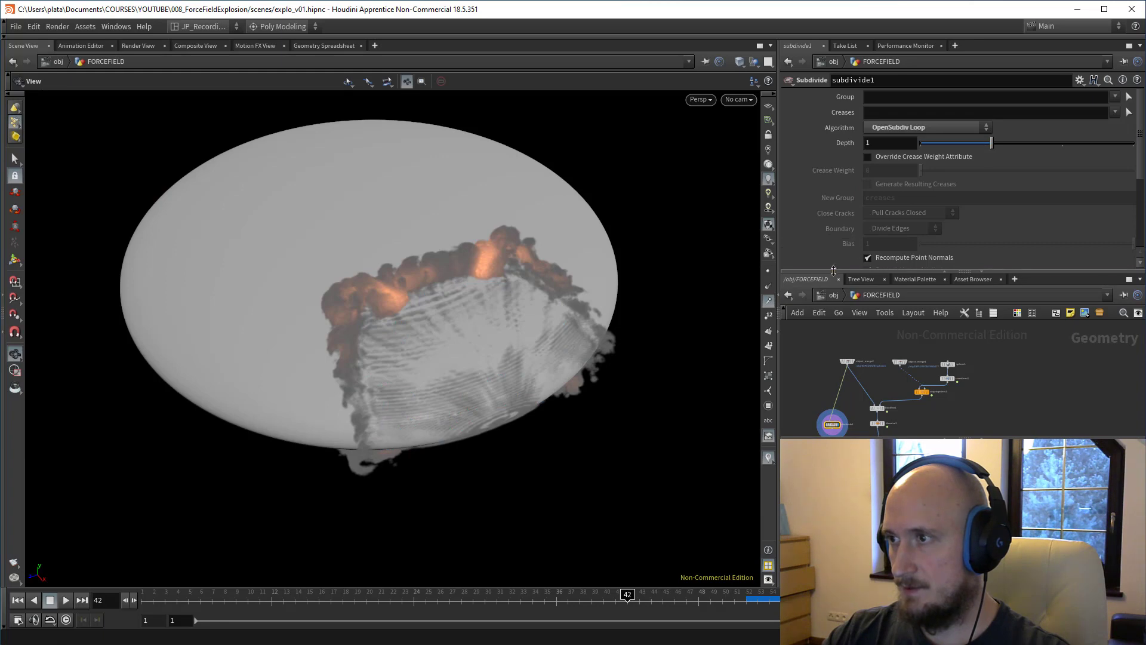
{"action": "scroll", "coordinate": [847, 406], "scroll_direction": "up", "scroll_amount": 2}
Step: Add a Color node after subdivide1 and set its color to black (0, 0, 0)
{"action": "key", "text": "Tab"}
{"action": "type", "text": "co"}
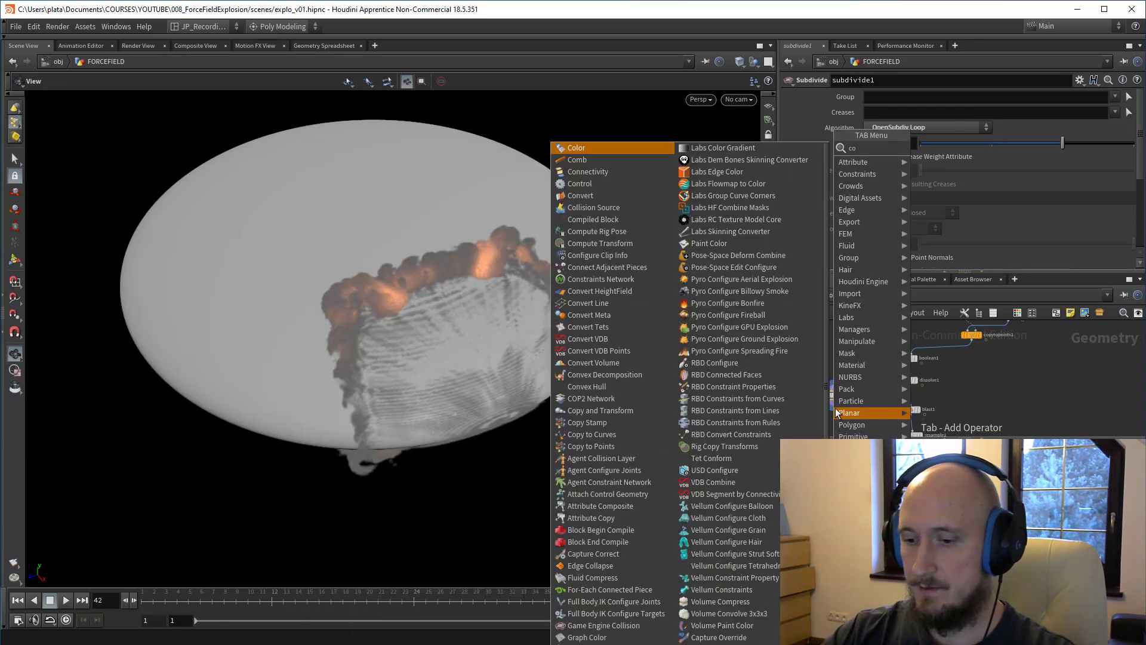
{"action": "key", "text": "Return"}
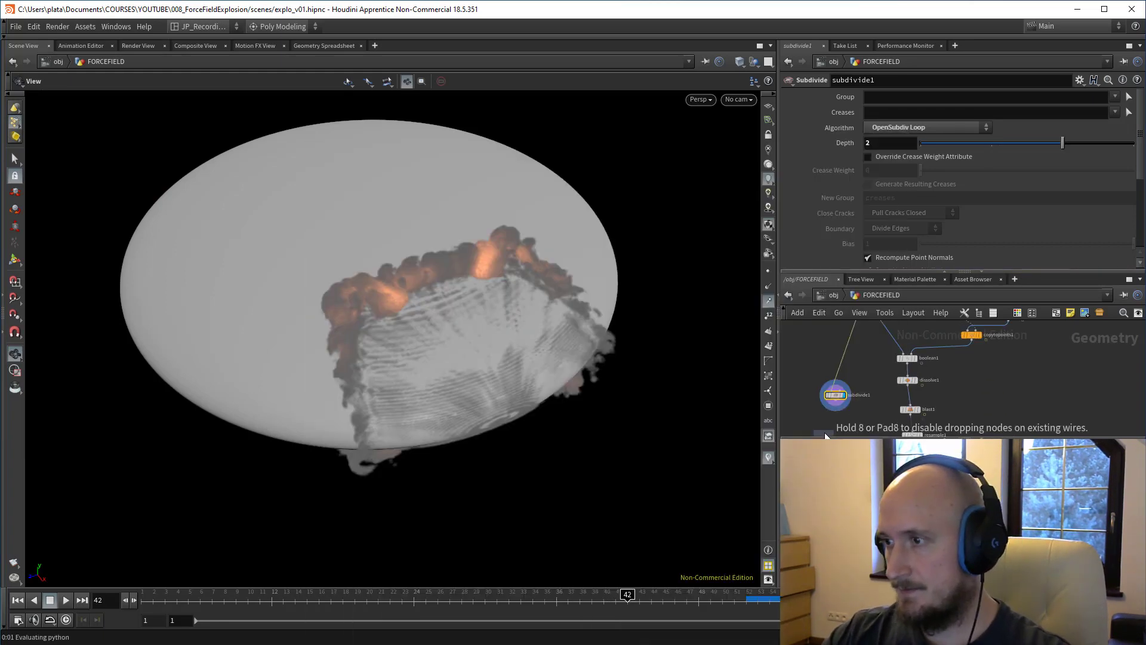
{"action": "left_click", "coordinate": [838, 417]}
{"action": "left_click_drag", "start_coordinate": [920, 172], "coordinate": [815, 172]}
{"action": "type", "text": "0"}
{"action": "key", "text": "Tab"}
{"action": "type", "text": "0"}
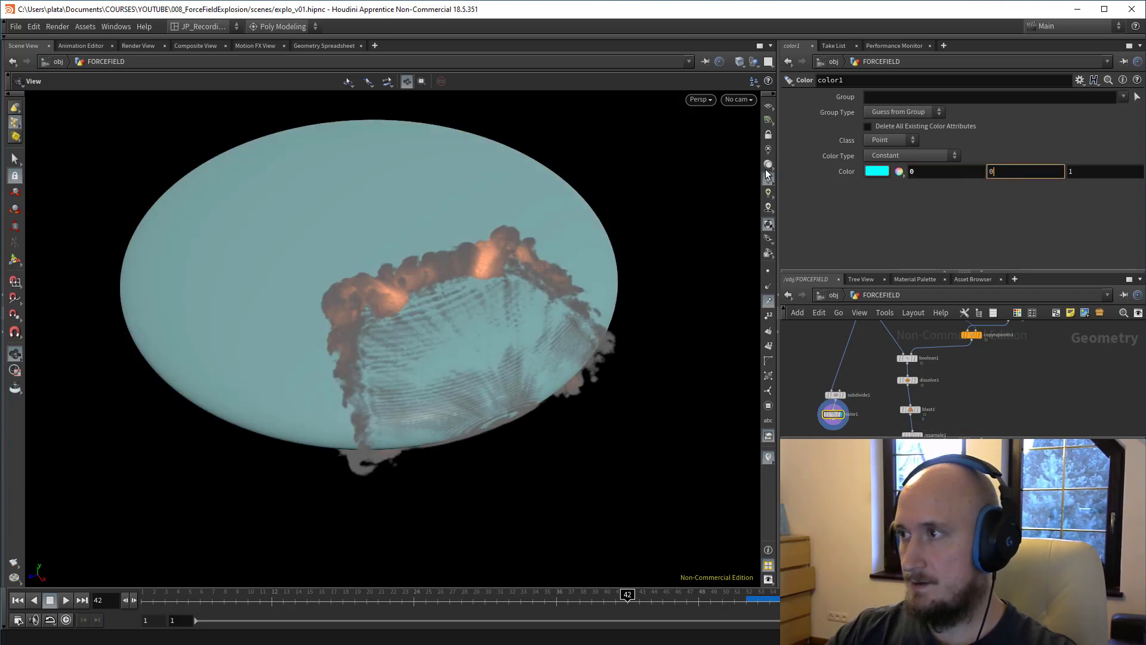
{"action": "key", "text": "Tab"}
{"action": "type", "text": "0"}
{"action": "key", "text": "Return"}
Step: Paste a copy of the black Color node after resample1 and set its color to 1, 11, 0
{"action": "key", "text": "ctrl+c"}
{"action": "middle_click_drag", "start_coordinate": [990, 399], "coordinate": [962, 341]}
{"action": "key", "text": "ctrl+v"}
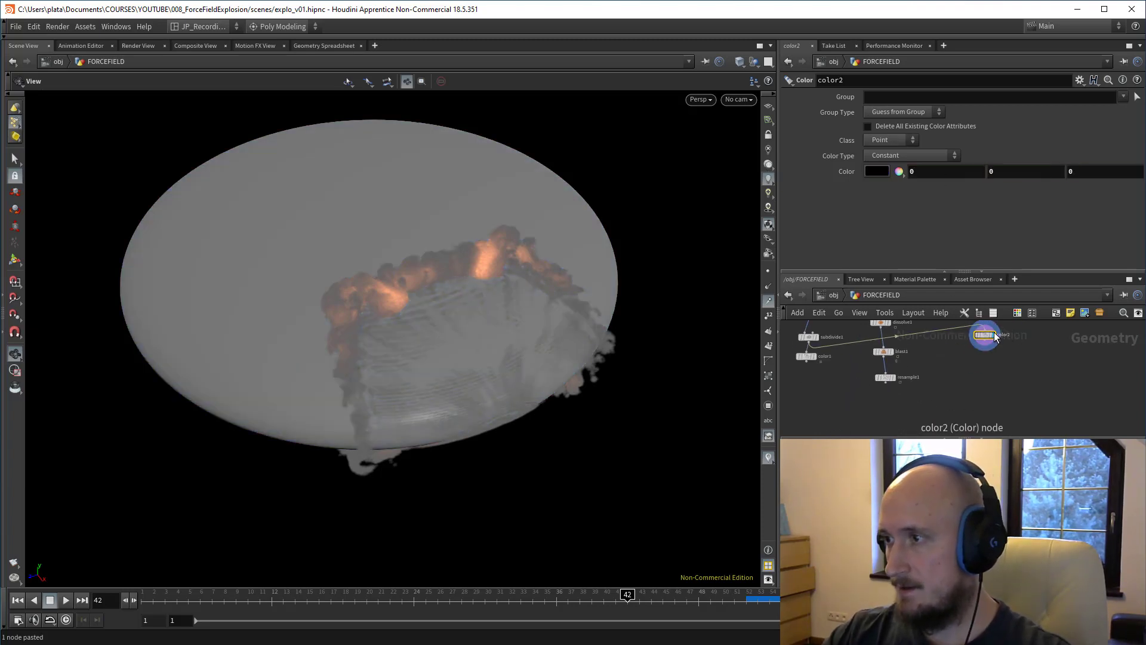
{"action": "left_click_drag", "start_coordinate": [991, 335], "coordinate": [884, 403]}
{"action": "left_click_drag", "start_coordinate": [919, 171], "coordinate": [568, 114]}
{"action": "type", "text": "1"}
{"action": "key", "text": "Tab"}
{"action": "type", "text": "11"}
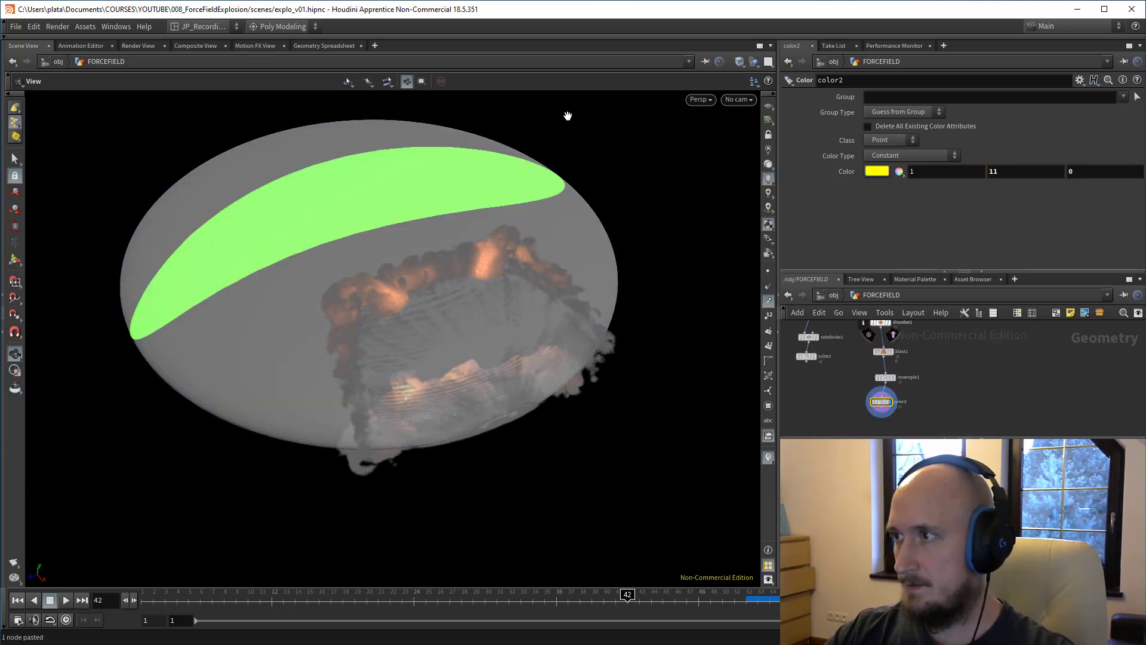
Step: Transfer color2's attributes onto color1's surface with an Attribute Transfer node, using Distance Threshold 0 and Blend Width 10
{"action": "key", "text": "Tab"}
{"action": "type", "text": "atr"}
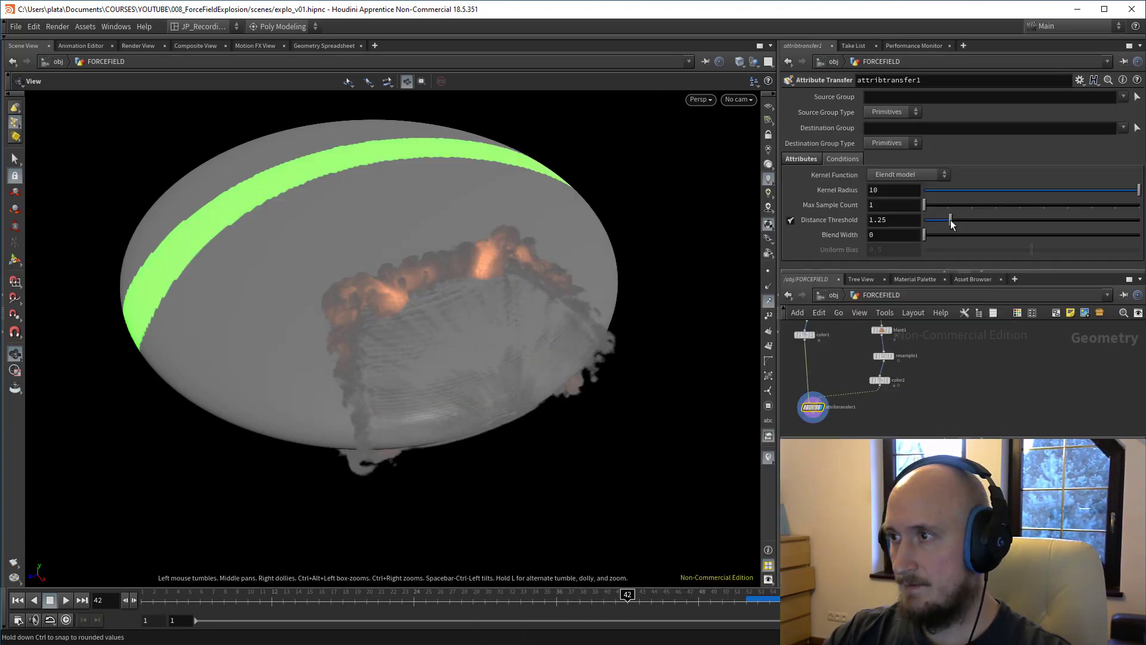
{"action": "left_click_drag", "start_coordinate": [951, 220], "coordinate": [1055, 235]}
Step: Set the curve's color2 node to white (1, 1, 1)
{"action": "left_click", "coordinate": [878, 380]}
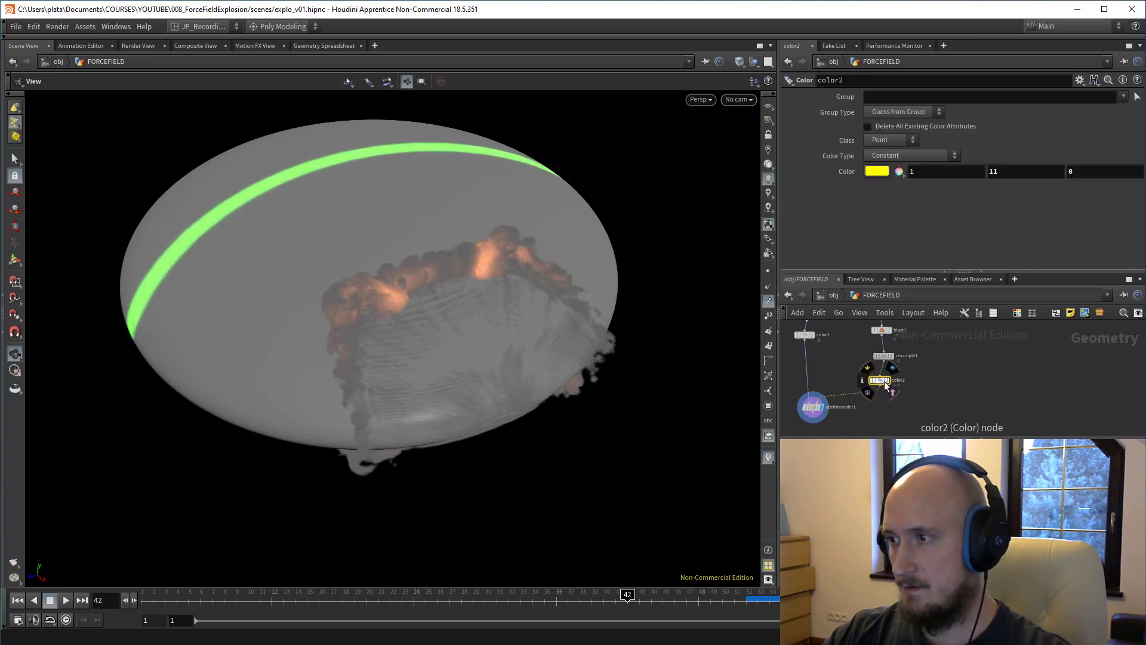
{"action": "left_click", "coordinate": [887, 379]}
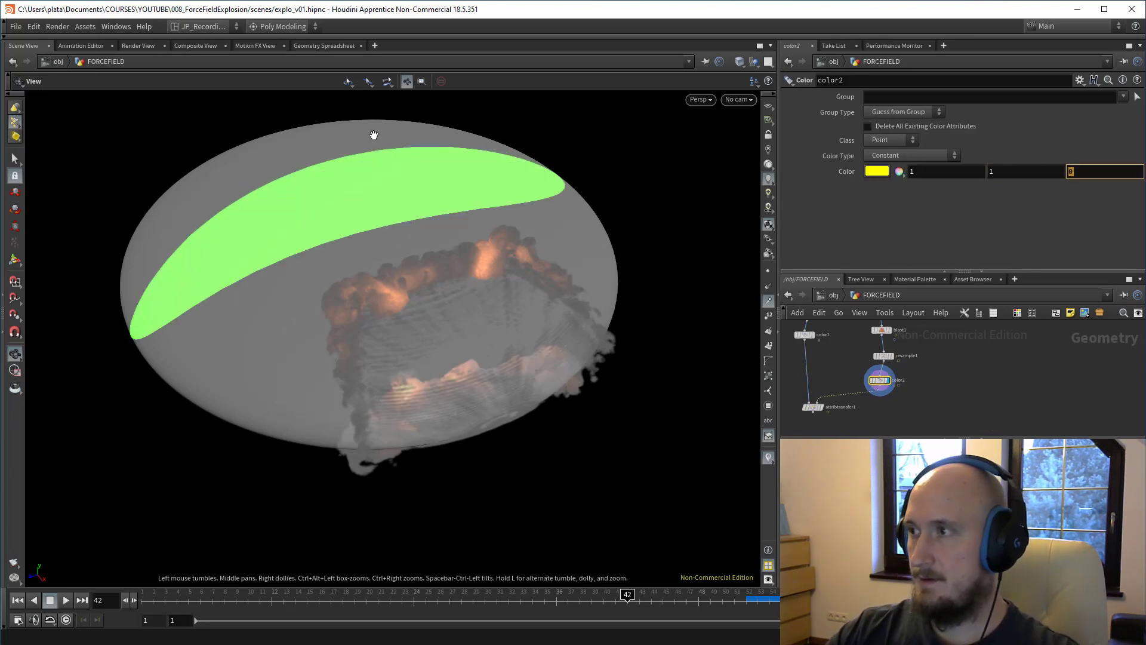
{"action": "type", "text": "1"}
{"action": "key", "text": "Return"}
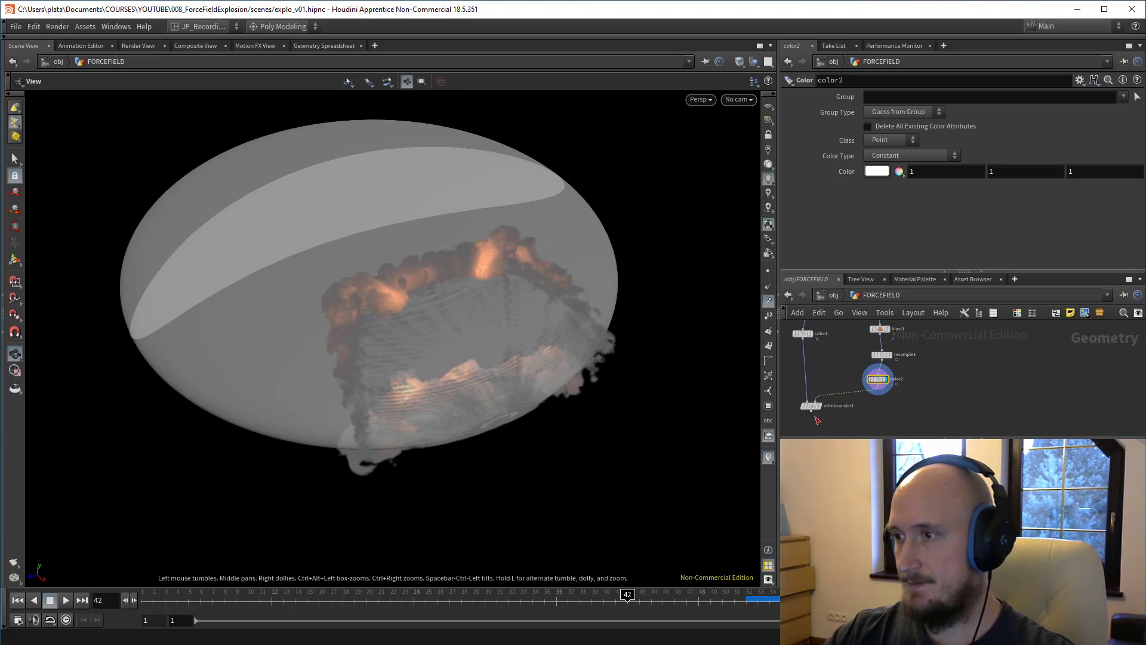
Step: Display the Attribute Transfer result and scrub the timeline to check the ring moving across the surface
{"action": "left_click", "coordinate": [810, 407]}
{"action": "left_click", "coordinate": [820, 406]}
{"action": "left_click_drag", "start_coordinate": [203, 607], "coordinate": [330, 609]}
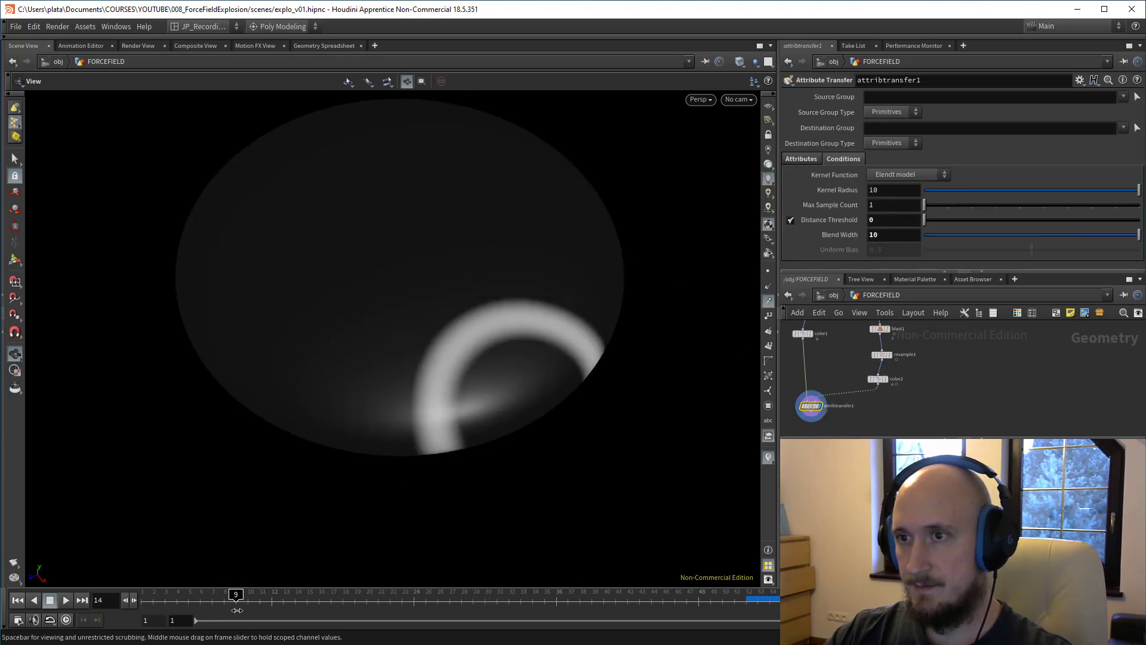
Step: Add a point-based Attribute VOP node after attribtransfer1
{"action": "key", "text": "Tab"}
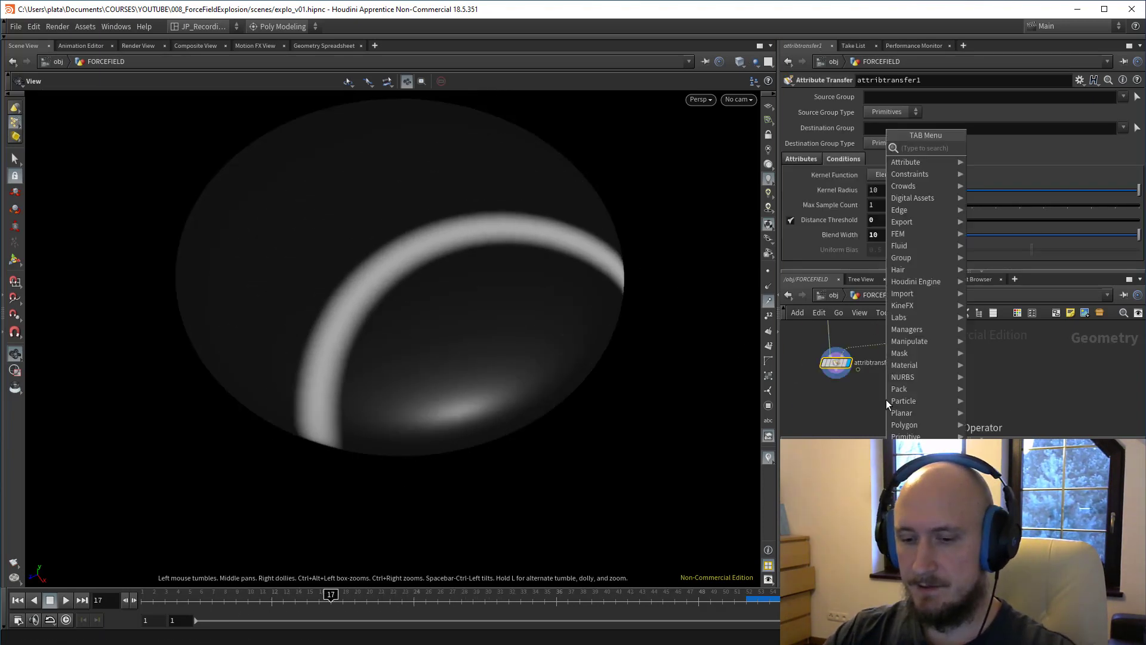
{"action": "type", "text": "vop"}
{"action": "key", "text": "Down"}
{"action": "key", "text": "Return"}
{"action": "left_click", "coordinate": [834, 400]}
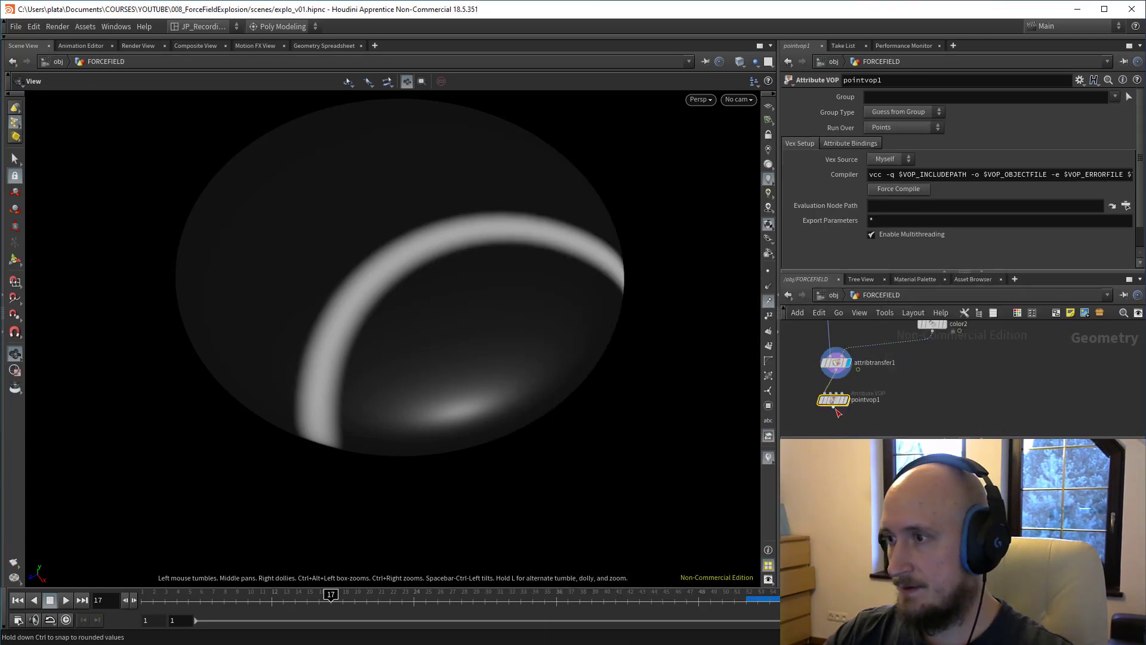
Step: Inside pointvop1, add an Anti-Aliased Flow Noise node driven by the point position from the global parameters
{"action": "double_click", "coordinate": [835, 402]}
{"action": "left_click_drag", "start_coordinate": [922, 370], "coordinate": [858, 358]}
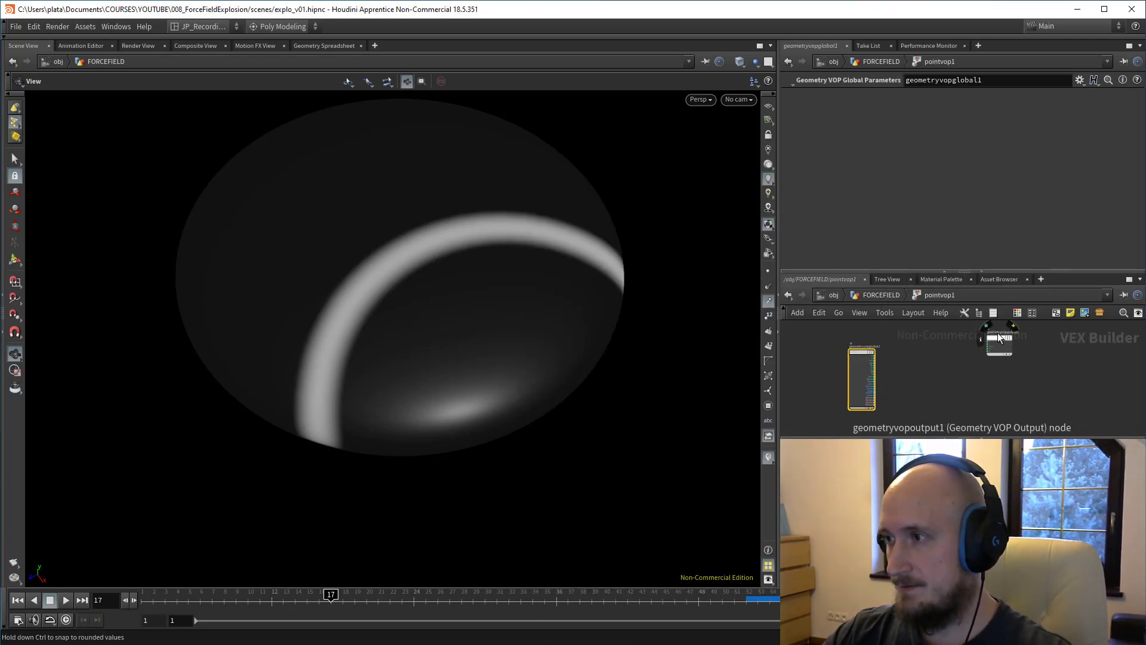
{"action": "key", "text": "Tab"}
{"action": "type", "text": "aa"}
{"action": "left_click", "coordinate": [897, 246]}
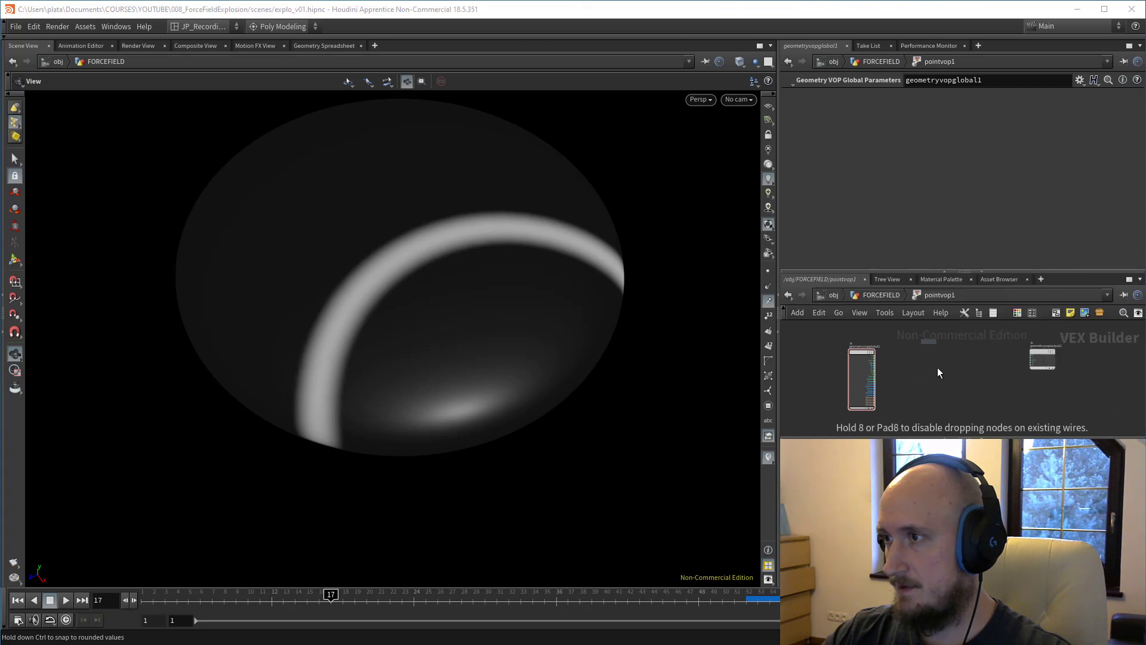
{"action": "left_click", "coordinate": [954, 351]}
{"action": "left_click_drag", "start_coordinate": [969, 331], "coordinate": [949, 379]}
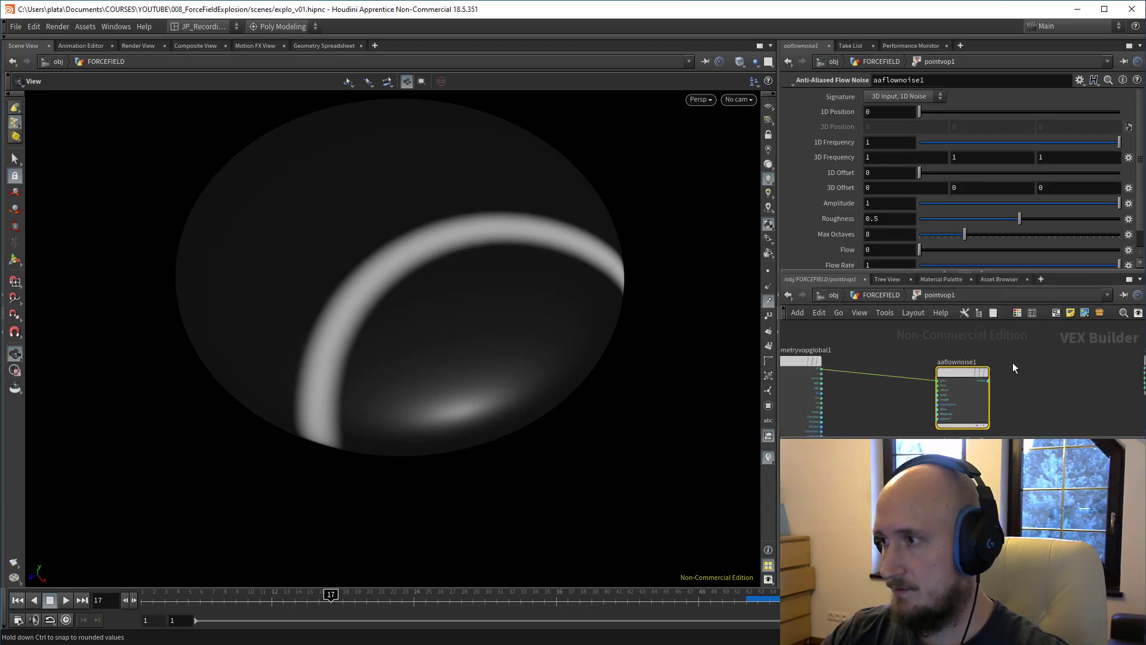
Step: Add a Multiply node beside aaflownoise1 and feed the noise output into its first input
{"action": "middle_click_drag", "start_coordinate": [985, 385], "coordinate": [910, 385]}
{"action": "scroll", "coordinate": [931, 376], "scroll_direction": "down", "scroll_amount": 2}
{"action": "key", "text": "Tab"}
{"action": "type", "text": "mu"}
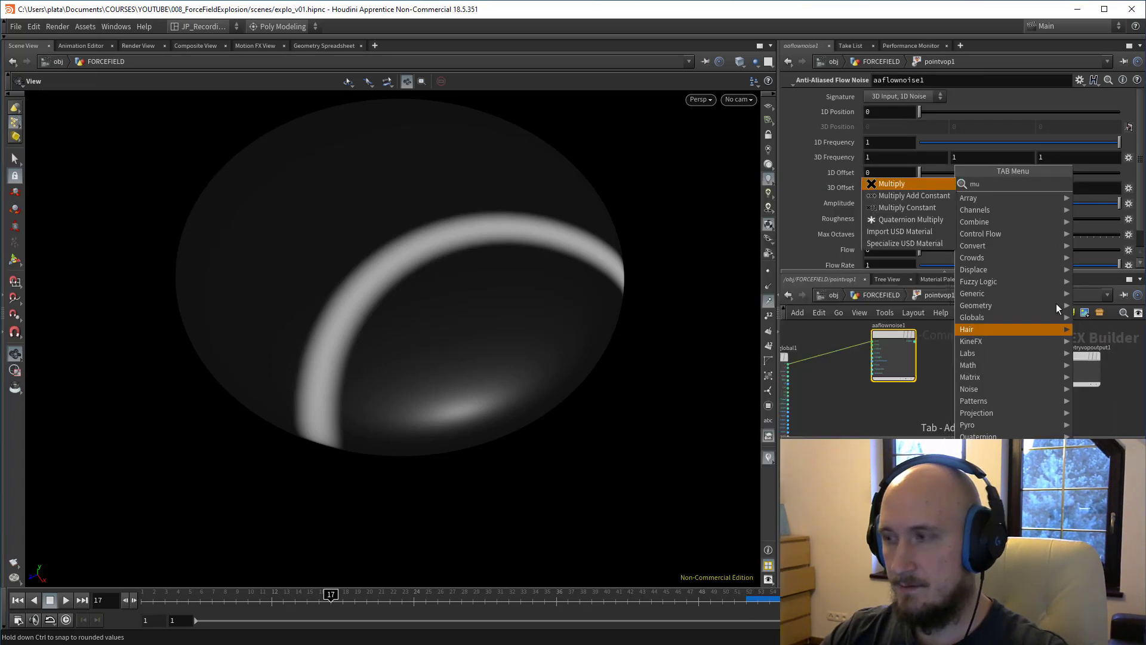
{"action": "left_click", "coordinate": [918, 185]}
{"action": "left_click", "coordinate": [983, 378]}
{"action": "left_click_drag", "start_coordinate": [915, 342], "coordinate": [962, 379]}
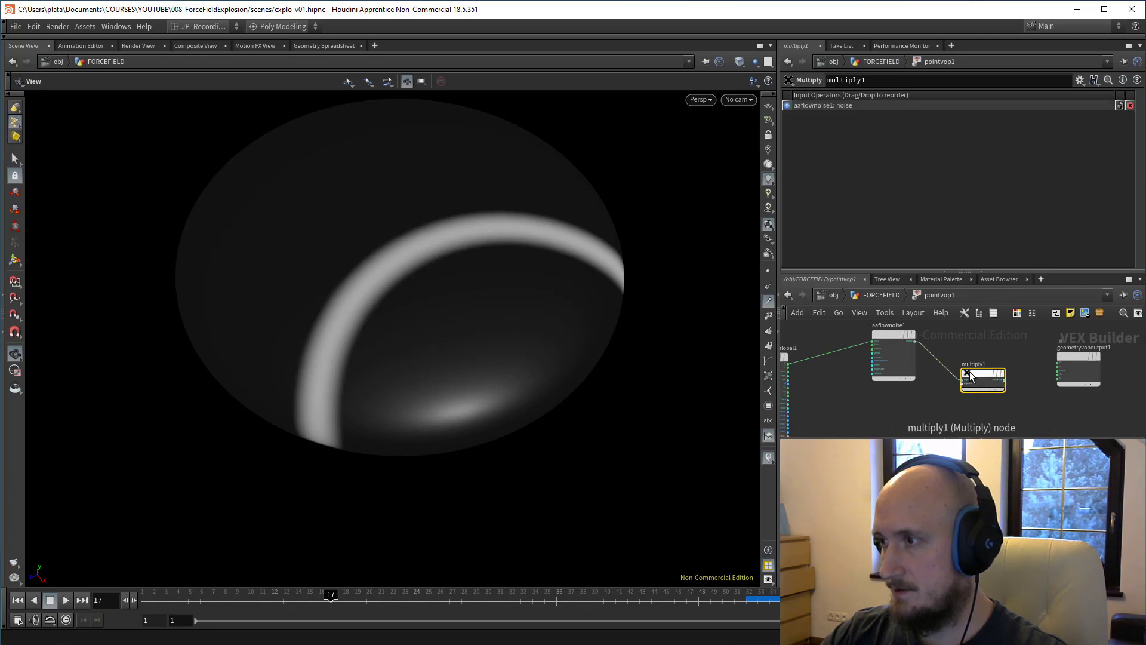
Step: Connect the Cd output of the global parameters to the second input of multiply1
{"action": "middle_click_drag", "start_coordinate": [797, 401], "coordinate": [847, 369]}
{"action": "scroll", "coordinate": [847, 369], "scroll_direction": "up", "scroll_amount": 2}
{"action": "left_click_drag", "start_coordinate": [835, 350], "coordinate": [1081, 370]}
Step: Insert a Fit Range node on the wire between aaflownoise1 and multiply1, placing it midway between the two nodes
{"action": "middle_click_drag", "start_coordinate": [1051, 405], "coordinate": [865, 430]}
{"action": "scroll", "coordinate": [912, 436], "scroll_direction": "up", "scroll_amount": 1}
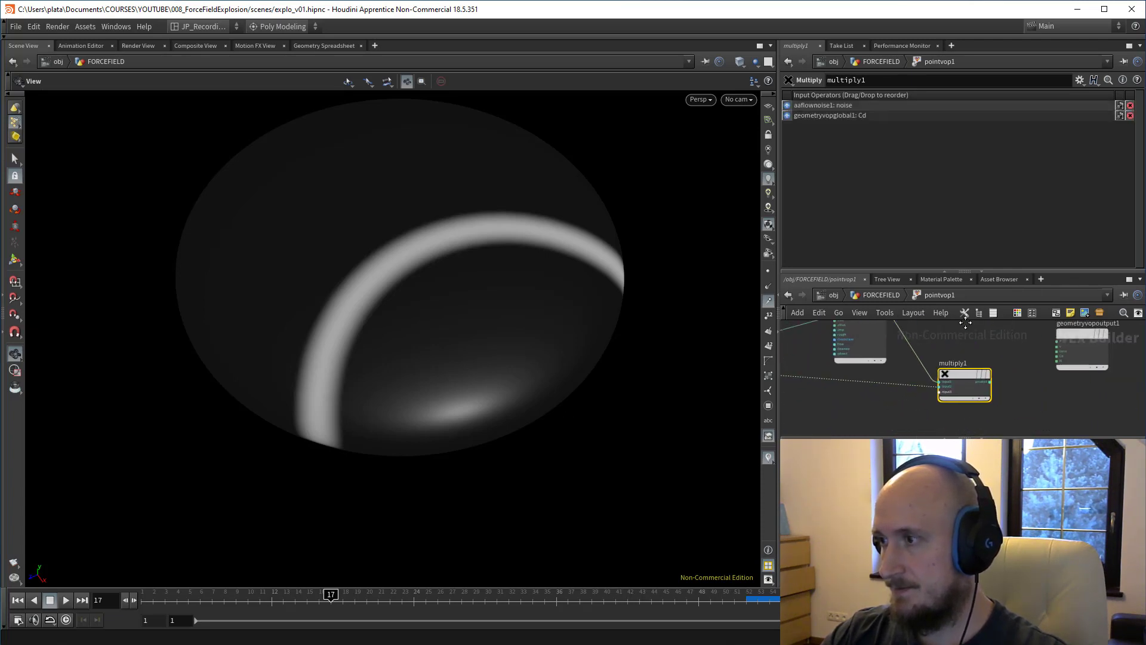
{"action": "left_click", "coordinate": [880, 347]}
{"action": "key", "text": "Tab"}
{"action": "key", "text": "Escape"}
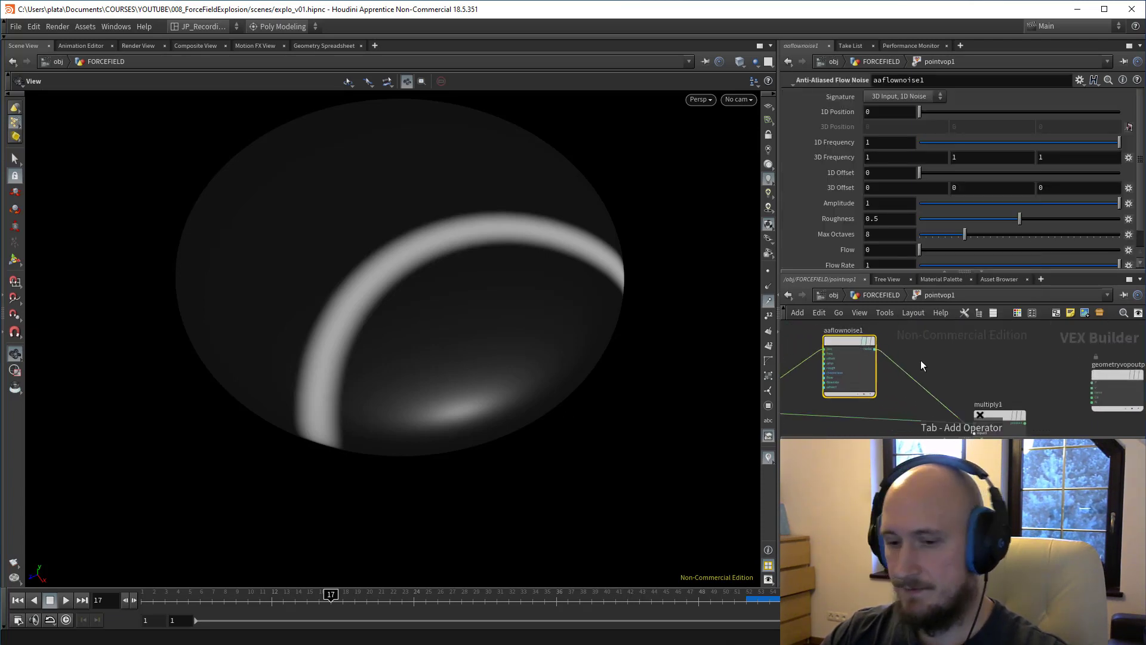
{"action": "key", "text": "Tab"}
{"action": "type", "text": "fit"}
{"action": "key", "text": "Return"}
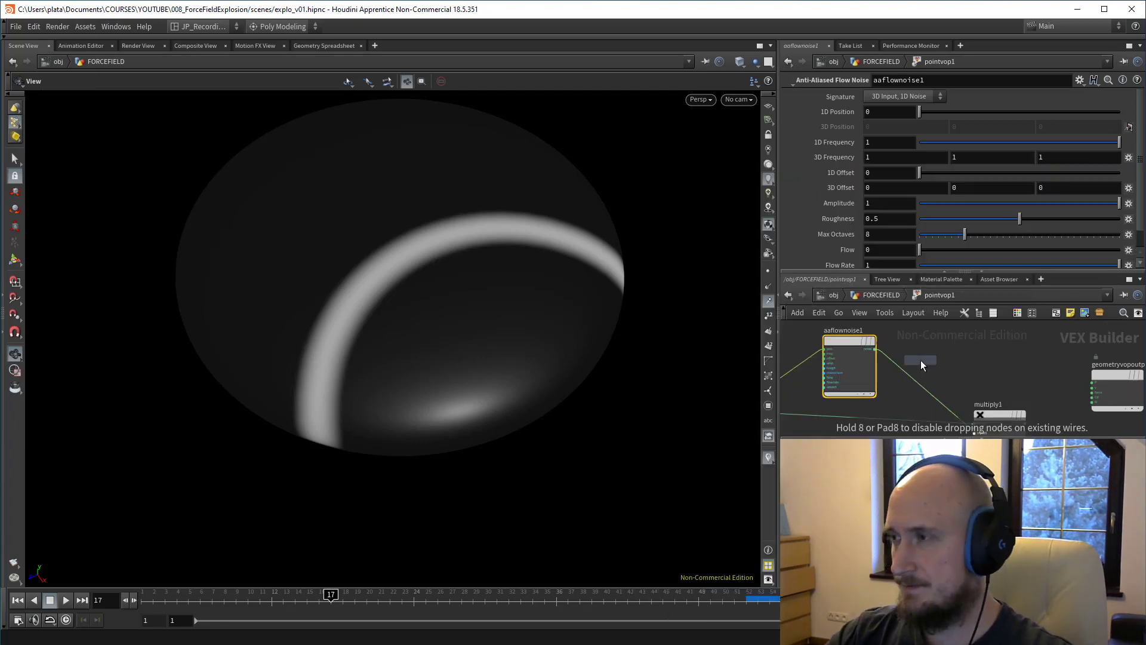
{"action": "left_click", "coordinate": [949, 382]}
{"action": "left_click_drag", "start_coordinate": [947, 387], "coordinate": [939, 356]}
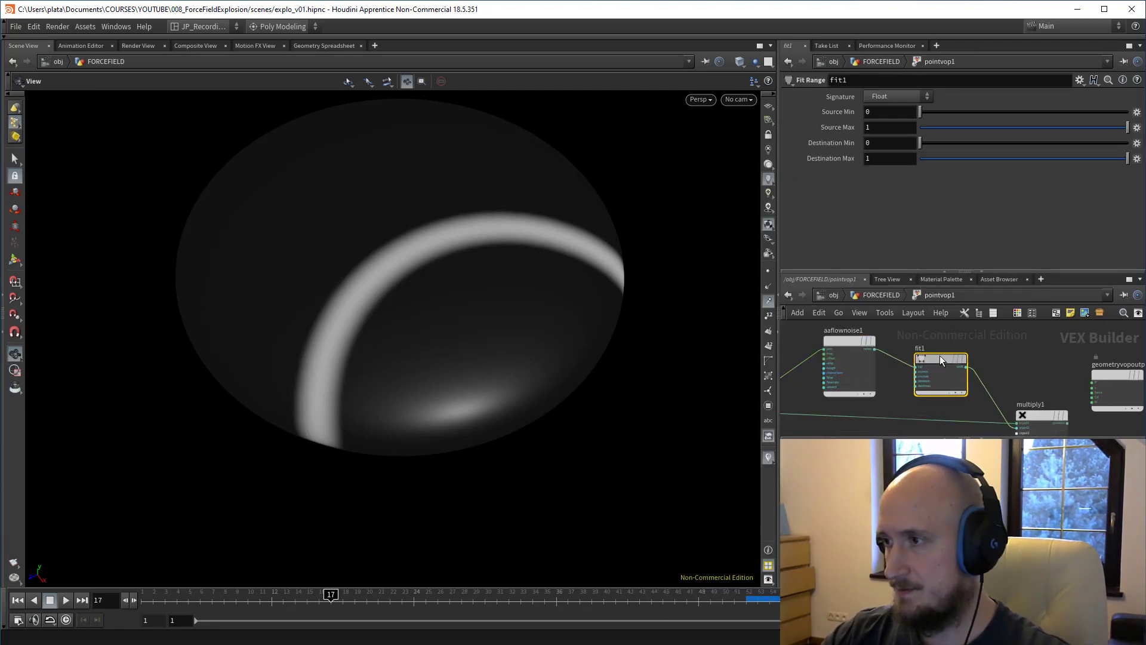
Step: Set the fit node's Source Min to -0.25 and Source Max to 0.5
{"action": "left_click_drag", "start_coordinate": [940, 356], "coordinate": [940, 350]}
{"action": "left_click_drag", "start_coordinate": [880, 112], "coordinate": [632, 90]}
{"action": "type", "text": "-0.25"}
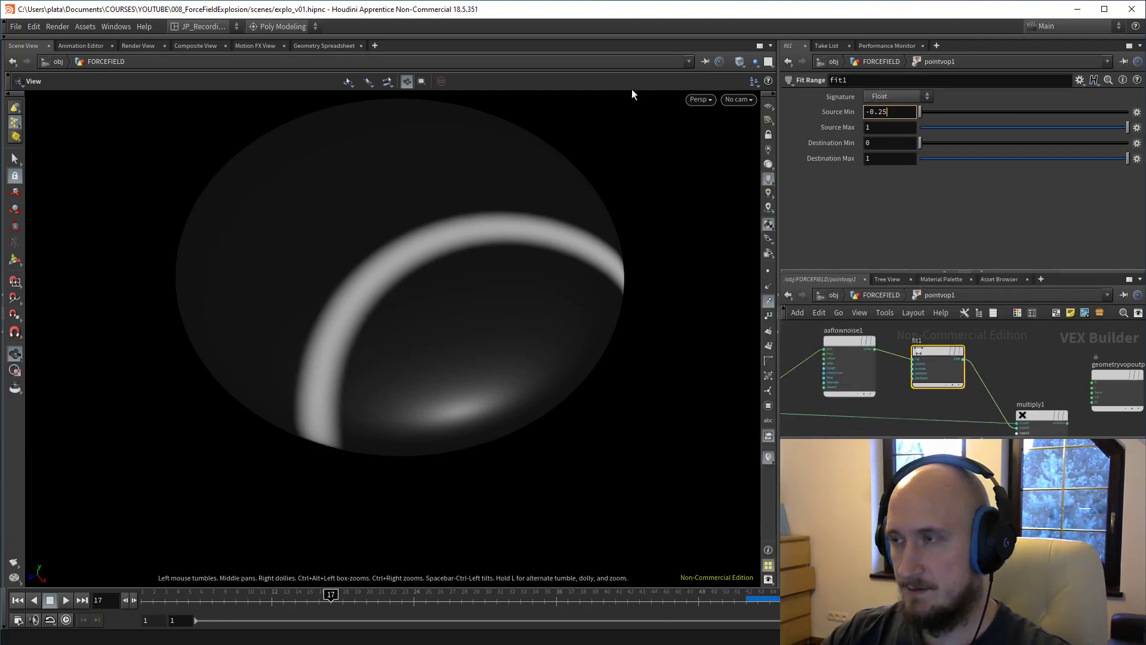
{"action": "key", "text": "Tab"}
{"action": "type", "text": "0"}
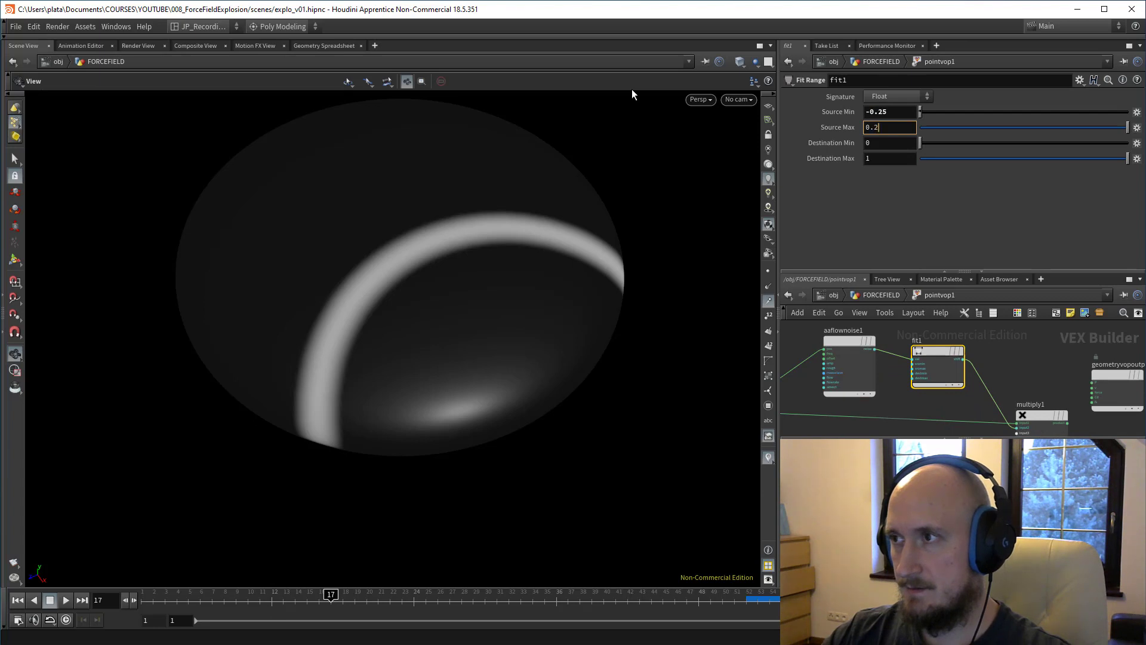
{"action": "key", "text": "Return"}
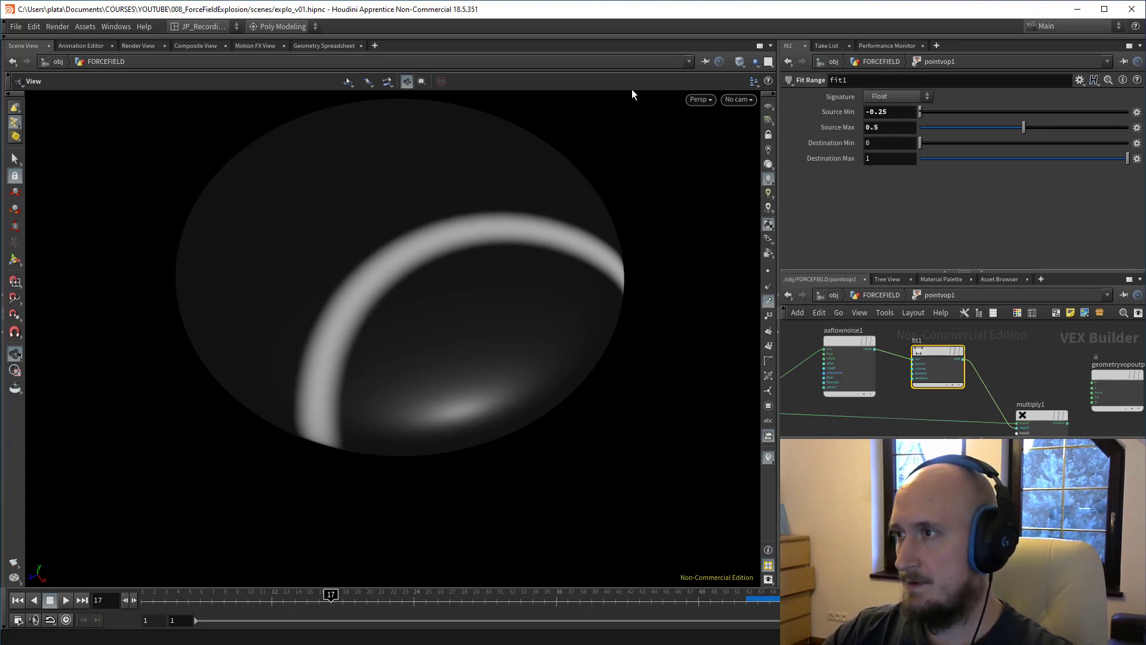
Step: Wire the multiply node's product into the Cd input of the geometry output node
{"action": "middle_click_drag", "start_coordinate": [1066, 422], "coordinate": [975, 380]}
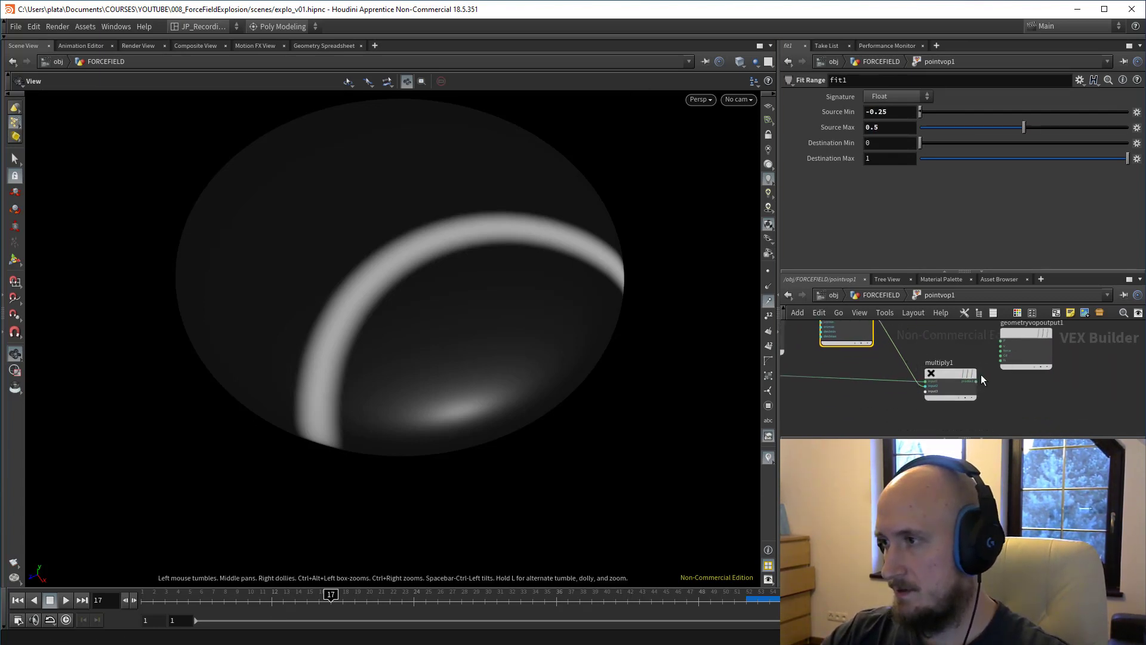
{"action": "left_click_drag", "start_coordinate": [977, 380], "coordinate": [1001, 355]}
Step: Set the anti-aliased flow noise's 3D Frequency to 0.06 on all three axes
{"action": "scroll", "coordinate": [967, 365], "scroll_direction": "down", "scroll_amount": 3}
{"action": "middle_click_drag", "start_coordinate": [932, 352], "coordinate": [976, 392]}
{"action": "left_click", "coordinate": [869, 376]}
{"action": "middle_click_drag", "start_coordinate": [838, 159], "coordinate": [373, 191]}
{"action": "key", "text": "u"}
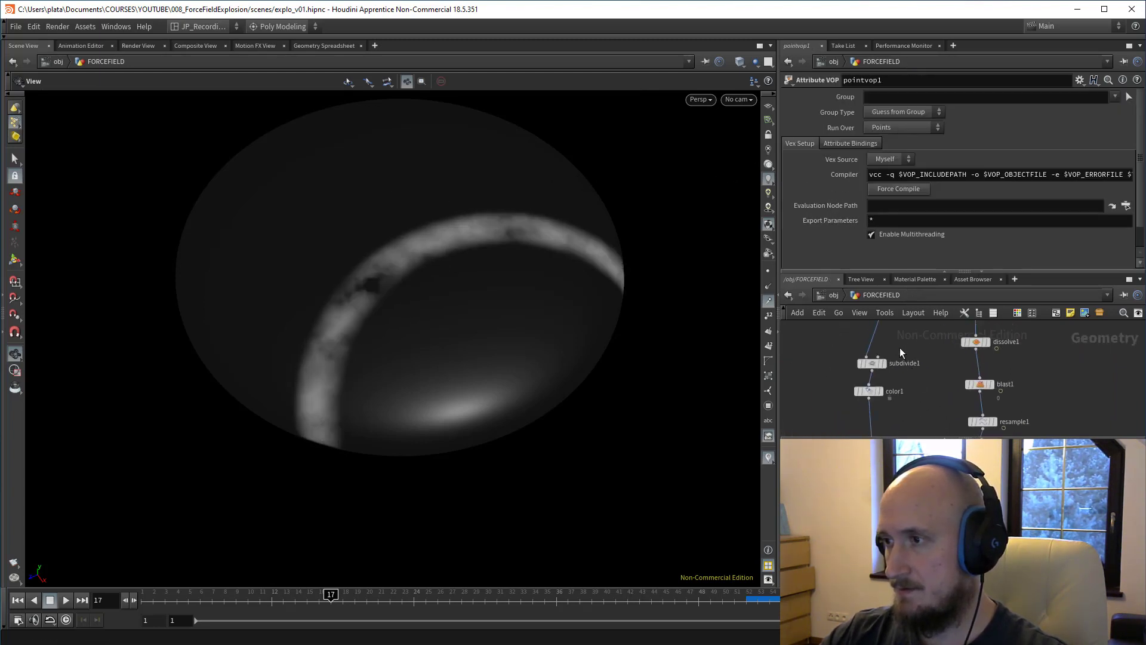
{"action": "left_click", "coordinate": [872, 362]}
{"action": "key", "text": "a"}
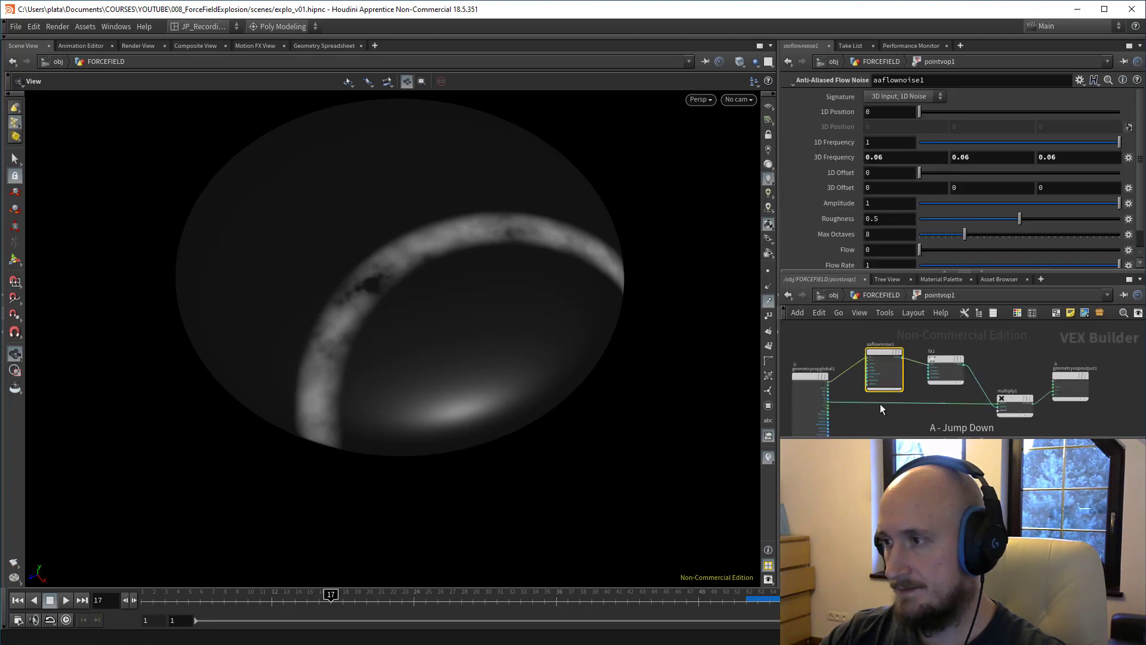
{"action": "middle_click_drag", "start_coordinate": [829, 155], "coordinate": [829, 181]}
Step: Raise the fit node's Source Min to -0.06 and lower its Source Max to 0.448 to break up the ring
{"action": "left_click", "coordinate": [945, 370]}
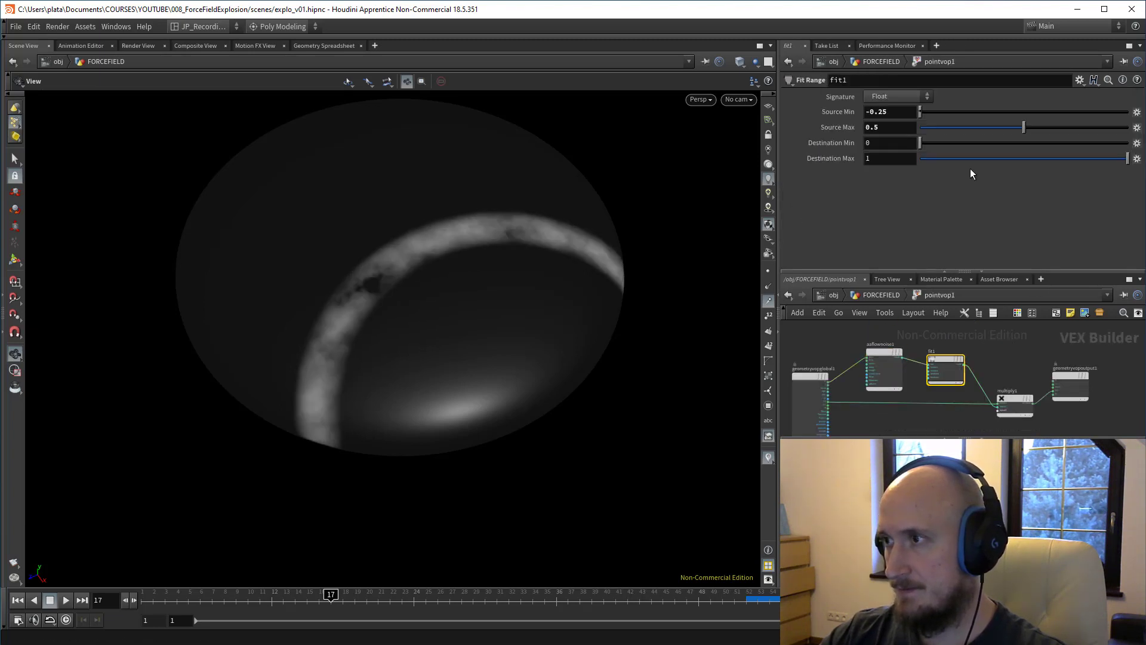
{"action": "left_click_drag", "start_coordinate": [1023, 127], "coordinate": [1013, 127]}
{"action": "middle_click_drag", "start_coordinate": [895, 109], "coordinate": [931, 114]}
{"action": "scroll", "coordinate": [962, 352], "scroll_direction": "down", "scroll_amount": 3}
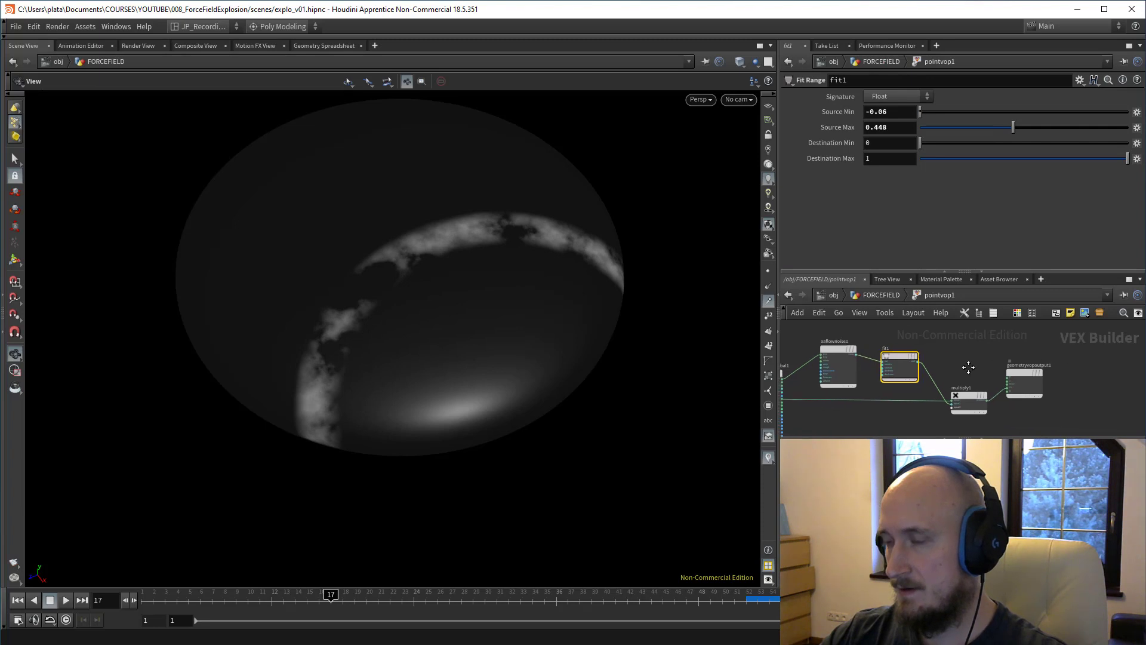
Step: Return to the FORCEFIELD network and enable the Curve U Attribute output on the resample node
{"action": "key", "text": "u"}
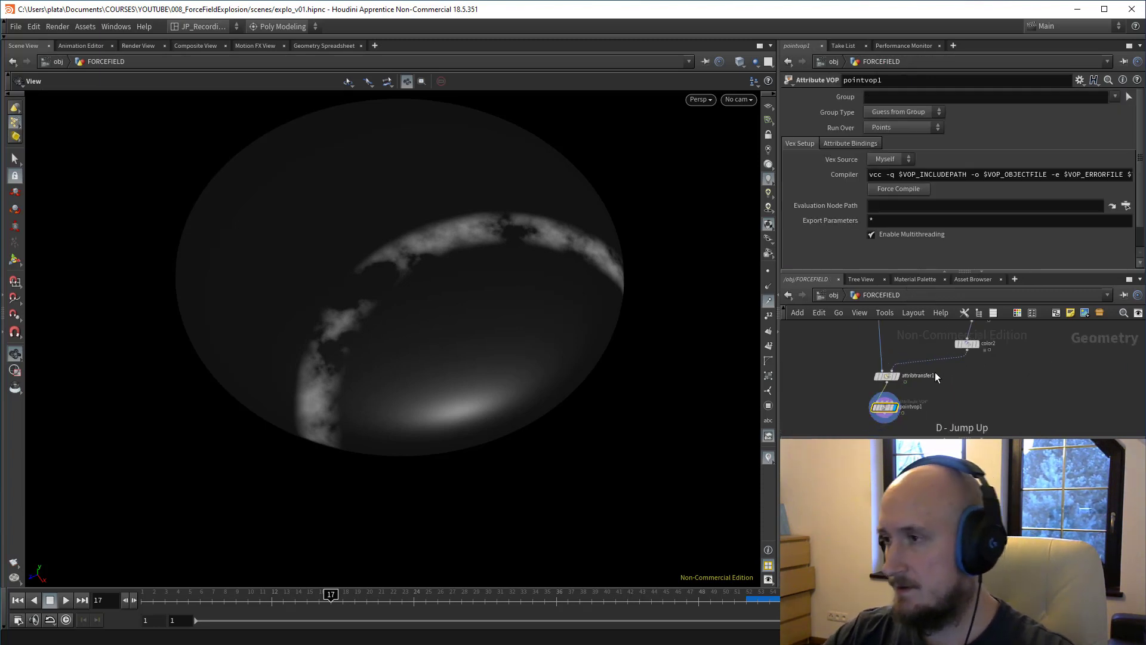
{"action": "scroll", "coordinate": [893, 420], "scroll_direction": "up", "scroll_amount": 5}
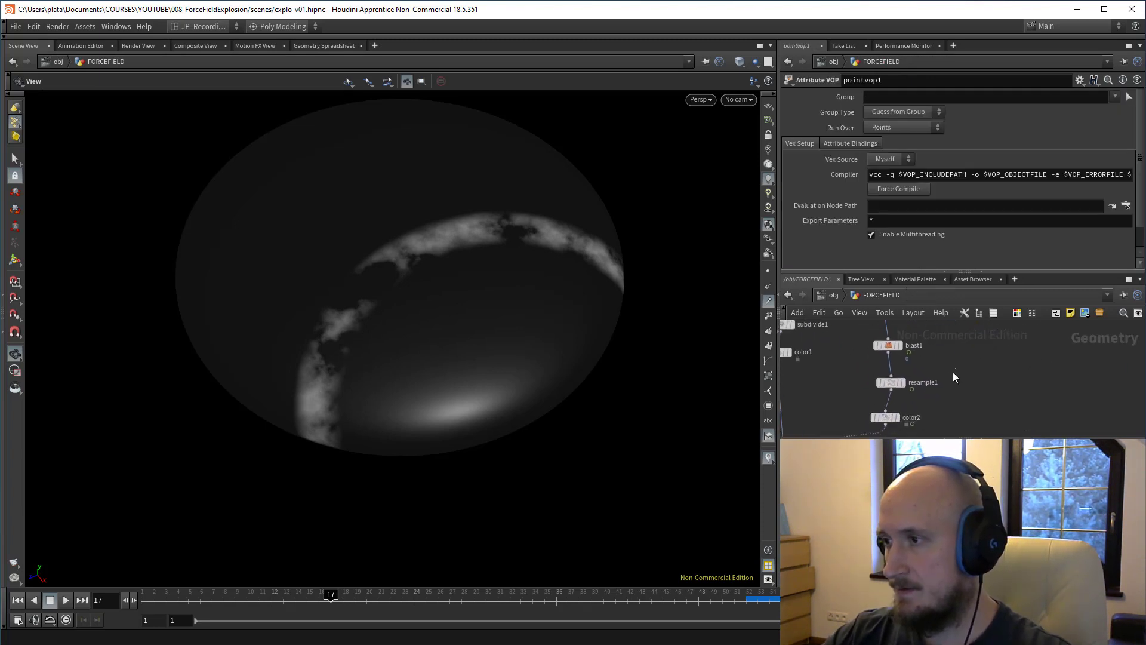
{"action": "left_click", "coordinate": [890, 382]}
{"action": "scroll", "coordinate": [860, 197], "scroll_direction": "down", "scroll_amount": 3}
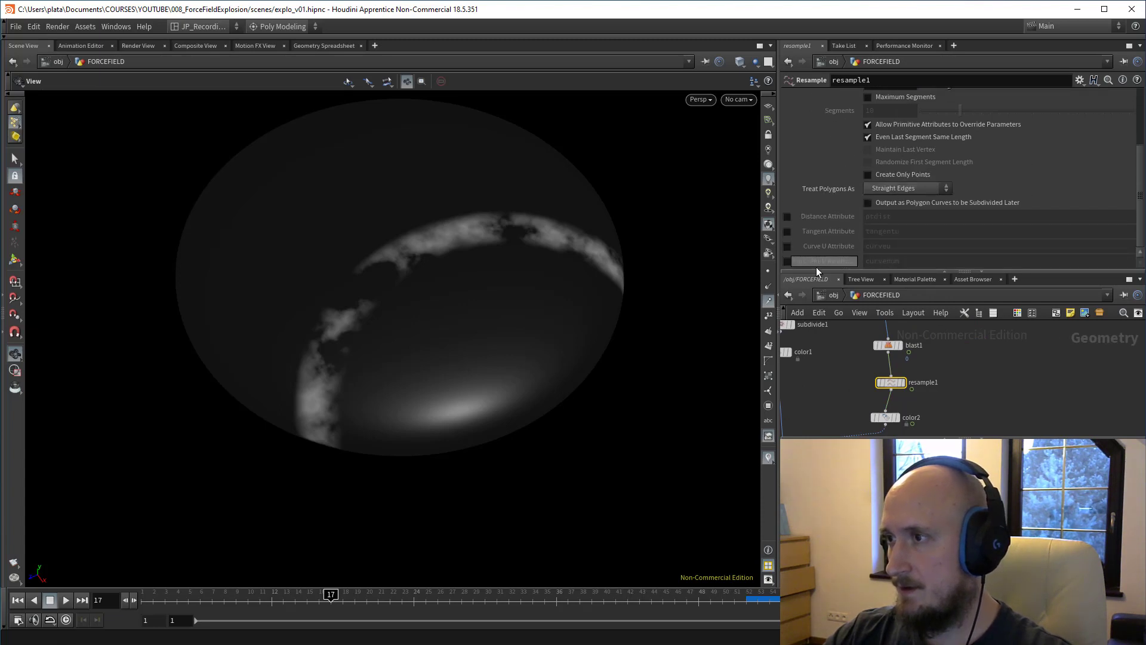
Step: Add curveu to the point attributes carried over by the attribute transfer node
{"action": "middle_click_drag", "start_coordinate": [833, 394], "coordinate": [908, 351]}
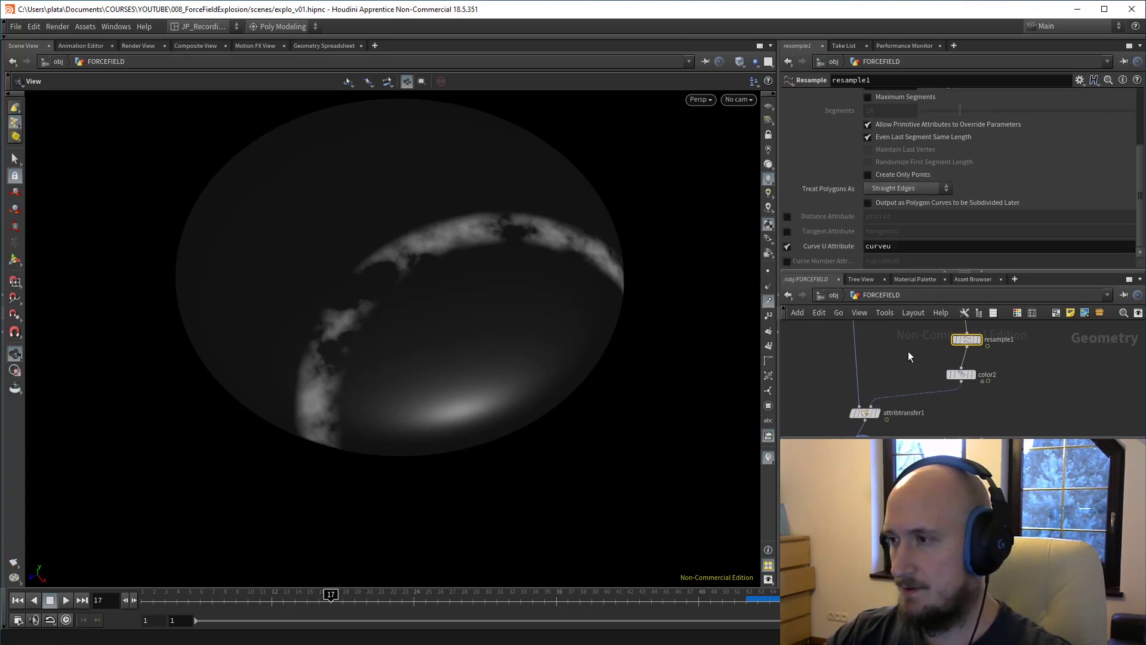
{"action": "left_click", "coordinate": [864, 412]}
{"action": "middle_click_drag", "start_coordinate": [829, 431], "coordinate": [828, 360]}
{"action": "left_click", "coordinate": [801, 158]}
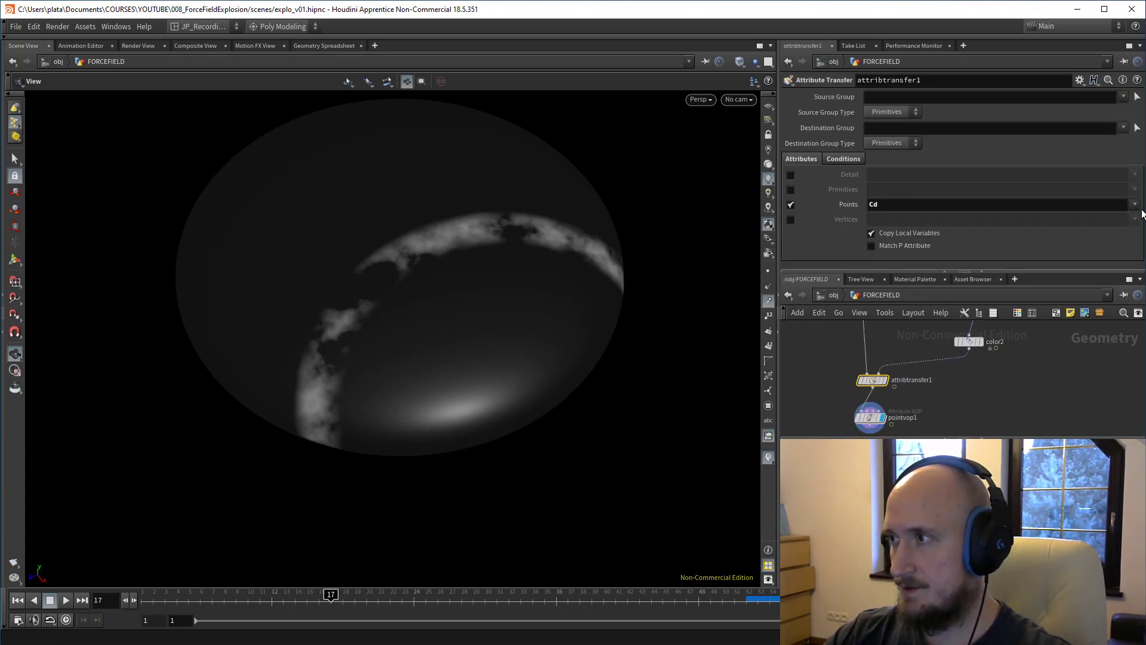
{"action": "left_click", "coordinate": [1111, 243]}
Step: Inside the point VOP, add a Bind node above the global parameters and name its attribute curveu
{"action": "middle_click_drag", "start_coordinate": [962, 400], "coordinate": [1008, 335]}
{"action": "middle_click_drag", "start_coordinate": [910, 388], "coordinate": [876, 421]}
{"action": "left_click", "coordinate": [881, 397]}
{"action": "key", "text": "a"}
{"action": "scroll", "coordinate": [874, 370], "scroll_direction": "up", "scroll_amount": 2}
{"action": "middle_click_drag", "start_coordinate": [803, 394], "coordinate": [856, 367]}
{"action": "scroll", "coordinate": [867, 347], "scroll_direction": "up", "scroll_amount": 3}
{"action": "scroll", "coordinate": [820, 345], "scroll_direction": "down", "scroll_amount": 1}
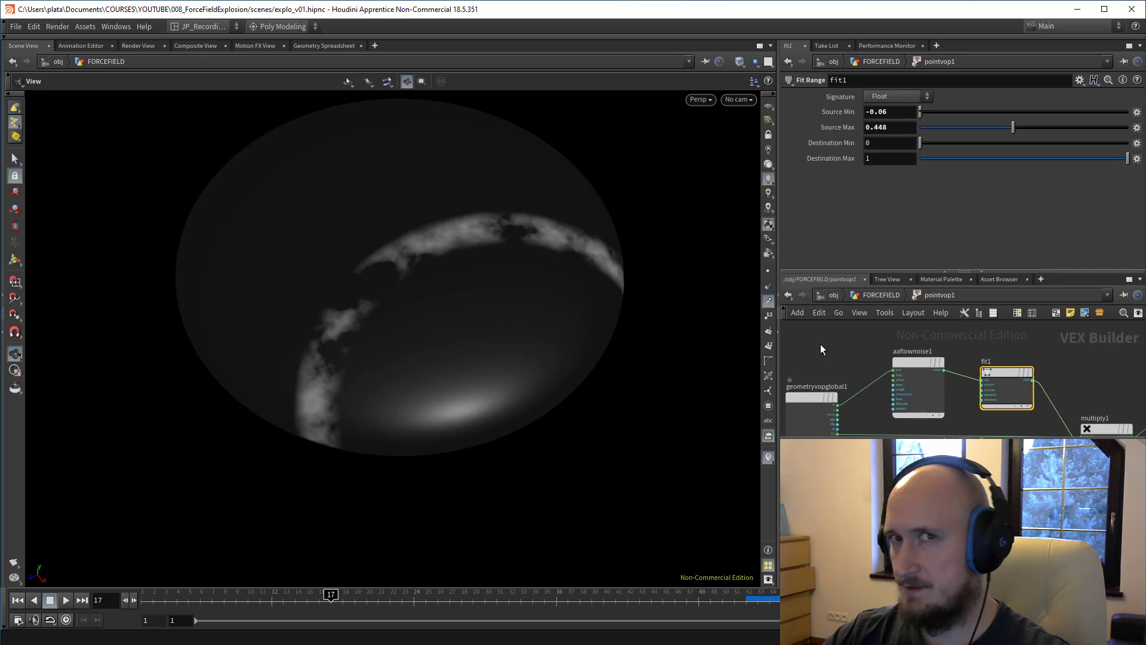
{"action": "key", "text": "Tab"}
{"action": "type", "text": "bin"}
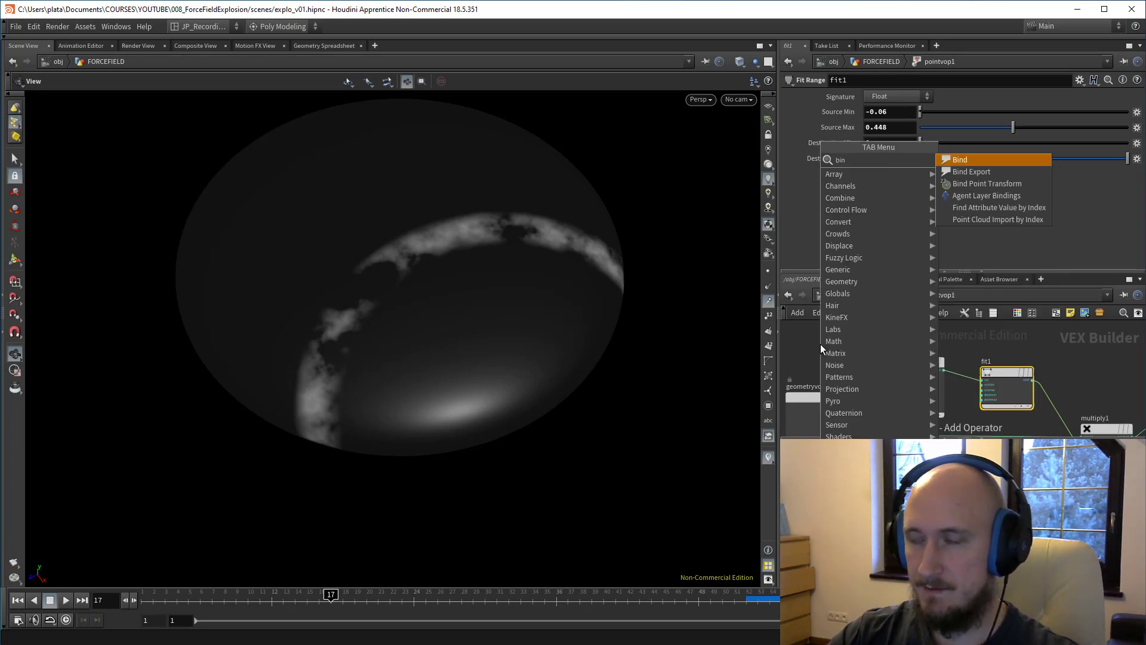
{"action": "key", "text": "Return"}
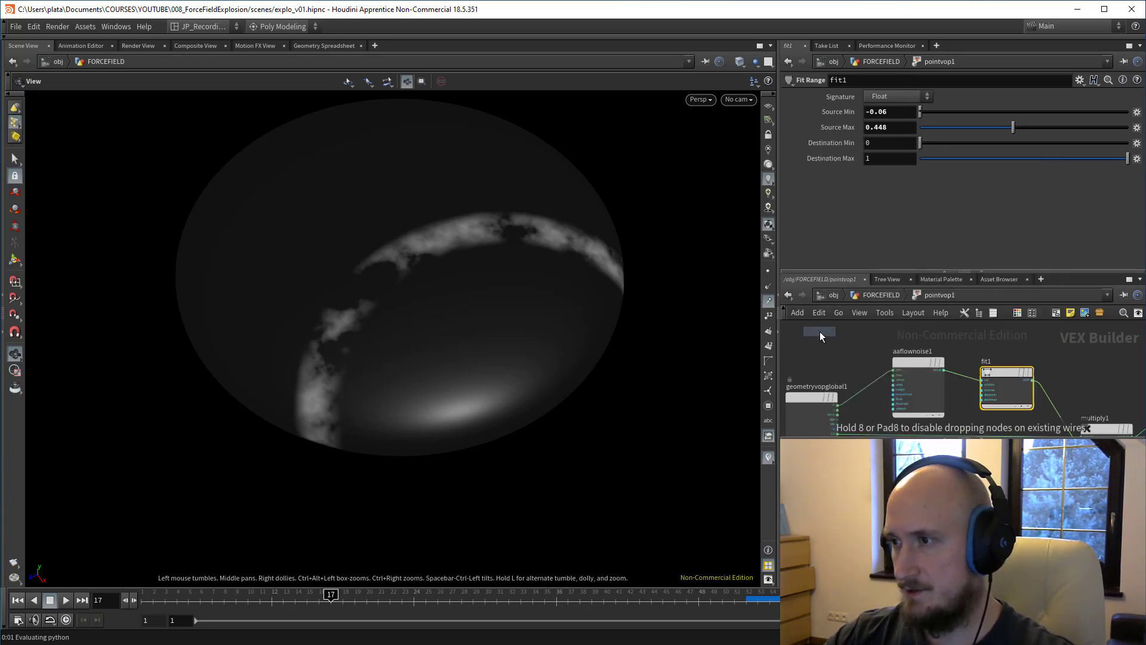
{"action": "left_click", "coordinate": [819, 335]}
{"action": "type", "text": "curveu"}
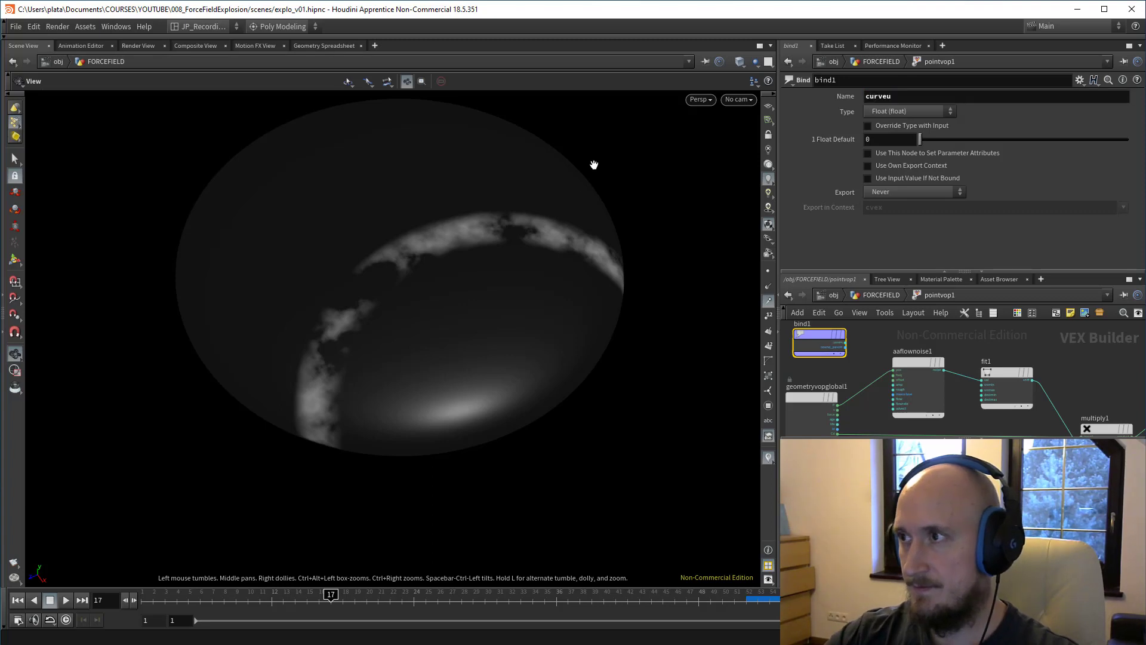
Step: Try an Anti-Aliased Noise node in the point VOP, fed by the curveu bind
{"action": "scroll", "coordinate": [878, 382], "scroll_direction": "down", "scroll_amount": 3}
{"action": "key", "text": "Tab"}
{"action": "type", "text": "aa"}
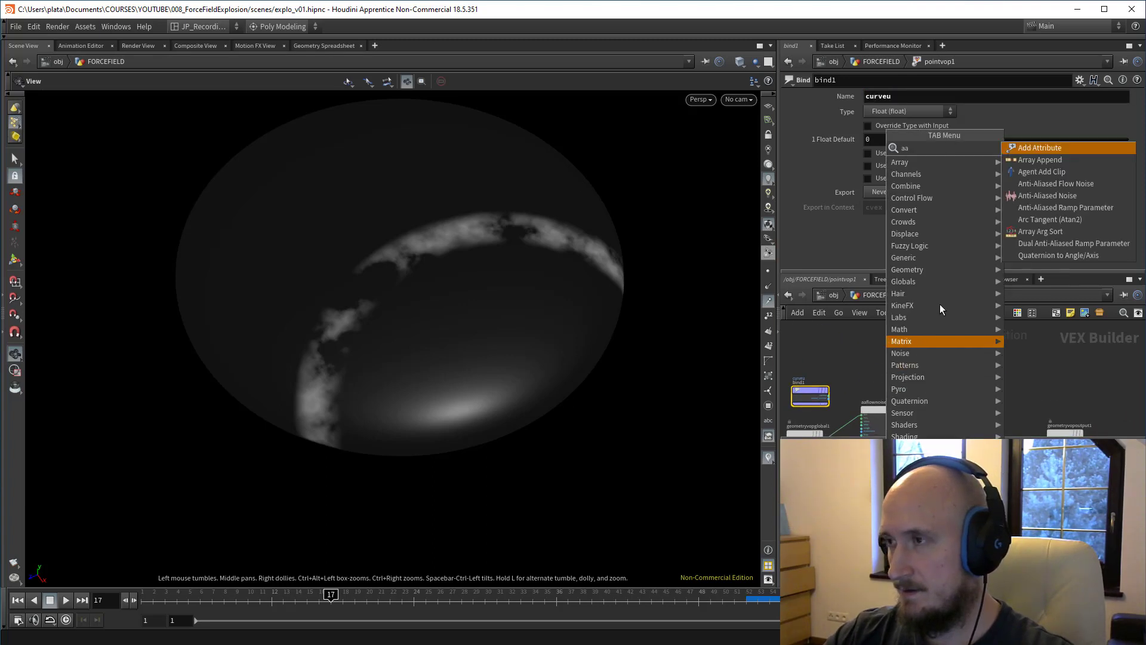
{"action": "left_click", "coordinate": [1032, 197]}
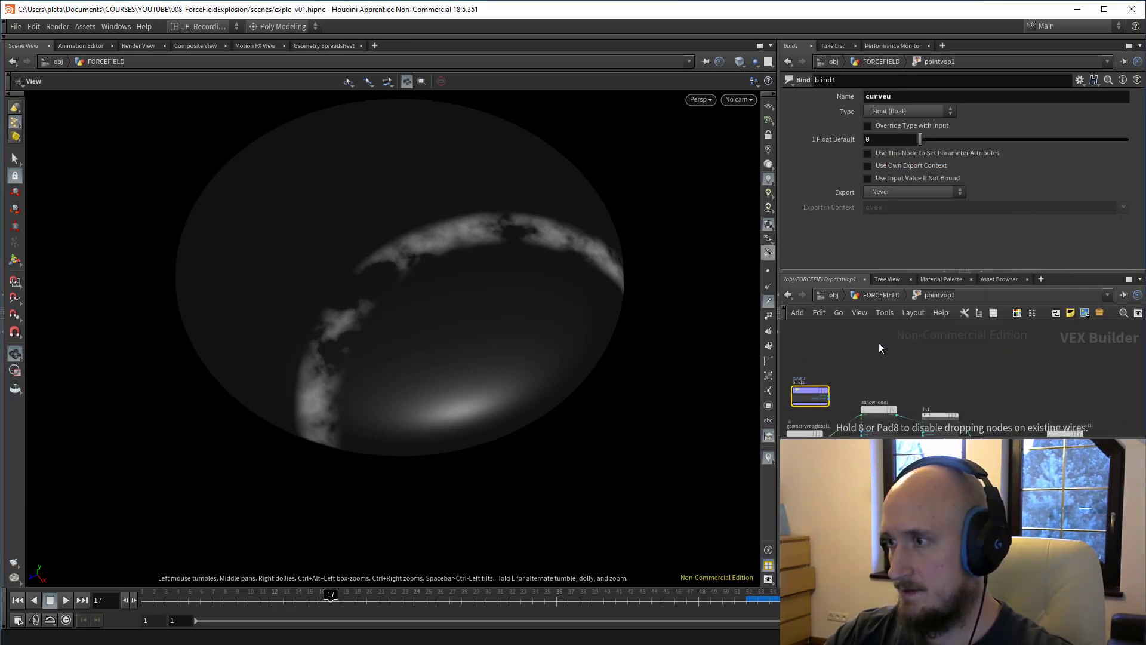
{"action": "left_click", "coordinate": [879, 346]}
{"action": "middle_click_drag", "start_coordinate": [943, 382], "coordinate": [861, 343]}
{"action": "scroll", "coordinate": [866, 342], "scroll_direction": "up", "scroll_amount": 1}
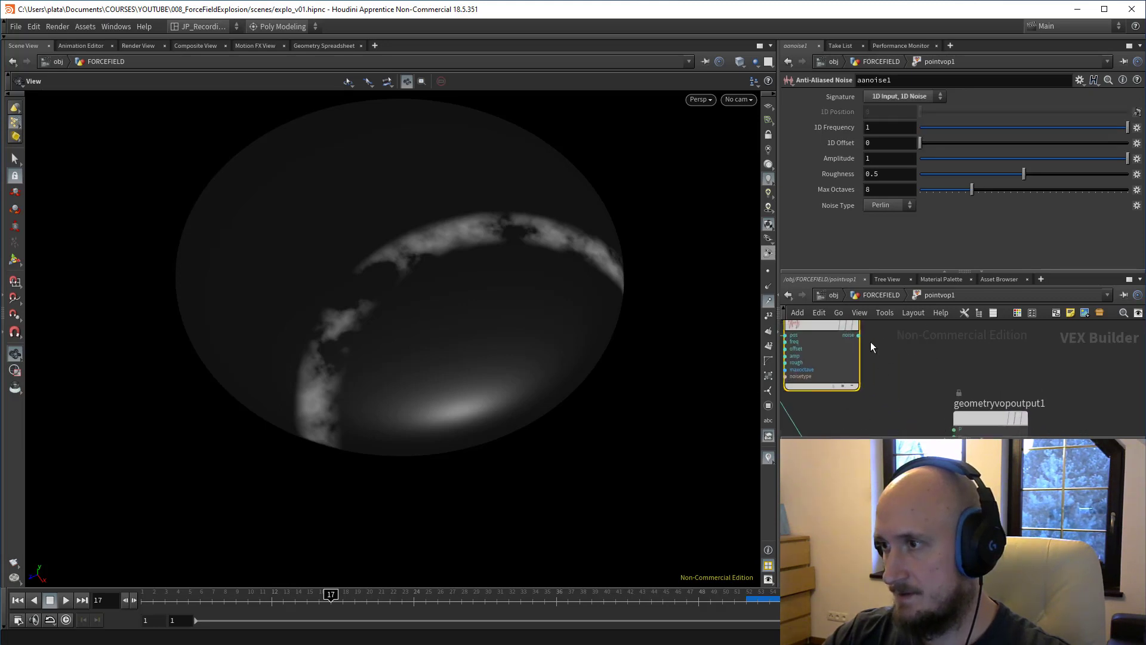
Step: Wire the Anti-Aliased Noise output into the geometry output's Cd and adjust the noise's 1D Frequency
{"action": "left_click", "coordinate": [860, 335]}
{"action": "middle_click_drag", "start_coordinate": [929, 433], "coordinate": [917, 377]}
{"action": "left_click", "coordinate": [941, 391]}
{"action": "scroll", "coordinate": [941, 388], "scroll_direction": "down", "scroll_amount": 3}
{"action": "middle_click_drag", "start_coordinate": [915, 327], "coordinate": [947, 374]}
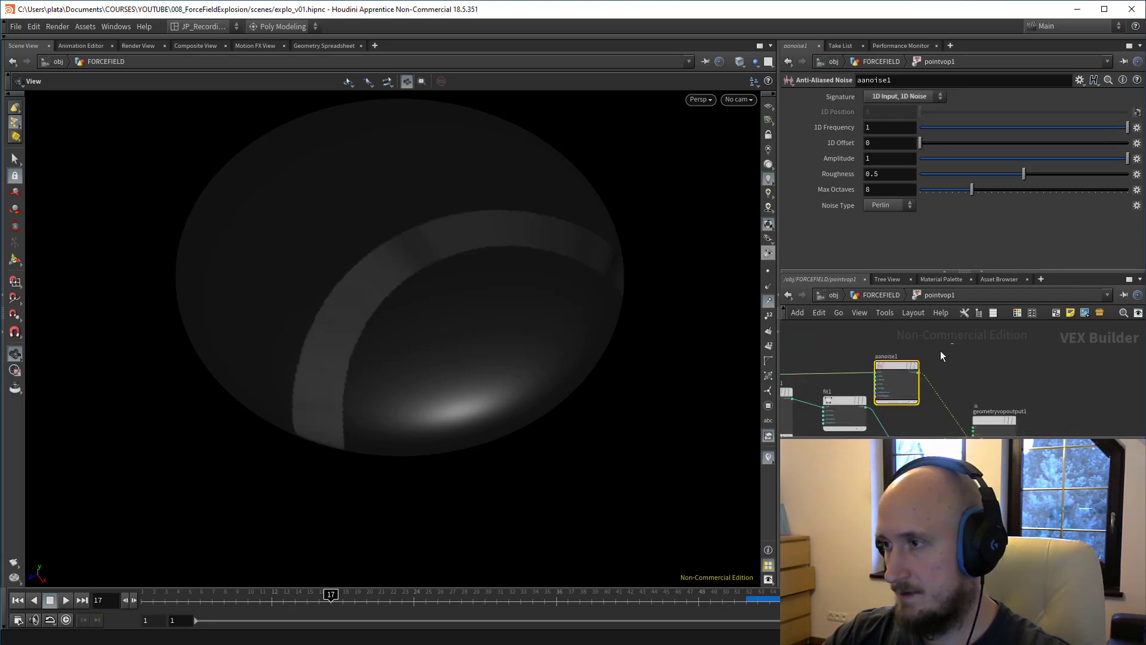
{"action": "middle_click_drag", "start_coordinate": [881, 128], "coordinate": [1142, 137]}
Step: Delete the Anti-Aliased Noise node between the curveu bind and the geometry output
{"action": "scroll", "coordinate": [856, 347], "scroll_direction": "down", "scroll_amount": 1}
{"action": "middle_click_drag", "start_coordinate": [856, 346], "coordinate": [925, 349]}
{"action": "left_click_drag", "start_coordinate": [791, 375], "coordinate": [791, 361]}
{"action": "mouse_move", "coordinate": [871, 348]}
{"action": "left_mouse_down"}
{"action": "mouse_move", "coordinate": [911, 393]}
{"action": "mouse_move", "coordinate": [885, 341]}
{"action": "left_mouse_up"}
{"action": "left_click_drag", "start_coordinate": [978, 415], "coordinate": [1027, 415]}
{"action": "middle_click_drag", "start_coordinate": [883, 353], "coordinate": [978, 376]}
{"action": "left_click_drag", "start_coordinate": [918, 337], "coordinate": [977, 378]}
{"action": "key", "text": "Delete"}
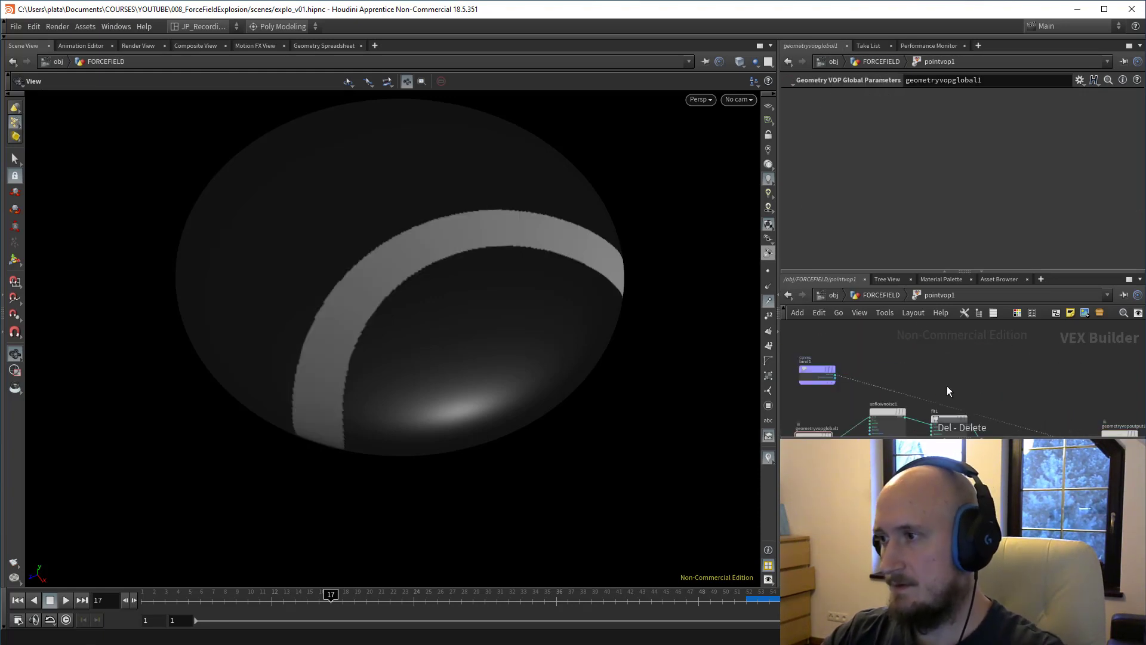
Step: Insert an Anti-Aliased Flow Noise between the curveu bind and the geometry output, with curveu driving its position input
{"action": "key", "text": "Tab"}
{"action": "type", "text": "aa"}
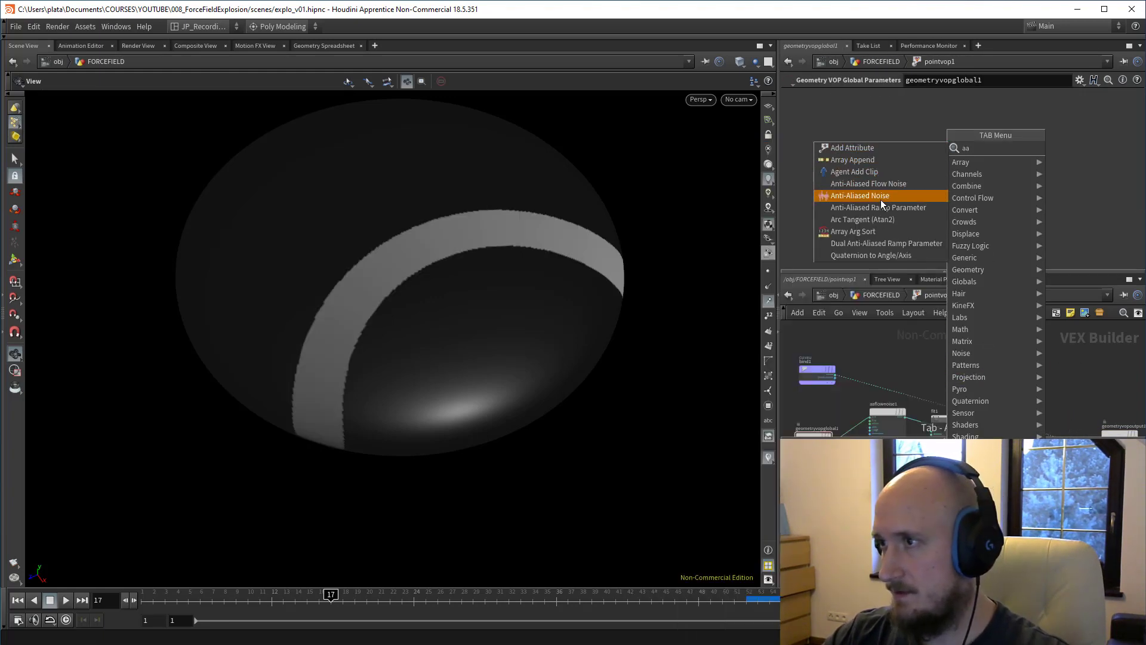
{"action": "left_click", "coordinate": [879, 185]}
{"action": "left_click", "coordinate": [894, 363]}
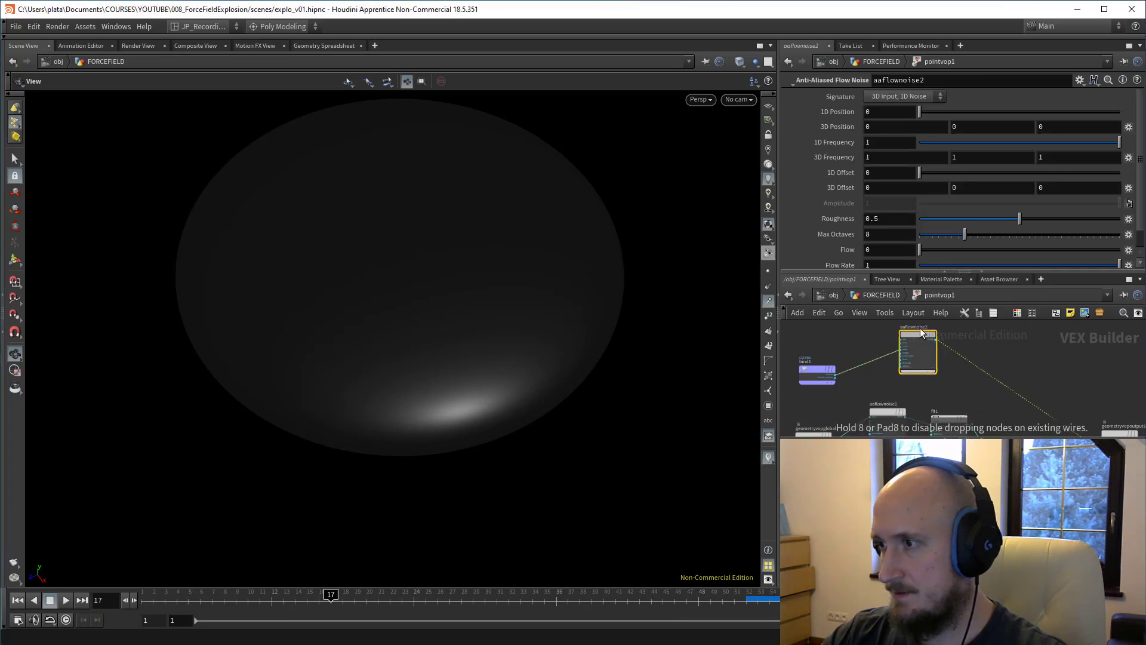
{"action": "scroll", "coordinate": [946, 379], "scroll_direction": "up", "scroll_amount": 3}
{"action": "middle_click_drag", "start_coordinate": [793, 384], "coordinate": [921, 371]}
{"action": "left_click_drag", "start_coordinate": [958, 360], "coordinate": [969, 343]}
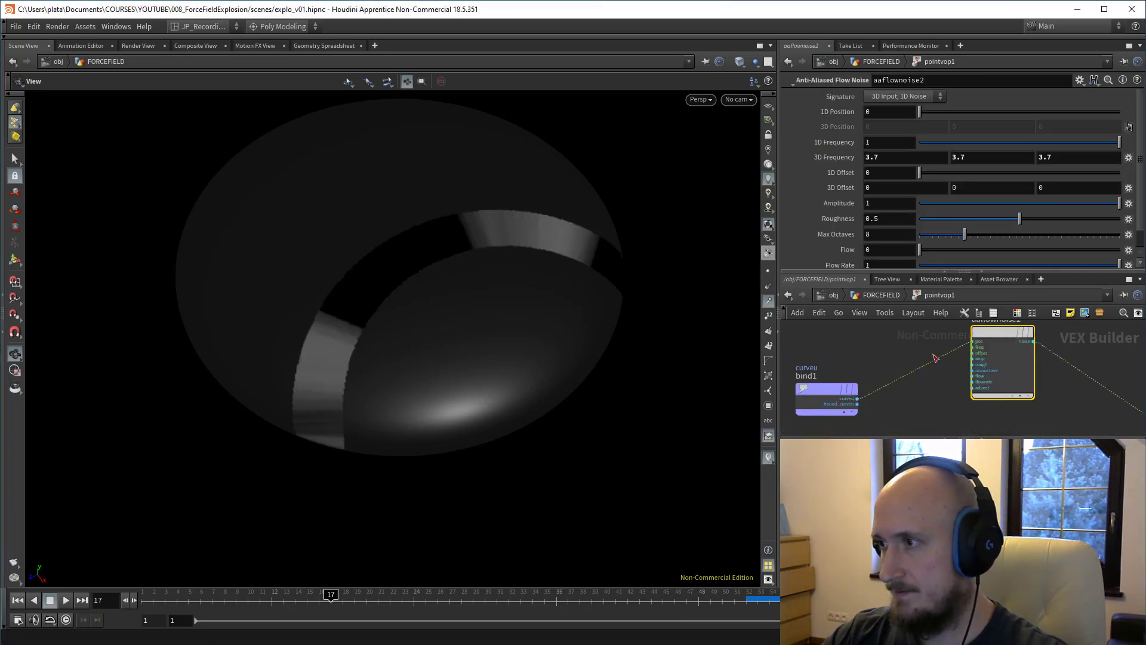
Step: Raise the new flow noise's 3D Frequency to 39.6 to get fine streaks across the ring
{"action": "scroll", "coordinate": [934, 359], "scroll_direction": "down", "scroll_amount": 3}
{"action": "middle_click_drag", "start_coordinate": [934, 358], "coordinate": [886, 337]}
{"action": "middle_click_drag", "start_coordinate": [885, 157], "coordinate": [920, 175]}
{"action": "middle_click_drag", "start_coordinate": [834, 157], "coordinate": [877, 156]}
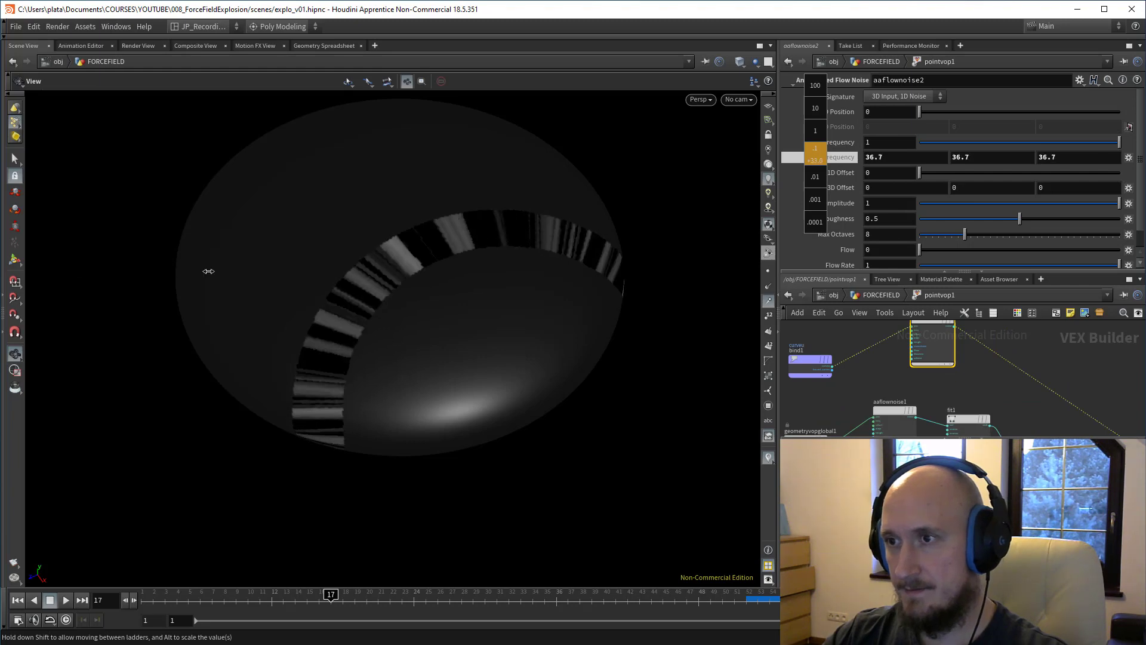
Step: Insert a Fit Range after the curveu flow noise with Source Min -0.1 and Source Max 0.736
{"action": "middle_click_drag", "start_coordinate": [978, 395], "coordinate": [908, 393]}
{"action": "key", "text": "Tab"}
{"action": "type", "text": "fit"}
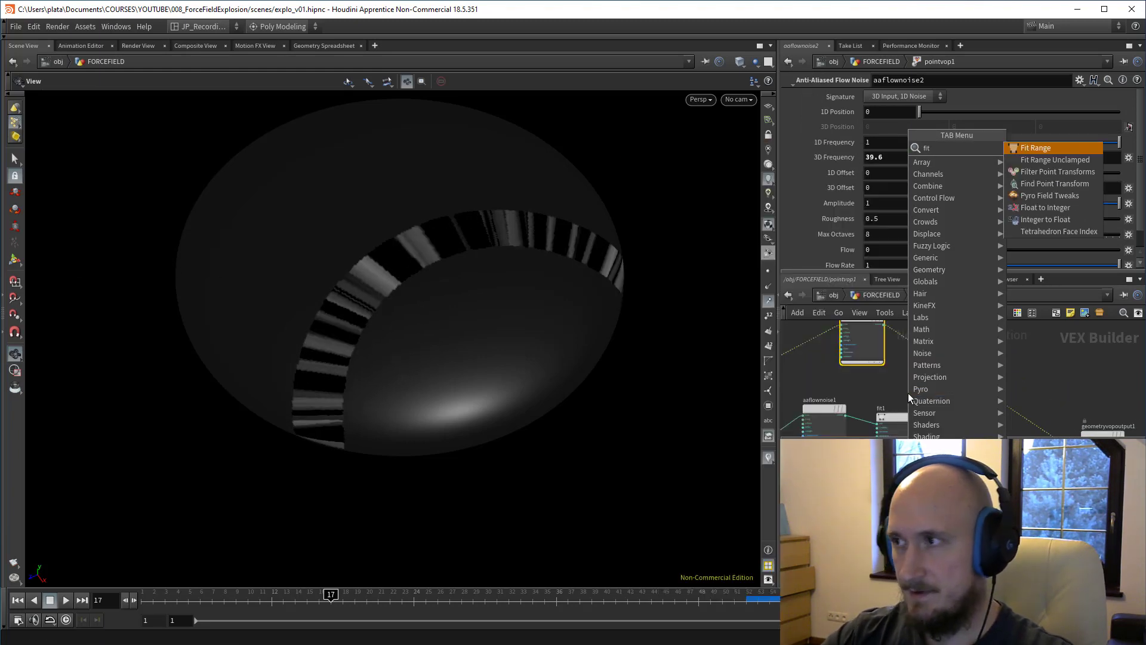
{"action": "key", "text": "Return"}
{"action": "left_click", "coordinate": [946, 352]}
{"action": "middle_click_drag", "start_coordinate": [893, 112], "coordinate": [875, 113]}
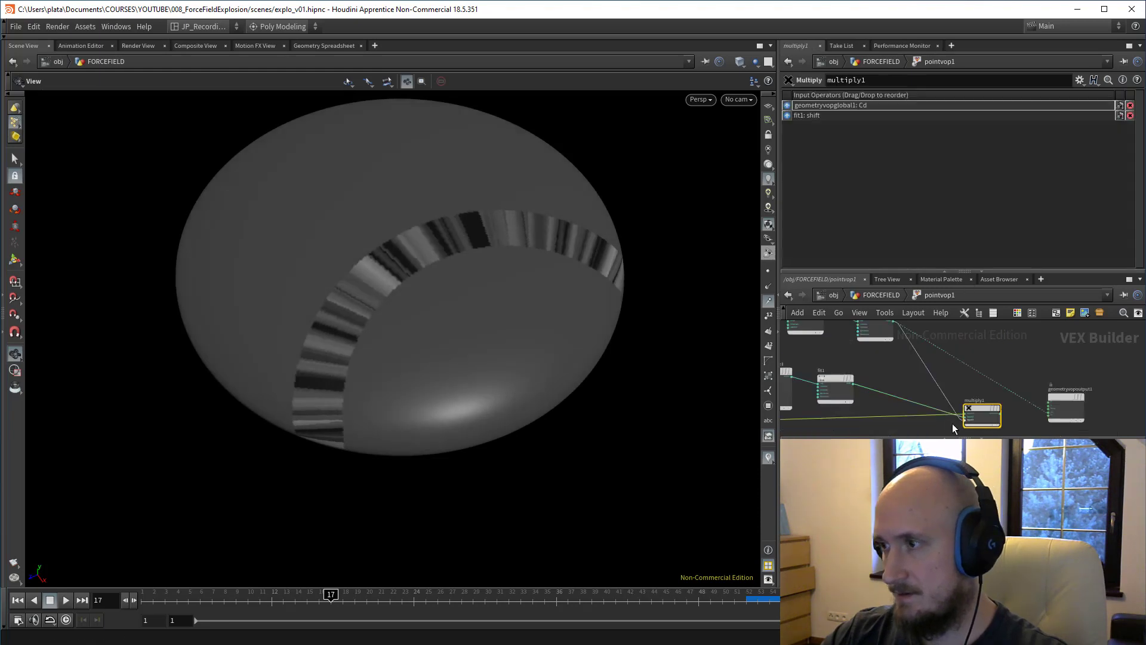
Step: Try to wire the second fit node into the multiply node, then undo the connections
{"action": "left_click", "coordinate": [958, 424]}
{"action": "left_click", "coordinate": [959, 385]}
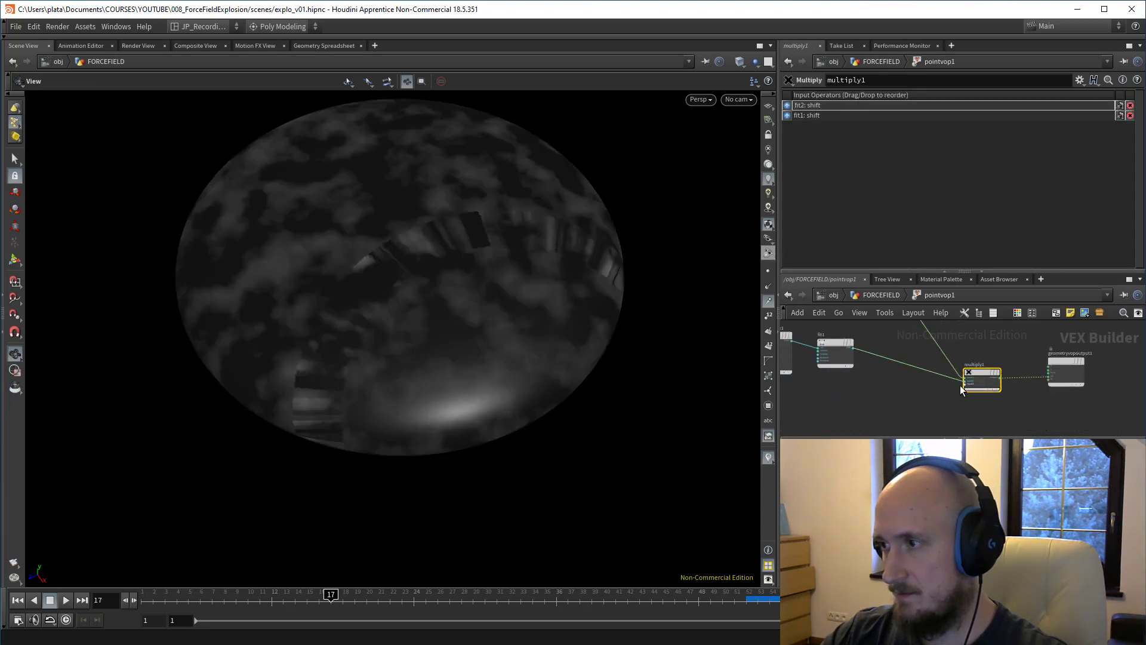
{"action": "key", "text": "ctrl+z"}
{"action": "left_click_drag", "start_coordinate": [961, 366], "coordinate": [958, 428]}
{"action": "key", "text": "ctrl+z"}
Step: Connect the second fit node to the multiply node's free third input and route the product into Cd
{"action": "middle_click_drag", "start_coordinate": [899, 358], "coordinate": [904, 377]}
{"action": "left_click", "coordinate": [888, 341]}
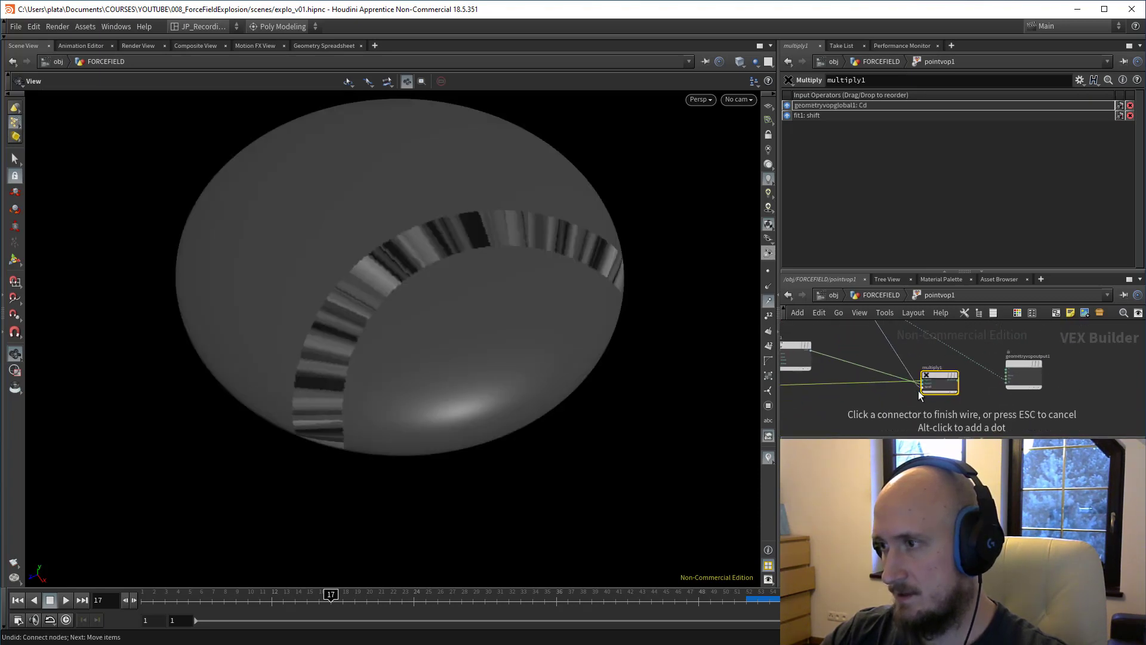
{"action": "left_click", "coordinate": [919, 391]}
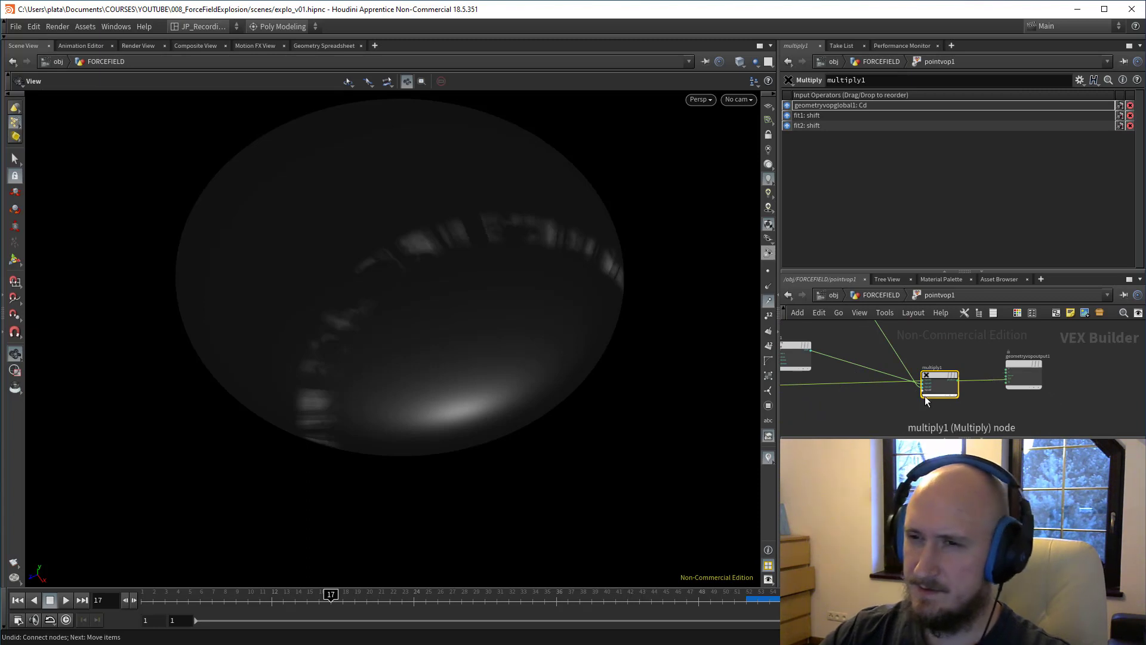
Step: Add a Bind node named density after the multiply node in the point VOP and feed it the product
{"action": "middle_click_drag", "start_coordinate": [856, 353], "coordinate": [916, 371]}
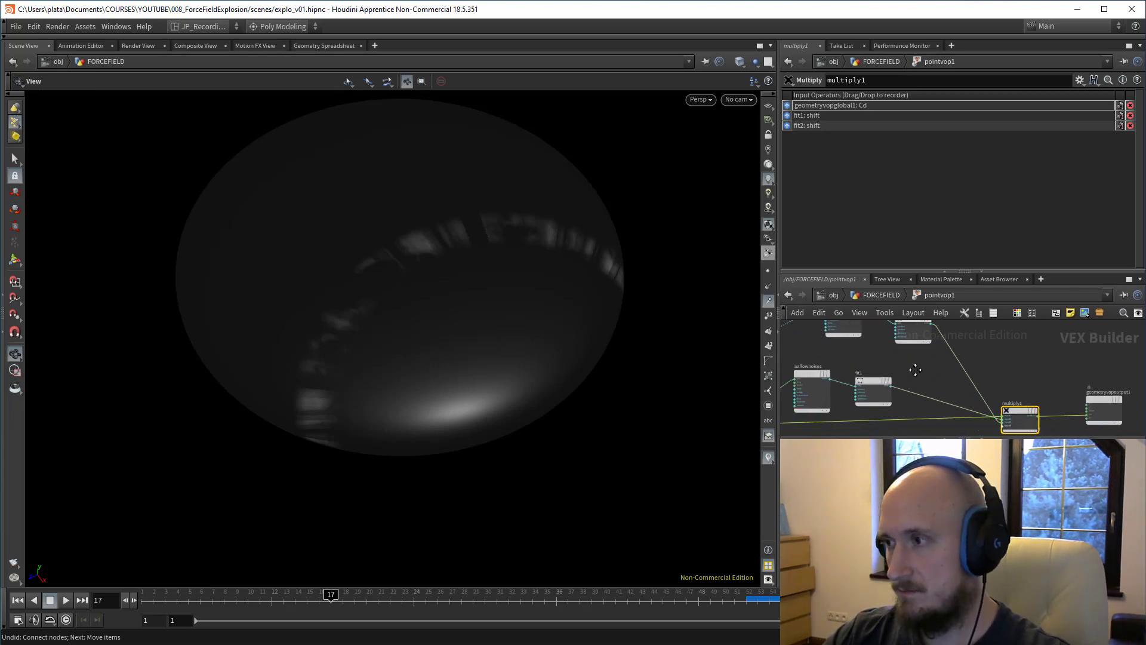
{"action": "key", "text": "Tab"}
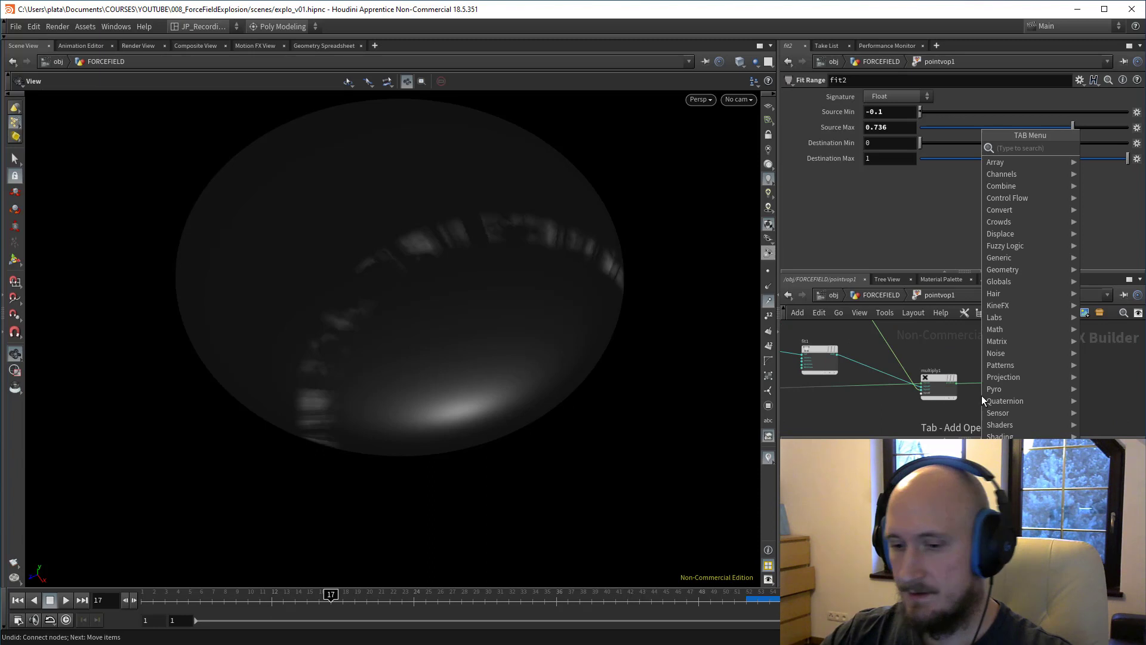
{"action": "type", "text": "bind"}
{"action": "key", "text": "Down"}
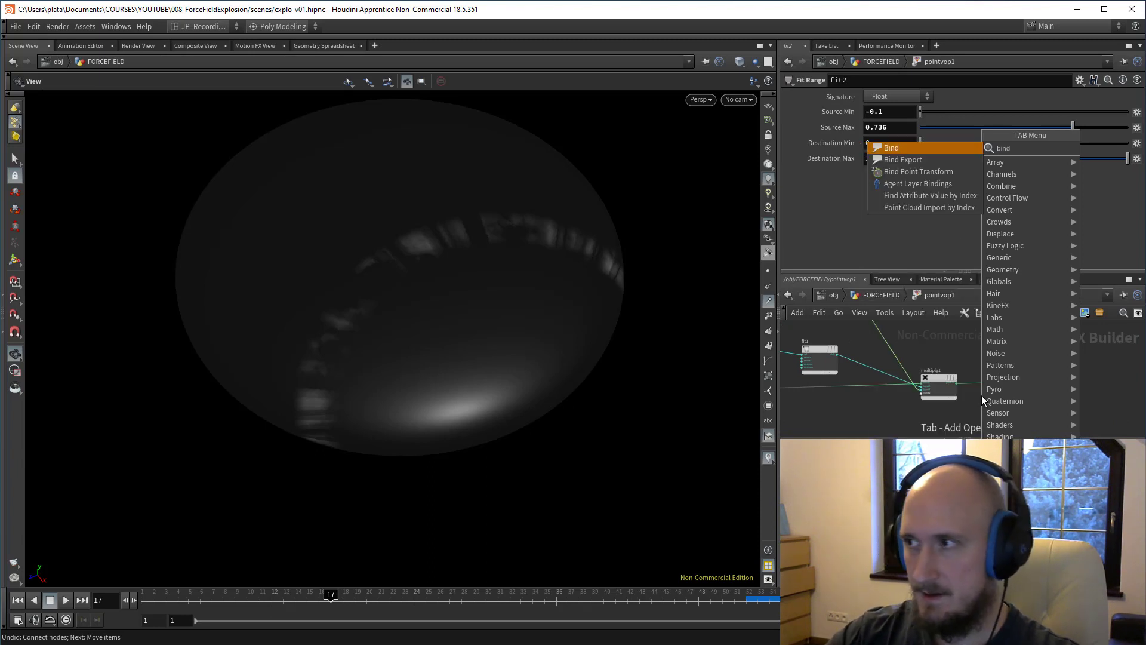
{"action": "key", "text": "Return"}
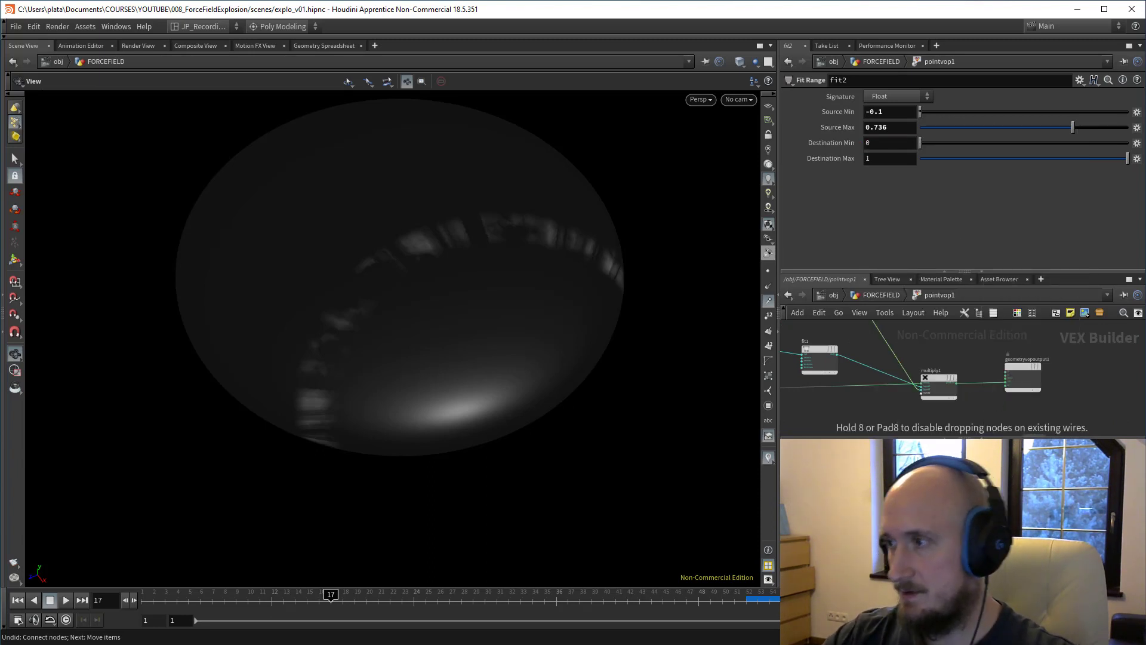
{"action": "left_click", "coordinate": [1016, 407]}
{"action": "left_click_drag", "start_coordinate": [897, 97], "coordinate": [720, 108]}
{"action": "type", "text": "density"}
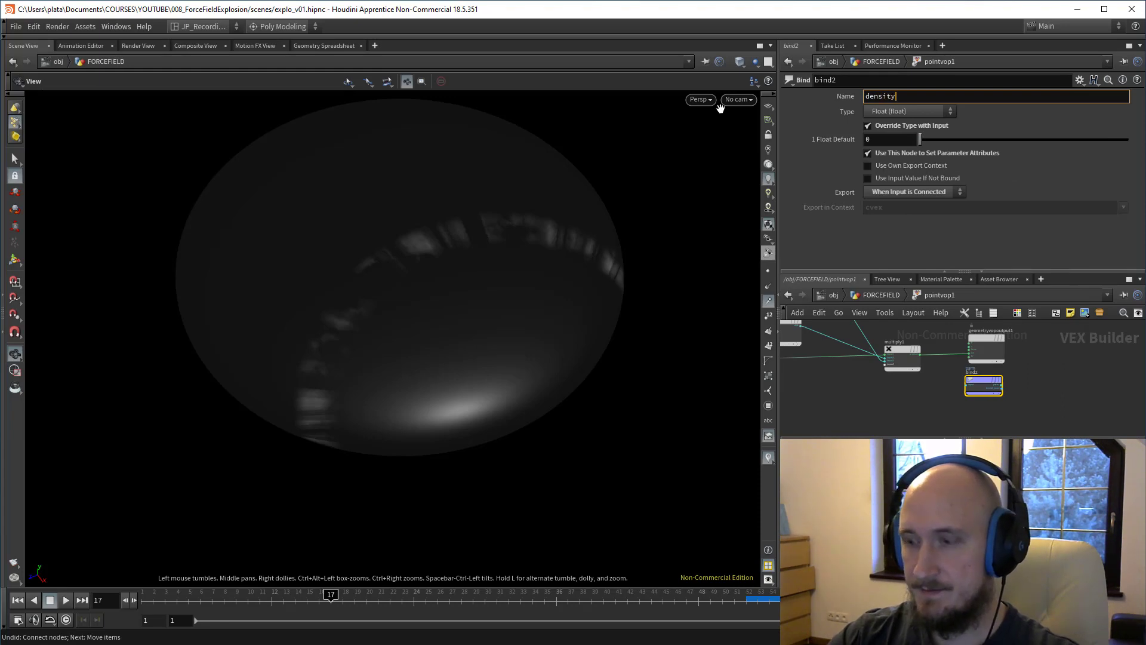
{"action": "key", "text": "Return"}
Step: Add a POP Network below the point VOP, set its Start Frame to 7 and go to frame 8
{"action": "key", "text": "u"}
{"action": "key", "text": "Tab"}
{"action": "type", "text": "p"}
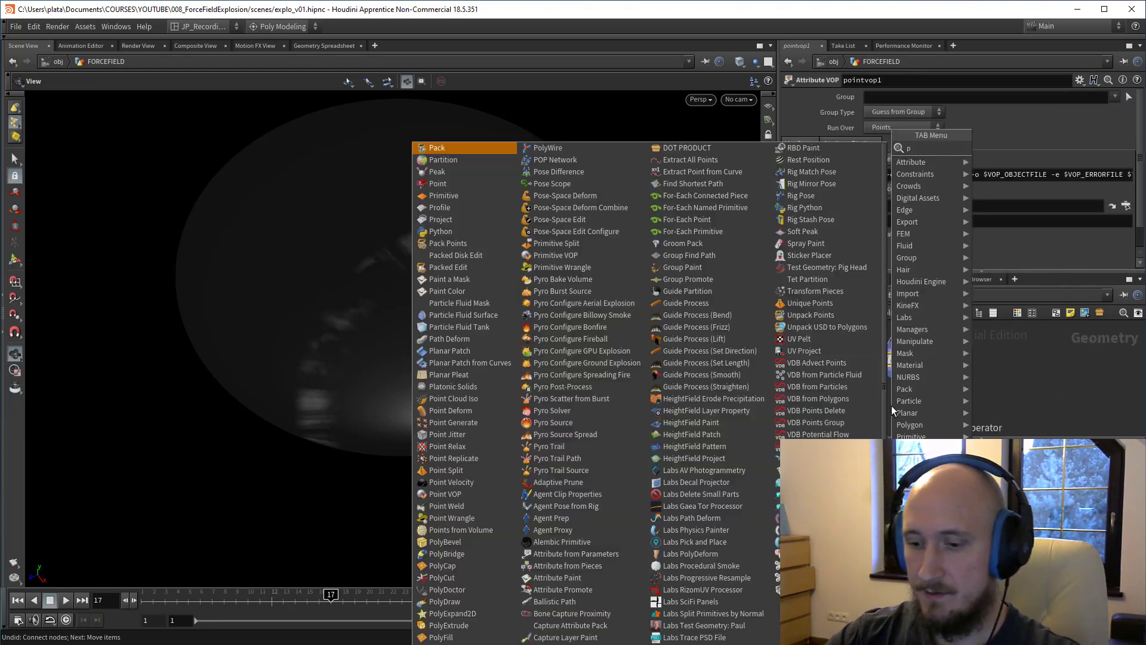
{"action": "type", "text": "op"}
{"action": "key", "text": "Return"}
{"action": "left_click", "coordinate": [891, 407]}
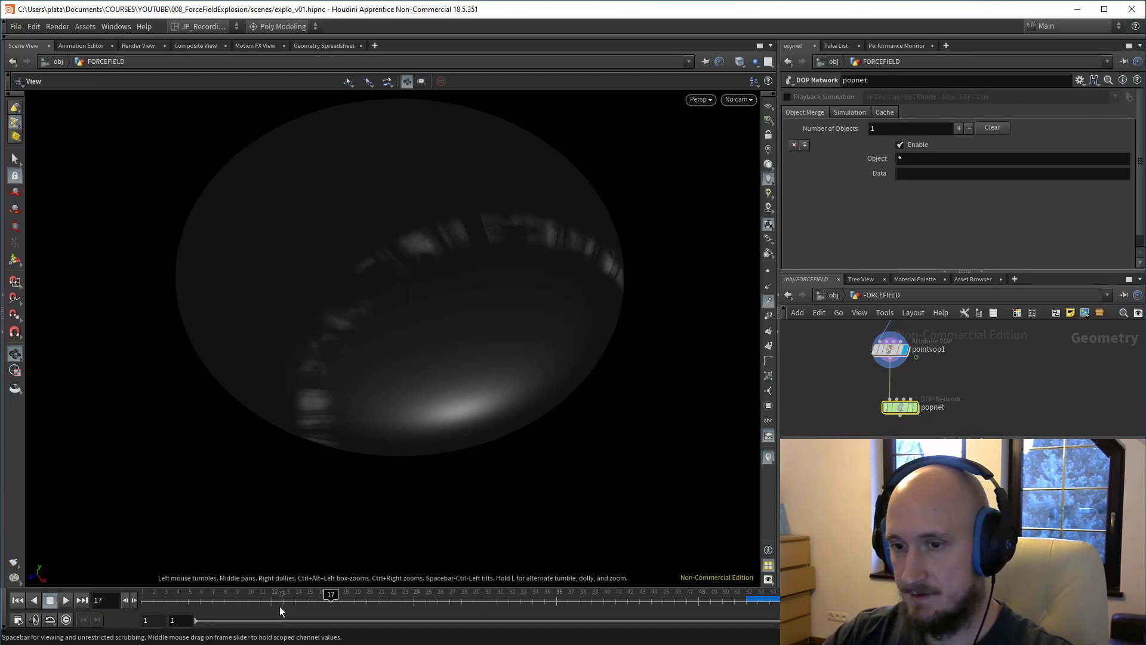
{"action": "left_click", "coordinate": [224, 604]}
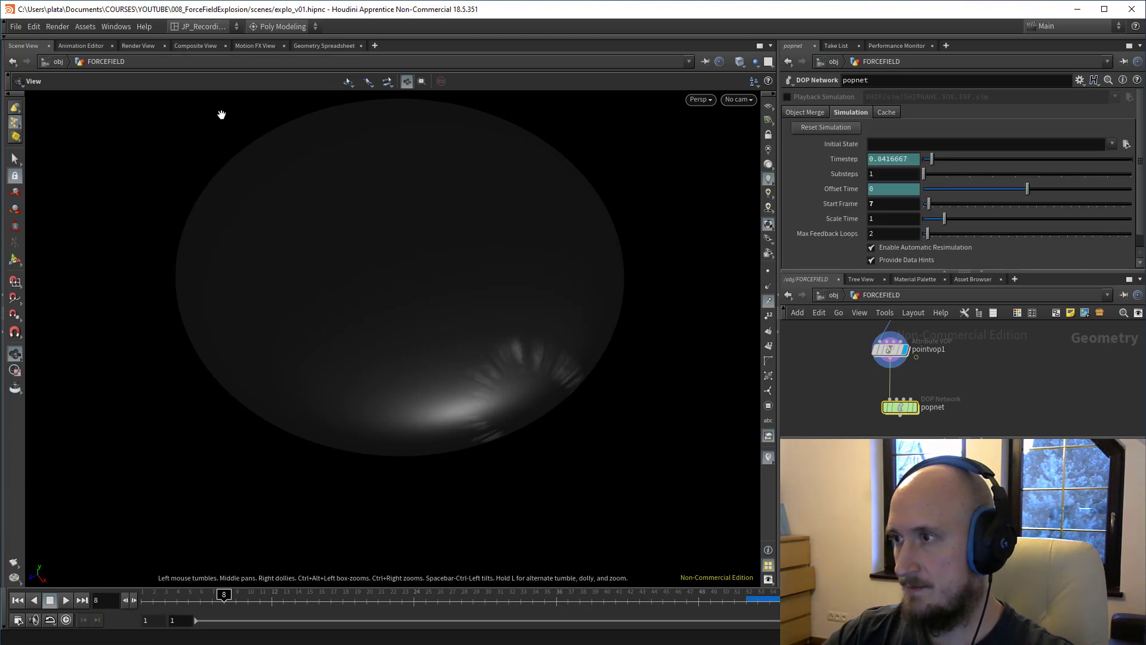
Step: Inside the POP network, set the source's Emission Attribute to density and its Const. Birth Rate to 50000
{"action": "double_click", "coordinate": [900, 409]}
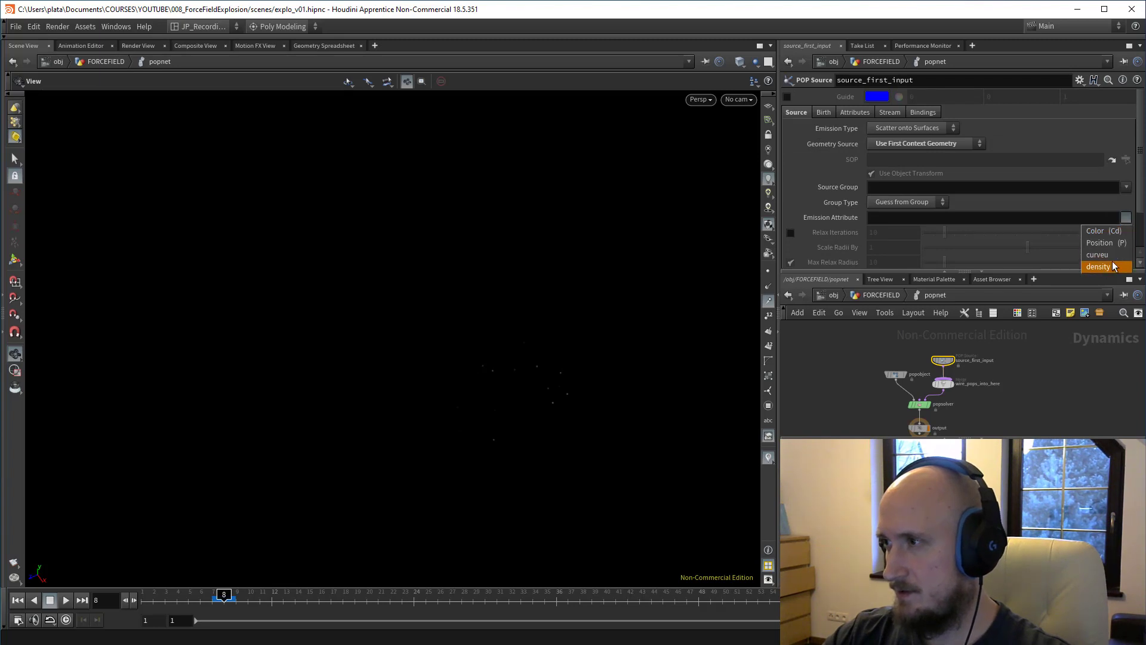
{"action": "left_click", "coordinate": [1104, 266]}
{"action": "left_click", "coordinate": [824, 112]}
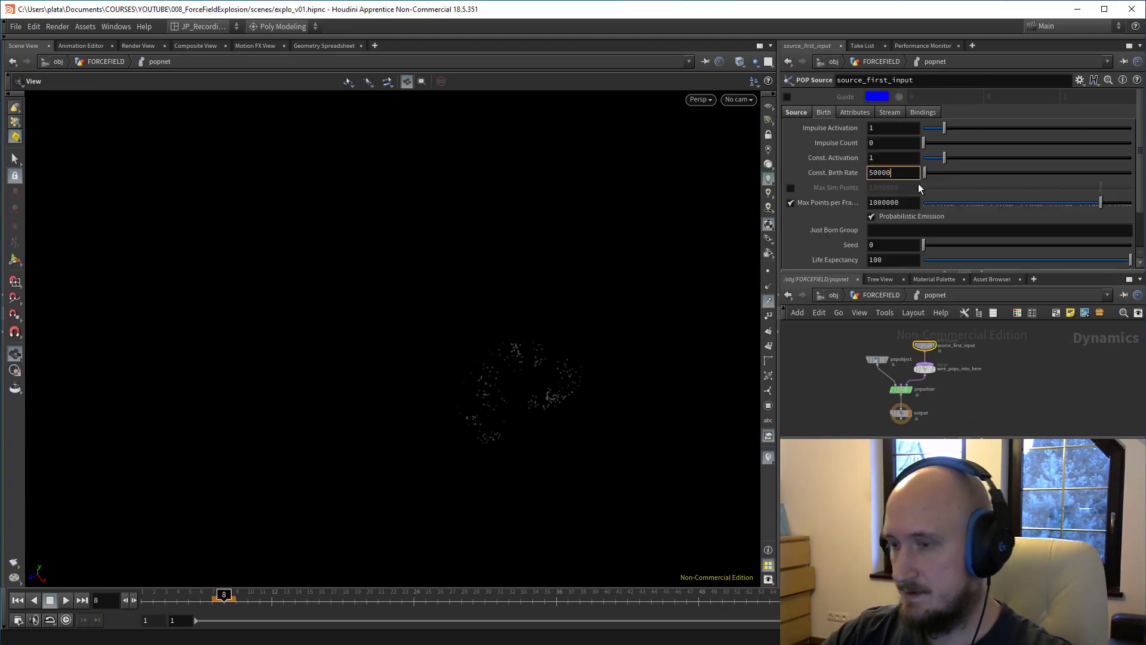
Step: Exclude colour from the POP source's inheritance by setting Inherit Attributes to "* ^Cd"
{"action": "left_click", "coordinate": [856, 113]}
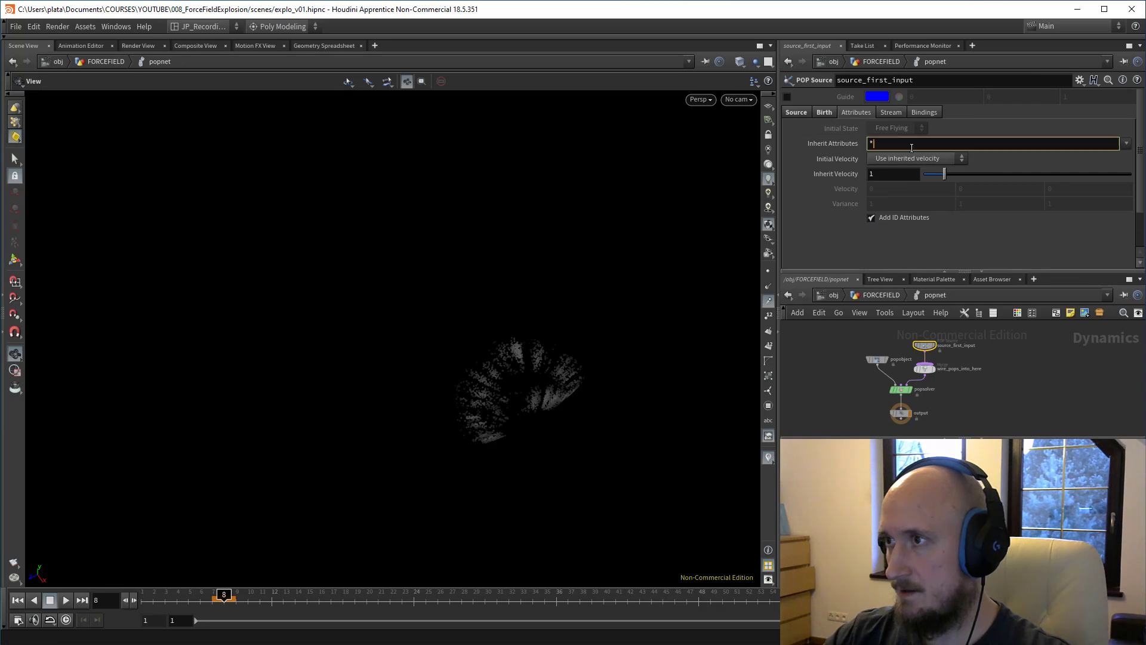
{"action": "type", "text": "^Cd"}
{"action": "key", "text": "Return"}
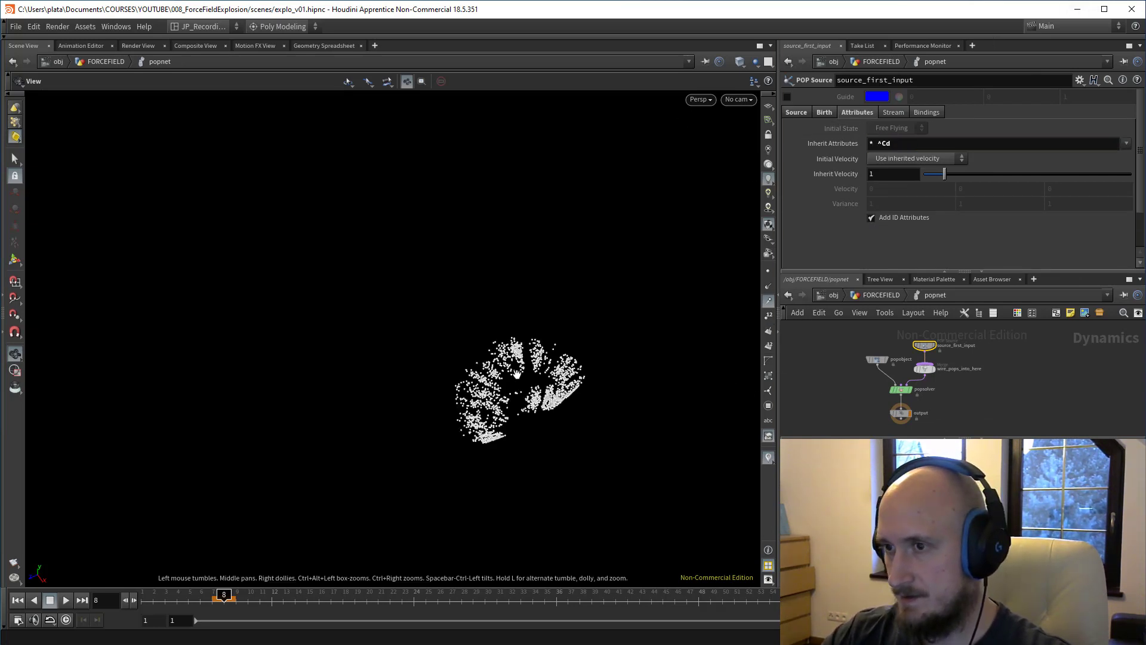
Step: Play the particle simulation from frame 7 to check the emission, and return to frame 7
{"action": "left_click", "coordinate": [213, 597]}
{"action": "left_click", "coordinate": [67, 601]}
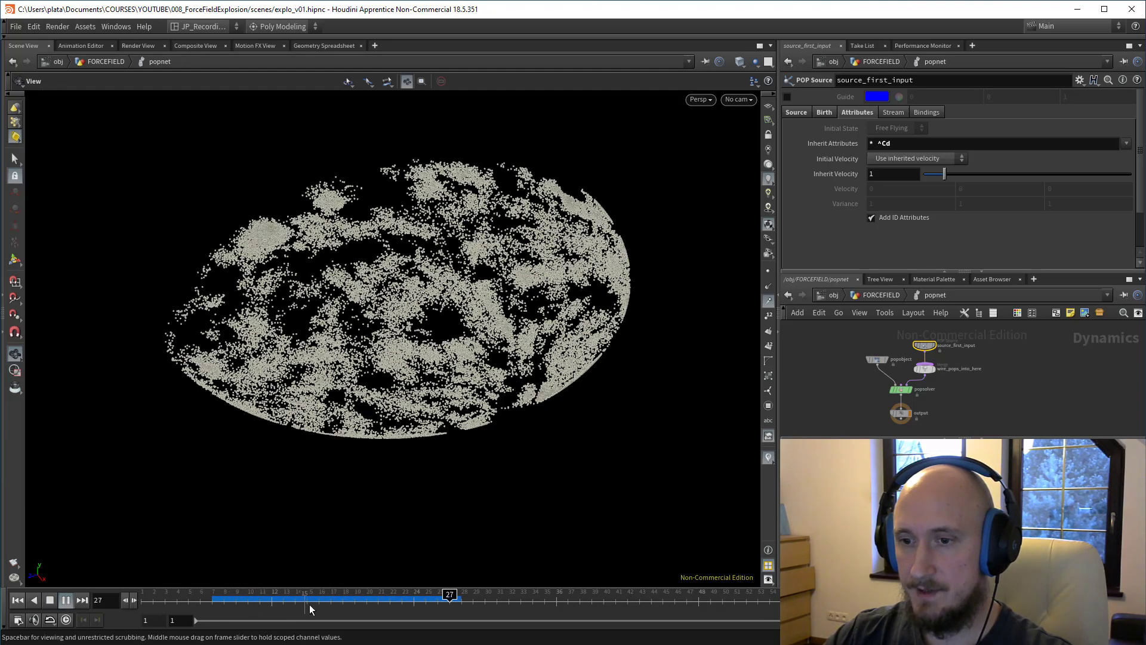
{"action": "left_click", "coordinate": [213, 606]}
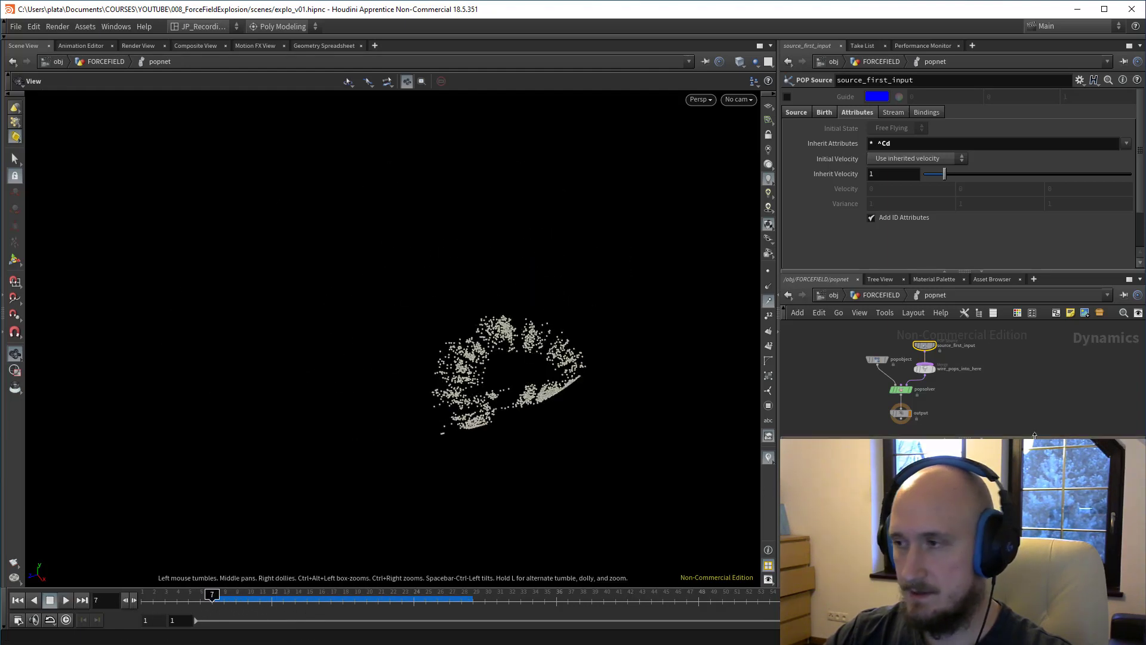
Step: Go back inside the point VOP and add a Multiply Constant node between the two flow noises
{"action": "key", "text": "s"}
{"action": "key", "text": "a"}
{"action": "middle_click_drag", "start_coordinate": [950, 391], "coordinate": [1068, 420]}
{"action": "scroll", "coordinate": [860, 360], "scroll_direction": "up", "scroll_amount": 2}
{"action": "middle_click_drag", "start_coordinate": [860, 360], "coordinate": [937, 445]}
{"action": "scroll", "coordinate": [902, 401], "scroll_direction": "down", "scroll_amount": 1}
{"action": "middle_click_drag", "start_coordinate": [898, 390], "coordinate": [901, 350]}
{"action": "scroll", "coordinate": [904, 370], "scroll_direction": "down", "scroll_amount": 1}
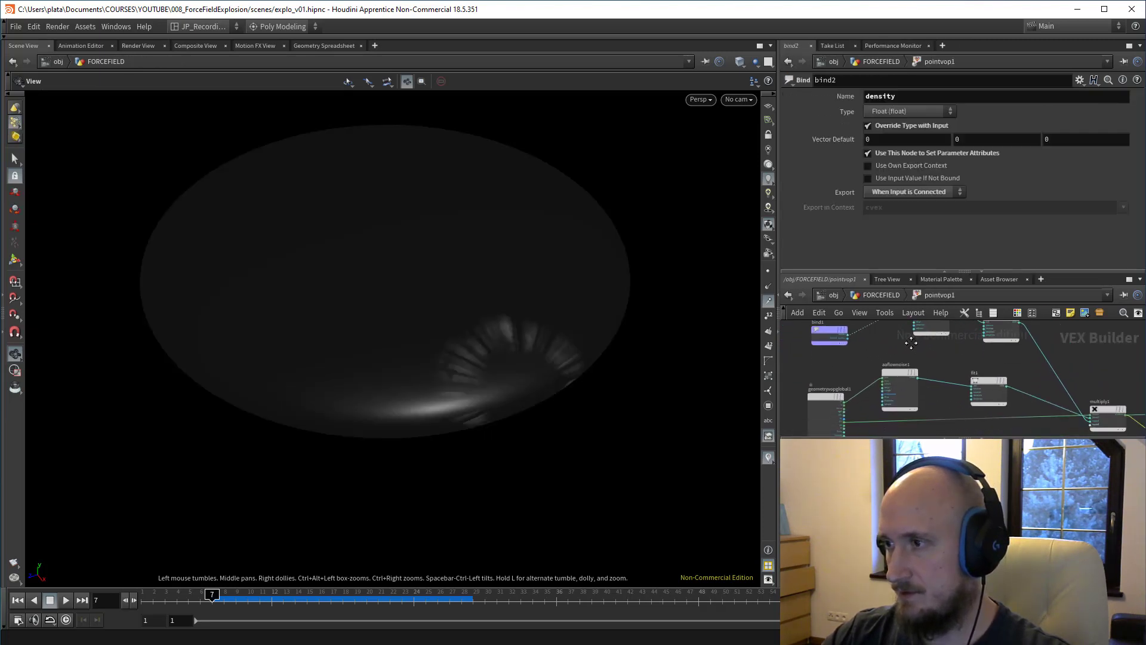
{"action": "key", "text": "Tab"}
{"action": "mouse_move", "coordinate": [871, 353]}
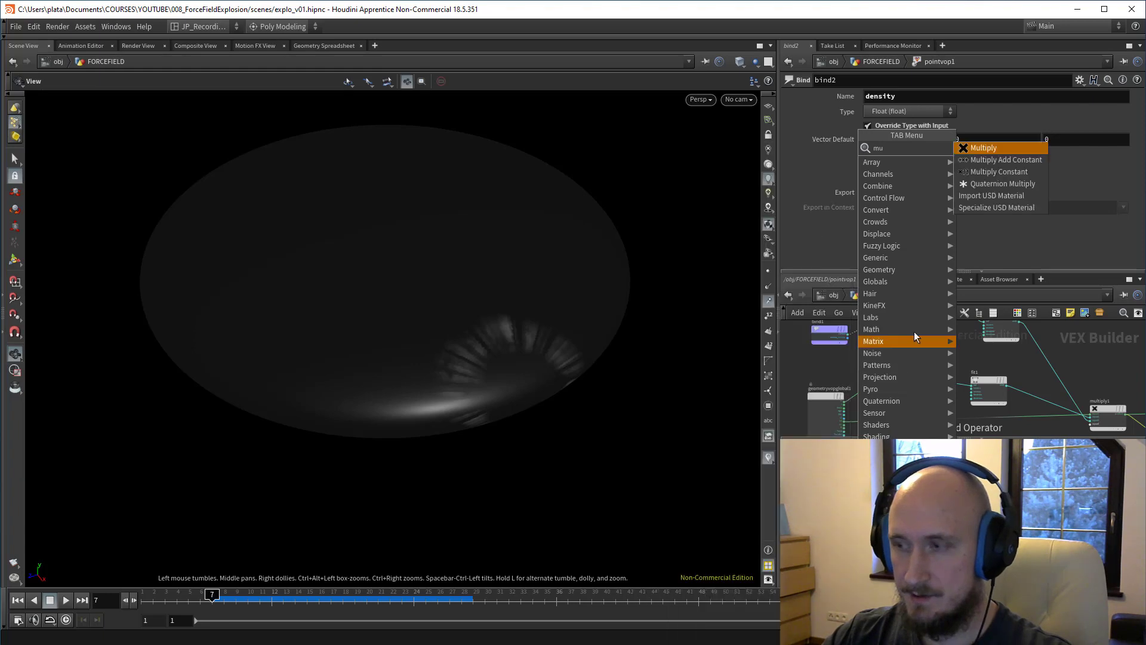
{"action": "left_click", "coordinate": [1011, 174]}
{"action": "left_click", "coordinate": [883, 338]}
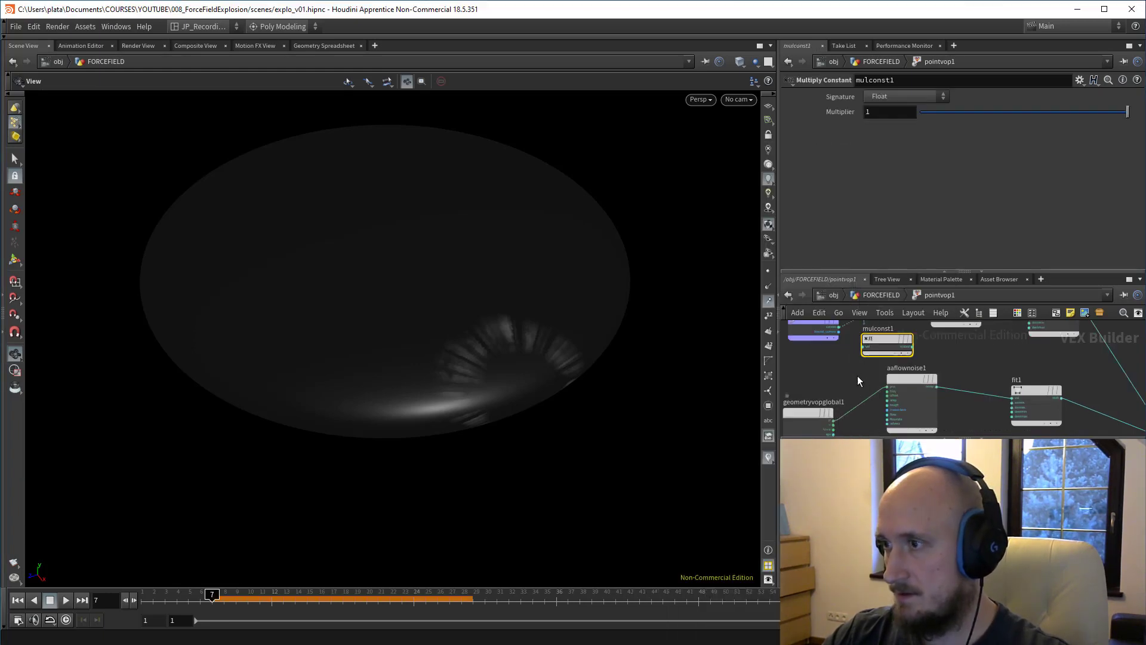
Step: Wire the global Time output into the Multiply Constant node and set its Multiplier to 5
{"action": "scroll", "coordinate": [835, 365], "scroll_direction": "up", "scroll_amount": 5}
{"action": "left_click", "coordinate": [850, 360]}
{"action": "middle_click_drag", "start_coordinate": [902, 385], "coordinate": [929, 504]}
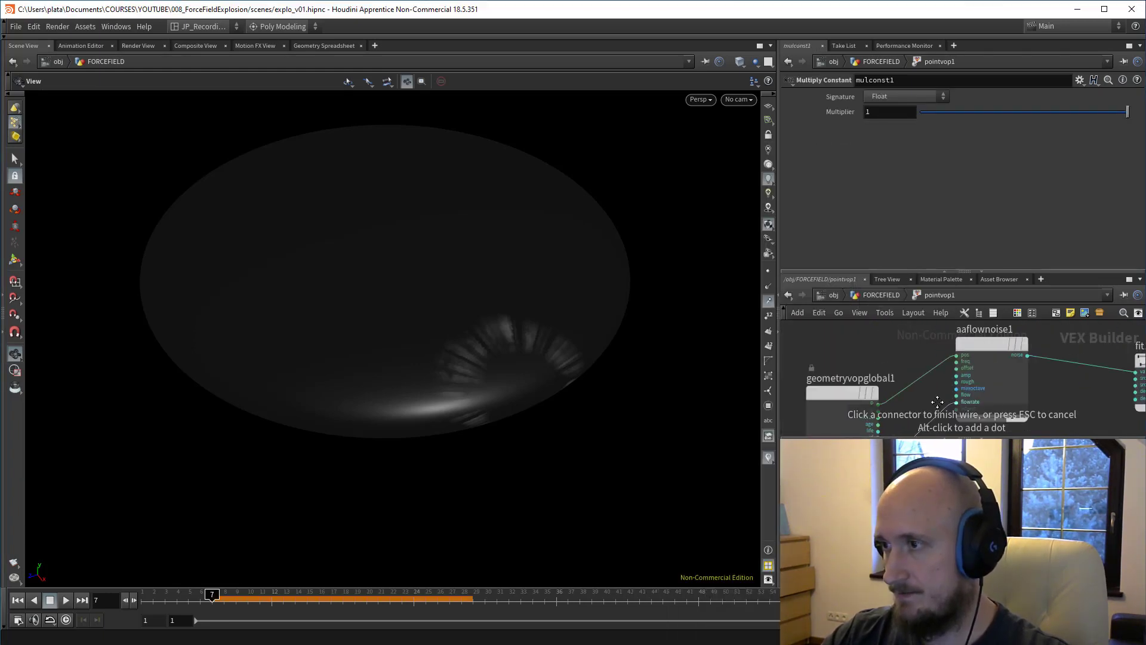
{"action": "middle_click_drag", "start_coordinate": [936, 402], "coordinate": [897, 464]}
{"action": "left_click", "coordinate": [883, 358]}
{"action": "left_click", "coordinate": [895, 333]}
{"action": "left_click_drag", "start_coordinate": [898, 112], "coordinate": [705, 51]}
{"action": "type", "text": "5"}
{"action": "key", "text": "Return"}
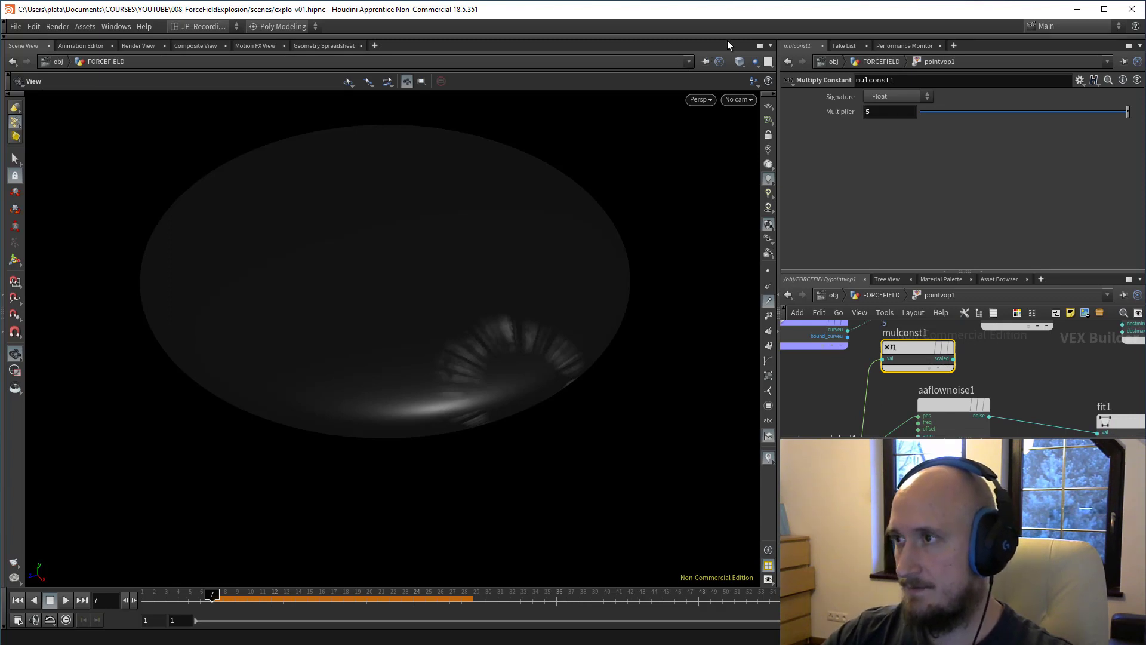
Step: Connect the Multiply Constant's output to the flow inputs of both flow noise nodes
{"action": "middle_click_drag", "start_coordinate": [954, 357], "coordinate": [890, 405]}
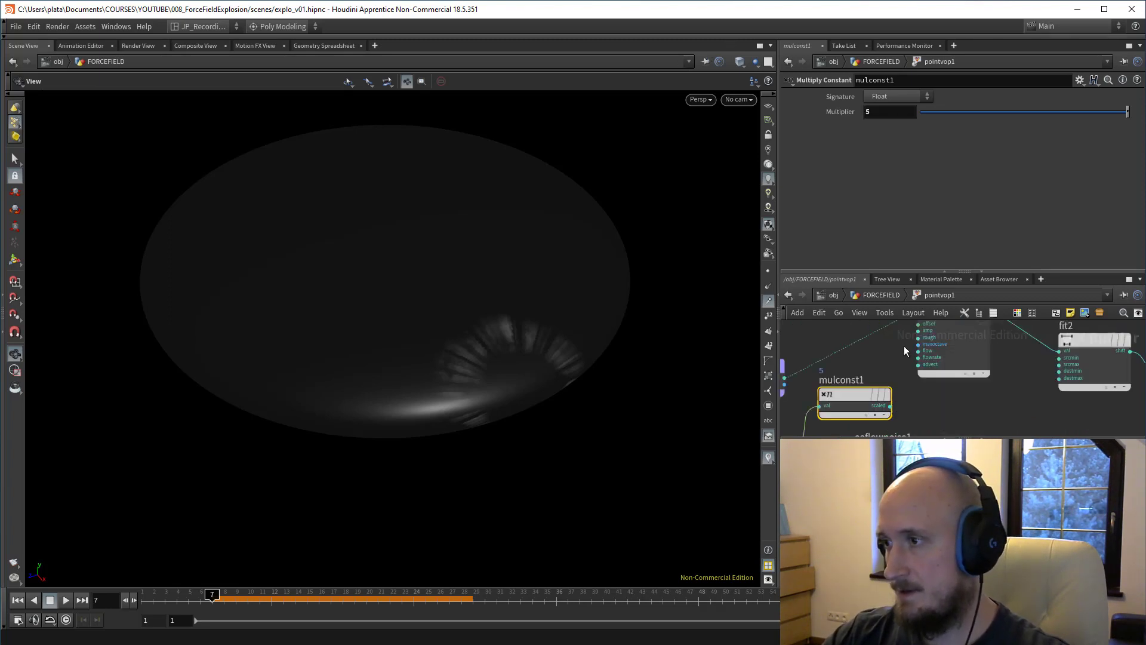
{"action": "left_click", "coordinate": [897, 410]}
{"action": "scroll", "coordinate": [943, 400], "scroll_direction": "down", "scroll_amount": 1}
{"action": "middle_click_drag", "start_coordinate": [995, 404], "coordinate": [965, 346]}
{"action": "left_click", "coordinate": [866, 346]}
{"action": "middle_click_drag", "start_coordinate": [922, 391], "coordinate": [946, 342]}
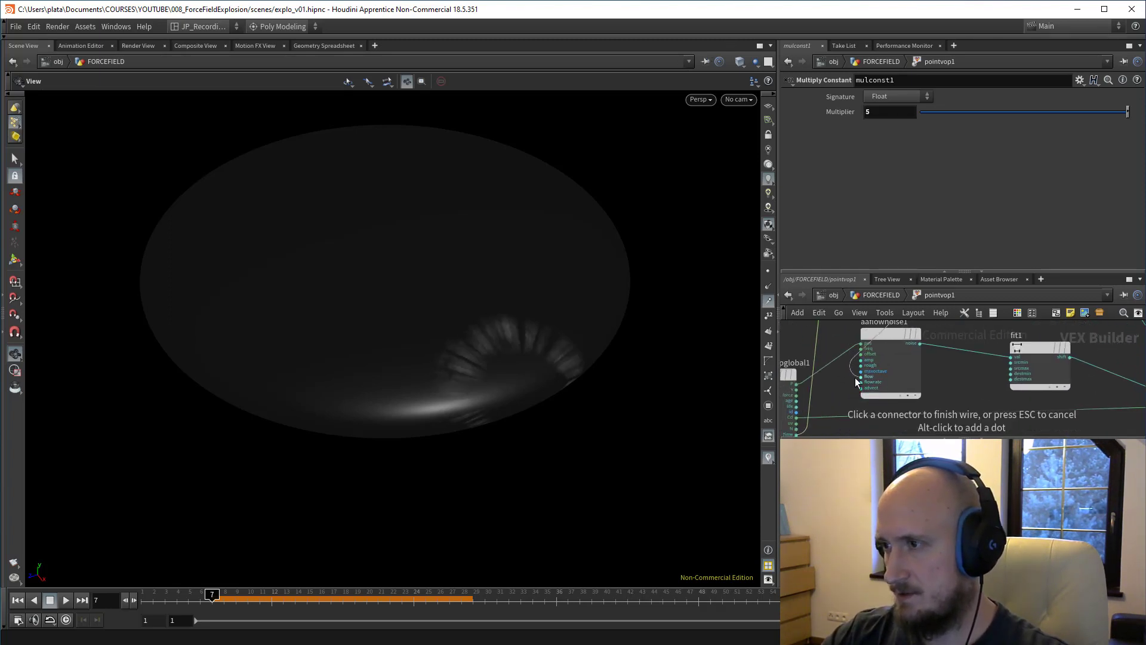
{"action": "left_click", "coordinate": [857, 377]}
Step: Replay the particle simulation in the POP network, return to frame 7 and save the scene
{"action": "scroll", "coordinate": [858, 379], "scroll_direction": "down", "scroll_amount": 3}
{"action": "left_click_drag", "start_coordinate": [210, 600], "coordinate": [222, 601]}
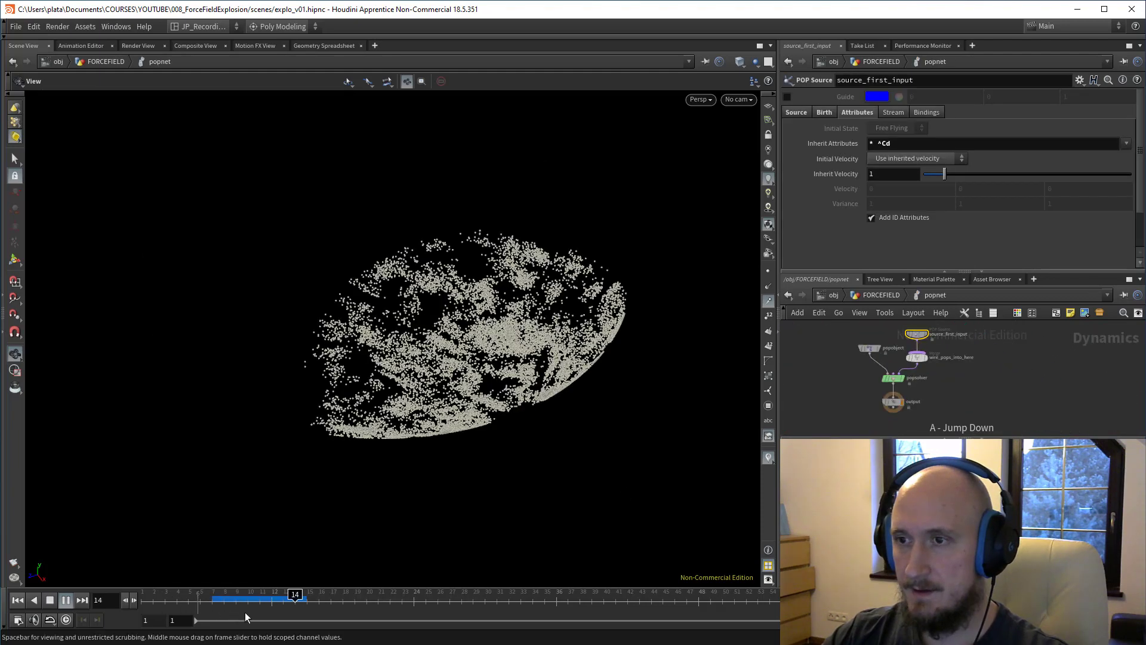
{"action": "left_click_drag", "start_coordinate": [249, 610], "coordinate": [212, 609]}
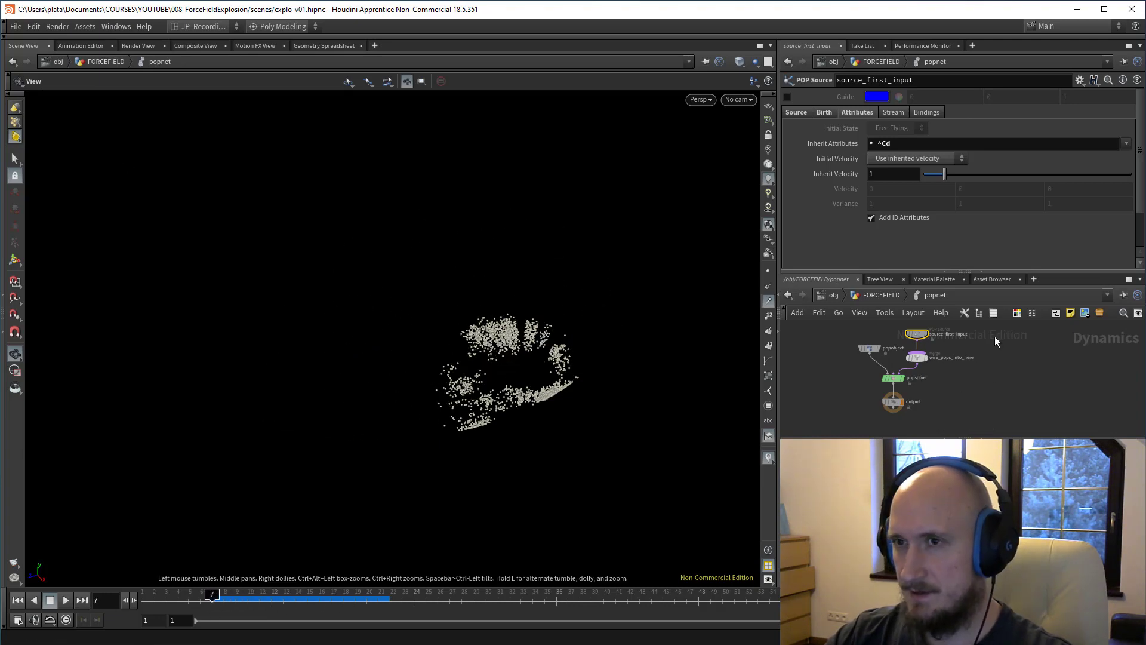
{"action": "key", "text": "ctrl+s"}
Step: Display the boolean1 node in the FORCEFIELD network and examine its attributes in the geometry spreadsheet
{"action": "key", "text": "u"}
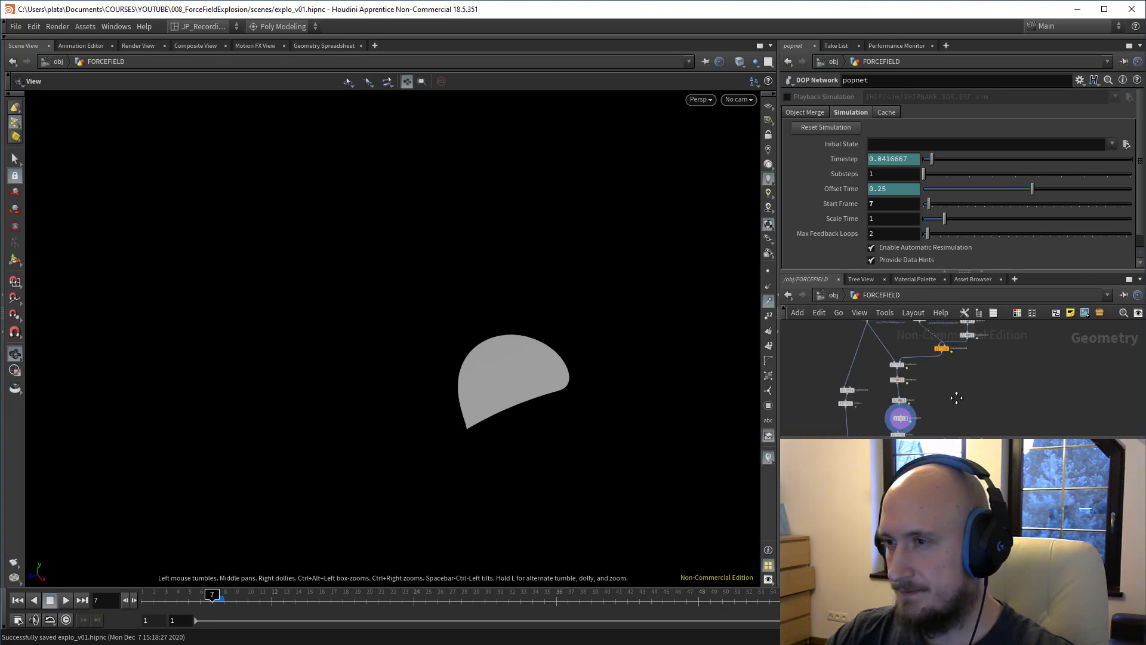
{"action": "scroll", "coordinate": [905, 386], "scroll_direction": "up", "scroll_amount": 3}
{"action": "left_click", "coordinate": [908, 346]}
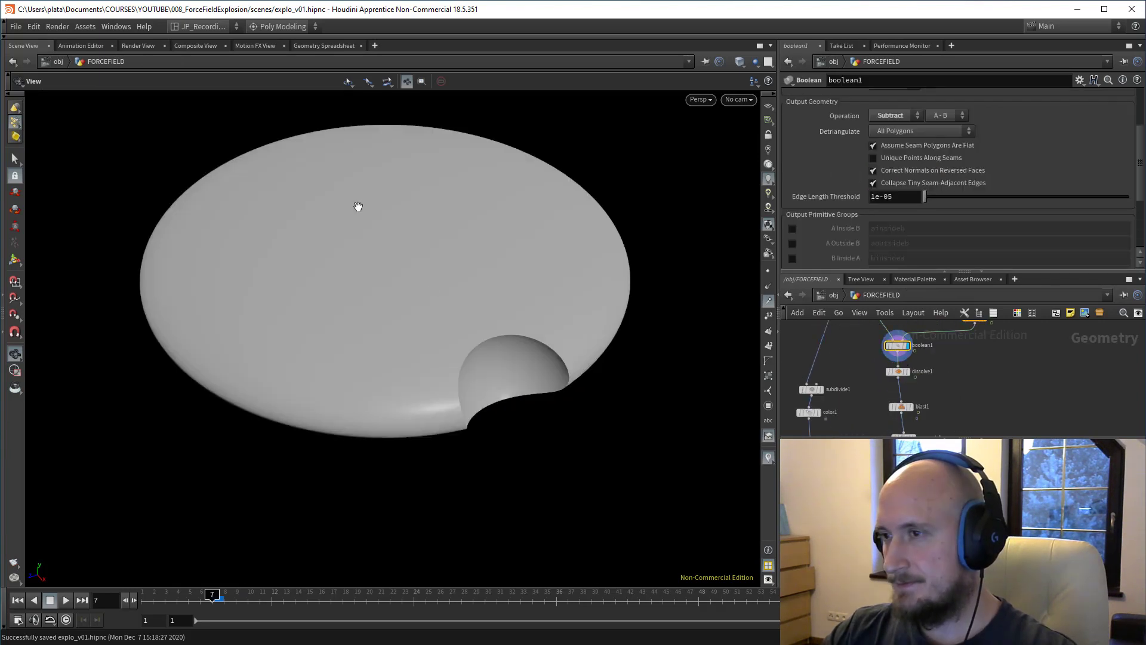
{"action": "left_click", "coordinate": [323, 46]}
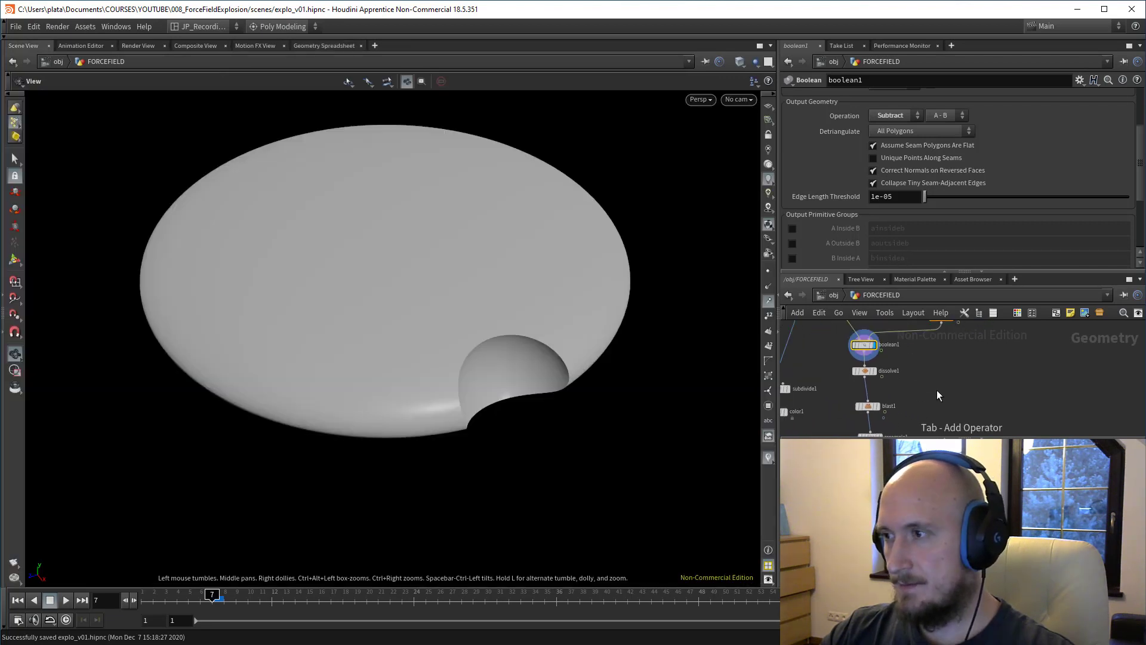
Step: Add a Normal node fed by the merged force-field geometry, display it and add the normals to Points
{"action": "key", "text": "Tab"}
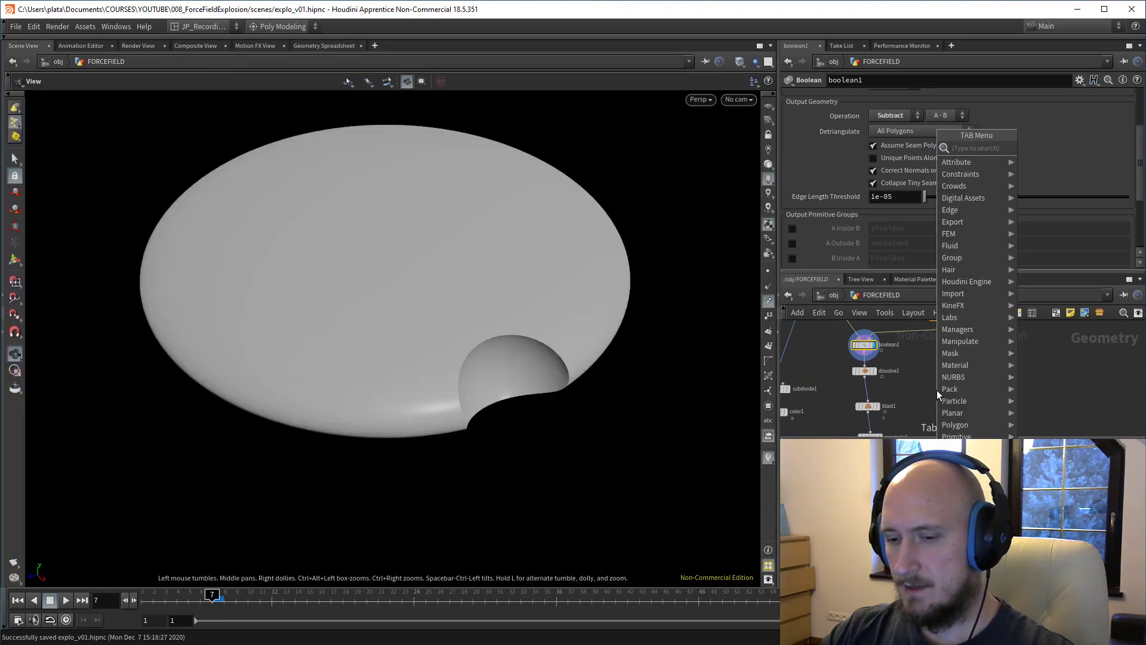
{"action": "type", "text": "no"}
{"action": "left_click", "coordinate": [1055, 150]}
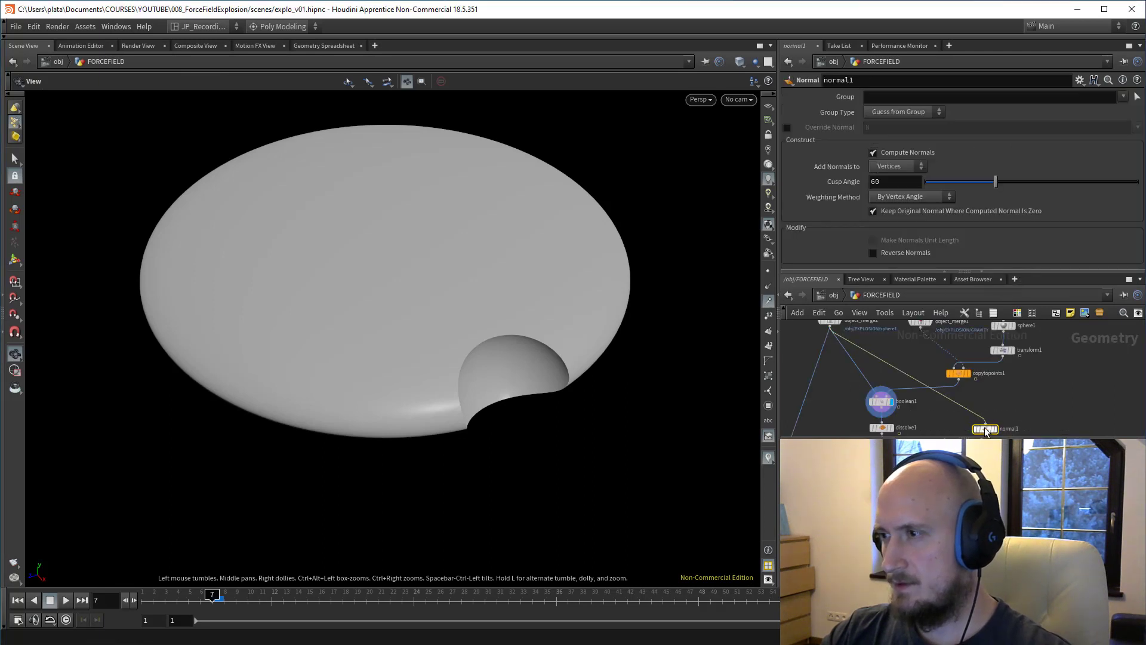
{"action": "left_click", "coordinate": [994, 429]}
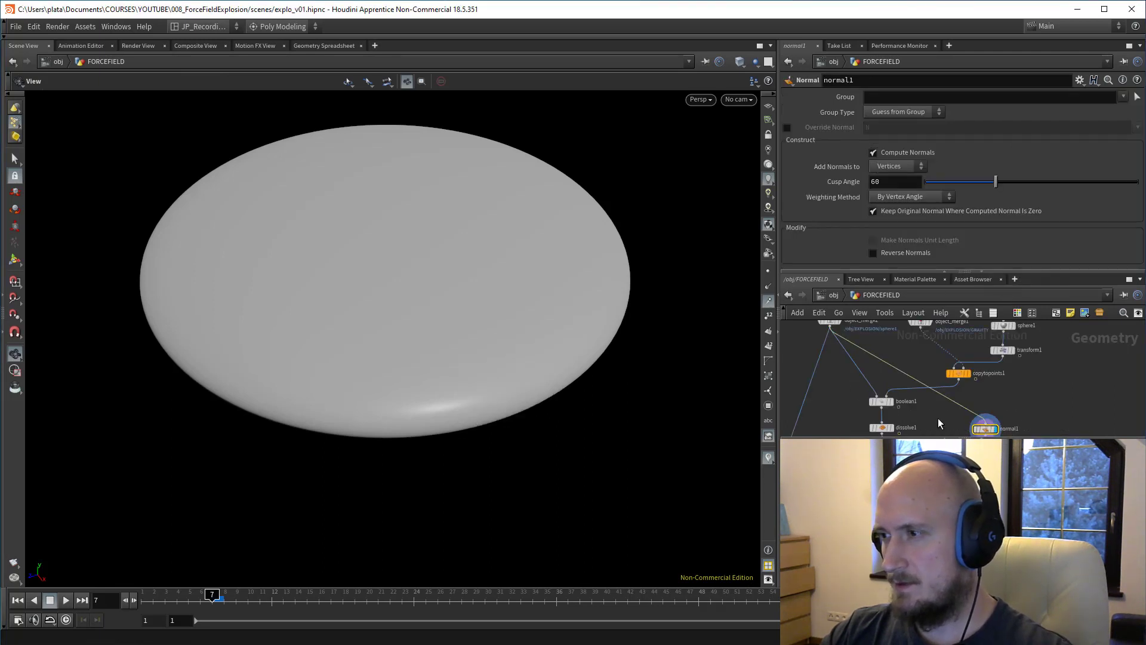
{"action": "middle_click_drag", "start_coordinate": [1018, 412], "coordinate": [996, 376]}
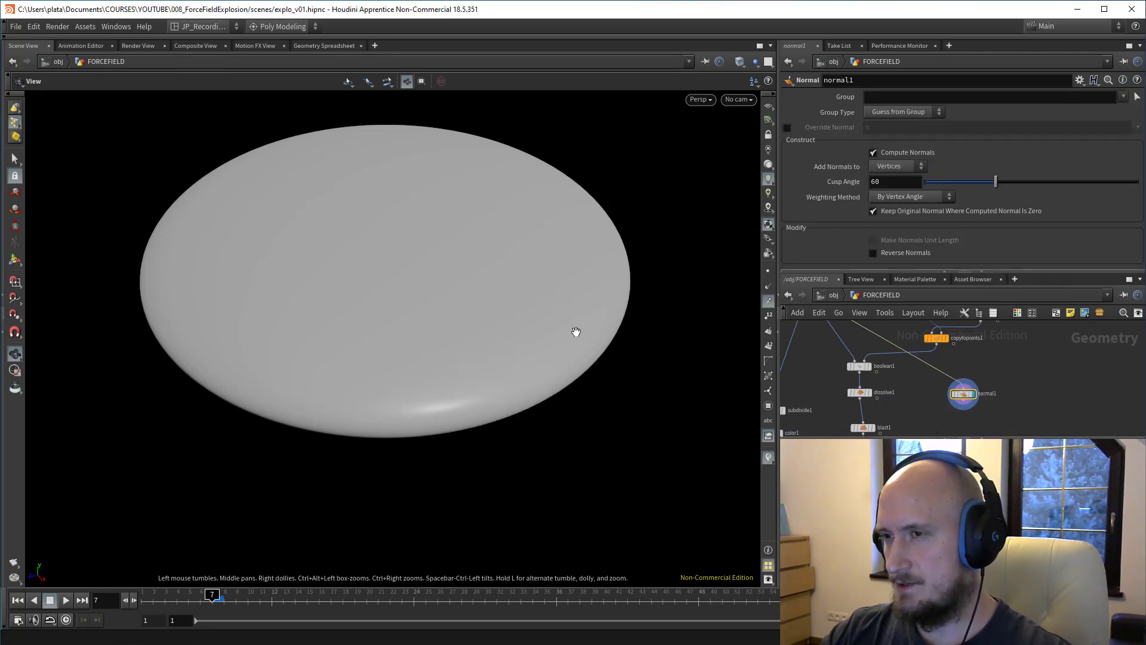
{"action": "left_click", "coordinate": [895, 168]}
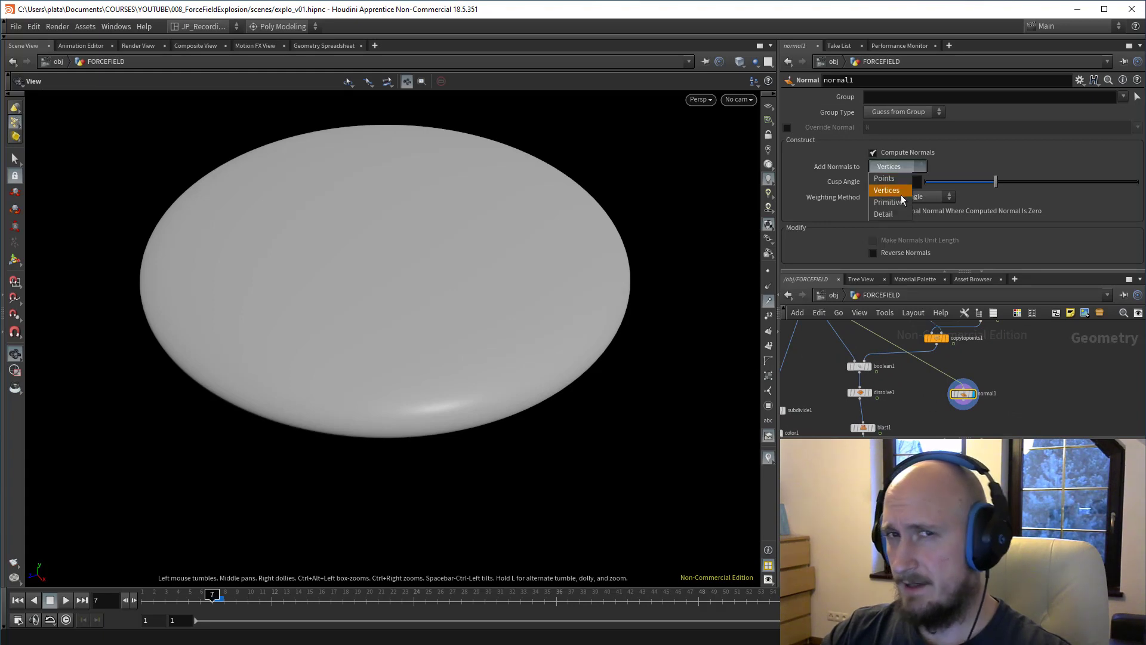
{"action": "left_click", "coordinate": [899, 182]}
Step: Add an Attribute Transfer that copies only the point attribute N from the Normal node onto resample1's output, and display it
{"action": "key", "text": "Tab"}
{"action": "mouse_move", "coordinate": [902, 162]}
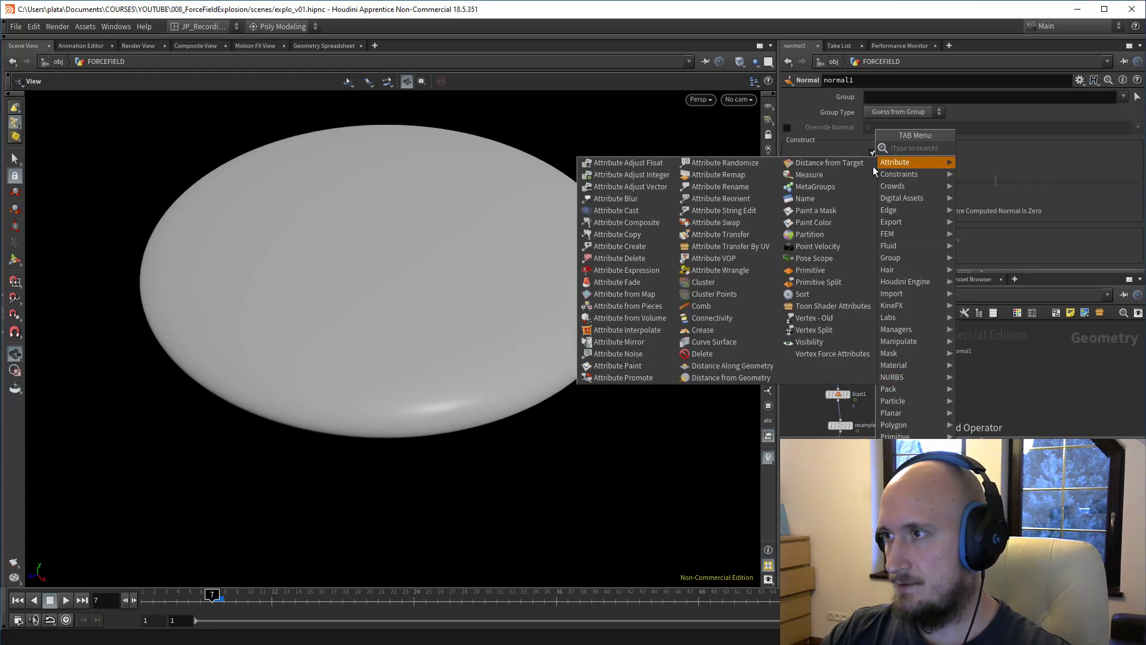
{"action": "left_click", "coordinate": [721, 234]}
{"action": "left_click", "coordinate": [930, 377]}
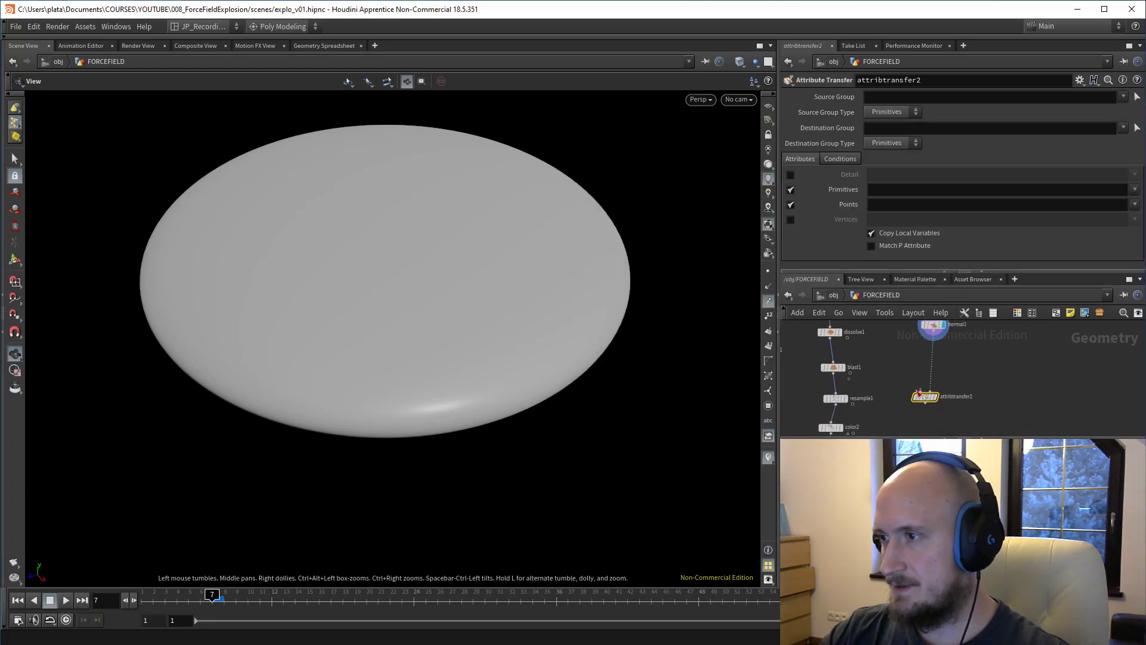
{"action": "middle_click_drag", "start_coordinate": [888, 350], "coordinate": [893, 311]}
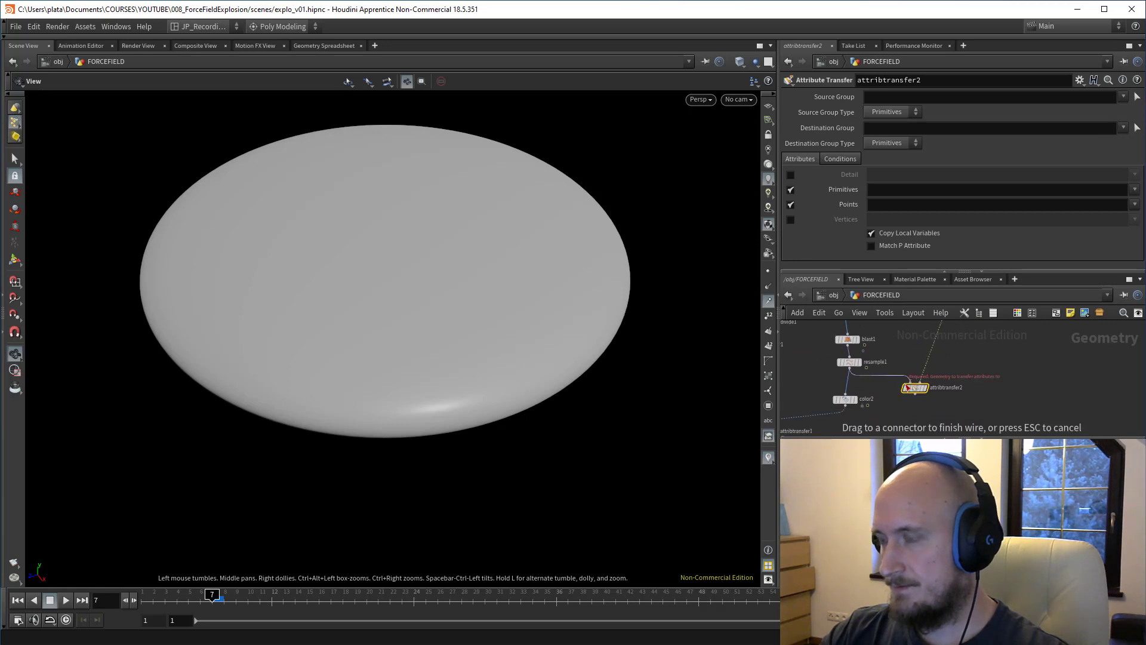
{"action": "left_click", "coordinate": [908, 386]}
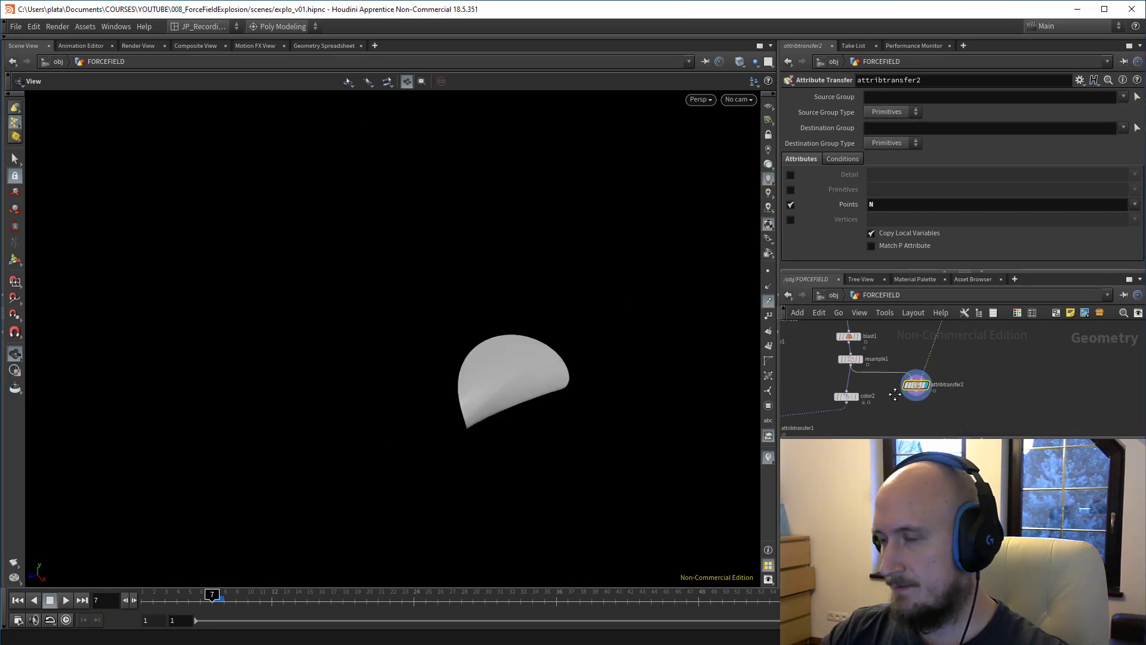
Step: Rename the Tangent Attribute output of the resample1 node to tan
{"action": "left_click", "coordinate": [860, 369]}
{"action": "mouse_move", "coordinate": [854, 407]}
{"action": "middle_mouse_down"}
{"action": "mouse_move", "coordinate": [863, 375]}
{"action": "mouse_move", "coordinate": [847, 423]}
{"action": "middle_mouse_up"}
{"action": "left_click", "coordinate": [849, 363]}
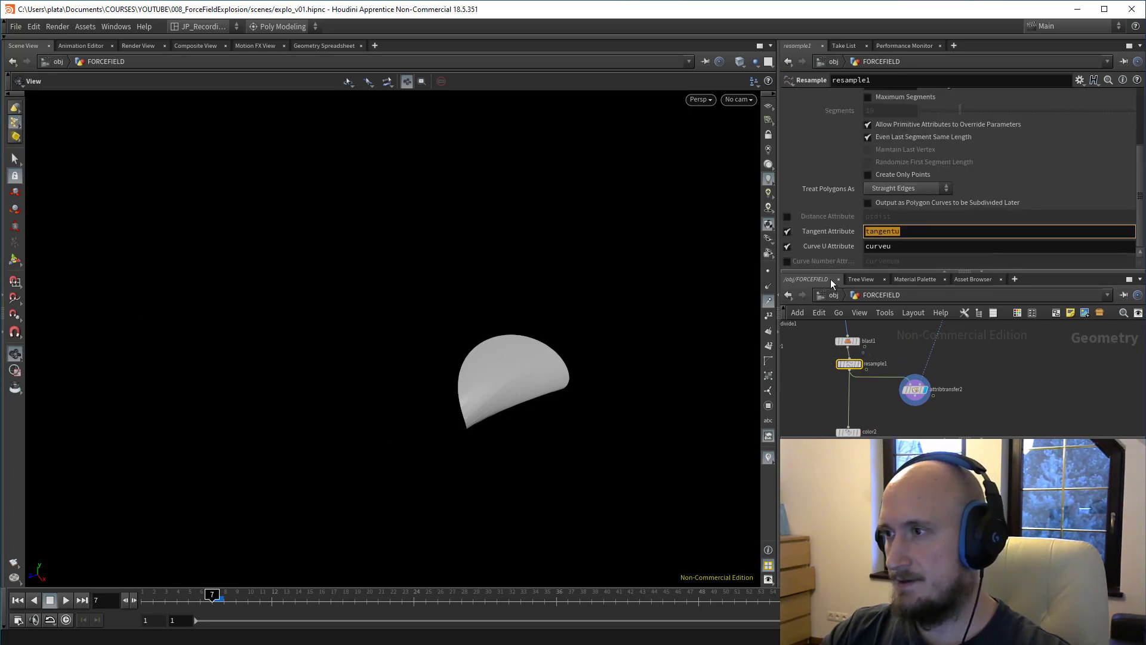
{"action": "type", "text": "tan"}
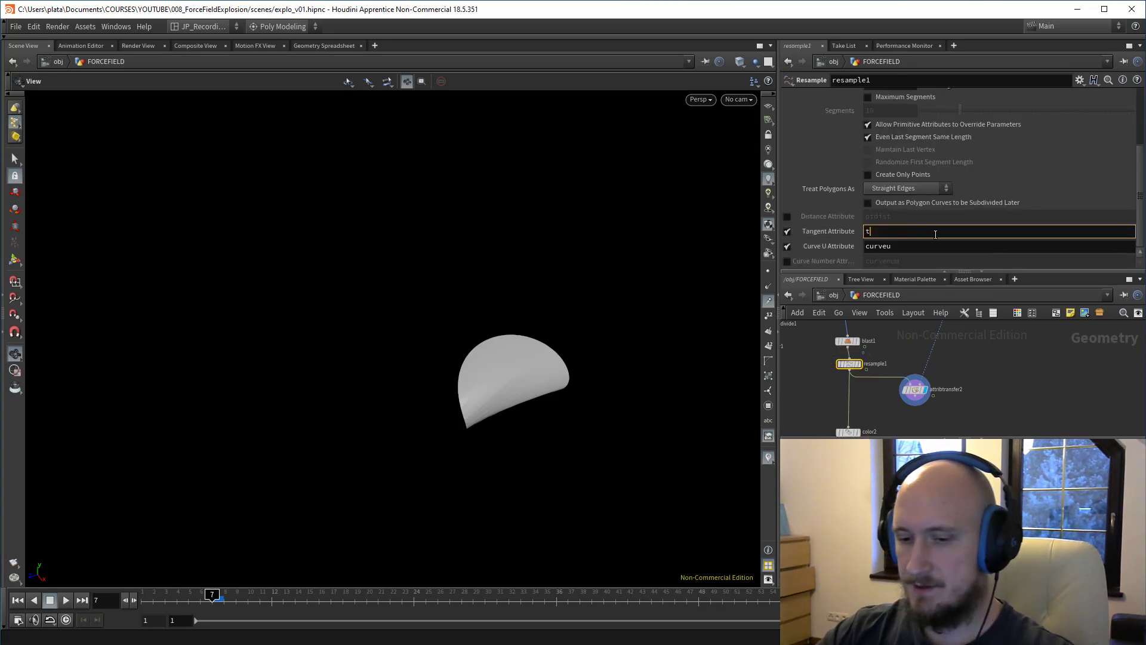
Step: Add a Point Wrangle fed by attribtransfer2 in the FORCEFIELD network and display it
{"action": "left_click", "coordinate": [915, 390]}
{"action": "middle_click_drag", "start_coordinate": [881, 396], "coordinate": [868, 370]}
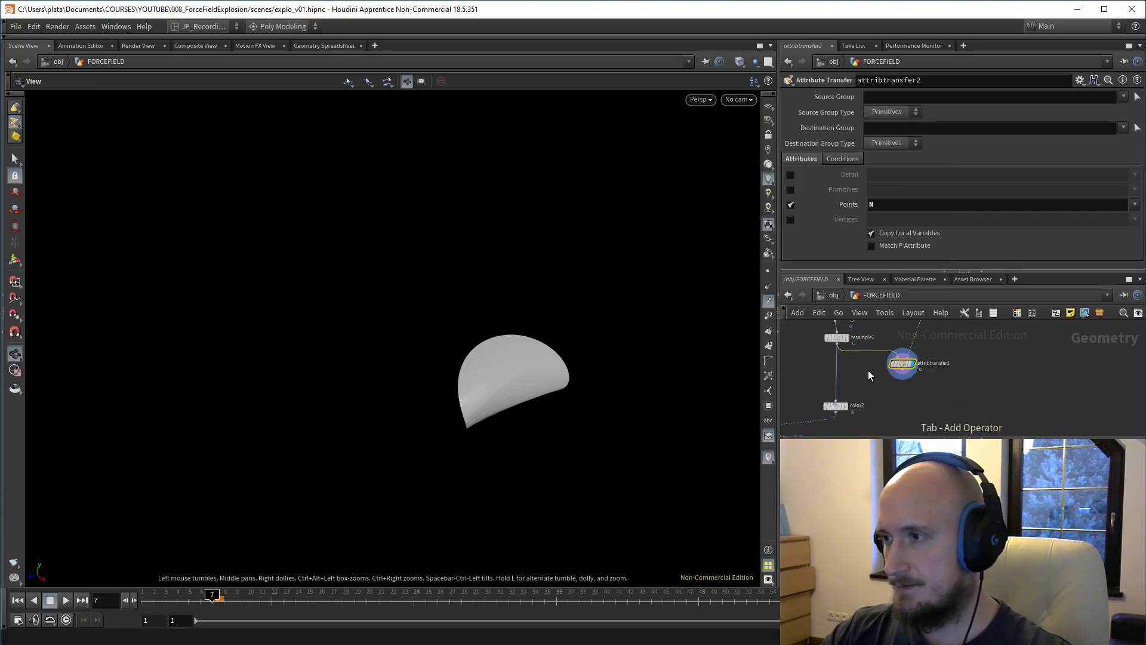
{"action": "key", "text": "Tab"}
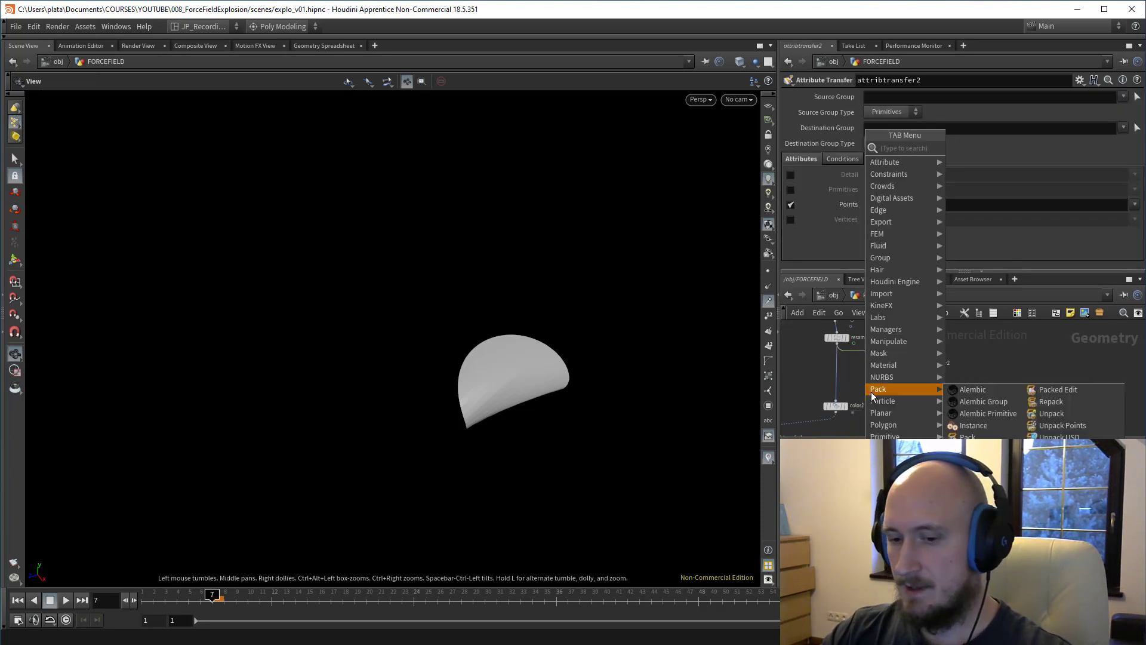
{"action": "type", "text": "wr"}
{"action": "left_click", "coordinate": [982, 183]}
{"action": "left_click", "coordinate": [909, 217]}
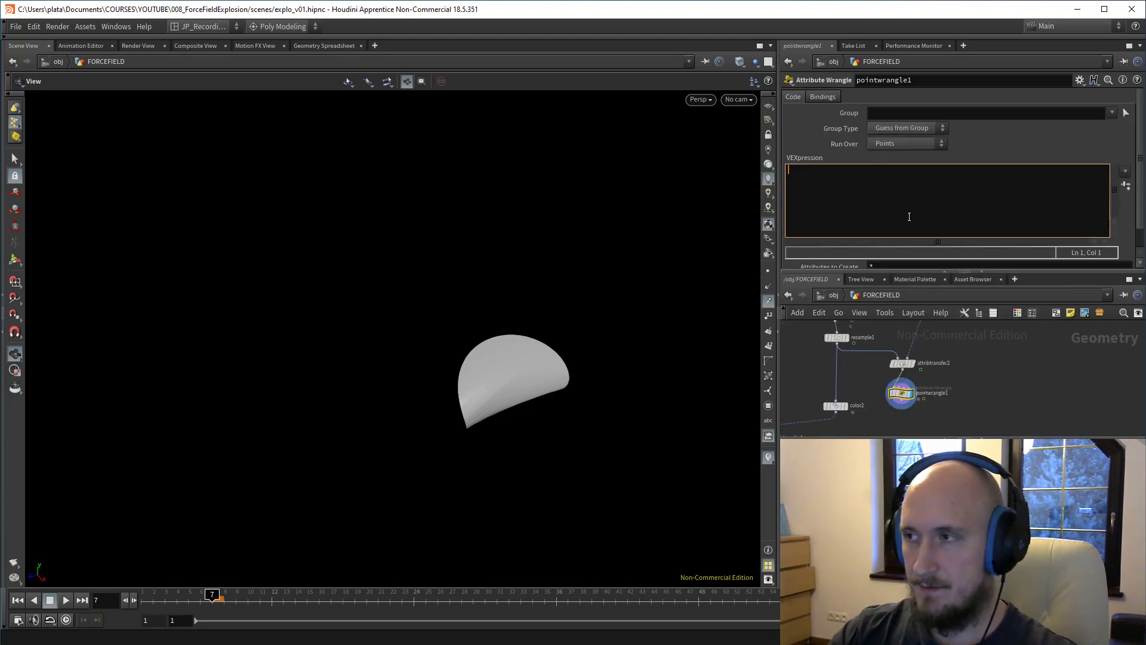
Step: Set the wrangle's VEXpression to @v = cross(@N, v@tan) * 100; and feed color2 from the wrangle
{"action": "type", "text": "@v = cro"}
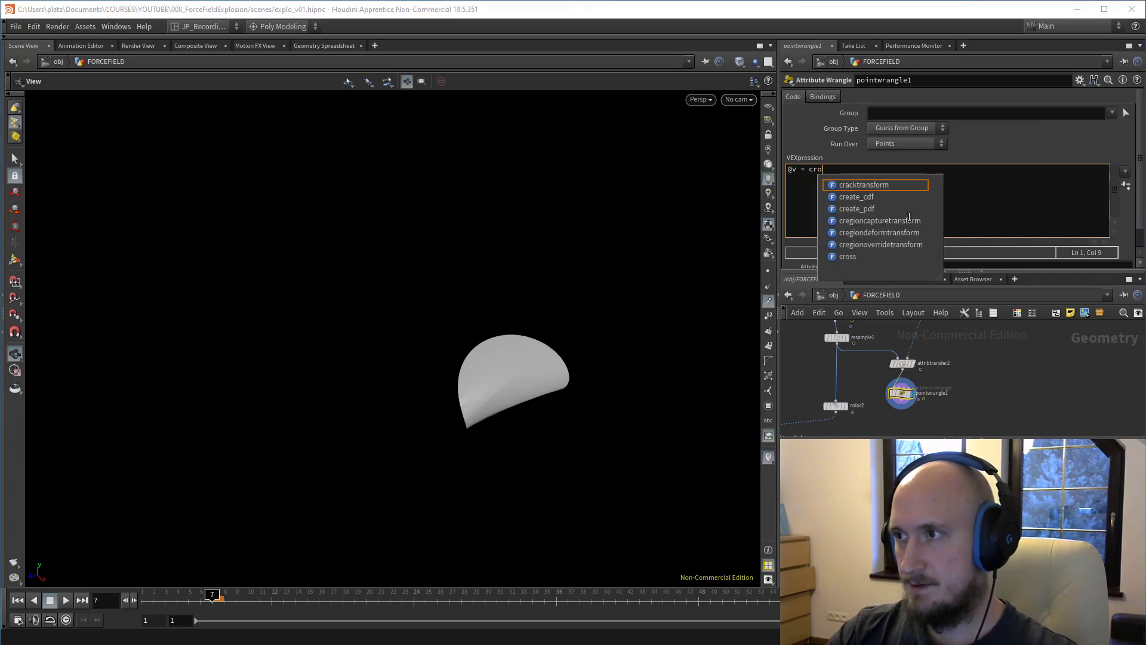
{"action": "type", "text": "ss(@N"}
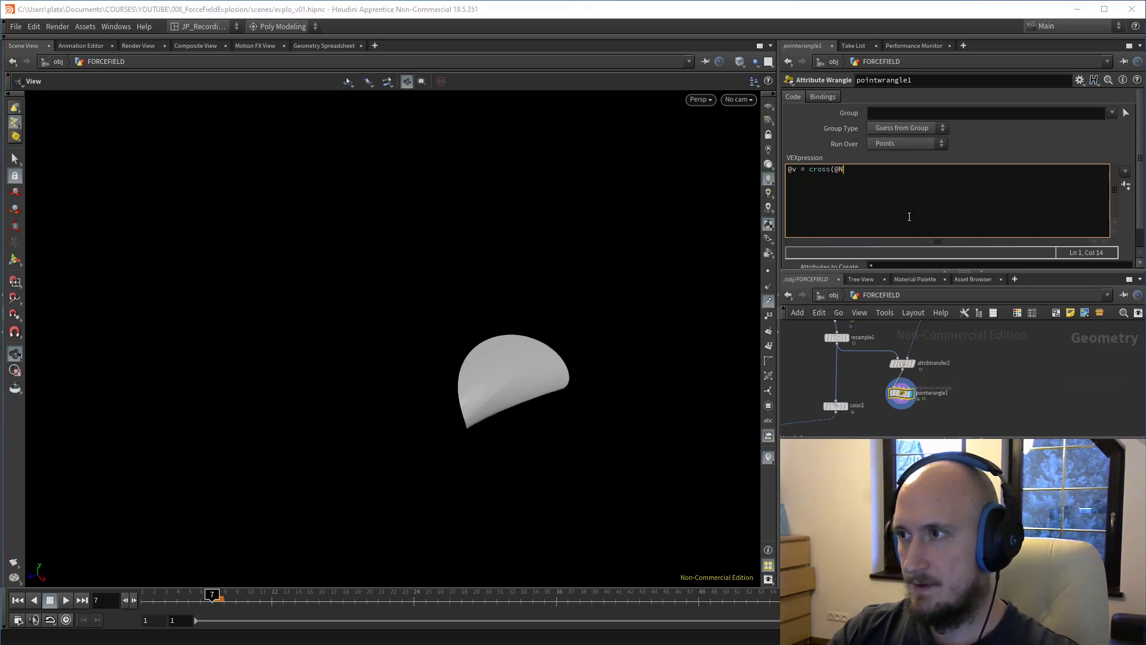
{"action": "type", "text": ", v@t"}
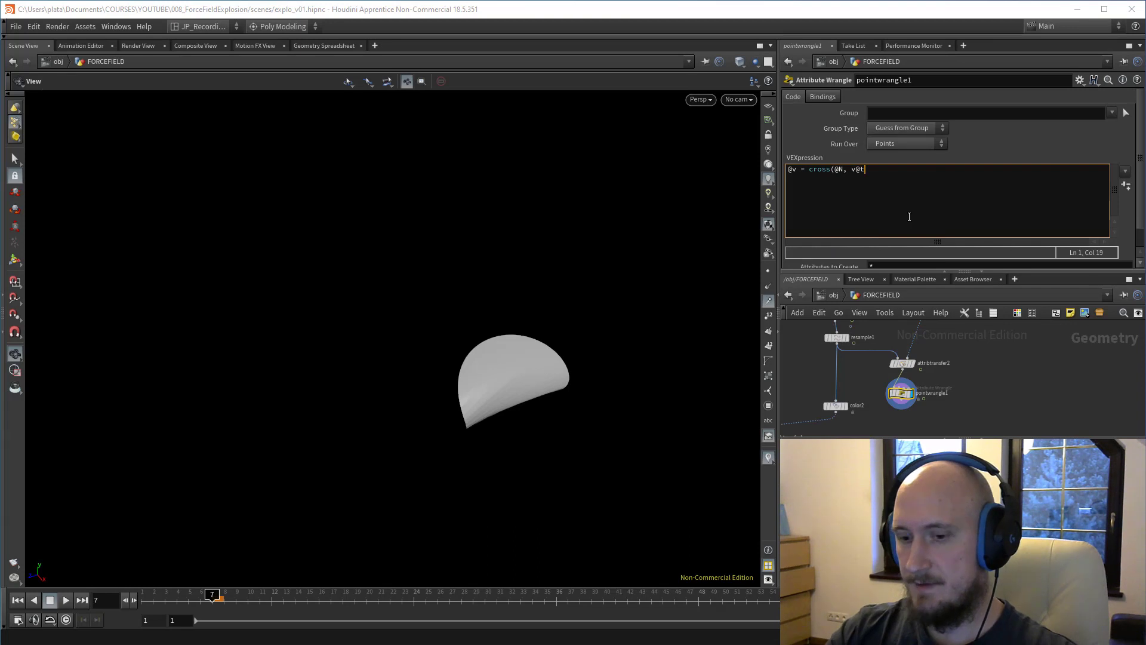
{"action": "type", "text": "an);"}
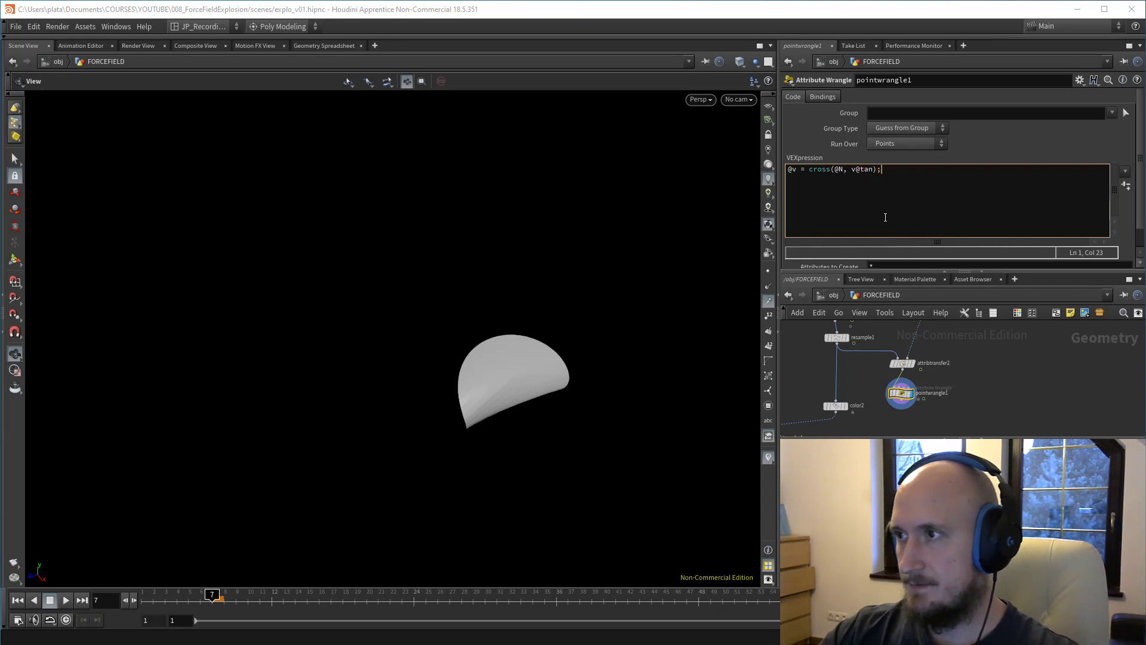
{"action": "left_click_drag", "start_coordinate": [959, 396], "coordinate": [865, 416]}
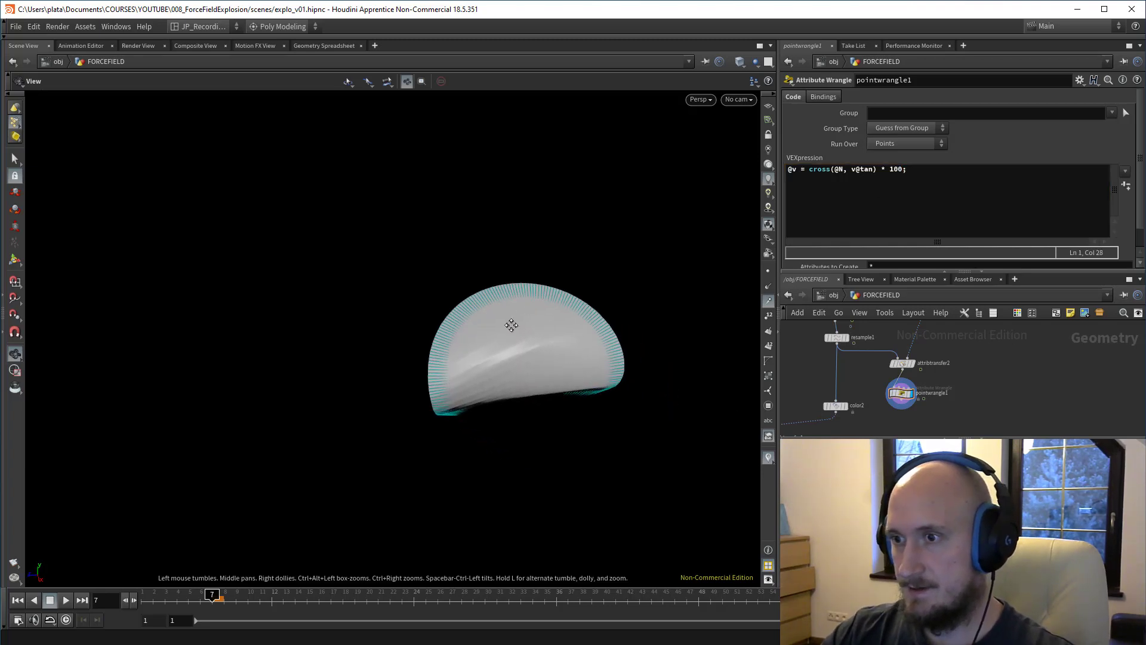
{"action": "left_click", "coordinate": [231, 600]}
{"action": "left_click_drag", "start_coordinate": [232, 603], "coordinate": [294, 622]}
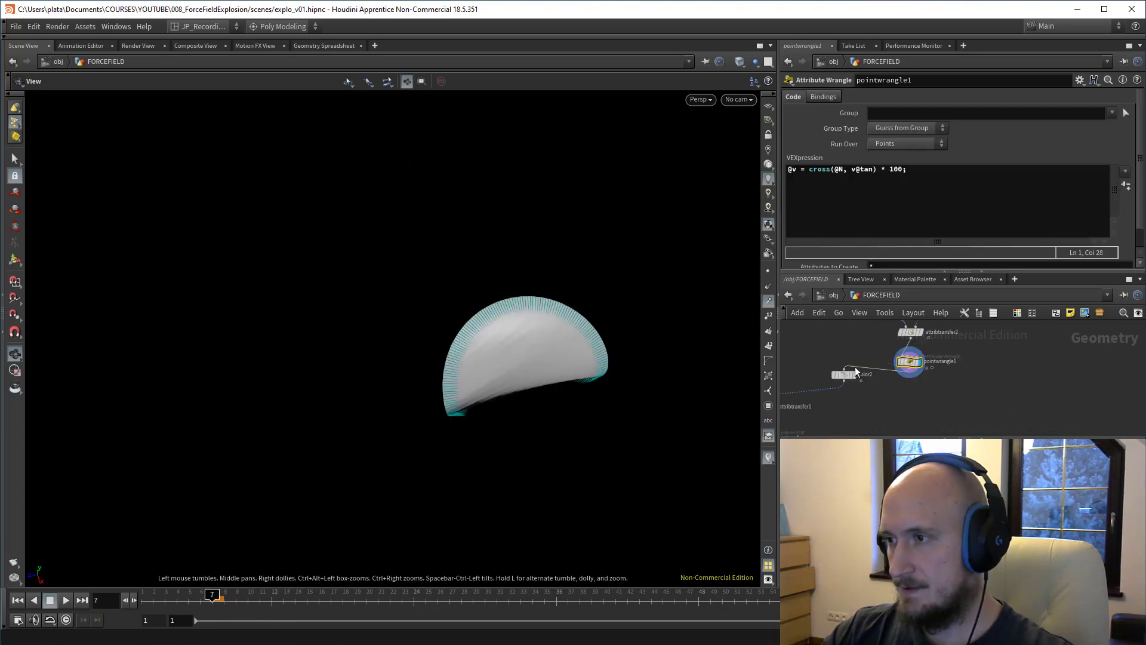
Step: Open the popnet network, play the particle simulation and return to frame 7
{"action": "scroll", "coordinate": [856, 371], "scroll_direction": "down", "scroll_amount": 3}
{"action": "middle_click_drag", "start_coordinate": [842, 407], "coordinate": [918, 370]}
{"action": "left_click", "coordinate": [819, 413]}
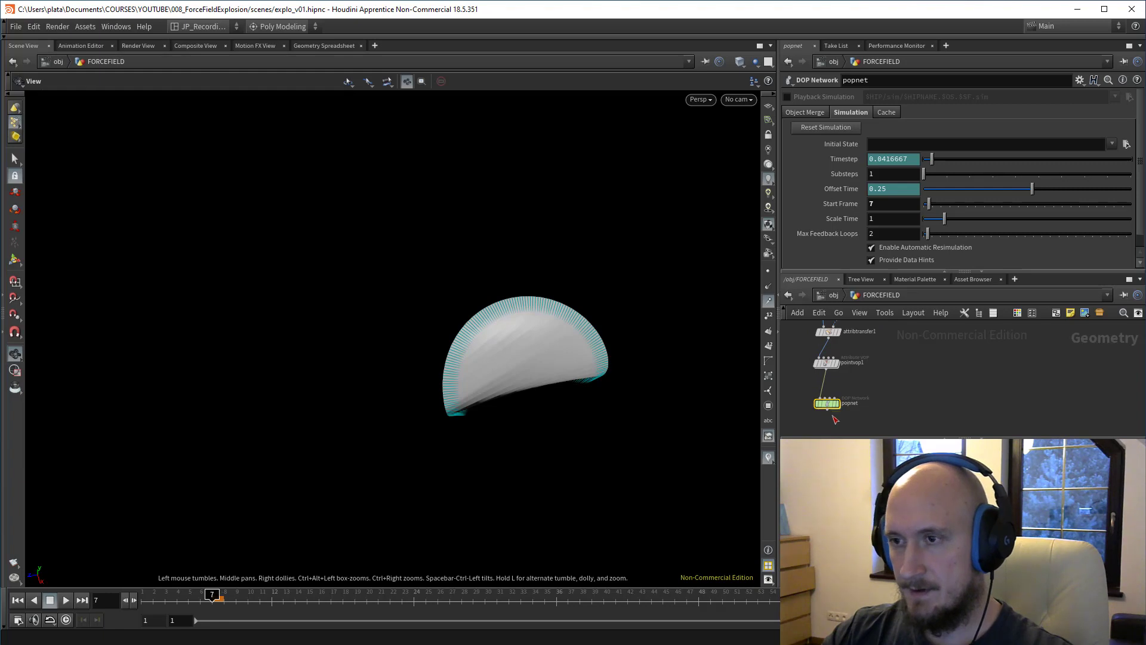
{"action": "key", "text": "a"}
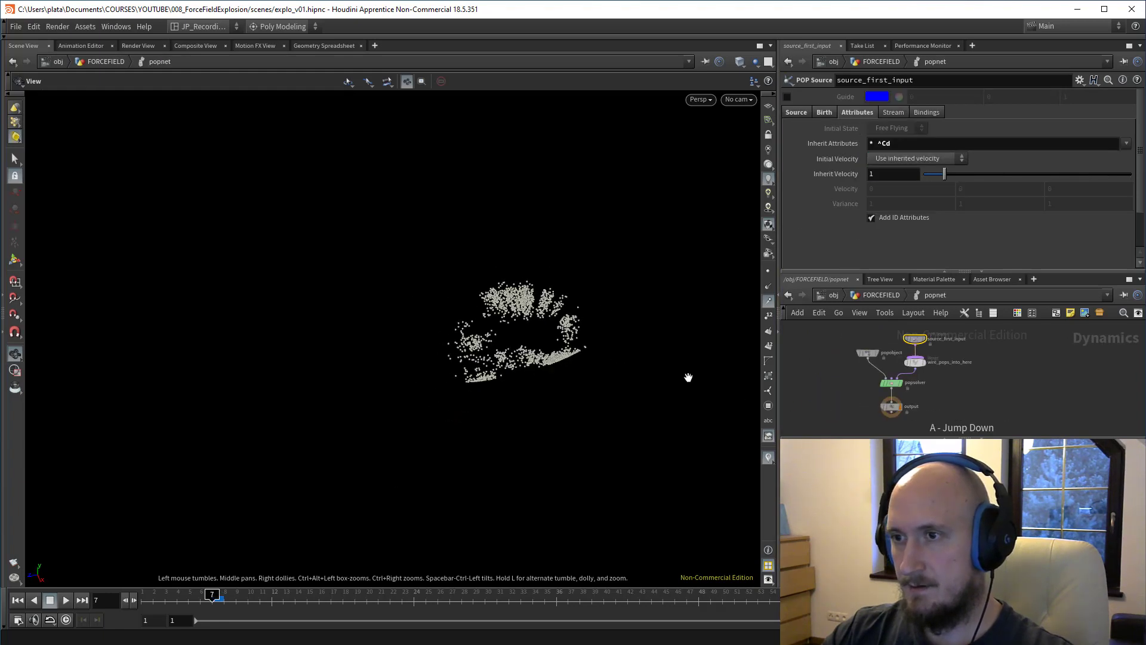
{"action": "left_click", "coordinate": [65, 600]}
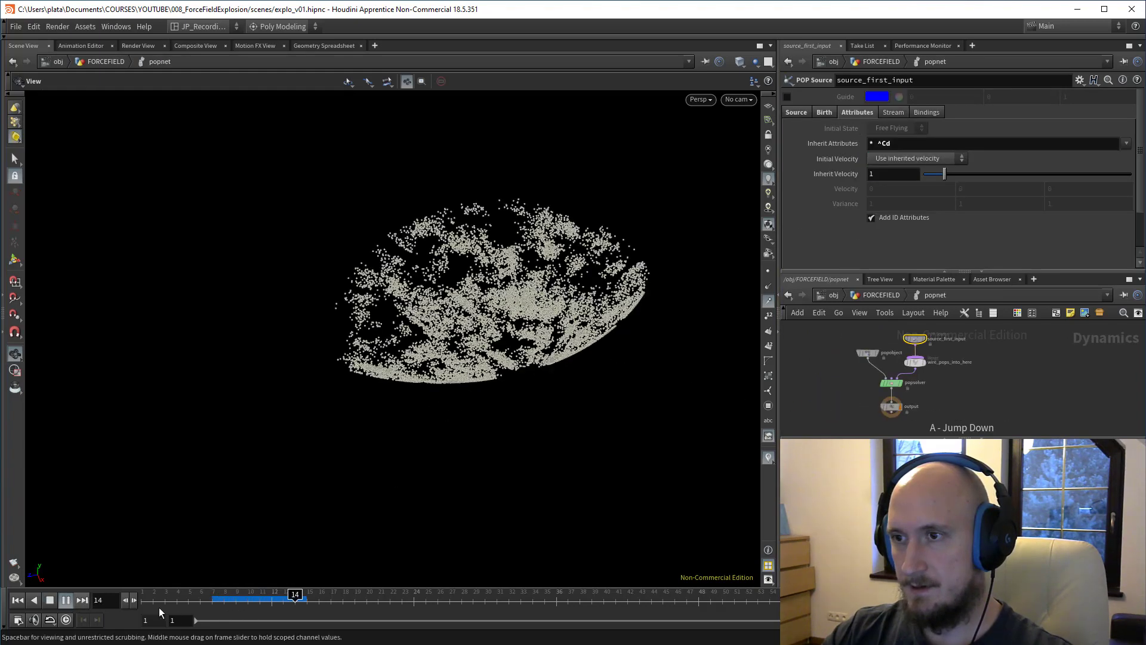
{"action": "left_click", "coordinate": [216, 599]}
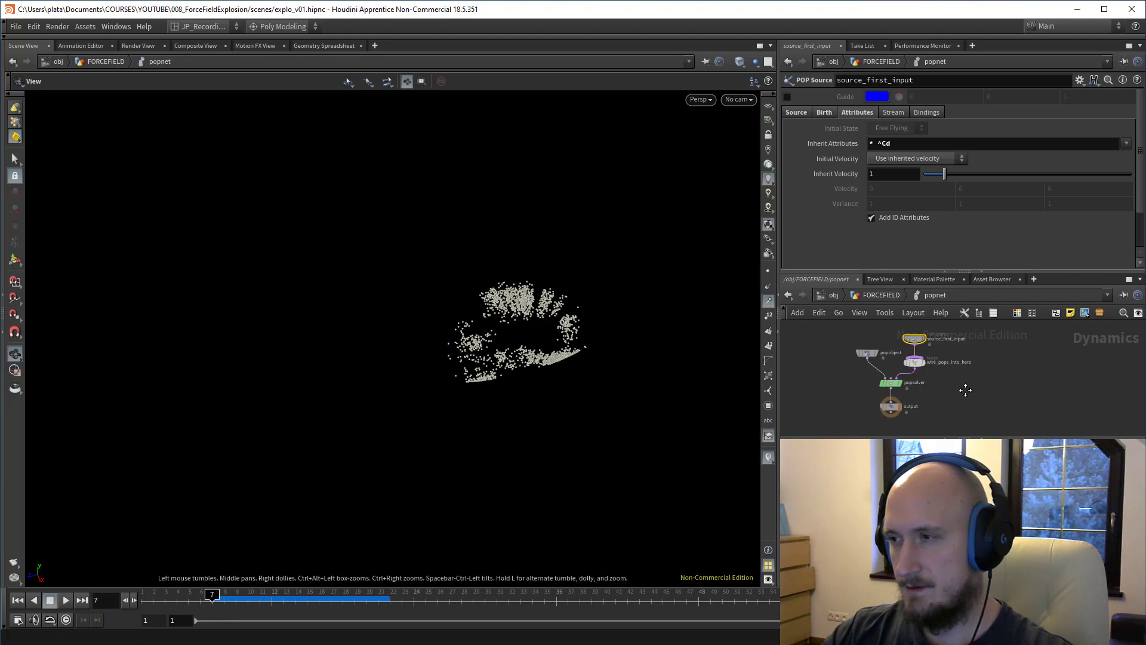
Step: Check pointwrangle1's attributes in the geometry spreadsheet and add v to attribtransfer1's point attributes, making the list Cd curveu v
{"action": "key", "text": "s"}
{"action": "middle_click_drag", "start_coordinate": [872, 384], "coordinate": [879, 348]}
{"action": "left_click", "coordinate": [848, 420]}
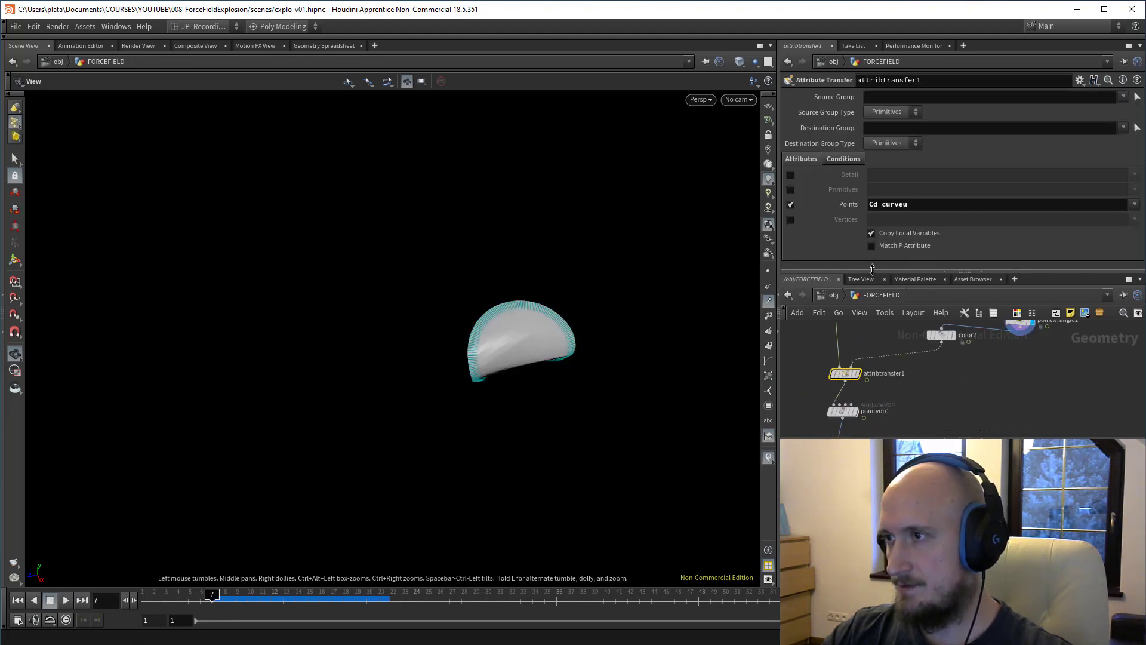
{"action": "left_click", "coordinate": [1136, 208]}
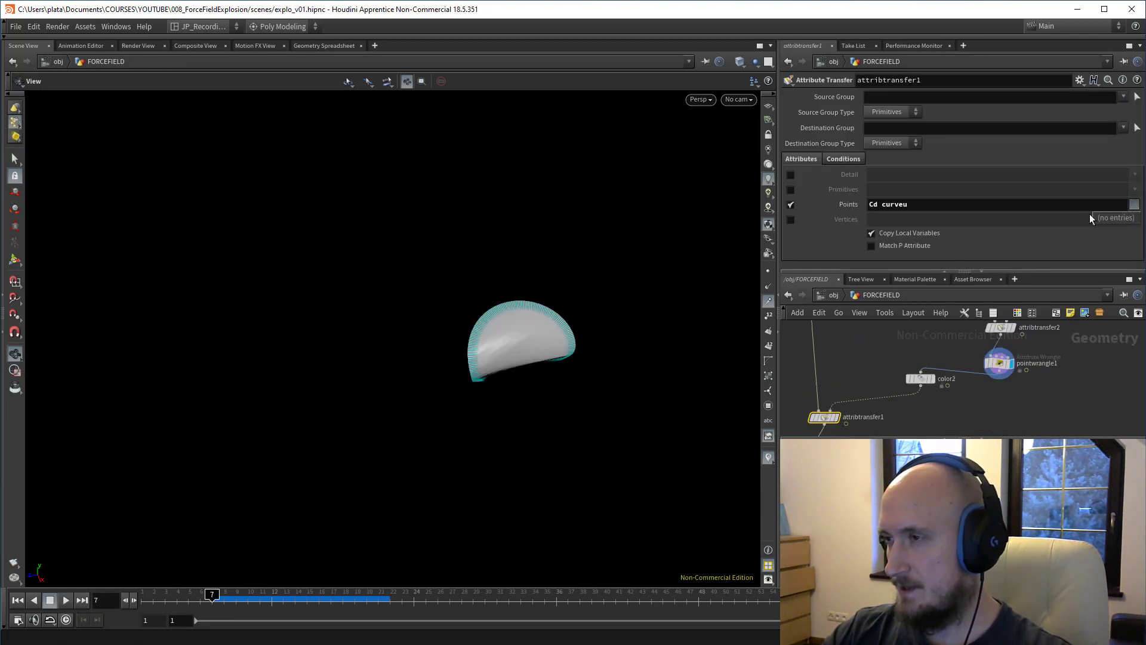
{"action": "left_click", "coordinate": [964, 416]}
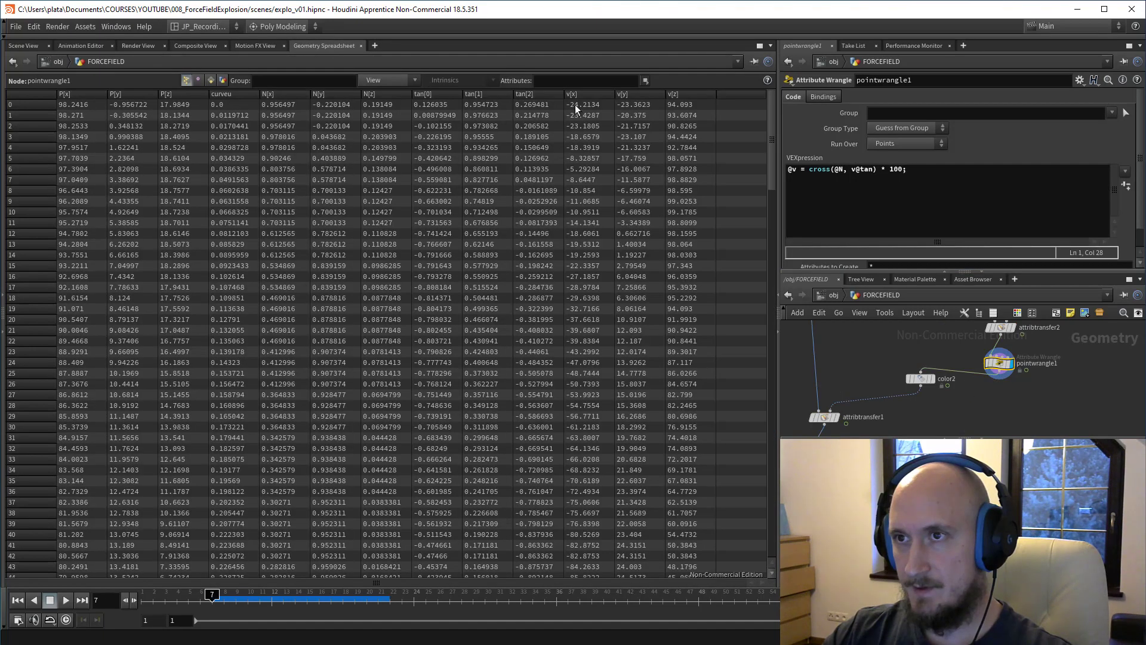
{"action": "left_click", "coordinate": [36, 47]}
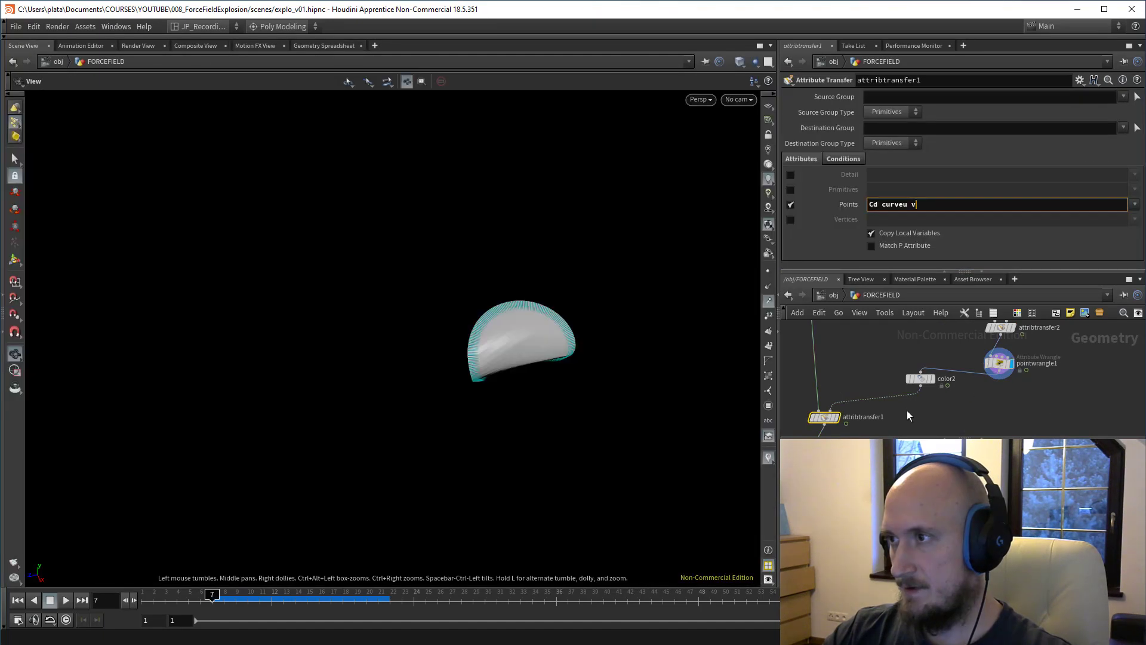
{"action": "key", "text": "Return"}
Step: Replay the simulation inside popnet to check the particles with the transferred velocity, and return to frame 7
{"action": "middle_click_drag", "start_coordinate": [939, 407], "coordinate": [930, 368]}
{"action": "left_click", "coordinate": [828, 379]}
{"action": "middle_click_drag", "start_coordinate": [904, 420], "coordinate": [926, 339]}
{"action": "left_click", "coordinate": [842, 382]}
{"action": "left_click", "coordinate": [849, 384]}
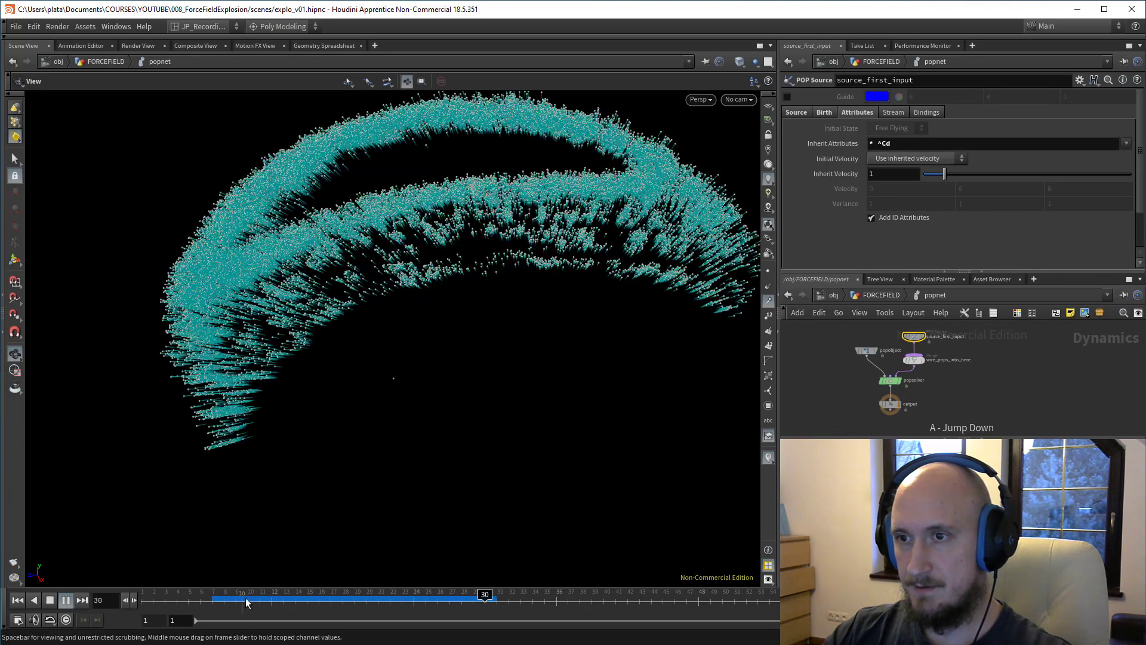
{"action": "left_click_drag", "start_coordinate": [244, 599], "coordinate": [205, 626]}
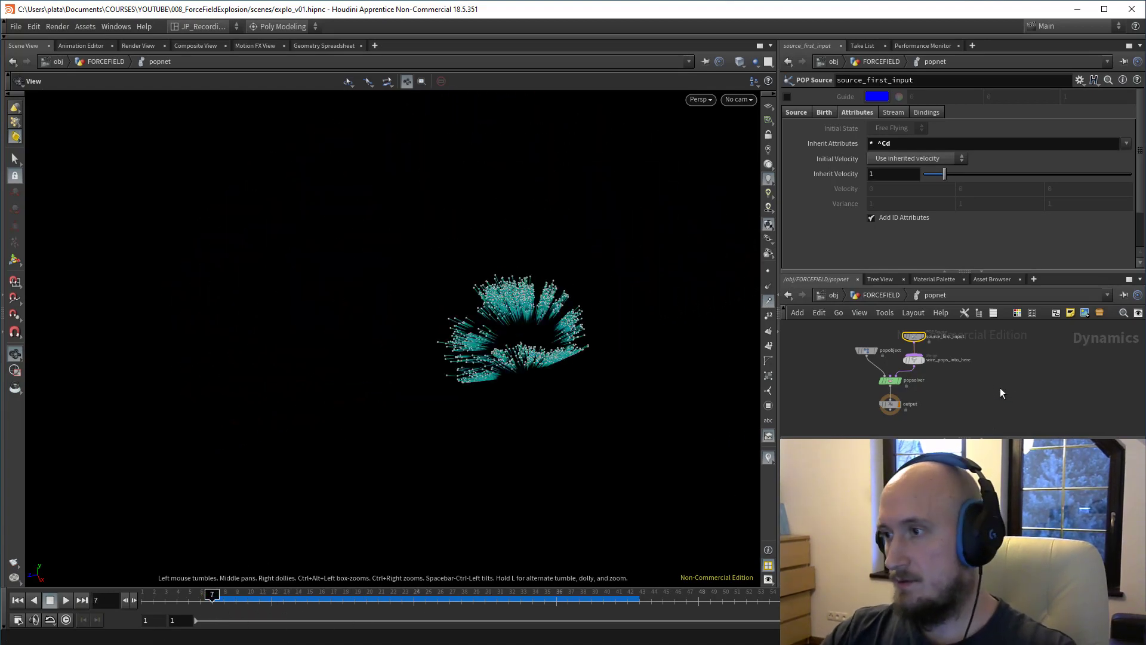
Step: Go back up to FORCEFIELD, show all scene objects, play popnet's particles against the explosion and return to frame 7
{"action": "key", "text": "d"}
{"action": "left_click", "coordinate": [754, 62]}
{"action": "left_click", "coordinate": [761, 74]}
{"action": "left_click", "coordinate": [66, 600]}
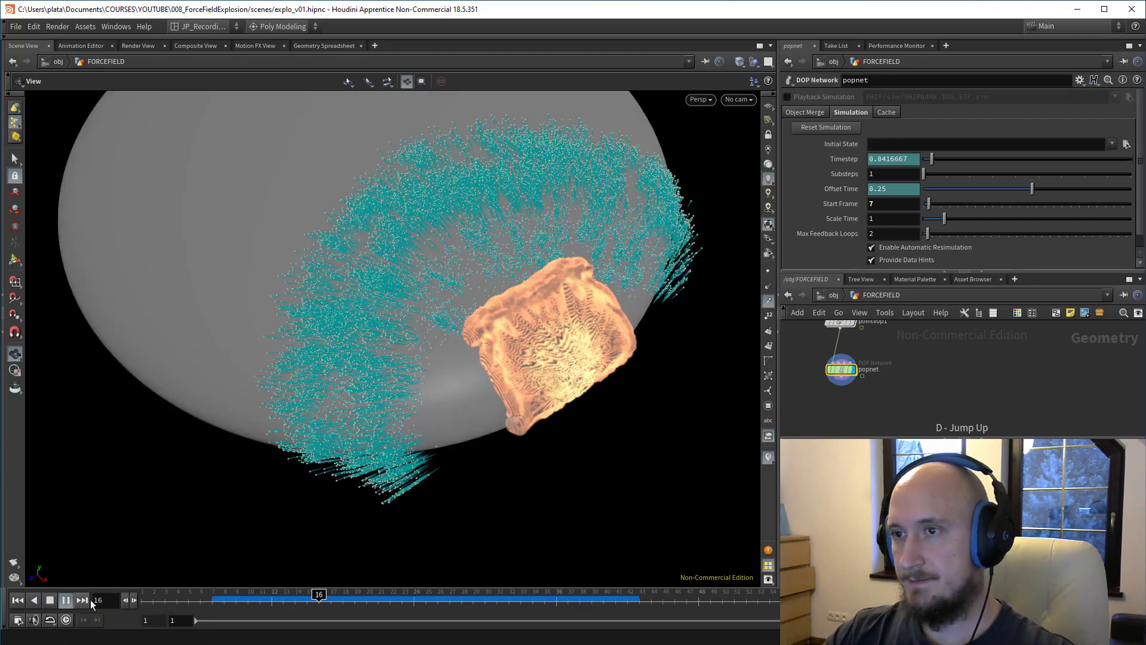
{"action": "left_click", "coordinate": [207, 599]}
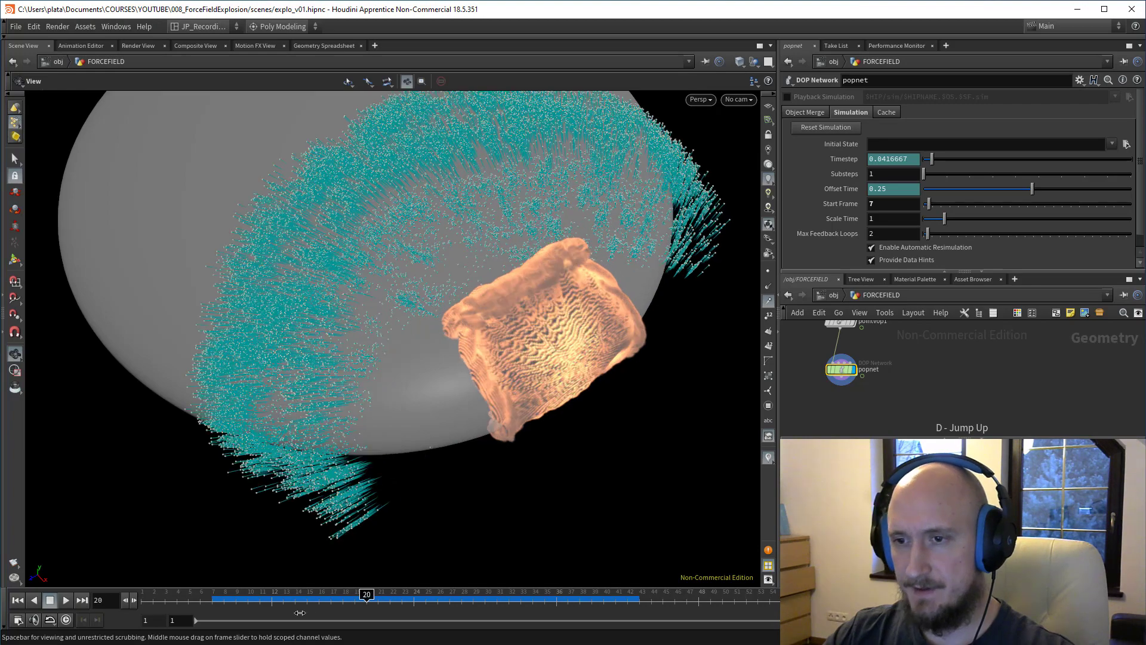
{"action": "left_click", "coordinate": [222, 607]}
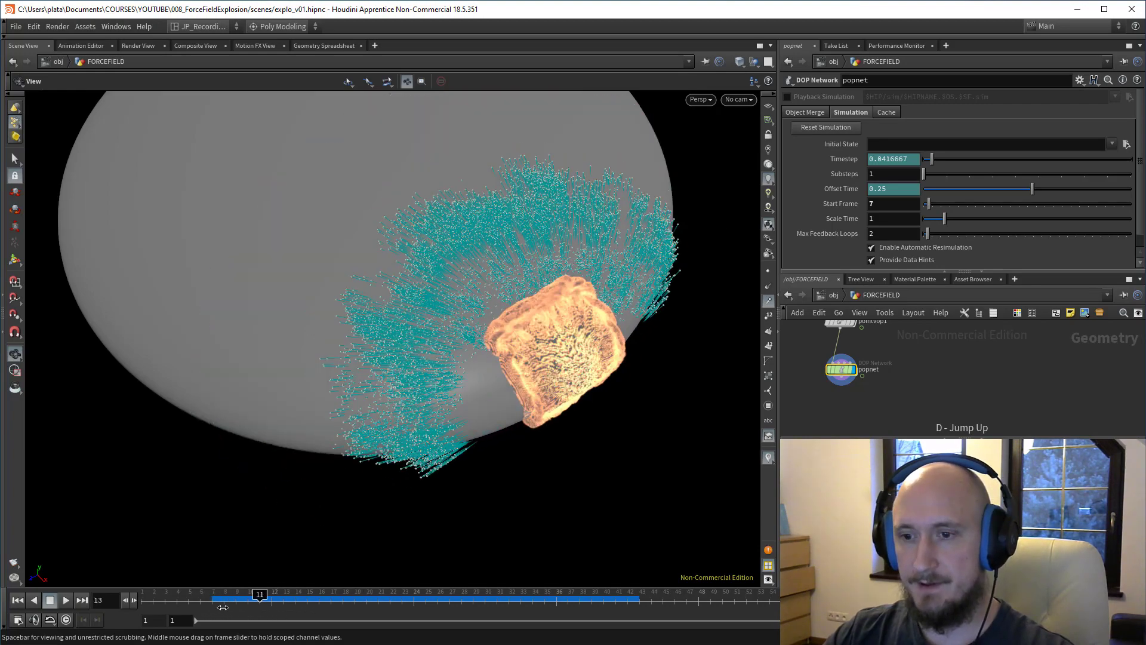
{"action": "left_click_drag", "start_coordinate": [223, 608], "coordinate": [216, 611]}
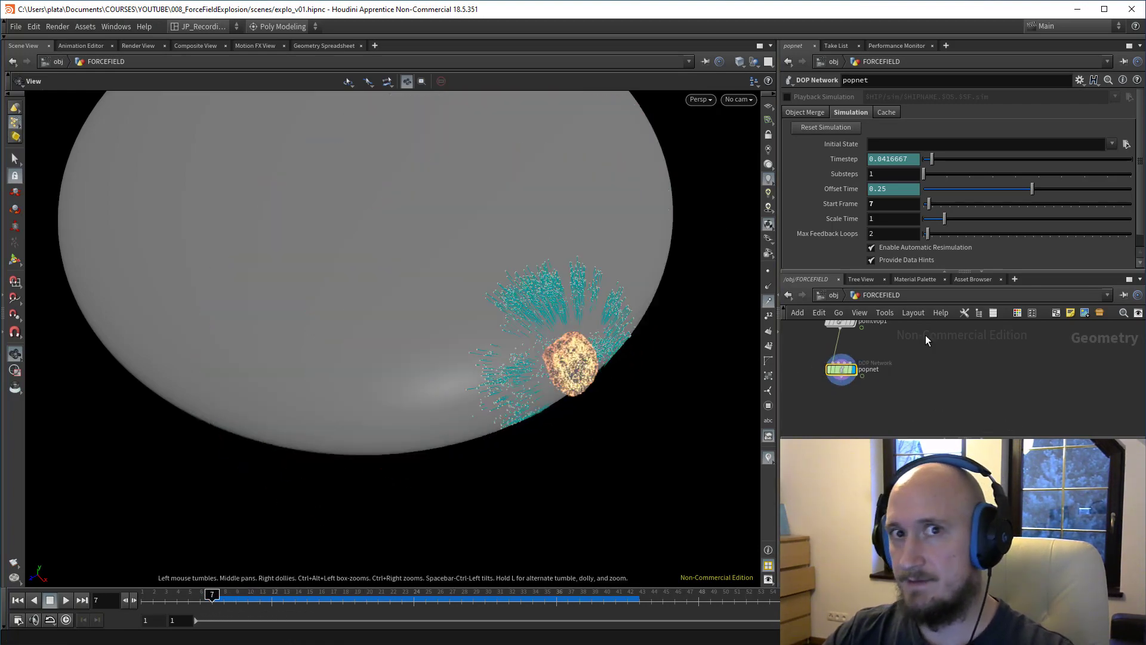
Step: Add a VDB from Polygons node to the FORCEFIELD network and place it beside the main force-field branch
{"action": "middle_click_drag", "start_coordinate": [921, 328], "coordinate": [887, 399]}
{"action": "scroll", "coordinate": [890, 359], "scroll_direction": "down", "scroll_amount": 1}
{"action": "middle_click_drag", "start_coordinate": [887, 347], "coordinate": [865, 390]}
{"action": "key", "text": "Tab"}
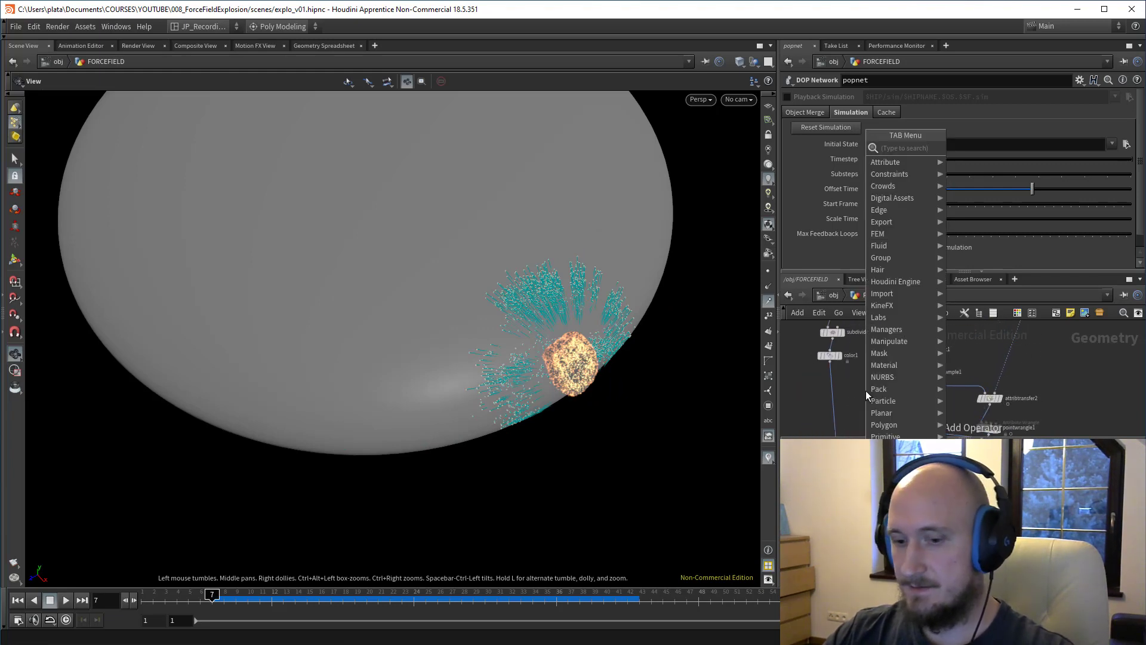
{"action": "type", "text": "vdb"}
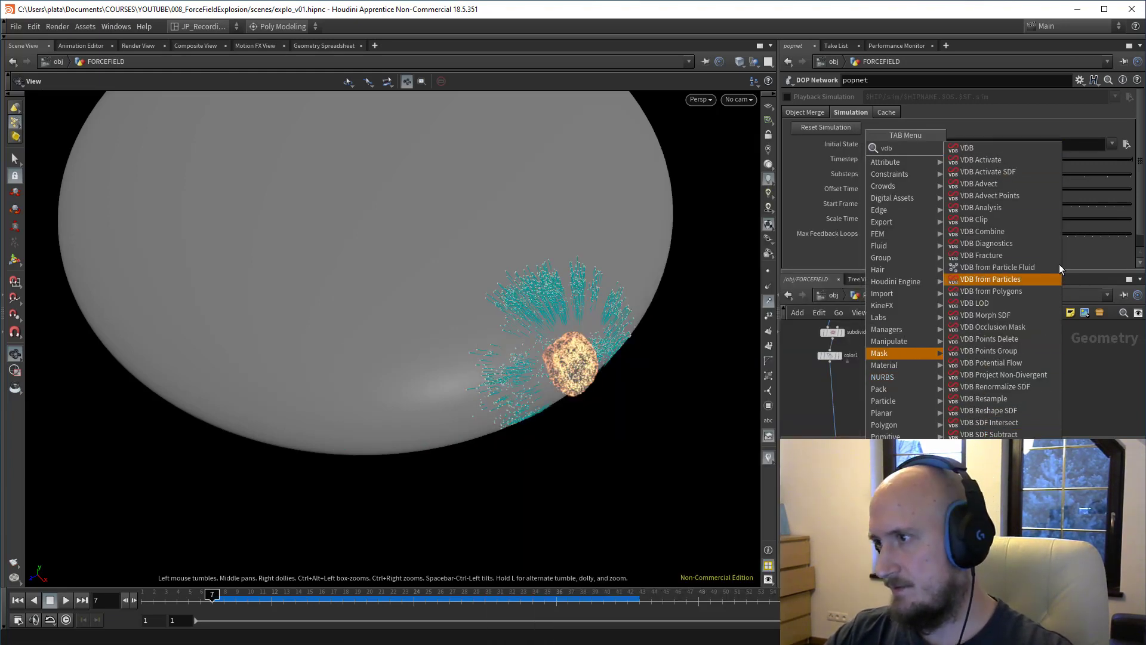
{"action": "left_click", "coordinate": [1003, 291]}
{"action": "left_click", "coordinate": [865, 404]}
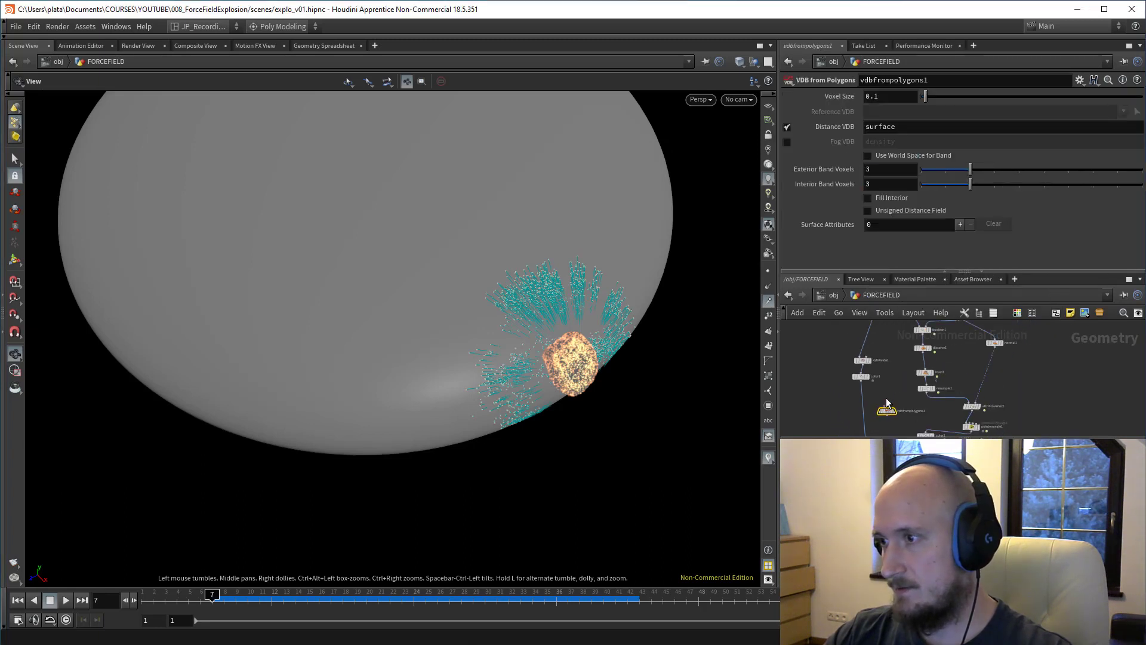
{"action": "middle_click_drag", "start_coordinate": [891, 413], "coordinate": [887, 390]}
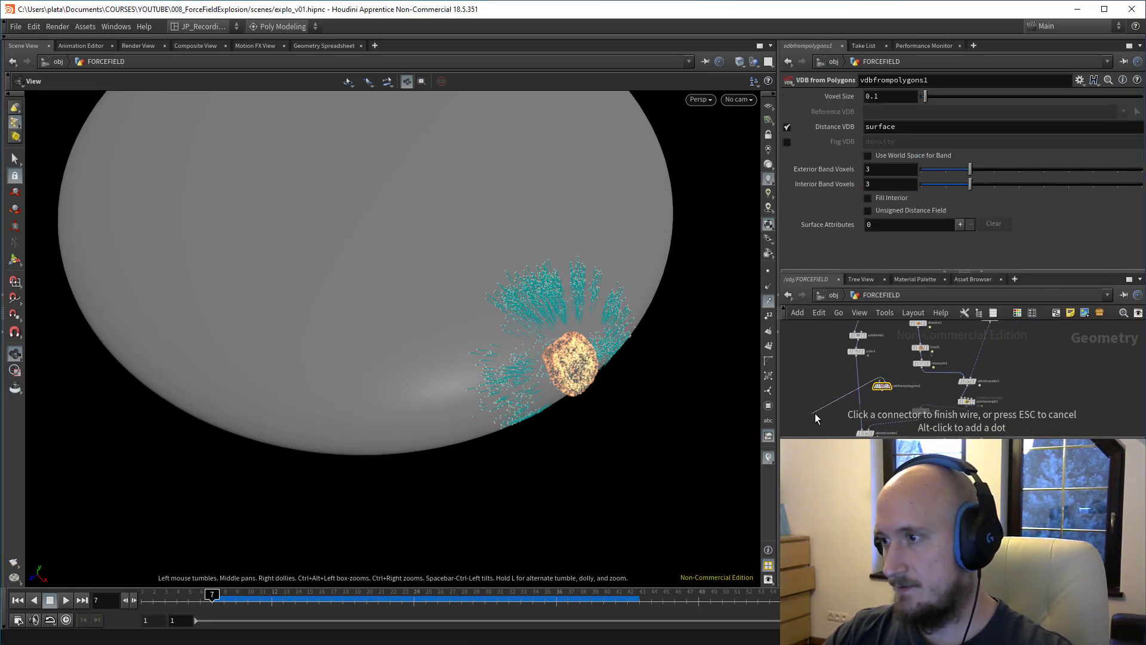
{"action": "left_click_drag", "start_coordinate": [886, 390], "coordinate": [820, 413]}
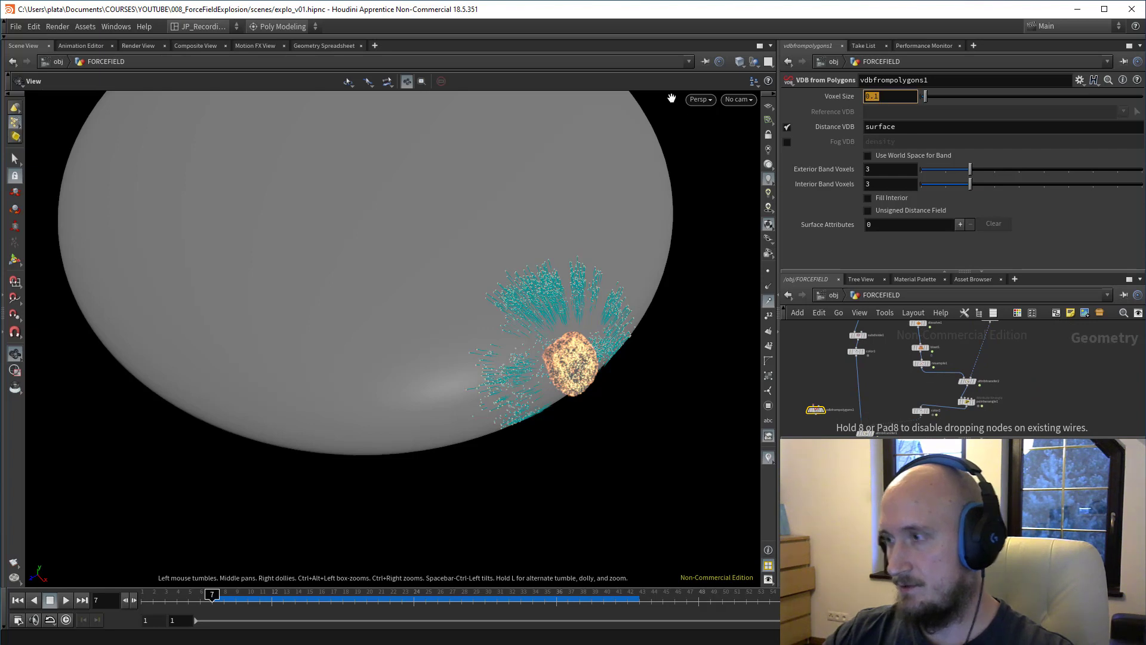
Step: Feed the VDB from Polygons node with the force-field geometry that enters attribtransfer1, and set its Voxel Size to 1
{"action": "left_click", "coordinate": [861, 356]}
{"action": "left_click", "coordinate": [869, 355]}
{"action": "middle_click_drag", "start_coordinate": [898, 373], "coordinate": [904, 414]}
{"action": "scroll", "coordinate": [884, 409], "scroll_direction": "down", "scroll_amount": 2}
{"action": "middle_click_drag", "start_coordinate": [838, 365], "coordinate": [813, 349]}
{"action": "left_click", "coordinate": [892, 340]}
{"action": "left_click", "coordinate": [836, 395]}
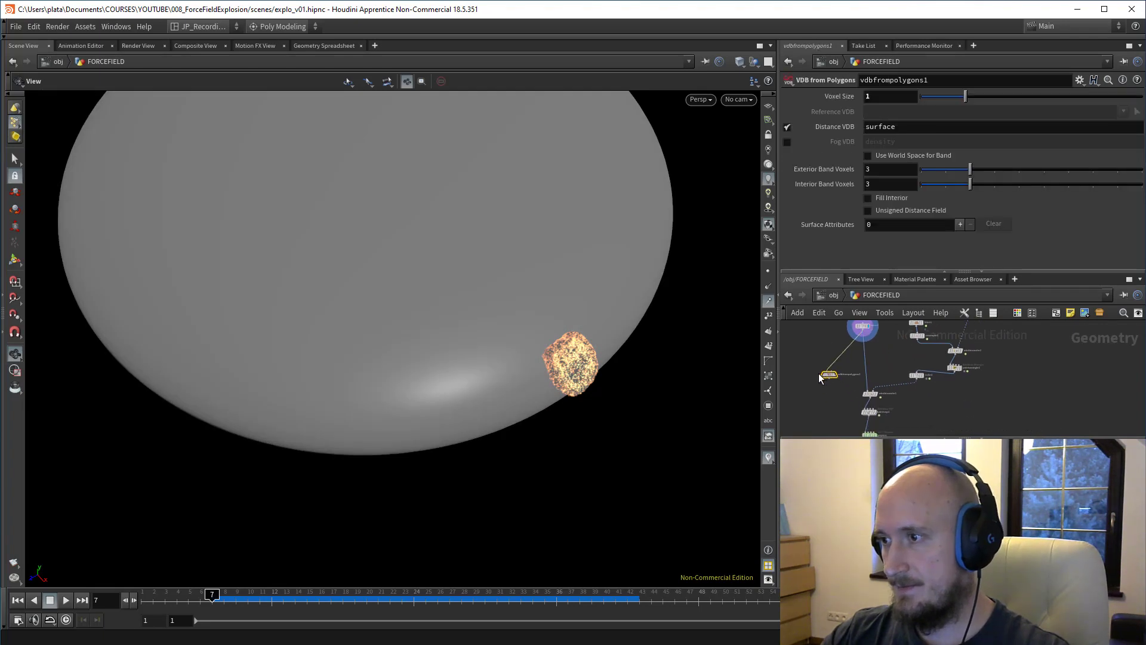
Step: Add a Null node below the VDB from Polygons node and name it VDB
{"action": "key", "text": "Tab"}
{"action": "type", "text": "nu"}
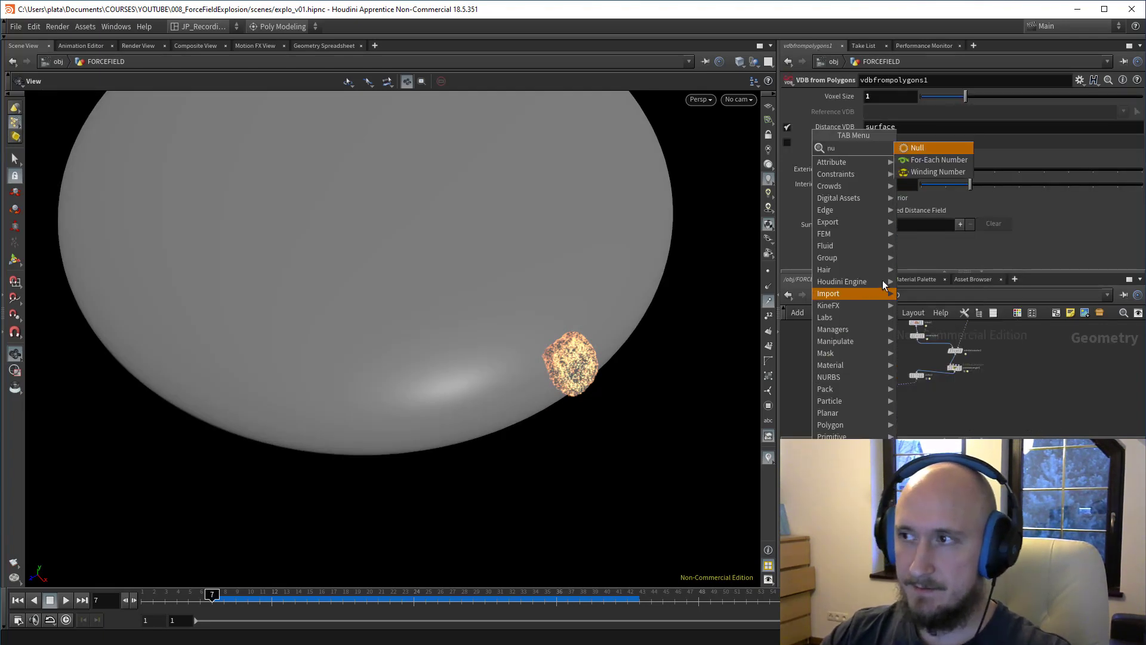
{"action": "left_click", "coordinate": [917, 148]}
{"action": "left_click", "coordinate": [813, 383]}
{"action": "double_click", "coordinate": [866, 77]}
{"action": "type", "text": "VDB"}
{"action": "key", "text": "Return"}
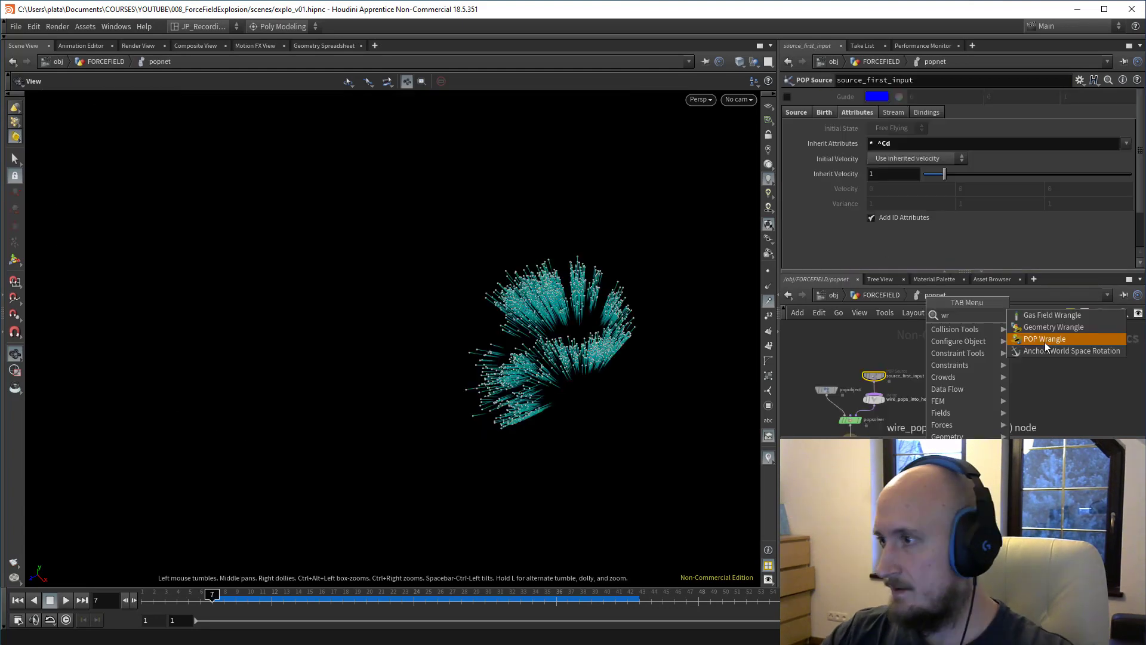
Step: Insert a POP Wrangle between source_first_input and wire_pops_into_here in popnet, and set its Input 2 to SOP
{"action": "left_click", "coordinate": [979, 334]}
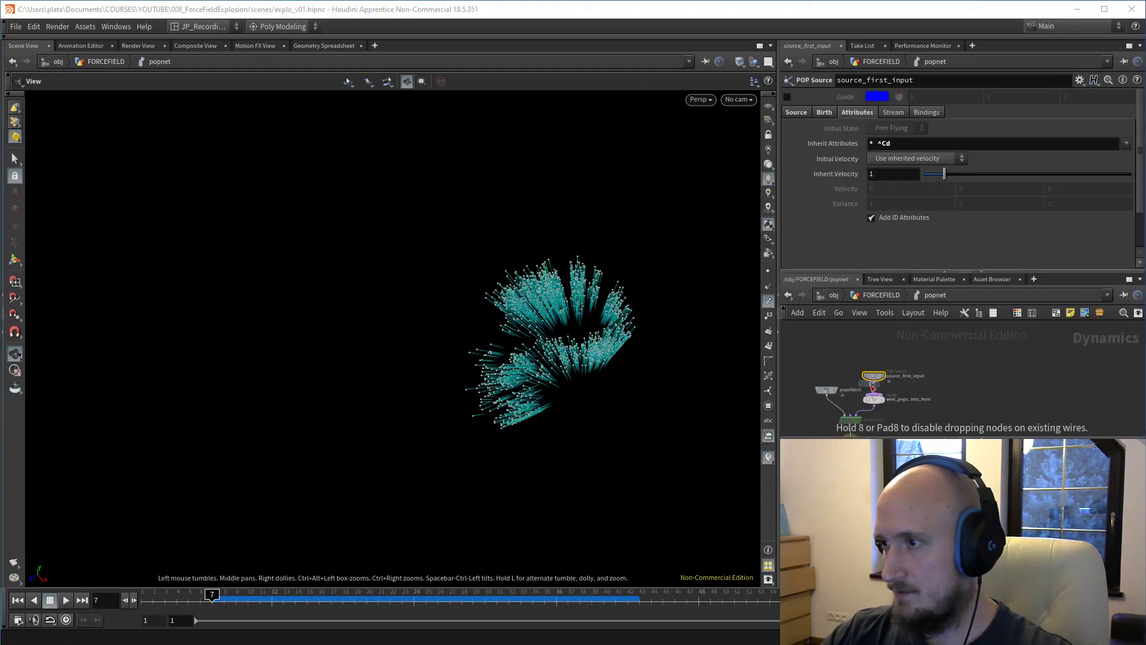
{"action": "left_click", "coordinate": [872, 387]}
{"action": "left_click", "coordinate": [920, 156]}
{"action": "left_click", "coordinate": [893, 181]}
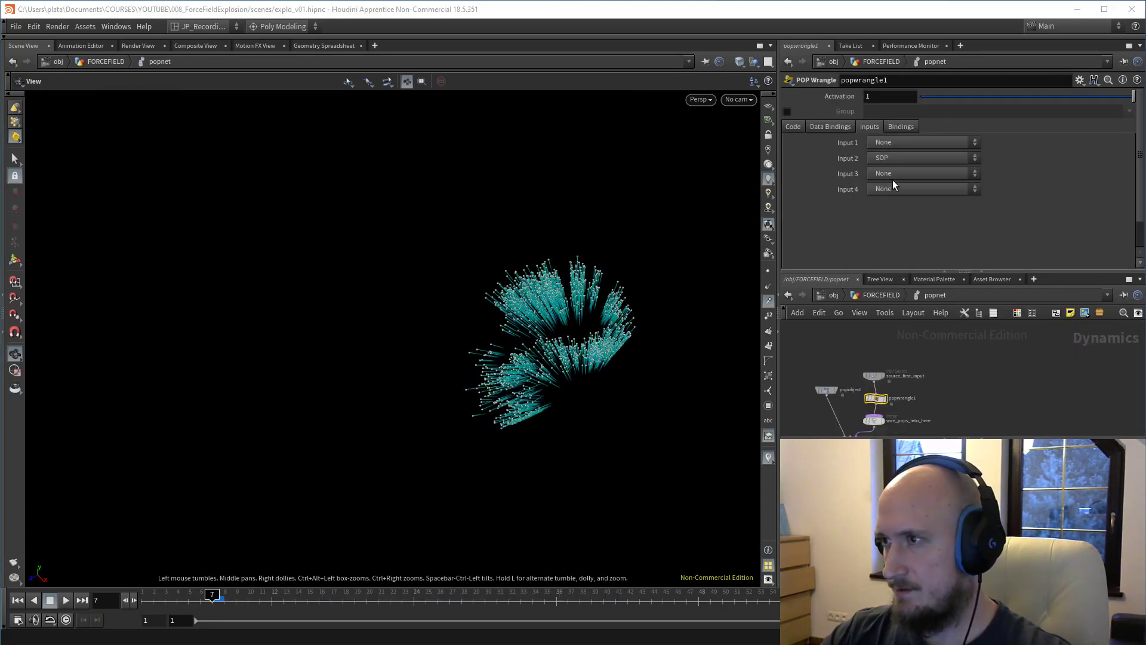
Step: Set the POP Wrangle's Input 2 to Second Context Geometry and connect the VDB null to popnet's second input
{"action": "left_click", "coordinate": [918, 157]}
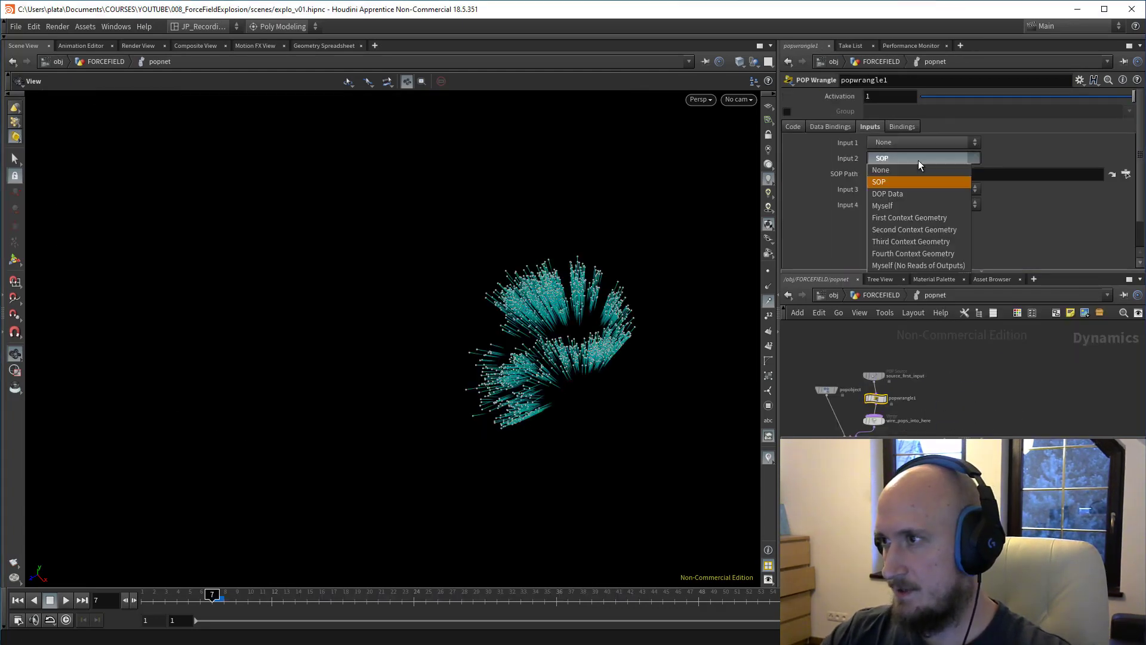
{"action": "left_click", "coordinate": [913, 230]}
{"action": "key", "text": "u"}
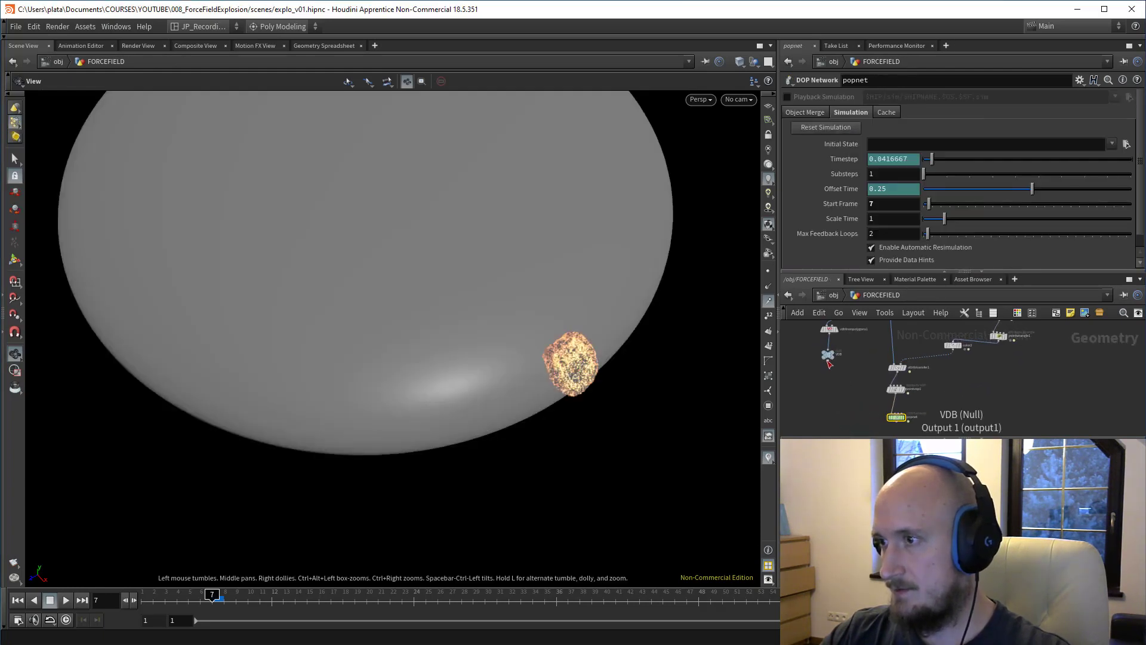
{"action": "left_click", "coordinate": [828, 362]}
{"action": "middle_click_drag", "start_coordinate": [852, 381], "coordinate": [818, 360]}
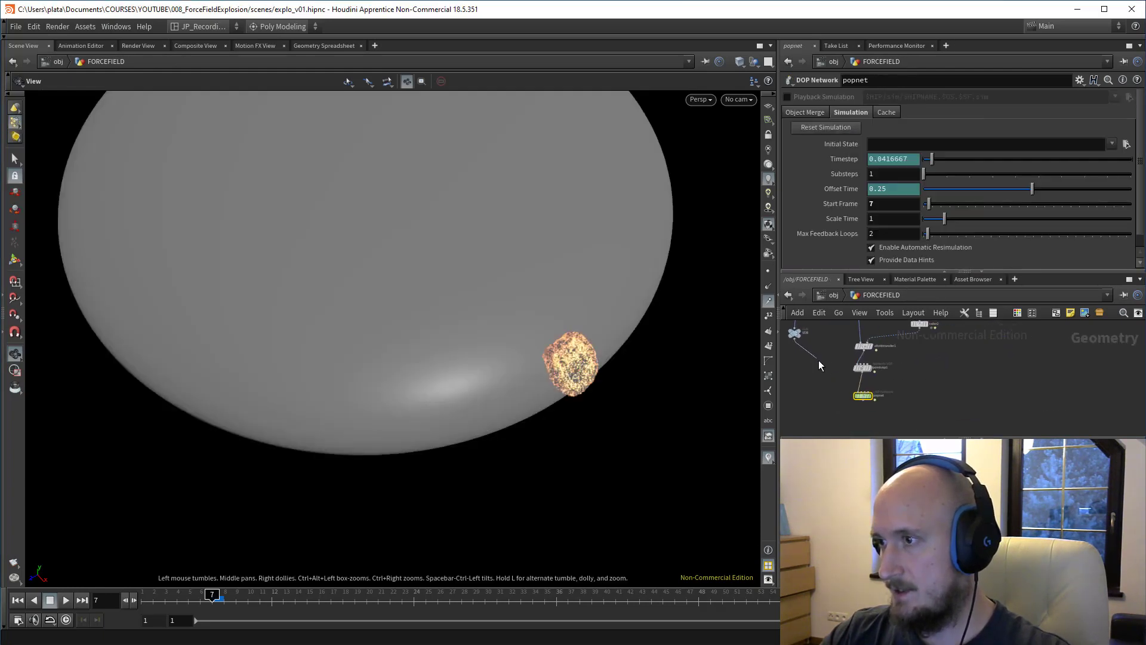
{"action": "left_click", "coordinate": [863, 397]}
Step: In popwrangle1, write float dt = volumesample(1, "surface", @P); and check the volume name against vdbfrompolygons1's Distance VDB
{"action": "key", "text": "i"}
{"action": "left_click", "coordinate": [892, 195]}
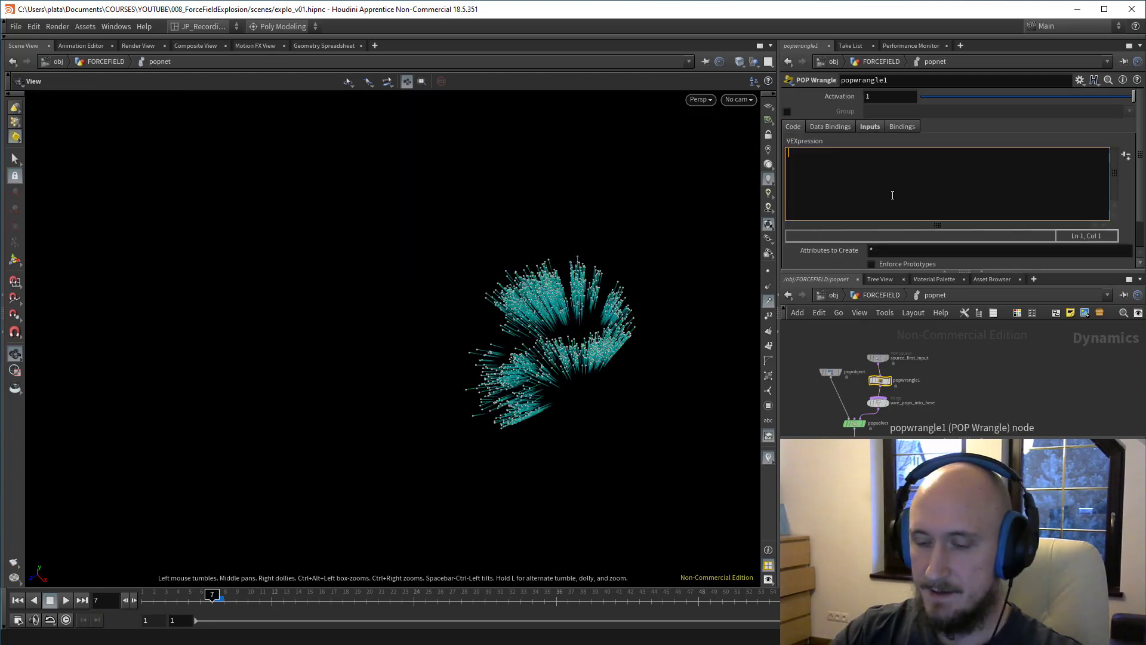
{"action": "type", "text": "float "}
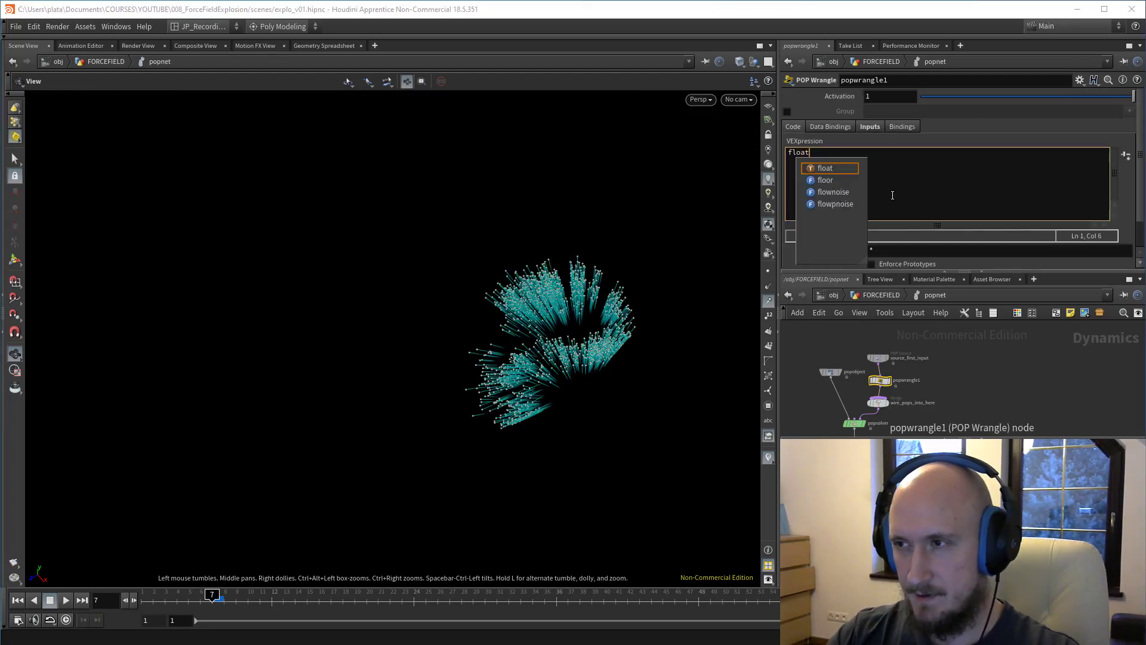
{"action": "type", "text": "dt"}
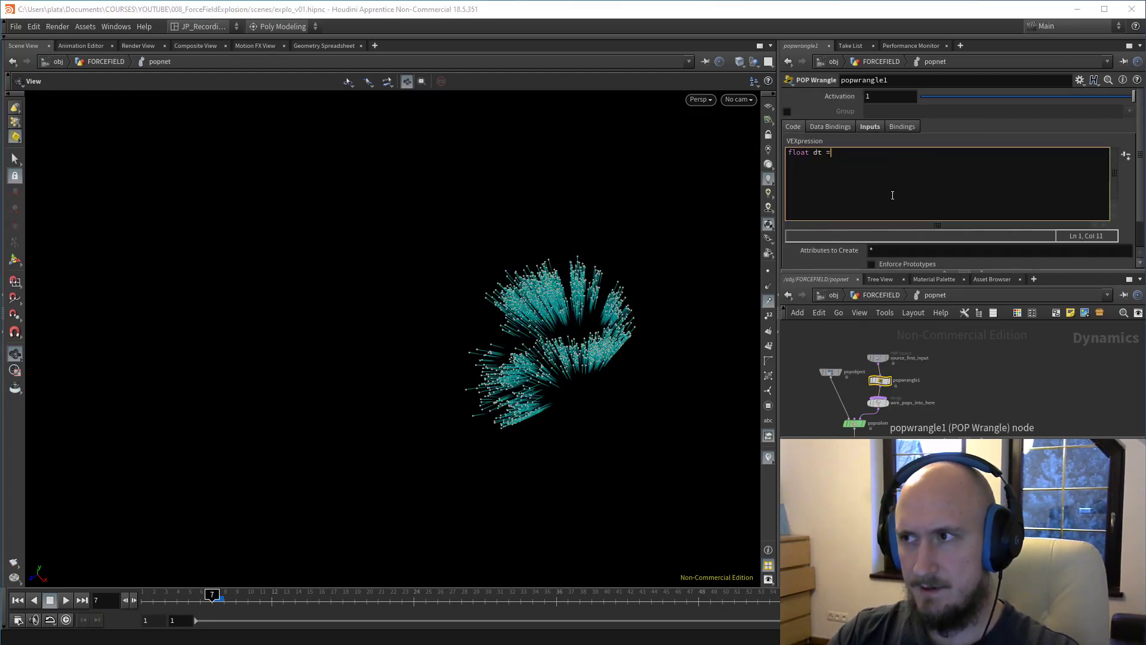
{"action": "type", "text": " = volum"}
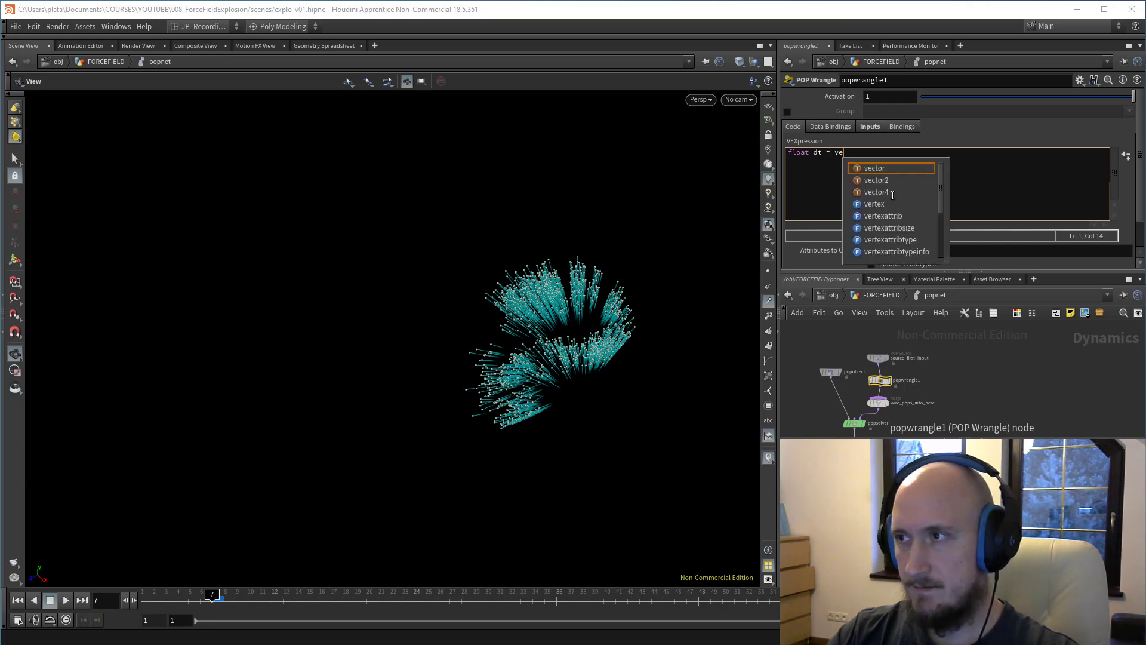
{"action": "type", "text": "e"}
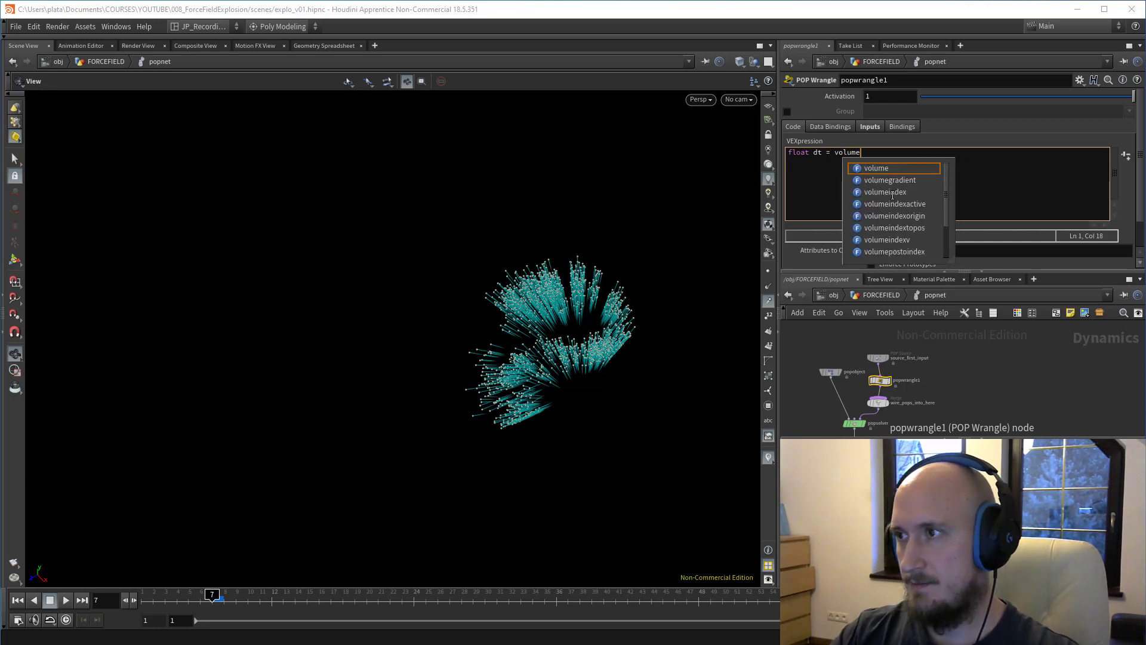
{"action": "type", "text": "sample"}
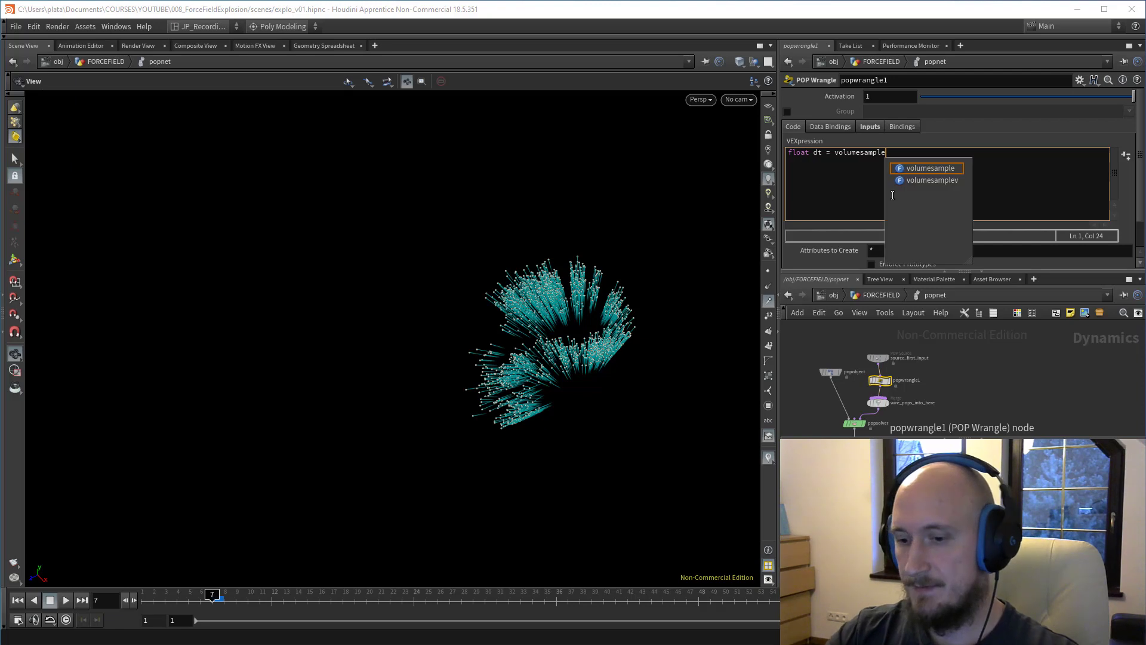
{"action": "type", "text": "(1, "}
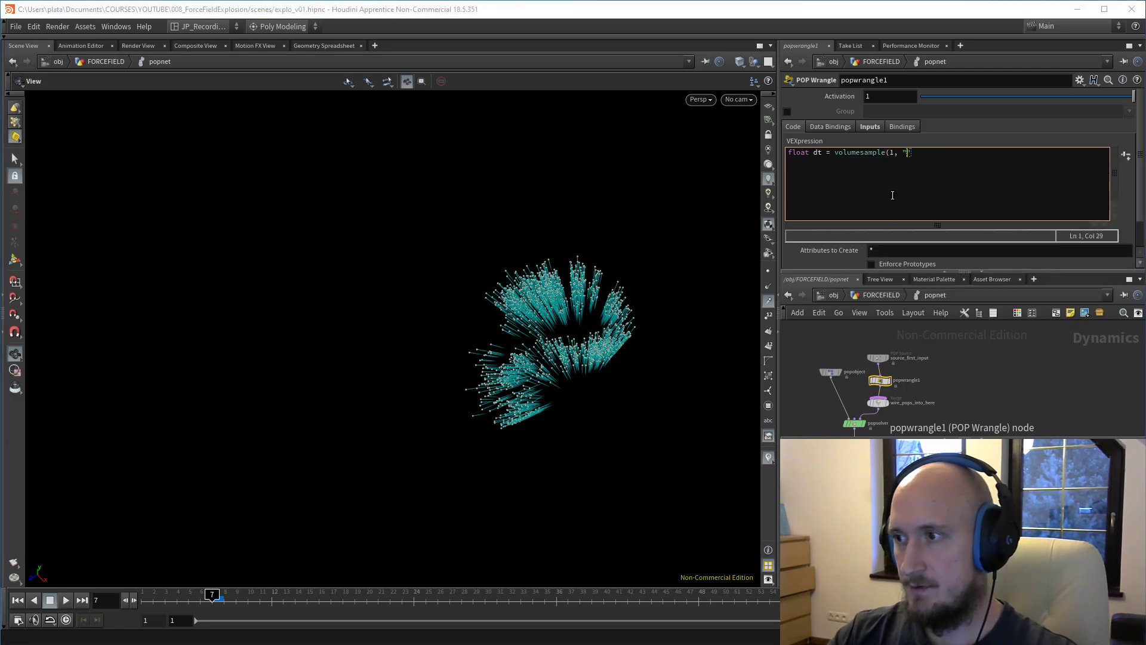
{"action": "type", "text": "\""}
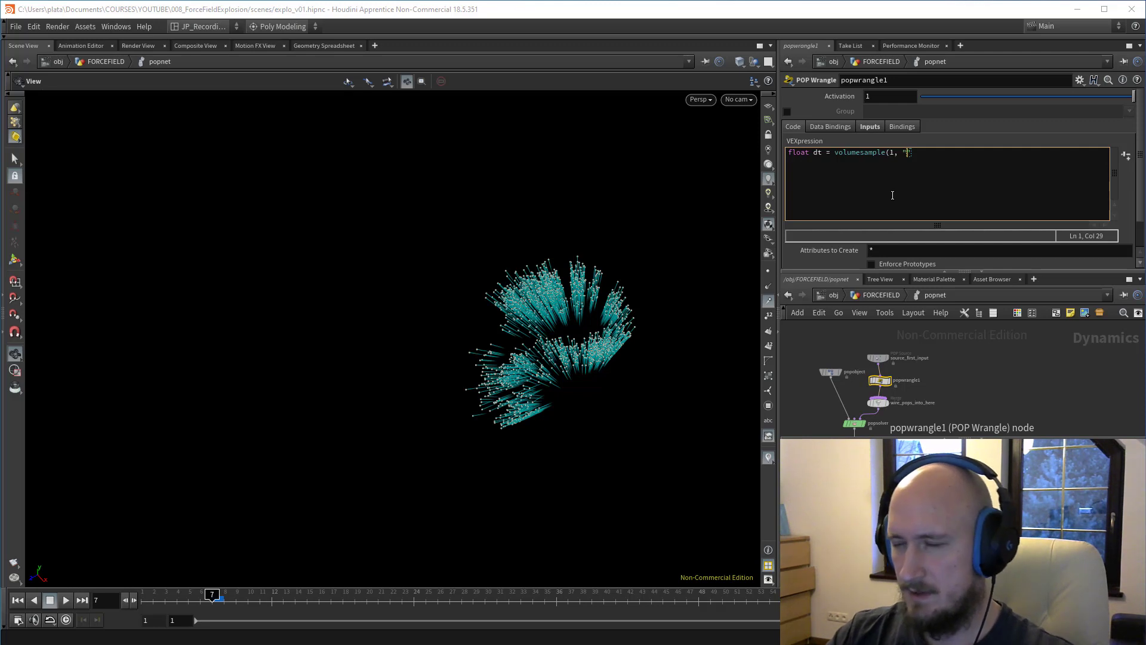
{"action": "type", "text": "surface\", @P"}
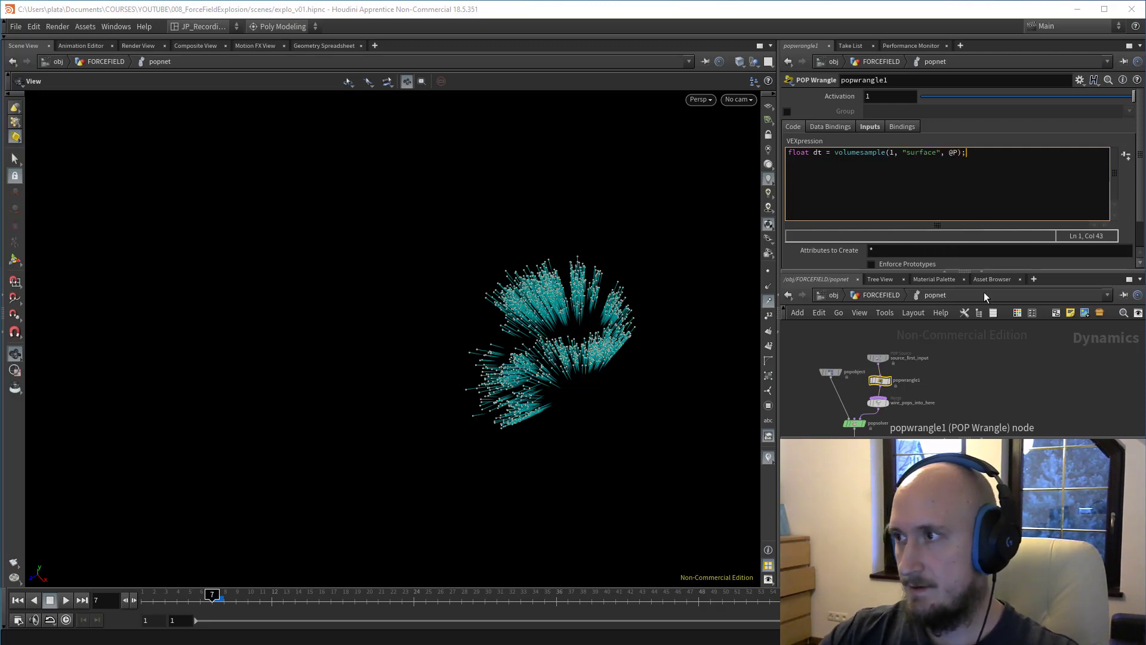
{"action": "type", "text": "u"}
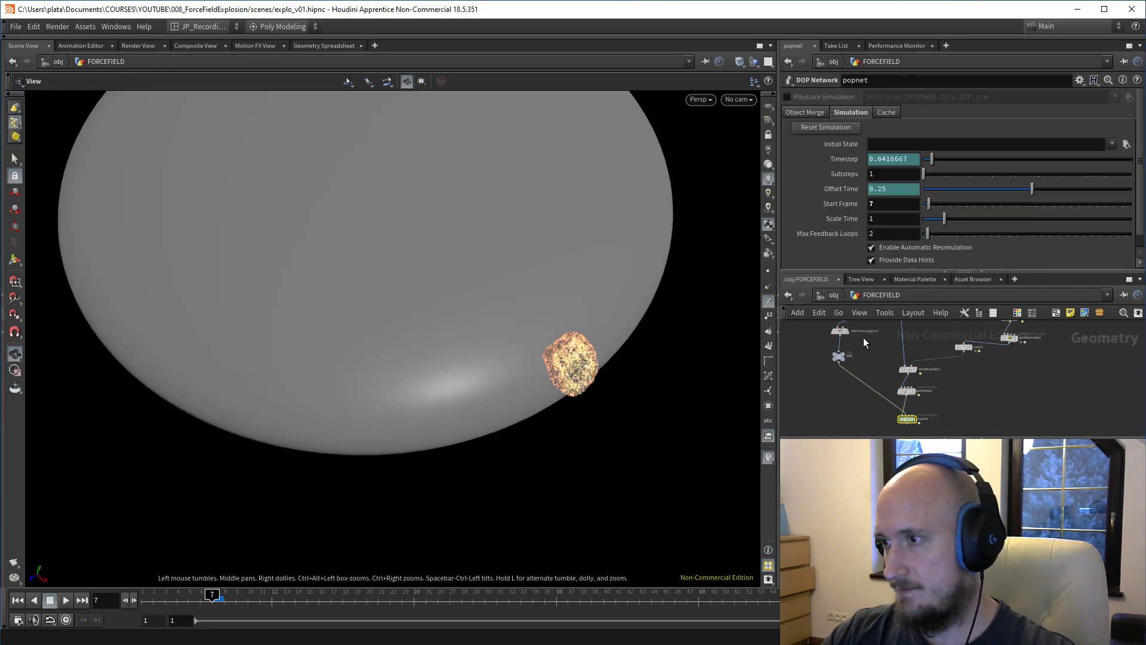
{"action": "left_click", "coordinate": [854, 367]}
{"action": "left_click_drag", "start_coordinate": [876, 127], "coordinate": [773, 377]}
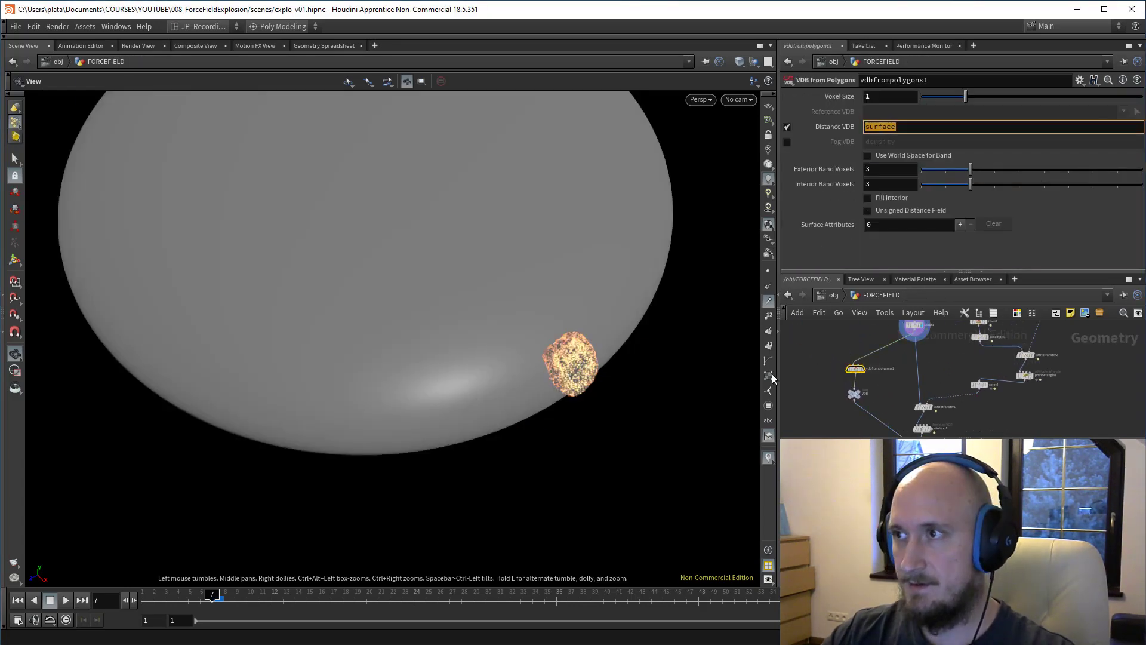
Step: Add a second line to popwrangle1's VEXpression: vector grad = volumegradient(1, "surface", @P);
{"action": "double_click", "coordinate": [914, 394]}
{"action": "type", "text": "ve"}
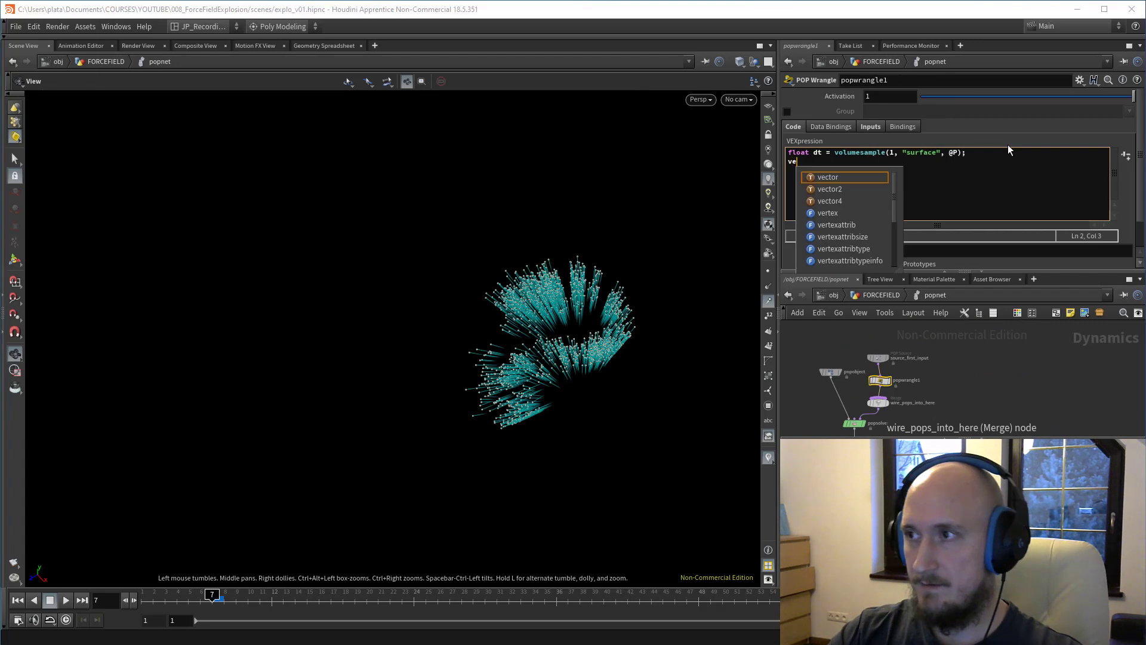
{"action": "type", "text": "ct"}
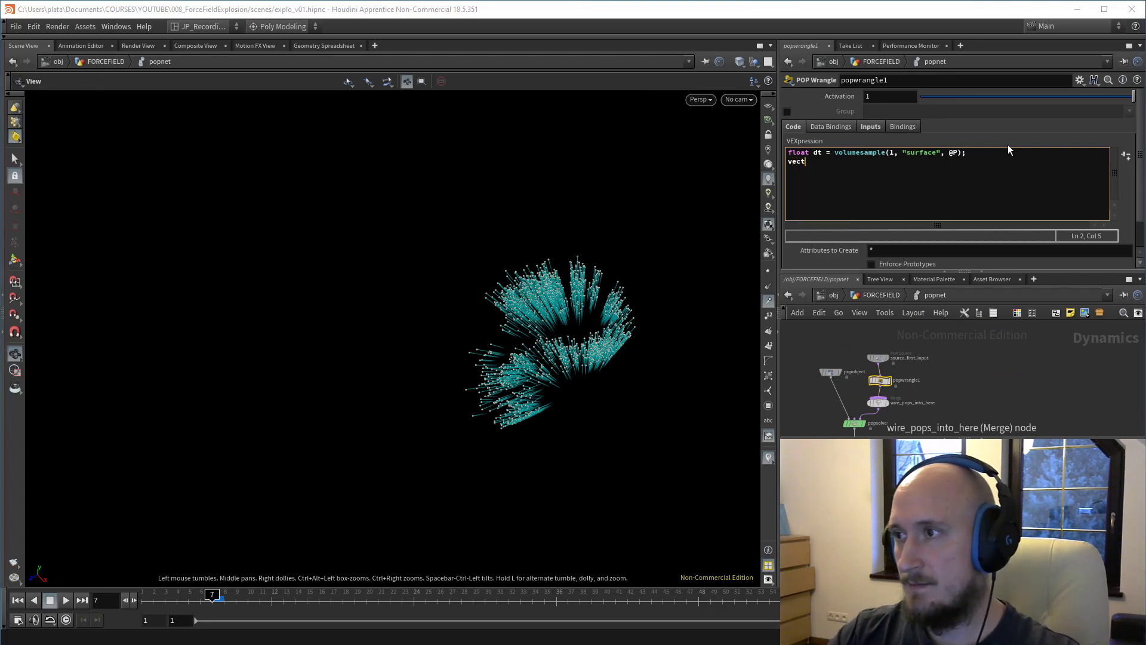
{"action": "type", "text": "or grad = "}
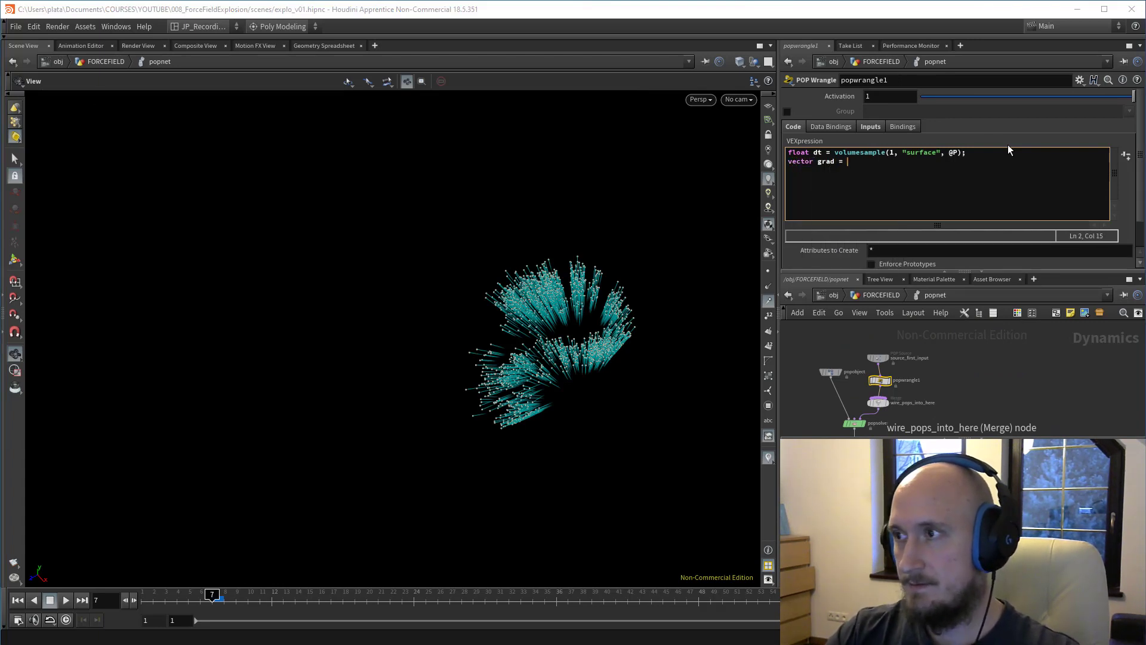
{"action": "type", "text": "vol"}
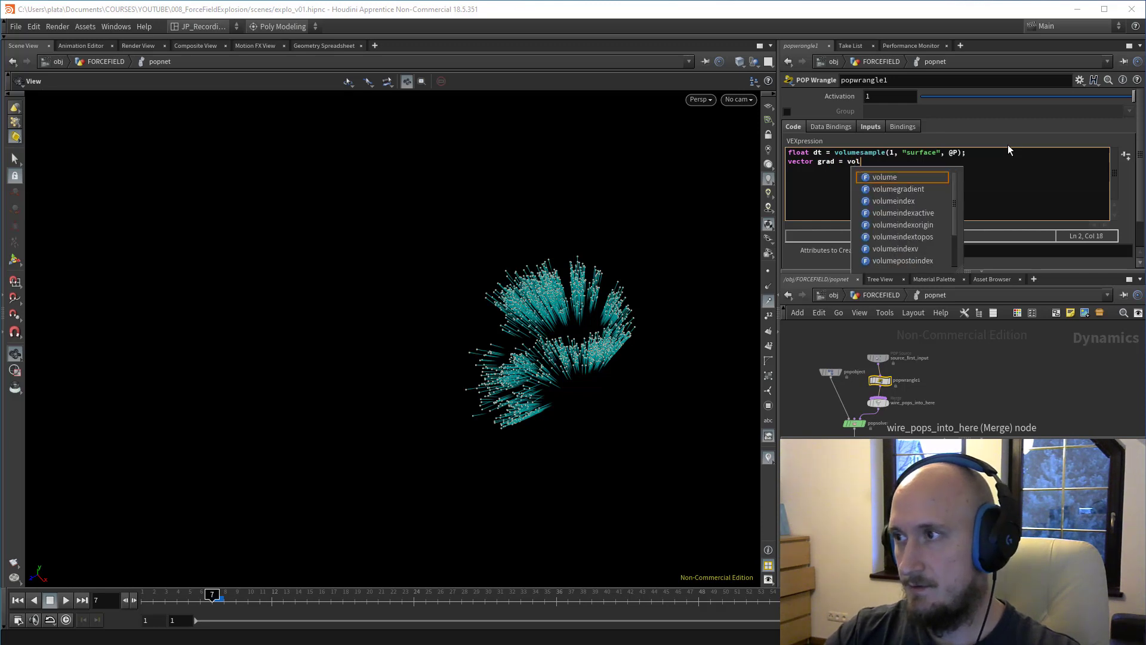
{"action": "key", "text": "Down"}
{"action": "key", "text": "Return"}
{"action": "type", "text": "("}
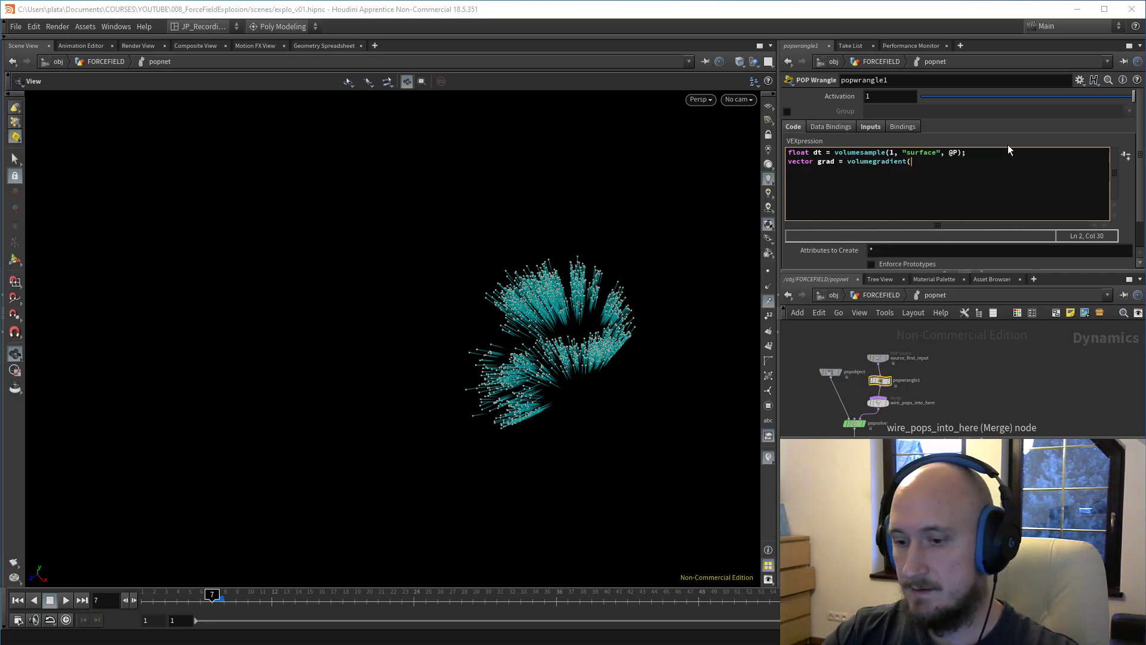
{"action": "type", "text": "1, \"sur"}
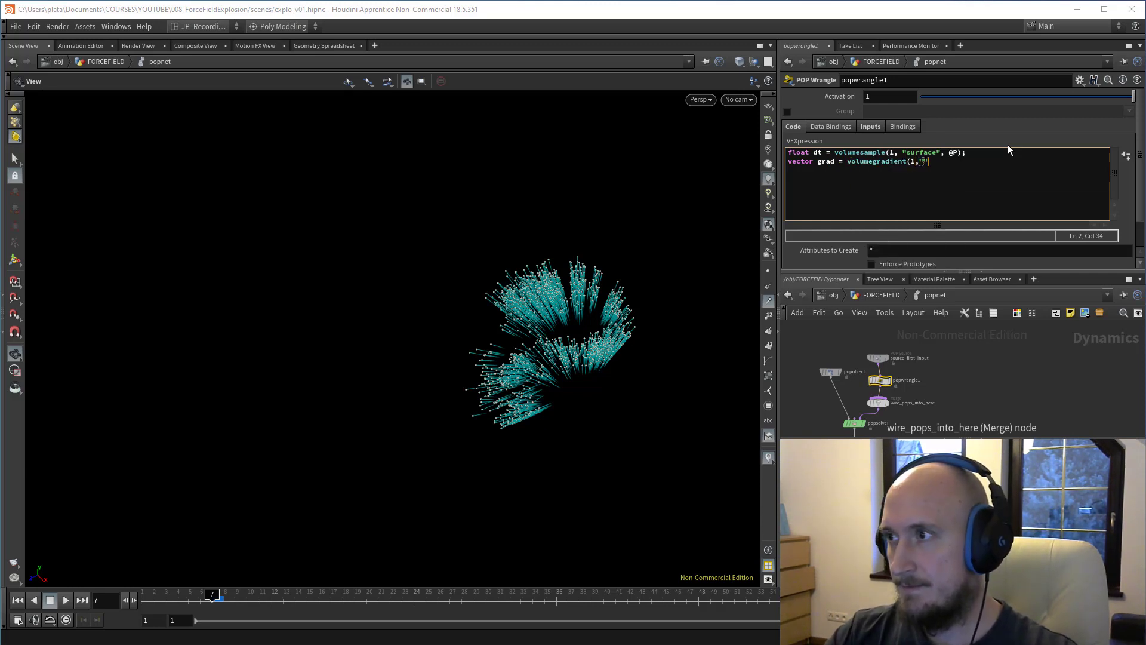
{"action": "type", "text": "face\", @P"}
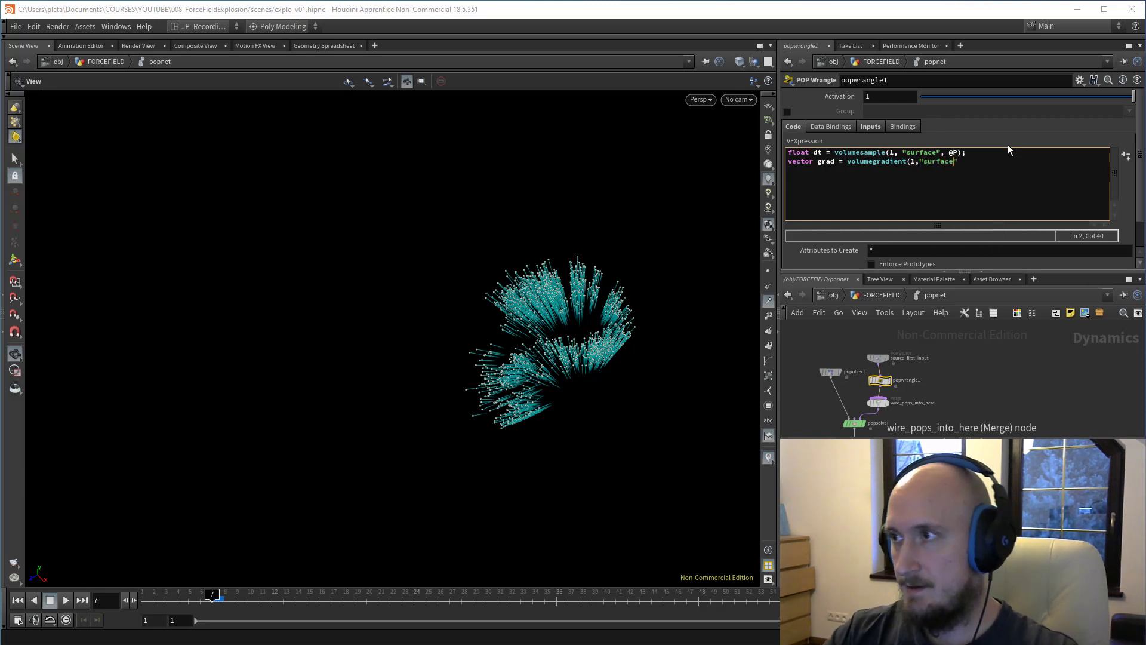
{"action": "type", "text": ")"}
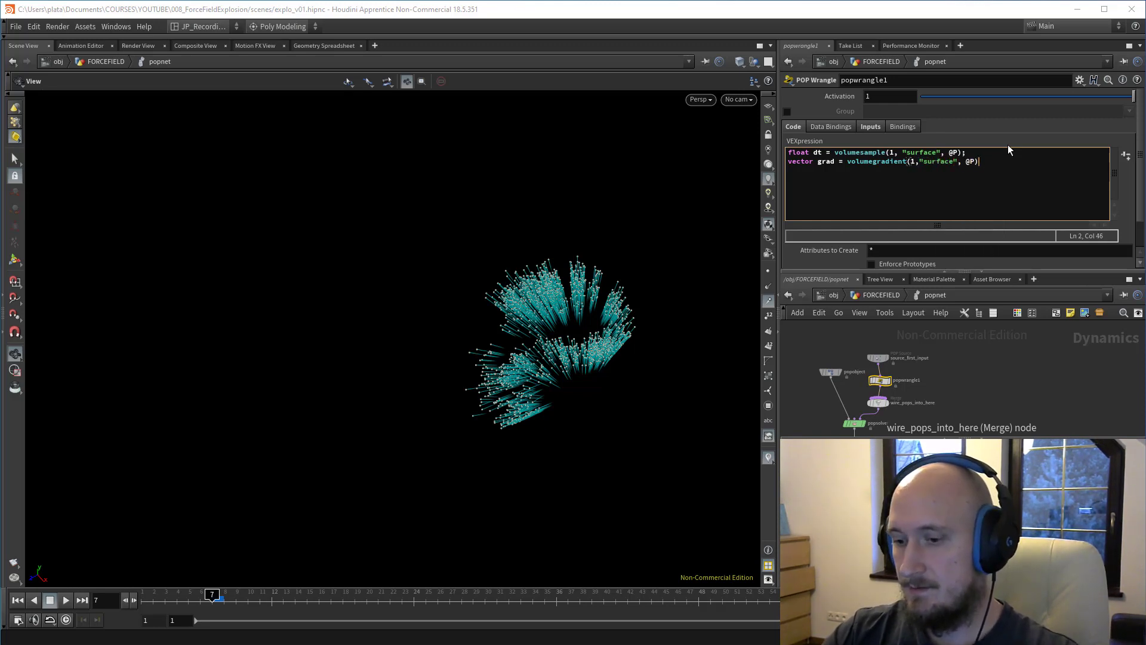
{"action": "type", "text": ";"}
{"action": "key", "text": "Left"}
{"action": "key", "text": "Left"}
{"action": "key", "text": "Left"}
{"action": "key", "text": "Left"}
{"action": "key", "text": "Left"}
{"action": "key", "text": "Left"}
{"action": "key", "text": "Left"}
{"action": "key", "text": "Left"}
{"action": "key", "text": "Left"}
{"action": "key", "text": "Left"}
{"action": "key", "text": "Left"}
{"action": "key", "text": "Left"}
{"action": "key", "text": "Left"}
{"action": "key", "text": "Left"}
{"action": "key", "text": "Left"}
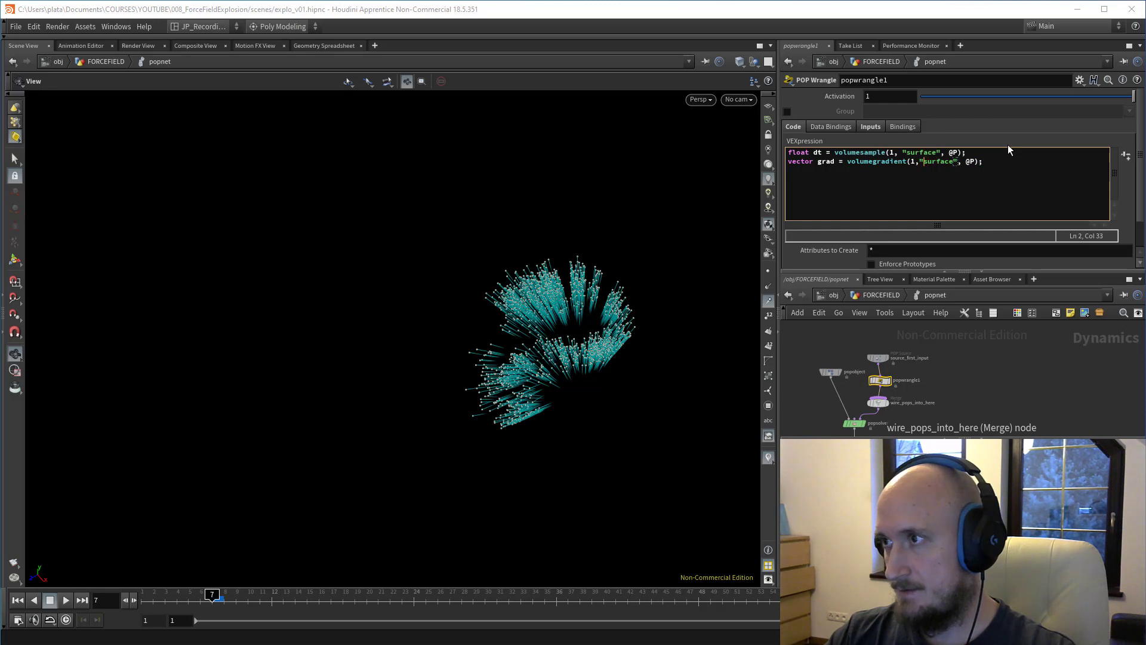
{"action": "key", "text": "End"}
Step: Below the gradient line, separated by a blank line, add @P -= normalize(grad) * dt; to popwrangle1's VEXpression
{"action": "key", "text": "Return"}
{"action": "key", "text": "Return"}
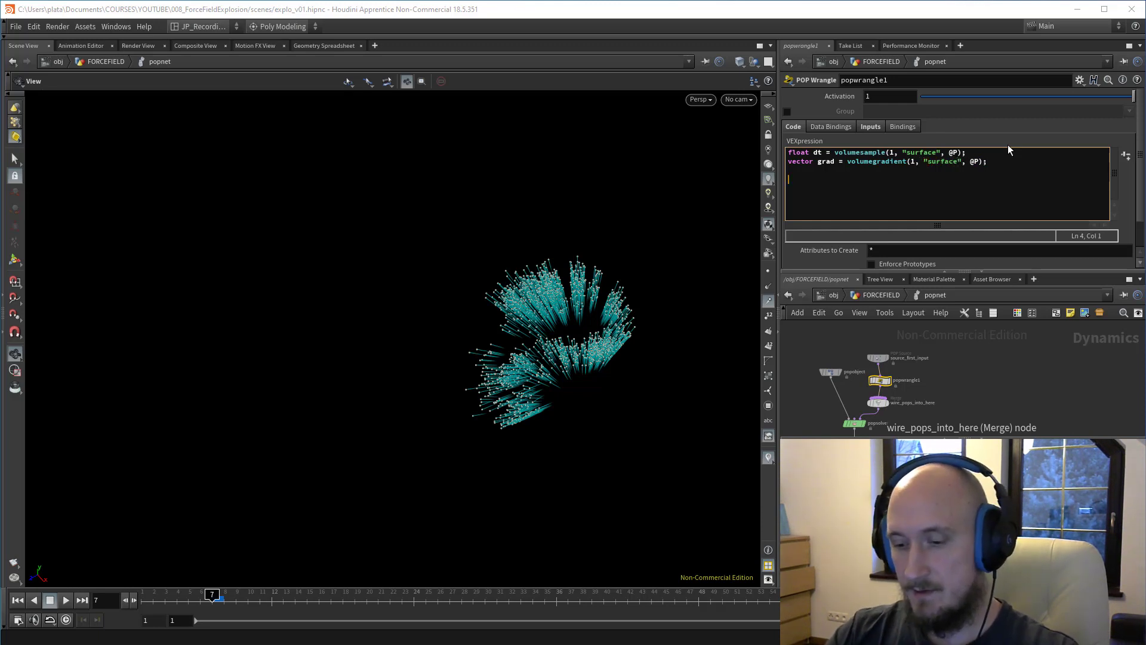
{"action": "type", "text": "@p"}
{"action": "key", "text": "BackSpace"}
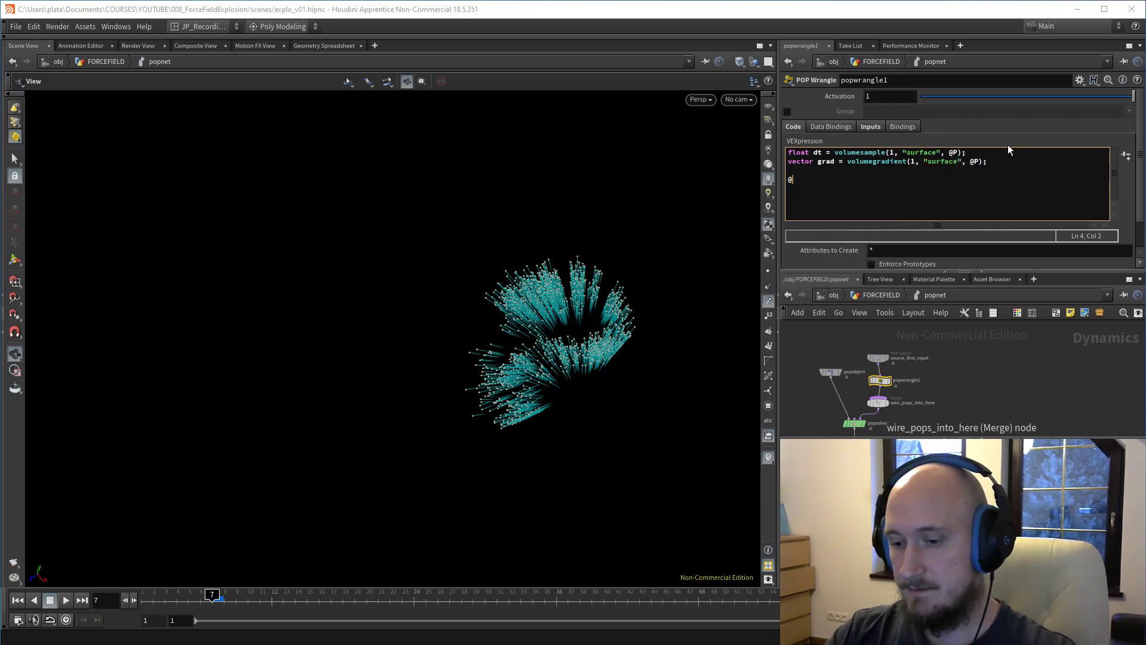
{"action": "type", "text": "P -="}
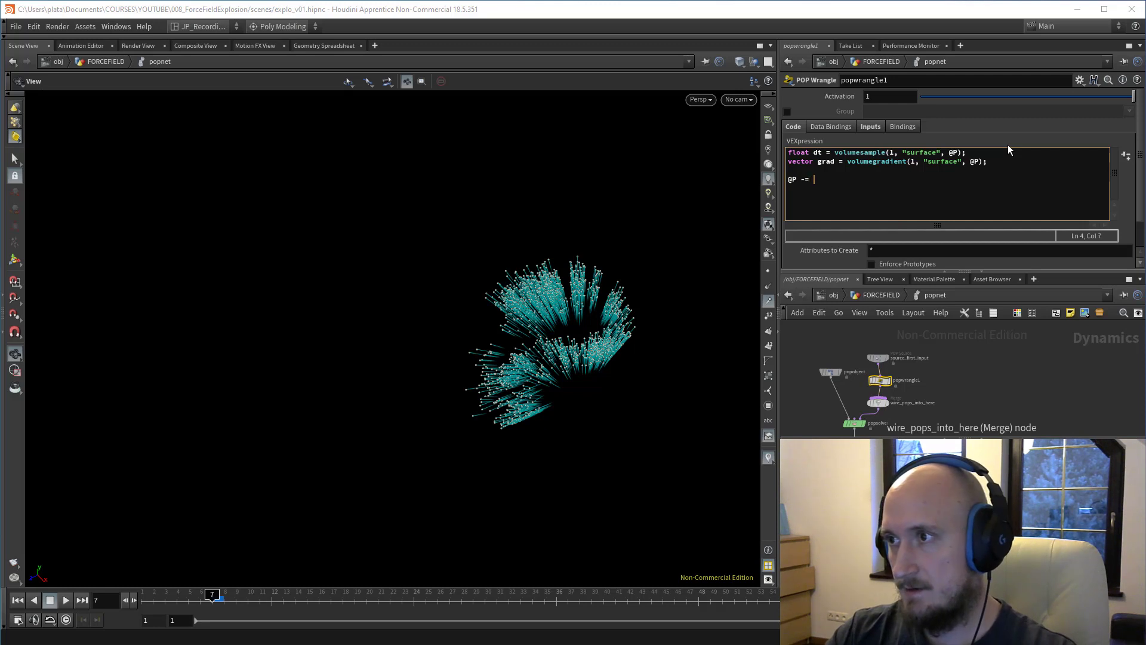
{"action": "type", "text": " normalize"}
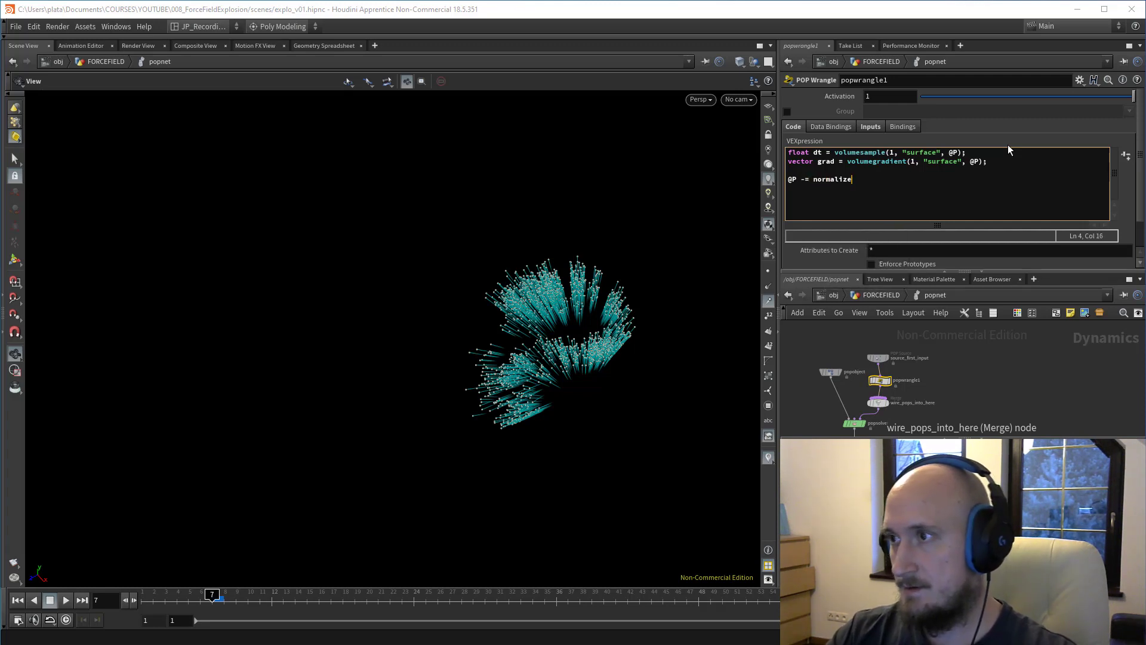
{"action": "type", "text": "(grad"}
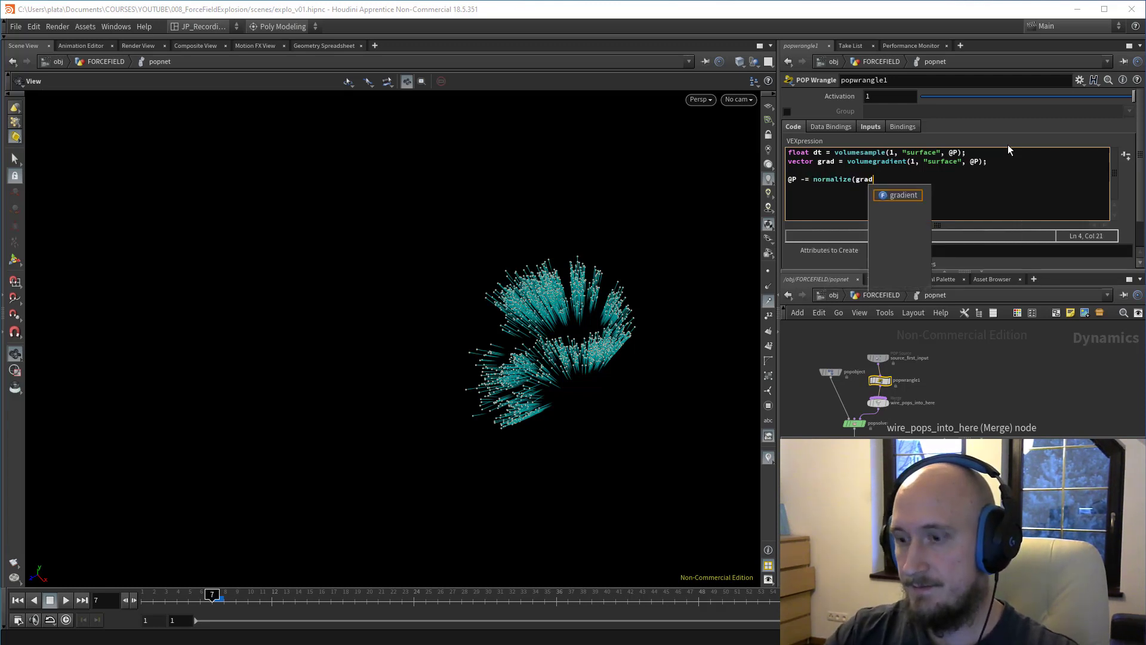
{"action": "type", "text": ") * "}
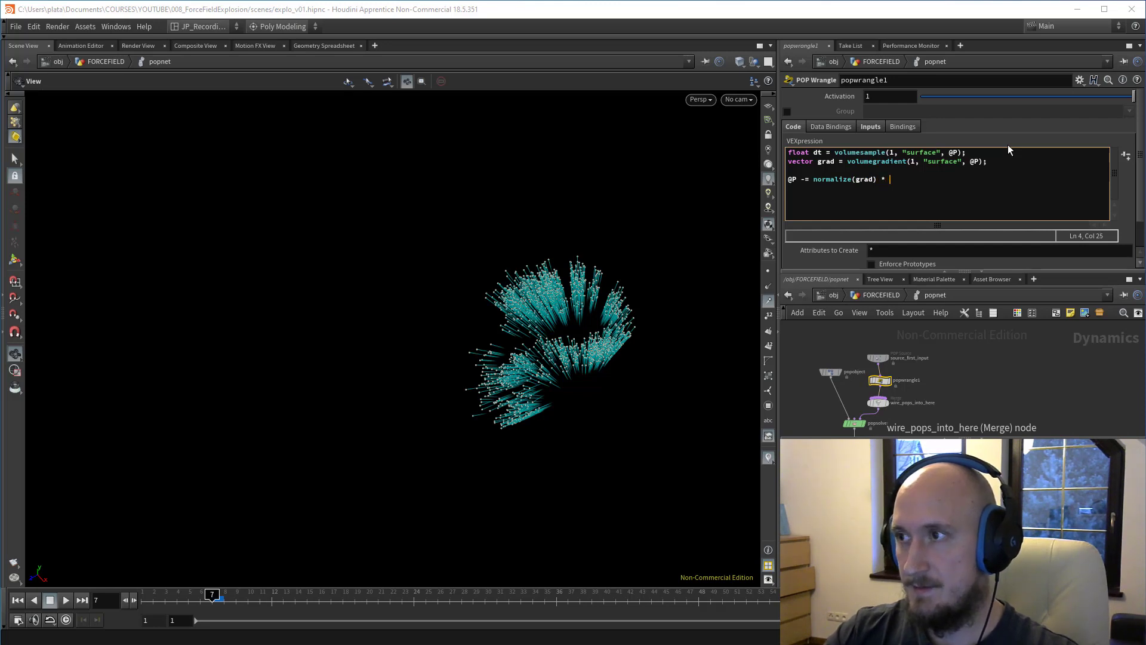
{"action": "type", "text": "dt;"}
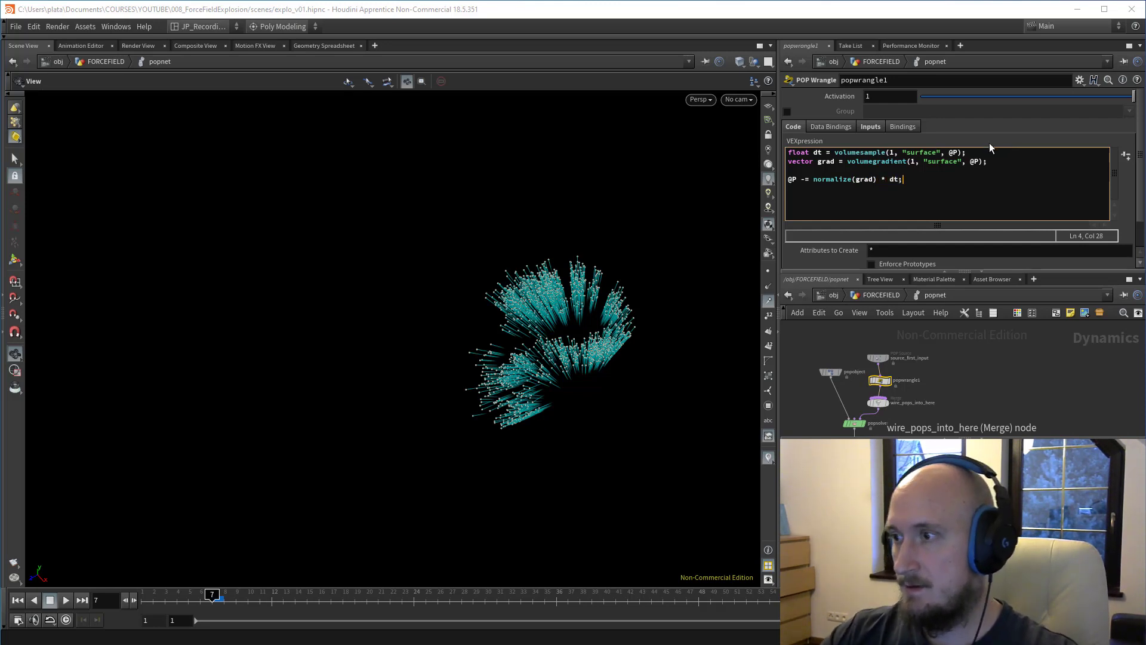
Step: Display popnet in the FORCEFIELD network, play the simulation and inspect the particles' motion over the force field up to frame 29
{"action": "middle_click_drag", "start_coordinate": [942, 413], "coordinate": [940, 379]}
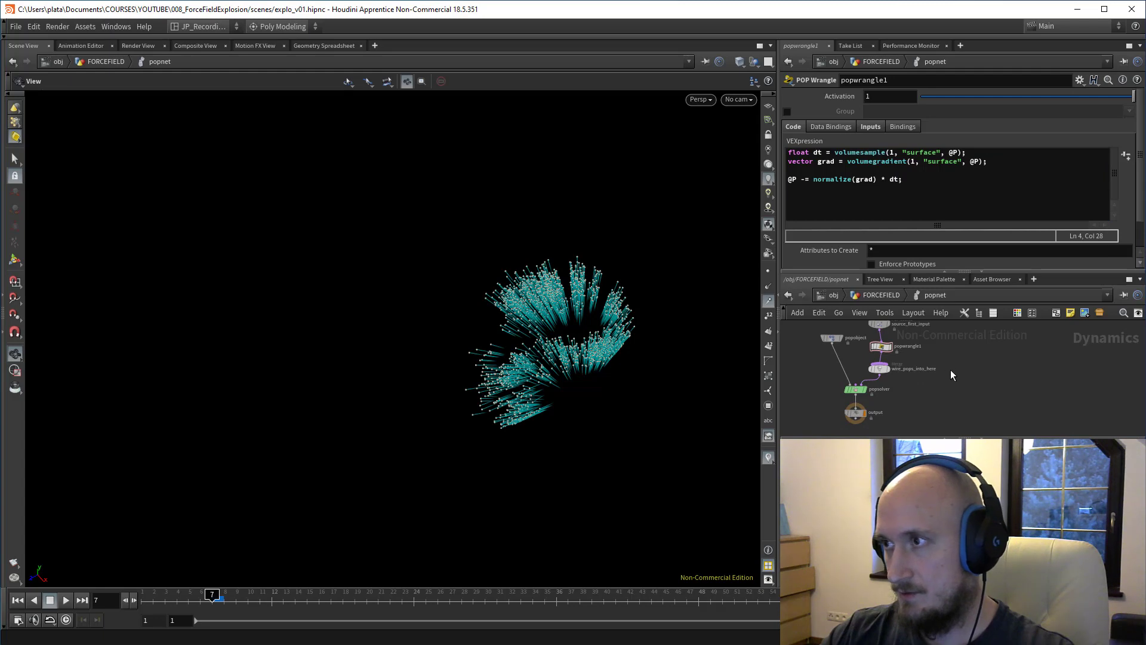
{"action": "key", "text": "d"}
{"action": "left_click", "coordinate": [66, 600]}
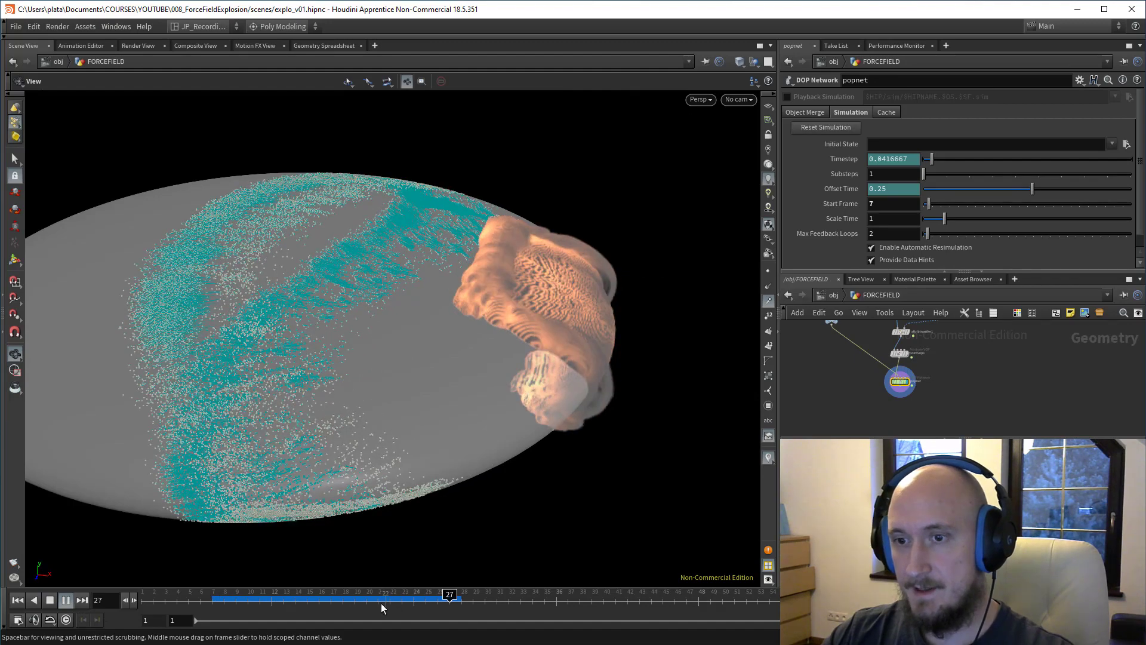
{"action": "left_click_drag", "start_coordinate": [366, 595], "coordinate": [473, 598]}
{"action": "left_click_drag", "start_coordinate": [417, 486], "coordinate": [418, 335]}
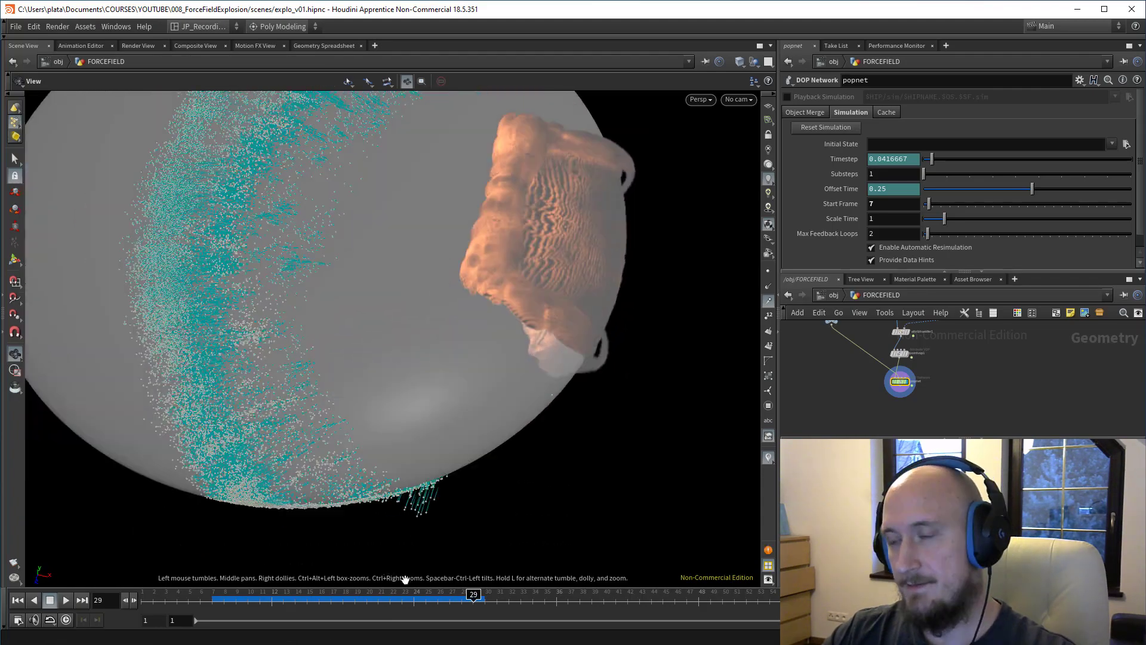
{"action": "left_click_drag", "start_coordinate": [397, 603], "coordinate": [254, 603]}
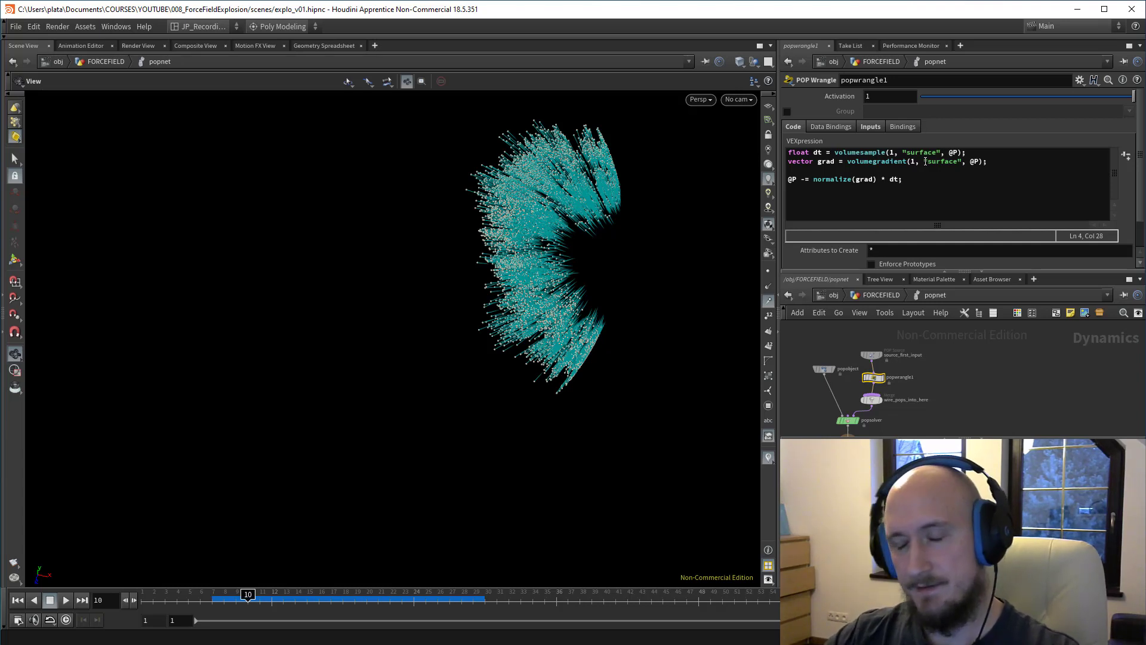
{"action": "double_click", "coordinate": [819, 162]}
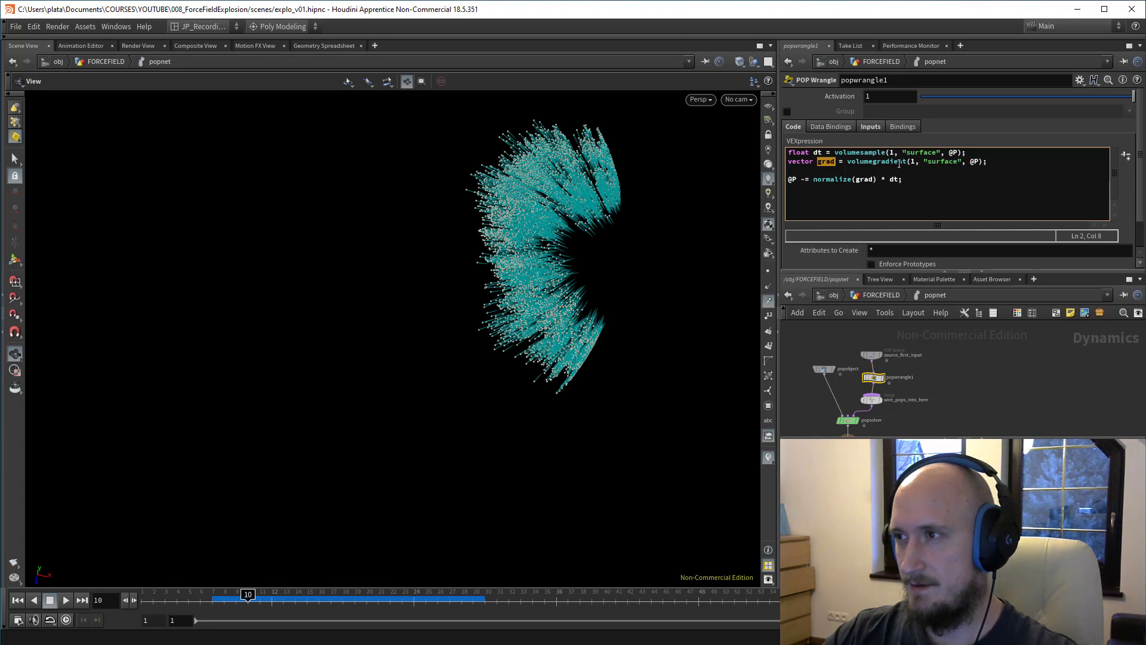
Step: Review the dt and grad variables in popwrangle1's VEXpression, step back to frame 7 and return to the FORCEFIELD network
{"action": "left_click_drag", "start_coordinate": [898, 162], "coordinate": [857, 156]}
{"action": "left_click", "coordinate": [817, 153]}
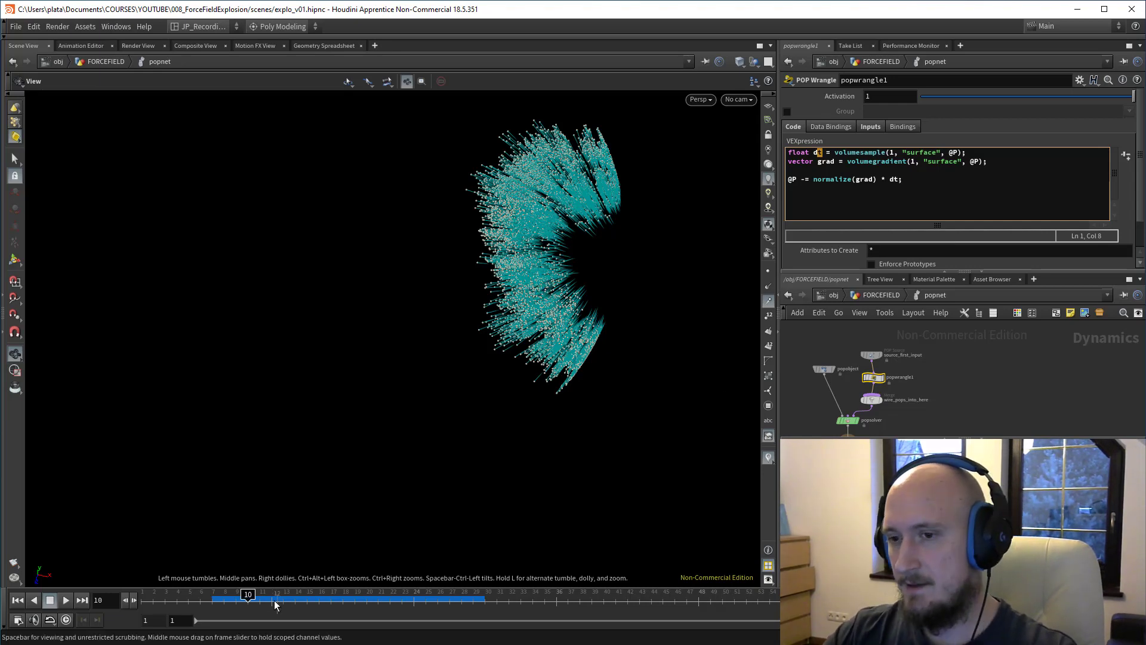
{"action": "key", "text": "Left"}
{"action": "key", "text": "Left"}
{"action": "key", "text": "Left"}
{"action": "left_click", "coordinate": [881, 295]}
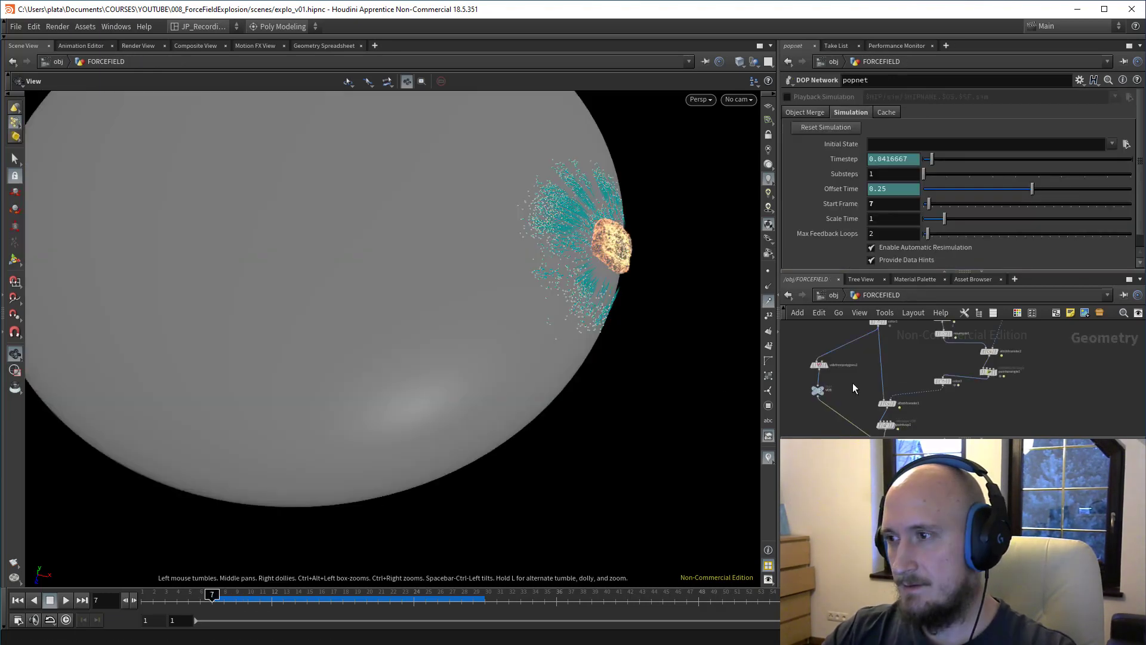
Step: Display vdbfrompolygons1 in wireframe and examine the thickness of its voxel bands around the force field surface
{"action": "left_click", "coordinate": [815, 366]}
{"action": "left_click", "coordinate": [832, 365]}
{"action": "mouse_move", "coordinate": [572, 290]}
{"action": "left_mouse_down"}
{"action": "mouse_move", "coordinate": [545, 261]}
{"action": "mouse_move", "coordinate": [571, 271]}
{"action": "mouse_move", "coordinate": [486, 328]}
{"action": "mouse_move", "coordinate": [609, 238]}
{"action": "mouse_move", "coordinate": [590, 269]}
{"action": "mouse_move", "coordinate": [593, 313]}
{"action": "left_mouse_up"}
{"action": "key", "text": "w"}
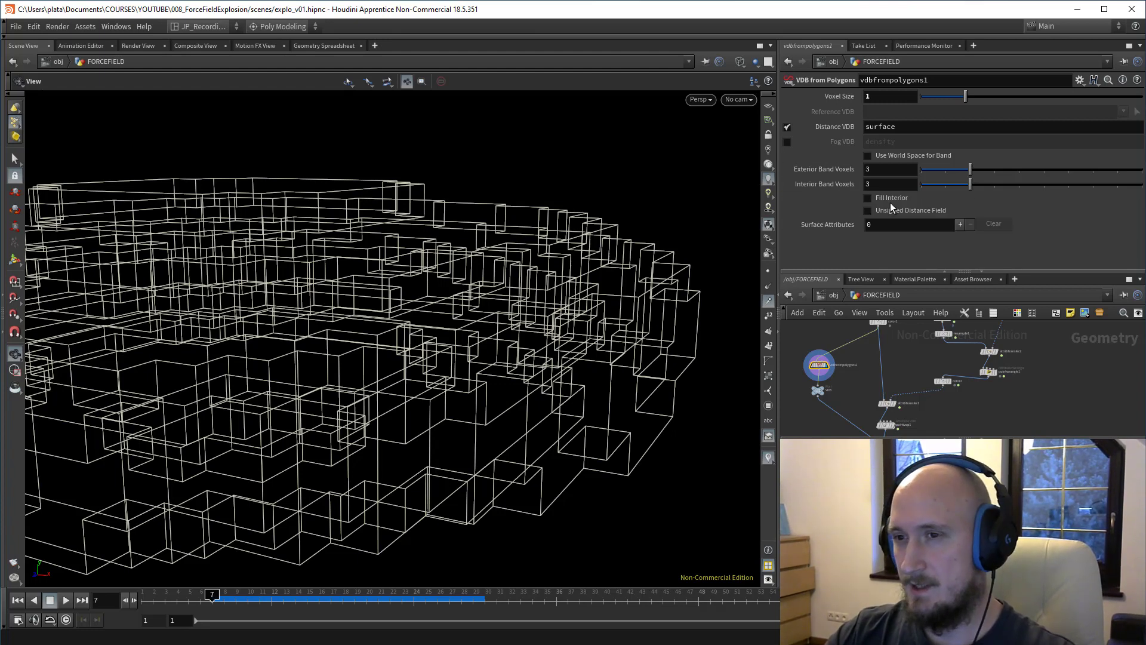
{"action": "left_click_drag", "start_coordinate": [532, 277], "coordinate": [454, 423]}
{"action": "middle_click_drag", "start_coordinate": [494, 349], "coordinate": [406, 405]}
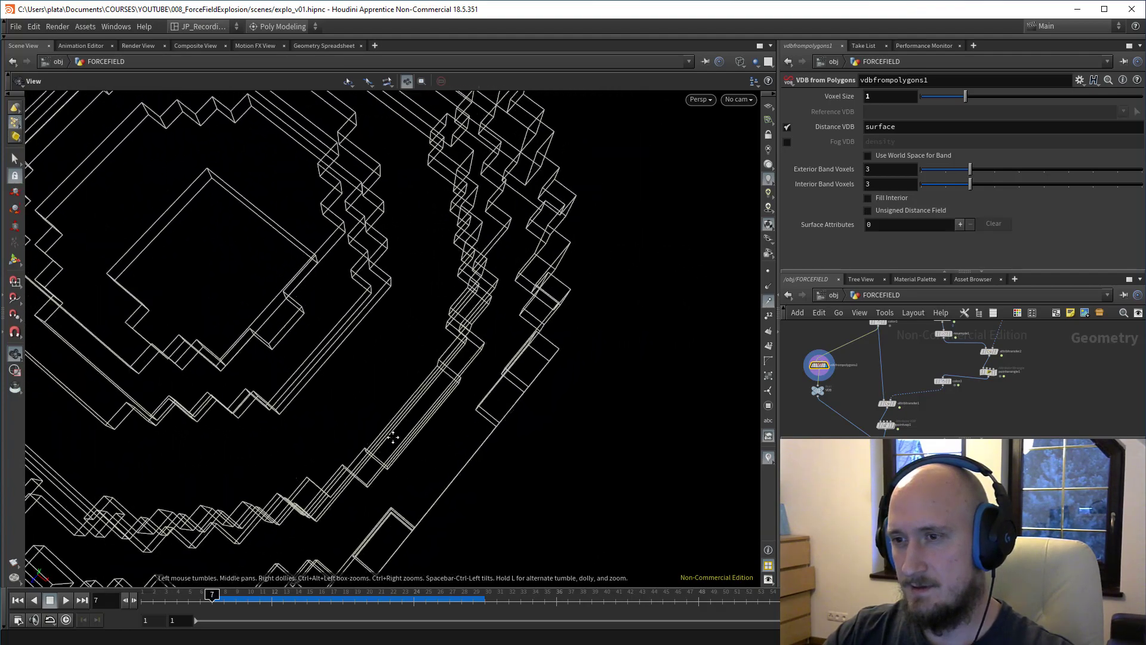
{"action": "left_click_drag", "start_coordinate": [406, 405], "coordinate": [525, 382]}
{"action": "middle_click_drag", "start_coordinate": [961, 415], "coordinate": [968, 302]}
Step: Display popnet in shaded view and inspect the particles along the force field's lower edge at frame 29
{"action": "left_click", "coordinate": [894, 340]}
{"action": "key", "text": "r"}
{"action": "key", "text": "shift+w"}
{"action": "left_click_drag", "start_coordinate": [440, 341], "coordinate": [435, 397]}
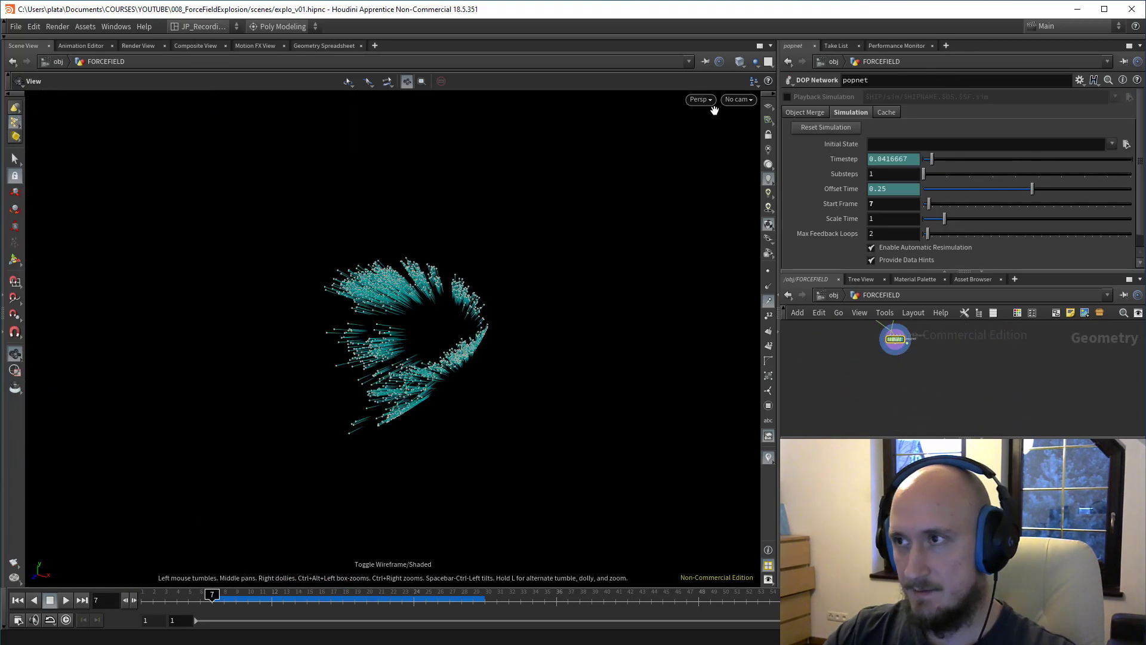
{"action": "left_click", "coordinate": [754, 62]}
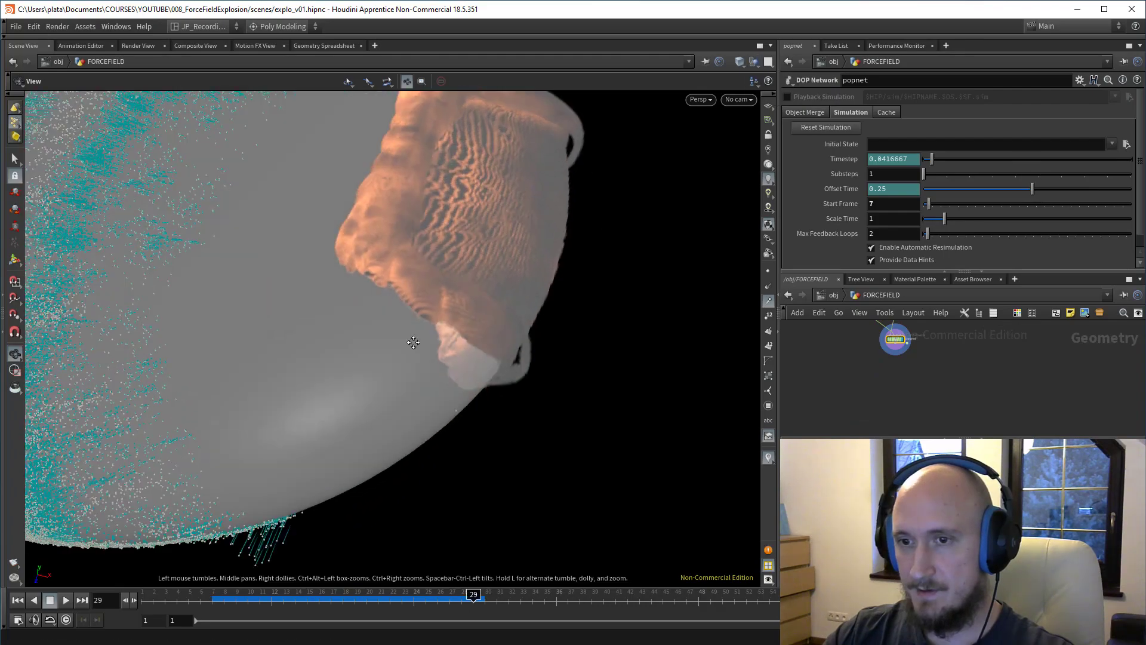
{"action": "left_click_drag", "start_coordinate": [460, 449], "coordinate": [462, 368]}
{"action": "left_click_drag", "start_coordinate": [490, 416], "coordinate": [423, 471]}
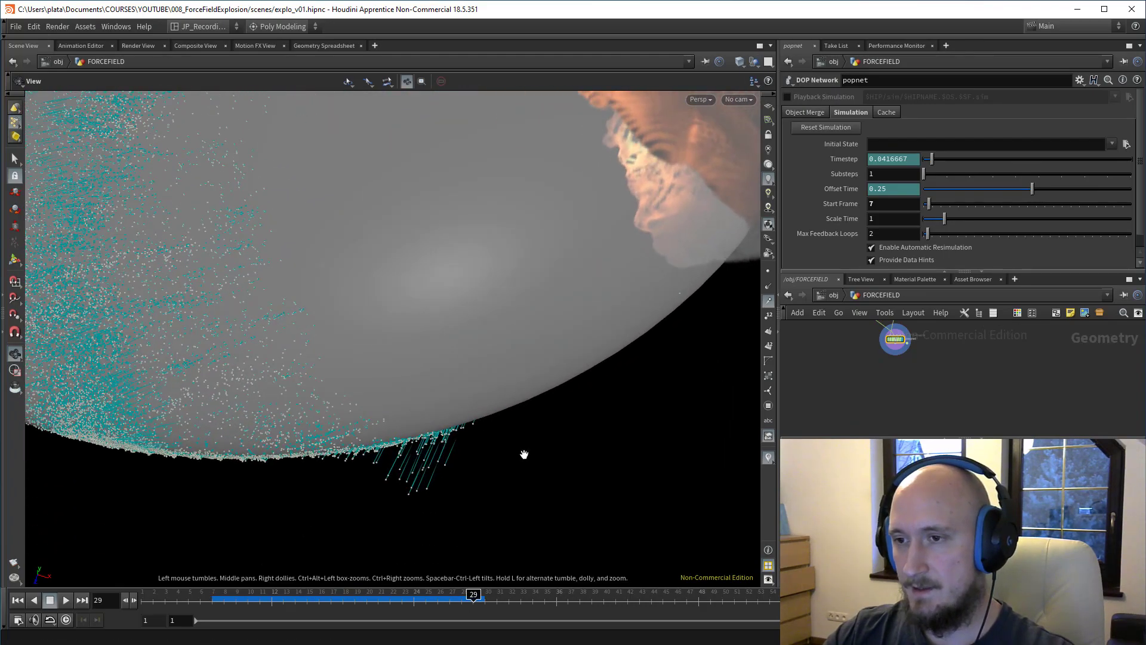
Step: Set vdbfrompolygons1's Exterior Band Voxels to 6 and replay the popnet particle simulation up to frame 39
{"action": "middle_click_drag", "start_coordinate": [831, 322], "coordinate": [843, 401]}
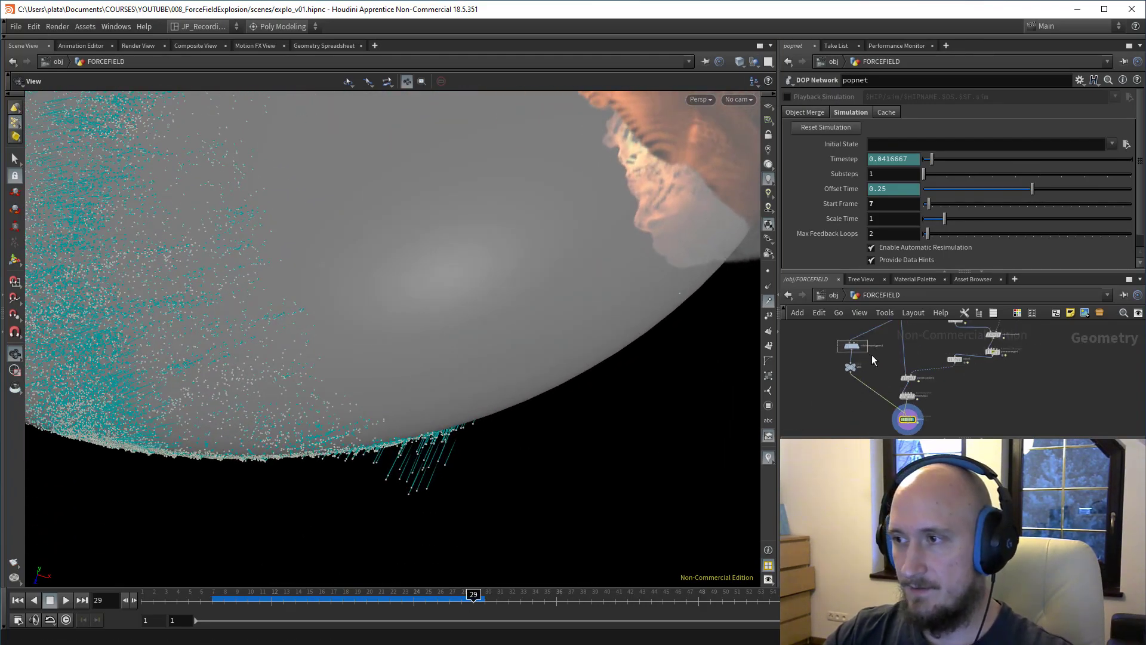
{"action": "left_click", "coordinate": [853, 346]}
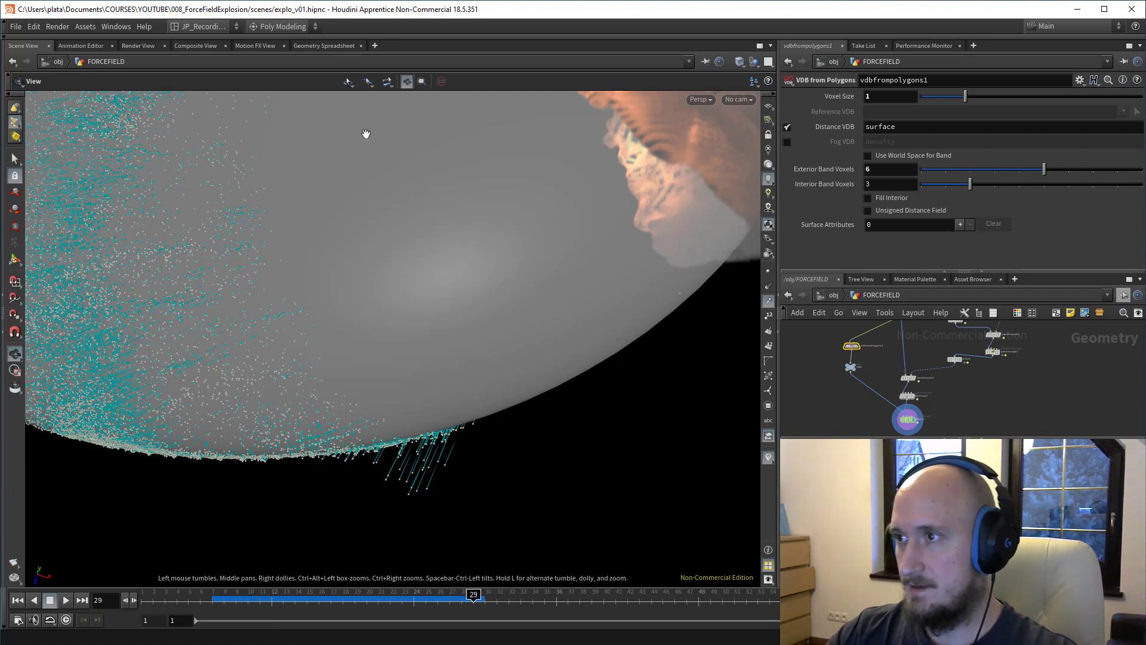
{"action": "key", "text": "ctrl+Up"}
{"action": "key", "text": "Up"}
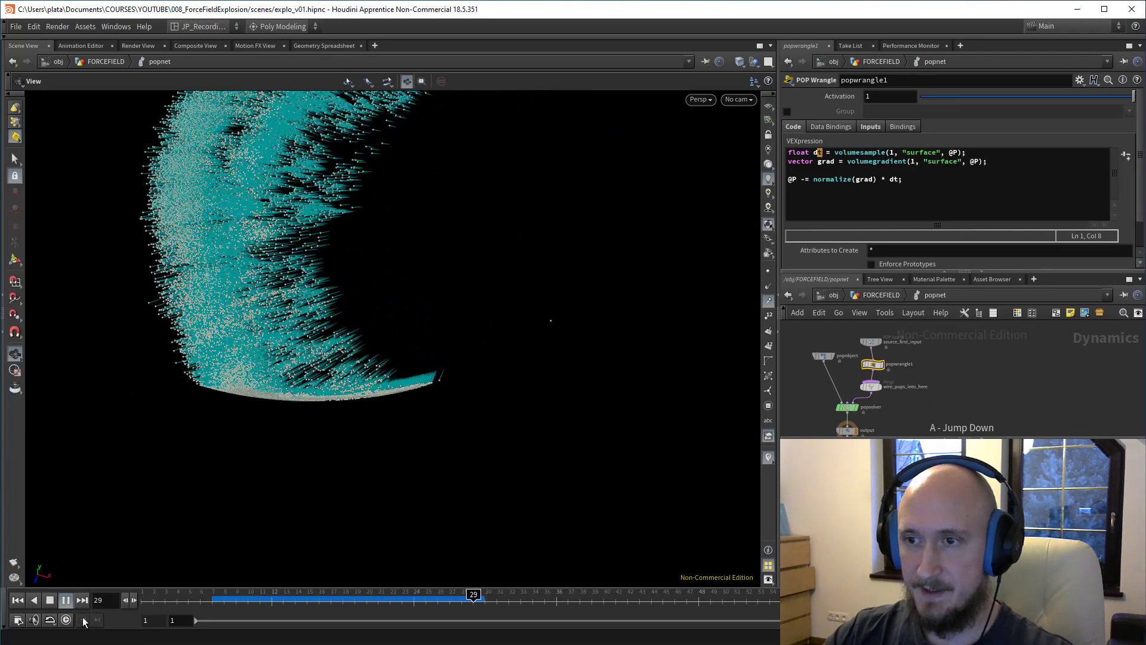
{"action": "left_click", "coordinate": [50, 600]}
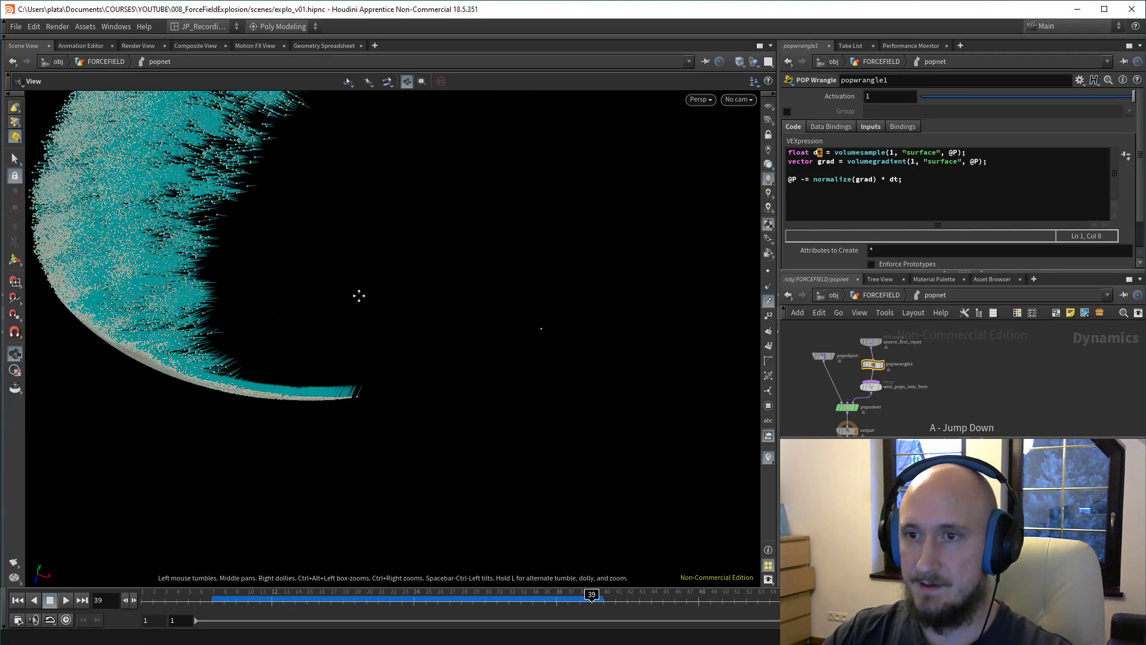
Step: Examine how the particles follow the surface at frames 39 and 29, then scrub to frame 8 in the FORCEFIELD network
{"action": "left_click_drag", "start_coordinate": [359, 295], "coordinate": [341, 326]}
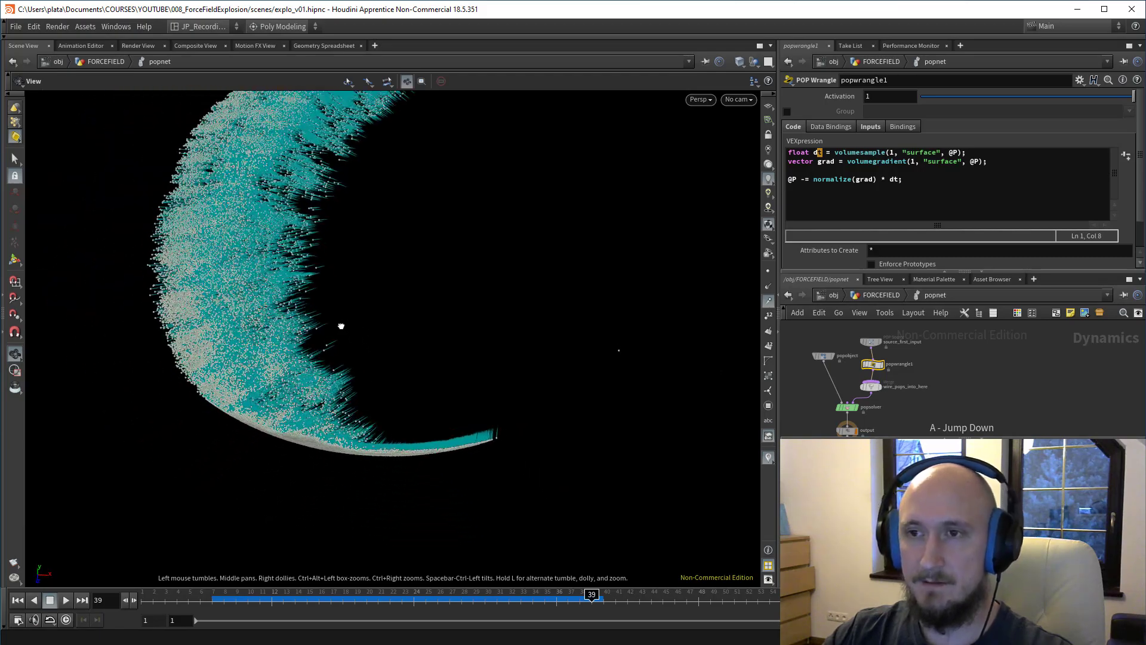
{"action": "mouse_move", "coordinate": [478, 595]}
{"action": "left_mouse_down"}
{"action": "mouse_move", "coordinate": [385, 594]}
{"action": "mouse_move", "coordinate": [541, 586]}
{"action": "mouse_move", "coordinate": [334, 594]}
{"action": "mouse_move", "coordinate": [473, 594]}
{"action": "left_mouse_up"}
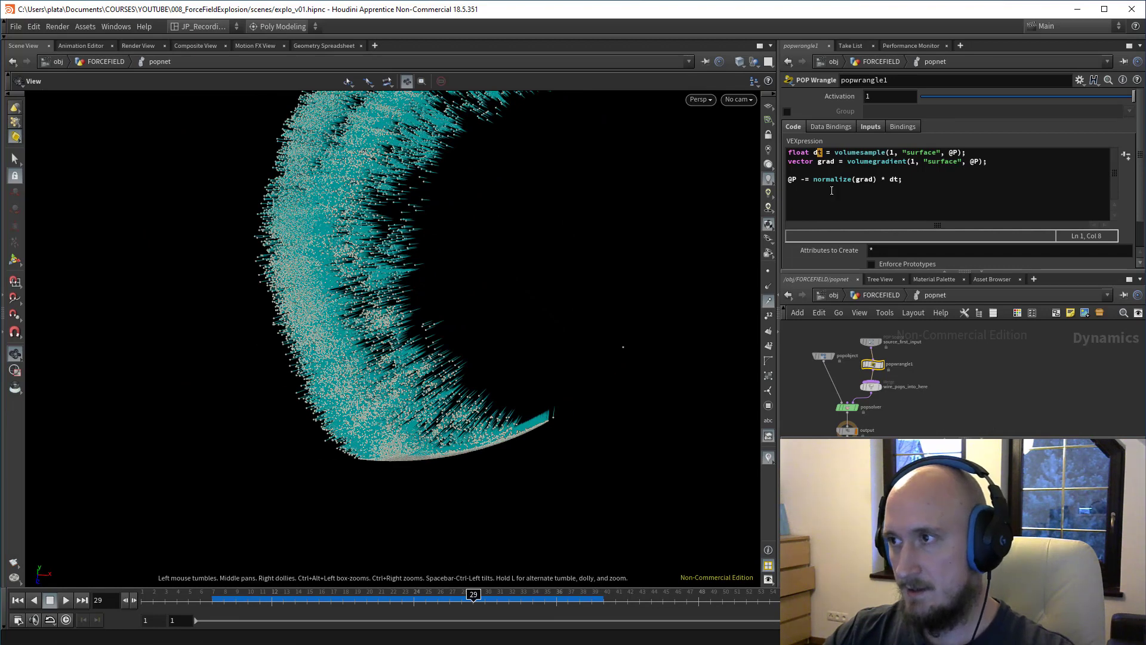
{"action": "left_click", "coordinate": [831, 190]}
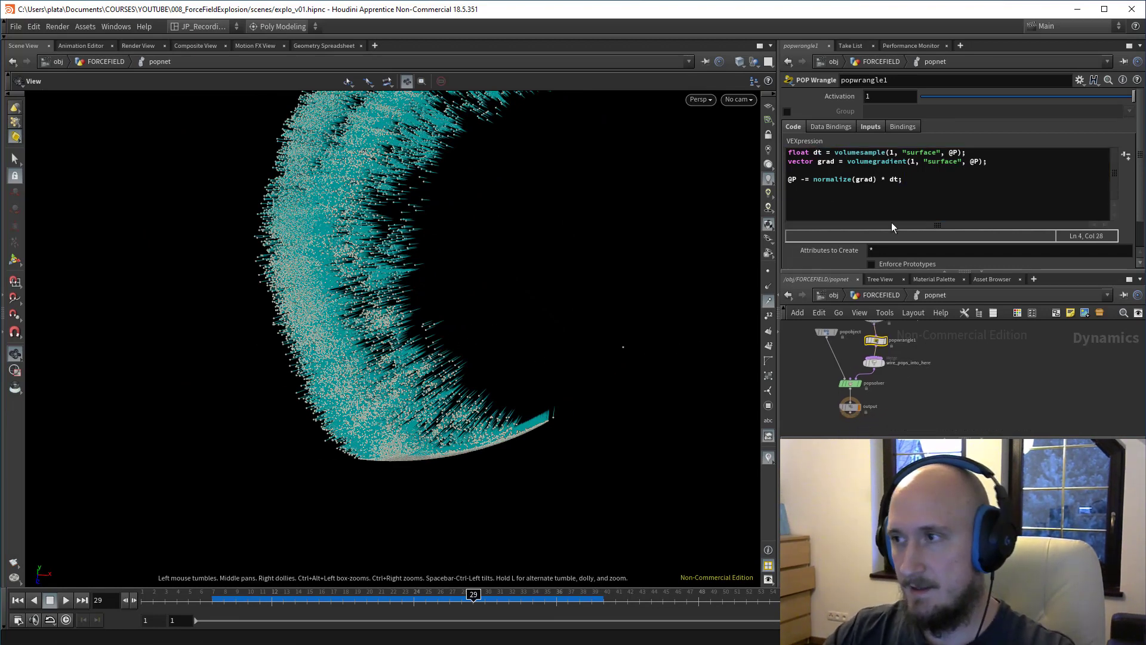
{"action": "left_click_drag", "start_coordinate": [940, 190], "coordinate": [471, 196]}
{"action": "left_click_drag", "start_coordinate": [425, 599], "coordinate": [367, 599]}
{"action": "left_click_drag", "start_coordinate": [621, 358], "coordinate": [567, 384]}
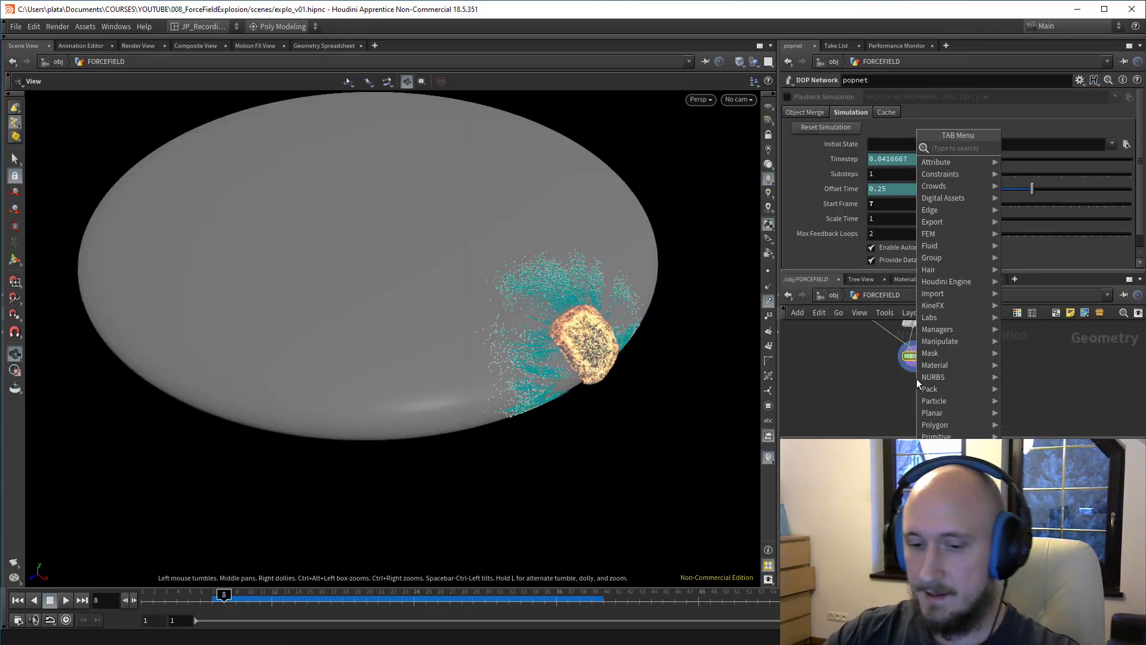
Step: Add a Dop I/O node below popnet in the FORCEFIELD network
{"action": "type", "text": "dop"}
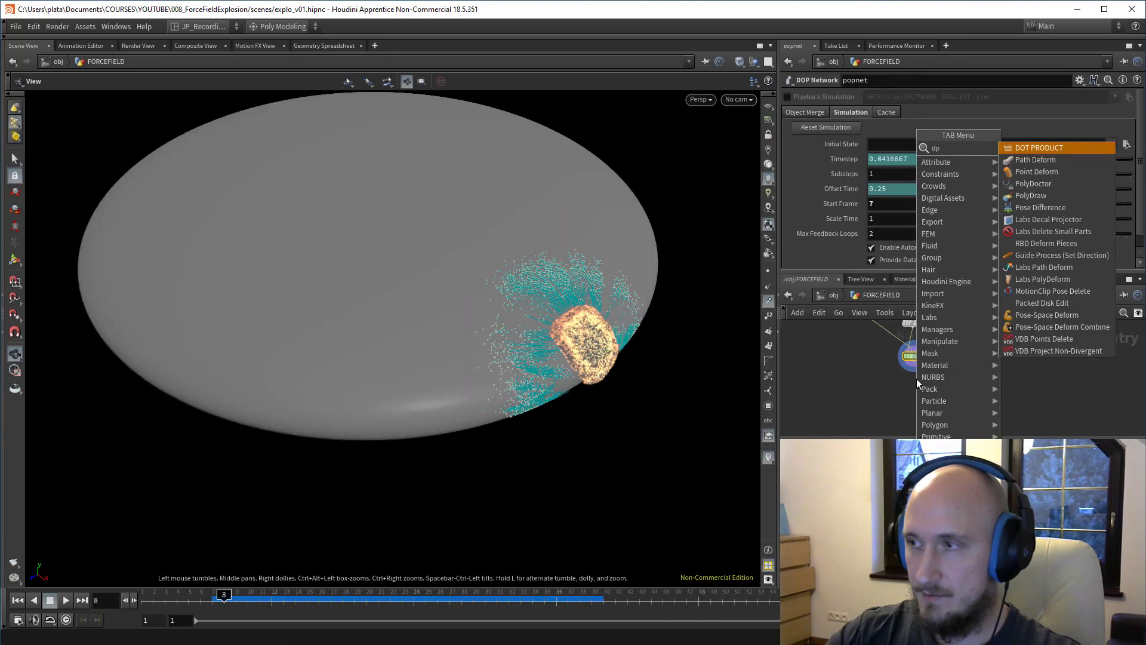
{"action": "key", "text": "Up"}
{"action": "key", "text": "Return"}
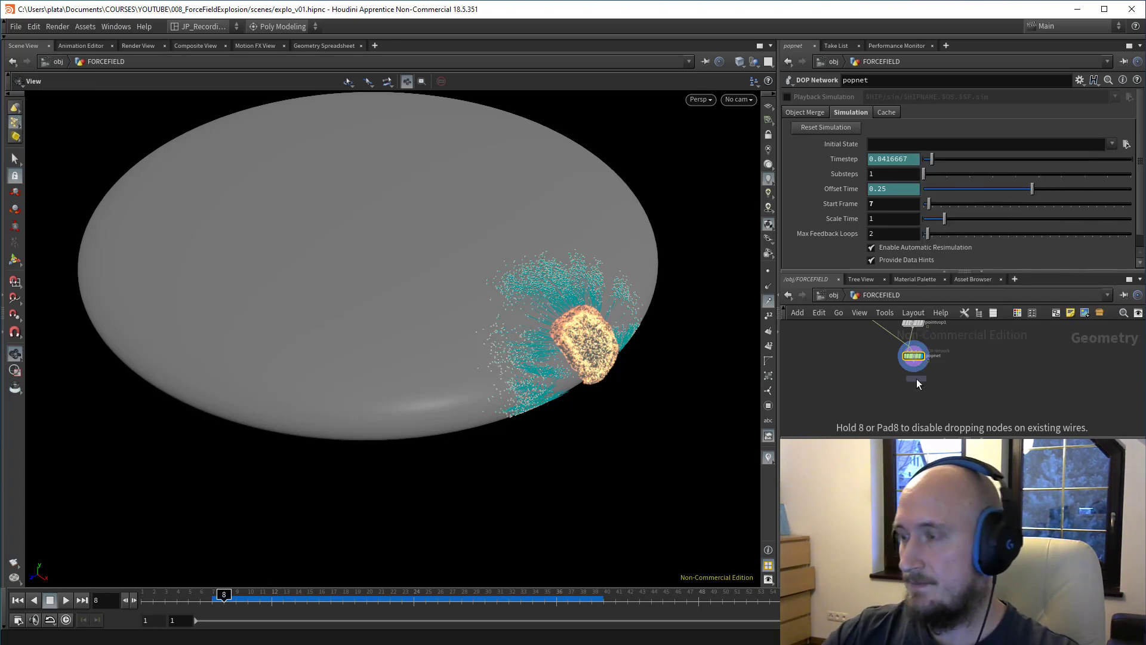
{"action": "left_click", "coordinate": [915, 378]}
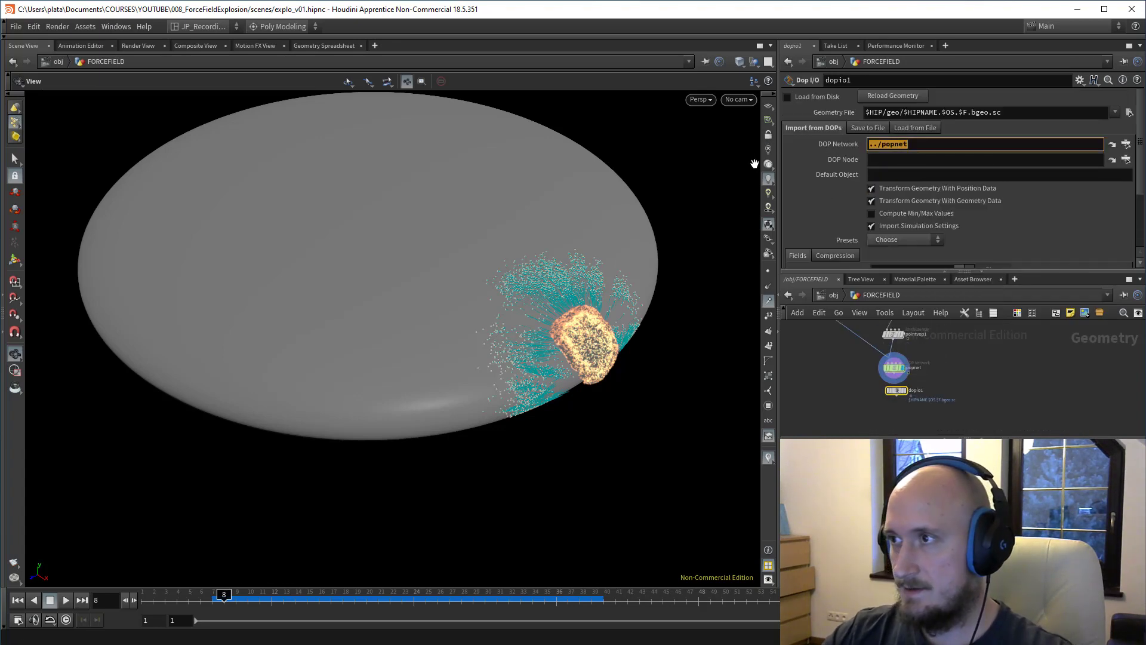
Step: Set dopio1's DOP Network to ../popnet and its DOP Node to ../popnet/popobject/
{"action": "left_click", "coordinate": [895, 162]}
{"action": "type", "text": "../popnet"}
{"action": "type", "text": "/"}
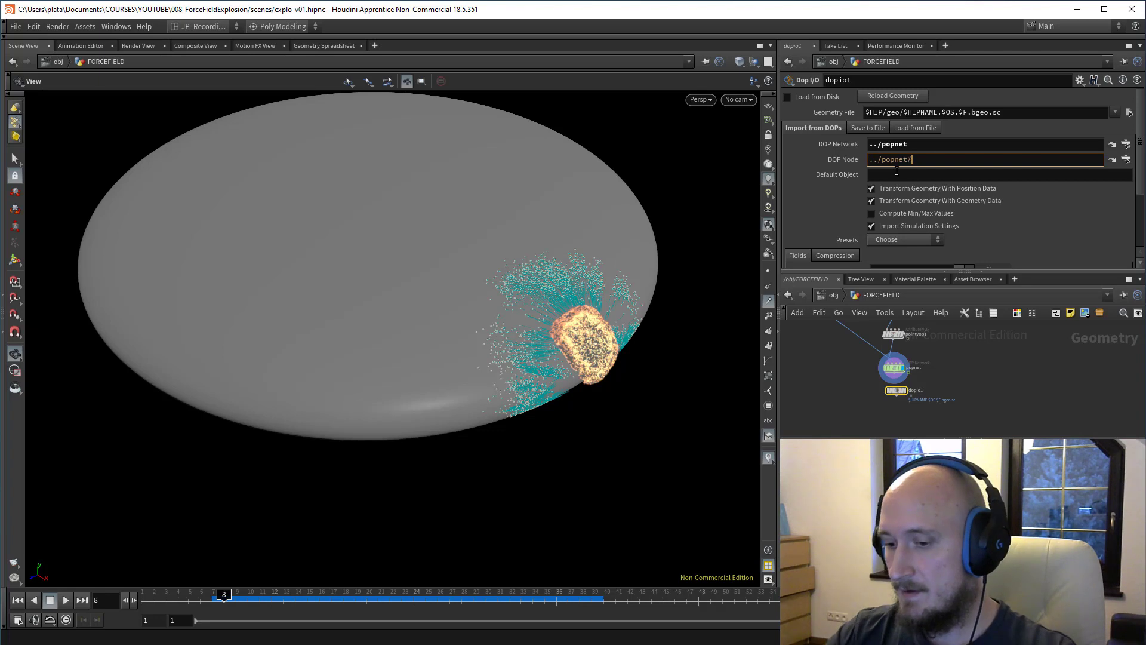
{"action": "type", "text": "pop"}
{"action": "key", "text": "Tab"}
{"action": "key", "text": "Return"}
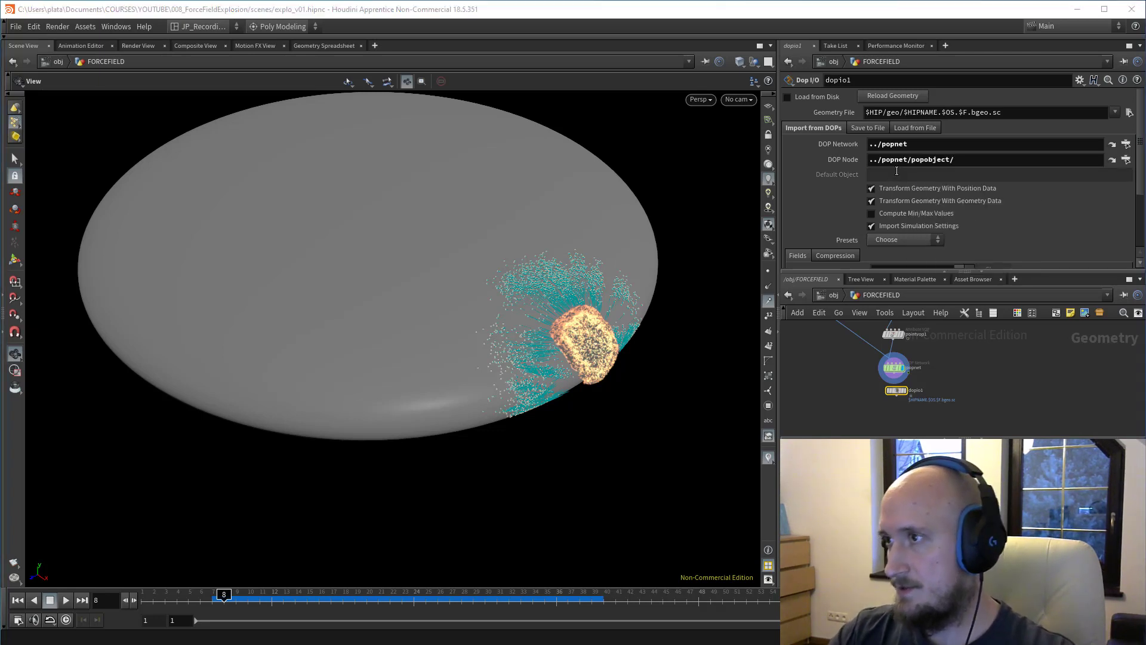
Step: Apply the Particles preset to dopio1, display the node and check the imported particles at frame 19
{"action": "left_click", "coordinate": [904, 241]}
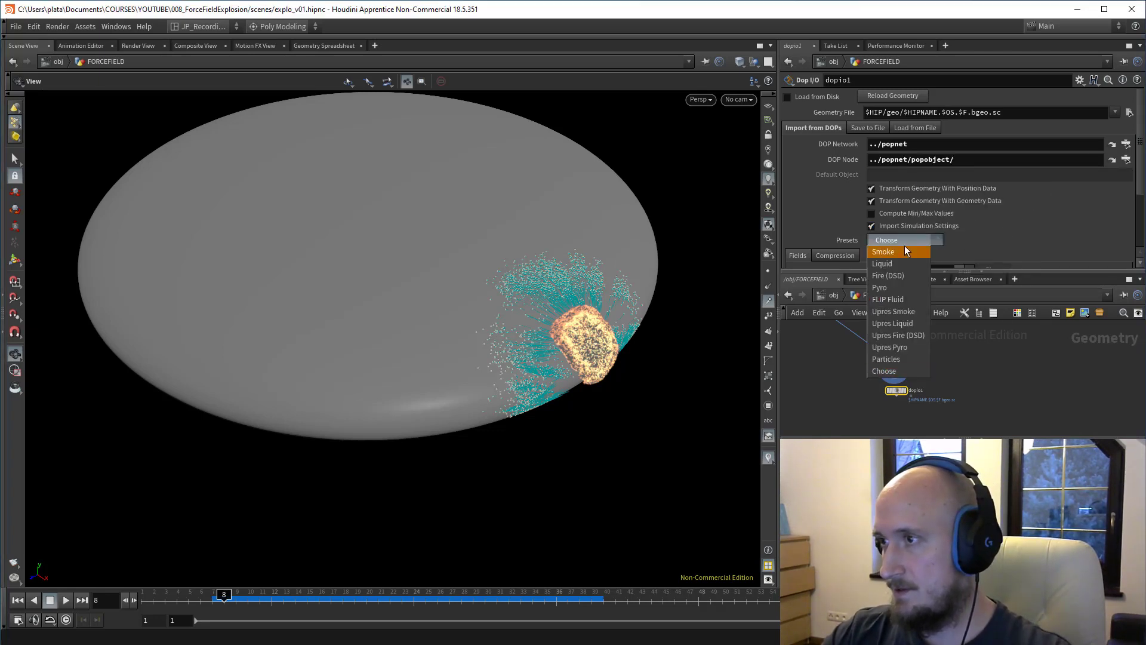
{"action": "left_click", "coordinate": [891, 359]}
{"action": "middle_click_drag", "start_coordinate": [893, 414], "coordinate": [880, 377]}
{"action": "left_click_drag", "start_coordinate": [355, 598], "coordinate": [355, 598]}
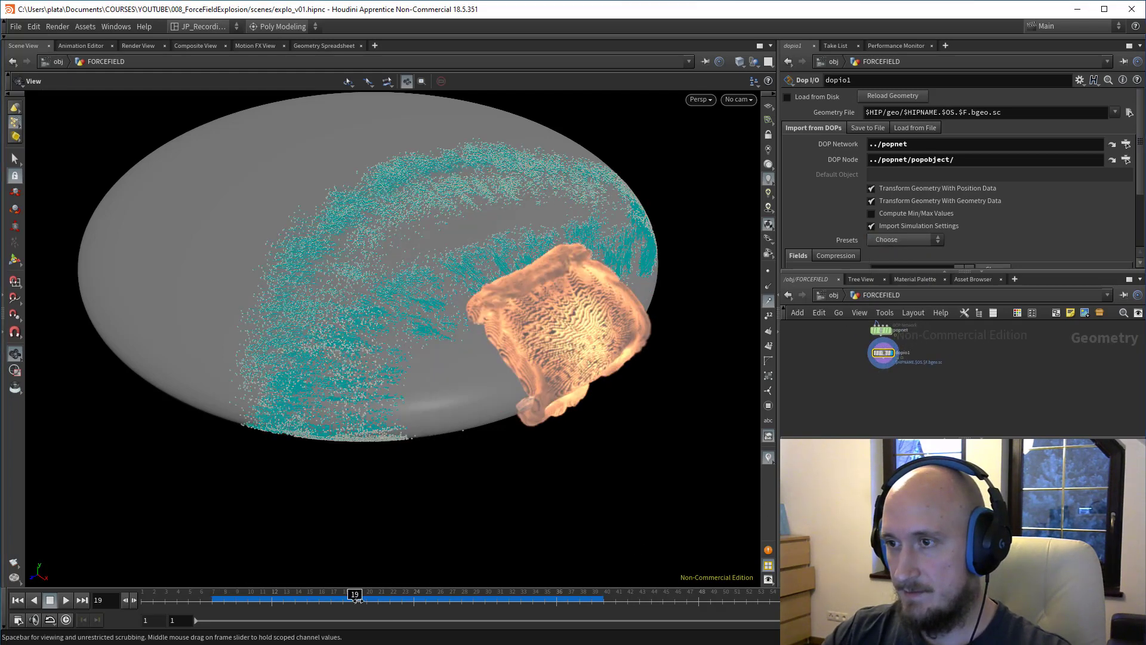
Step: Add a Trail node after dopio1 and set its result type to Compute Velocity
{"action": "key", "text": "Tab"}
{"action": "mouse_move", "coordinate": [876, 403]}
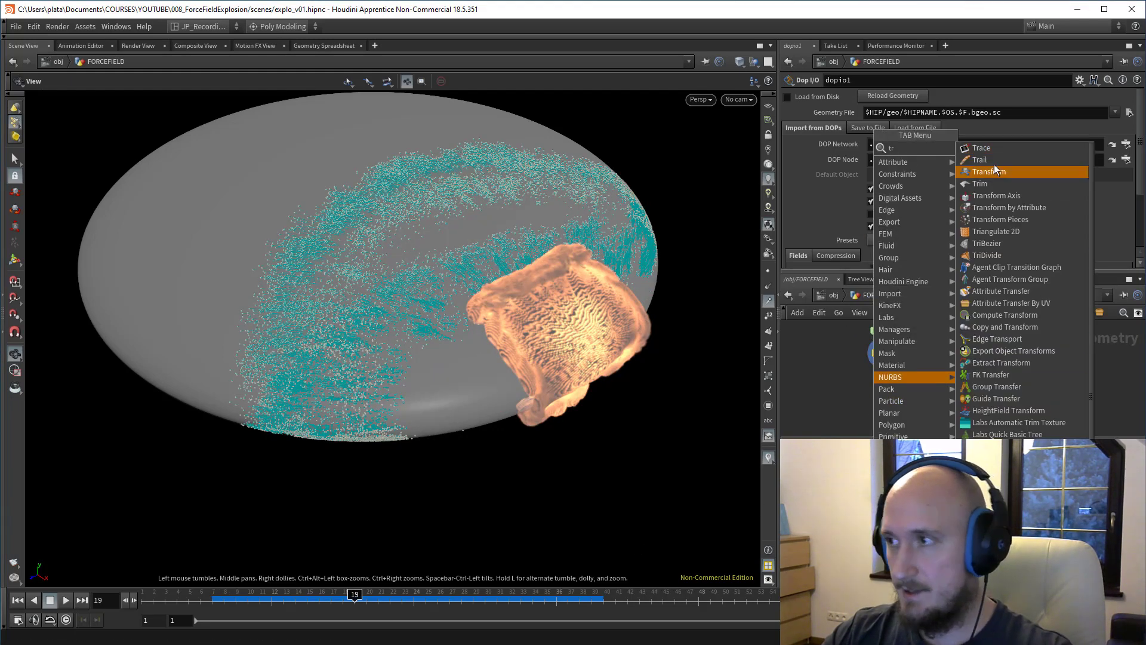
{"action": "left_click", "coordinate": [983, 164]}
{"action": "left_click", "coordinate": [889, 98]}
{"action": "left_click", "coordinate": [893, 144]}
Step: Enable Match by Attribute on trail1 with id as the attribute to match, and tidy the node's placement under dopio1
{"action": "scroll", "coordinate": [917, 184], "scroll_direction": "down", "scroll_amount": 2}
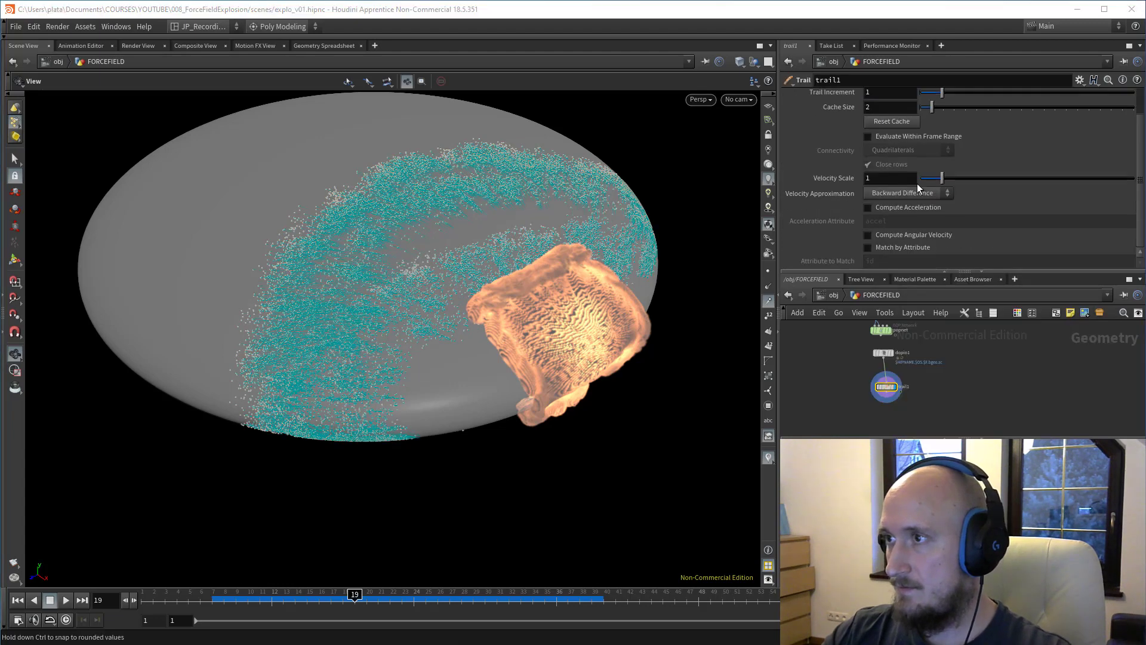
{"action": "left_click", "coordinate": [868, 248]}
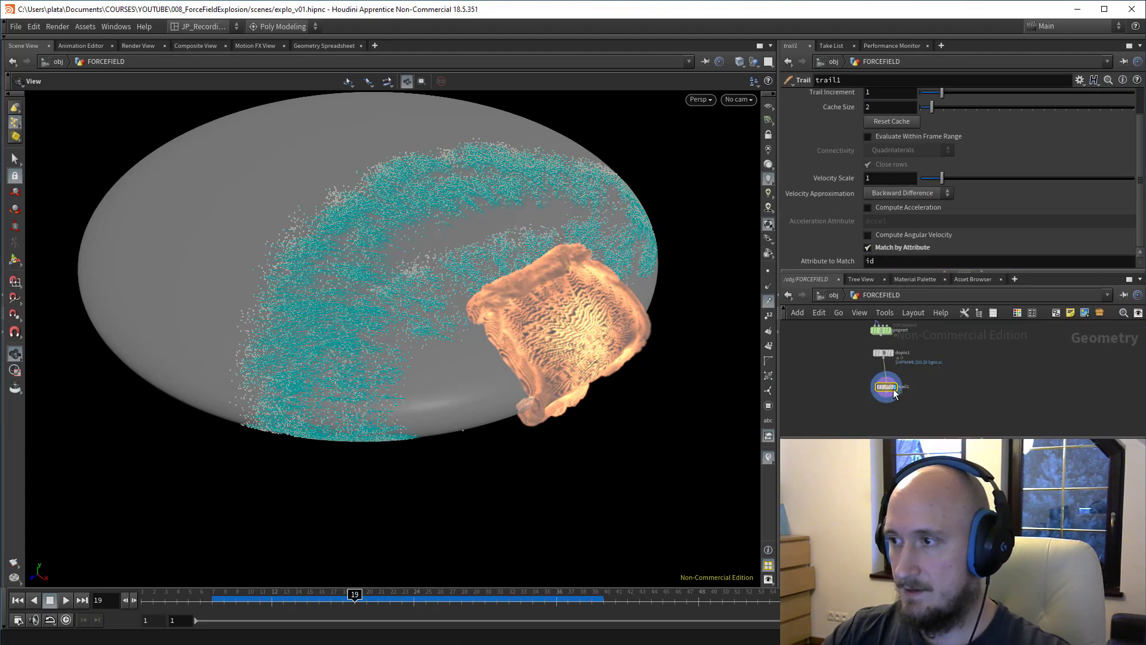
{"action": "left_click_drag", "start_coordinate": [885, 382], "coordinate": [885, 377]}
{"action": "middle_click_drag", "start_coordinate": [924, 345], "coordinate": [914, 375]}
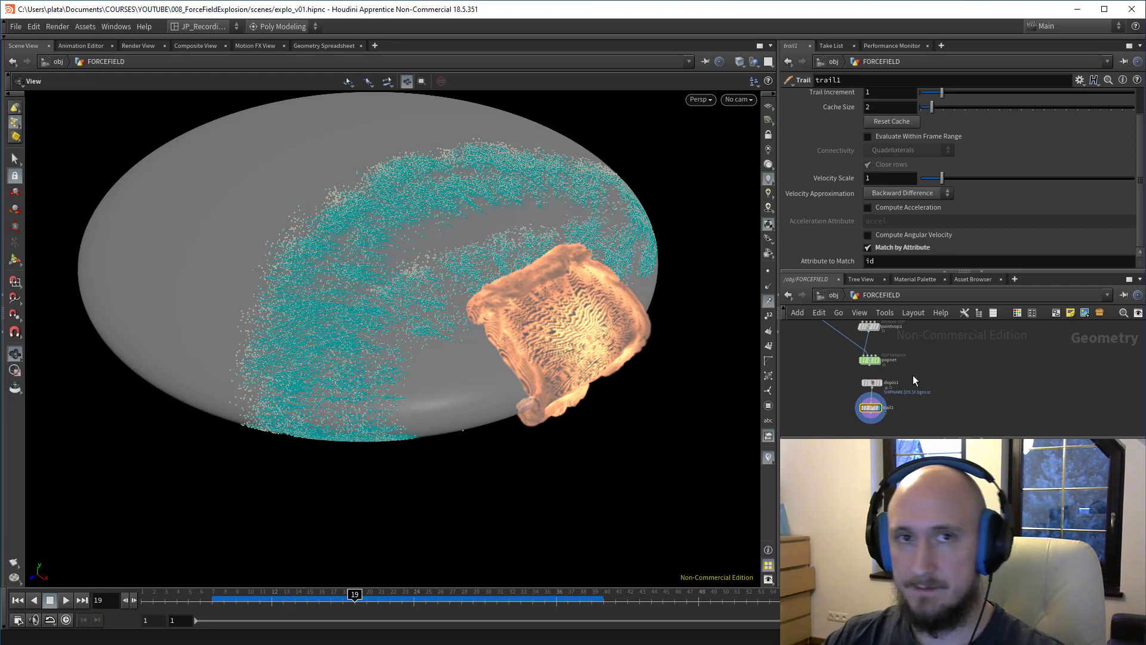
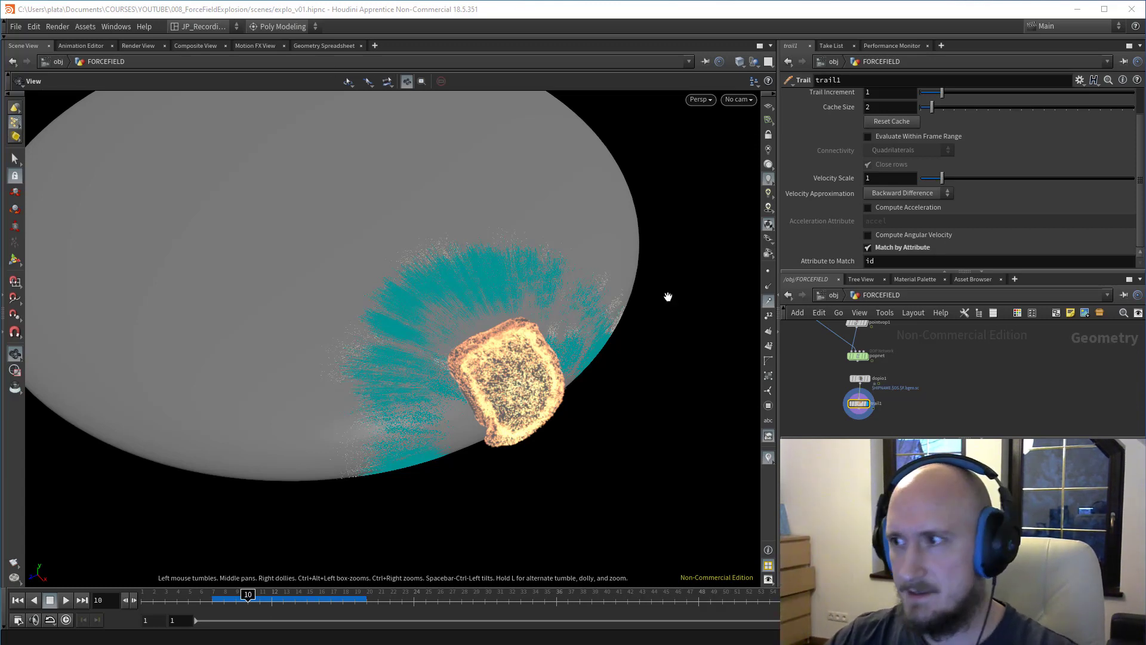
Step: Add an Output node below trail1 at the end of the FORCEFIELD particle chain
{"action": "scroll", "coordinate": [957, 380], "scroll_direction": "up", "scroll_amount": 1}
{"action": "scroll", "coordinate": [958, 380], "scroll_direction": "down", "scroll_amount": 3}
{"action": "middle_click_drag", "start_coordinate": [830, 353], "coordinate": [824, 360]}
{"action": "left_click", "coordinate": [877, 392]}
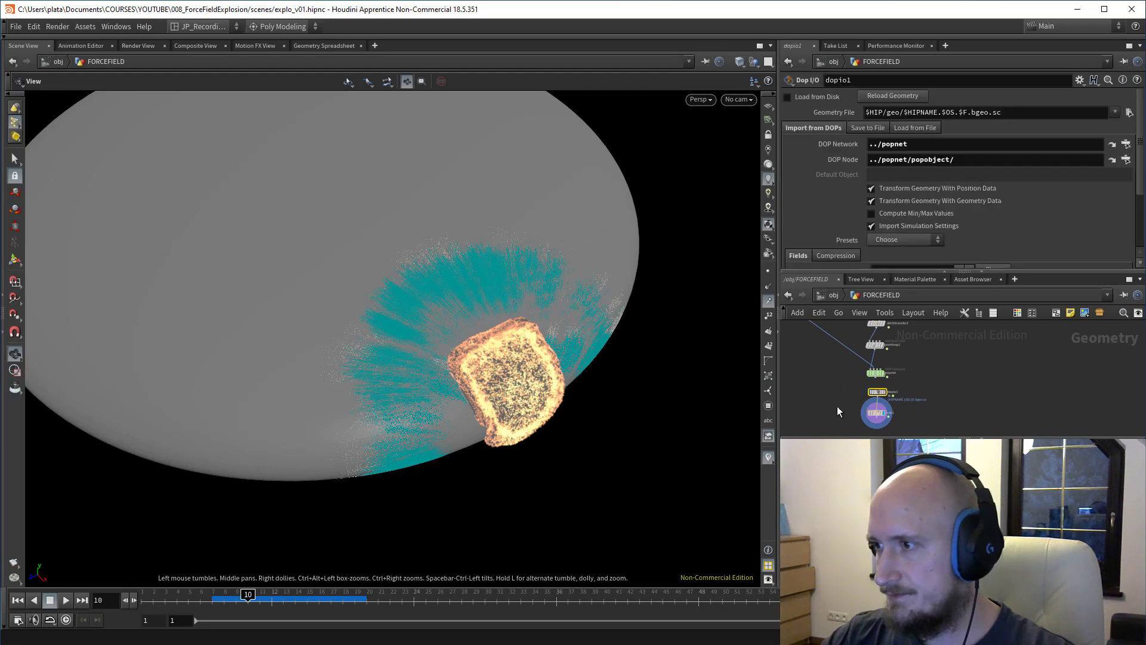
{"action": "left_click", "coordinate": [874, 422]}
{"action": "key", "text": "u"}
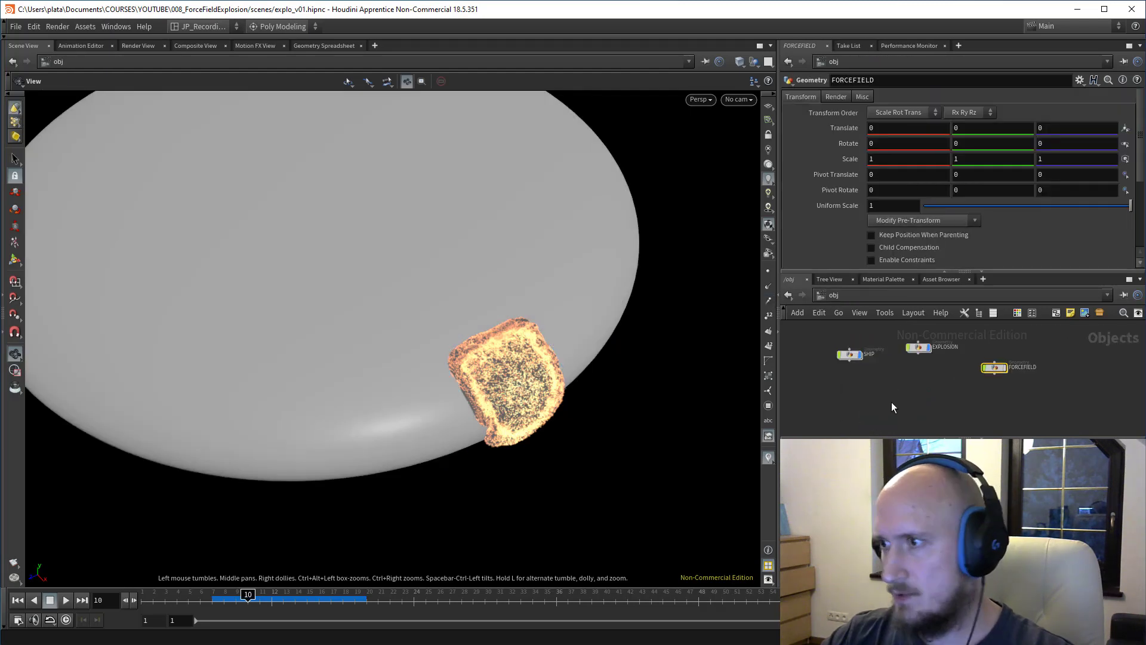
{"action": "key", "text": "i"}
{"action": "key", "text": "Tab"}
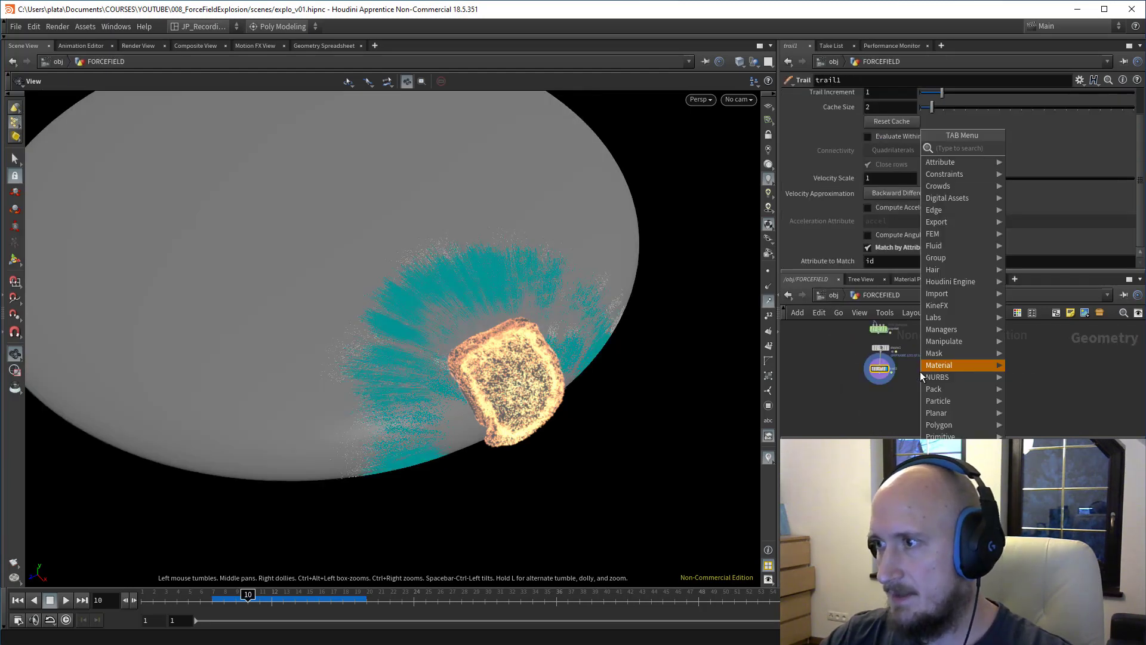
{"action": "type", "text": "ou"}
{"action": "key", "text": "Return"}
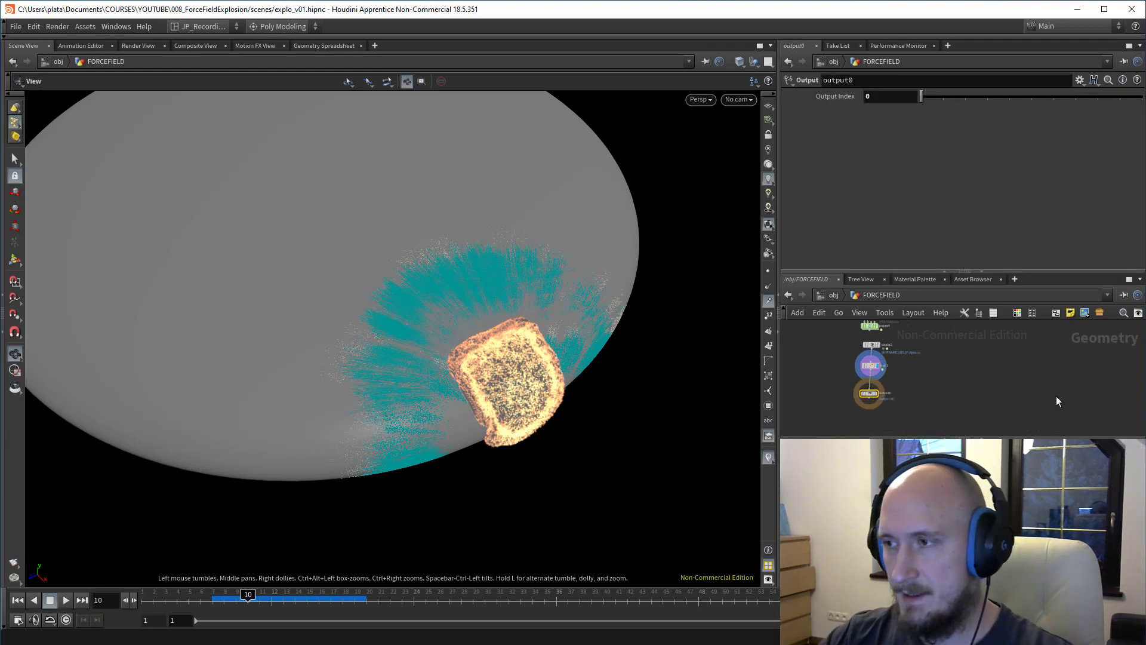
{"action": "middle_click_drag", "start_coordinate": [933, 373], "coordinate": [940, 374]}
Step: Enter the SHIP object and add a PolyExtrude node connected after object_merge1, with its display enabled
{"action": "key", "text": "u"}
{"action": "double_click", "coordinate": [849, 355]}
{"action": "key", "text": "Tab"}
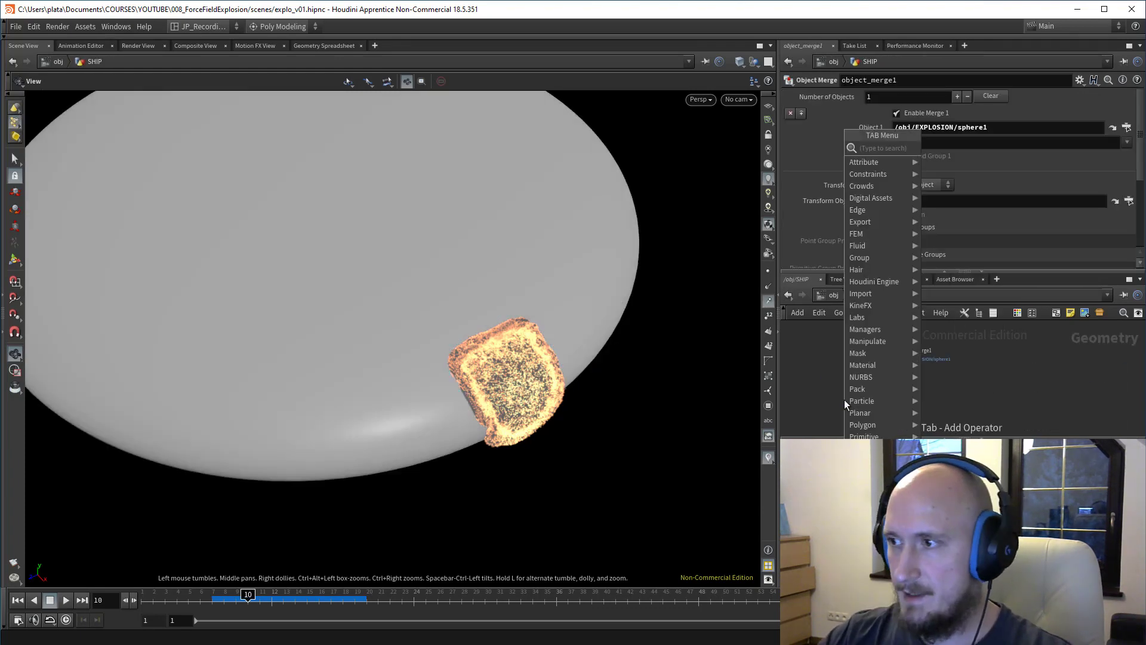
{"action": "key", "text": "Tab"}
{"action": "key", "text": "Tab"}
{"action": "type", "text": "extr"}
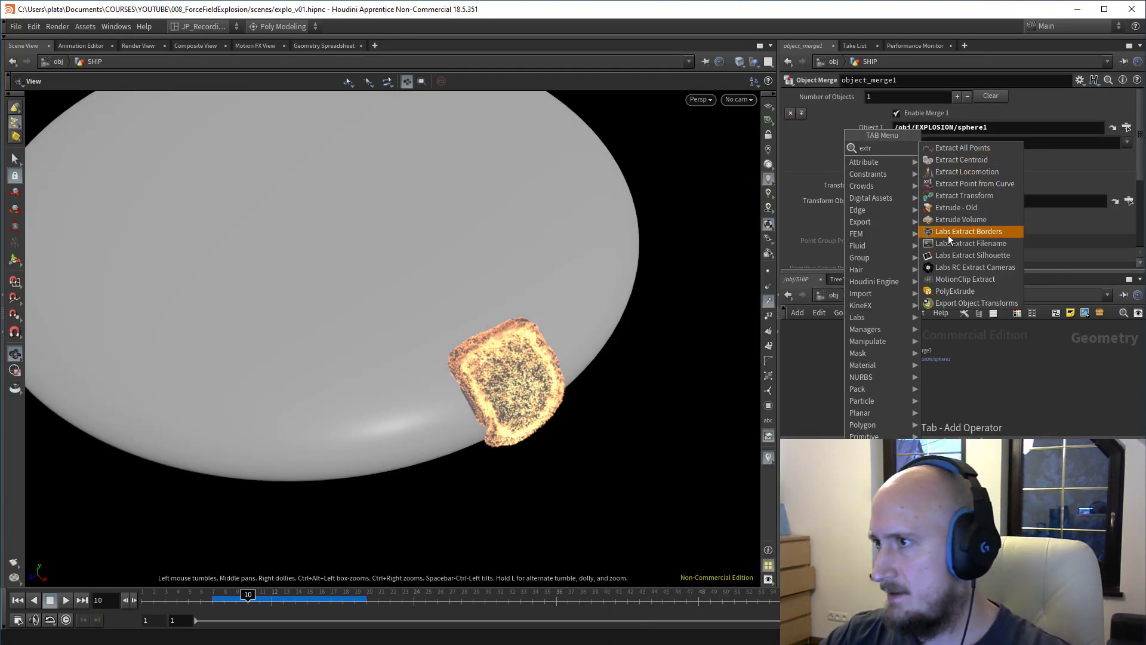
{"action": "left_click", "coordinate": [955, 291]}
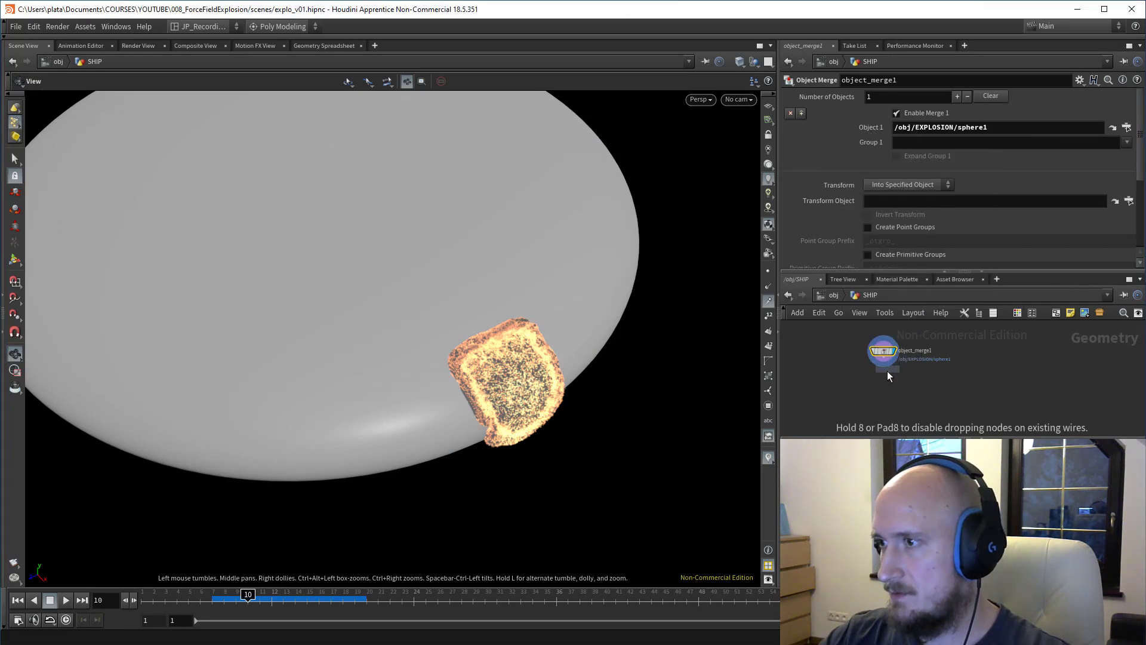
{"action": "left_click", "coordinate": [883, 380]}
{"action": "left_click", "coordinate": [889, 351]}
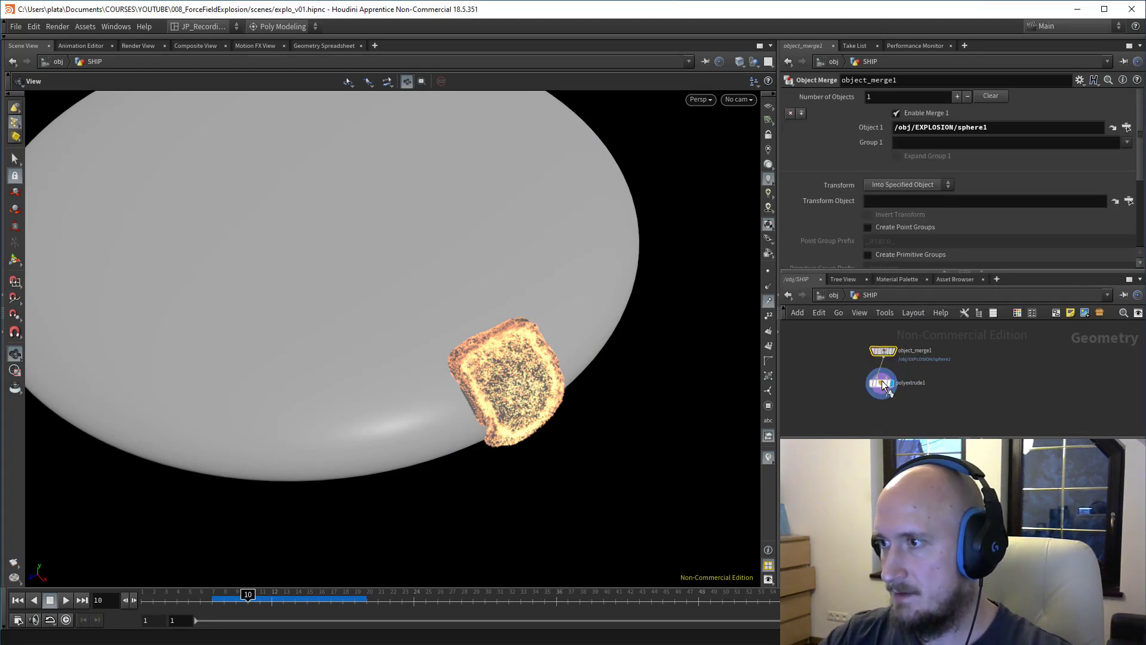
Step: Set the extrusion distance of polyextrude1 to -3.1 and inspect the resulting shell around the ship's surface
{"action": "left_click", "coordinate": [881, 384]}
{"action": "left_click_drag", "start_coordinate": [443, 276], "coordinate": [653, 241]}
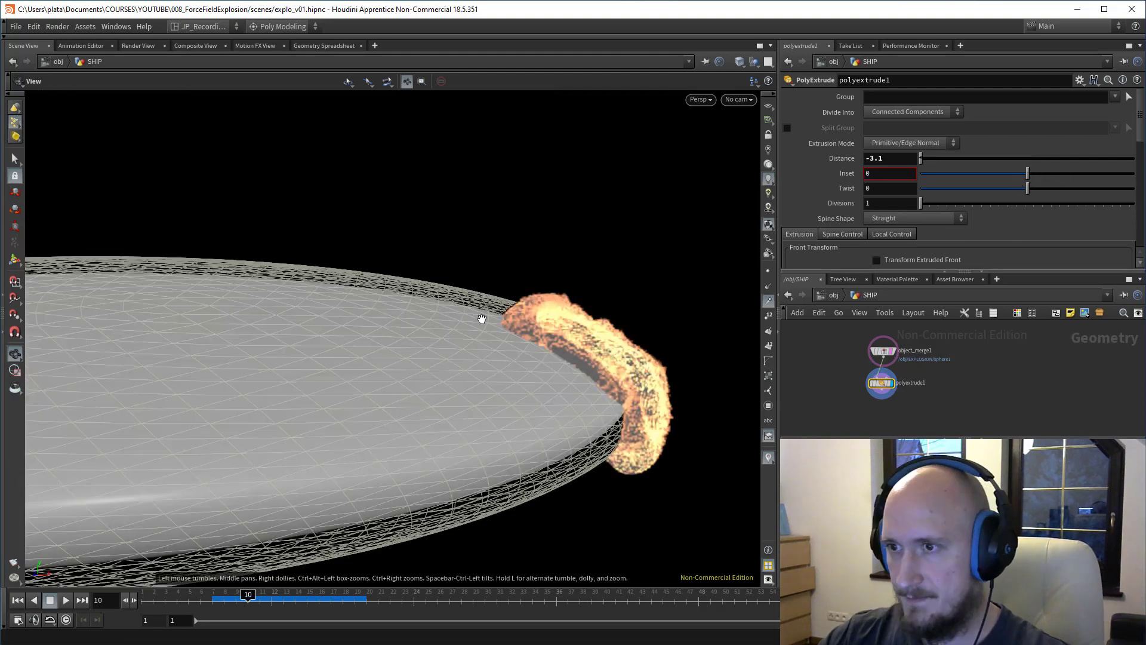
{"action": "left_click_drag", "start_coordinate": [482, 317], "coordinate": [468, 361]}
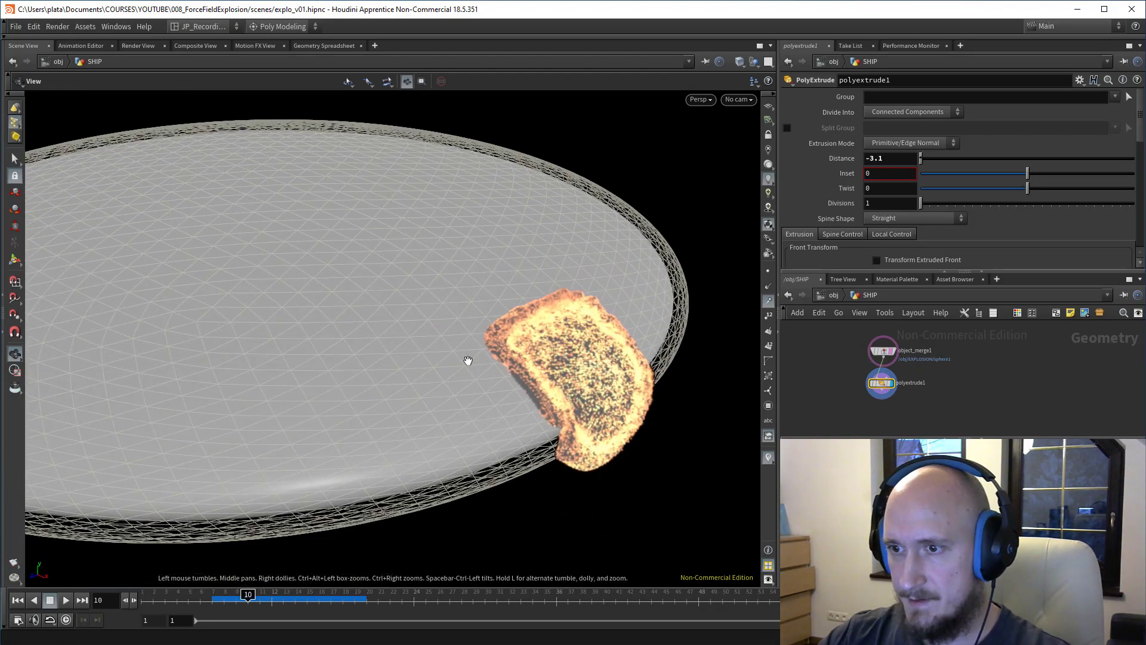
{"action": "key", "text": "shift+w"}
{"action": "key", "text": "w"}
Step: Add an Output node below polyextrude1 at the end of the SHIP chain
{"action": "key", "text": "Tab"}
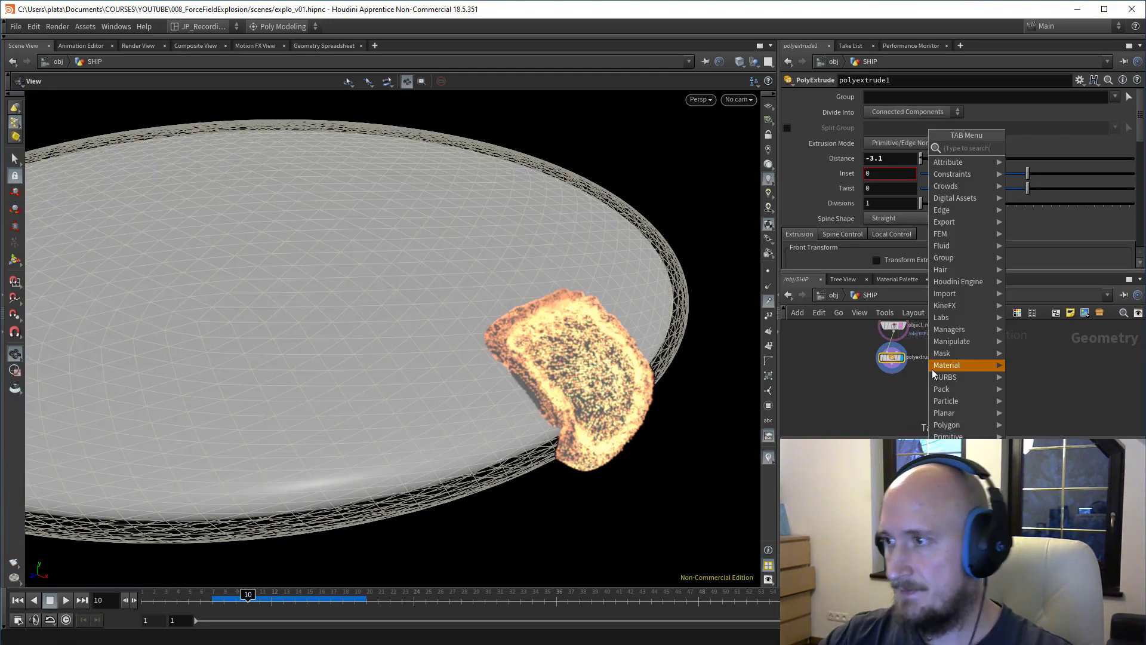
{"action": "type", "text": "out"}
{"action": "key", "text": "Return"}
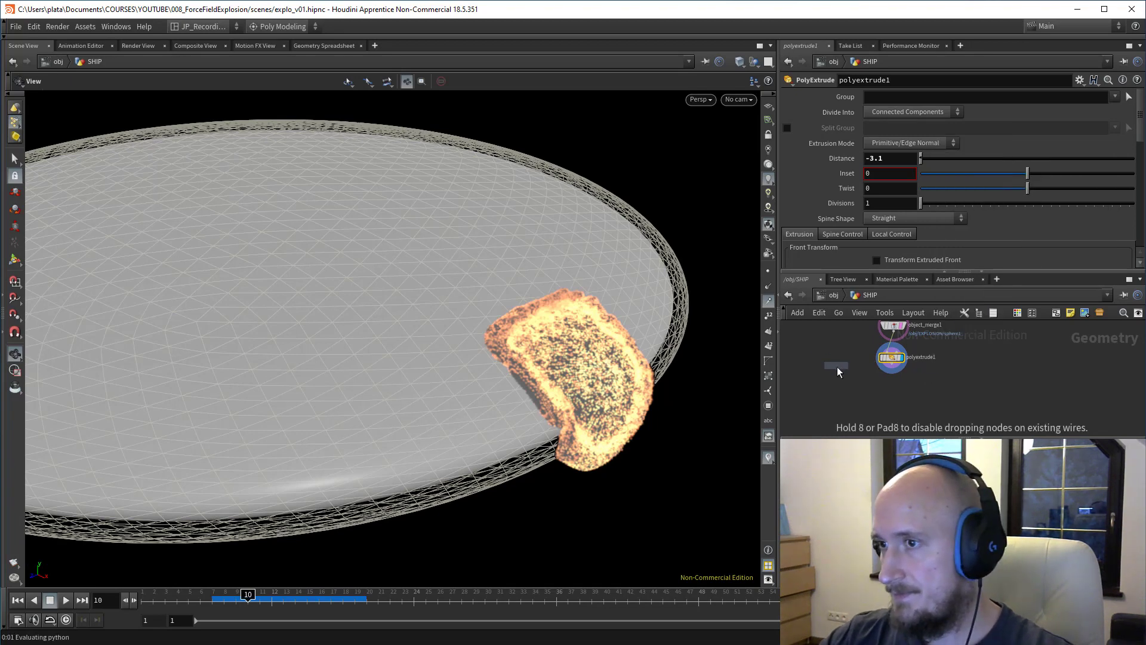
{"action": "left_click", "coordinate": [890, 404]}
{"action": "key", "text": "Tab"}
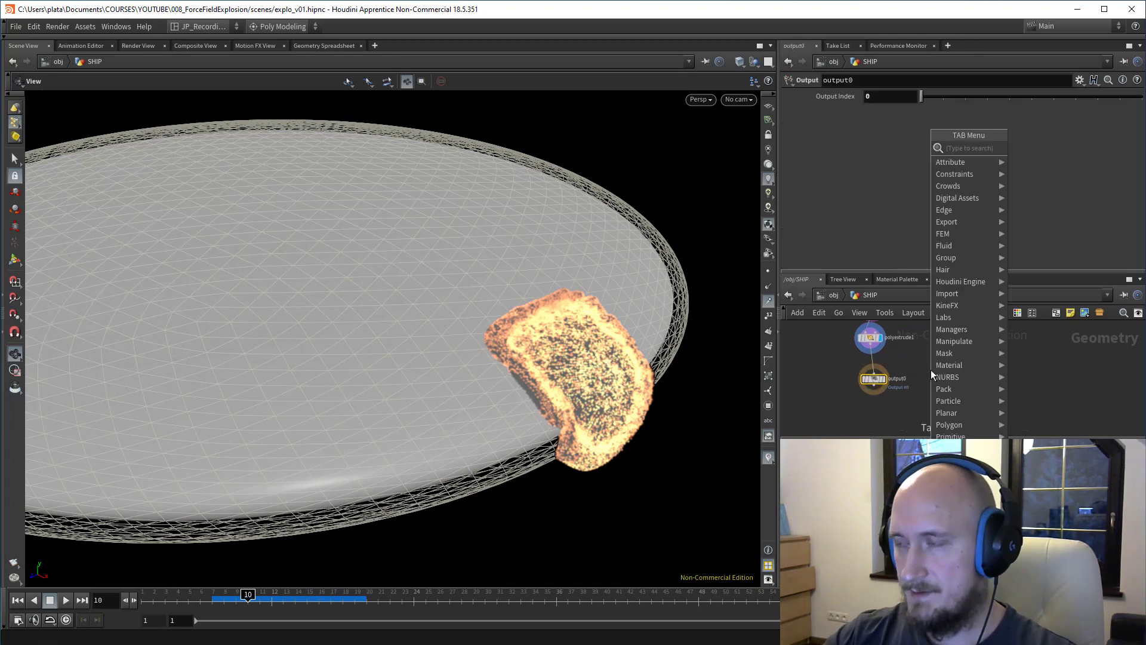
{"action": "key", "text": "Escape"}
Step: In the mat network, create a Principled Shader and name it SHIP
{"action": "key", "text": "u"}
{"action": "left_click", "coordinate": [885, 294]}
{"action": "left_click", "coordinate": [902, 332]}
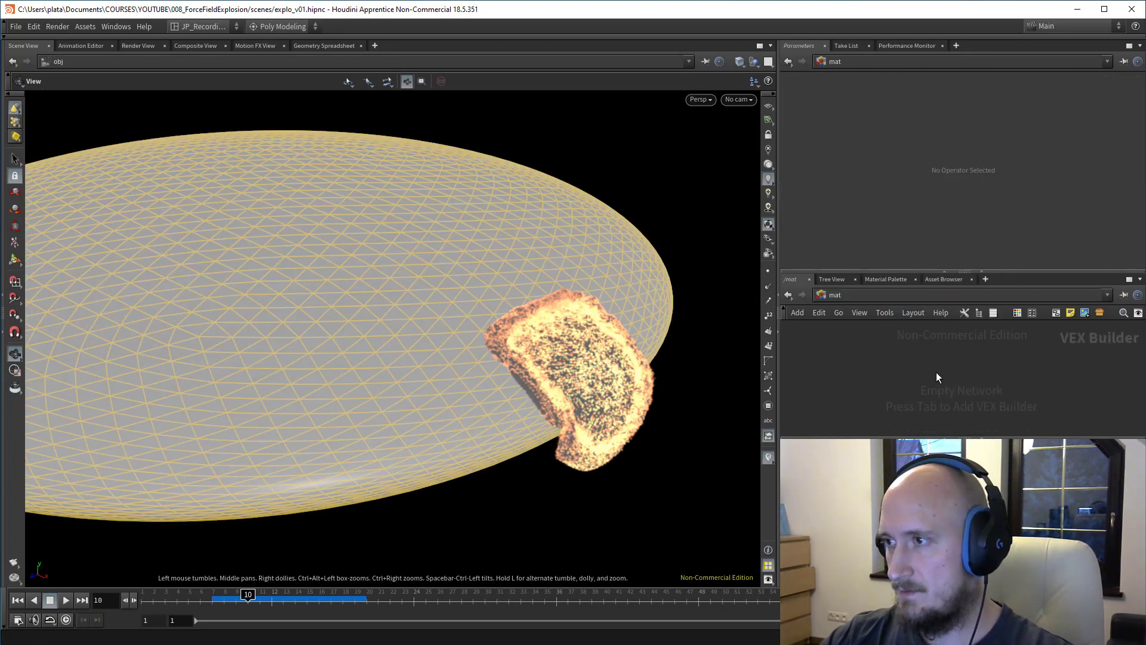
{"action": "key", "text": "Tab"}
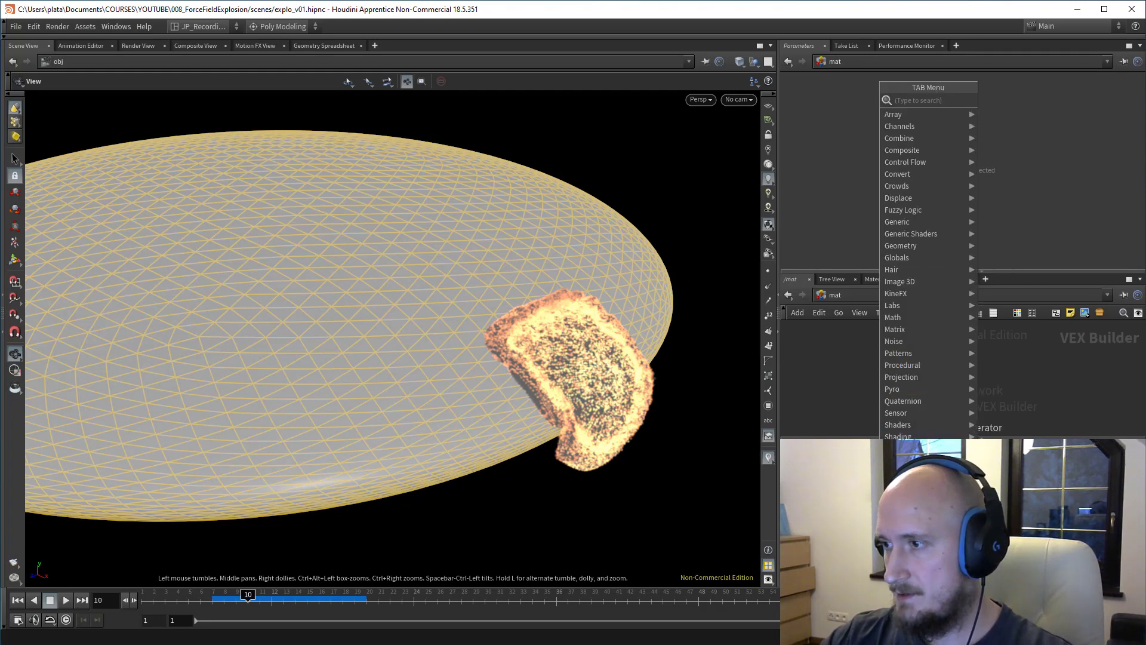
{"action": "mouse_move", "coordinate": [937, 435]}
{"action": "left_click", "coordinate": [832, 425]}
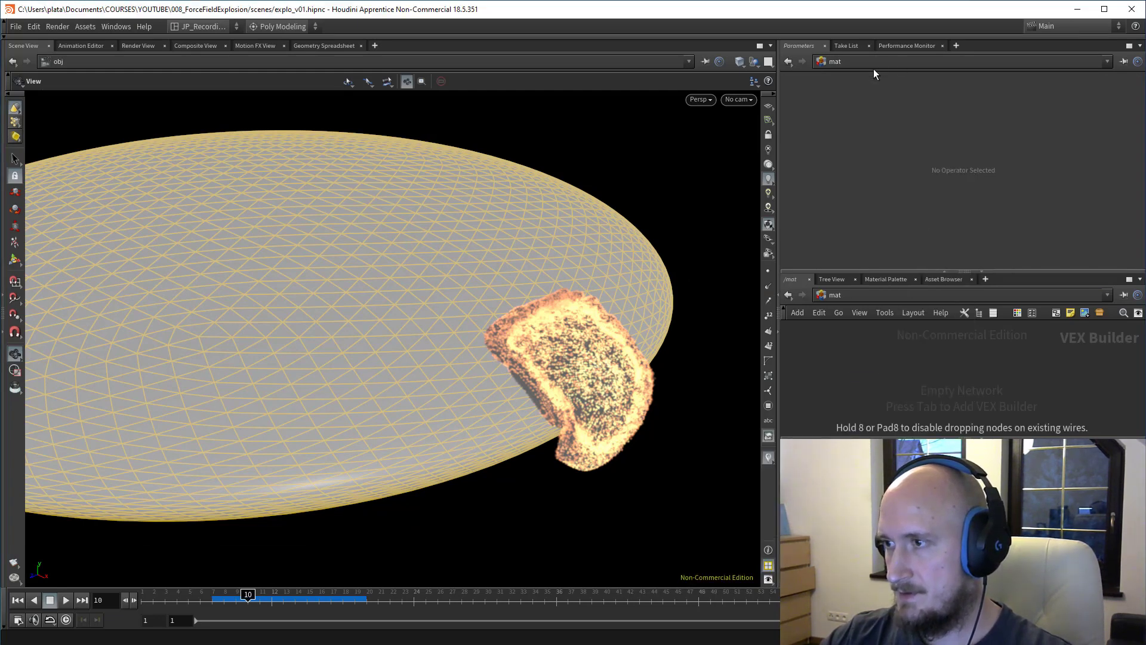
{"action": "double_click", "coordinate": [961, 80]}
{"action": "type", "text": "SHIP"}
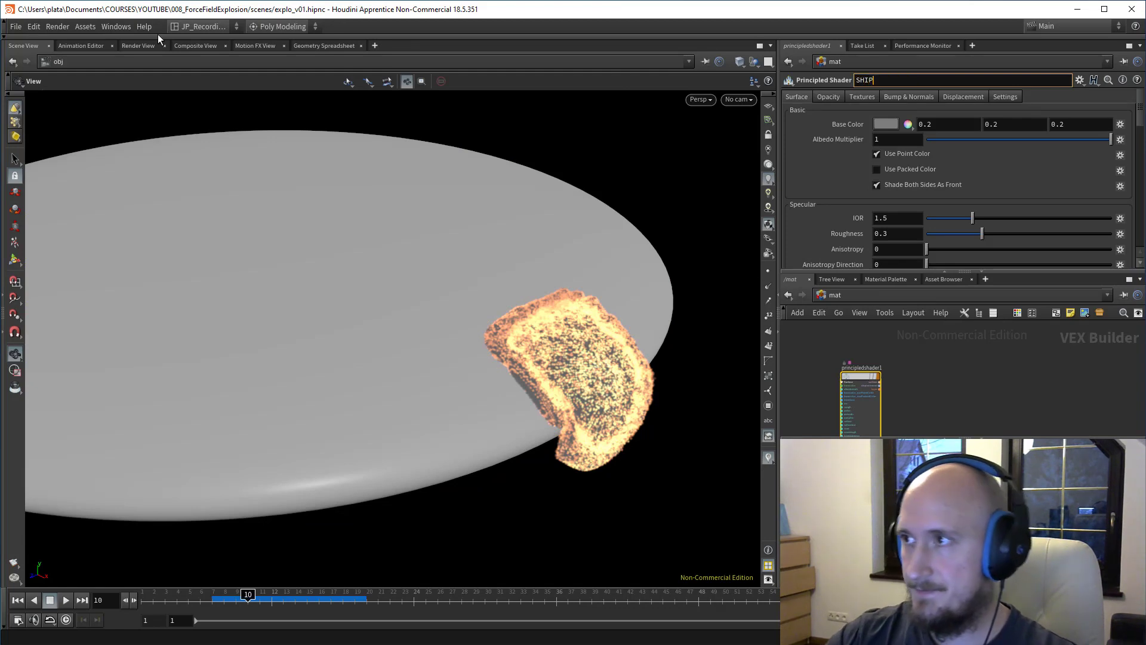
{"action": "key", "text": "Return"}
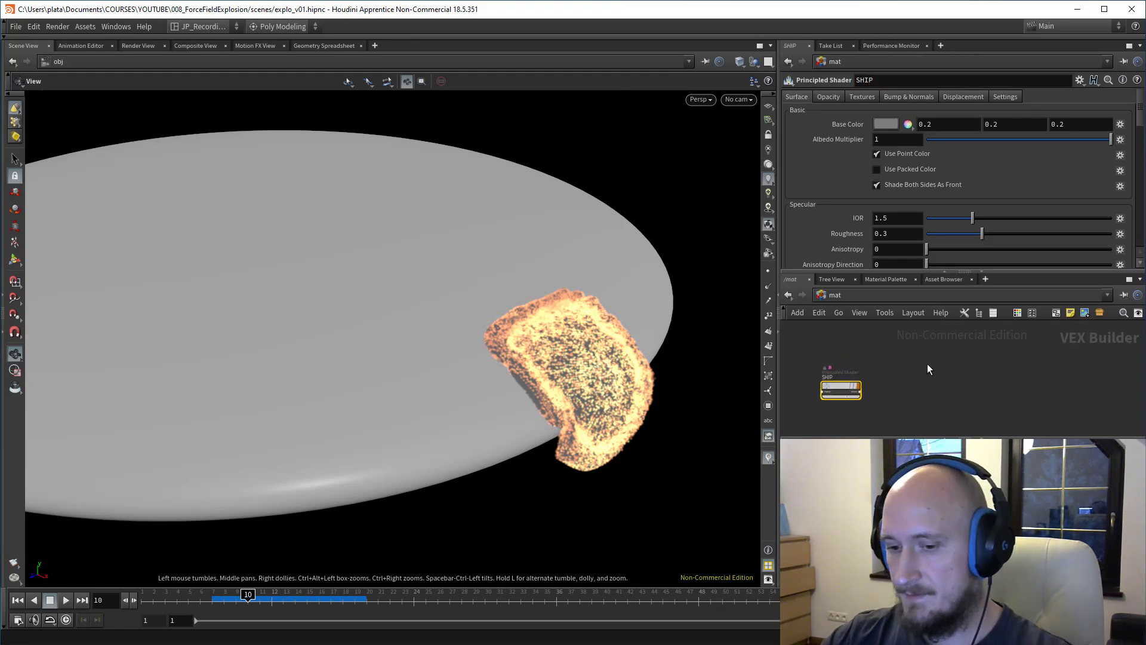
Step: Duplicate the SHIP shader, place the copy beside it and rename it PARTICLES
{"action": "key", "text": "ctrl+c"}
{"action": "key", "text": "ctrl+v"}
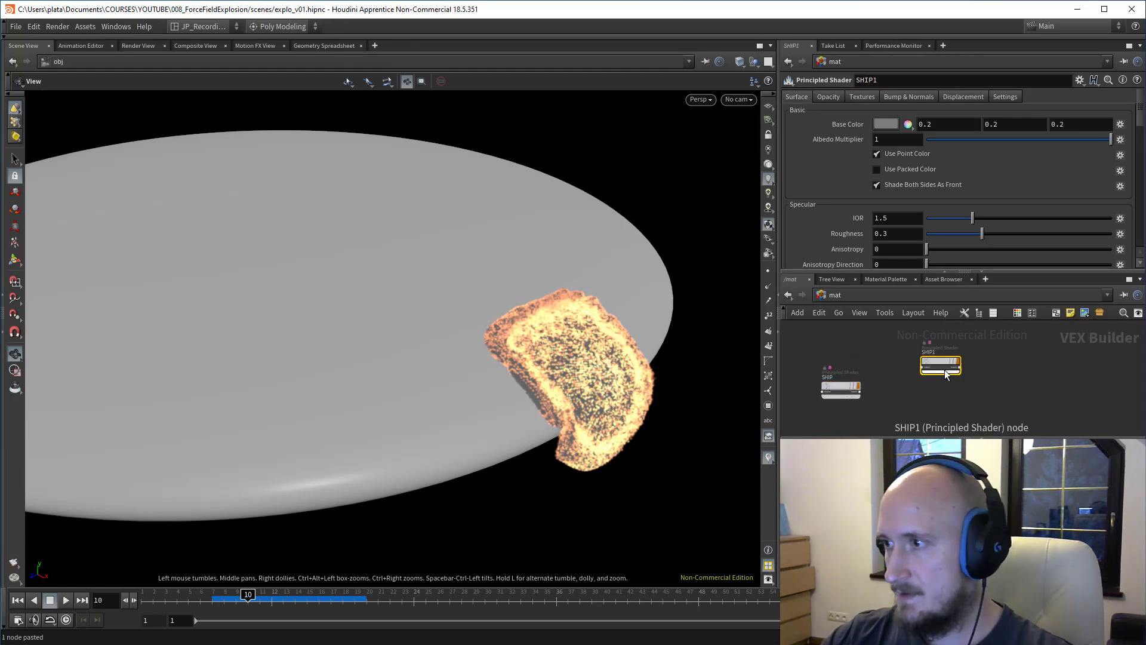
{"action": "left_click_drag", "start_coordinate": [945, 369], "coordinate": [920, 394]}
{"action": "double_click", "coordinate": [877, 76]}
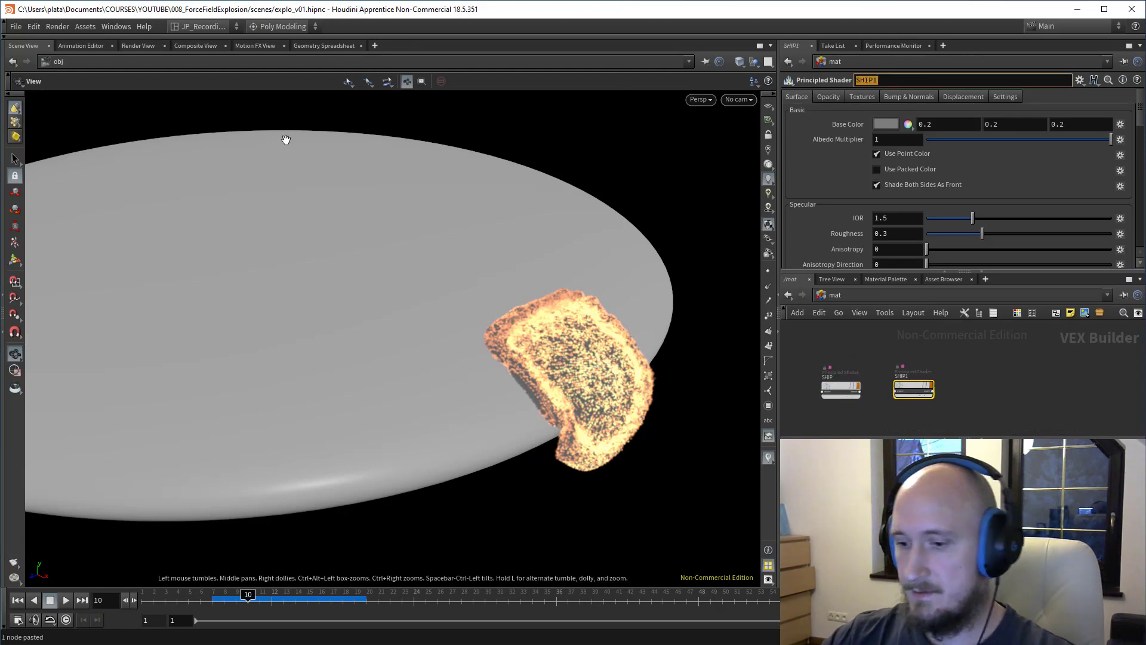
{"action": "key", "text": "BackSpace"}
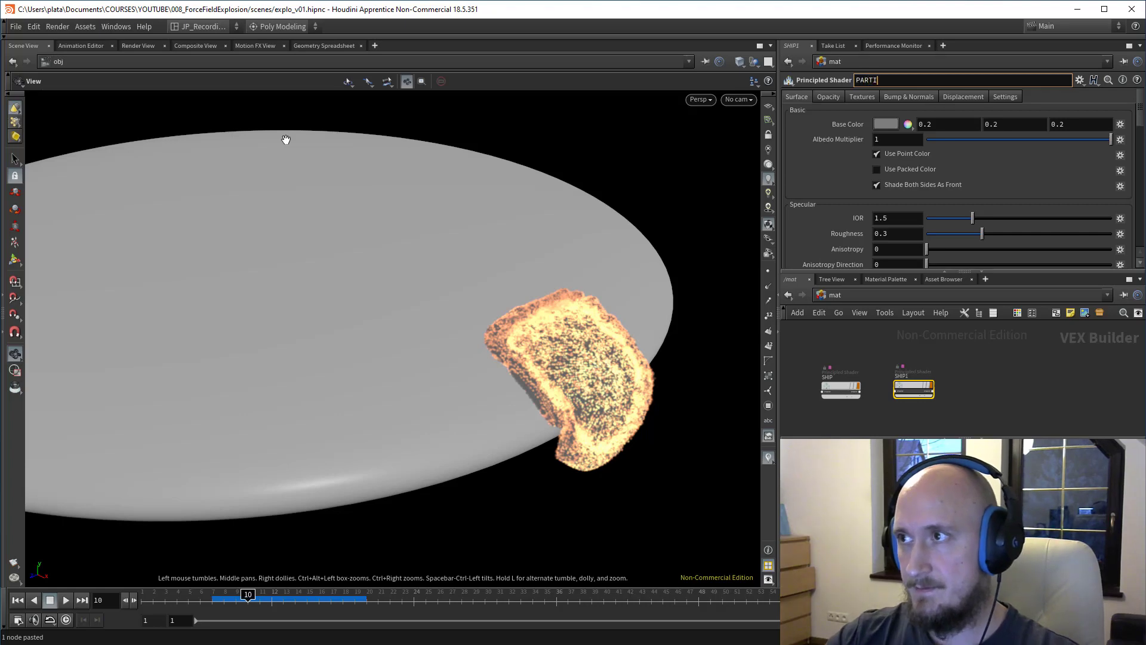
{"action": "type", "text": "PARTICLES"}
{"action": "key", "text": "Tab"}
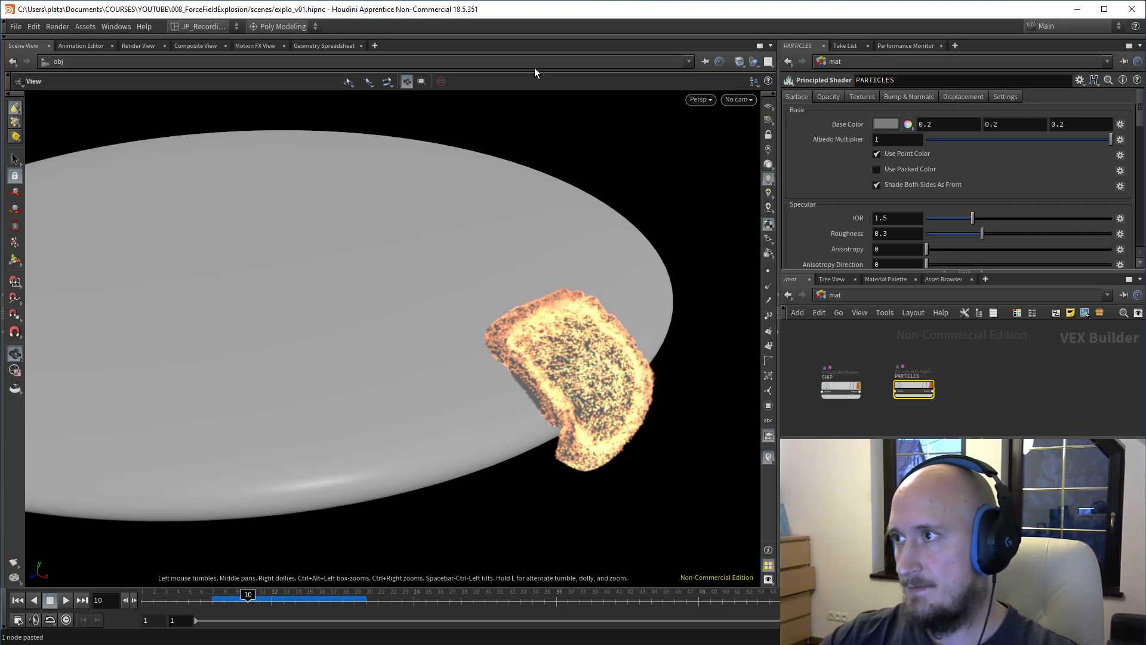
Step: On the PARTICLES shader, set the base color's red to 1 and green to 11, and the roughness to 1
{"action": "type", "text": "1"}
{"action": "key", "text": "Tab"}
{"action": "type", "text": "11"}
{"action": "key", "text": "Return"}
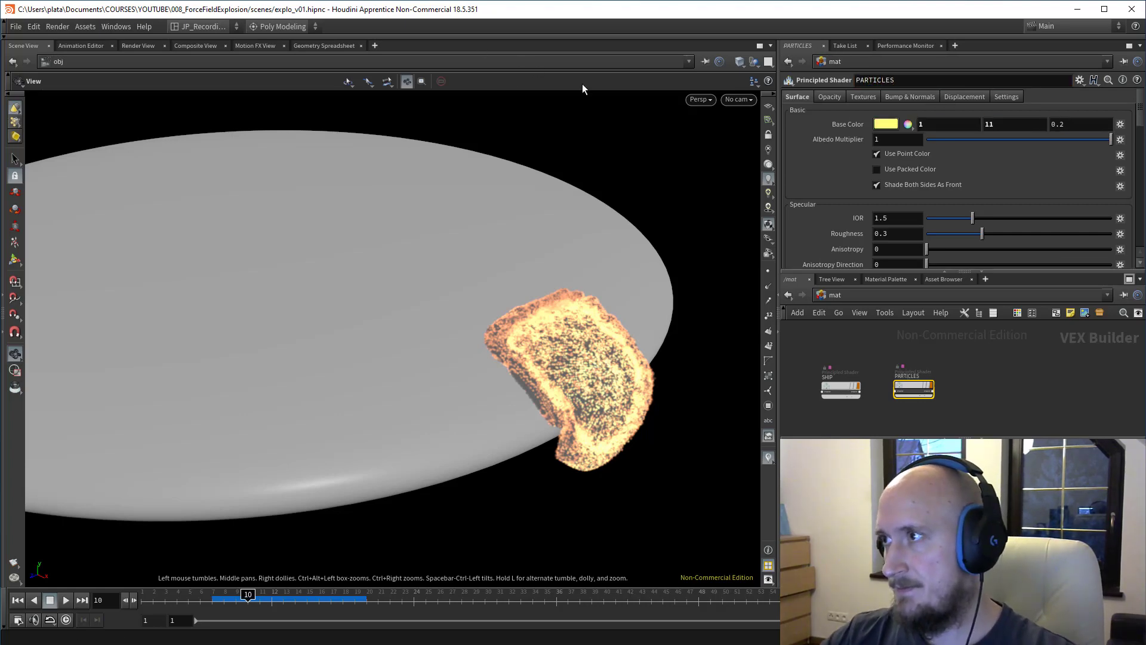
{"action": "scroll", "coordinate": [1049, 182], "scroll_direction": "down", "scroll_amount": 2}
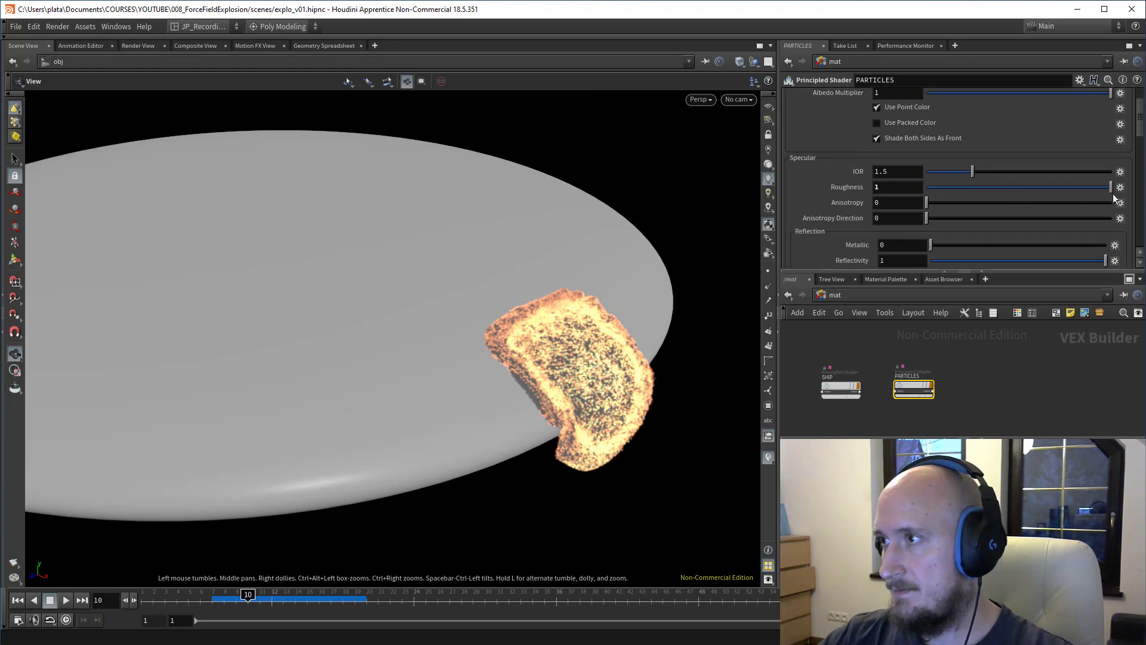
{"action": "scroll", "coordinate": [1050, 220], "scroll_direction": "down", "scroll_amount": 2}
Step: Return to the object level and assign the SHIP material to the SHIP object
{"action": "left_click", "coordinate": [864, 296]}
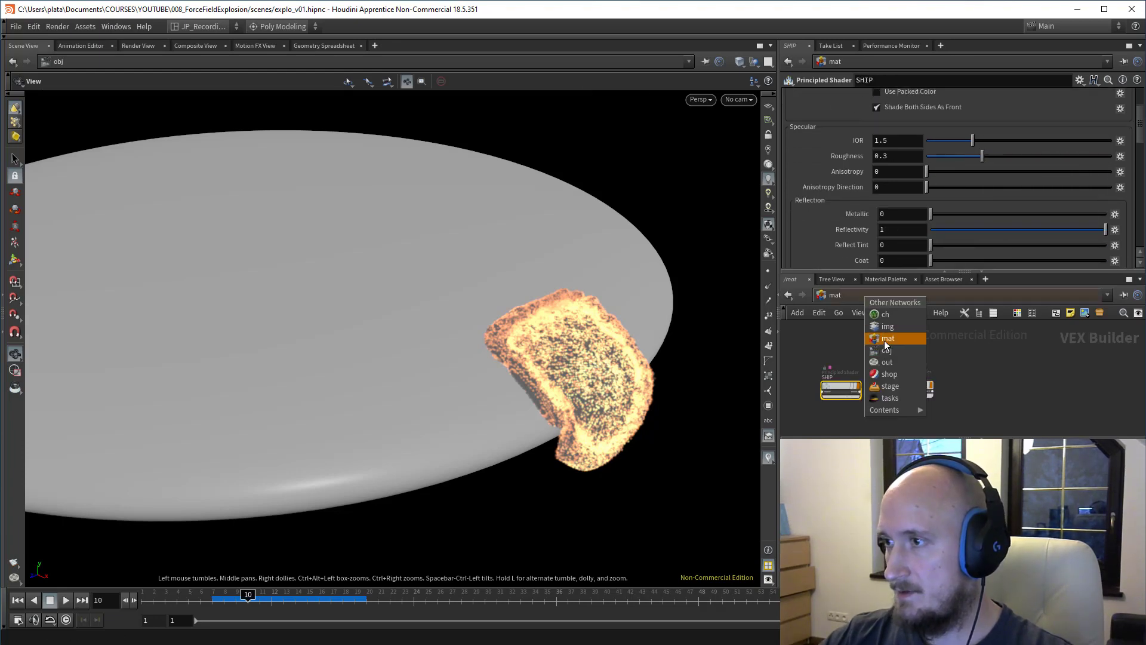
{"action": "left_click", "coordinate": [886, 350]}
{"action": "left_click", "coordinate": [850, 354]}
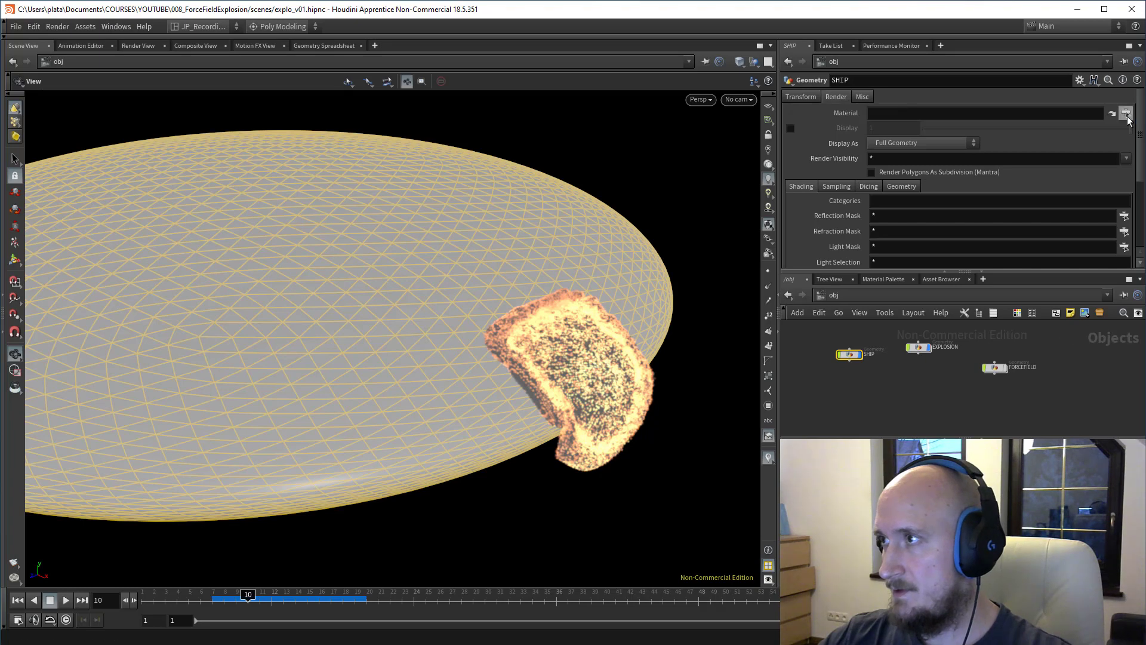
{"action": "left_click", "coordinate": [1125, 114]}
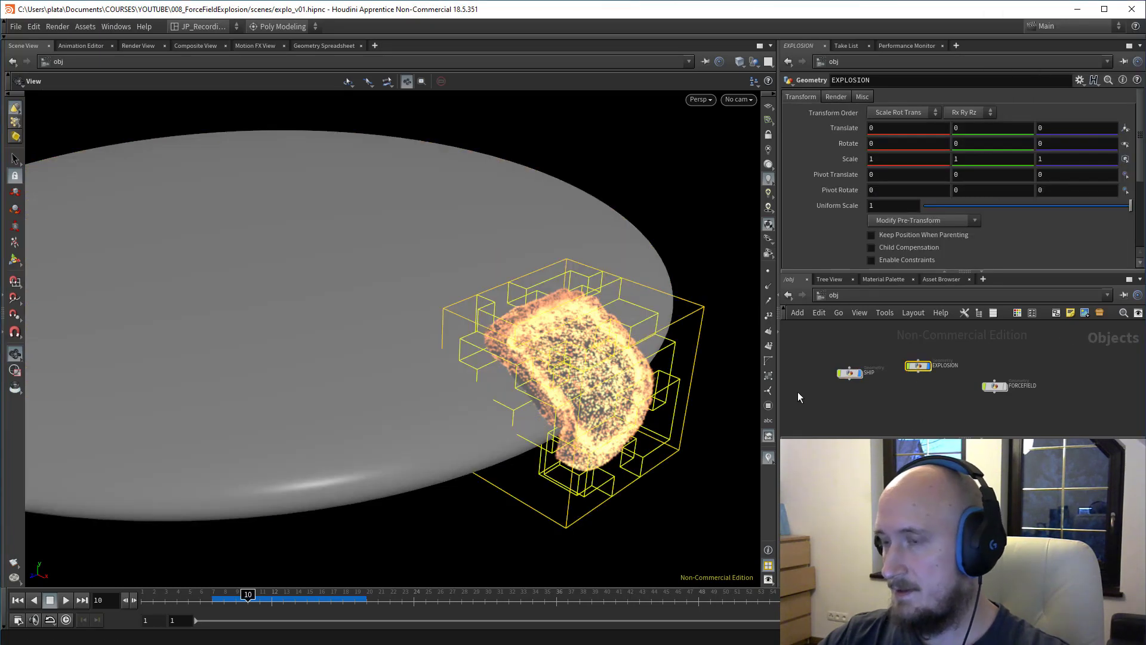
Step: Check the material assignment of the pyrolook node inside the EXPLOSION object
{"action": "double_click", "coordinate": [918, 365]}
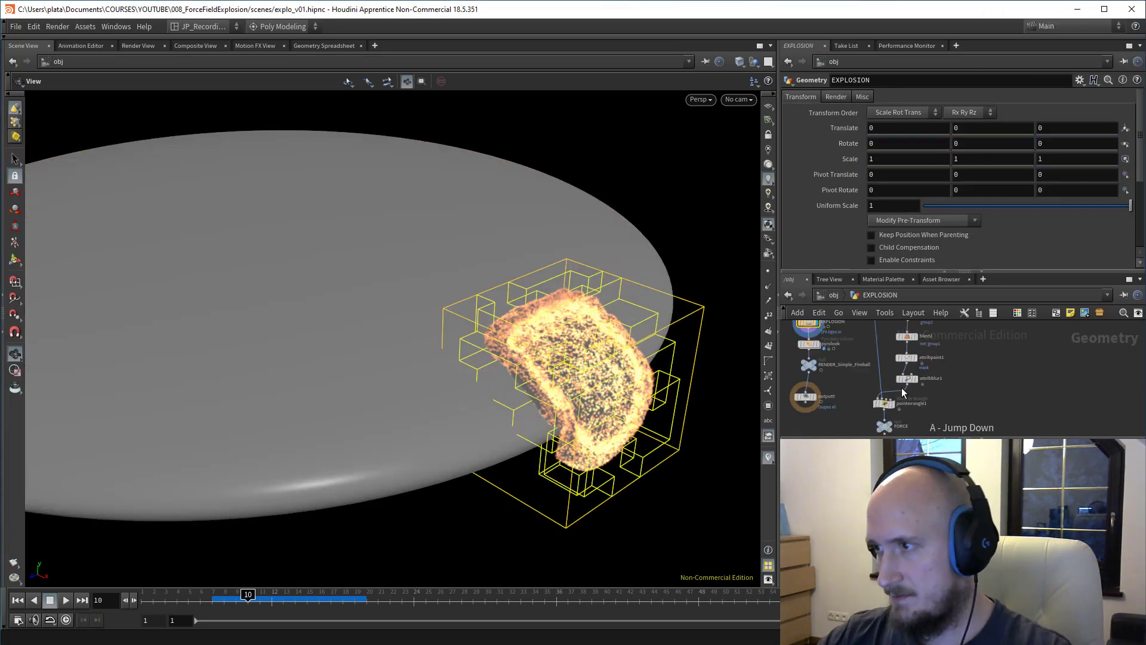
{"action": "left_click", "coordinate": [816, 366]}
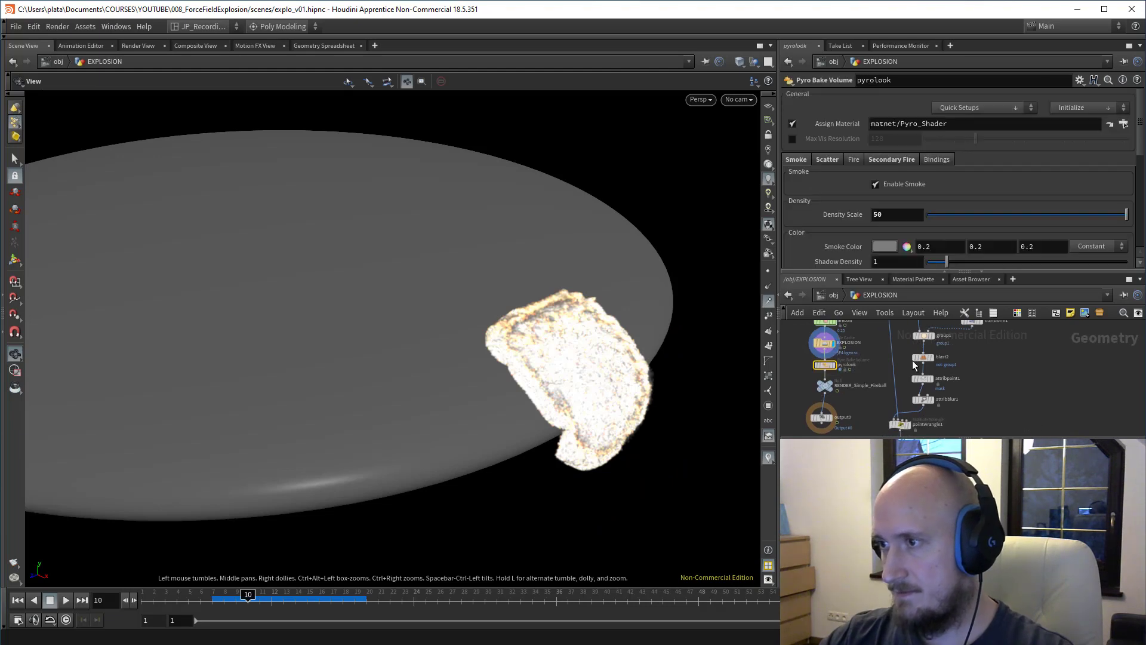
{"action": "key", "text": "u"}
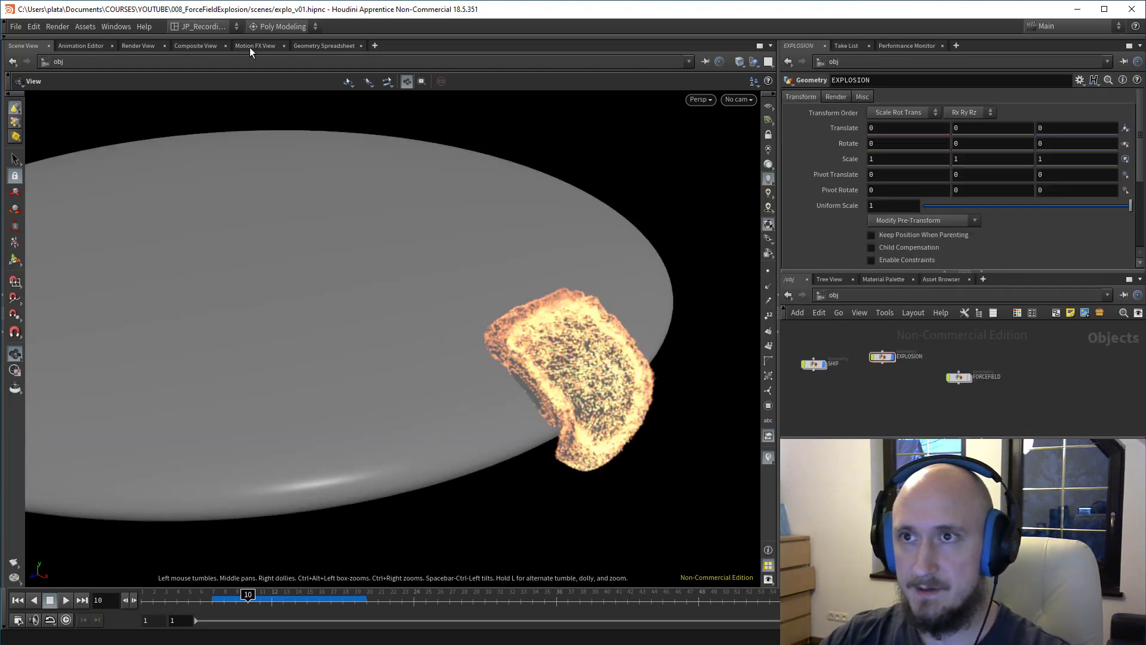
Step: Add a Sky Light to the scene and disable the Sky Environment Map on skylight1
{"action": "left_click", "coordinate": [838, 37]}
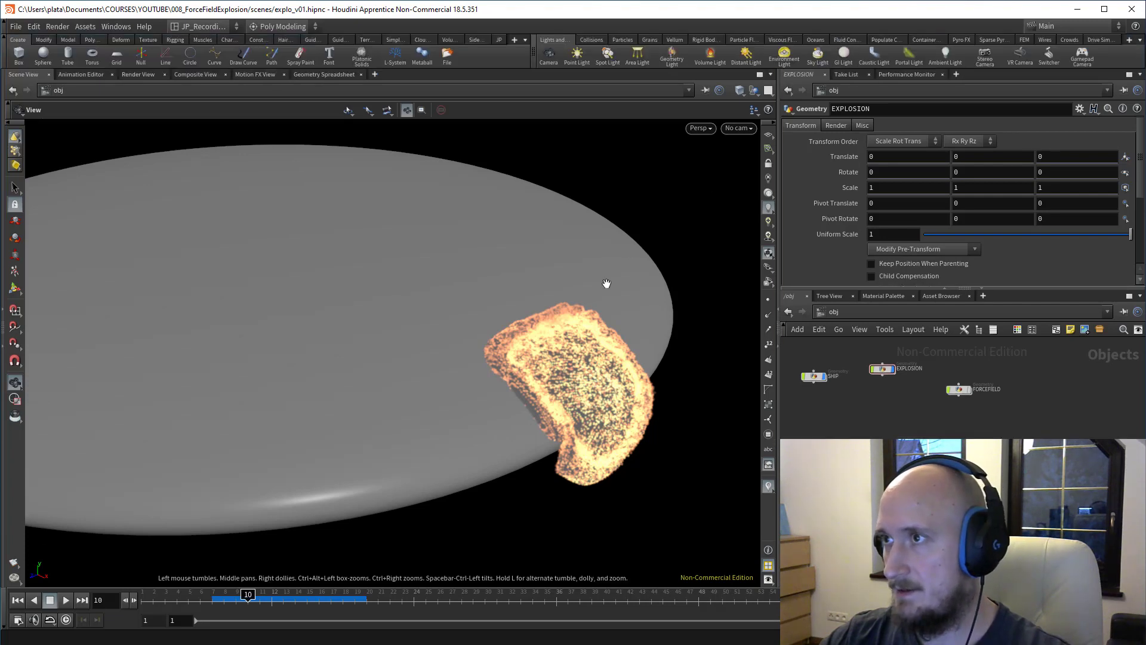
{"action": "left_click_drag", "start_coordinate": [607, 284], "coordinate": [467, 271]}
{"action": "right_click_drag", "start_coordinate": [468, 271], "coordinate": [470, 276]}
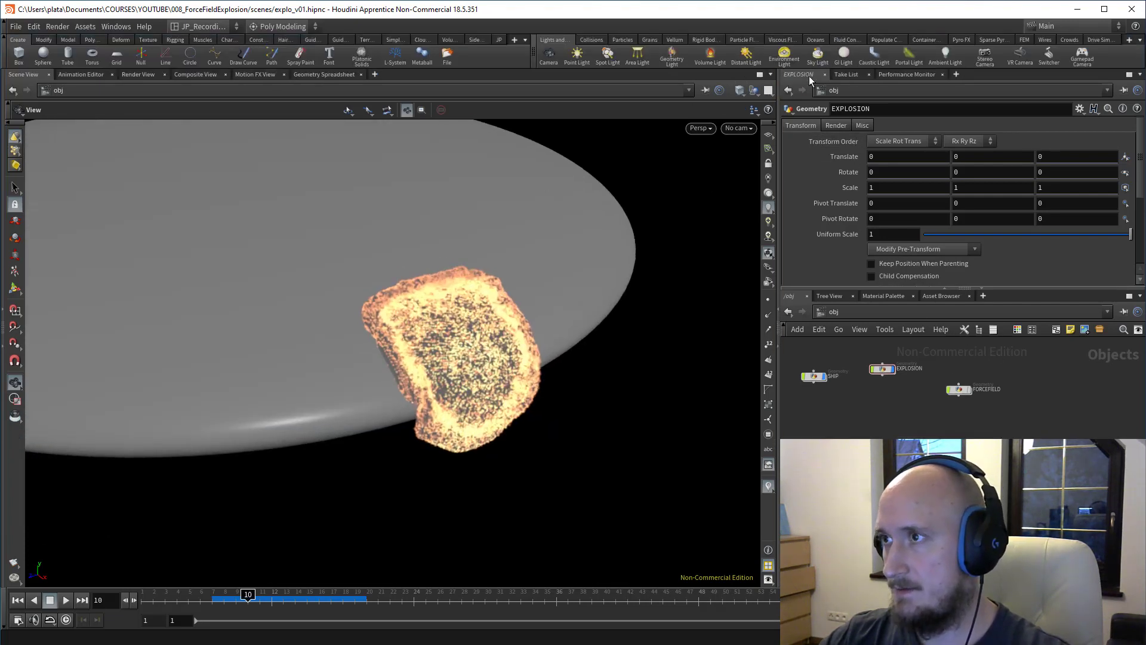
{"action": "left_click", "coordinate": [812, 61]}
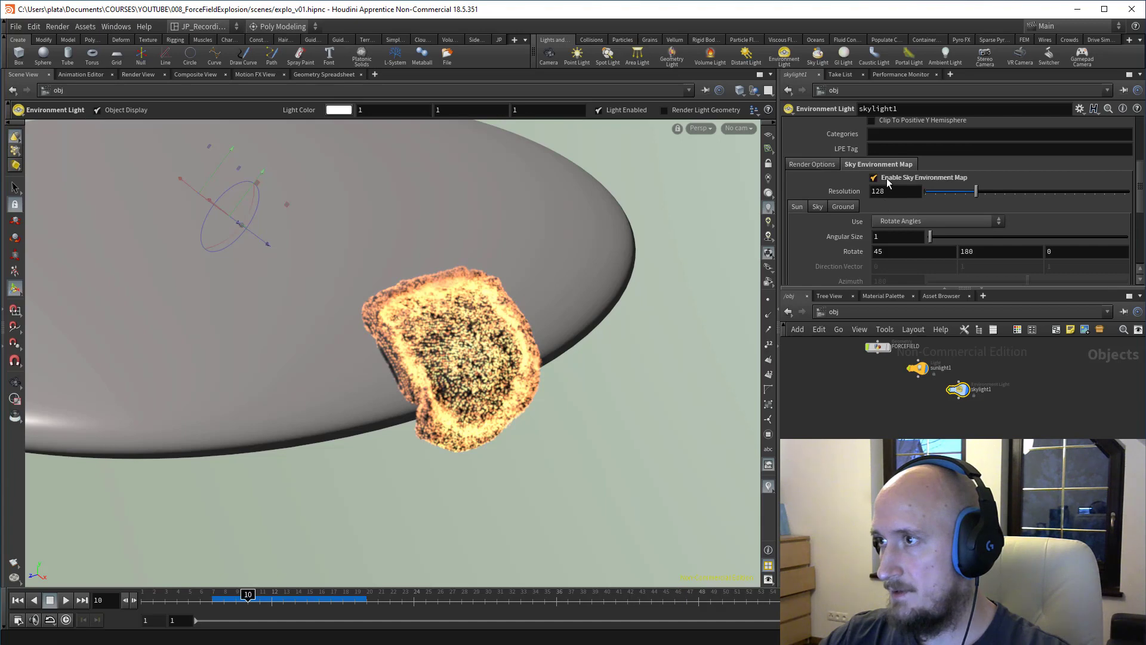
{"action": "left_click", "coordinate": [887, 178]}
Step: Load HDRIHaven_kiara_5_noon_2k.rat from $HFS/houdini/pic/hdri as the environment map of skylight1
{"action": "scroll", "coordinate": [924, 201], "scroll_direction": "up", "scroll_amount": 3}
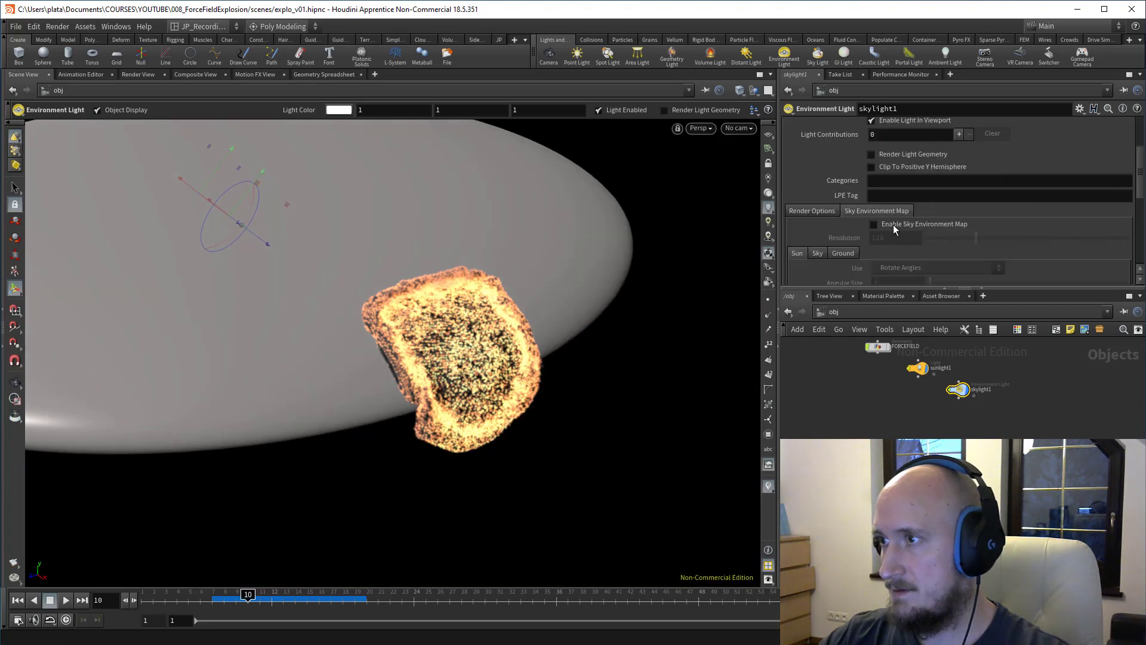
{"action": "scroll", "coordinate": [920, 244], "scroll_direction": "up", "scroll_amount": 5}
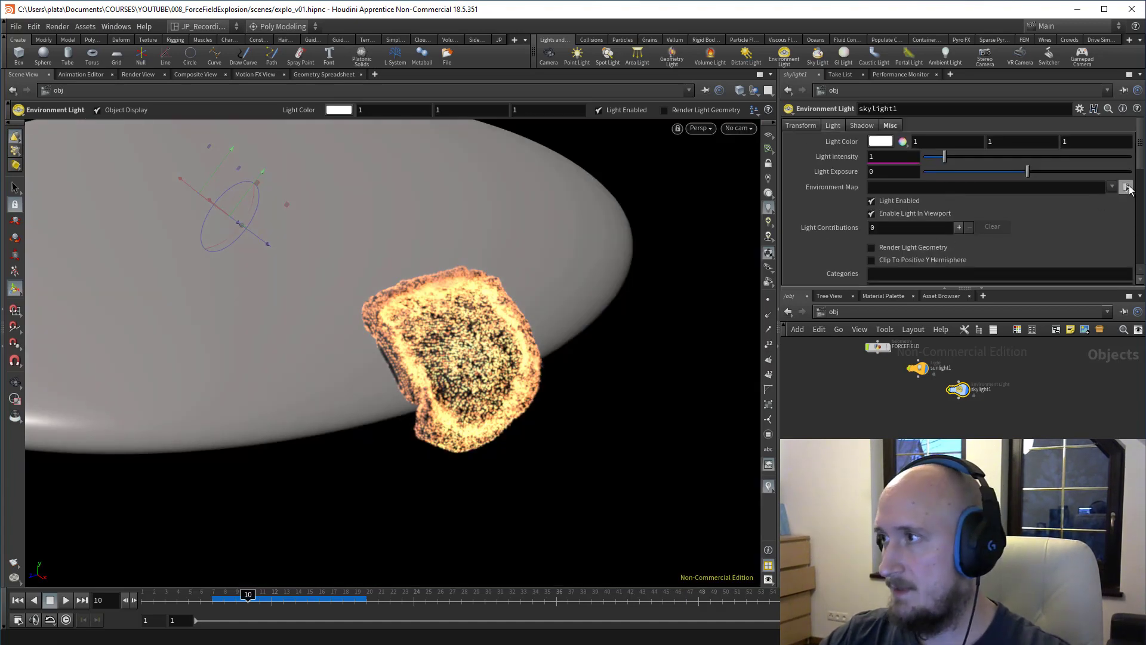
{"action": "left_click", "coordinate": [1124, 187]}
{"action": "left_click", "coordinate": [757, 162]}
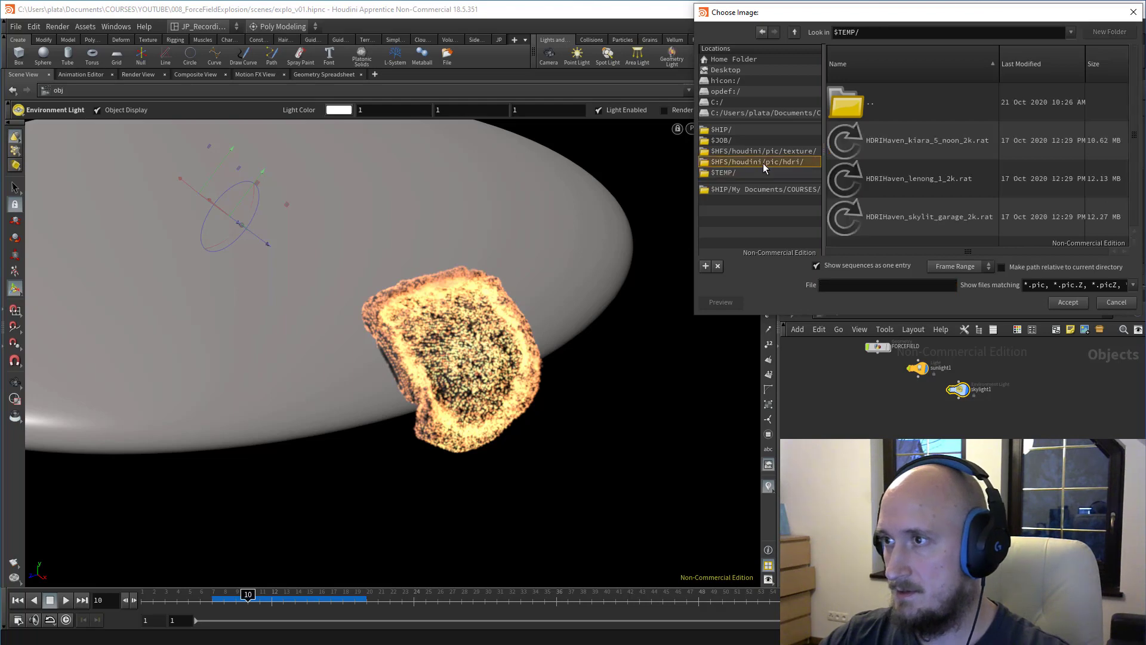
{"action": "left_click", "coordinate": [894, 143]}
{"action": "left_click", "coordinate": [1067, 303]}
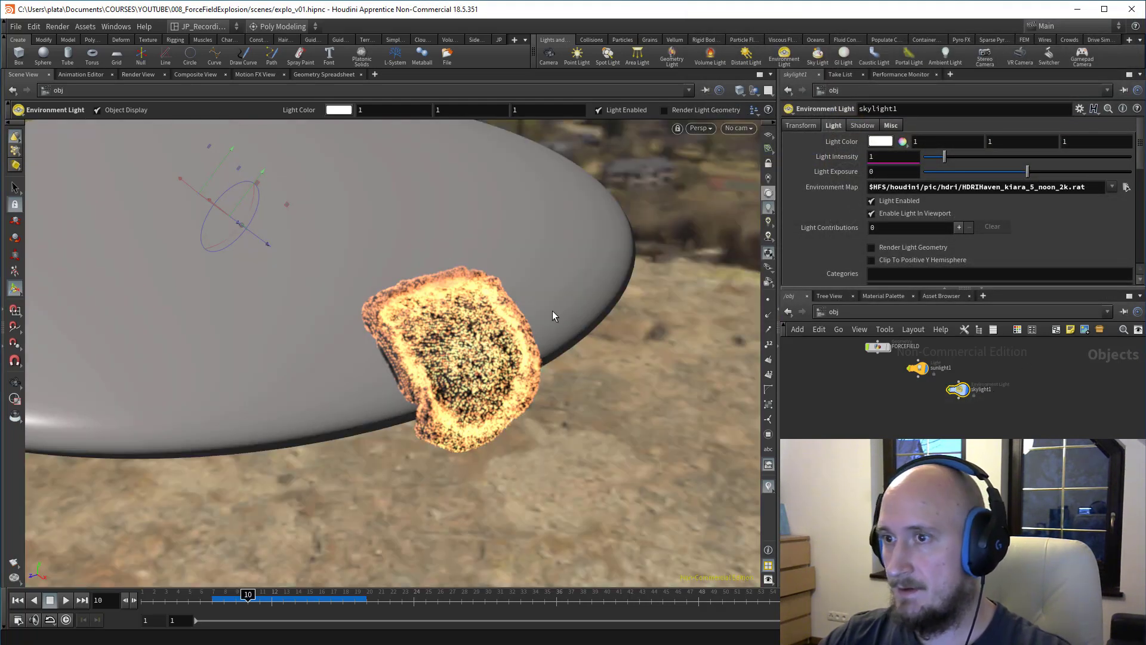
Step: Turn off the display of environment lights as backgrounds in the viewport's display options
{"action": "key", "text": "d"}
{"action": "left_click", "coordinate": [789, 220]}
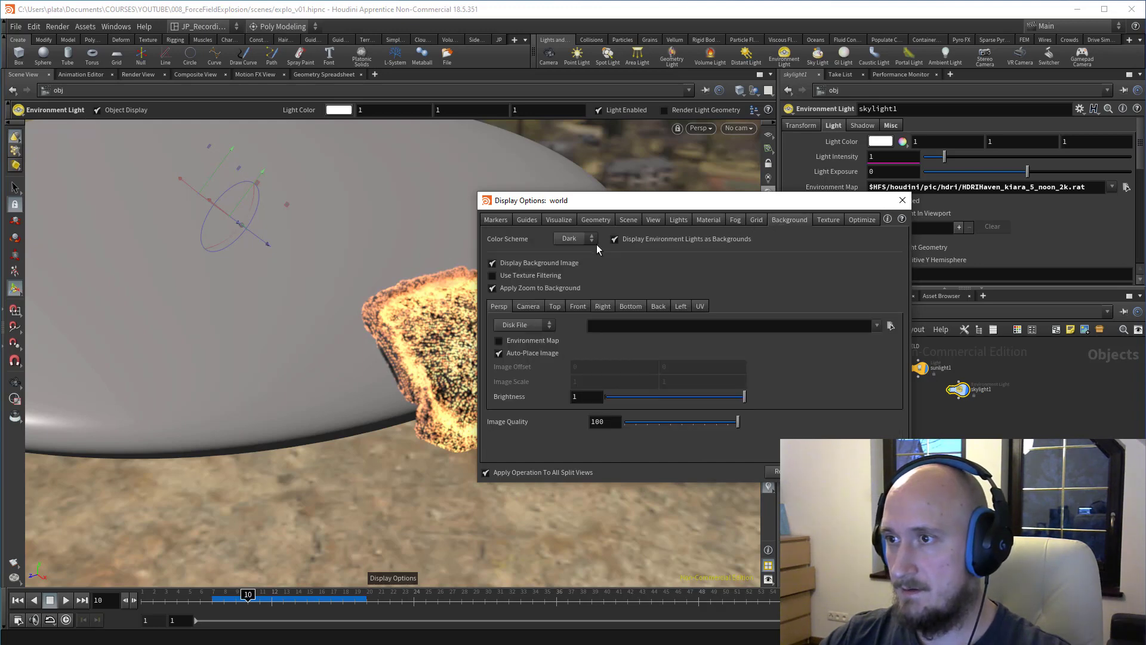
{"action": "left_click", "coordinate": [598, 244]}
Step: Create a Mantra render node and clear its Candidate Objects field
{"action": "left_click", "coordinate": [58, 27]}
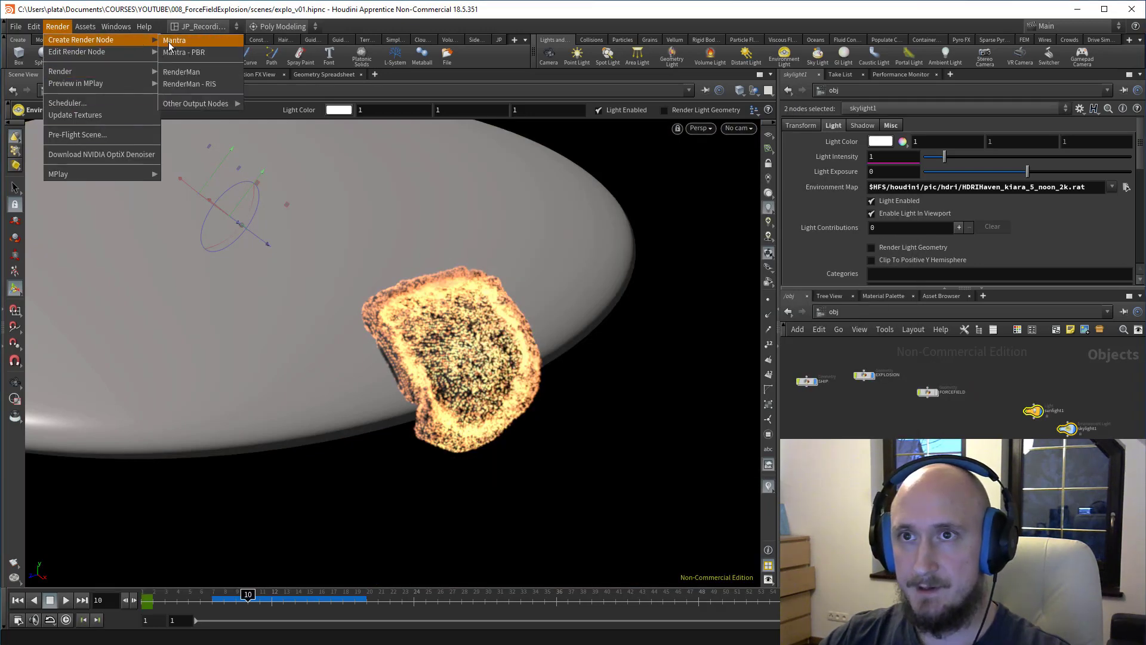
{"action": "left_click", "coordinate": [191, 40]}
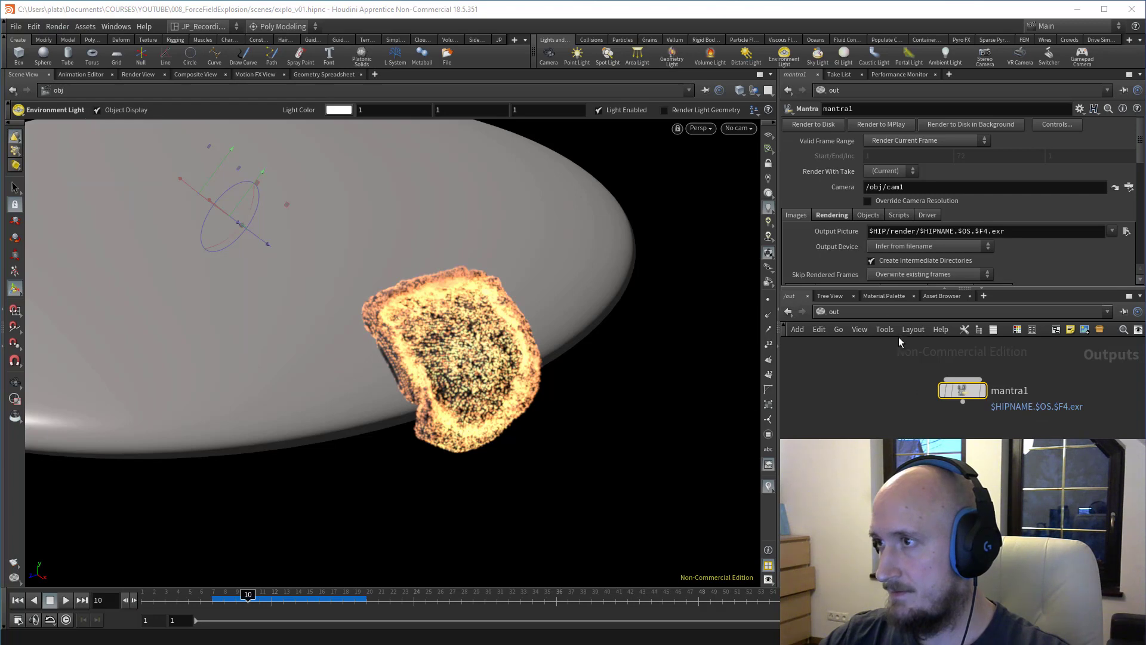
{"action": "left_click", "coordinate": [843, 215]}
{"action": "left_click", "coordinate": [867, 215]}
{"action": "scroll", "coordinate": [888, 206], "scroll_direction": "down", "scroll_amount": 3}
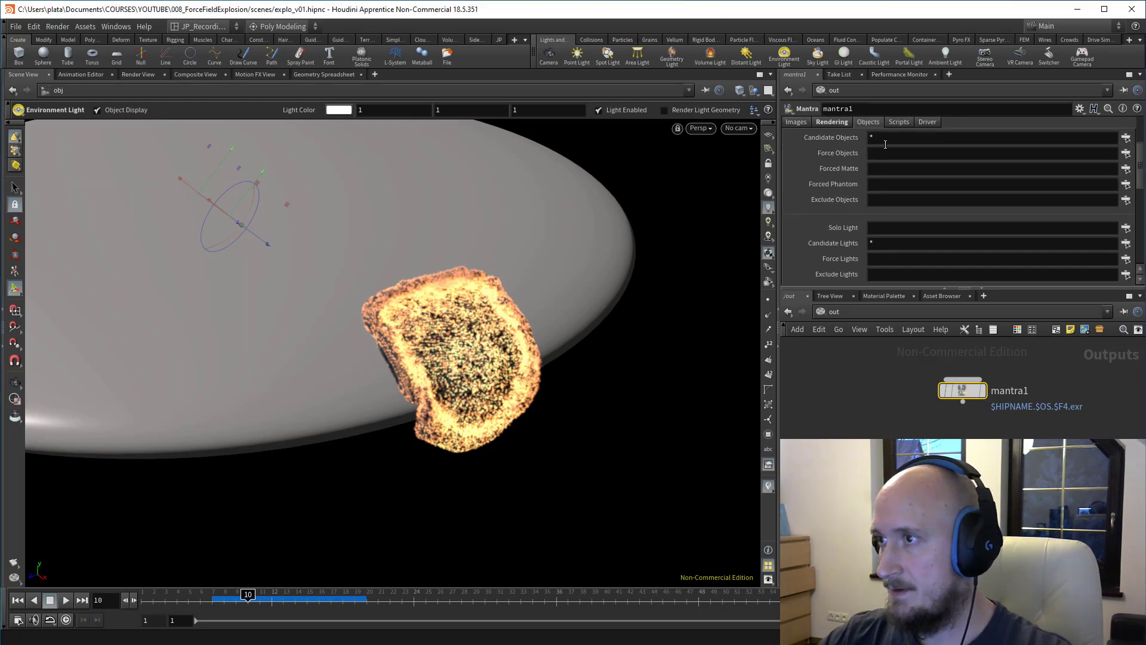
{"action": "left_click", "coordinate": [886, 138]}
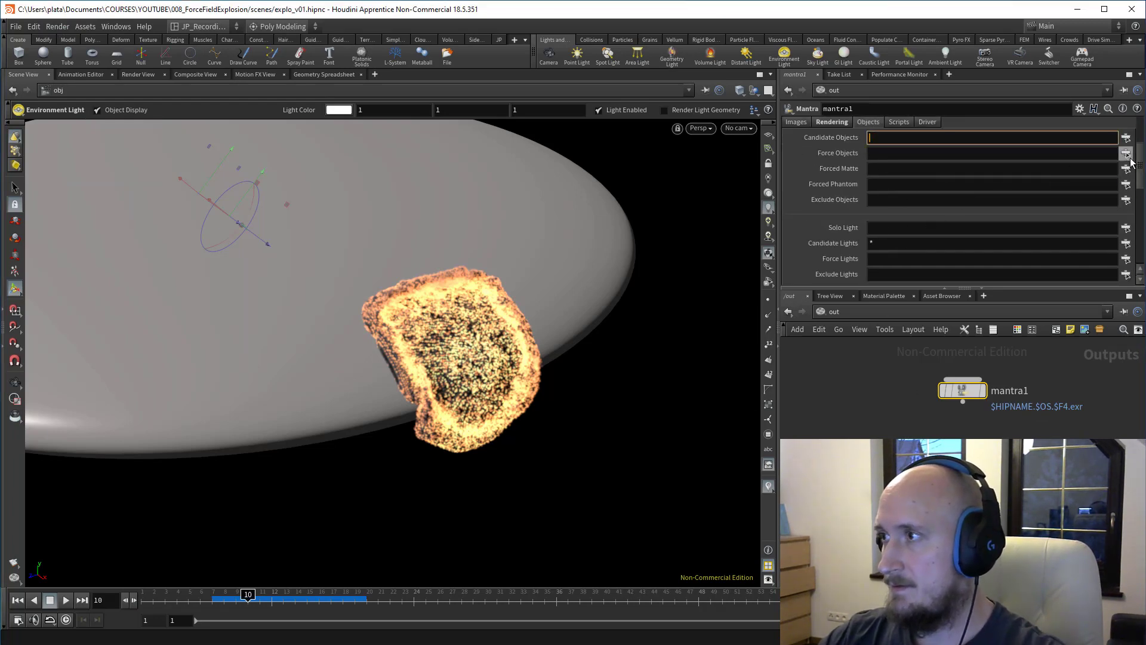
Step: Set the Mantra node's Force Objects to EXPLOSION and rename the node to explosion
{"action": "left_click", "coordinate": [1126, 153]}
{"action": "left_click", "coordinate": [965, 67]}
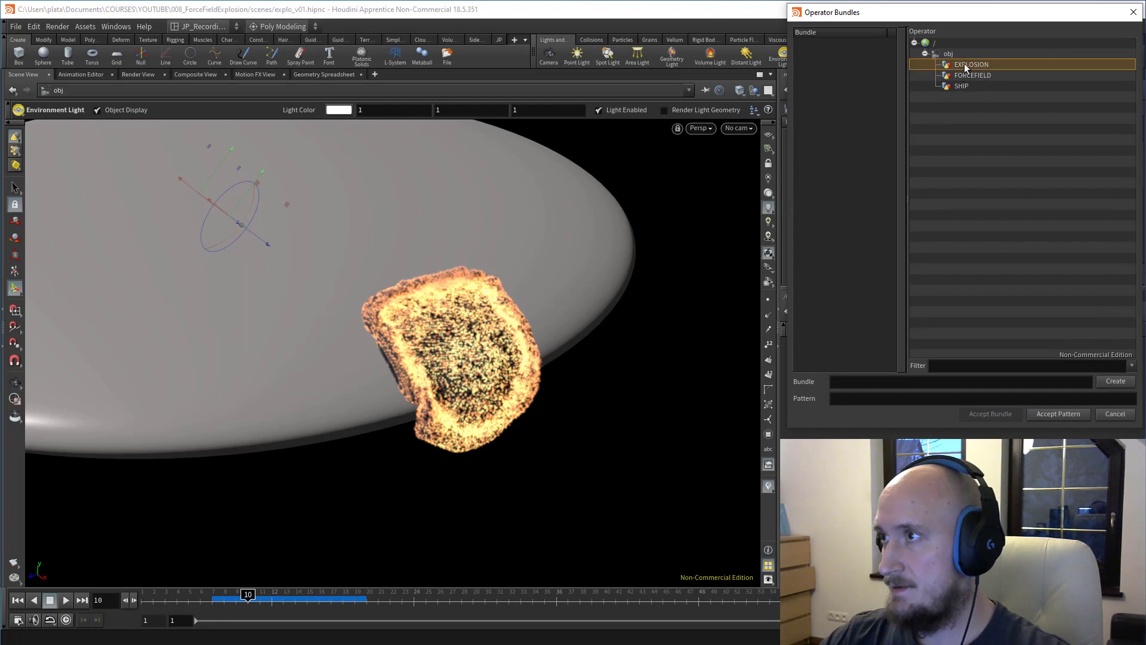
{"action": "left_click", "coordinate": [1052, 413]}
{"action": "scroll", "coordinate": [901, 227], "scroll_direction": "up", "scroll_amount": 3}
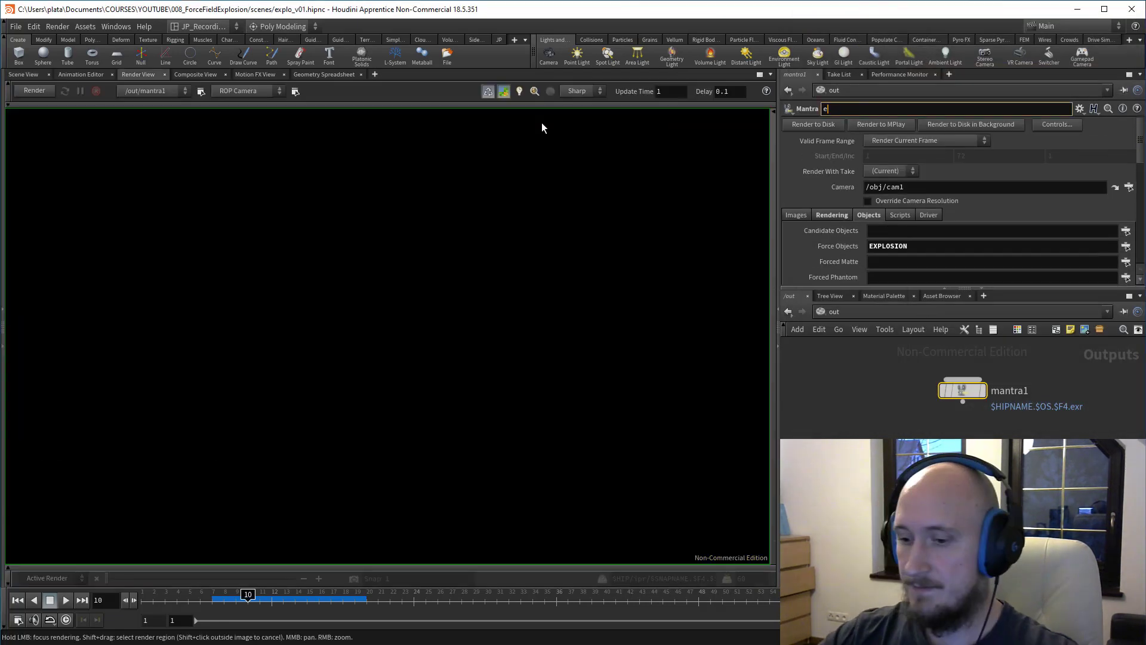
{"action": "type", "text": "explosio"}
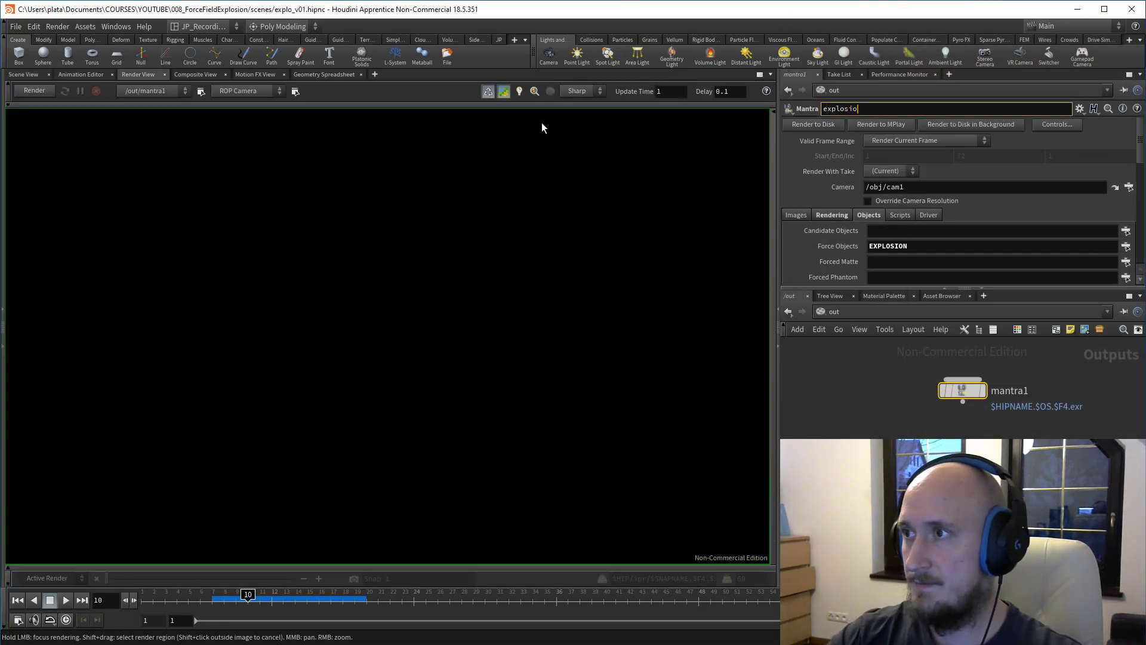
{"action": "type", "text": "n"}
{"action": "key", "text": "Return"}
Step: Run a test render of the explosion node at frame 10 and stop it
{"action": "left_click", "coordinate": [34, 90]}
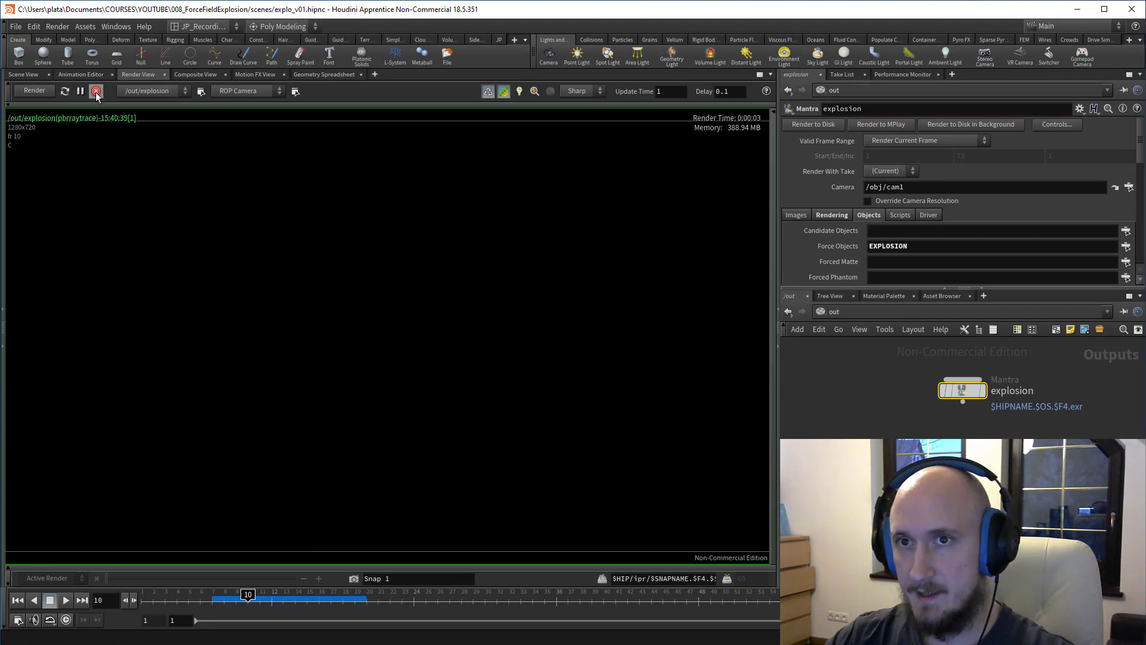
{"action": "left_click", "coordinate": [95, 92]}
{"action": "mouse_move", "coordinate": [250, 567]}
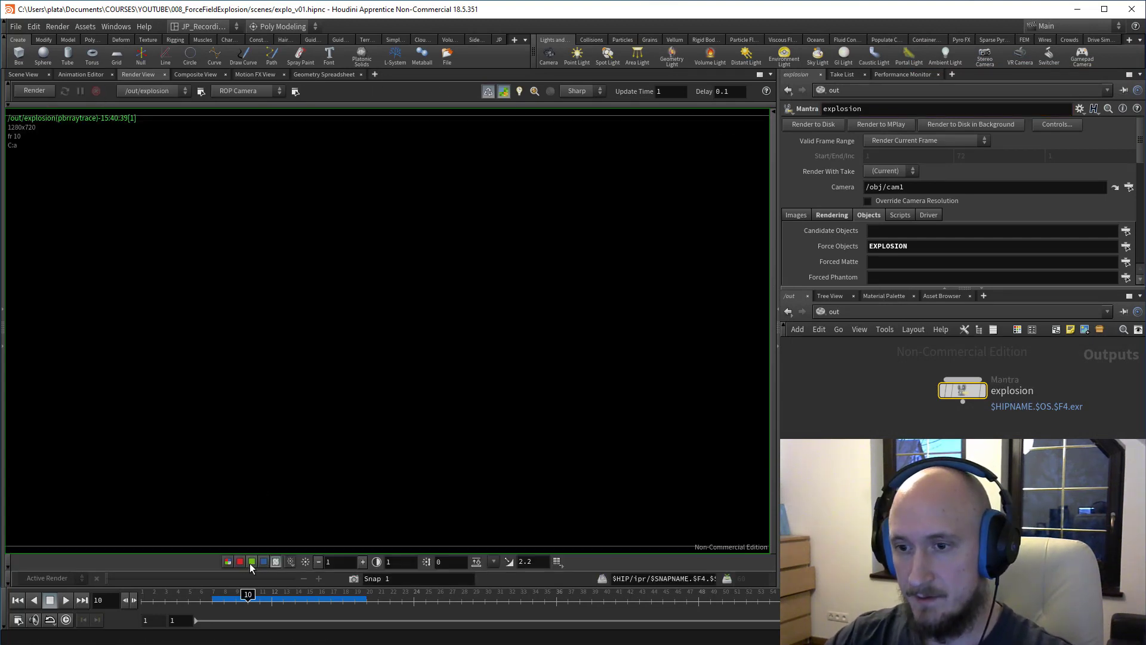
Step: Create a camera from the adjusted viewport view and bring up the explosion's render
{"action": "left_click", "coordinate": [25, 75]}
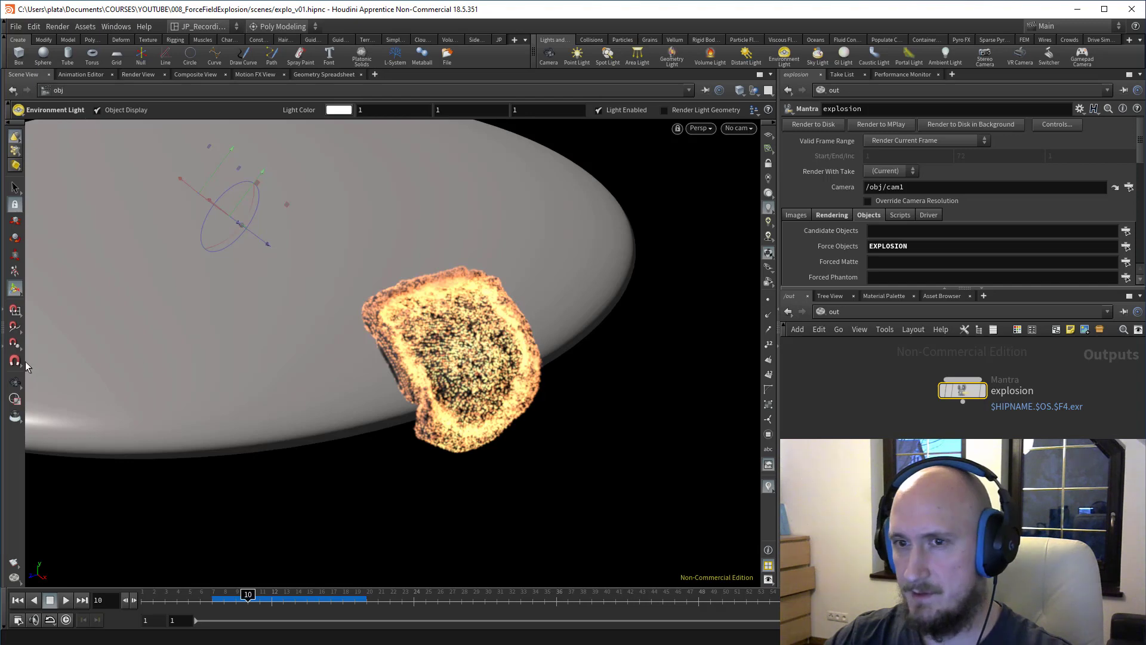
{"action": "left_click", "coordinate": [16, 381]}
{"action": "right_click_drag", "start_coordinate": [381, 347], "coordinate": [401, 316]}
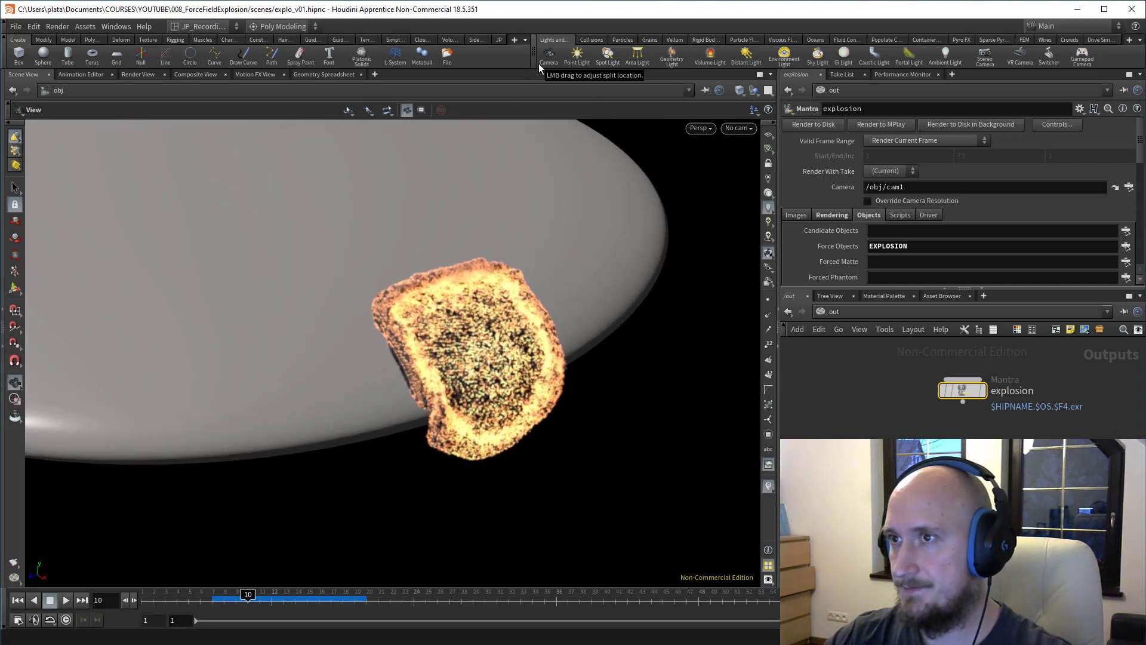
{"action": "left_click", "coordinate": [546, 59], "text": "ctrl"}
{"action": "left_click", "coordinate": [138, 74]}
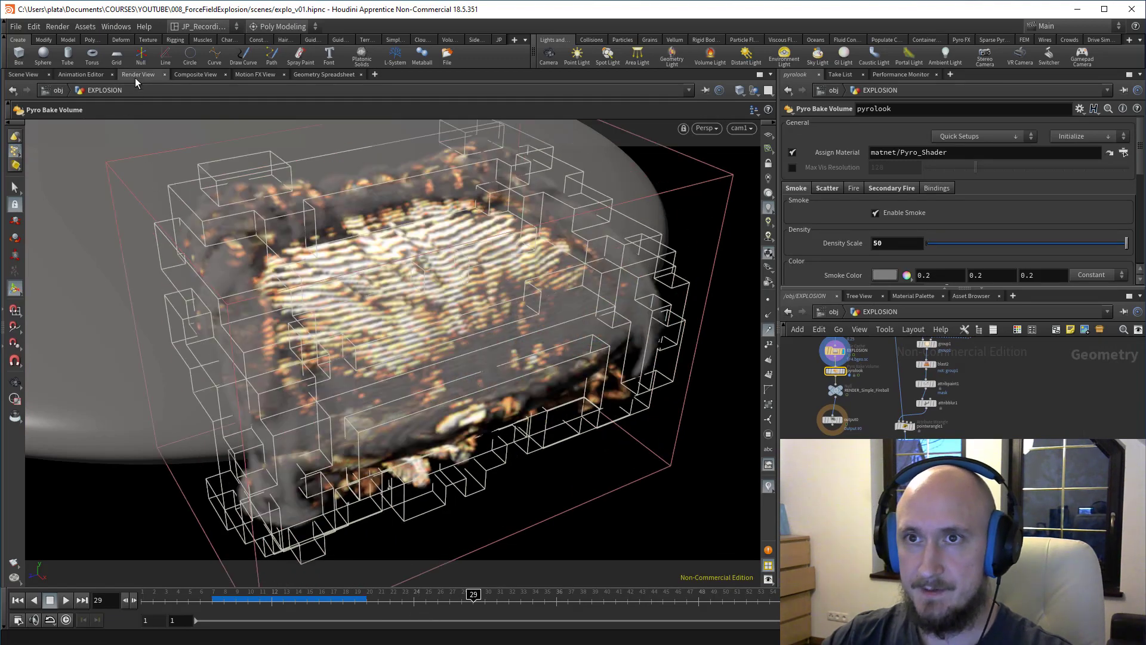
{"action": "left_click", "coordinate": [136, 75]}
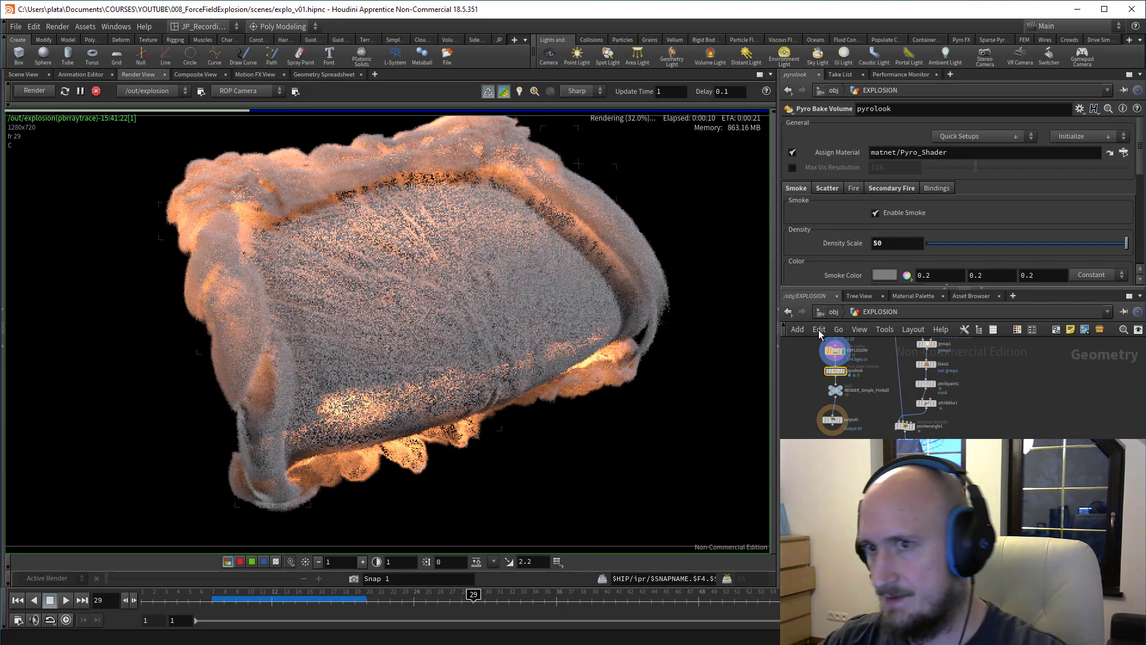
Step: Disable scatter on the pyrolook node and enable fire with an intensity scale of 5
{"action": "left_click", "coordinate": [827, 188]}
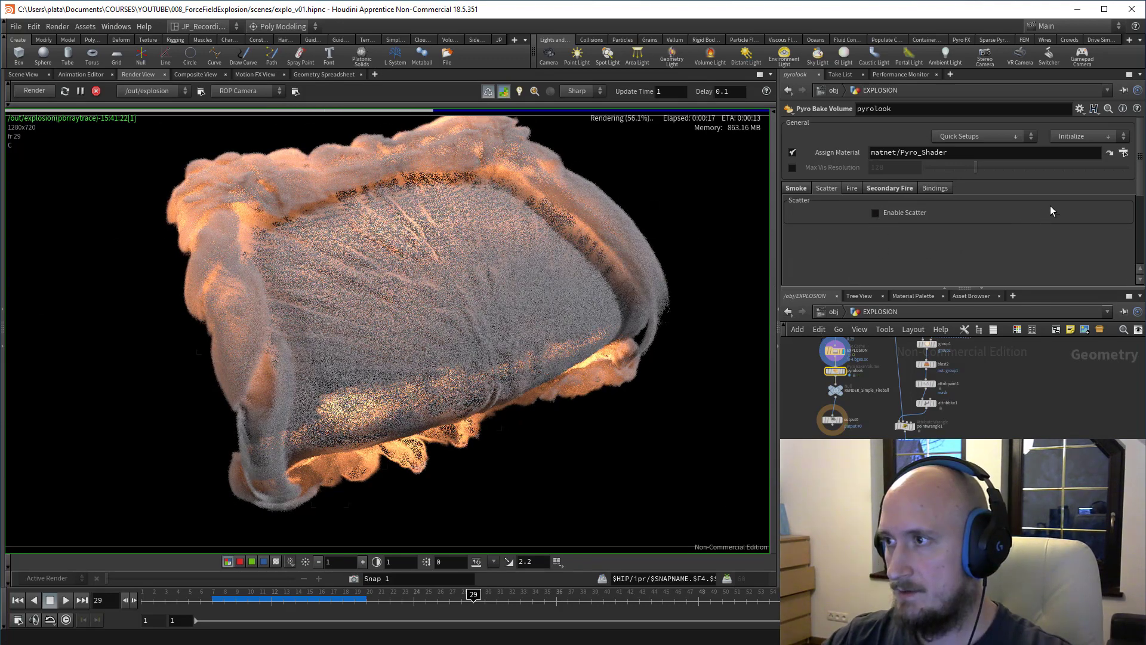
{"action": "left_click_drag", "start_coordinate": [1139, 171], "coordinate": [1139, 180]}
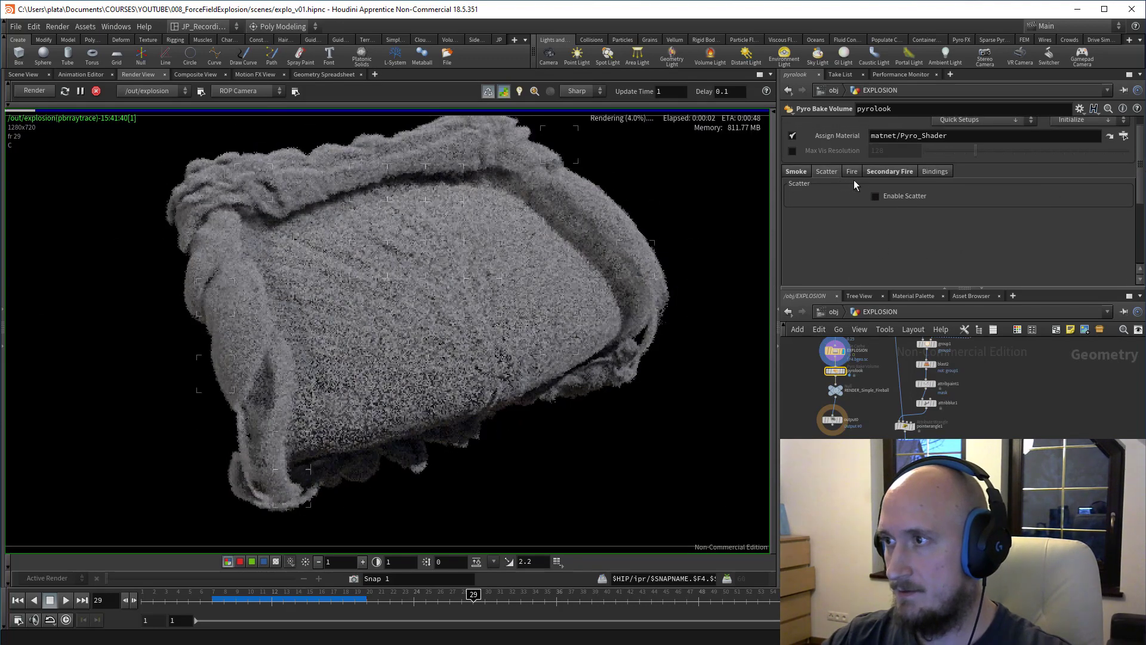
{"action": "left_click", "coordinate": [852, 171]}
{"action": "left_click", "coordinate": [875, 196]}
{"action": "scroll", "coordinate": [955, 215], "scroll_direction": "down", "scroll_amount": 1}
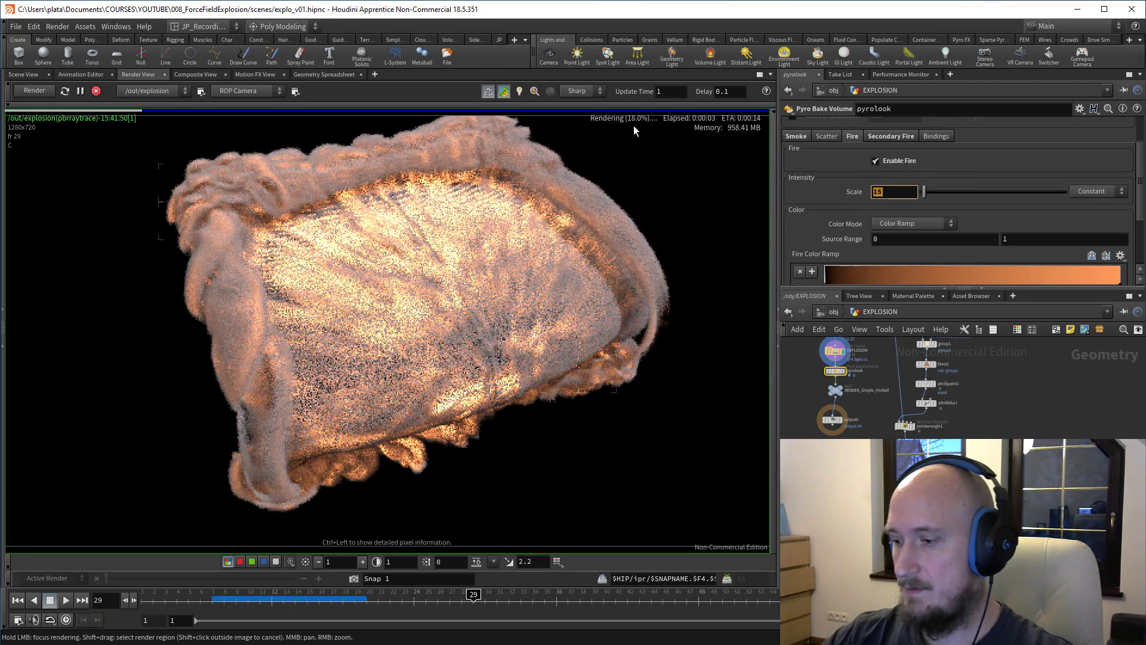
{"action": "type", "text": "5"}
{"action": "key", "text": "Return"}
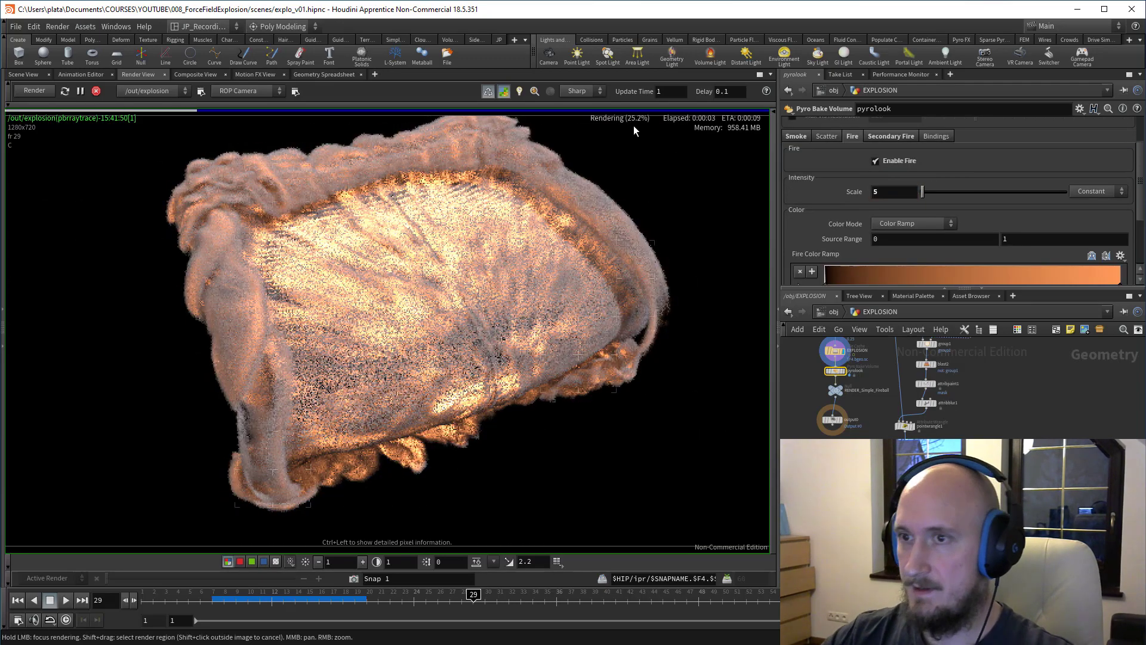
Step: Switch to the reference video render_v1.mp4 and scrub through it to examine the explosion's look
{"action": "left_click", "coordinate": [799, 138]}
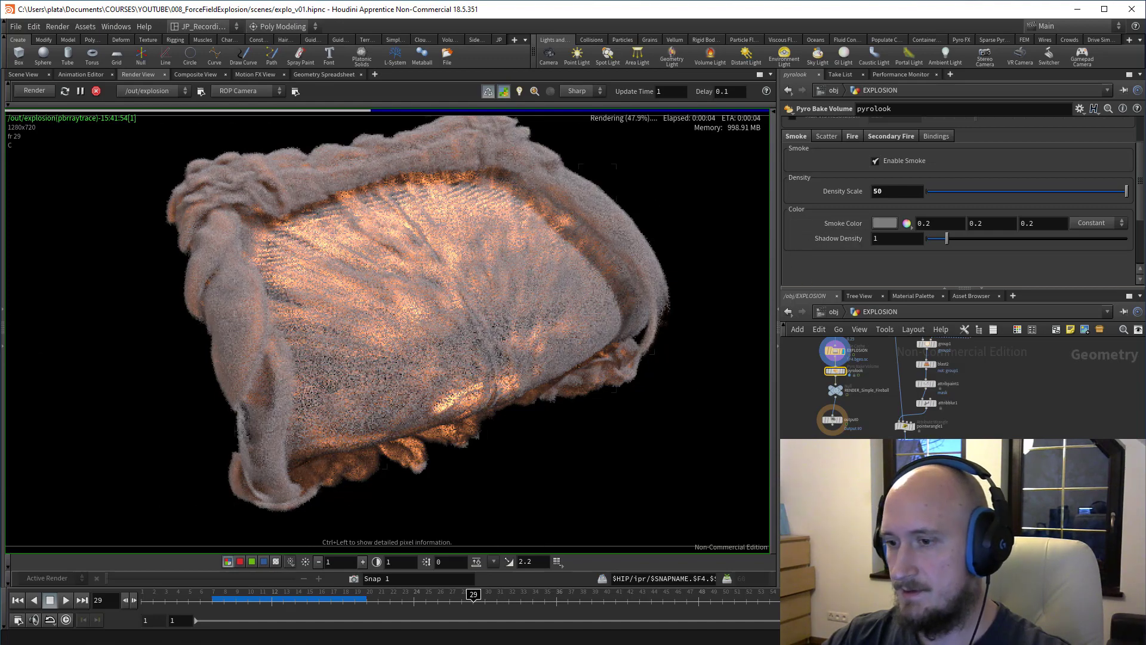
{"action": "key", "text": "alt+Tab"}
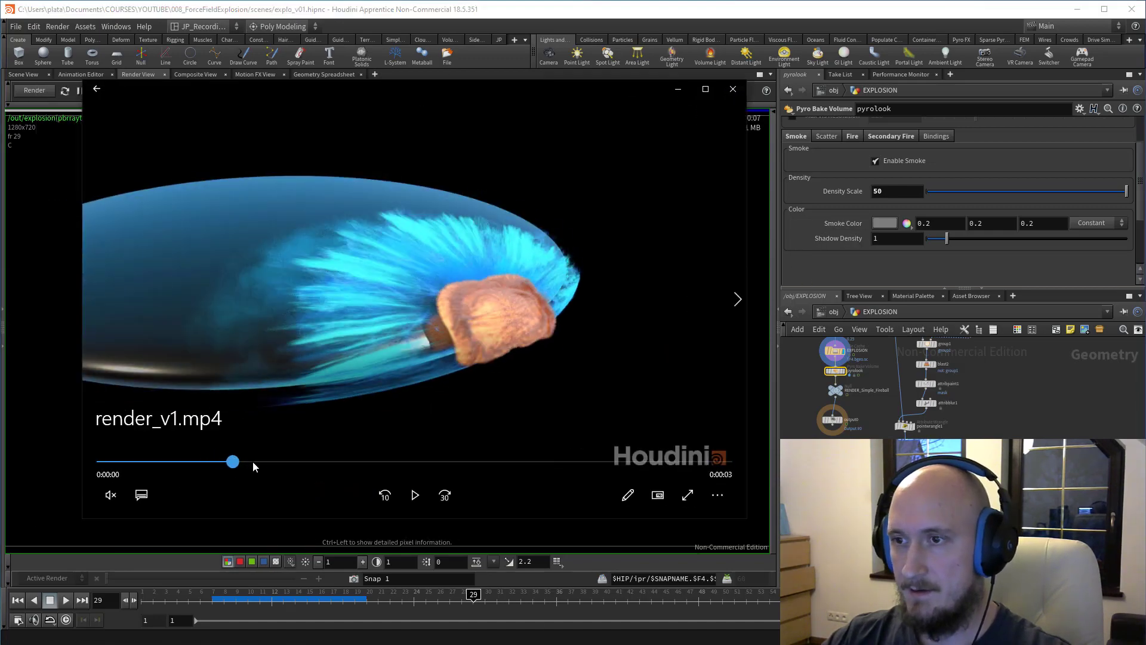
{"action": "left_click_drag", "start_coordinate": [253, 462], "coordinate": [602, 461]}
{"action": "left_click_drag", "start_coordinate": [130, 466], "coordinate": [370, 463]}
{"action": "left_click", "coordinate": [678, 88]}
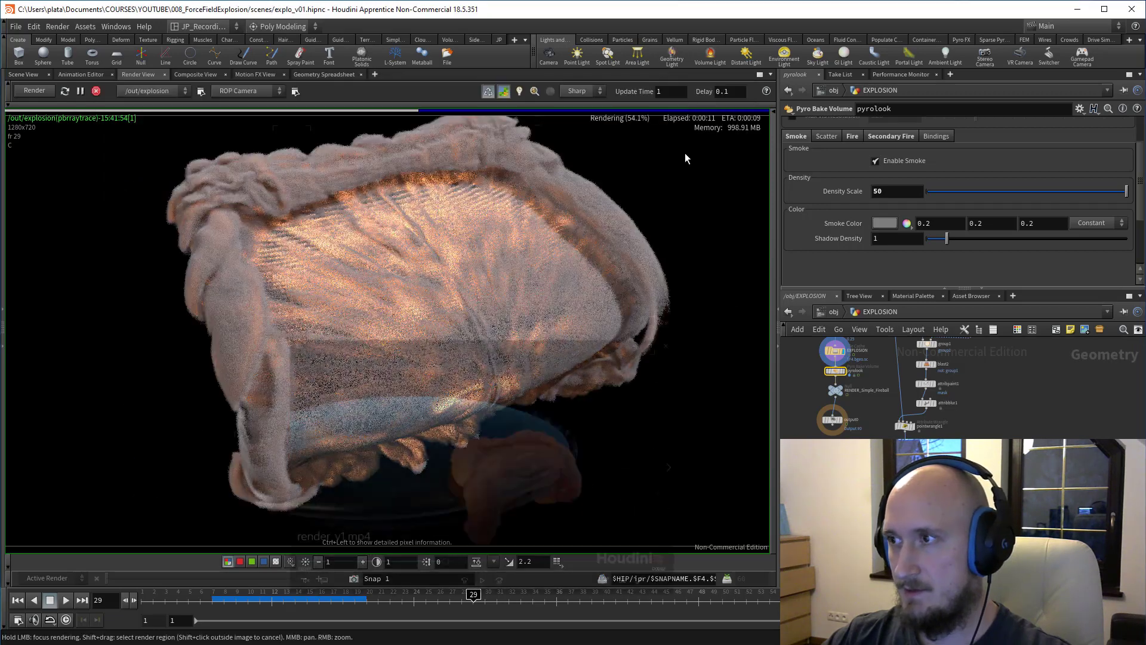
Step: Set pyrolook's smoke density scale to 5 and enable scatter with an intensity scale of 500
{"action": "left_click", "coordinate": [903, 190]}
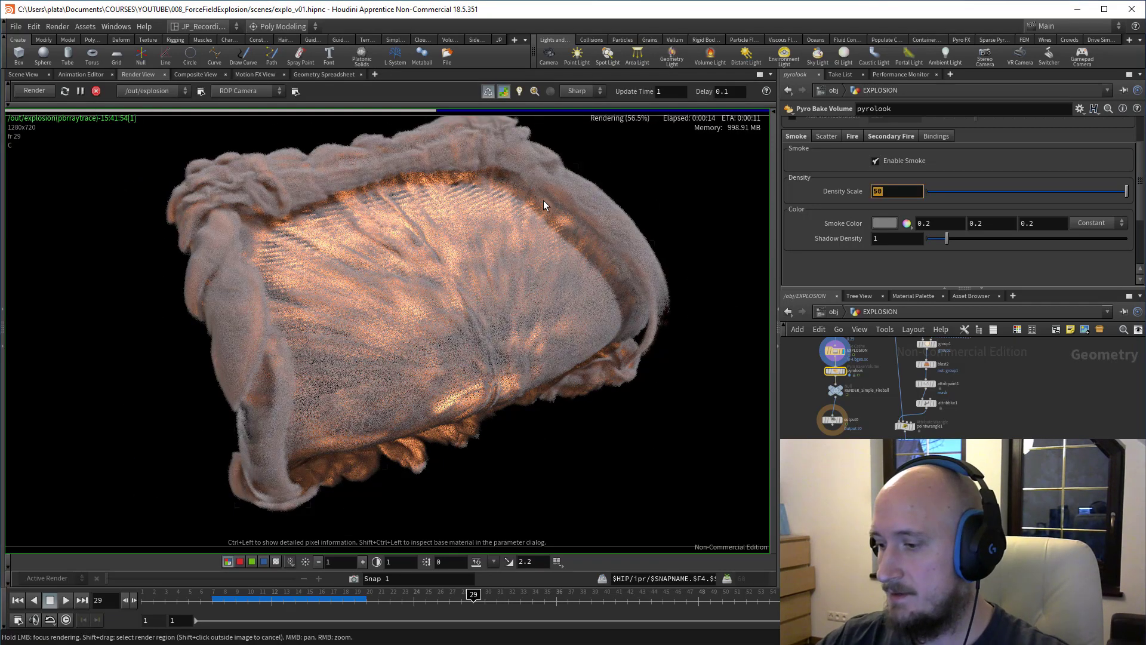
{"action": "key", "text": "Return"}
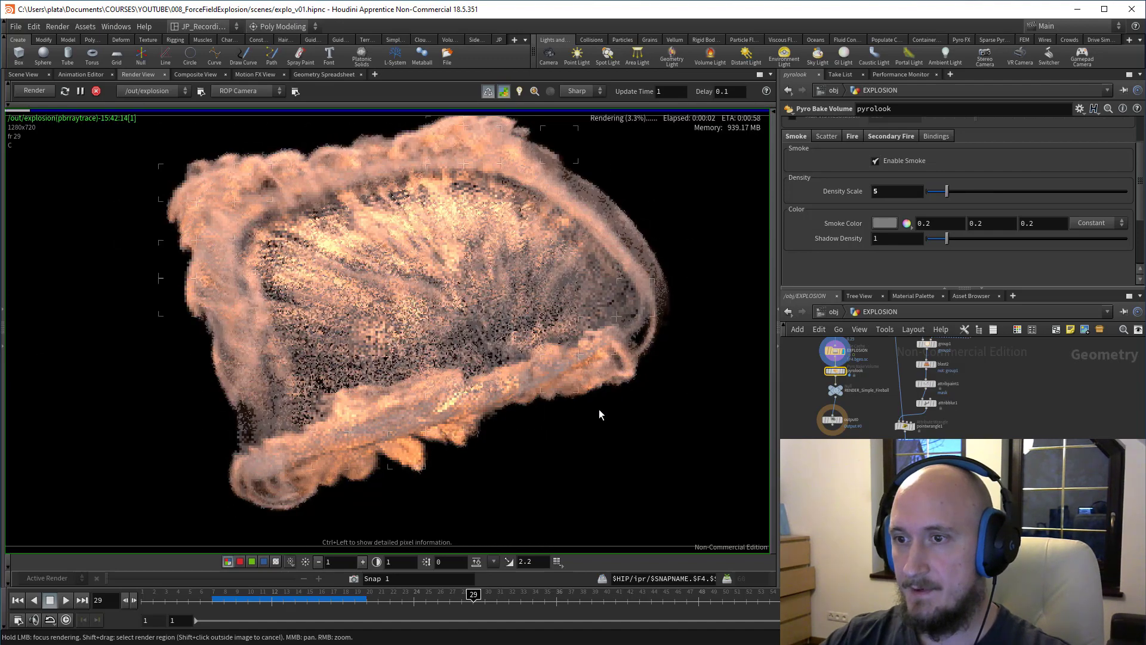
{"action": "left_click", "coordinate": [826, 136]}
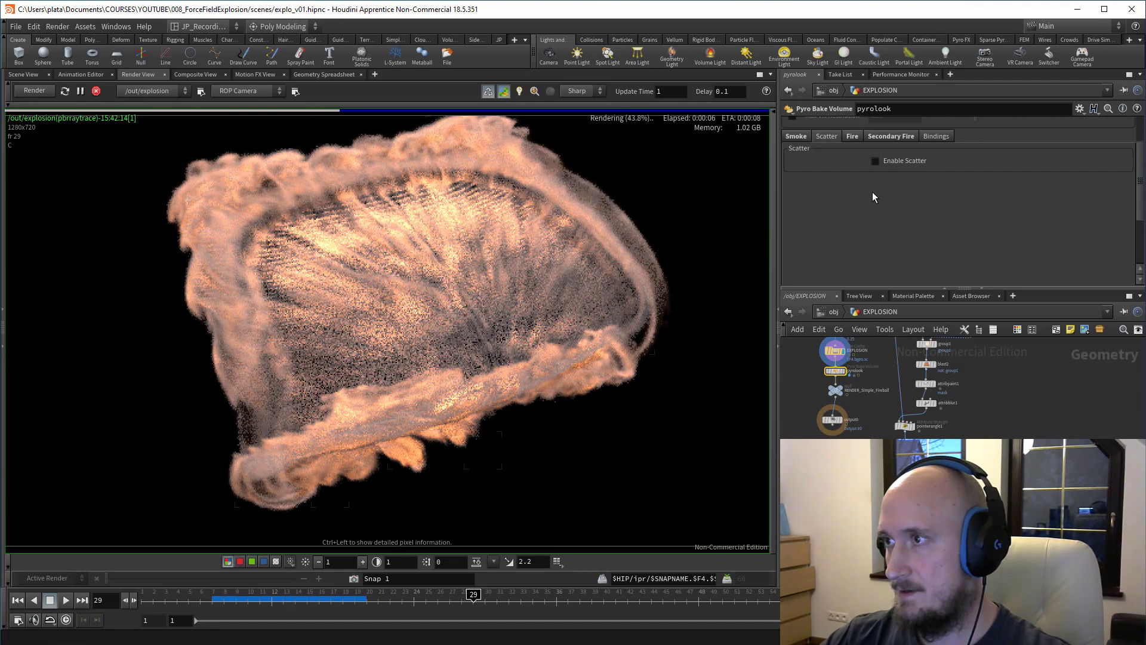
{"action": "left_click", "coordinate": [875, 162]}
{"action": "left_click", "coordinate": [895, 191]}
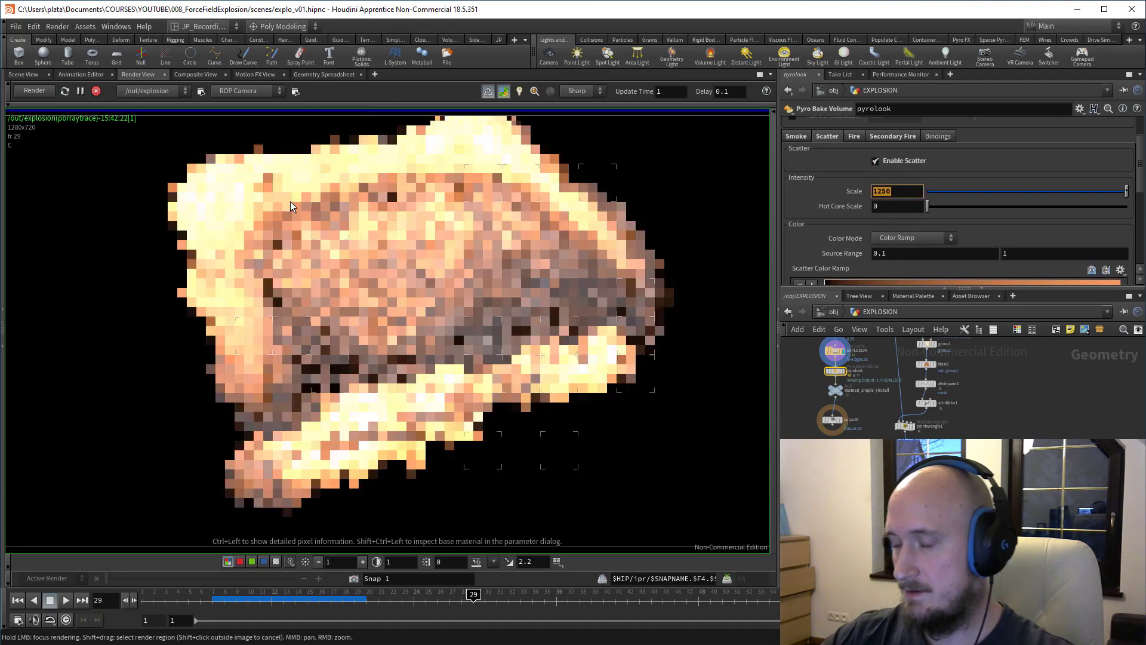
{"action": "type", "text": "50"}
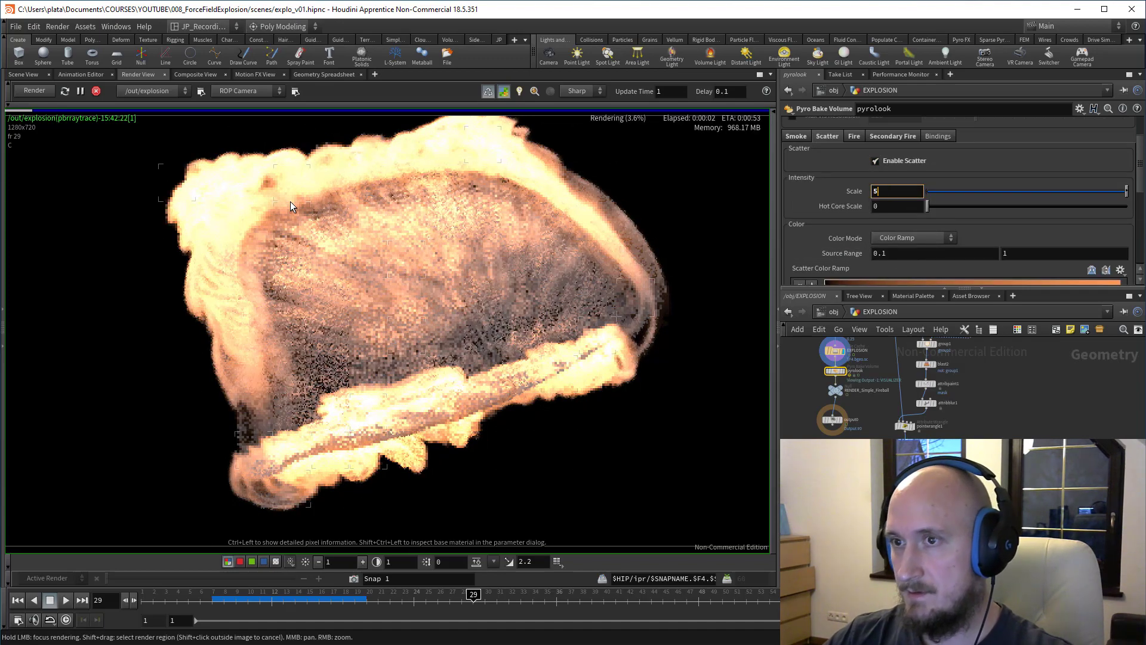
{"action": "key", "text": "Return"}
{"action": "type", "text": "0"}
{"action": "key", "text": "Return"}
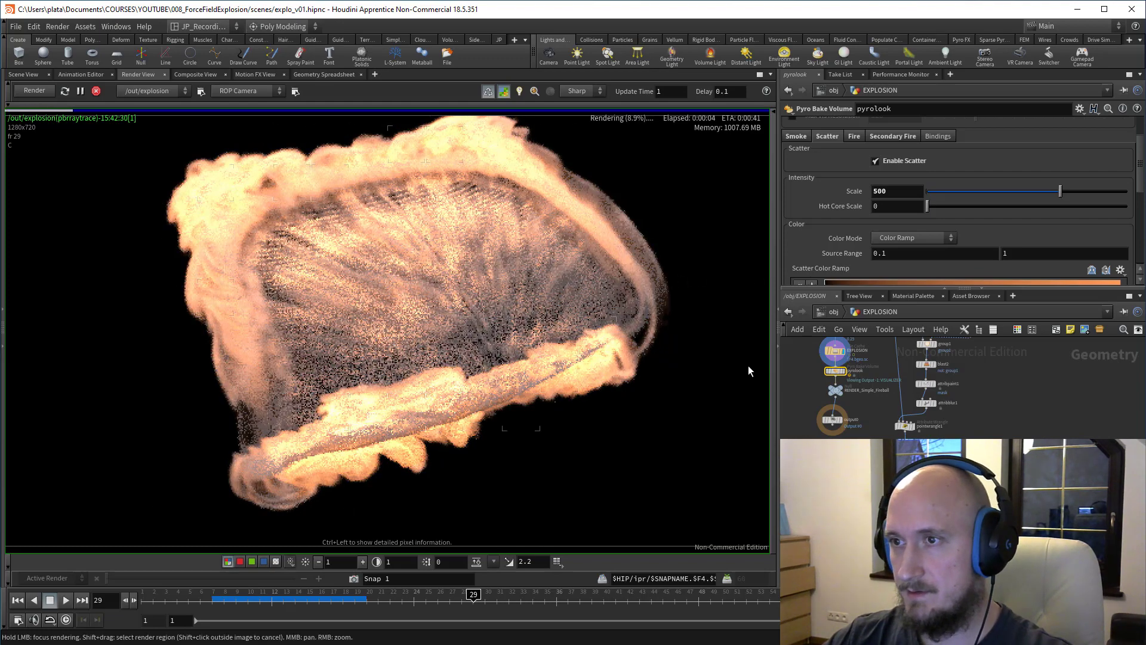
Step: Duplicate the explosion Mantra node in the out network and rename the copy to particles
{"action": "key", "text": "2"}
{"action": "key", "text": "ctrl+v"}
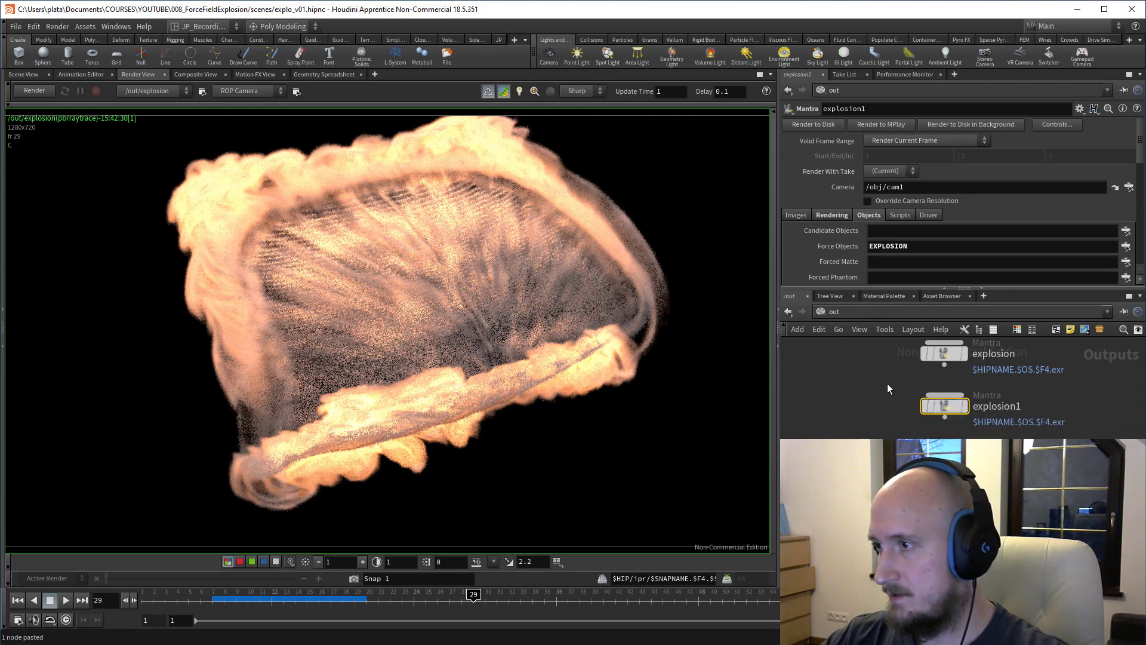
{"action": "left_click", "coordinate": [946, 409]}
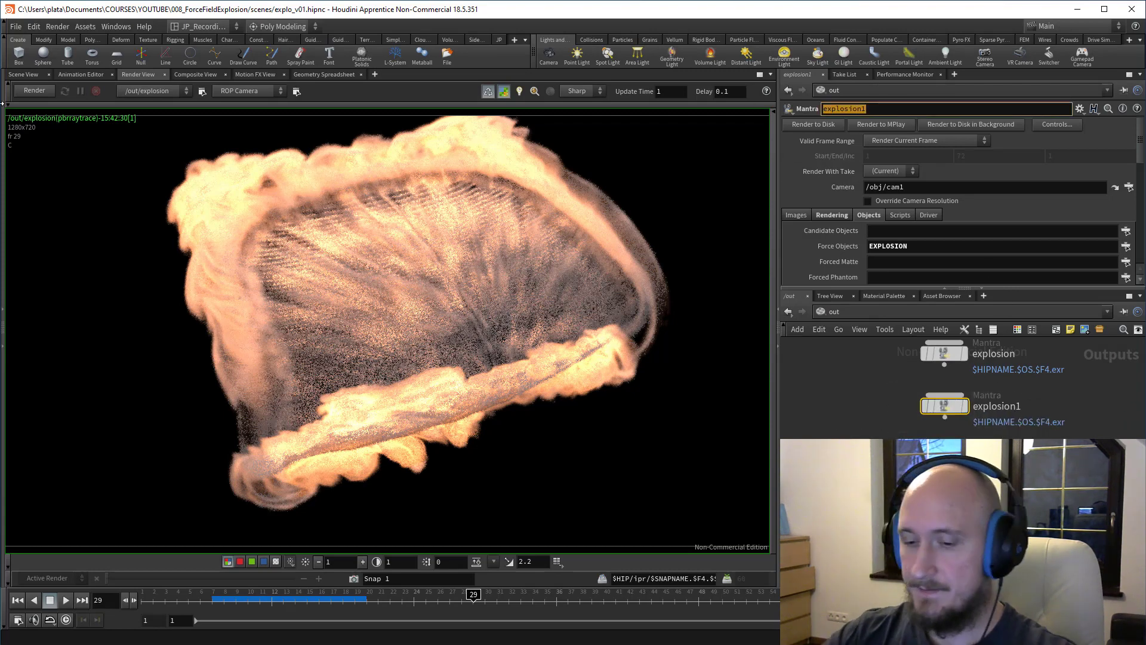
{"action": "type", "text": "partvi"}
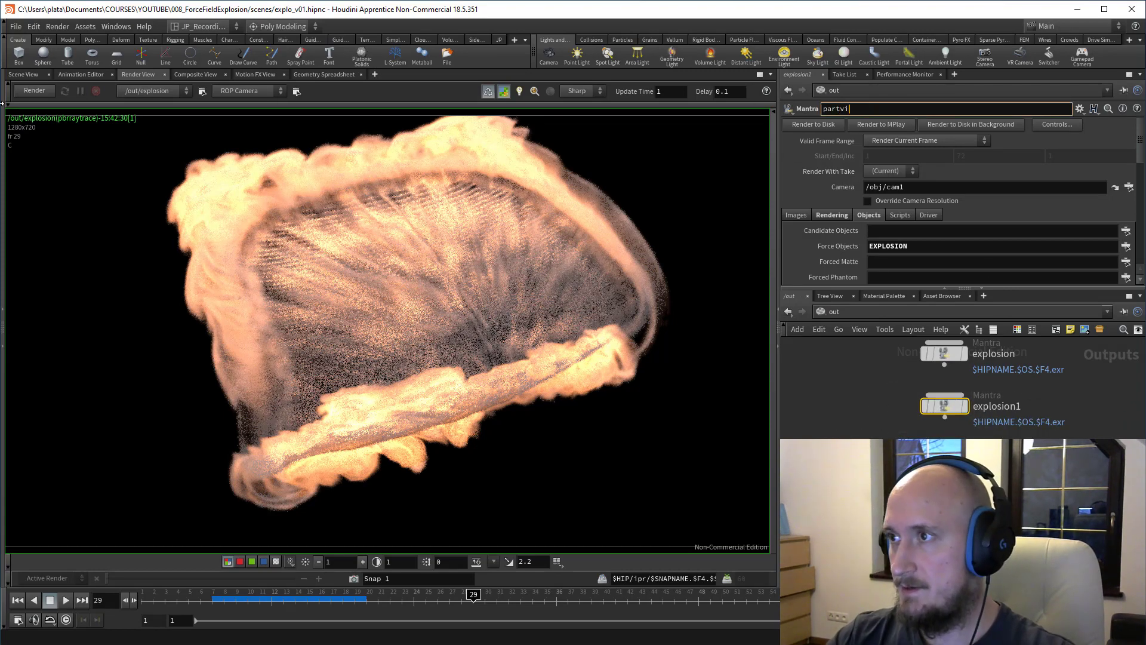
{"action": "type", "text": "ticles"}
{"action": "key", "text": "Return"}
Step: Replace the particles node's Force Objects entry with FORCEFIELD
{"action": "scroll", "coordinate": [923, 234], "scroll_direction": "down", "scroll_amount": 1}
{"action": "left_click_drag", "start_coordinate": [924, 233], "coordinate": [804, 245]}
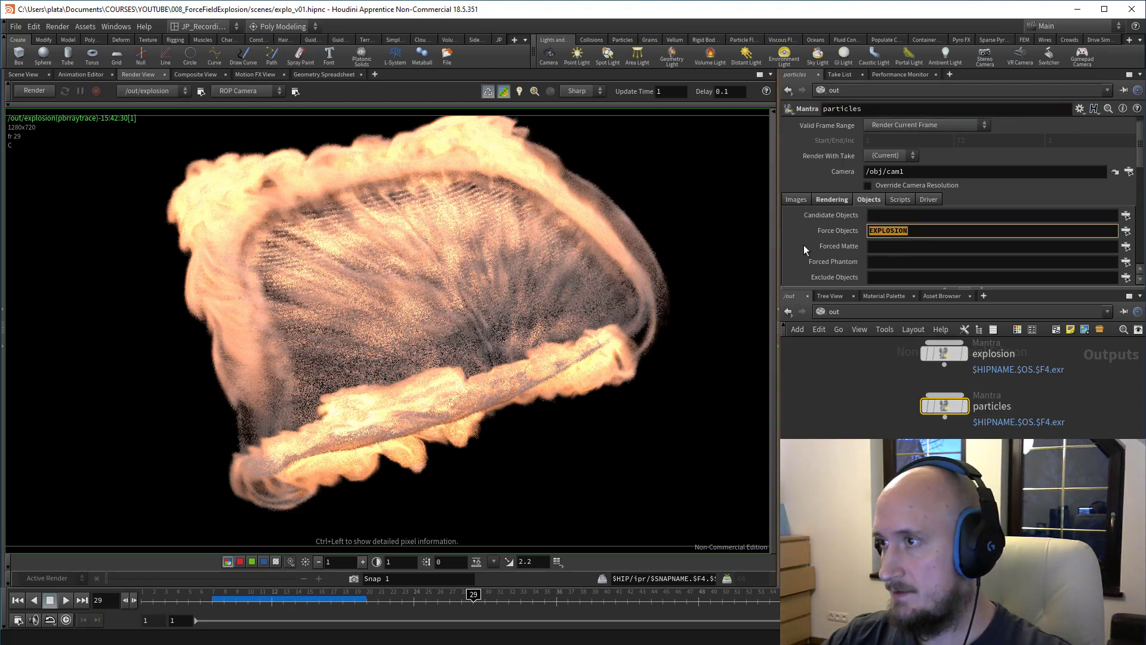
{"action": "key", "text": "BackSpace"}
{"action": "left_click", "coordinate": [1127, 231]}
{"action": "left_click", "coordinate": [973, 76]}
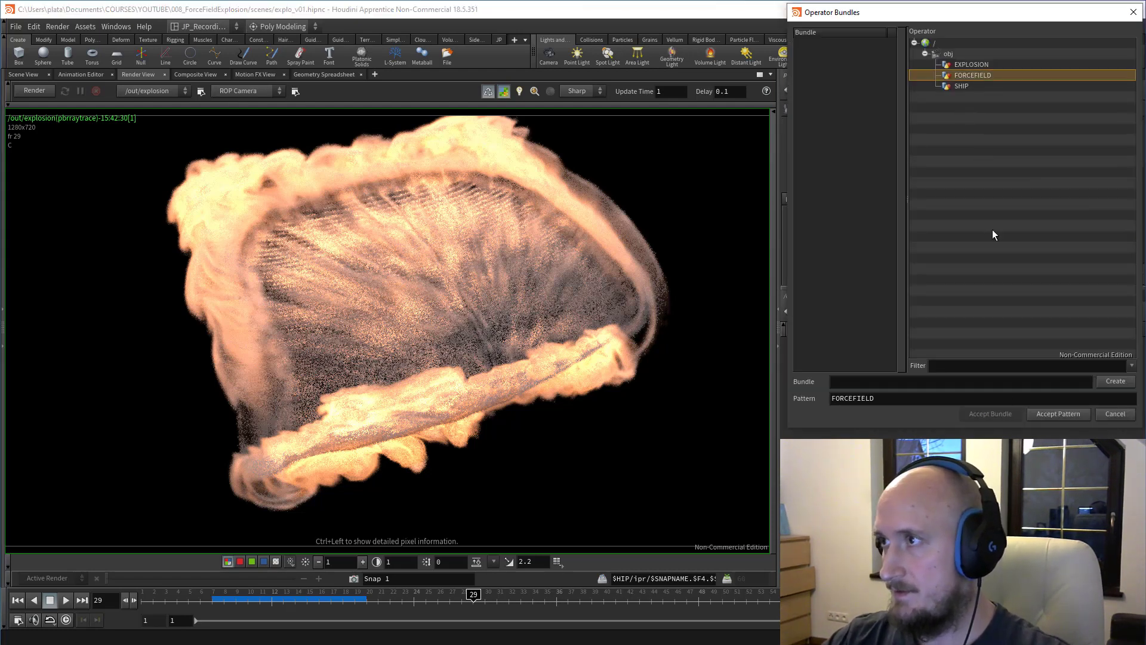
{"action": "left_click", "coordinate": [1058, 414]}
Step: Test render /out/particles at frame 29 and stop the render
{"action": "left_click", "coordinate": [33, 91]}
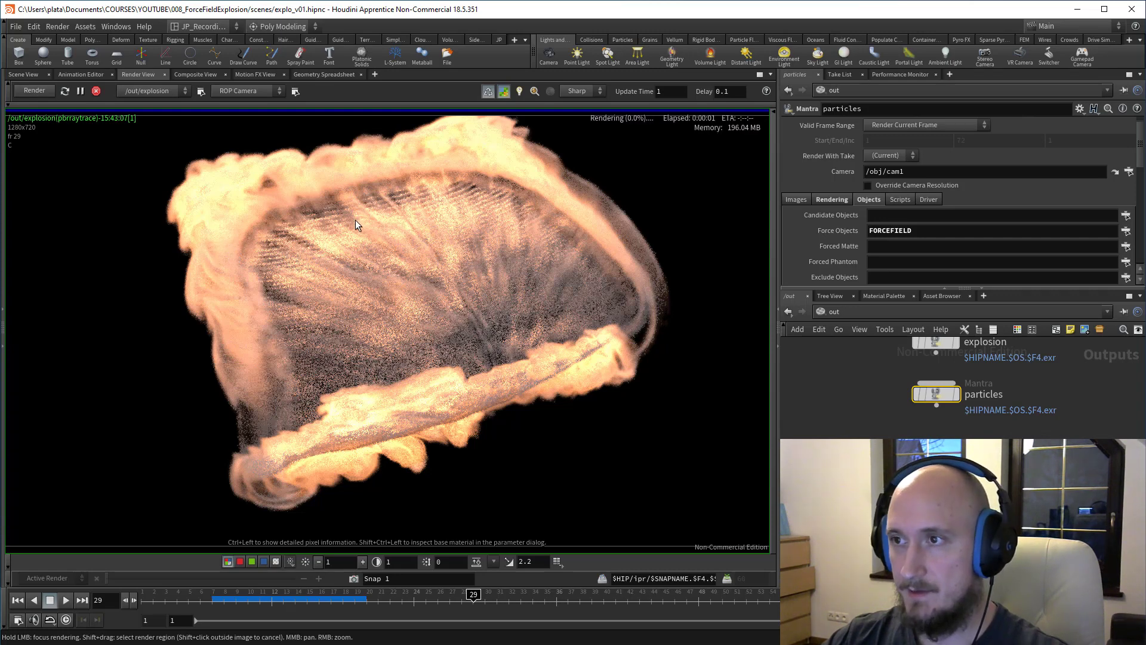
{"action": "left_click", "coordinate": [179, 91]}
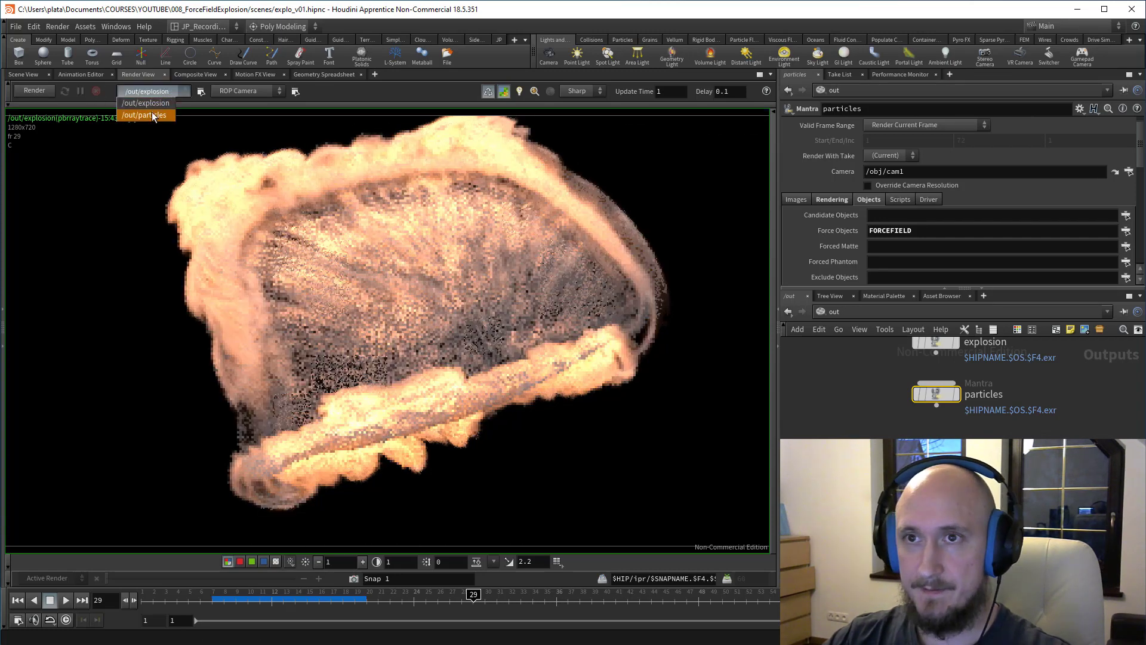
{"action": "left_click", "coordinate": [151, 113]}
{"action": "left_click", "coordinate": [33, 92]}
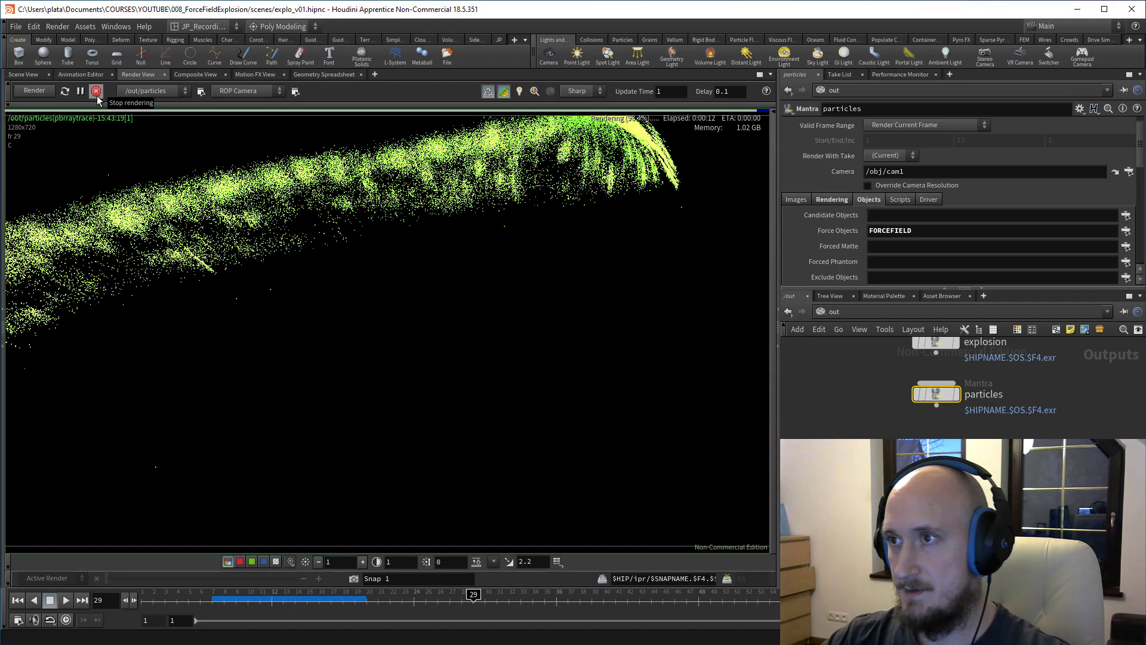
{"action": "left_click", "coordinate": [96, 95]}
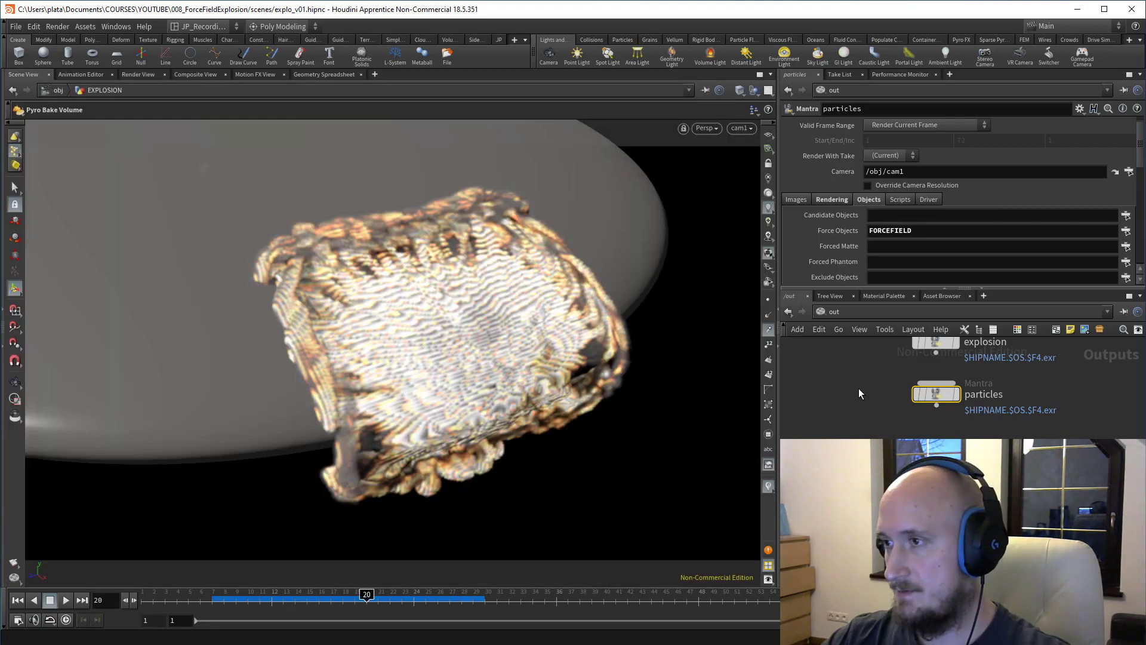
Step: Insert a Color node between trail1 and output0 in the FORCEFIELD network, with color 0, 0.5, 1
{"action": "key", "text": "1"}
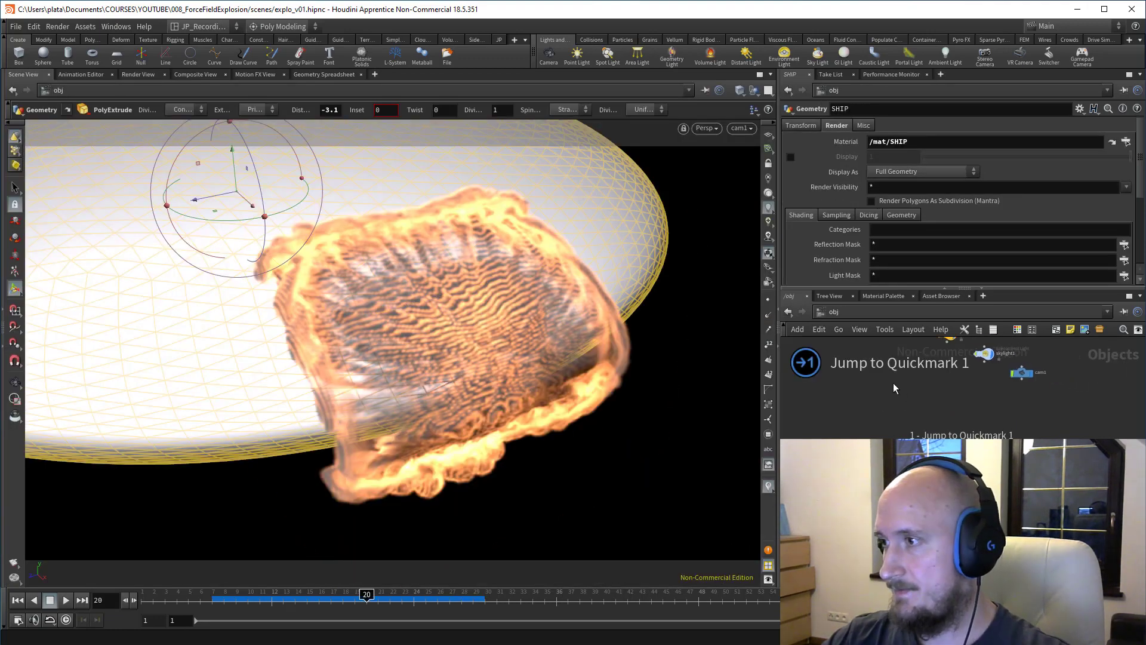
{"action": "key", "text": "Tab"}
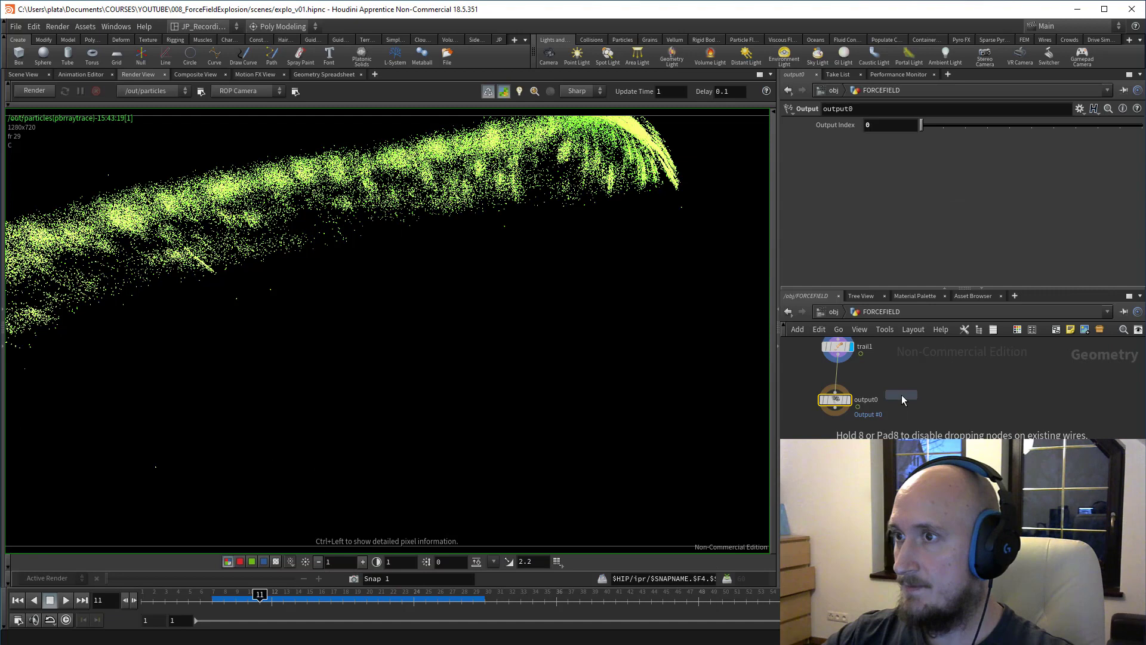
{"action": "type", "text": "color"}
{"action": "key", "text": "Return"}
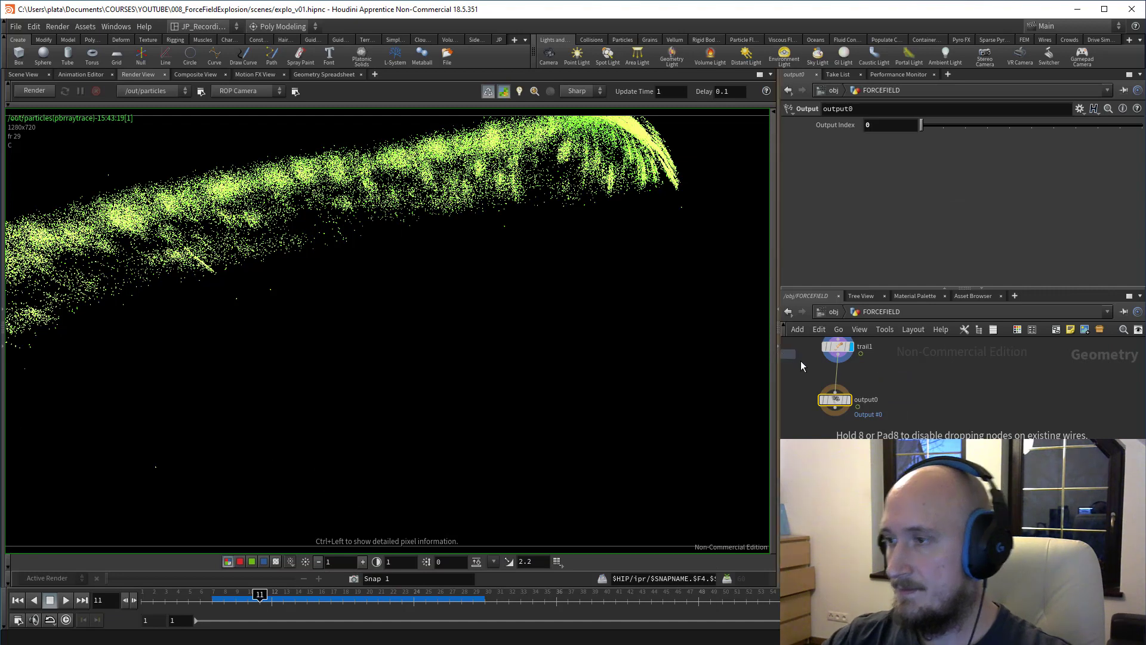
{"action": "left_click", "coordinate": [834, 378]}
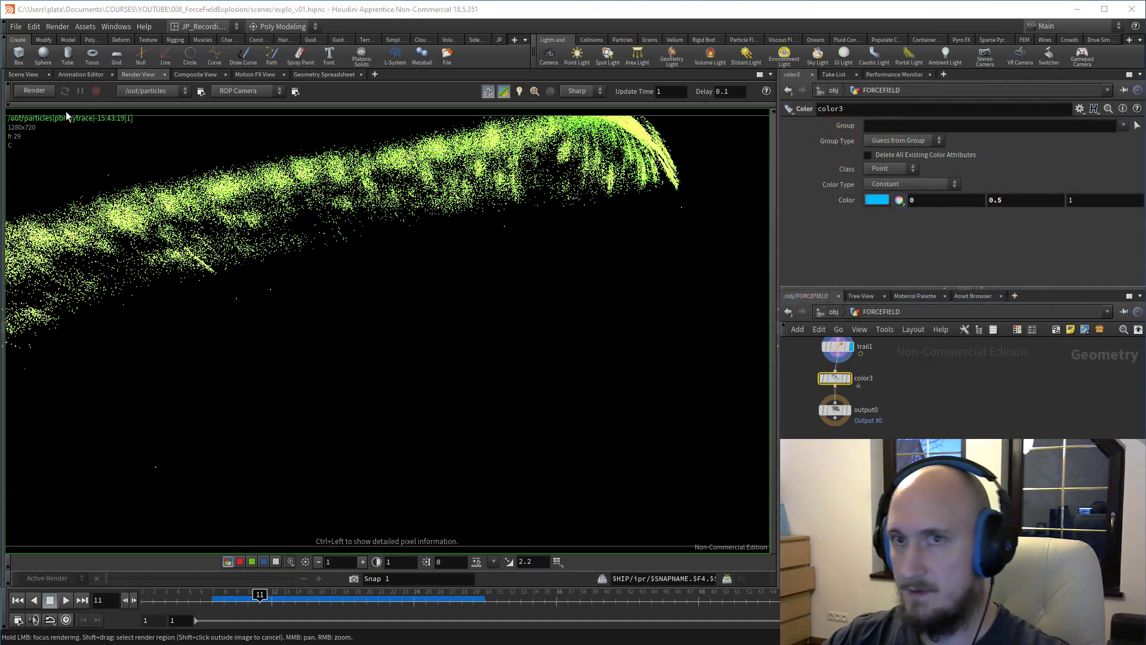
Step: Render /out/particles at frame 11 and insert an Attribute Wrangle between color3 and output0 in the FORCEFIELD network
{"action": "left_click", "coordinate": [36, 92]}
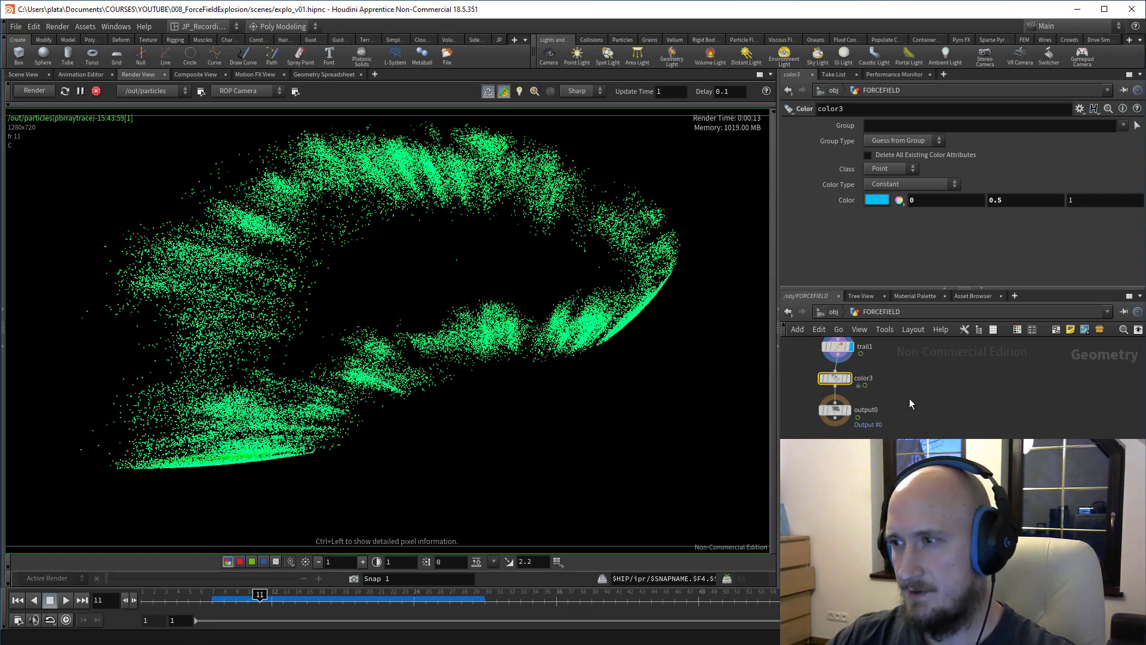
{"action": "scroll", "coordinate": [881, 407], "scroll_direction": "up", "scroll_amount": 1}
{"action": "middle_click_drag", "start_coordinate": [881, 407], "coordinate": [911, 400]}
{"action": "scroll", "coordinate": [886, 391], "scroll_direction": "up", "scroll_amount": 2}
{"action": "scroll", "coordinate": [883, 388], "scroll_direction": "down", "scroll_amount": 2}
{"action": "key", "text": "Tab"}
{"action": "type", "text": "wr"}
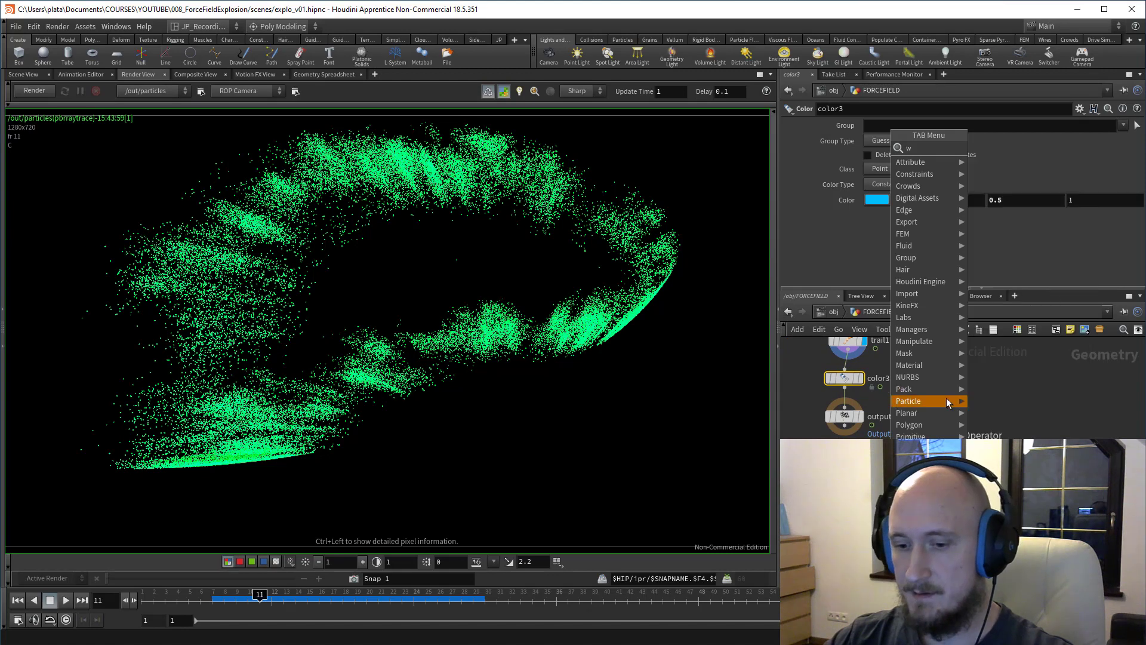
{"action": "left_click", "coordinate": [1005, 184]}
{"action": "left_click", "coordinate": [907, 221]}
{"action": "type", "text": "@pscale = chf('');"}
{"action": "key", "text": "Left"}
{"action": "key", "text": "Left"}
{"action": "key", "text": "Left"}
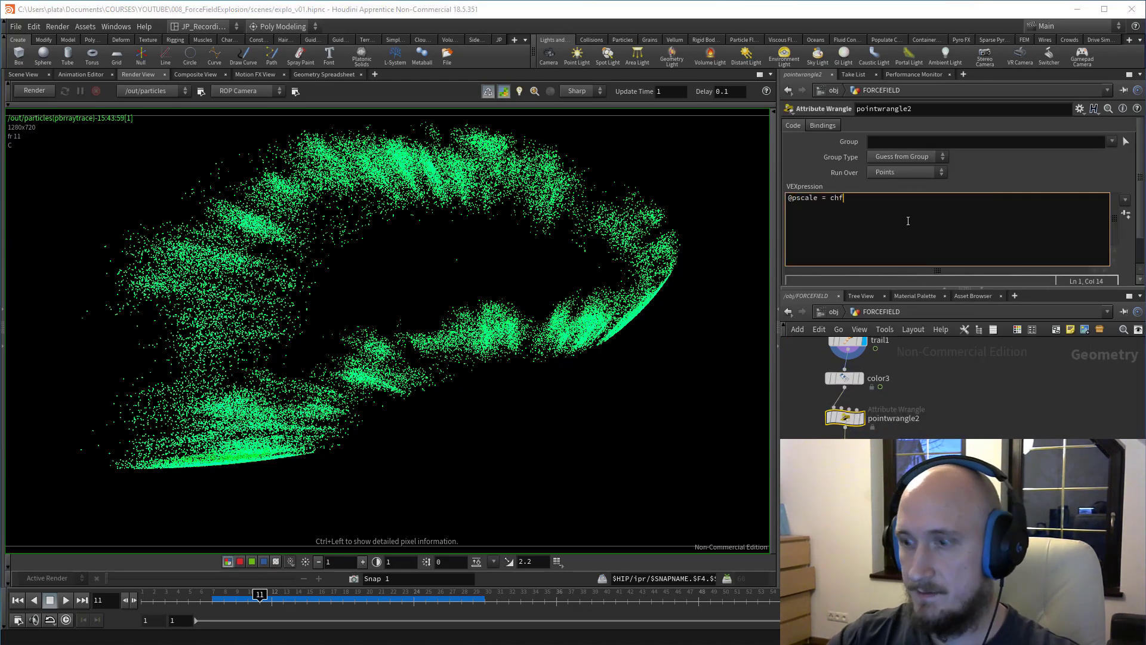
{"action": "type", "text": "pscale\");"}
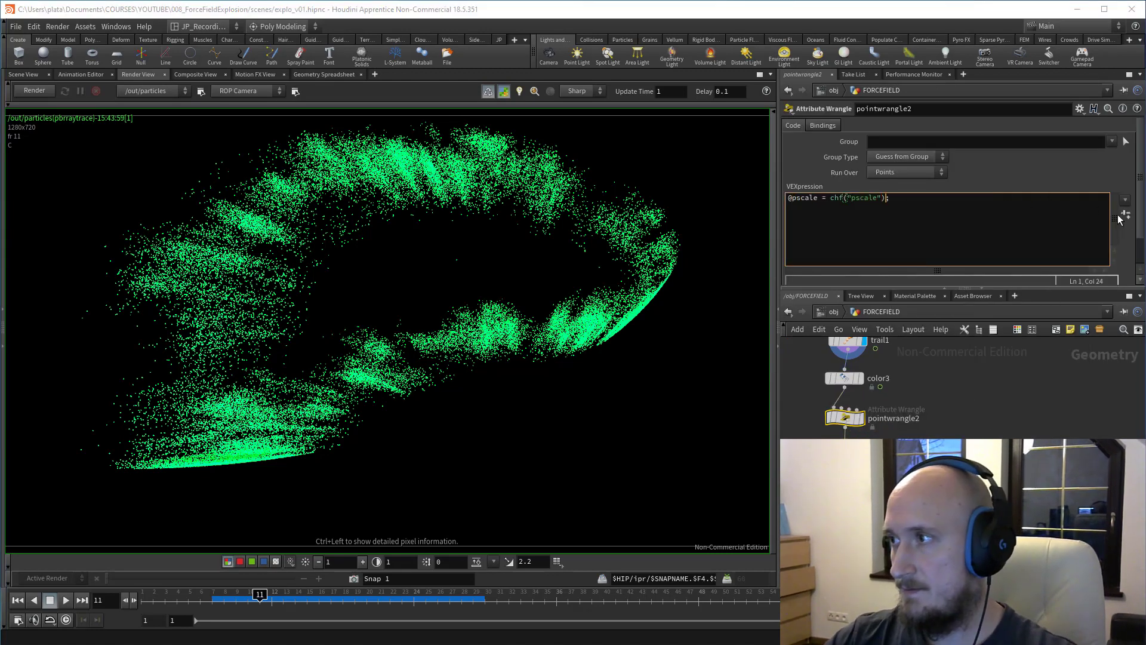
{"action": "scroll", "coordinate": [1105, 240], "scroll_direction": "down", "scroll_amount": 1}
Step: Make the Pscale parameter a Logarithmic Float with a range of 0 to 0.05 and set it to about 0.0075933
{"action": "left_click", "coordinate": [1079, 109]}
{"action": "left_click", "coordinate": [1051, 127]}
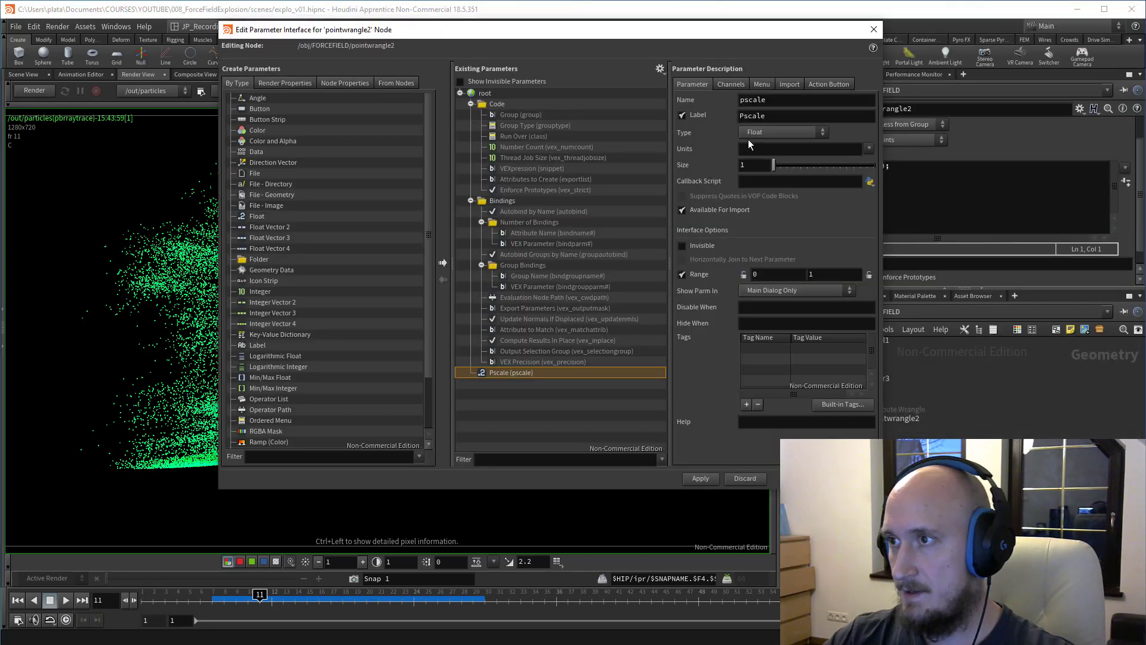
{"action": "left_click", "coordinate": [750, 136]}
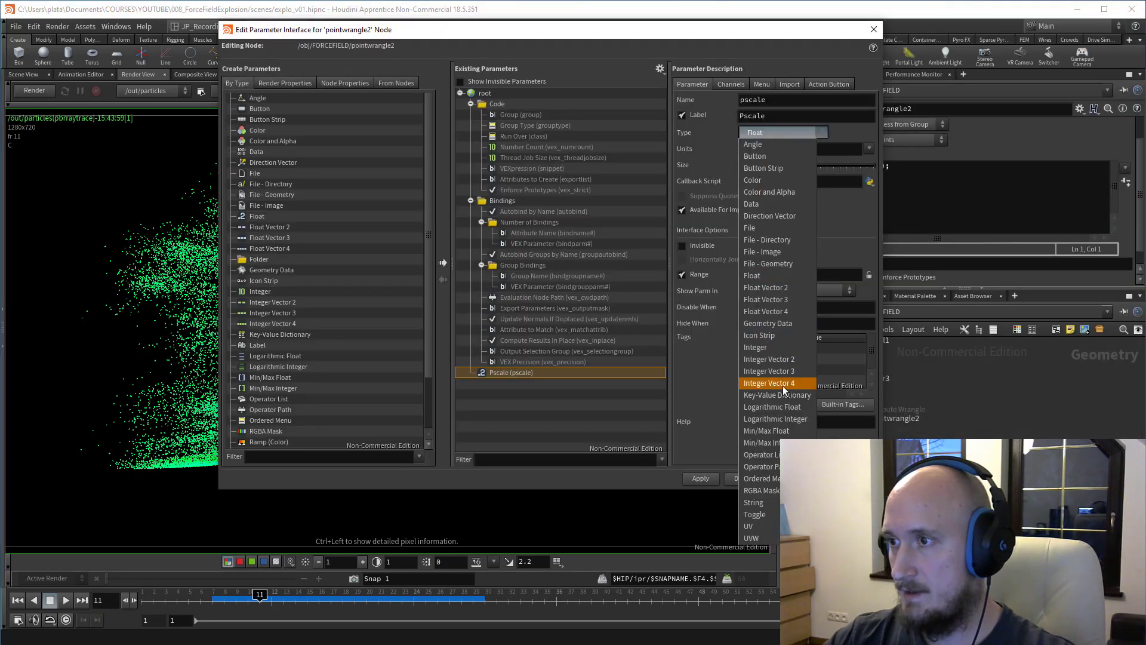
{"action": "left_click", "coordinate": [770, 404]}
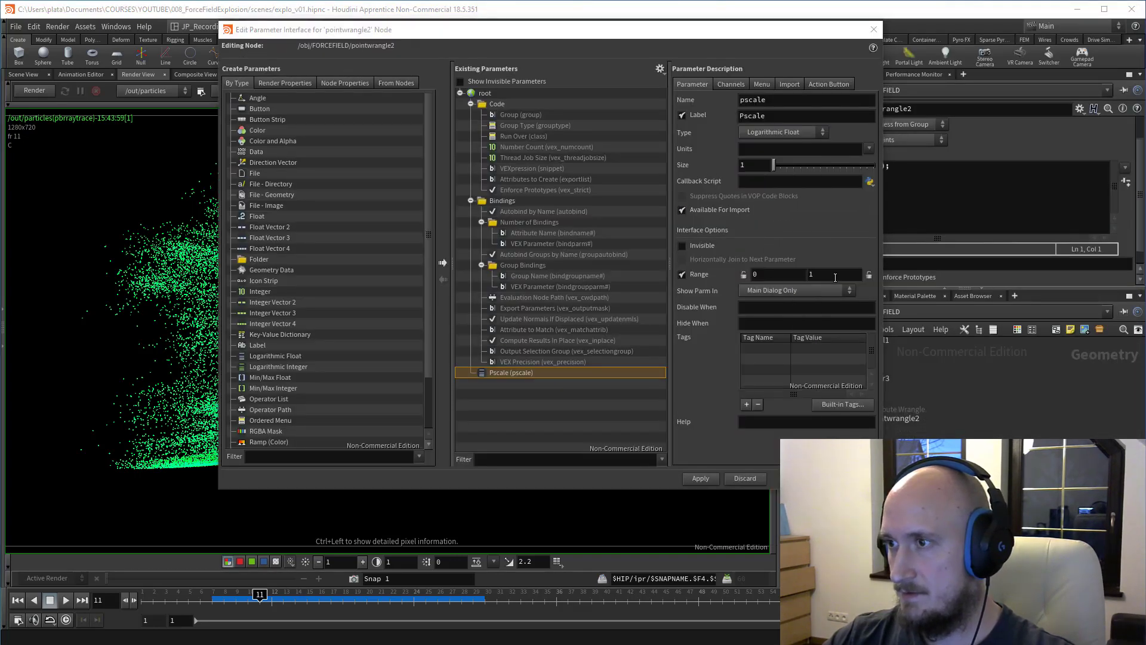
{"action": "left_click", "coordinate": [835, 277]}
{"action": "type", "text": "0.05"}
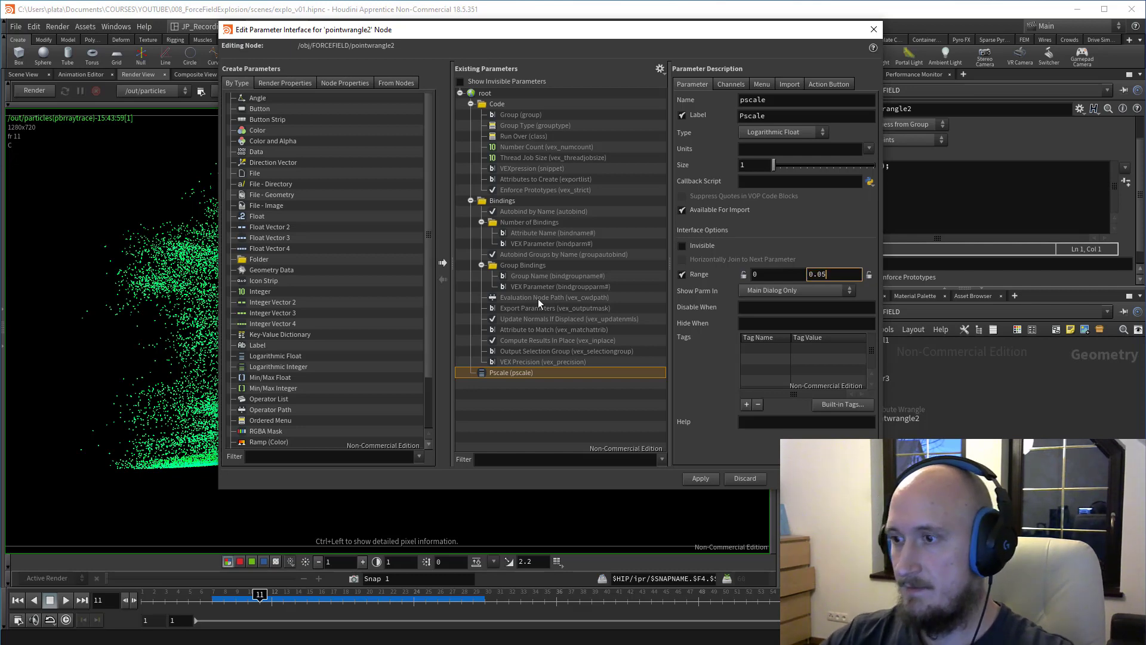
{"action": "left_click", "coordinate": [791, 478]}
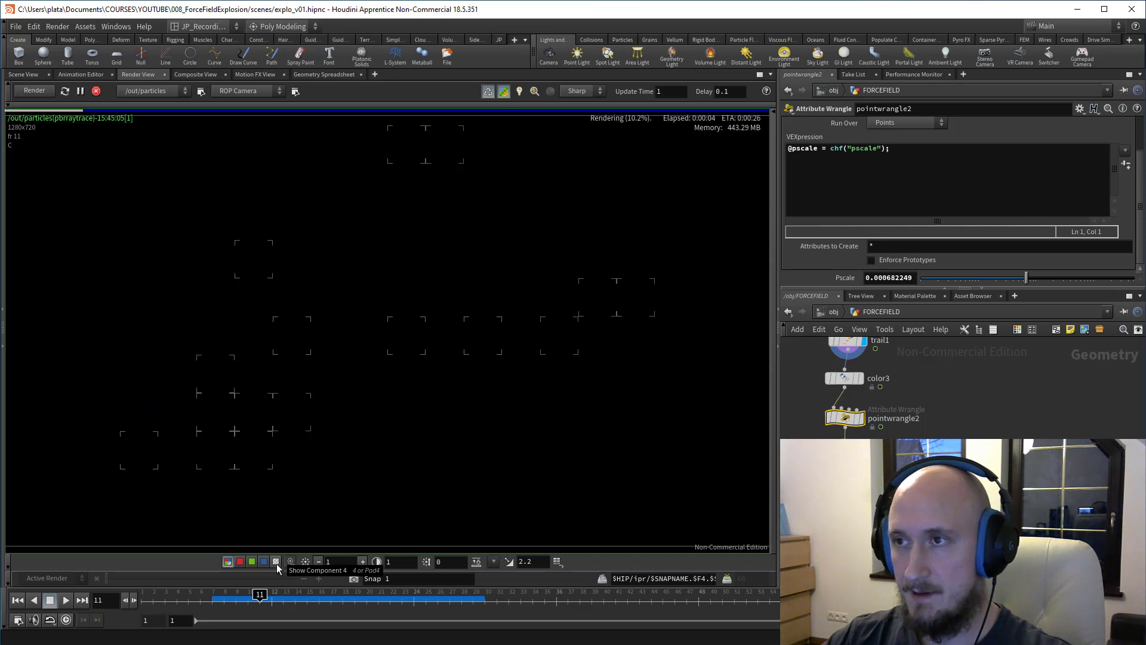
{"action": "left_click_drag", "start_coordinate": [1036, 279], "coordinate": [1091, 279]}
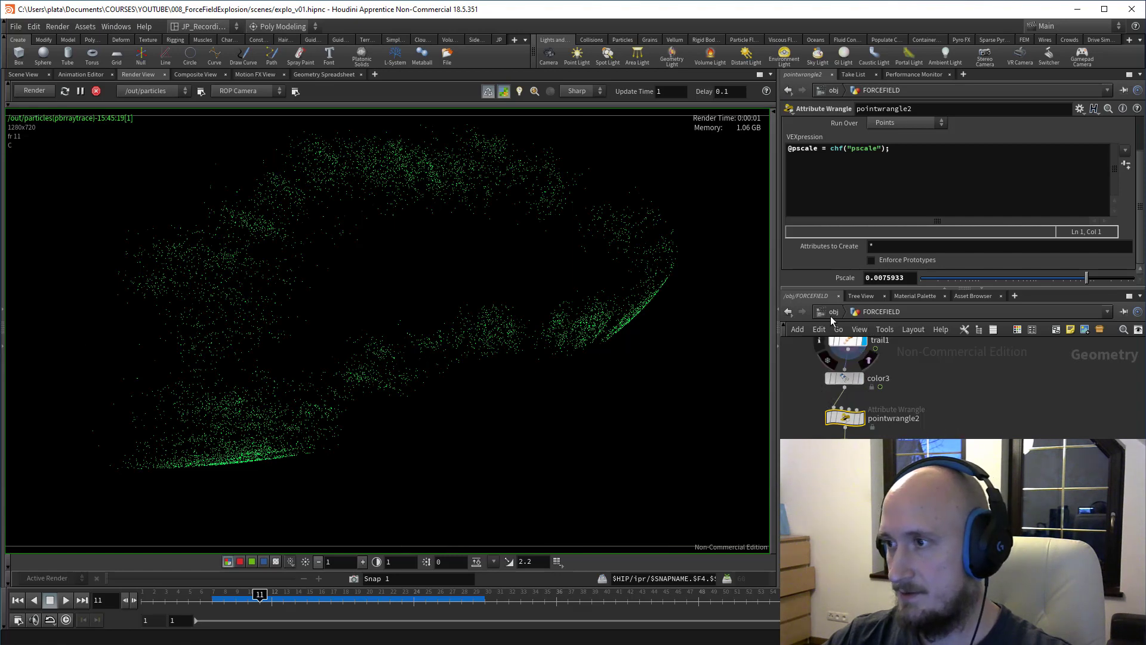
Step: Set the FORCEFIELD object's Geometry Velocity Blur to Velocity Blur in its render sampling settings
{"action": "key", "text": "5"}
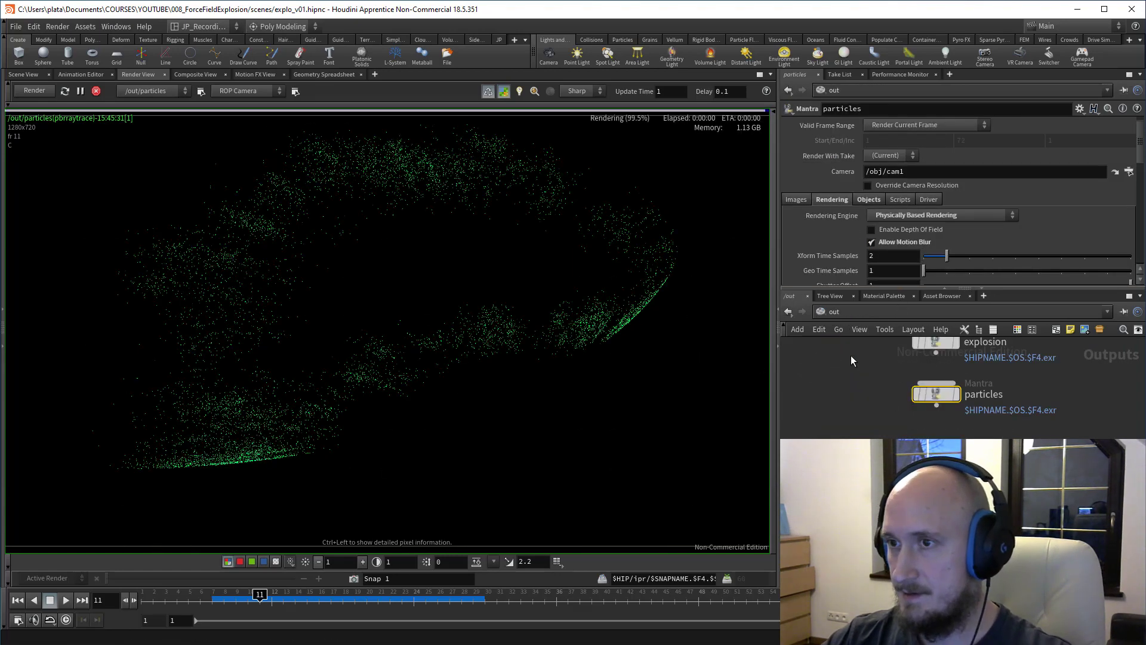
{"action": "key", "text": "1"}
{"action": "left_click", "coordinate": [933, 387]}
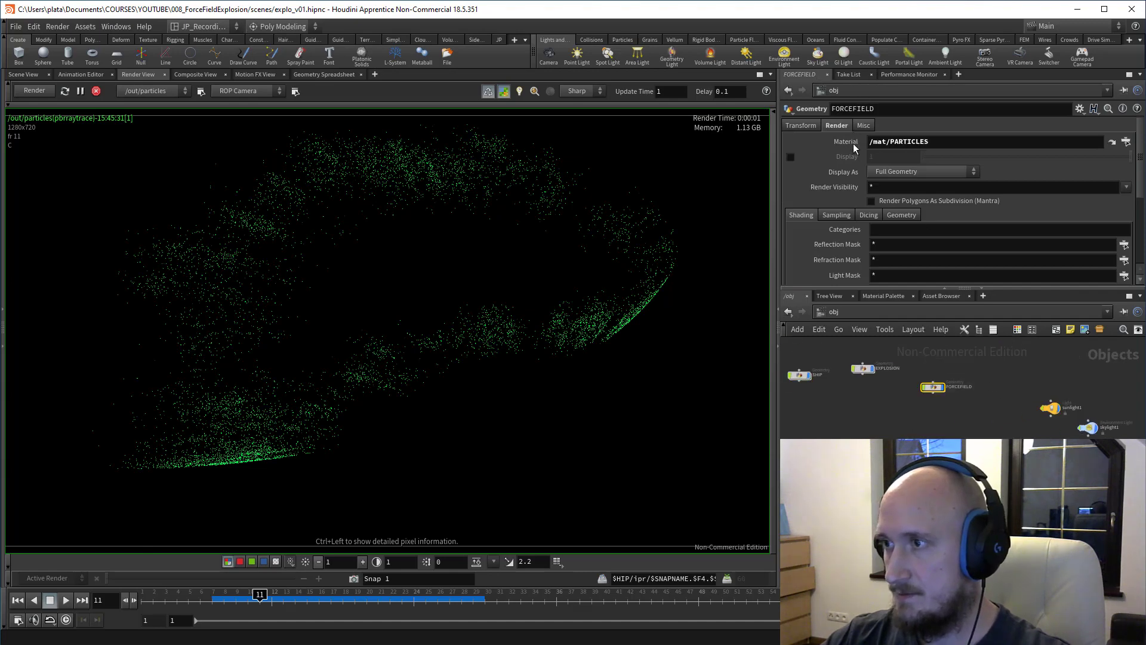
{"action": "left_click", "coordinate": [901, 215]}
{"action": "left_click", "coordinate": [899, 255]}
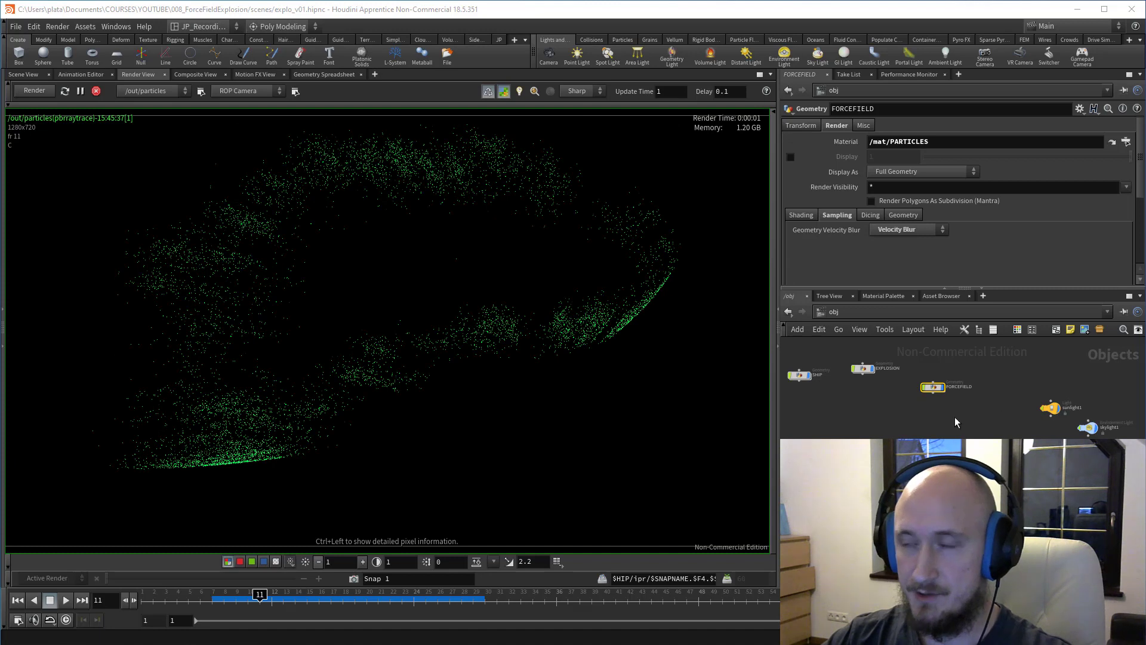
Step: Try multiplying the particle velocity with @v *= 10; in pointwrangle2, and undo the added line
{"action": "double_click", "coordinate": [933, 387]}
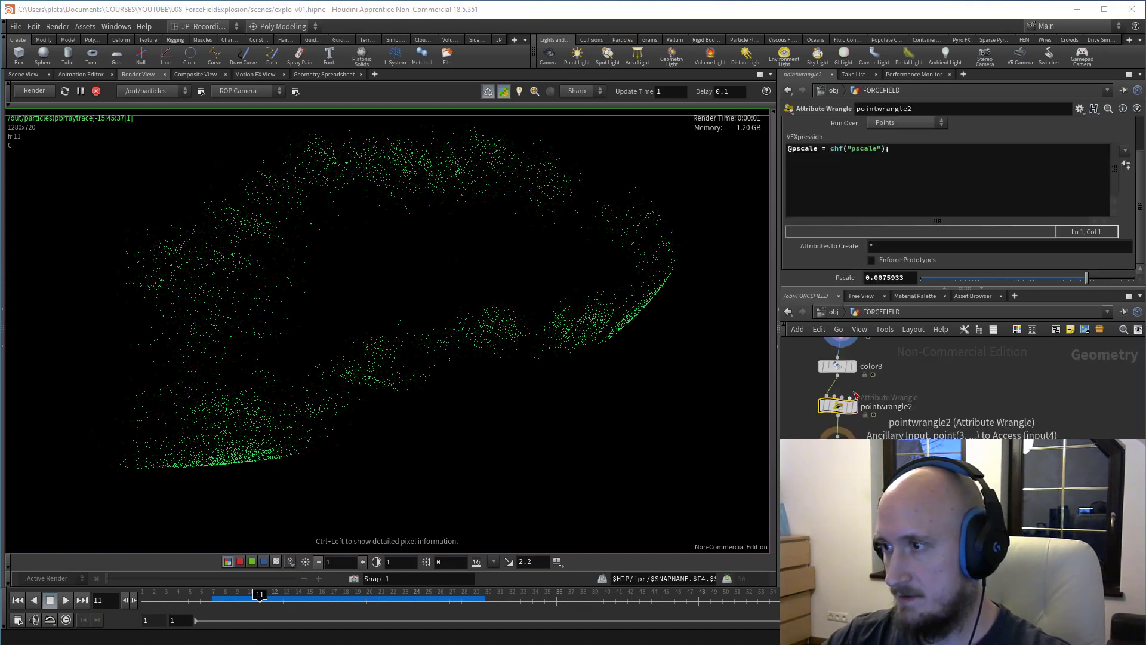
{"action": "left_click", "coordinate": [908, 149]}
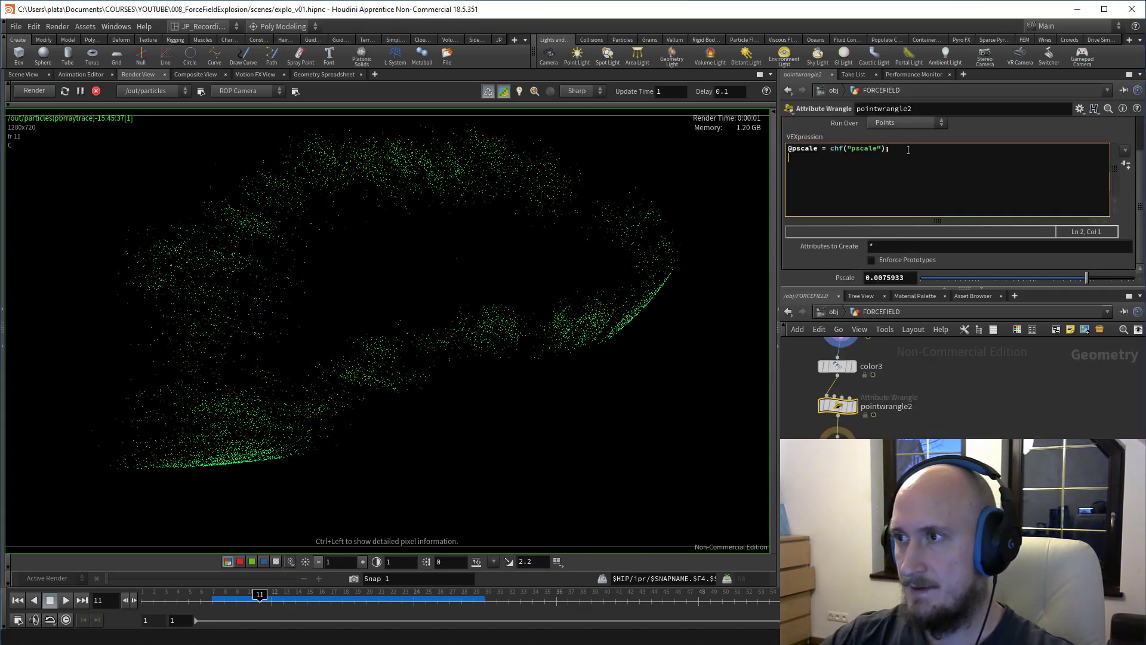
{"action": "type", "text": "@v *= 10;"}
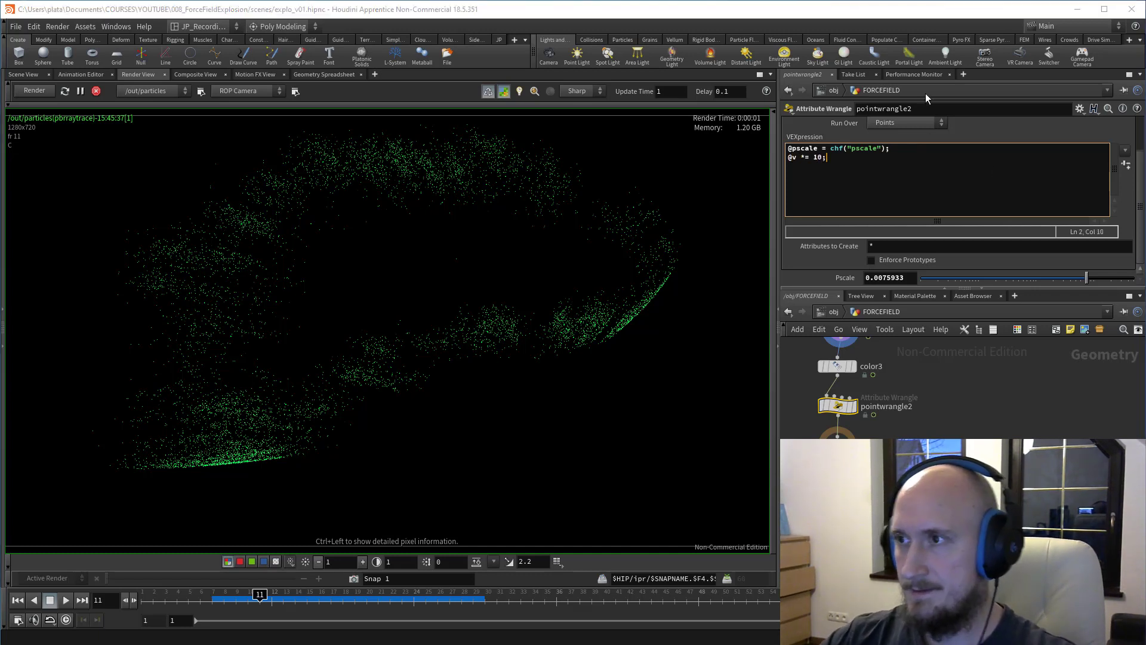
{"action": "left_click", "coordinate": [897, 367]}
{"action": "left_click_drag", "start_coordinate": [826, 179], "coordinate": [783, 145]}
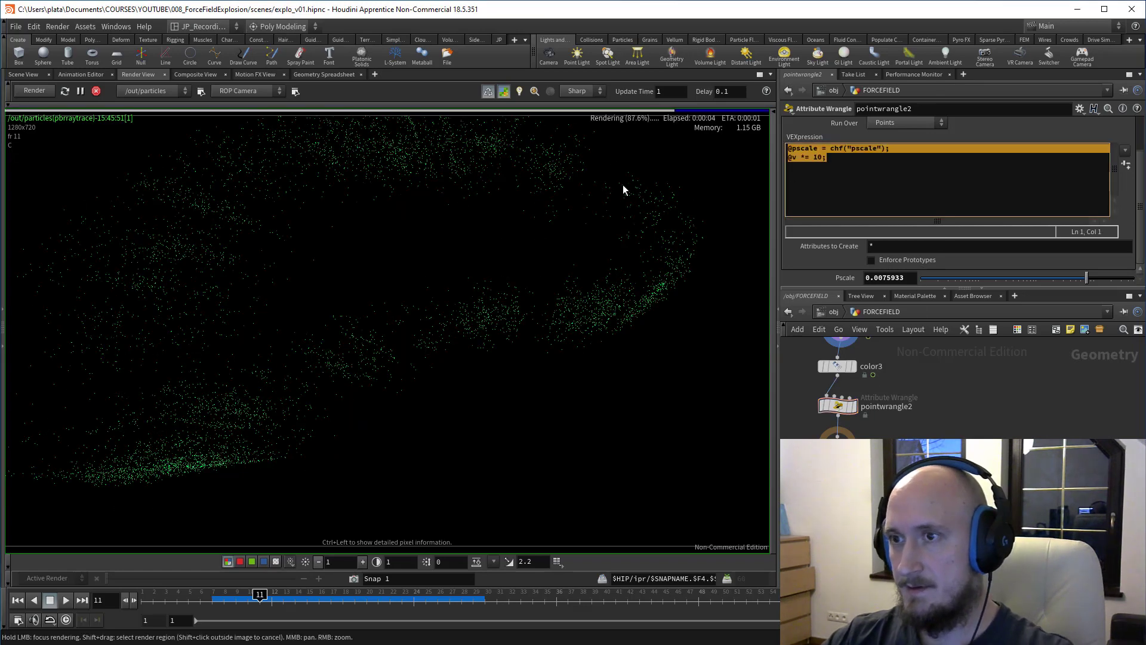
{"action": "key", "text": "ctrl+z"}
{"action": "left_click", "coordinate": [897, 382]}
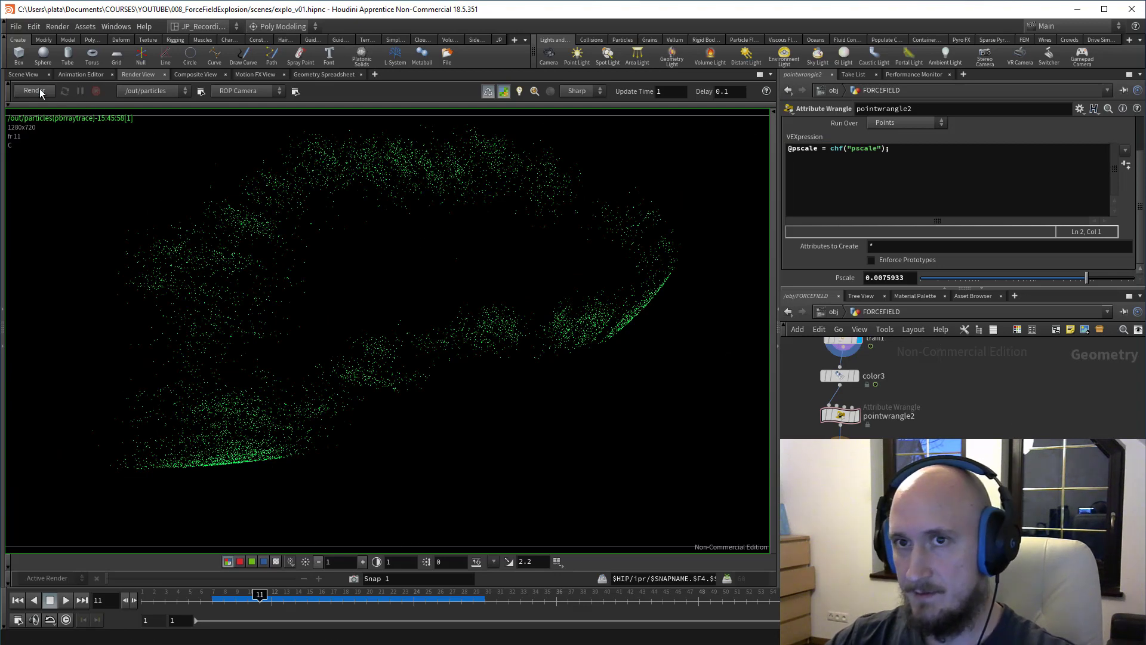
Step: Render /out/particles at frame 12 and view the render's alpha channel
{"action": "left_click", "coordinate": [41, 92]}
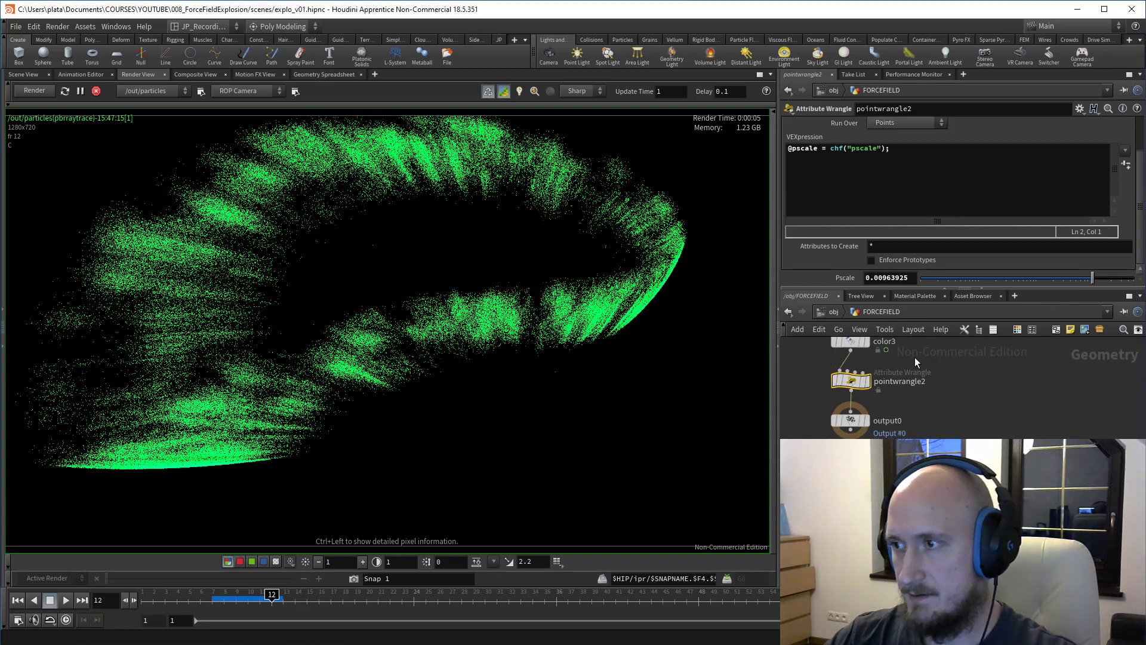
{"action": "middle_click_drag", "start_coordinate": [938, 342], "coordinate": [945, 392]}
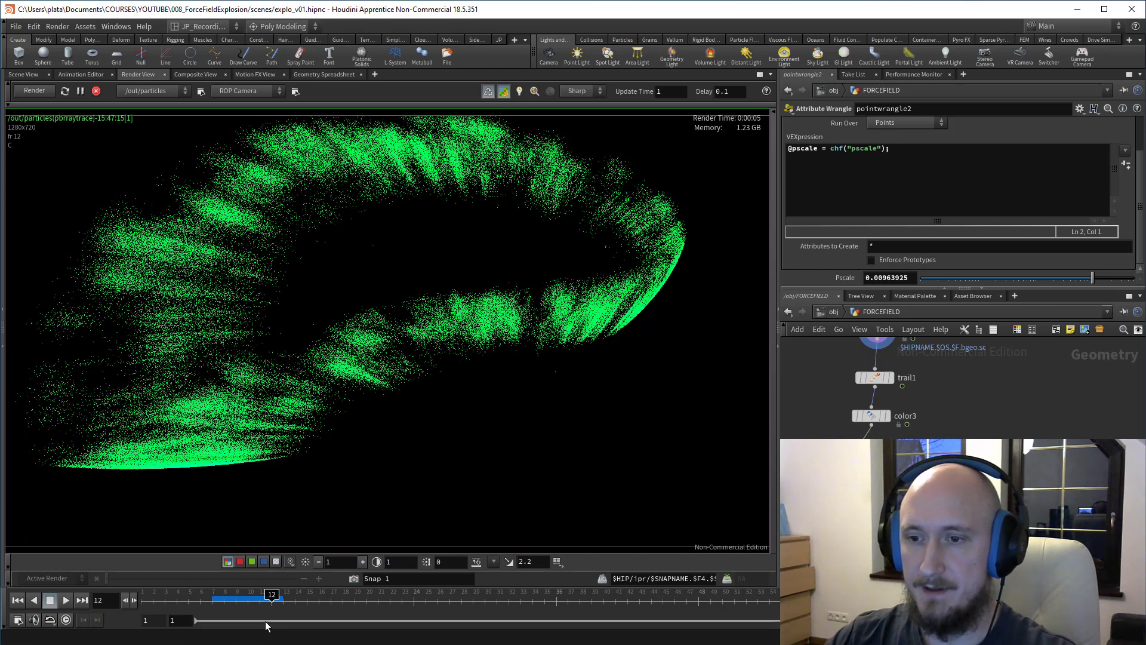
{"action": "left_click", "coordinate": [275, 562]}
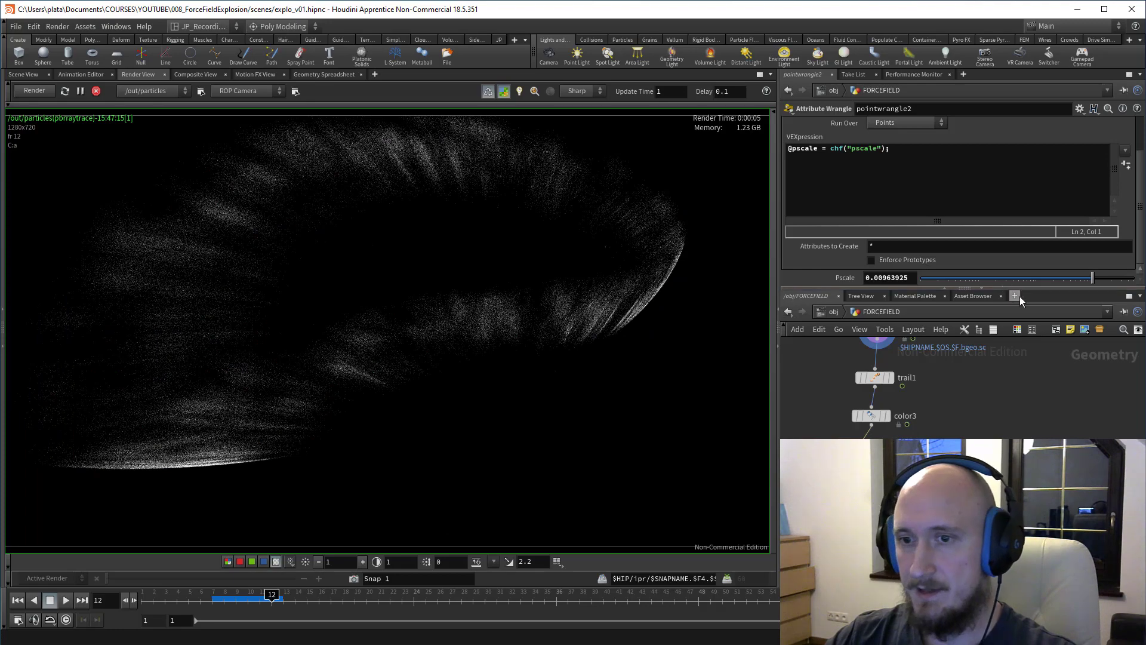
Step: Raise pointwrangle2's Pscale to about 0.0151673 while checking the alpha render, and stop the render
{"action": "left_click_drag", "start_coordinate": [1092, 279], "coordinate": [1120, 278]}
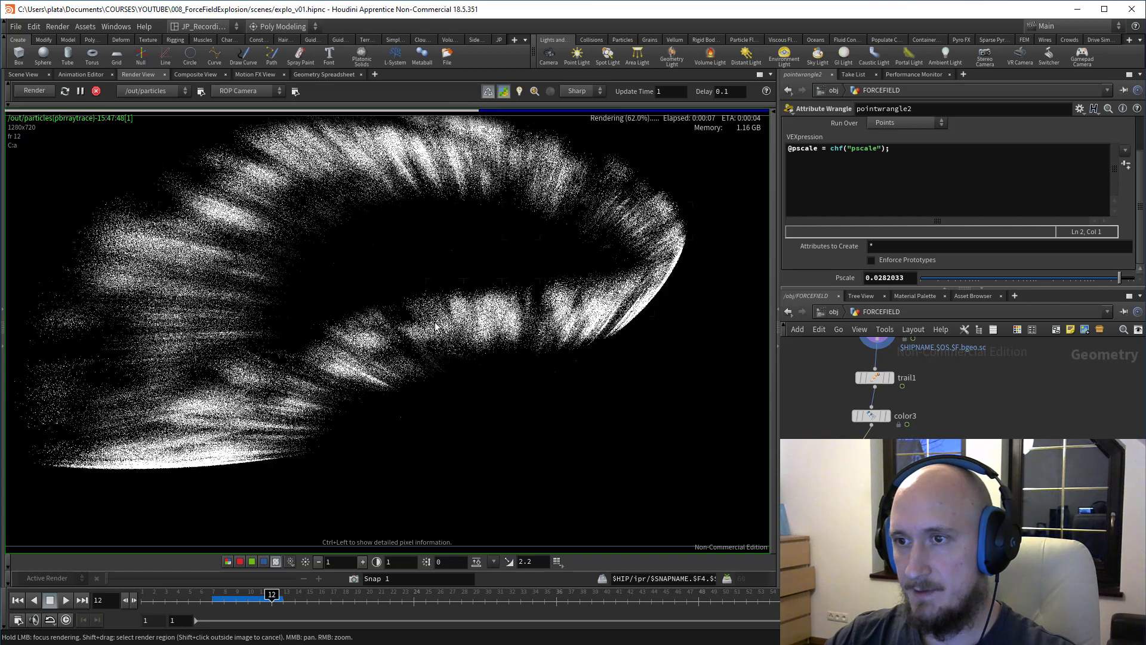
{"action": "mouse_move", "coordinate": [1120, 278]}
{"action": "left_mouse_down"}
{"action": "mouse_move", "coordinate": [1022, 283]}
{"action": "mouse_move", "coordinate": [1102, 278]}
{"action": "left_mouse_up"}
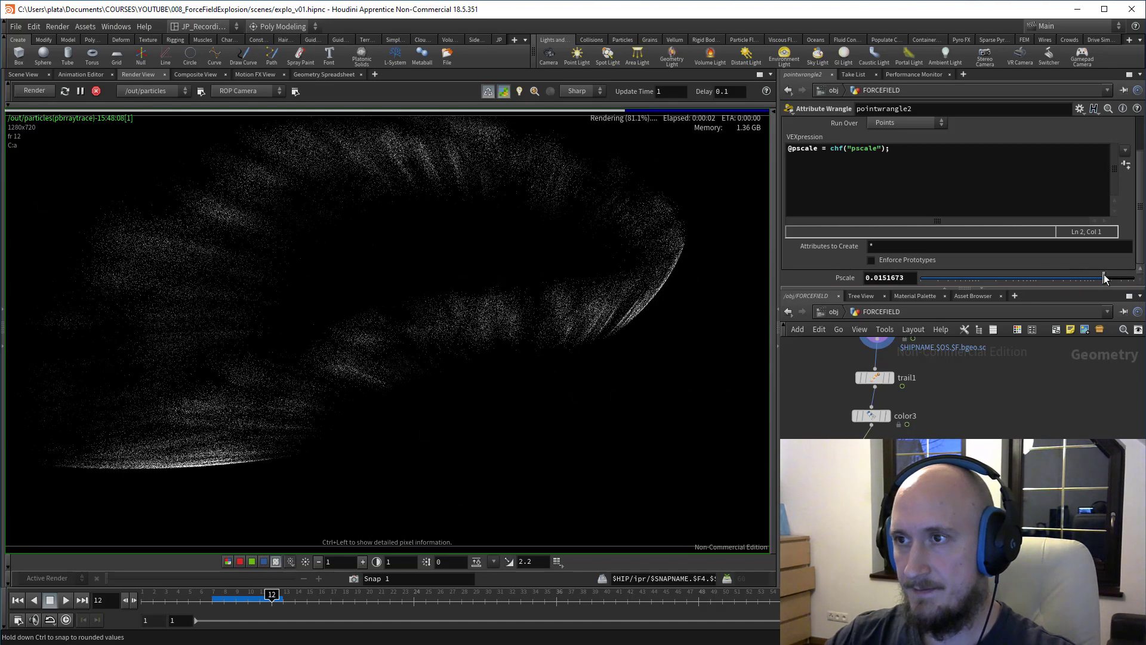
{"action": "left_click", "coordinate": [94, 90]}
Step: Return to the scene view at object level and hide FORCEFIELD and EXPLOSION so that only SHIP is displayed
{"action": "left_click", "coordinate": [23, 74]}
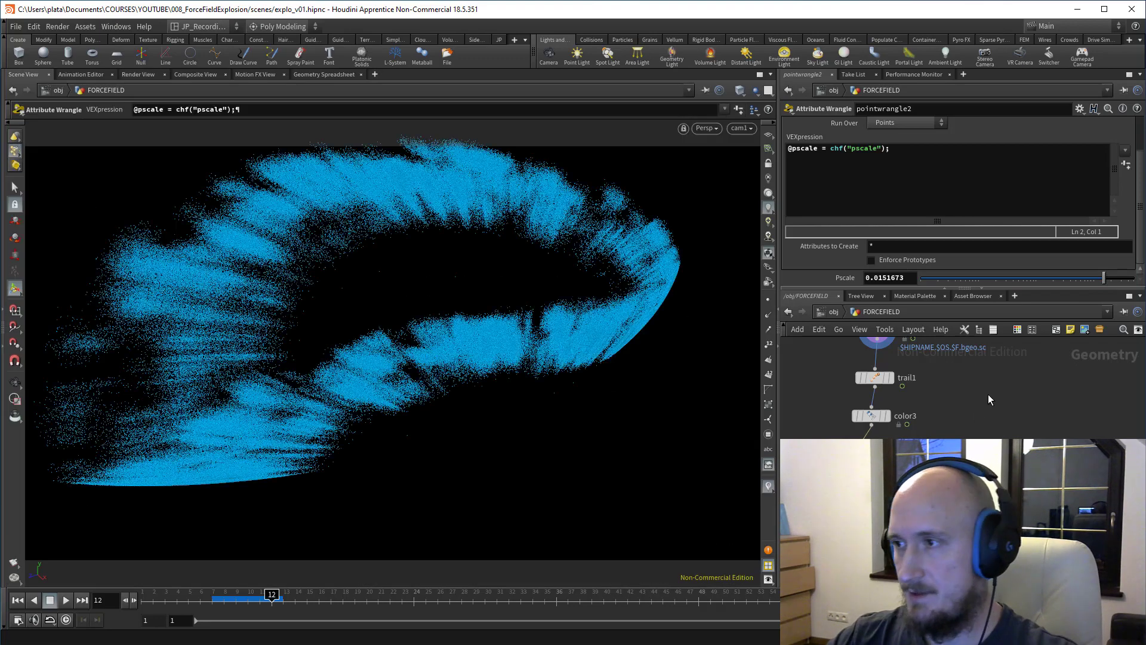
{"action": "key", "text": "u"}
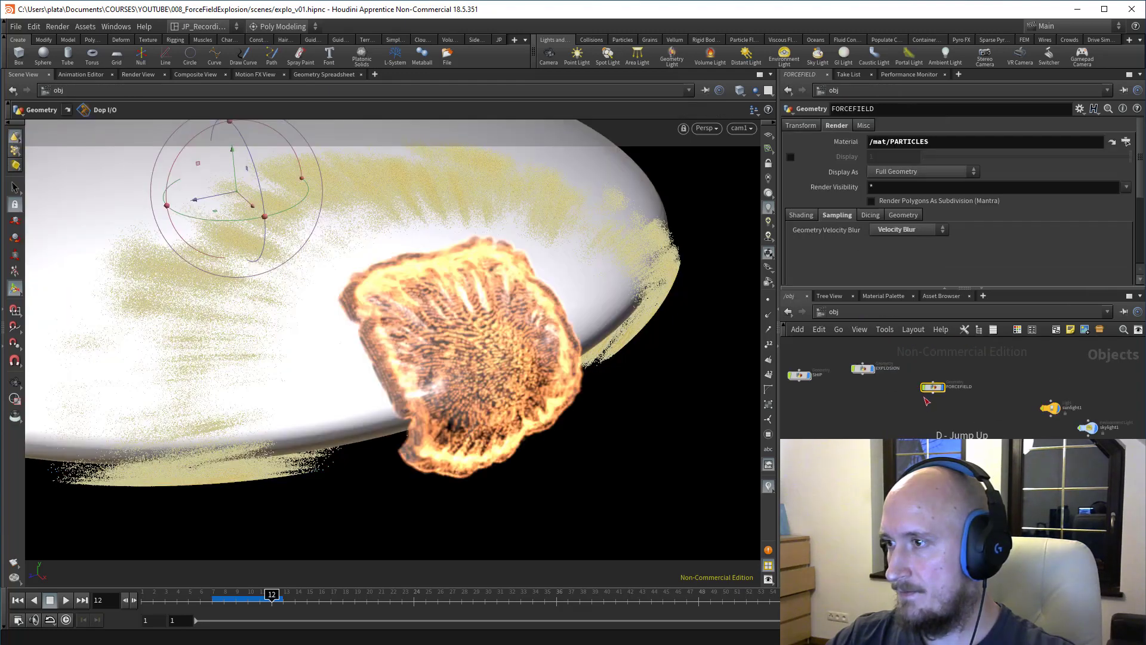
{"action": "left_click", "coordinate": [942, 387]}
{"action": "left_click", "coordinate": [863, 369]}
{"action": "left_click", "coordinate": [872, 369]}
{"action": "middle_click_drag", "start_coordinate": [862, 396], "coordinate": [903, 406]}
{"action": "left_click", "coordinate": [841, 386]}
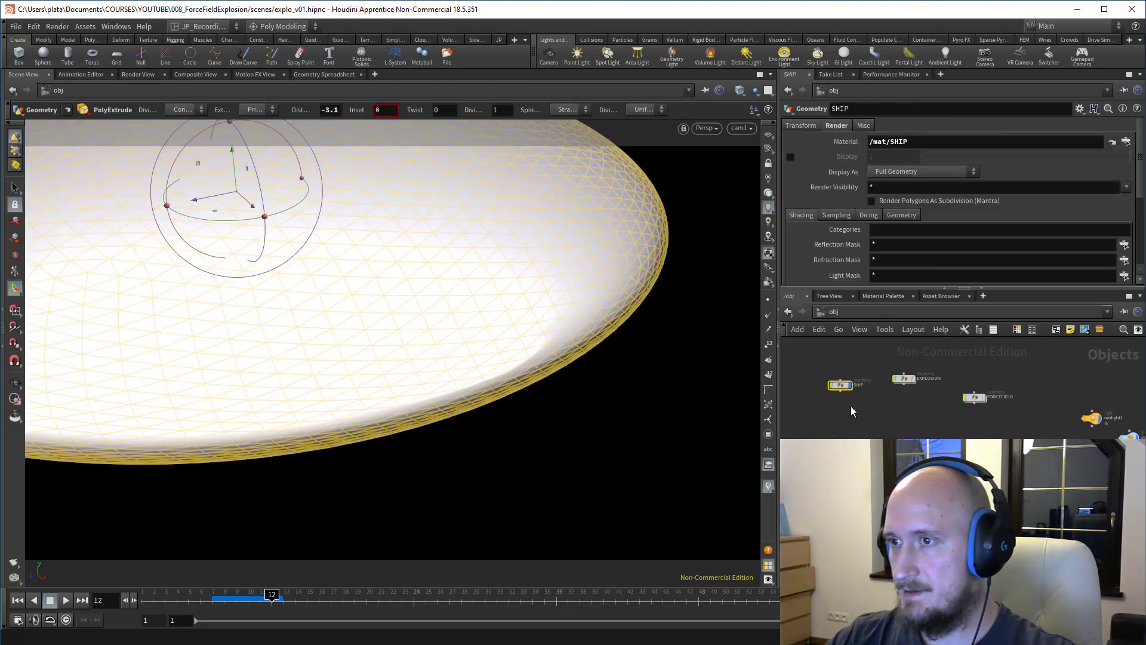
{"action": "left_click", "coordinate": [851, 407]}
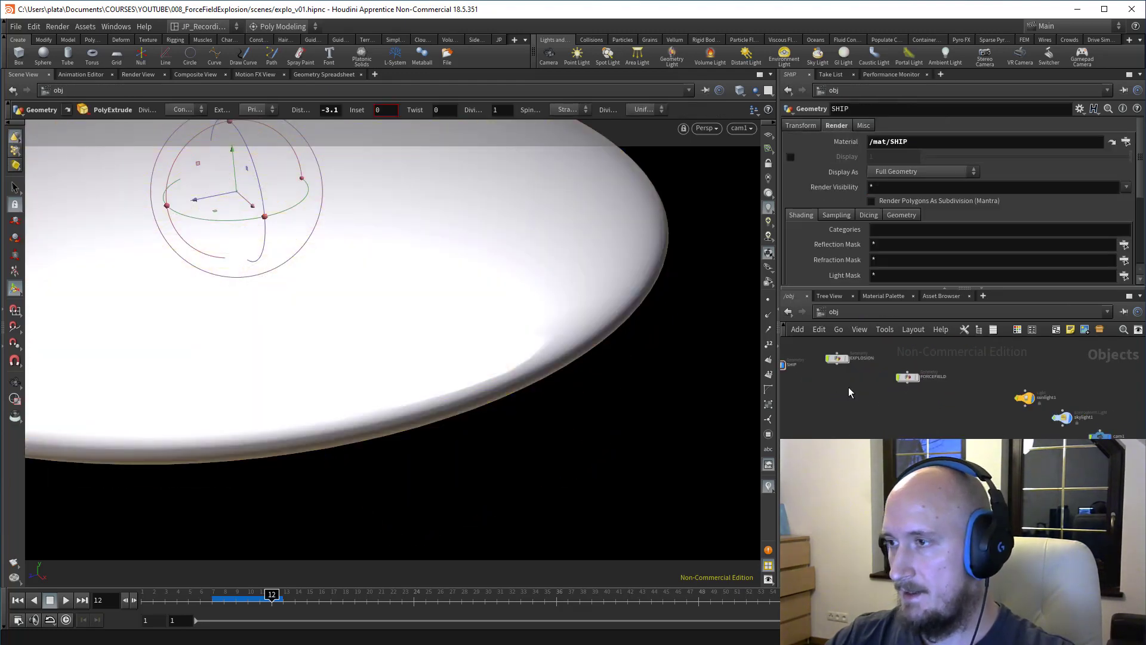
Step: Set the SHIP material's Metallic to 1 and raise its Roughness slightly
{"action": "key", "text": "3"}
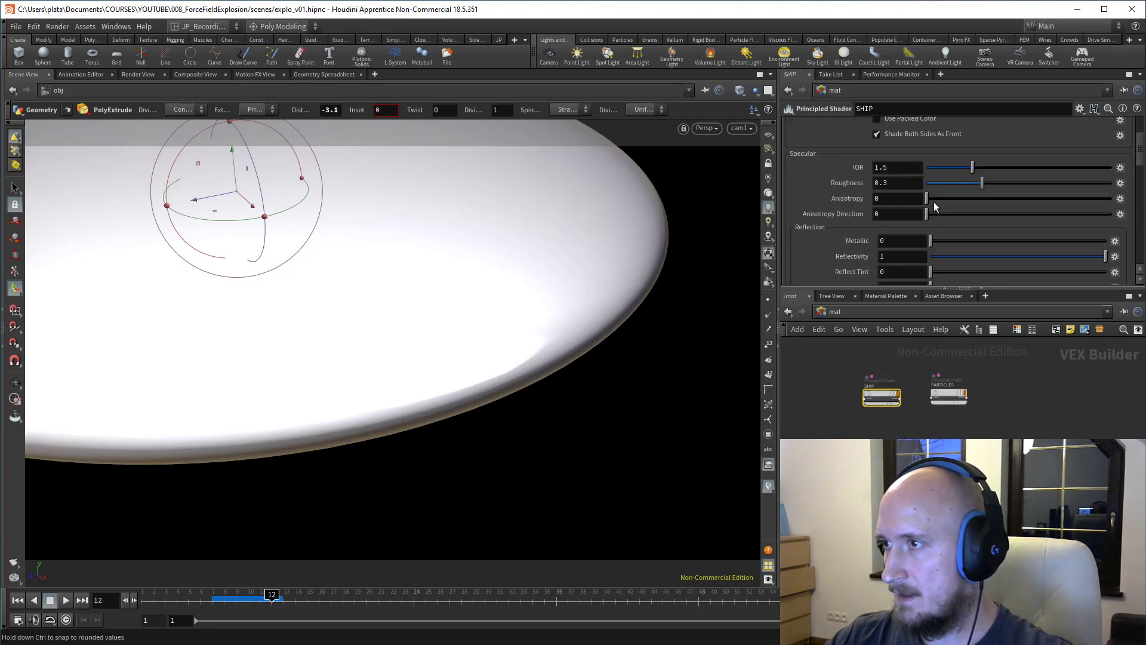
{"action": "scroll", "coordinate": [935, 214], "scroll_direction": "down", "scroll_amount": 2}
{"action": "left_click_drag", "start_coordinate": [946, 209], "coordinate": [1106, 210]}
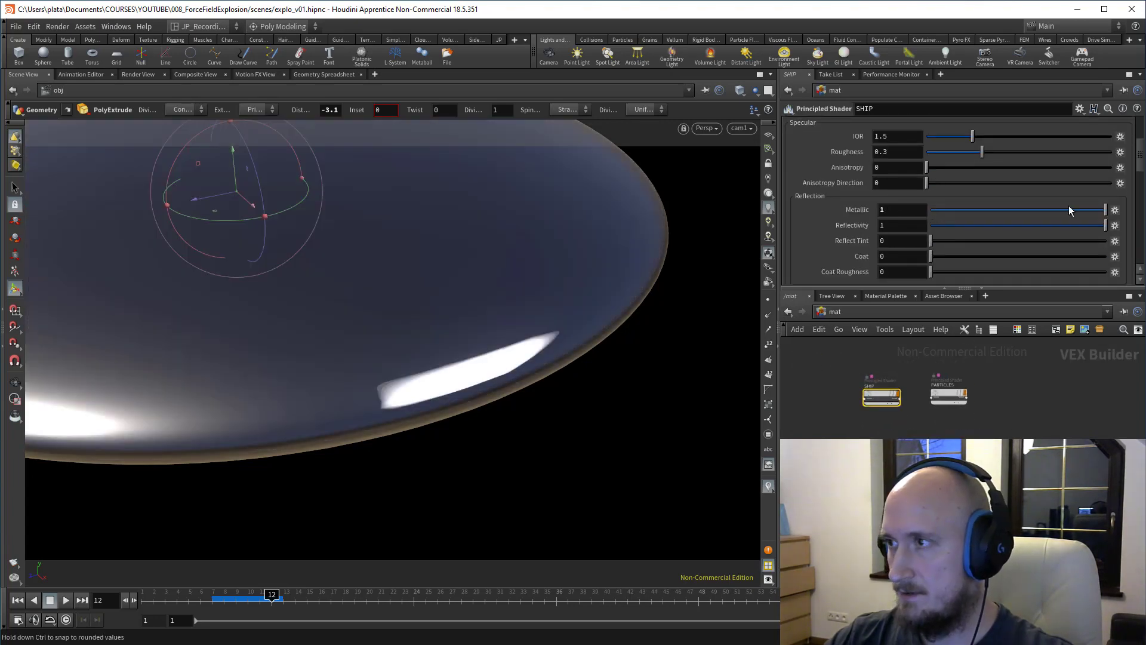
{"action": "mouse_move", "coordinate": [979, 156]}
{"action": "left_mouse_down"}
{"action": "mouse_move", "coordinate": [1021, 160]}
{"action": "mouse_move", "coordinate": [1003, 156]}
{"action": "left_mouse_up"}
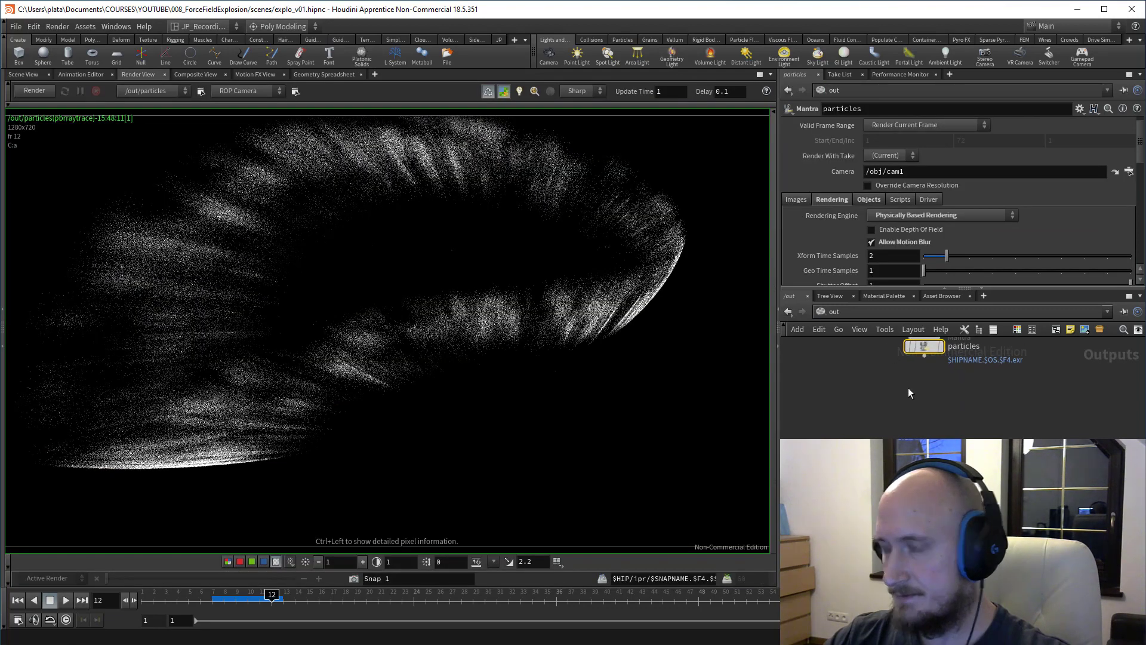
Step: Duplicate the particles Mantra node in the out network and rename the copy to ship
{"action": "key", "text": "ctrl+c"}
{"action": "key", "text": "ctrl+v"}
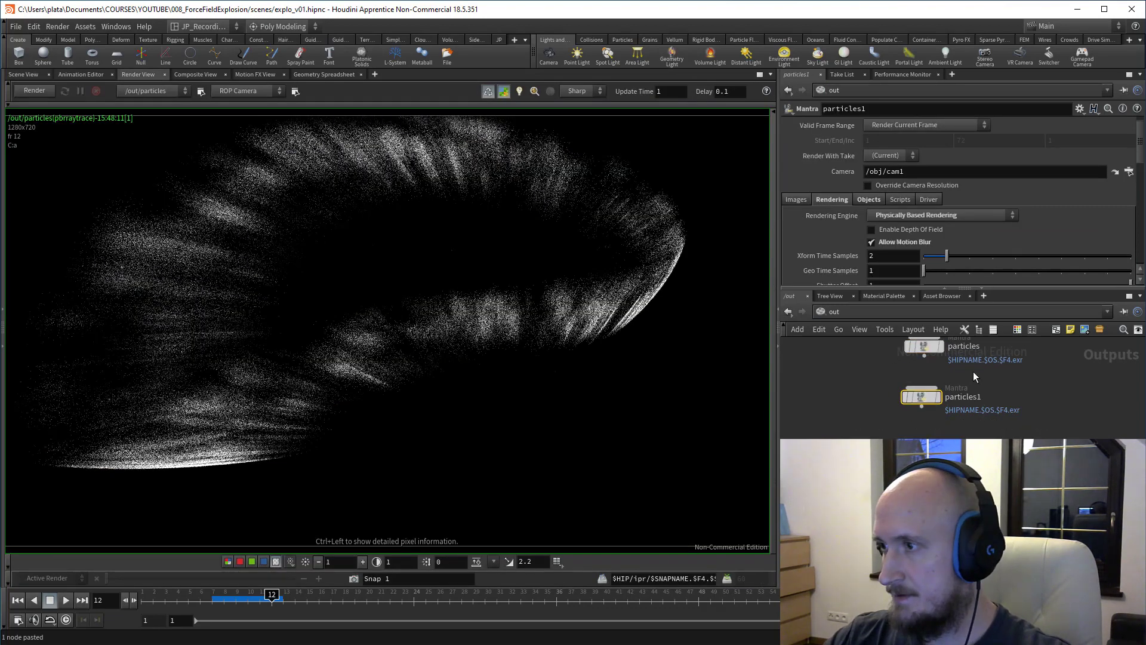
{"action": "double_click", "coordinate": [939, 108]}
{"action": "type", "text": "ship"}
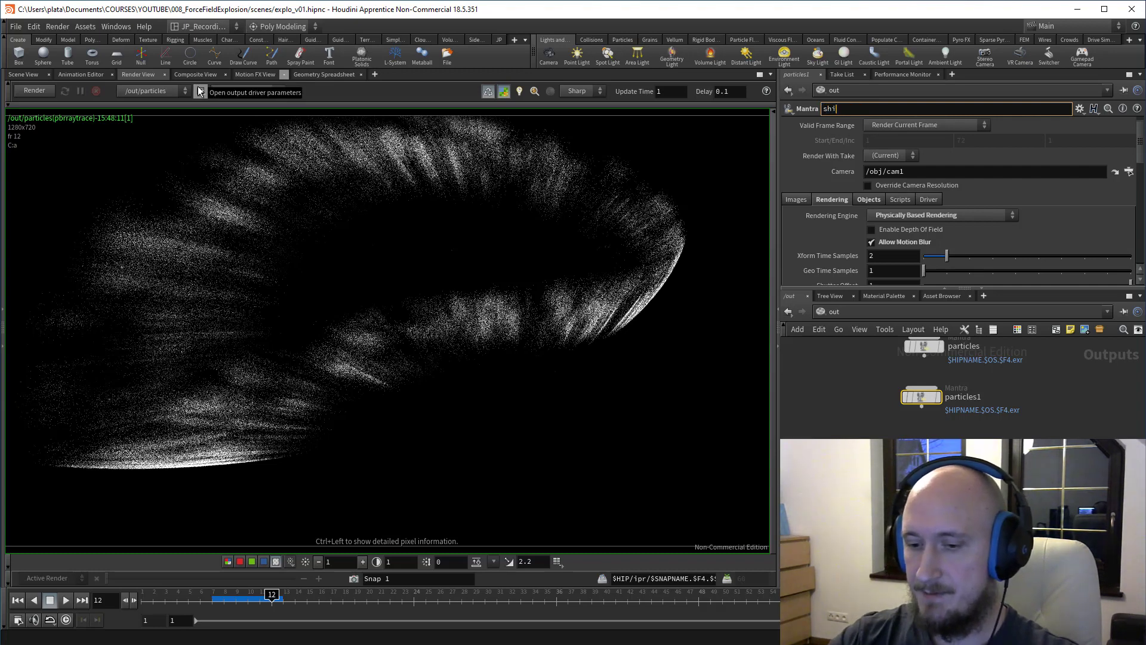
{"action": "left_click", "coordinate": [200, 91]}
Step: Set the ship Mantra node's Force Objects to SHIP only
{"action": "left_click", "coordinate": [868, 199]}
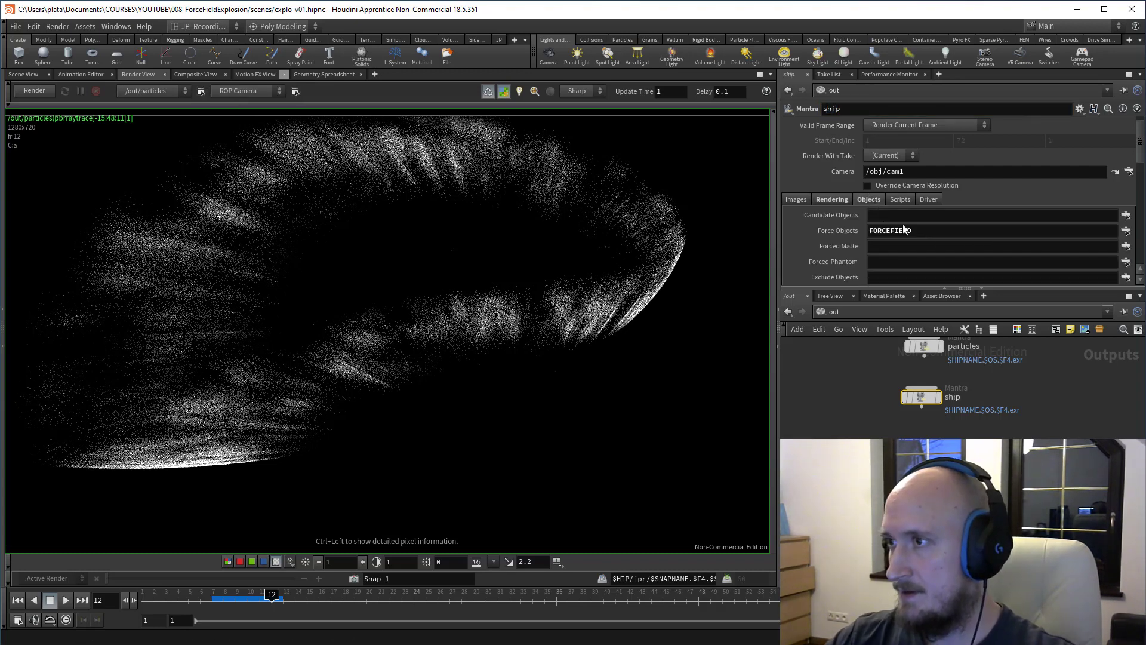
{"action": "scroll", "coordinate": [1138, 238], "scroll_direction": "down", "scroll_amount": 3}
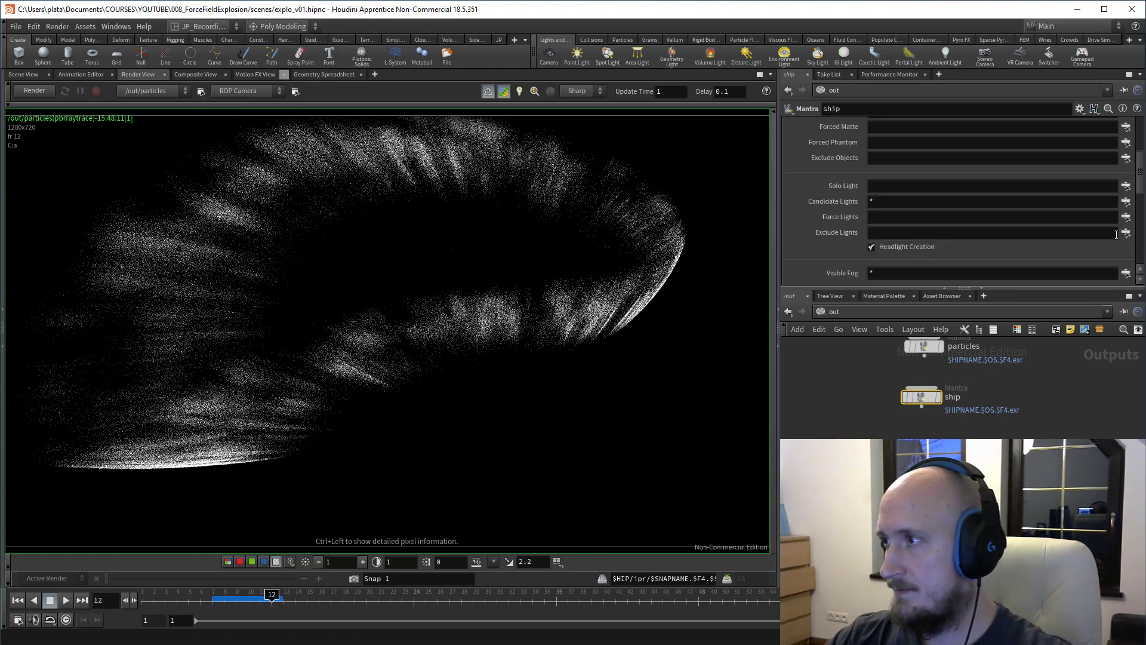
{"action": "left_click", "coordinate": [1126, 217]}
{"action": "left_click", "coordinate": [984, 88]}
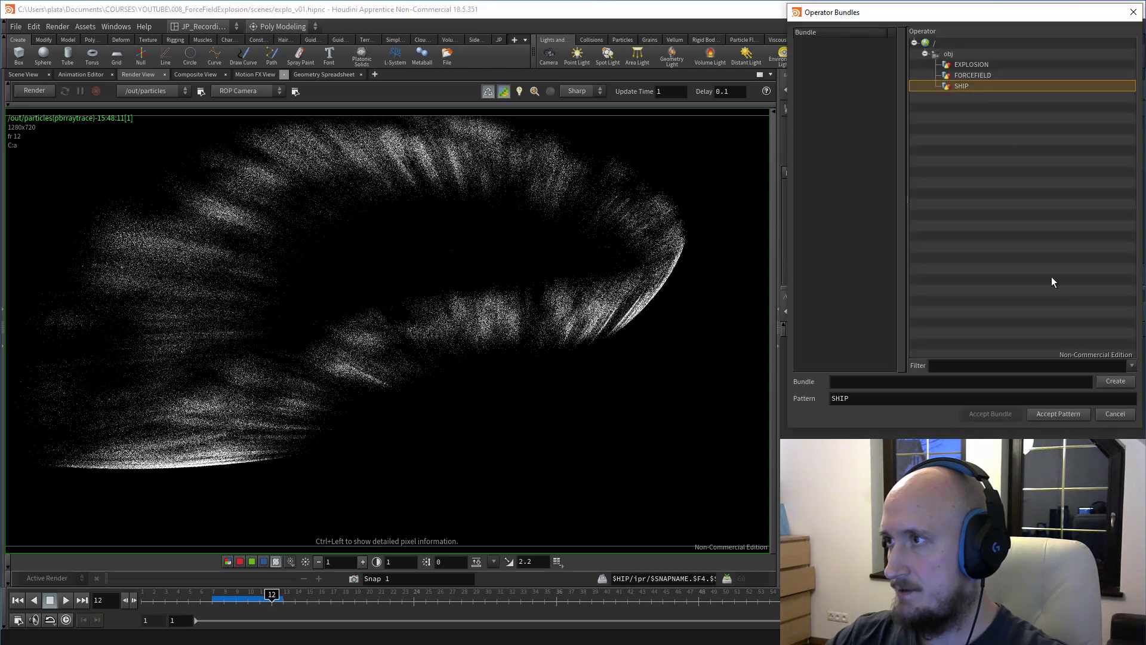
{"action": "left_click", "coordinate": [1055, 414]}
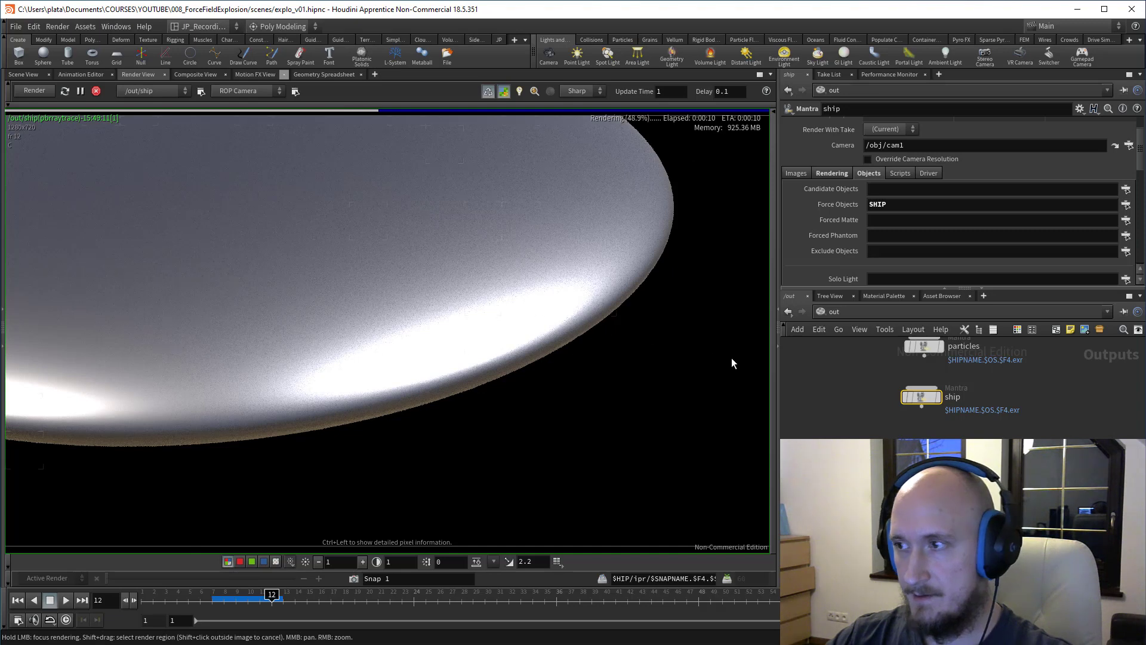
Step: Change the SHIP material's base color to a dark brownish gray with RGB 0.069, 0.0583923, 0.049887
{"action": "left_click", "coordinate": [837, 312]}
{"action": "left_click", "coordinate": [889, 358]}
{"action": "scroll", "coordinate": [905, 179], "scroll_direction": "up", "scroll_amount": 5}
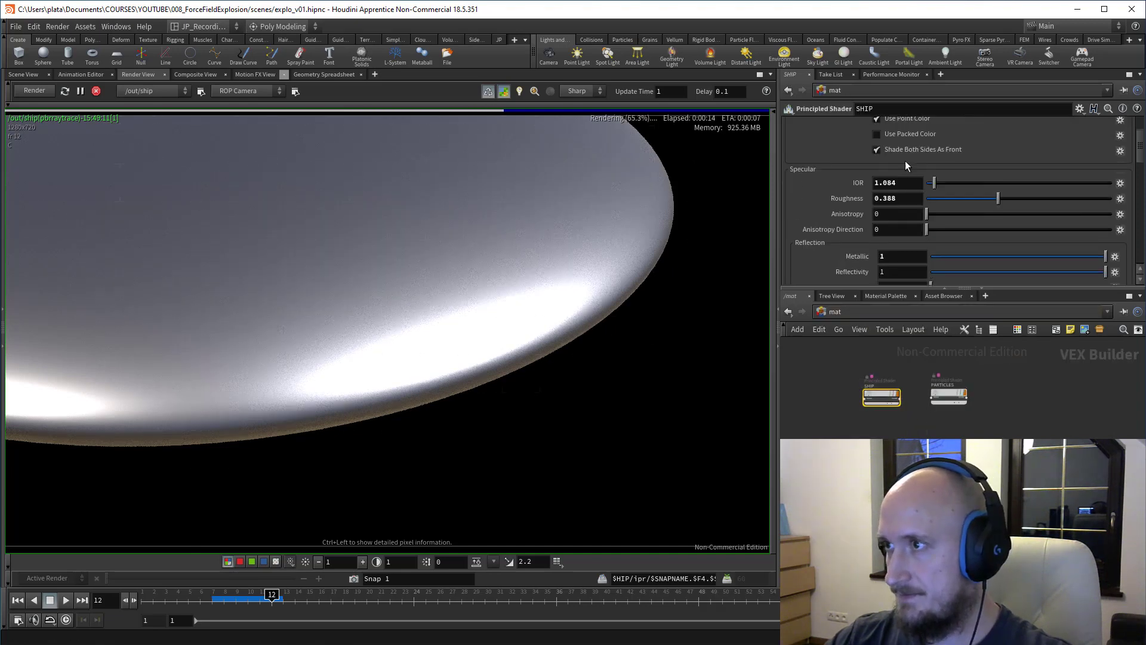
{"action": "left_click", "coordinate": [886, 153]}
{"action": "left_click_drag", "start_coordinate": [704, 78], "coordinate": [787, 97]}
{"action": "left_click", "coordinate": [794, 145]}
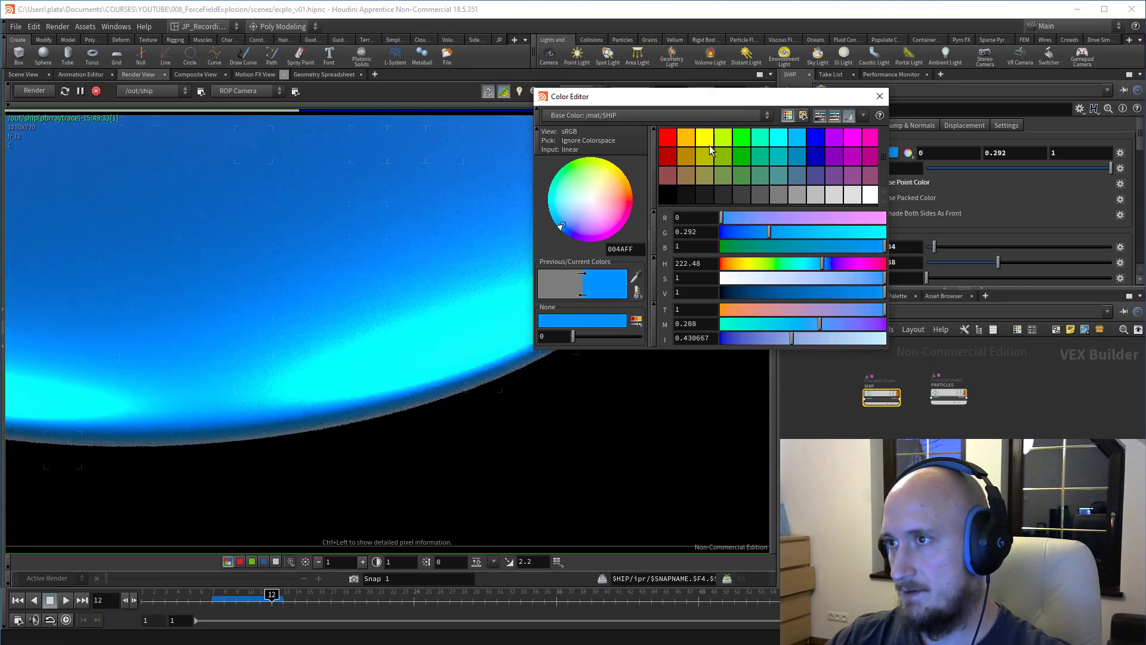
{"action": "left_click_drag", "start_coordinate": [800, 263], "coordinate": [739, 268]}
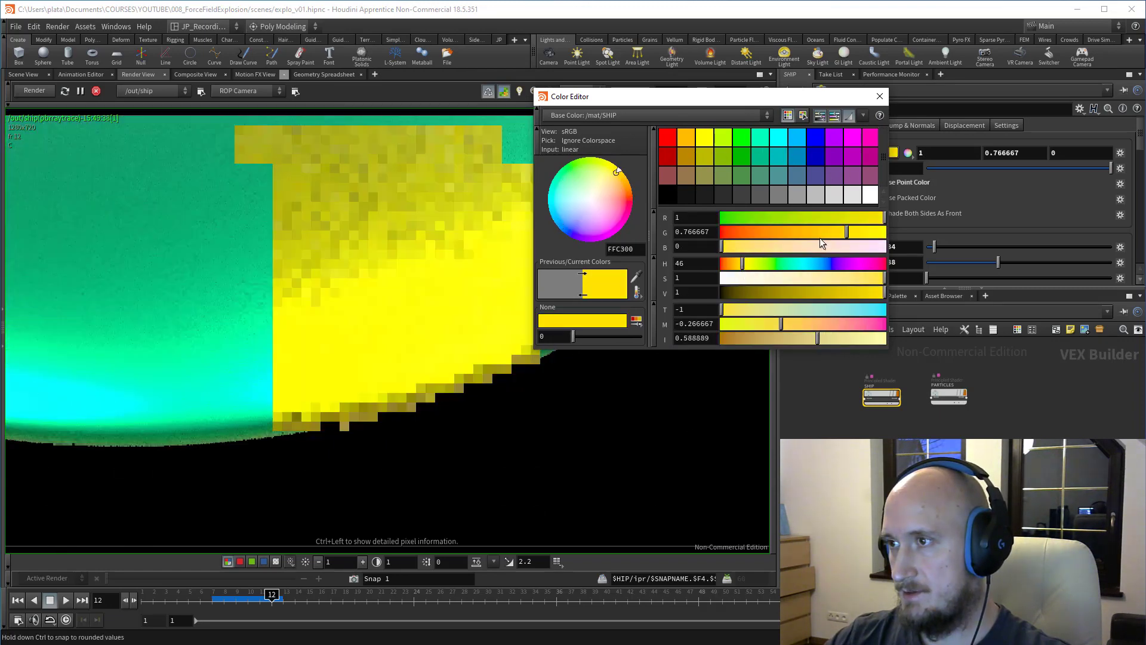
{"action": "left_click_drag", "start_coordinate": [816, 235], "coordinate": [793, 239]}
{"action": "left_click", "coordinate": [807, 279]}
{"action": "mouse_move", "coordinate": [776, 293]}
{"action": "left_mouse_down"}
{"action": "mouse_move", "coordinate": [733, 296]}
{"action": "mouse_move", "coordinate": [774, 280]}
{"action": "mouse_move", "coordinate": [766, 279]}
{"action": "left_mouse_up"}
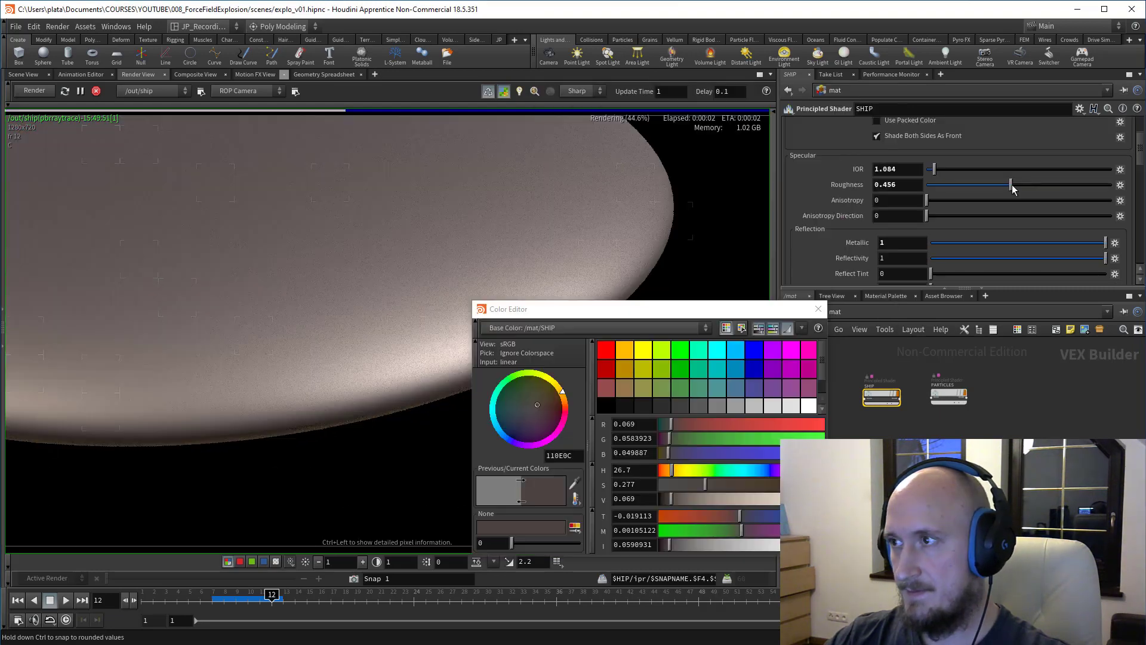
Step: Fine-tune the SHIP material's Roughness, lowering it to 0.414 and slightly further while checking the render
{"action": "left_click_drag", "start_coordinate": [1014, 184], "coordinate": [1003, 185]}
{"action": "left_click_drag", "start_coordinate": [701, 336], "coordinate": [685, 346]}
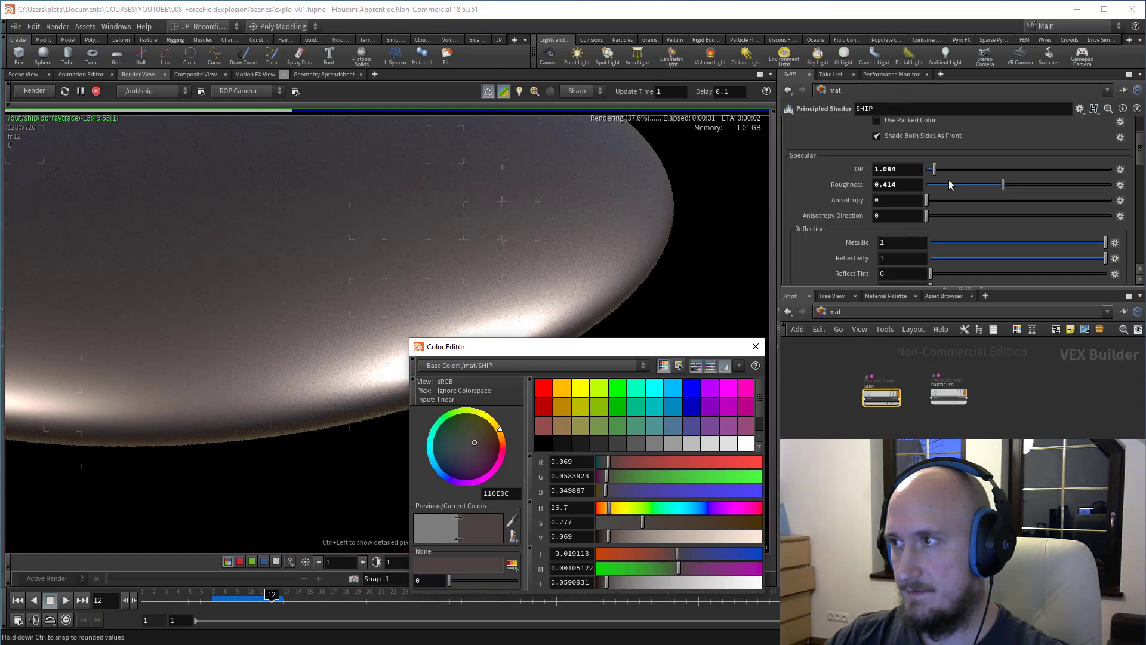
{"action": "left_click_drag", "start_coordinate": [1003, 184], "coordinate": [991, 184]}
{"action": "left_click", "coordinate": [855, 210]}
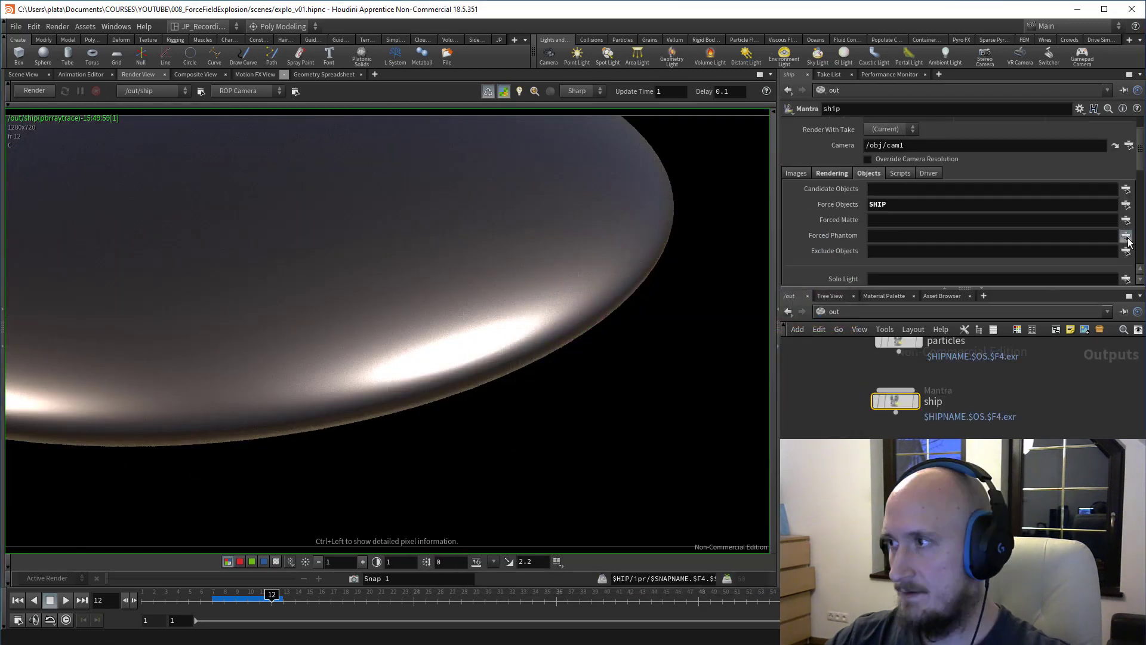
Step: Set the ship Mantra node's Forced Phantom objects to FORCEFIELD and EXPLOSION
{"action": "left_click", "coordinate": [1021, 41]}
{"action": "left_click_drag", "start_coordinate": [961, 18], "coordinate": [843, 19]}
{"action": "left_click", "coordinate": [861, 76]}
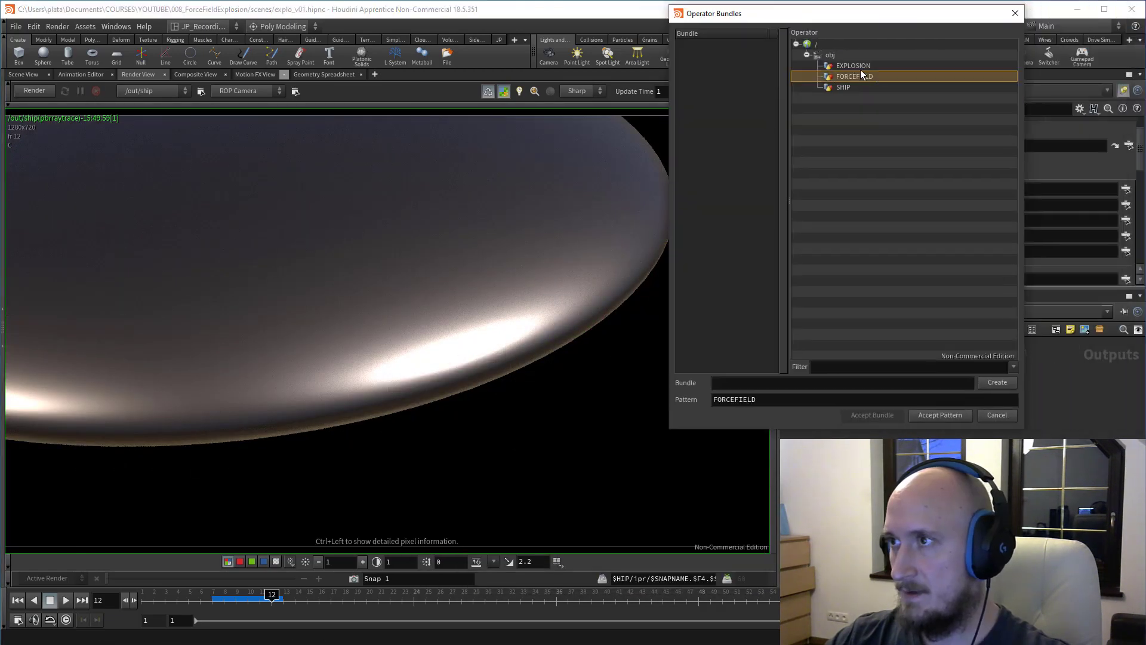
{"action": "left_click", "coordinate": [859, 66], "text": "ctrl"}
{"action": "left_click", "coordinate": [934, 414]}
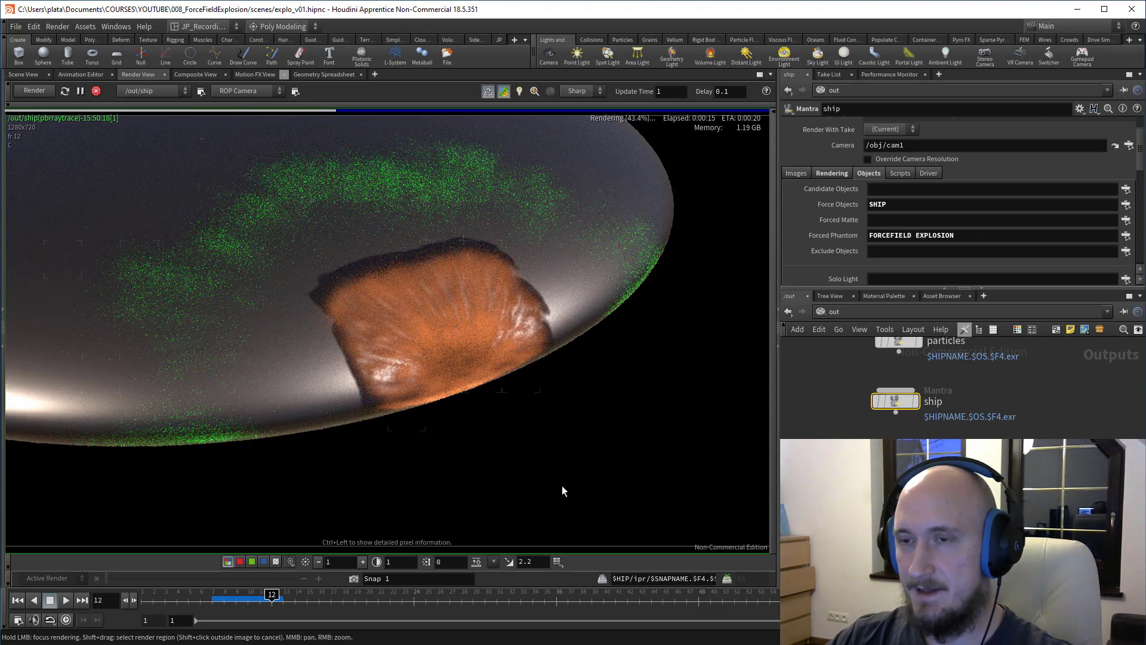
Step: Examine pointwrangle2 inside the FORCEFIELD object and return to the object level
{"action": "left_click", "coordinate": [834, 312]}
{"action": "left_click", "coordinate": [839, 338]}
{"action": "double_click", "coordinate": [924, 390]}
{"action": "left_click", "coordinate": [925, 398]}
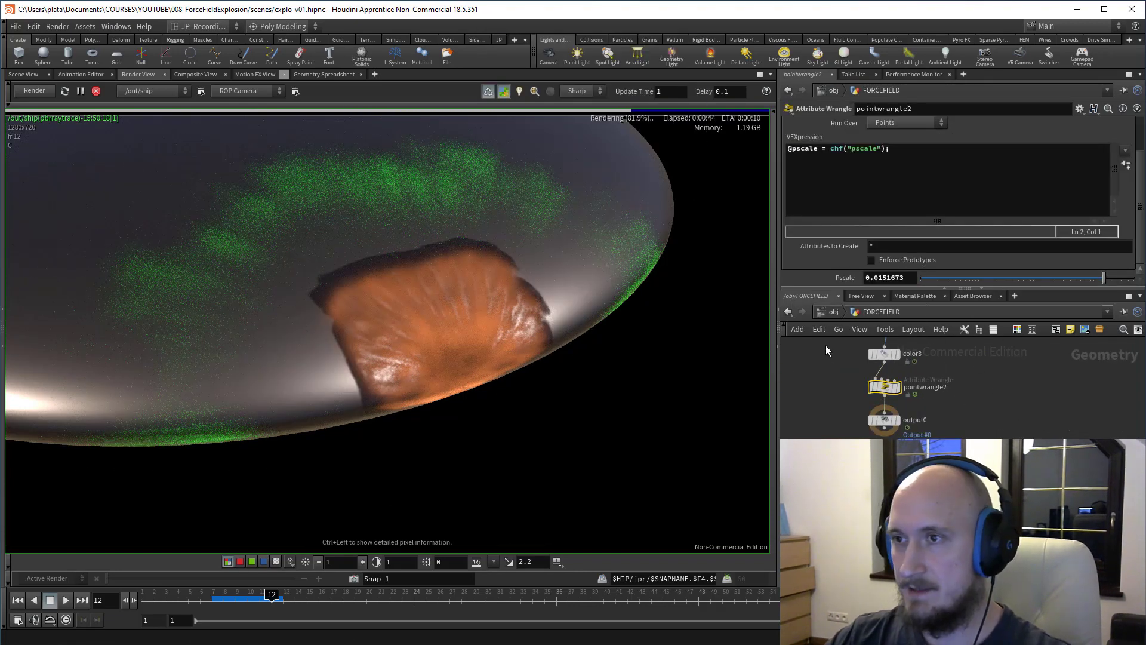
{"action": "key", "text": "u"}
{"action": "middle_click_drag", "start_coordinate": [892, 399], "coordinate": [885, 430]}
{"action": "scroll", "coordinate": [927, 410], "scroll_direction": "down", "scroll_amount": 3}
{"action": "middle_click_drag", "start_coordinate": [936, 383], "coordinate": [936, 363]}
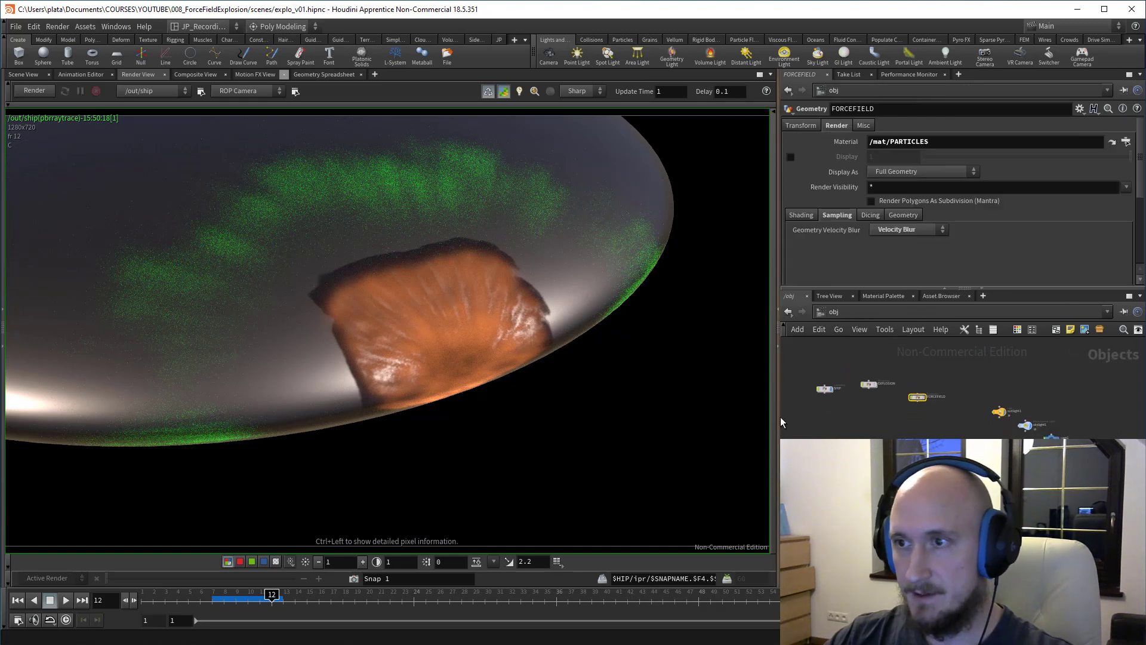
Step: Create a volume light from the EXPLOSION object in the scene view
{"action": "scroll", "coordinate": [918, 397], "scroll_direction": "up", "scroll_amount": 2}
{"action": "middle_click_drag", "start_coordinate": [858, 408], "coordinate": [900, 414]}
{"action": "scroll", "coordinate": [901, 408], "scroll_direction": "up", "scroll_amount": 1}
{"action": "scroll", "coordinate": [898, 407], "scroll_direction": "down", "scroll_amount": 2}
{"action": "scroll", "coordinate": [894, 402], "scroll_direction": "up", "scroll_amount": 1}
{"action": "left_click", "coordinate": [900, 383]}
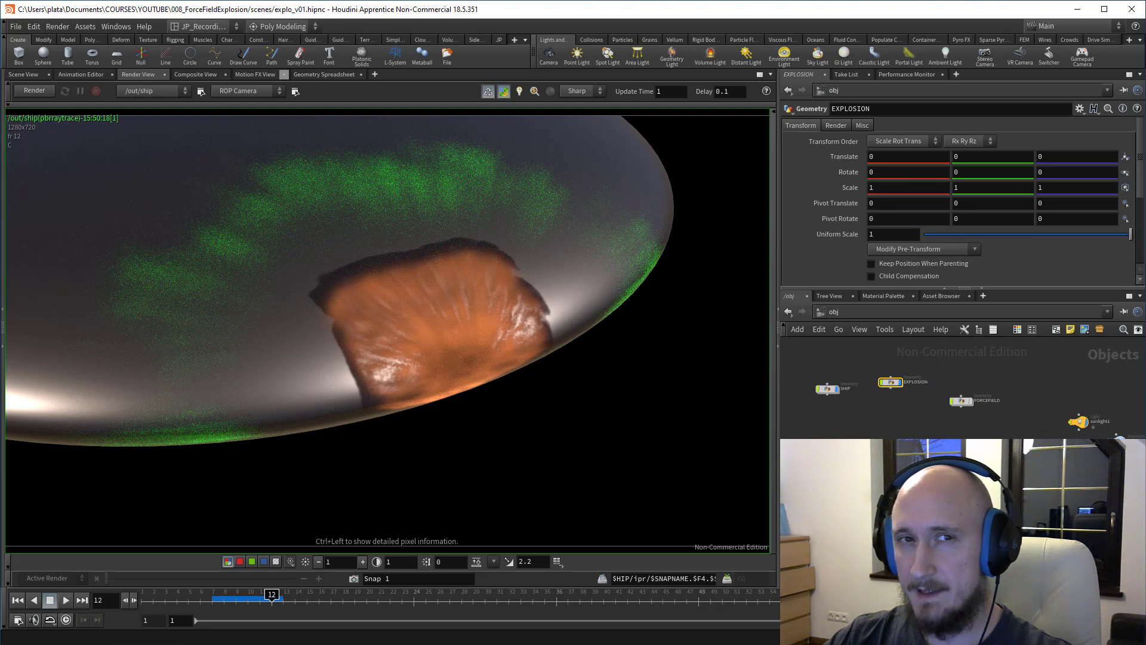
{"action": "left_click", "coordinate": [24, 75]}
{"action": "left_click_drag", "start_coordinate": [873, 357], "coordinate": [857, 392]}
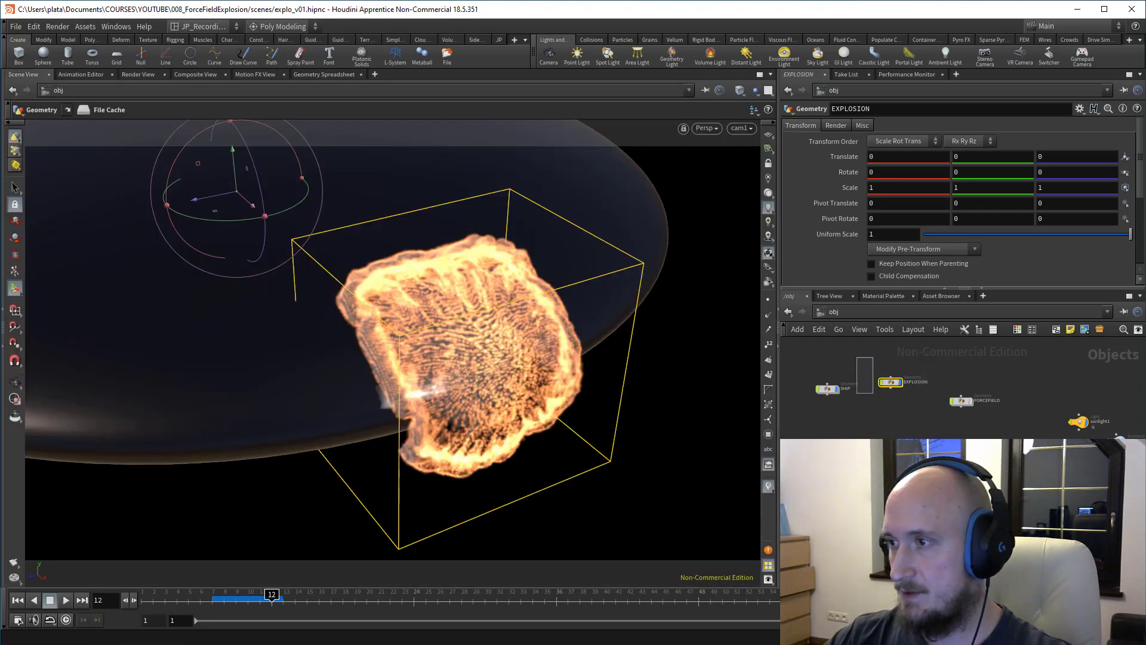
{"action": "left_click", "coordinate": [710, 55]}
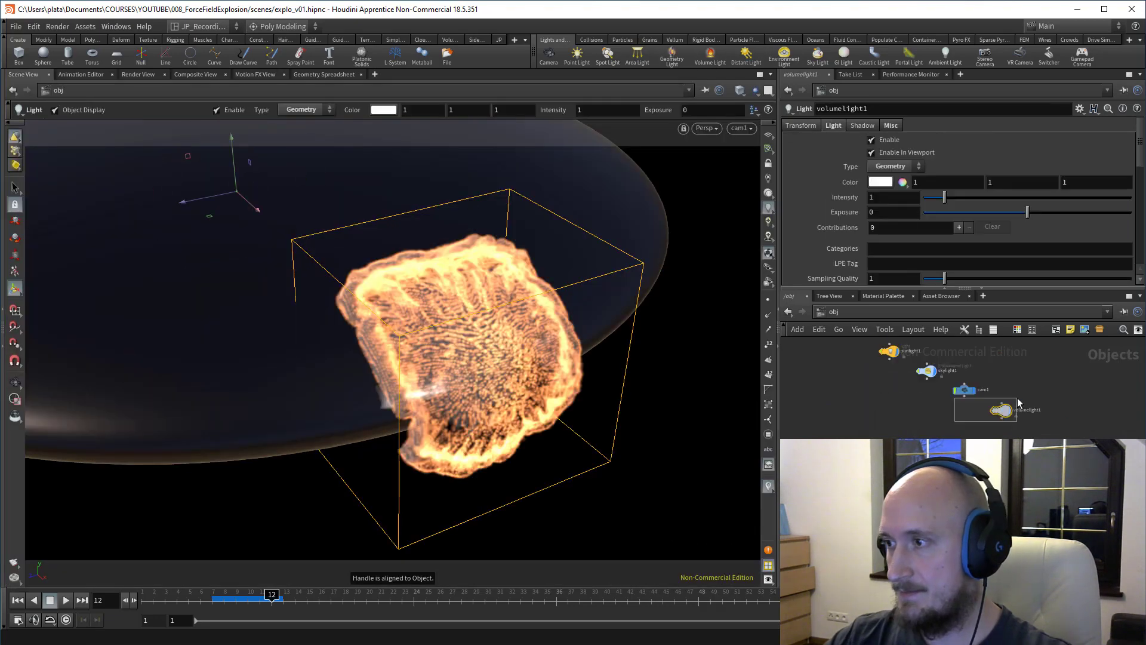
Step: Reposition the volume light node in the network and set its color to orange, 1, 0.172, 0
{"action": "left_click", "coordinate": [886, 411]}
{"action": "left_click", "coordinate": [880, 182]}
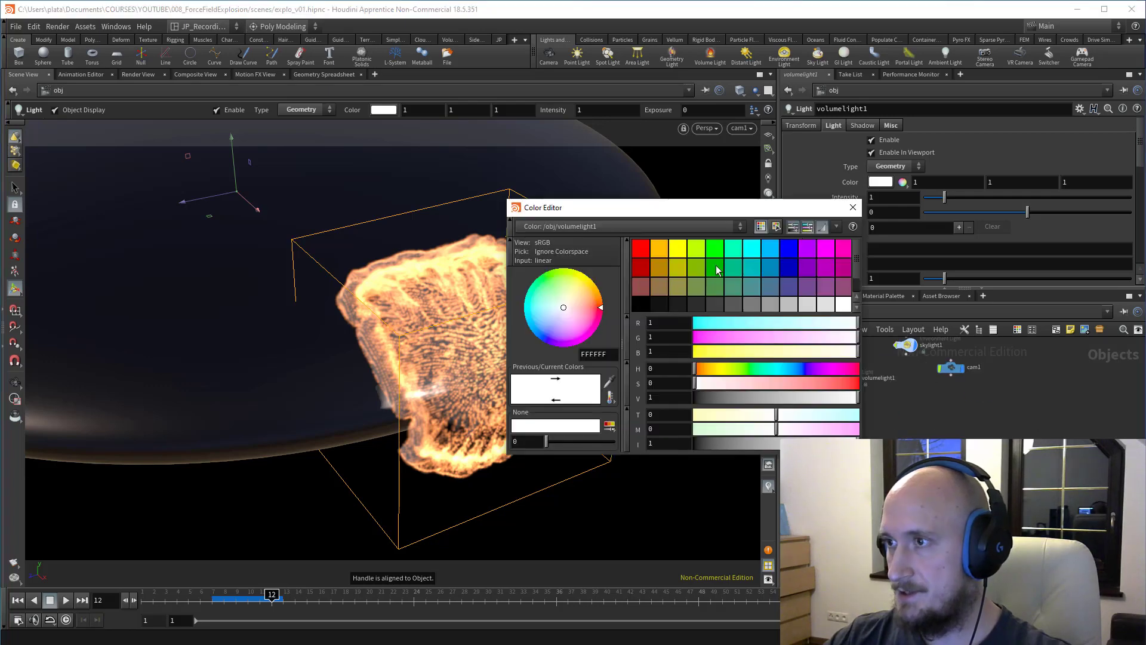
{"action": "left_click", "coordinate": [665, 259]}
{"action": "left_click", "coordinate": [853, 207]}
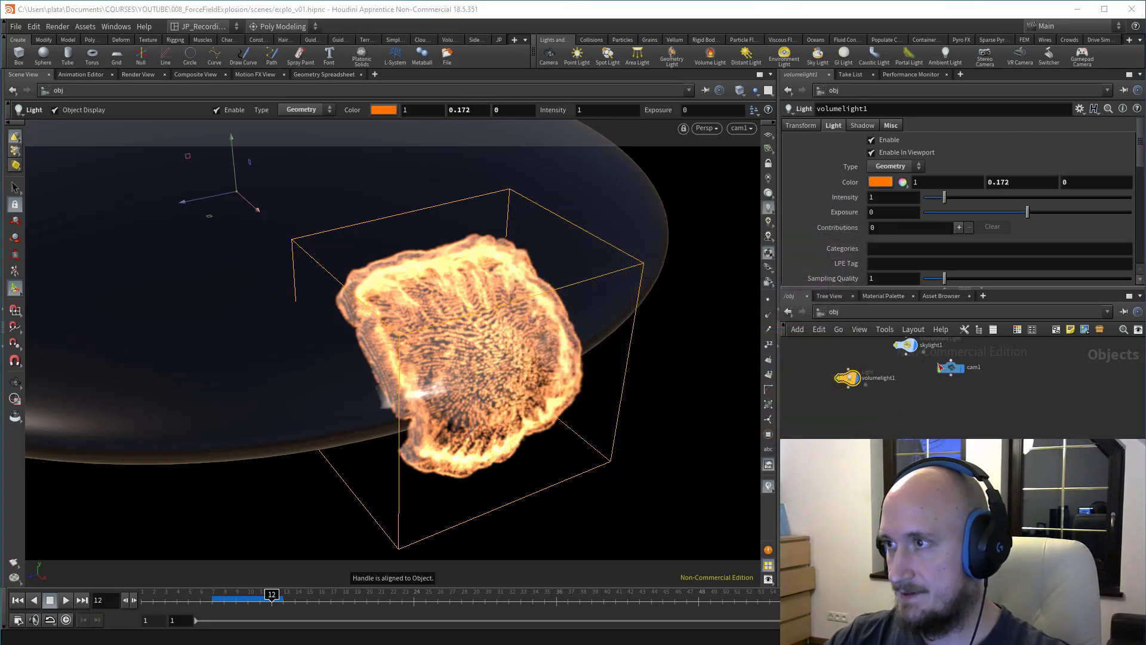
Step: Set the explosion Mantra node's Force Lights to sunlight1 and skylight1 in the out network
{"action": "key", "text": "5"}
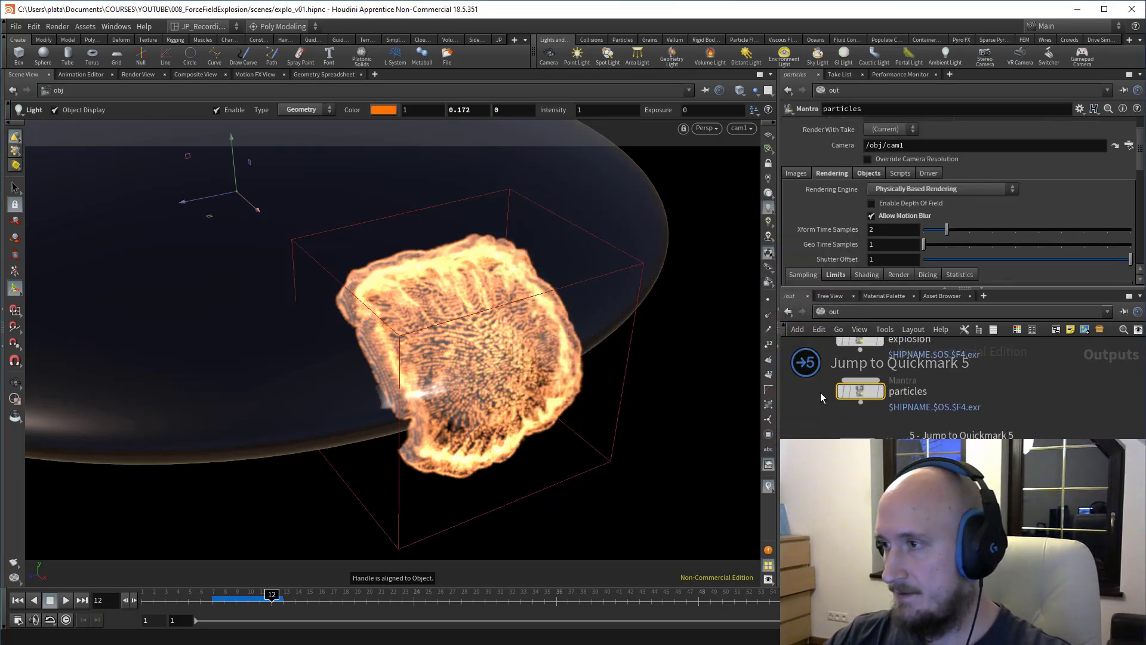
{"action": "left_click", "coordinate": [878, 365]}
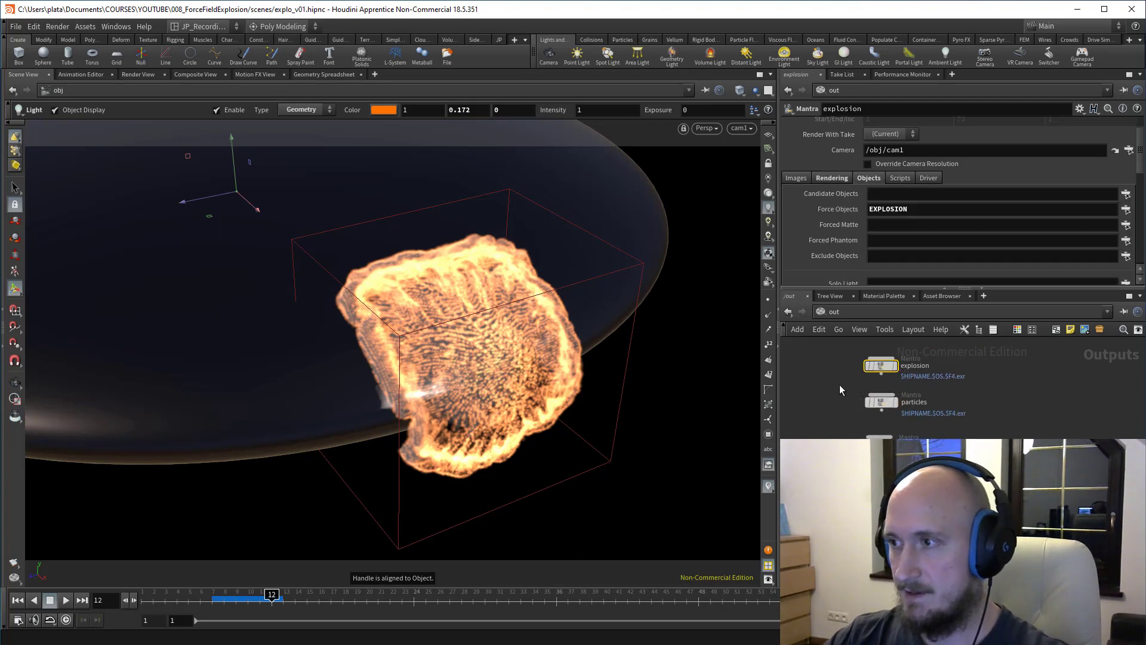
{"action": "middle_click_drag", "start_coordinate": [840, 388], "coordinate": [842, 392]}
{"action": "scroll", "coordinate": [916, 204], "scroll_direction": "down", "scroll_amount": 3}
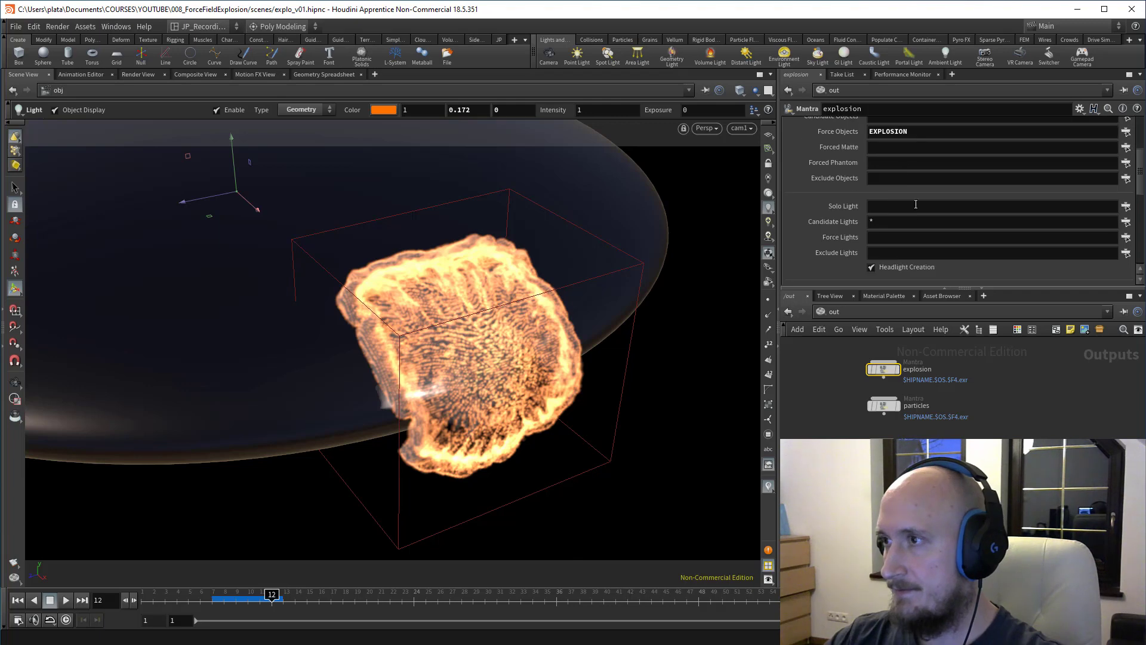
{"action": "left_click", "coordinate": [1127, 238]}
{"action": "left_click", "coordinate": [853, 76]}
{"action": "left_click", "coordinate": [856, 64], "text": "ctrl"}
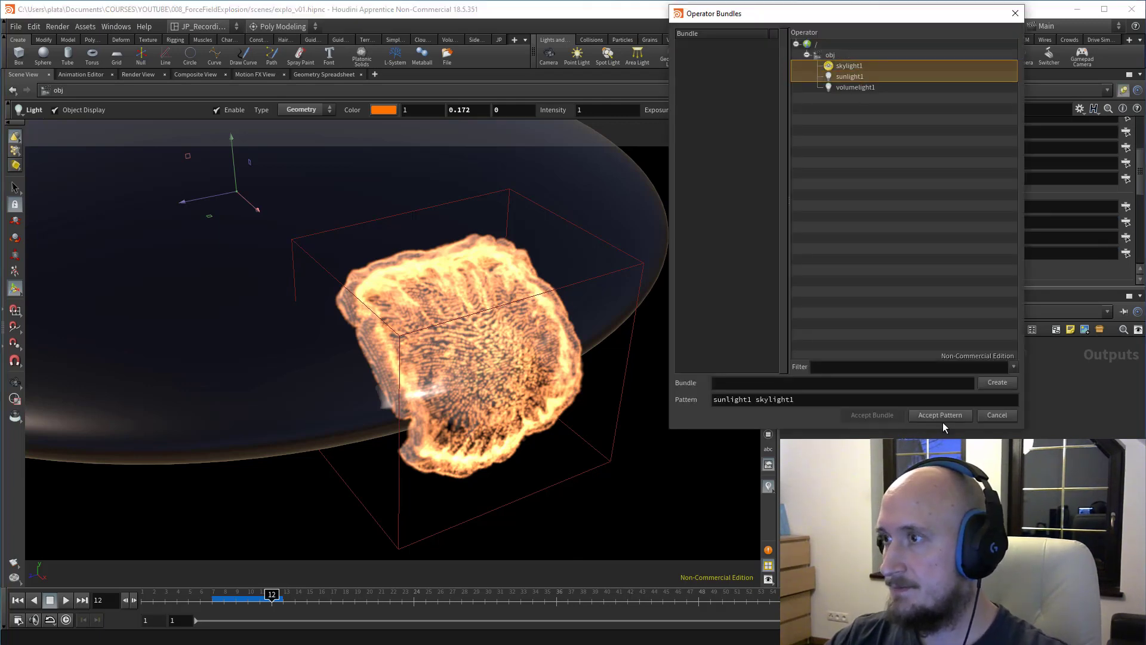
{"action": "left_click", "coordinate": [942, 416]}
{"action": "scroll", "coordinate": [862, 274], "scroll_direction": "down", "scroll_amount": 1}
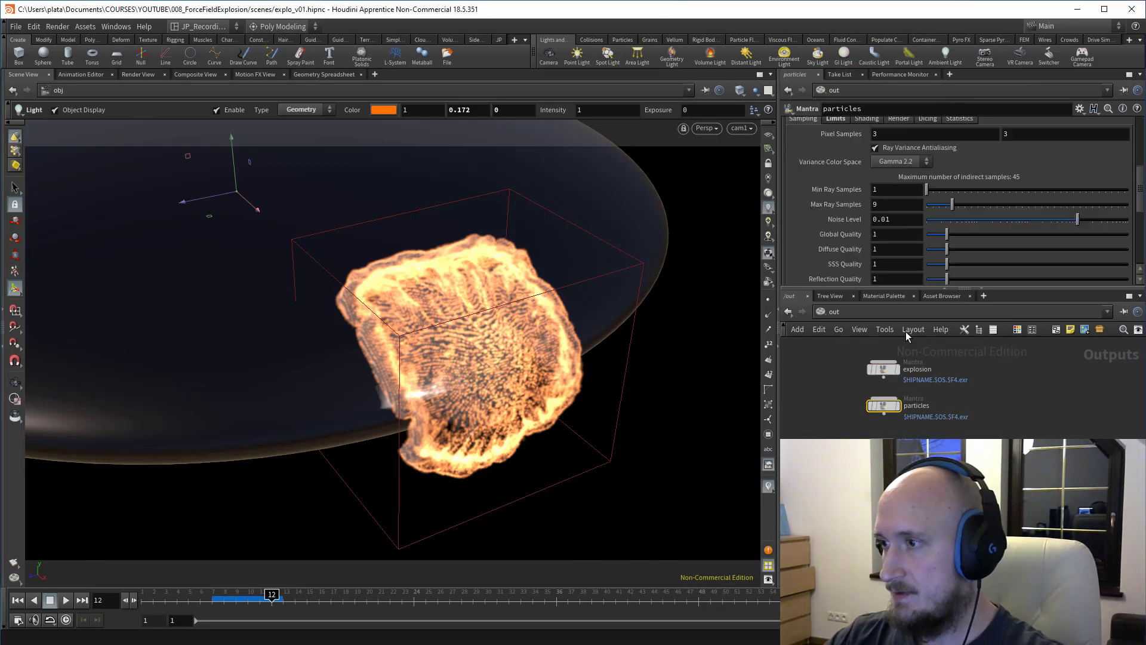
Step: Clear the particles Mantra node's Candidate Lights and set its Force Lights to sunlight1 and skylight1
{"action": "scroll", "coordinate": [890, 186], "scroll_direction": "down", "scroll_amount": 9}
{"action": "scroll", "coordinate": [880, 194], "scroll_direction": "up", "scroll_amount": 17}
{"action": "left_click", "coordinate": [868, 204]}
{"action": "scroll", "coordinate": [909, 210], "scroll_direction": "down", "scroll_amount": 1}
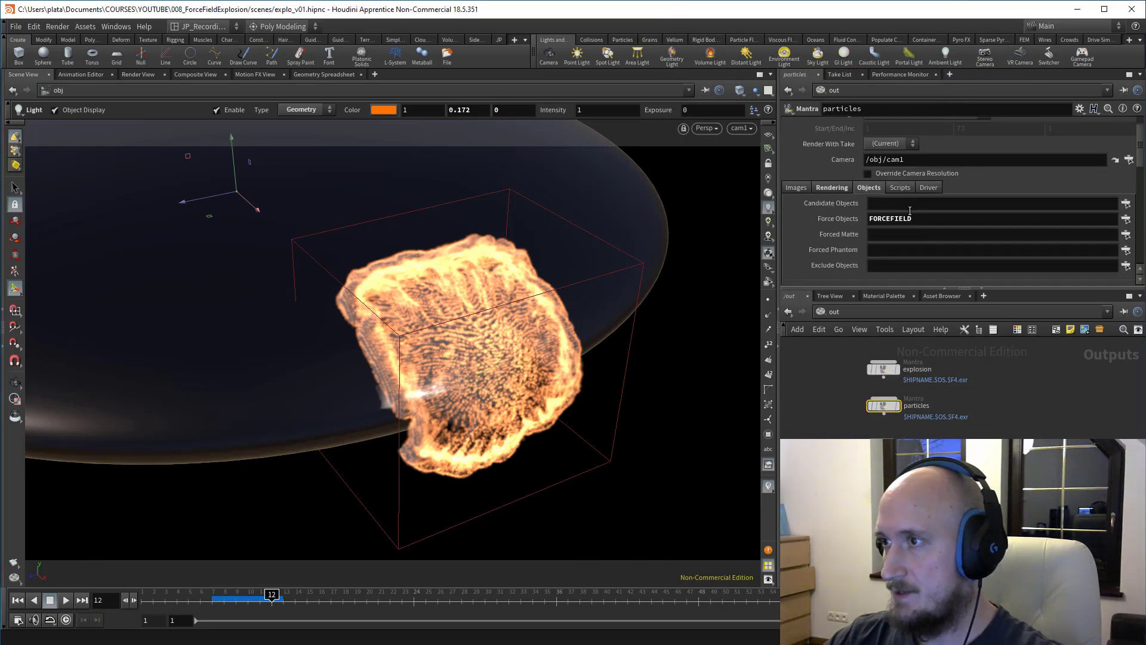
{"action": "scroll", "coordinate": [909, 210], "scroll_direction": "down", "scroll_amount": 3}
{"action": "left_click", "coordinate": [1125, 230]}
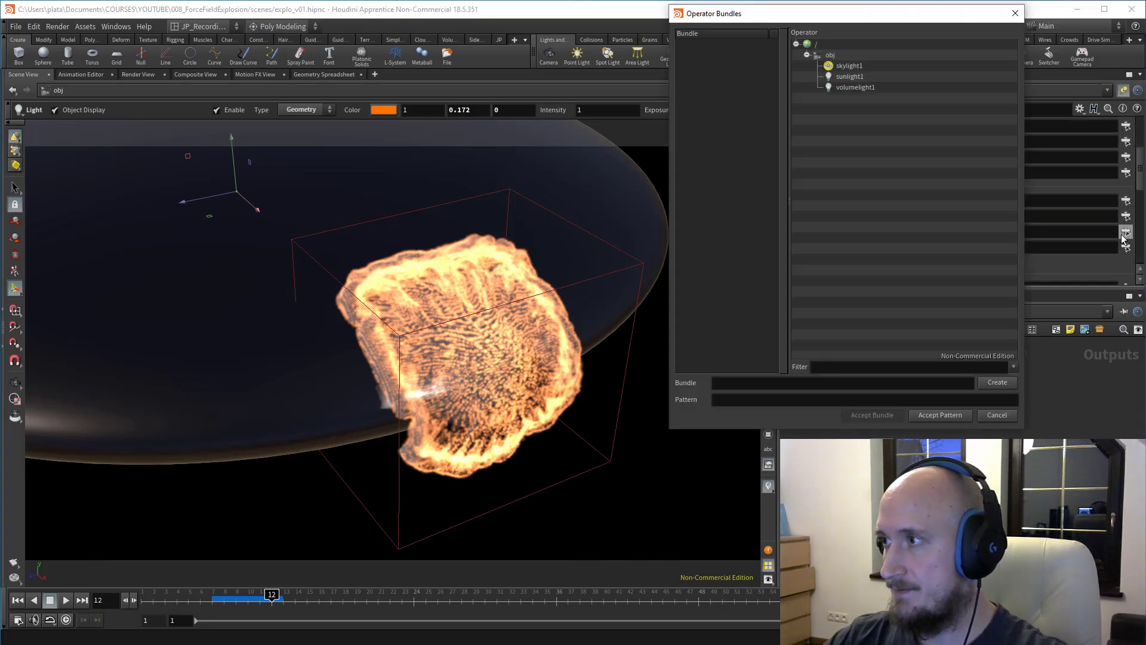
{"action": "left_click", "coordinate": [936, 415]}
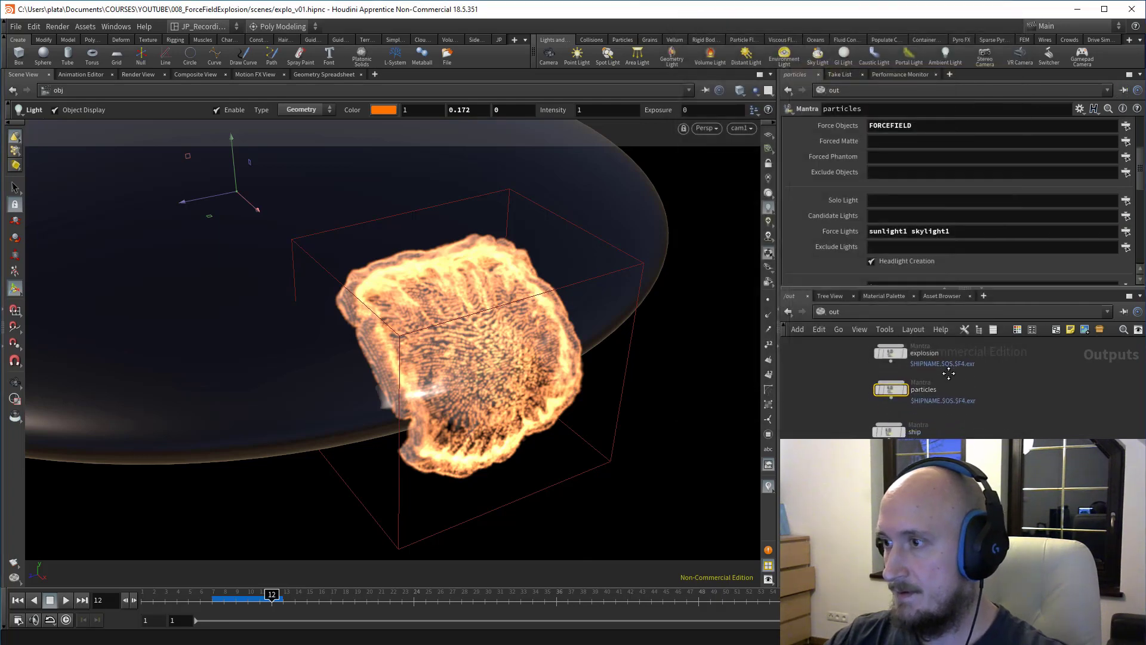
Step: Render the ship Mantra node again to check the orange volume light's effect on the hull
{"action": "left_click", "coordinate": [889, 399]}
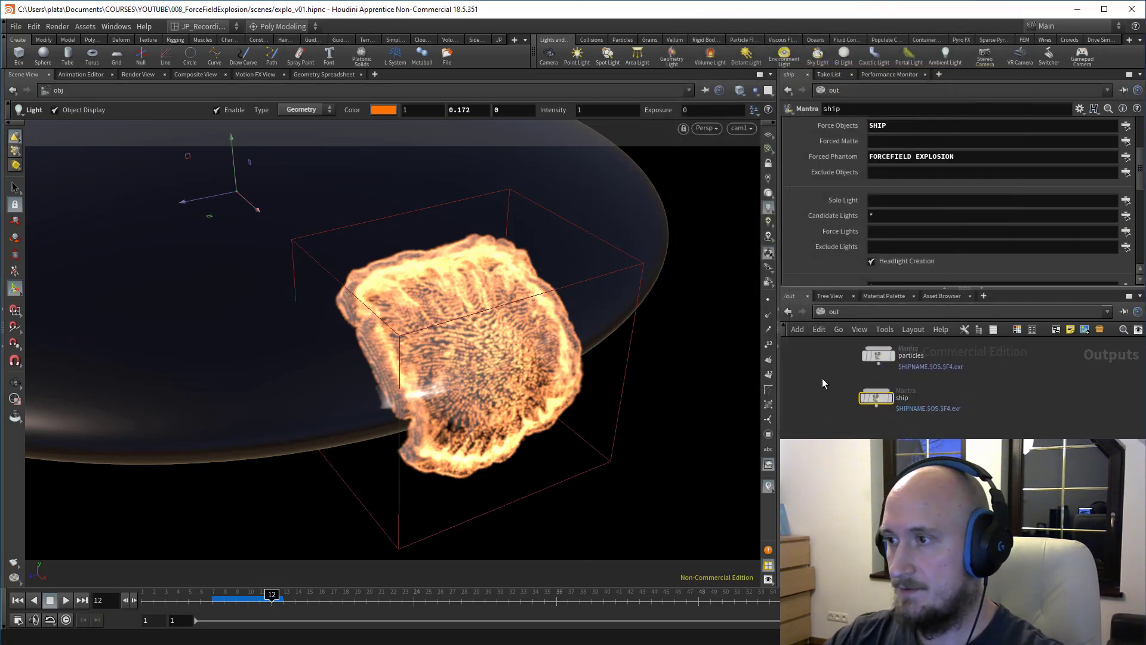
{"action": "left_click", "coordinate": [138, 74]}
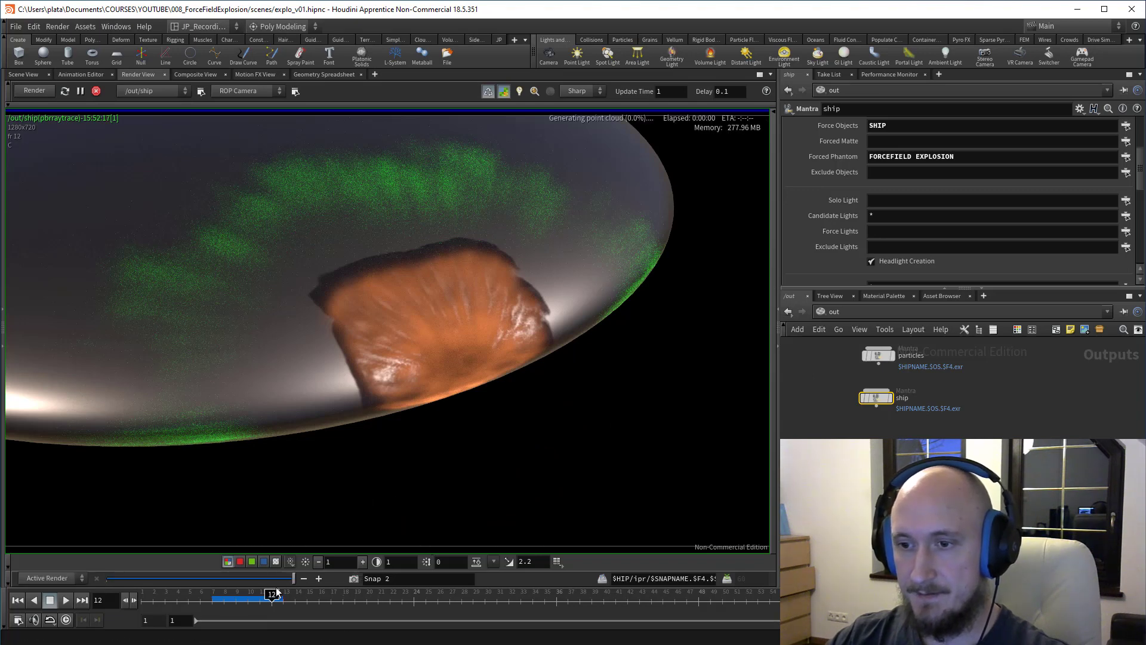
{"action": "left_click_drag", "start_coordinate": [248, 579], "coordinate": [316, 583]}
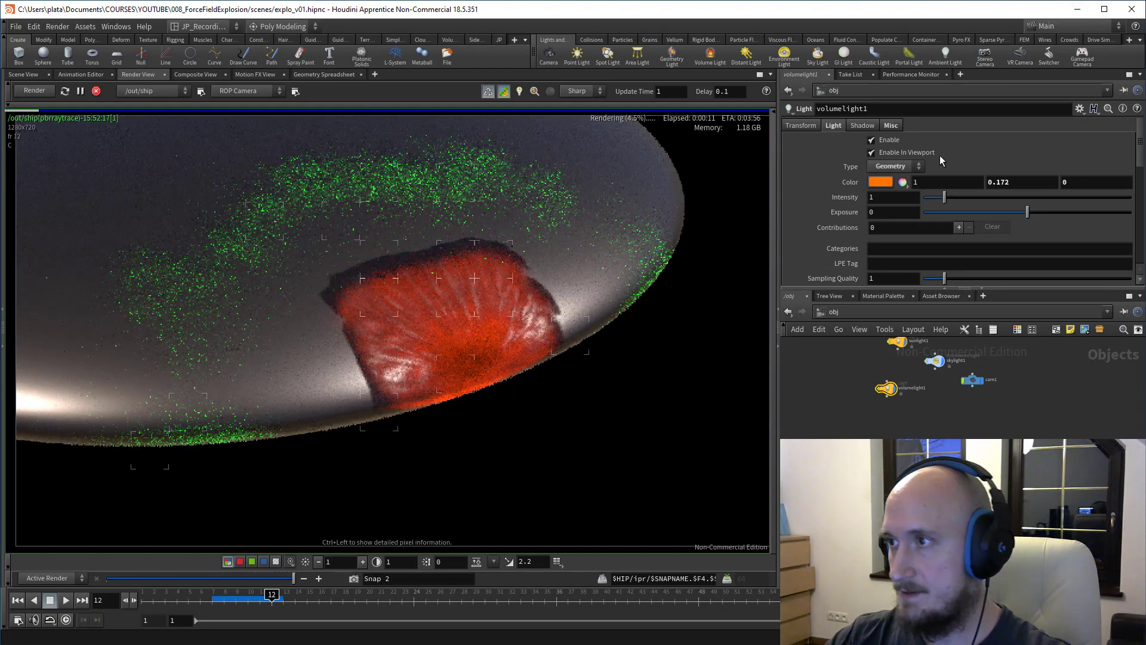
Step: Try volumelight1's Exposure at 5, and lower it to 0.2 while watching the ship render
{"action": "left_click", "coordinate": [890, 213]}
{"action": "type", "text": "5"}
{"action": "key", "text": "Return"}
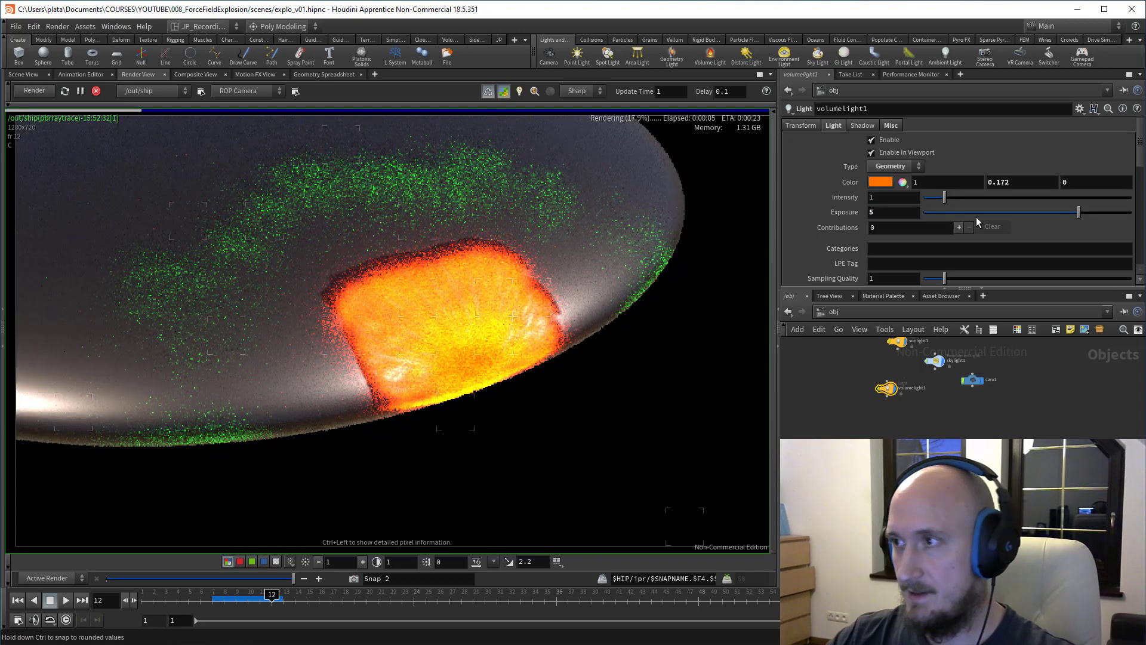
{"action": "left_click_drag", "start_coordinate": [1046, 216], "coordinate": [1028, 218]}
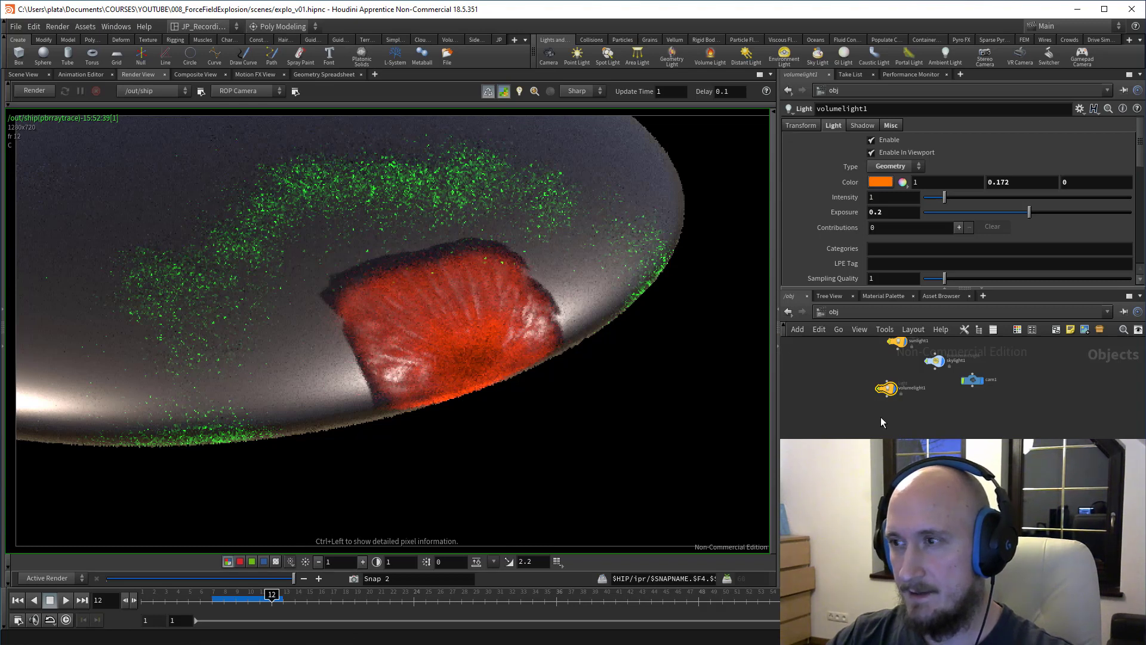
Step: Add a light at object level beside the existing lights and set its type to Geometry
{"action": "middle_click_drag", "start_coordinate": [842, 358], "coordinate": [847, 391]}
{"action": "key", "text": "Tab"}
{"action": "key", "text": "Return"}
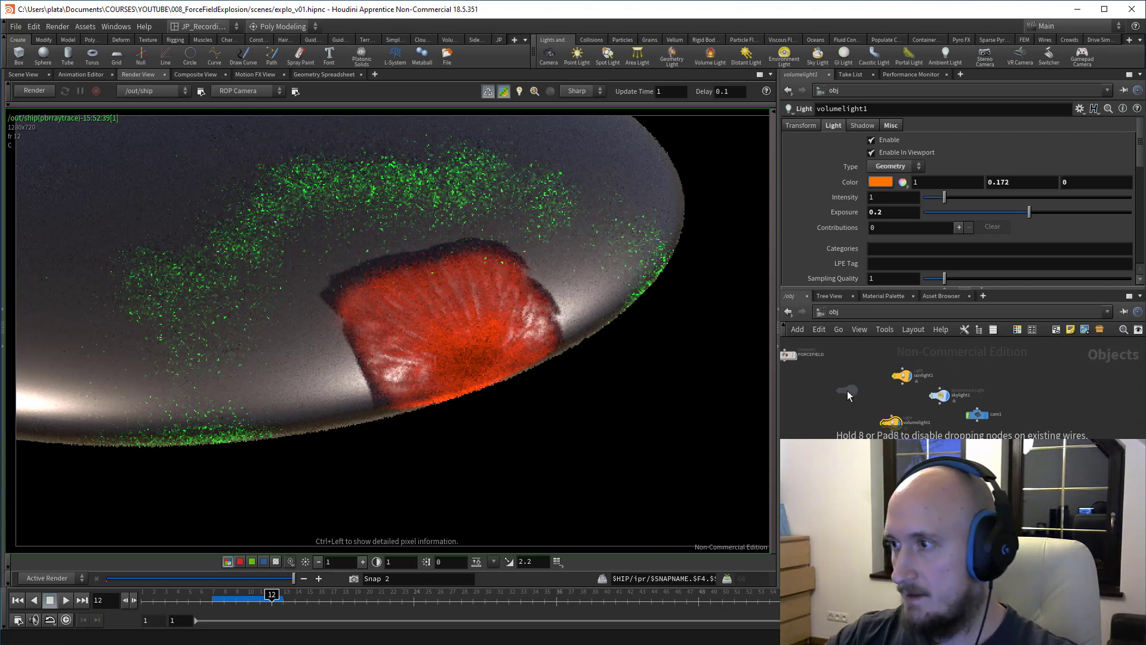
{"action": "left_click", "coordinate": [847, 391]}
{"action": "left_click", "coordinate": [896, 166]}
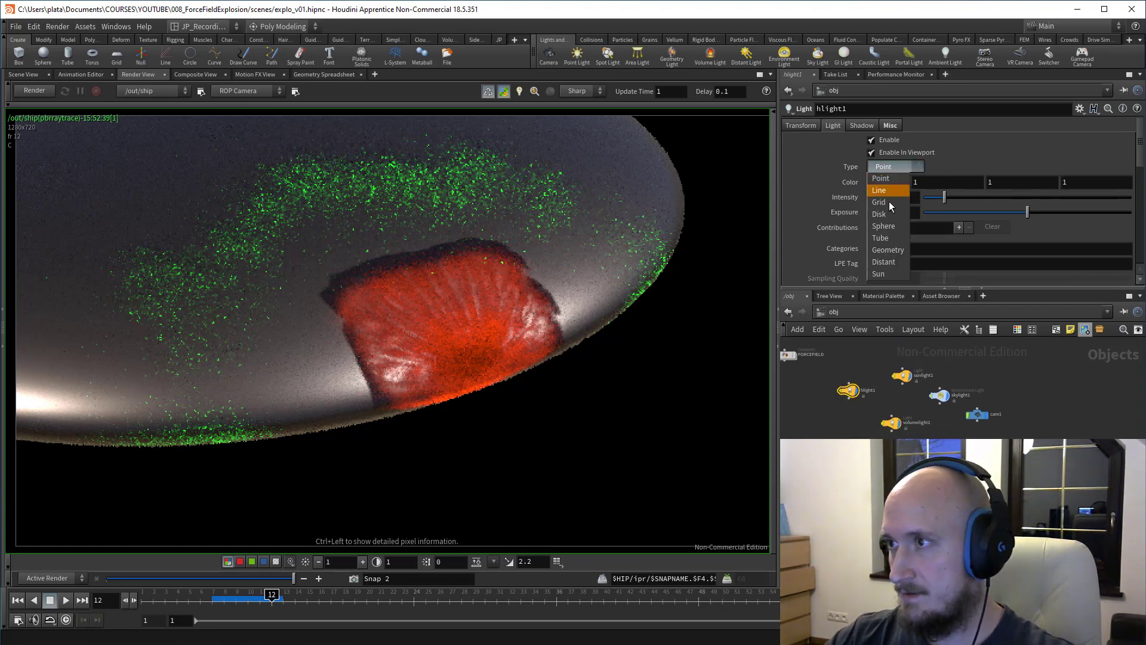
{"action": "left_click", "coordinate": [896, 249]}
Step: Go inside the FORCEFIELD object and add a Copy to Points node beside the output node
{"action": "key", "text": "i"}
{"action": "key", "text": "Tab"}
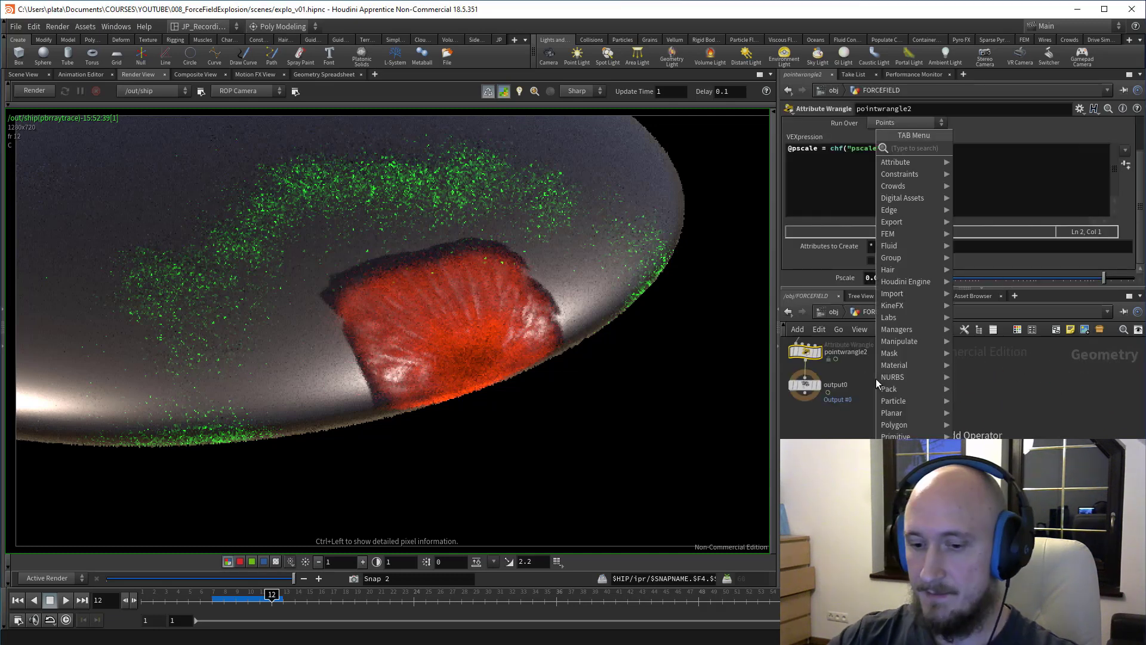
{"action": "type", "text": "cop"}
{"action": "key", "text": "Down"}
{"action": "key", "text": "Down"}
{"action": "key", "text": "Down"}
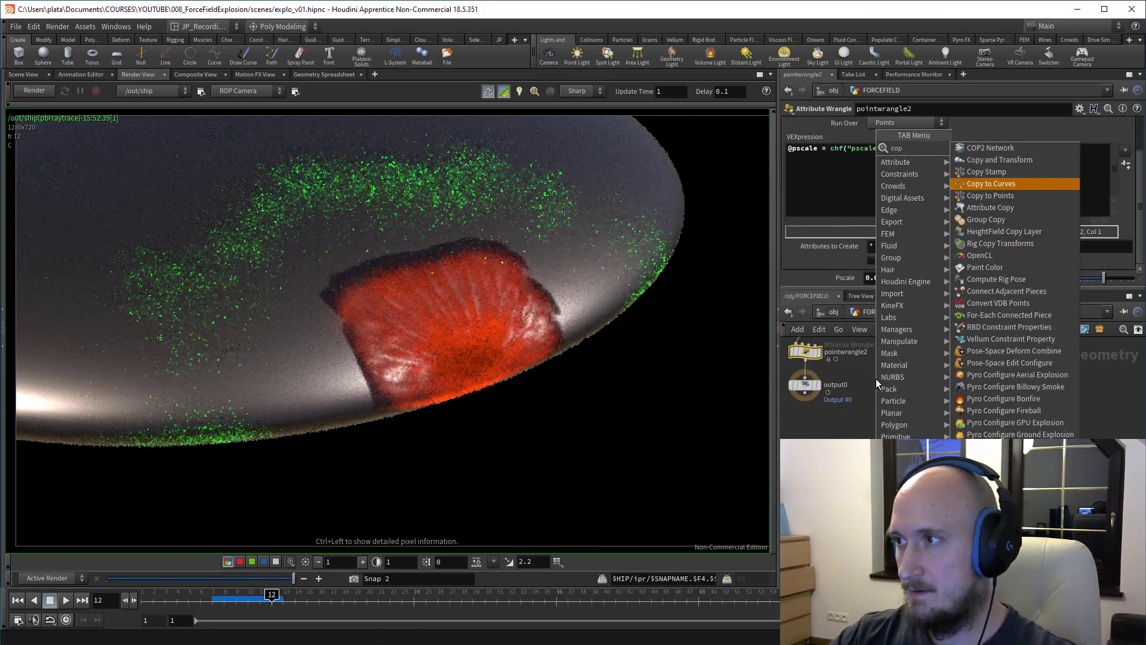
{"action": "key", "text": "Down"}
{"action": "key", "text": "Return"}
{"action": "left_click", "coordinate": [888, 393]}
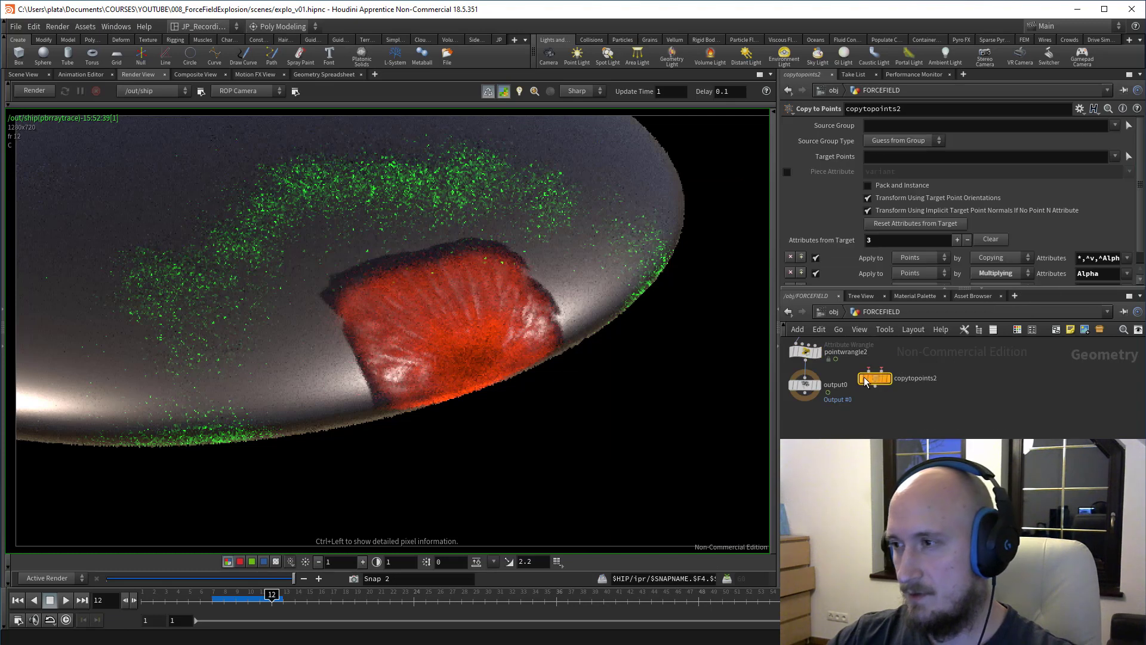
Step: Add a Sphere node as the Copy to Points source, with pointwrangle2 supplying the target points
{"action": "key", "text": "Tab"}
{"action": "key", "text": "Escape"}
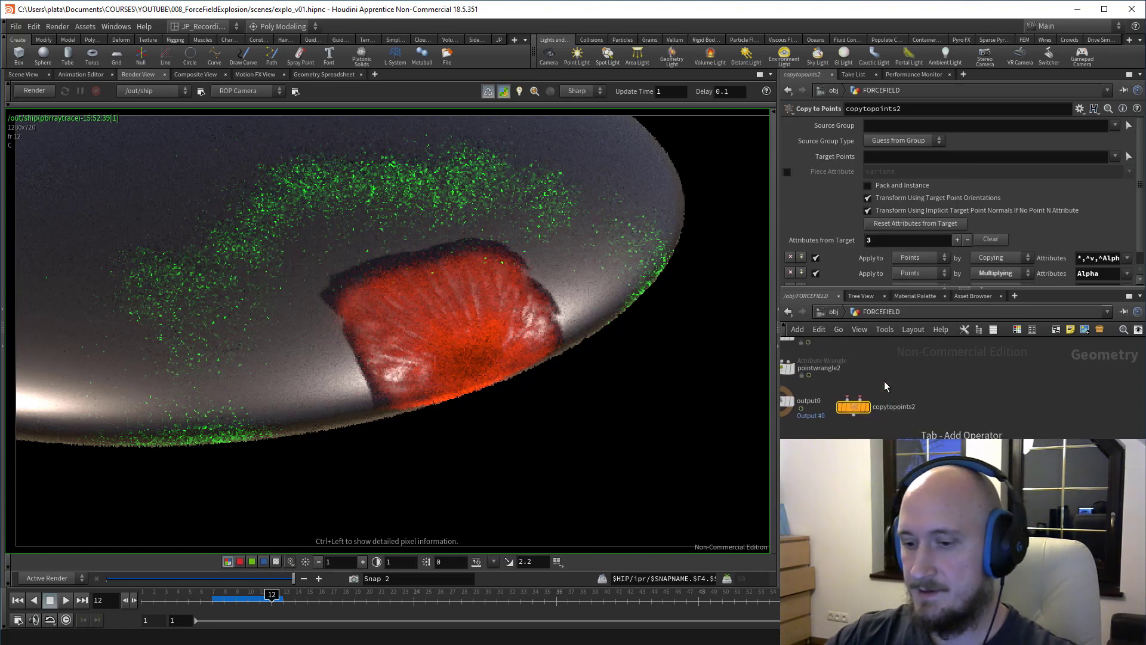
{"action": "key", "text": "Tab"}
{"action": "type", "text": "sp"}
{"action": "key", "text": "Return"}
{"action": "left_click", "coordinate": [956, 371]}
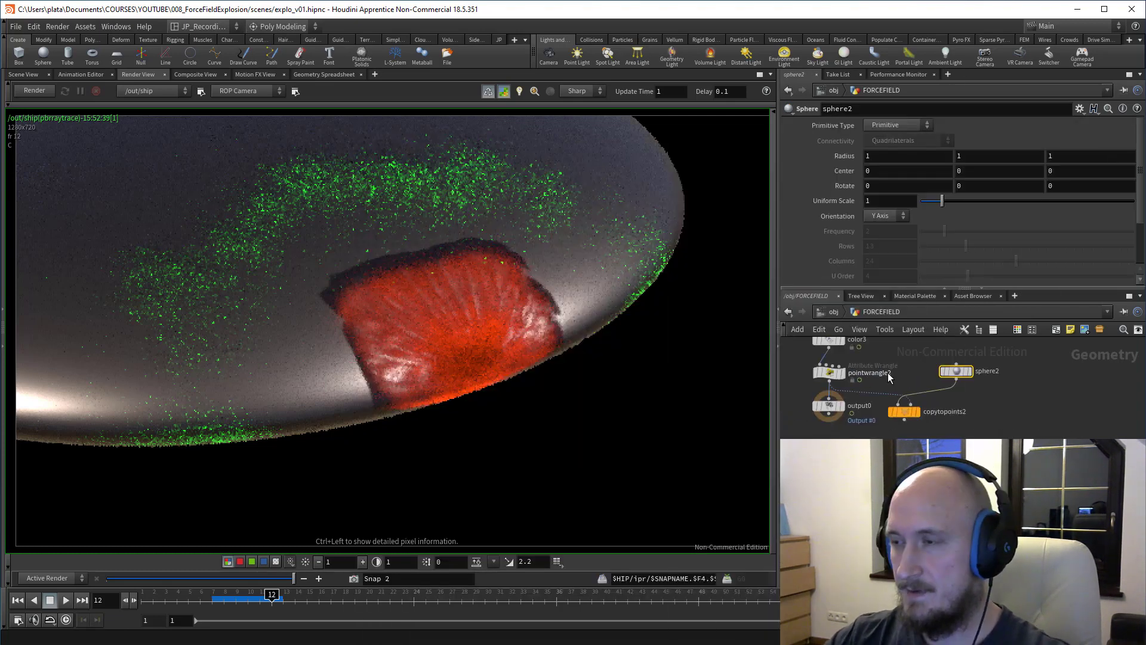
Step: Delete the sphere and Copy to Points nodes from FORCEFIELD and return to object level by the lights
{"action": "key", "text": "Delete"}
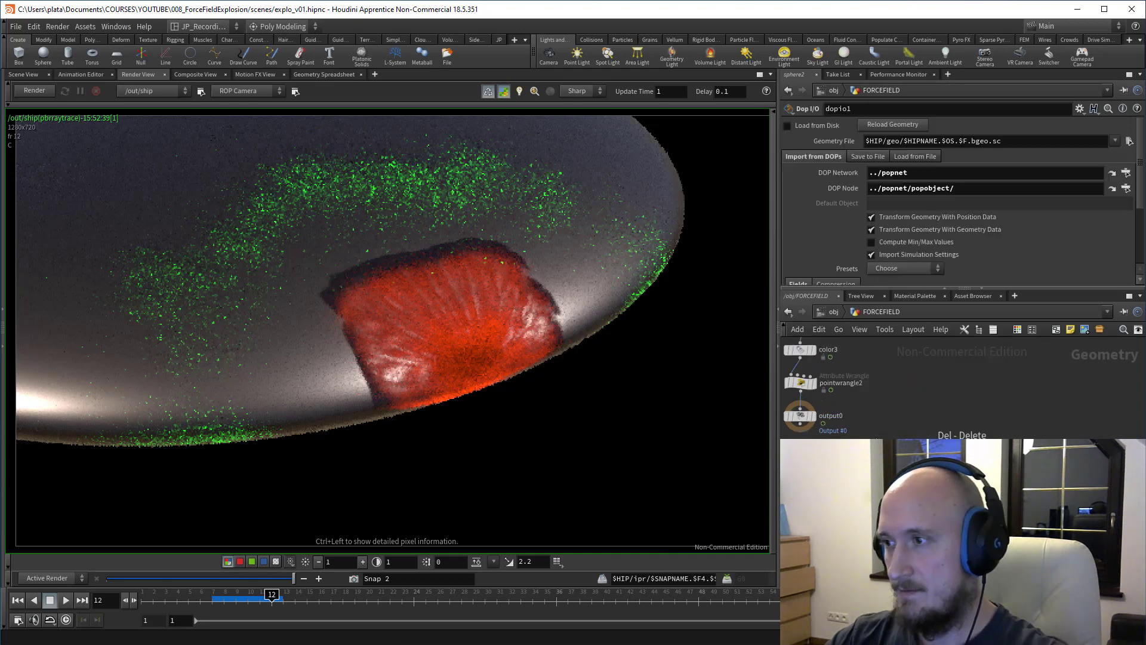
{"action": "left_click", "coordinate": [834, 312]}
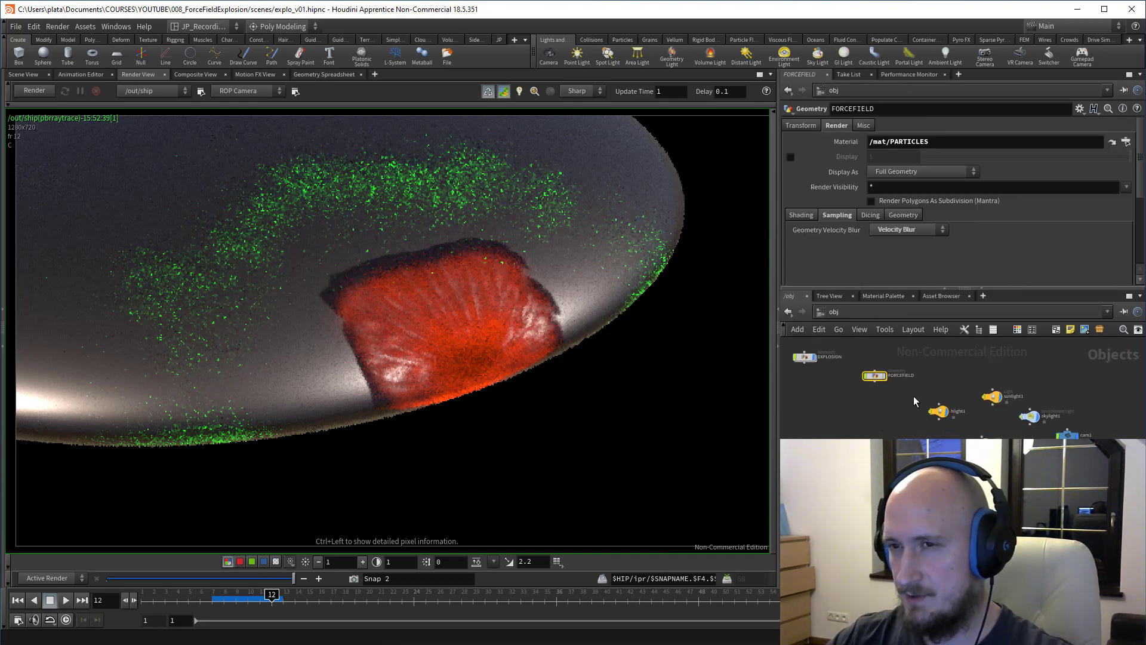
{"action": "middle_click_drag", "start_coordinate": [956, 389], "coordinate": [921, 359]}
{"action": "middle_click_drag", "start_coordinate": [853, 414], "coordinate": [829, 418]}
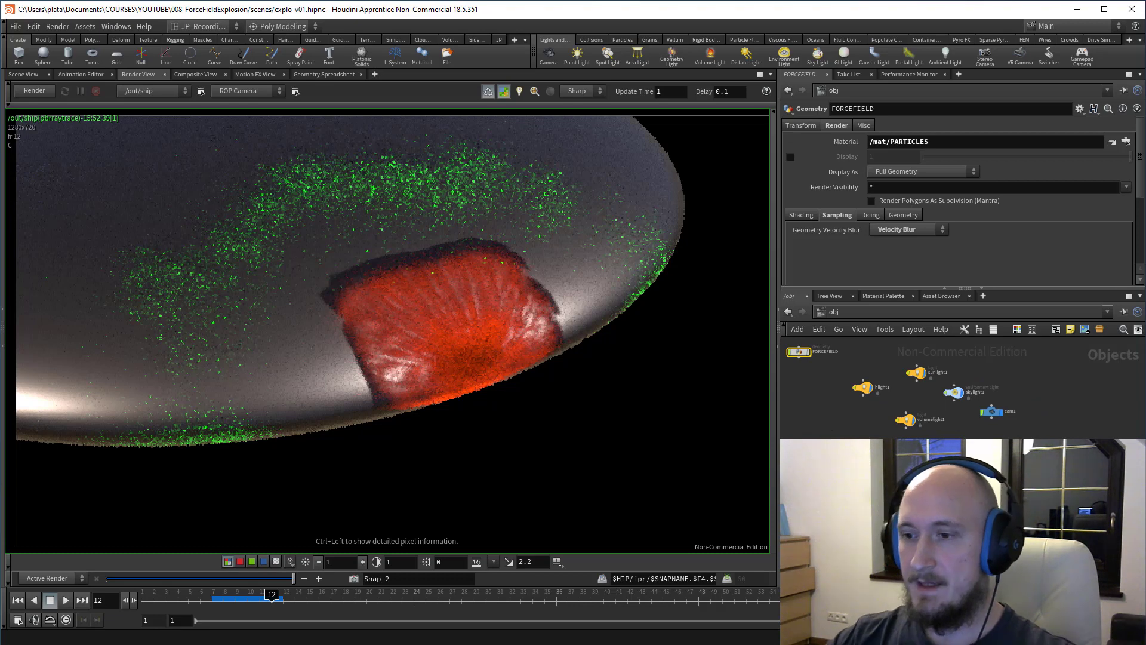
Step: Switch to the video player and scrub through render_v1.mp4 to examine how the effects light the ship
{"action": "key", "text": "alt+Tab"}
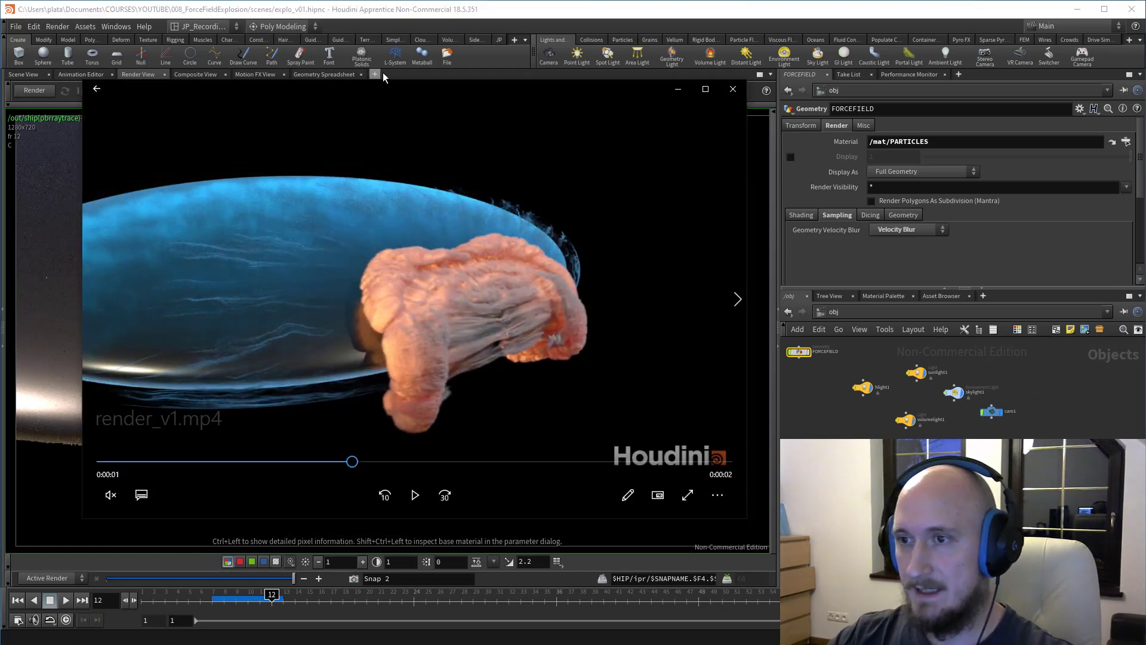
{"action": "left_click_drag", "start_coordinate": [452, 89], "coordinate": [382, 109]}
{"action": "left_click_drag", "start_coordinate": [252, 482], "coordinate": [388, 512]}
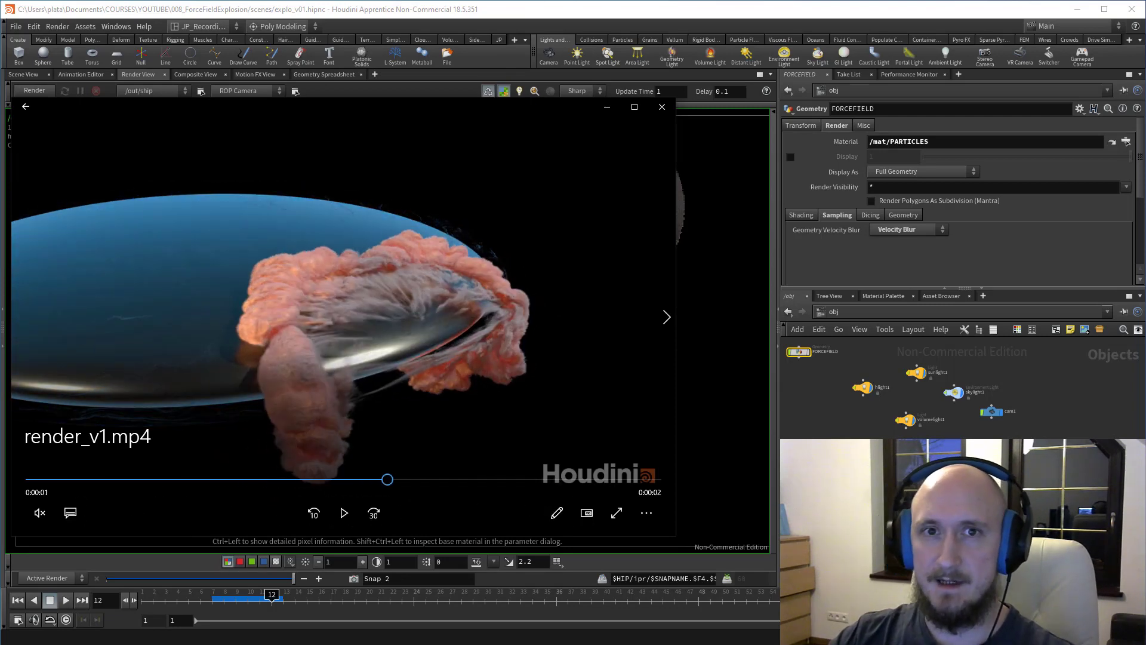